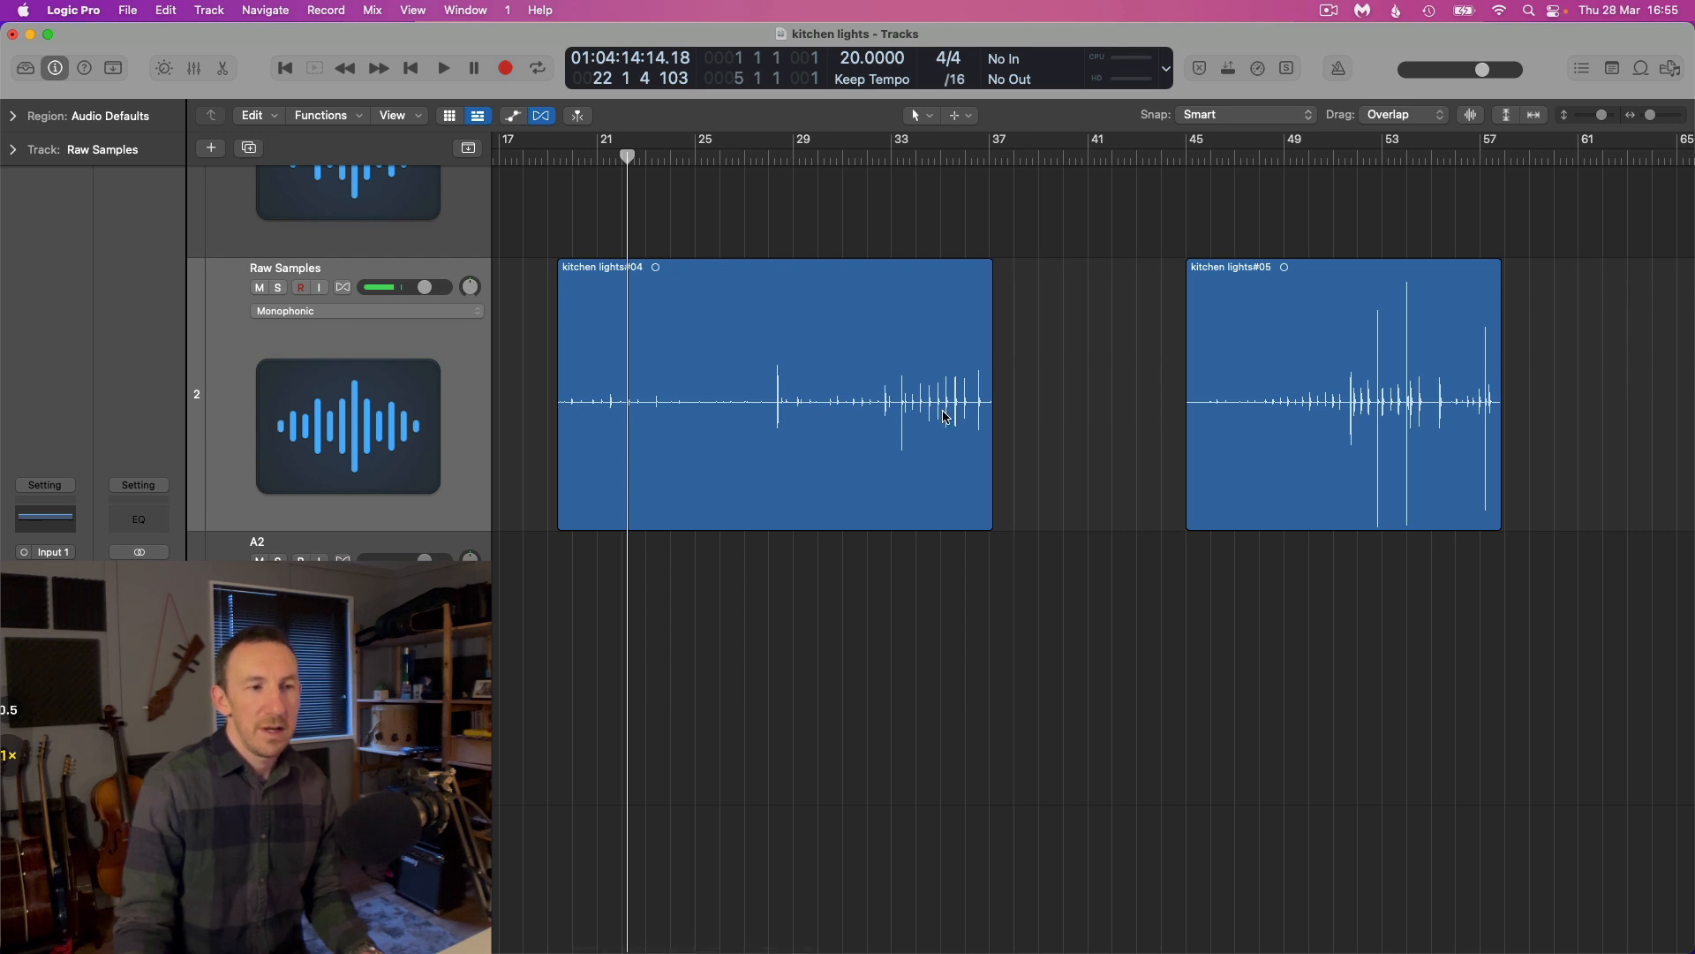
# Look over the recorded kitchen lights regions along the Raw Samples track
pyautogui.hscroll(3, 623, 394)
pyautogui.scroll(-5, 644, 375)
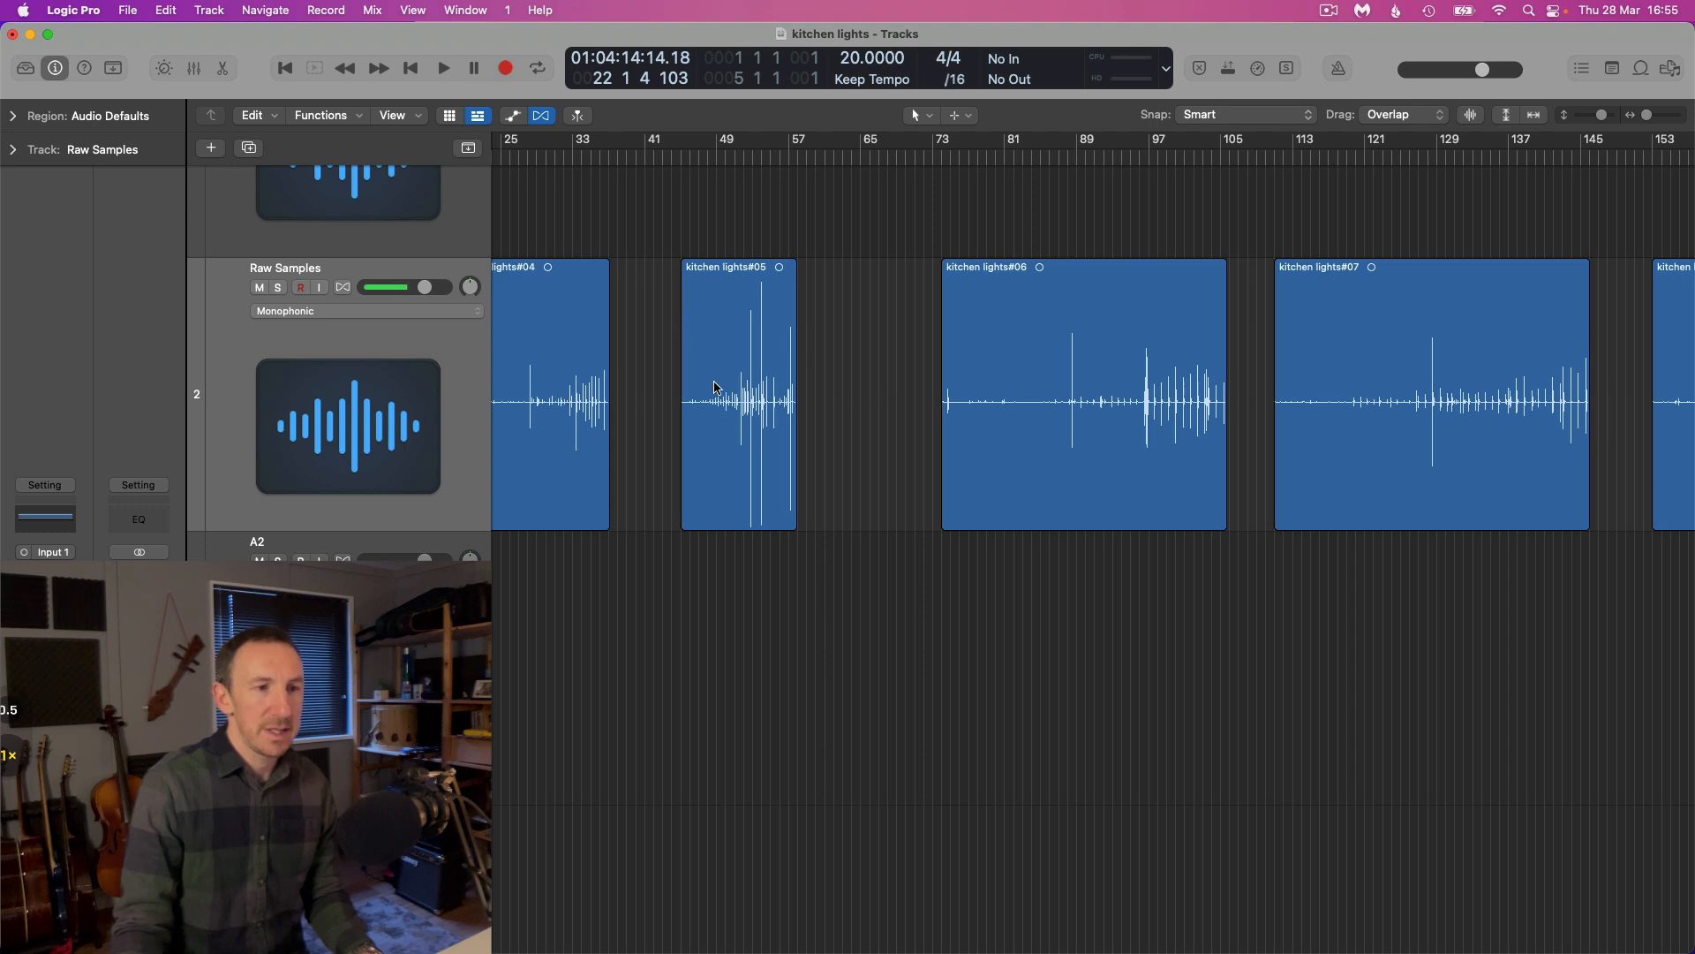
pyautogui.hscroll(5, 722, 397)
pyautogui.scroll(-4, 733, 397)
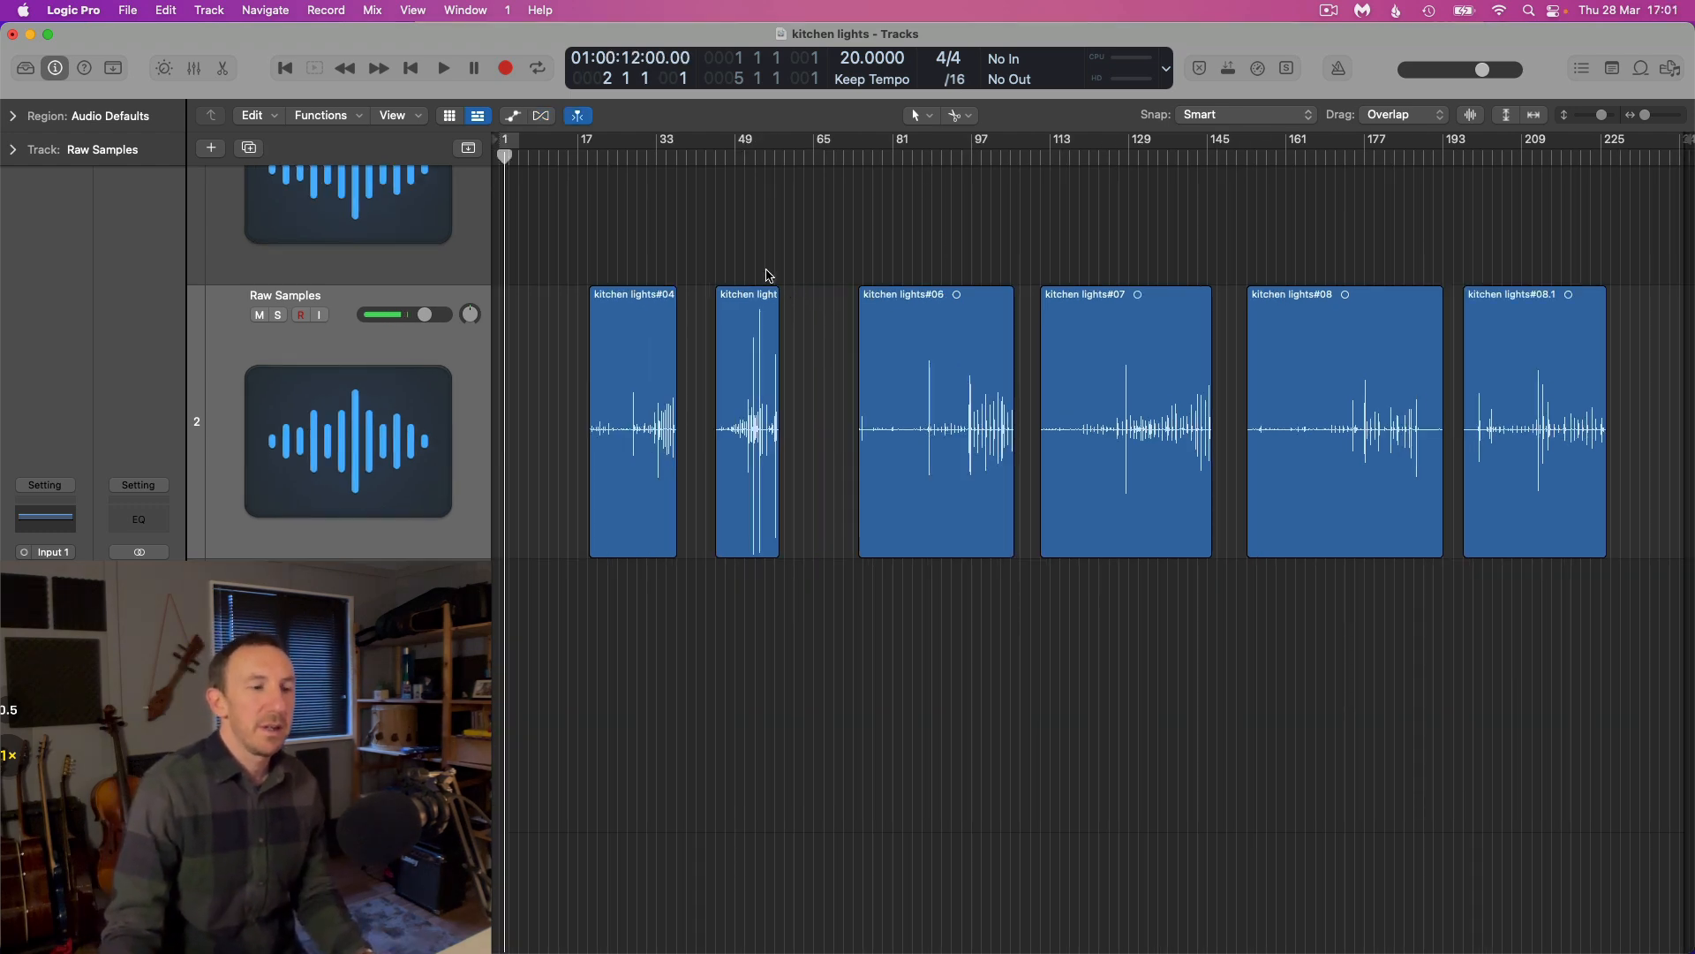
pyautogui.press('super+Right')
pyautogui.hscroll(1, 538, 324)
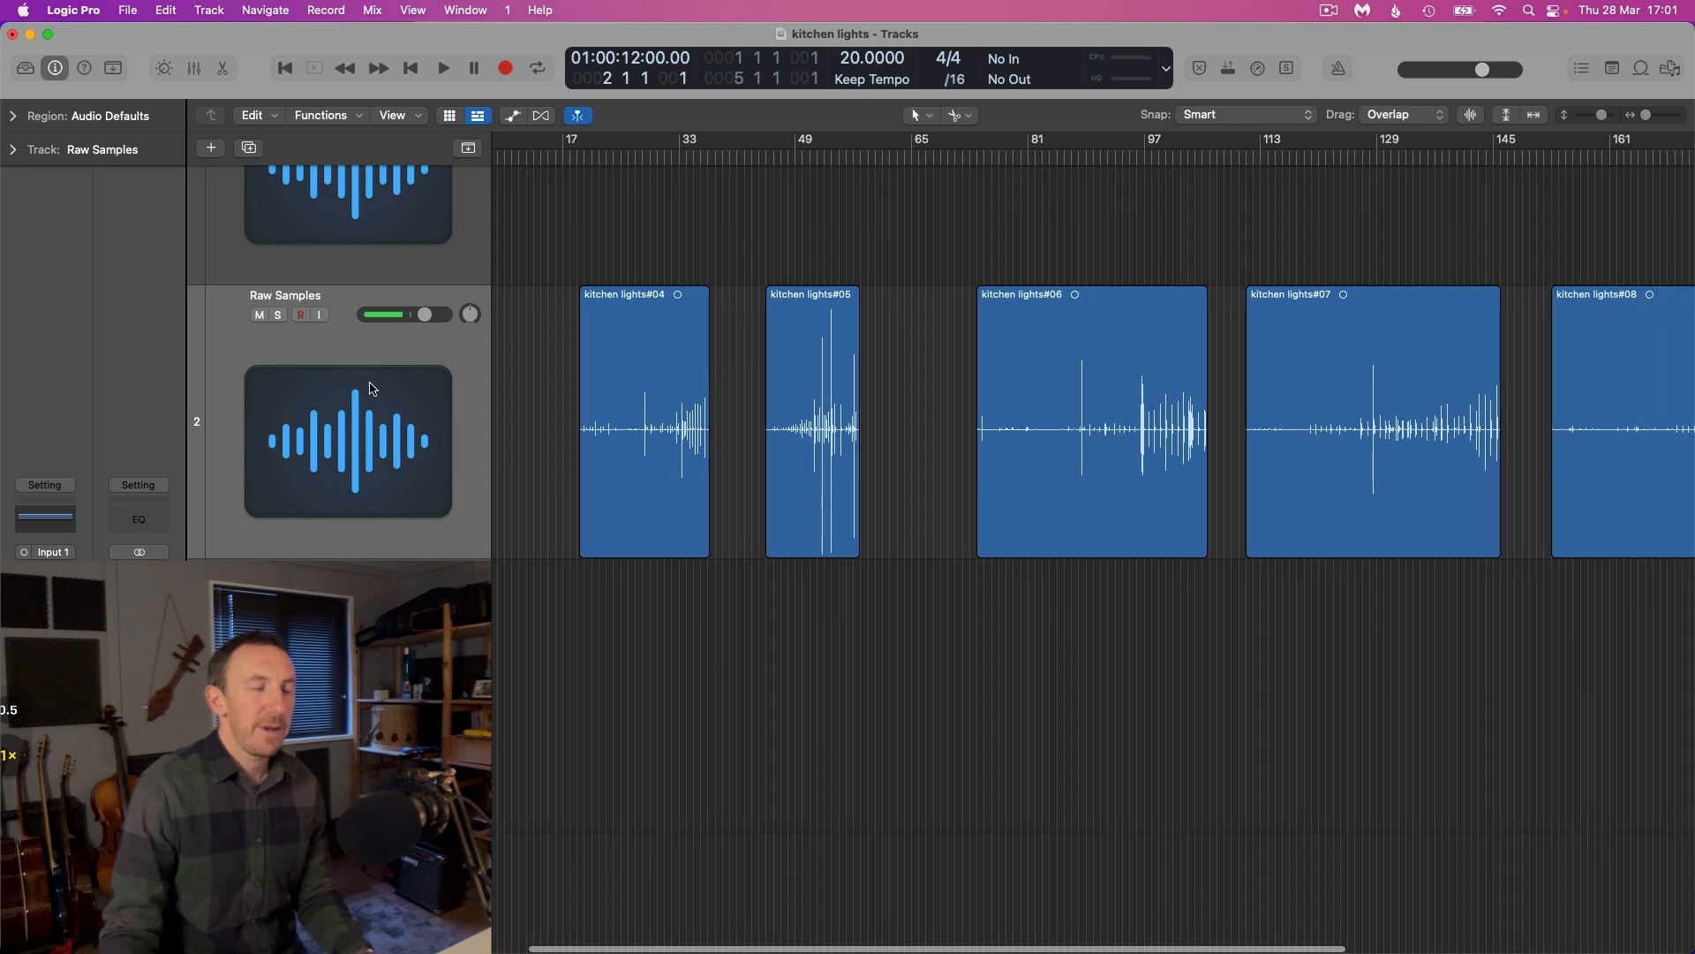
pyautogui.hscroll(2, 371, 388)
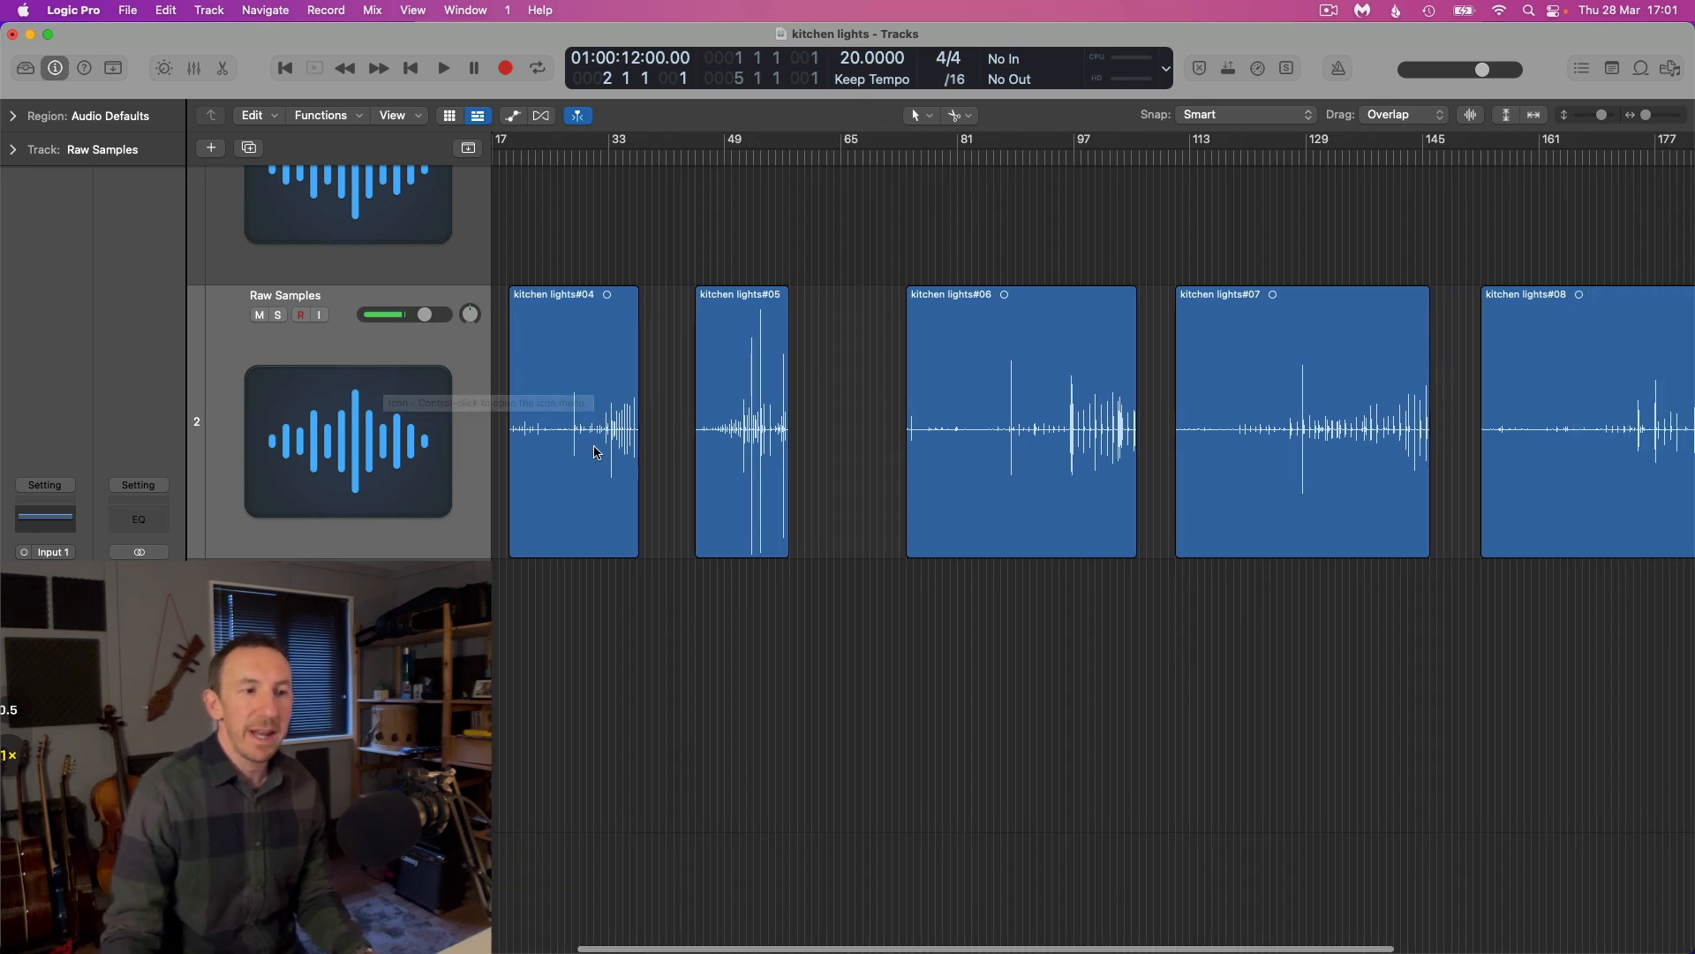
pyautogui.press('super+Right')
pyautogui.hscroll(1, 584, 418)
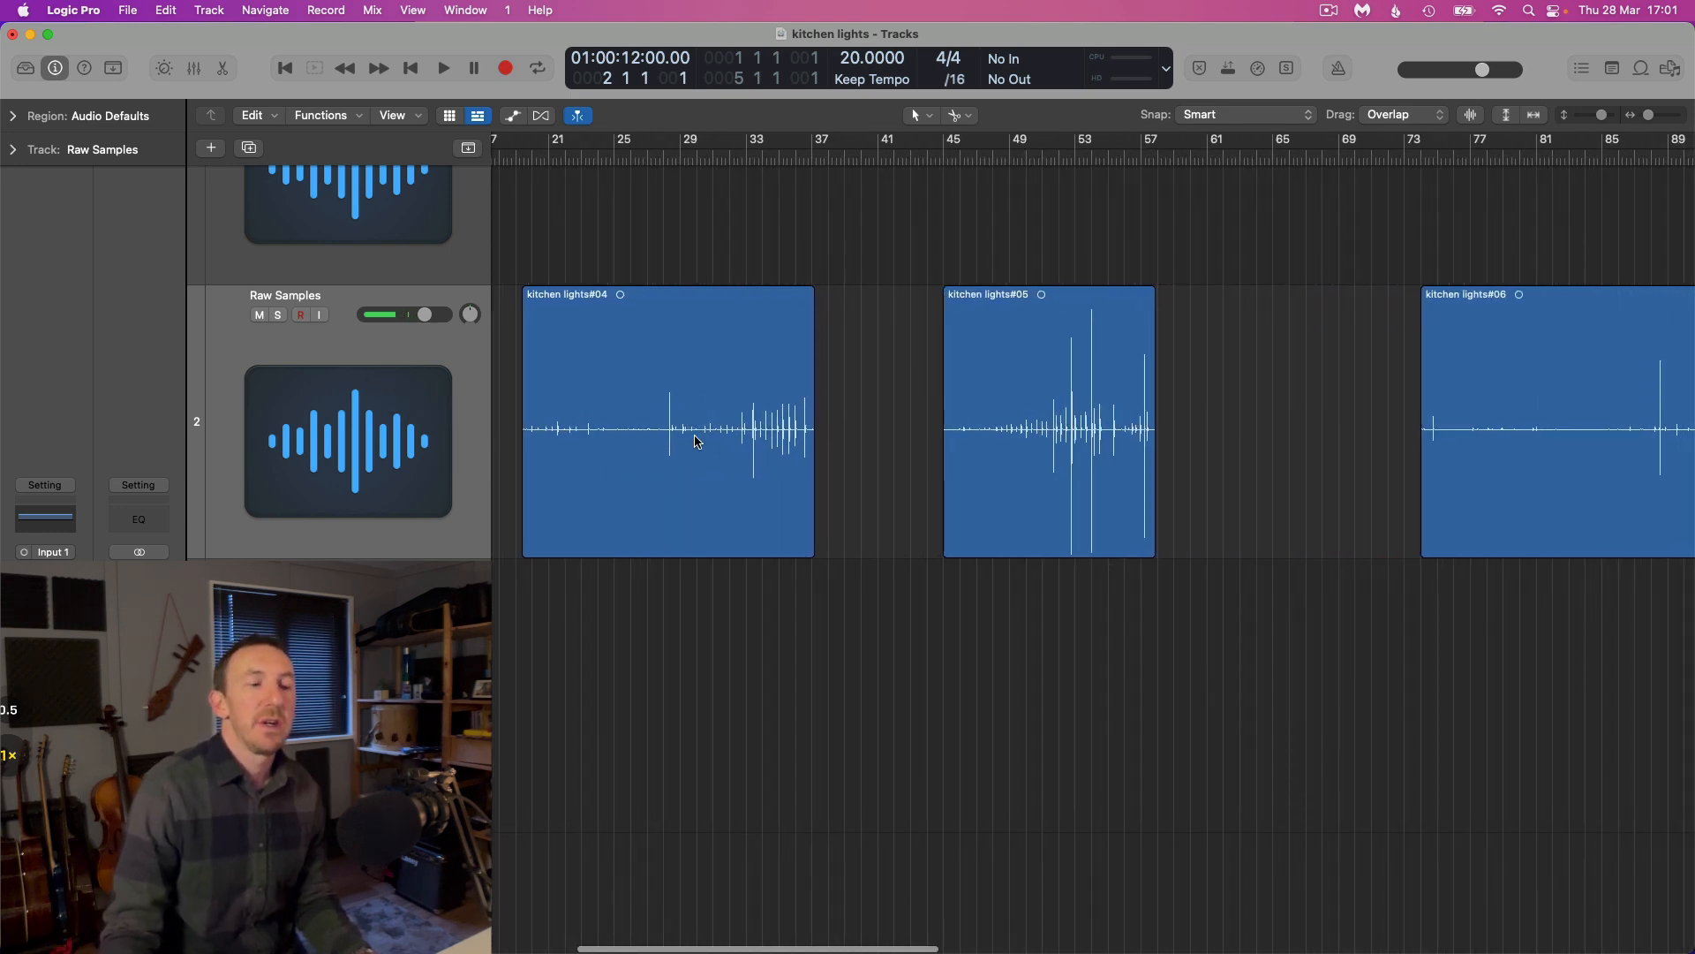
pyautogui.hscroll(2, 698, 441)
pyautogui.press('super+Left')
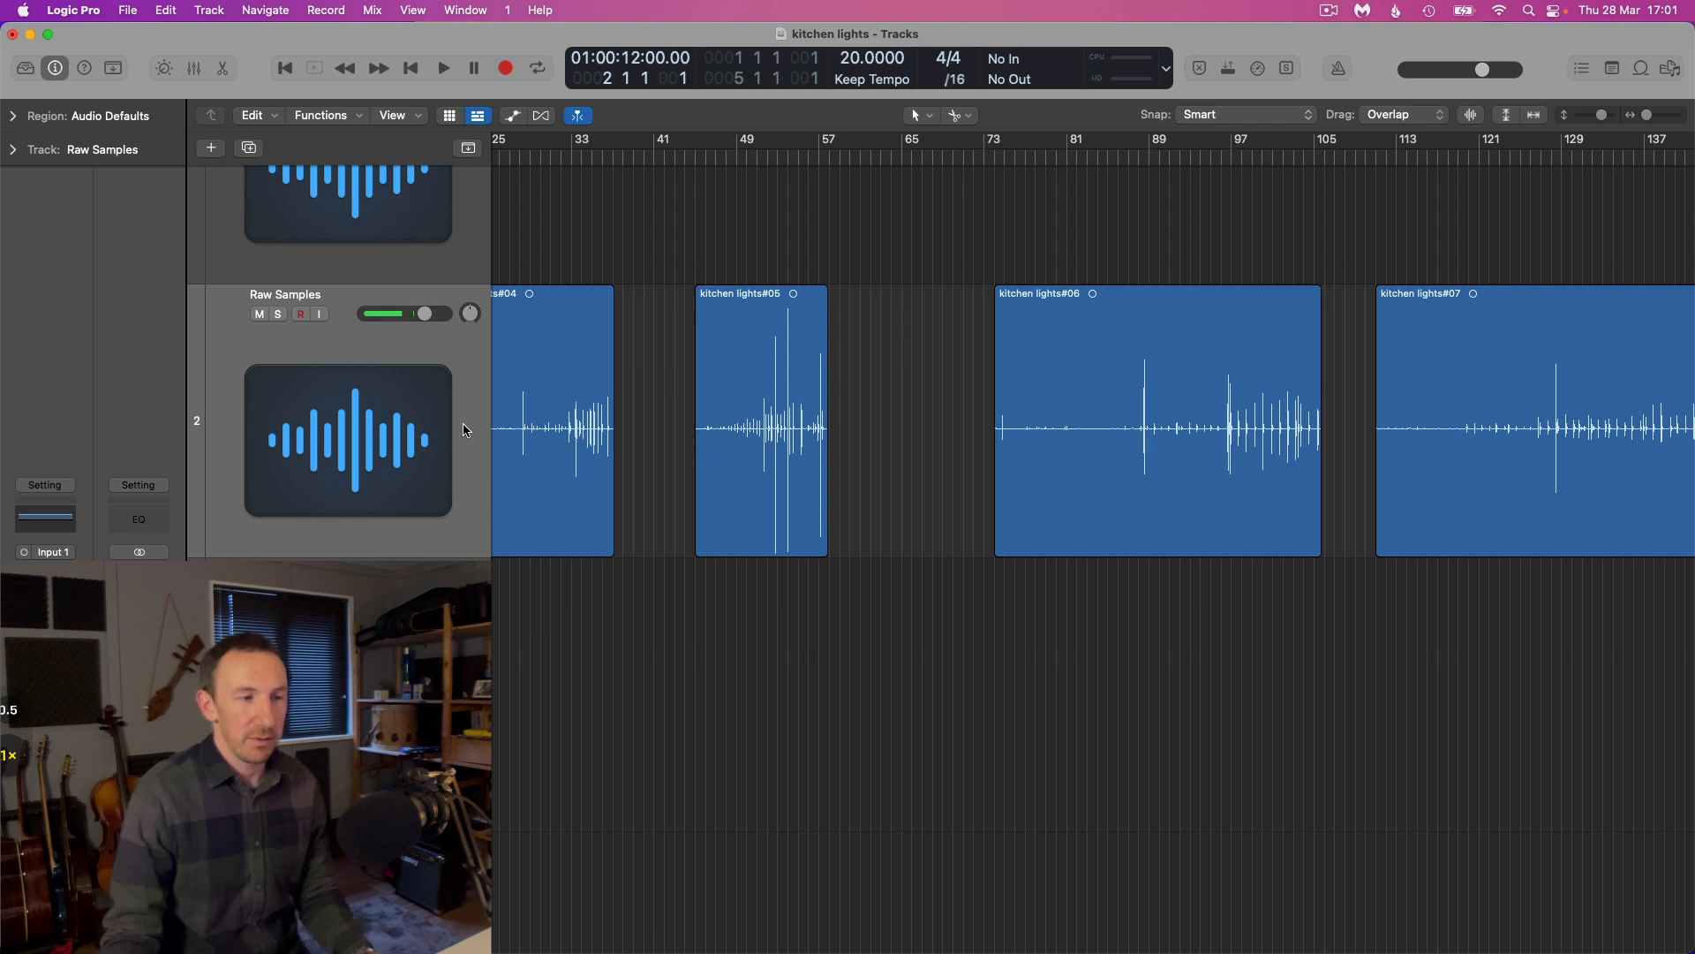
# Select all regions on the Raw Samples track and set the track's Flex Mode to Flex Time - Slicing
pyautogui.hscroll(-1, 370, 394)
pyautogui.click(370, 396)
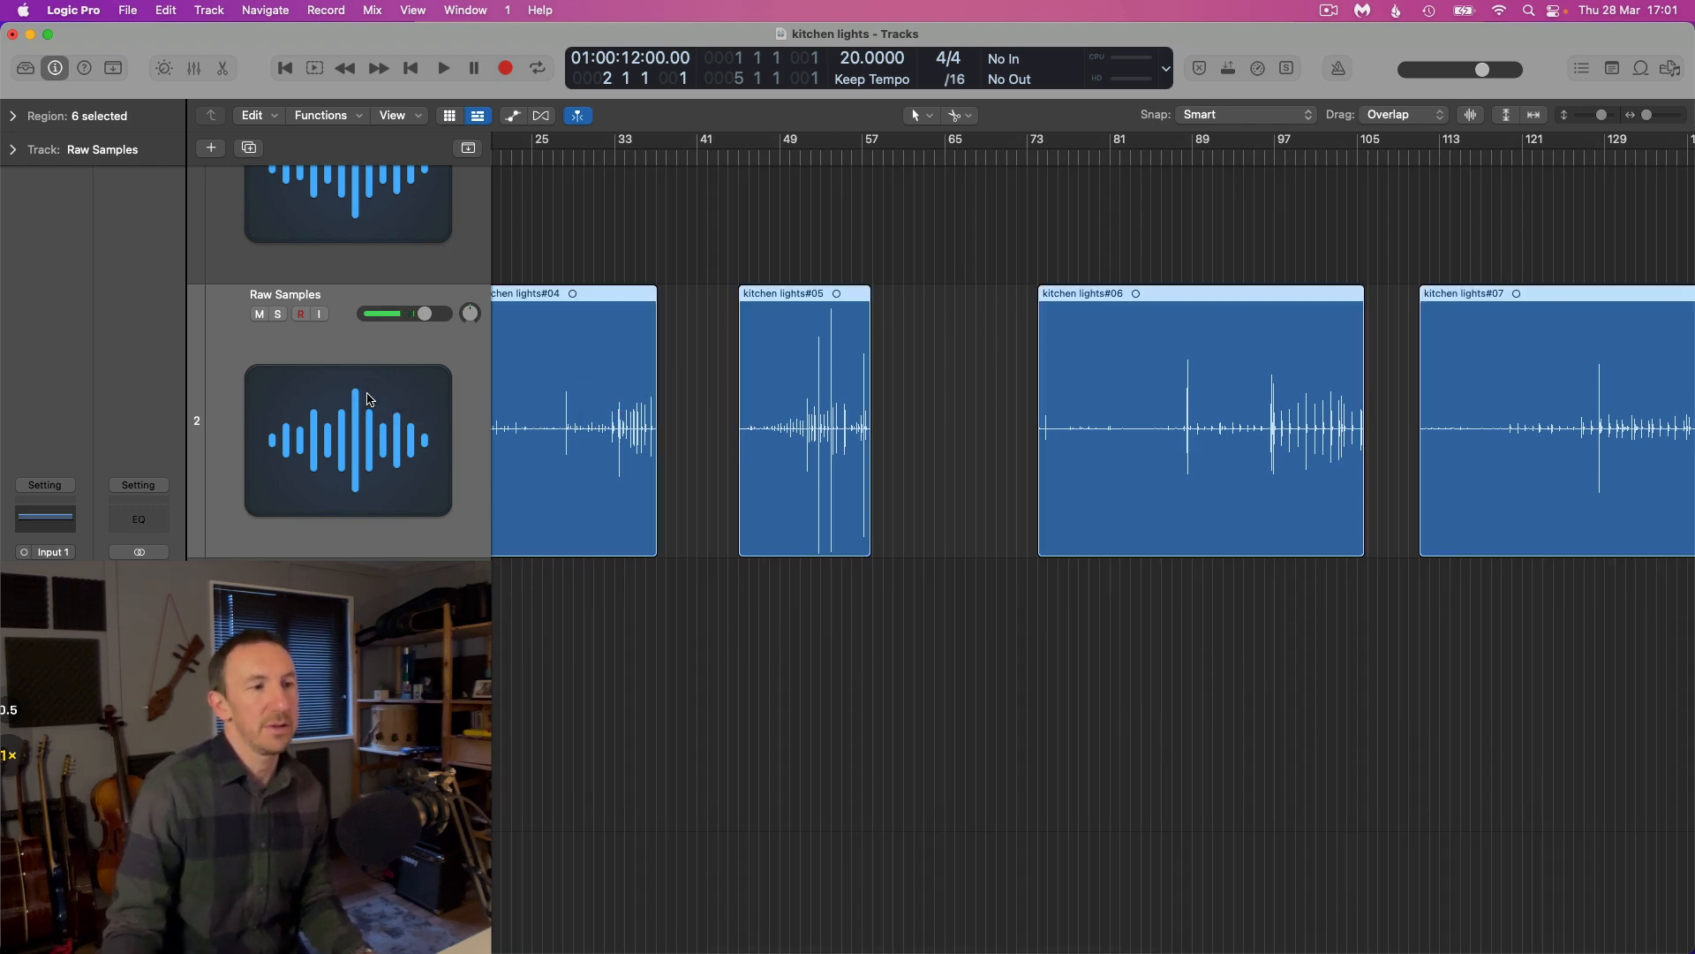
pyautogui.hscroll(-3, 371, 399)
pyautogui.hscroll(-1, 369, 399)
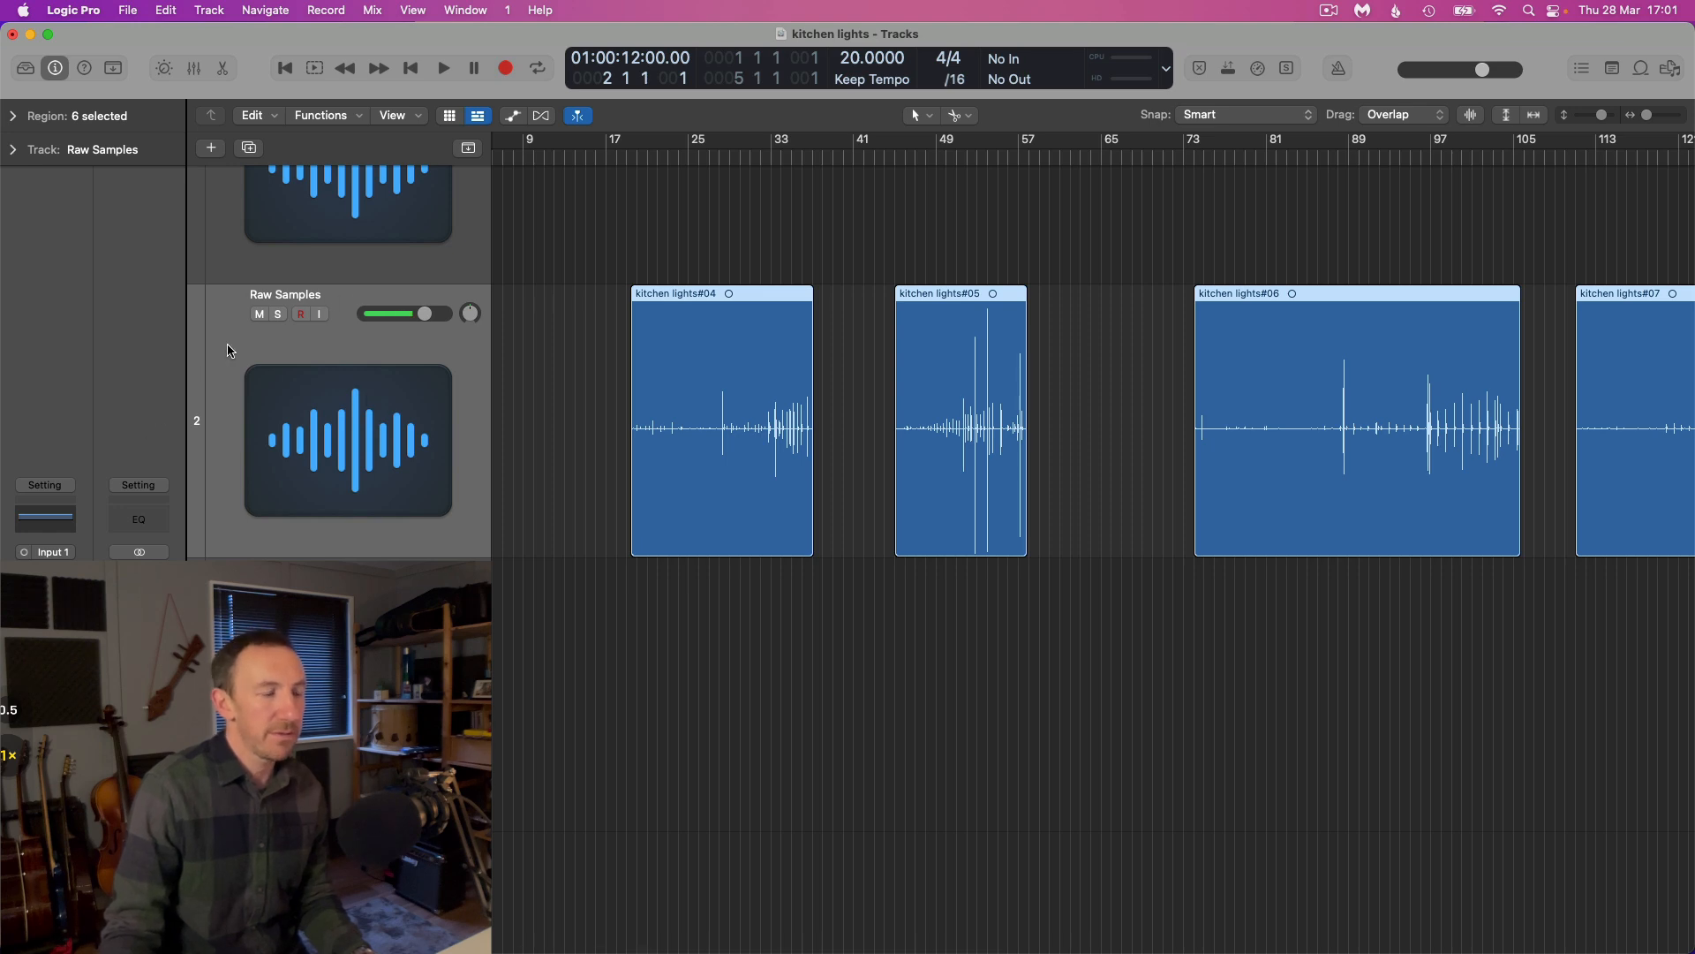
pyautogui.click(14, 150)
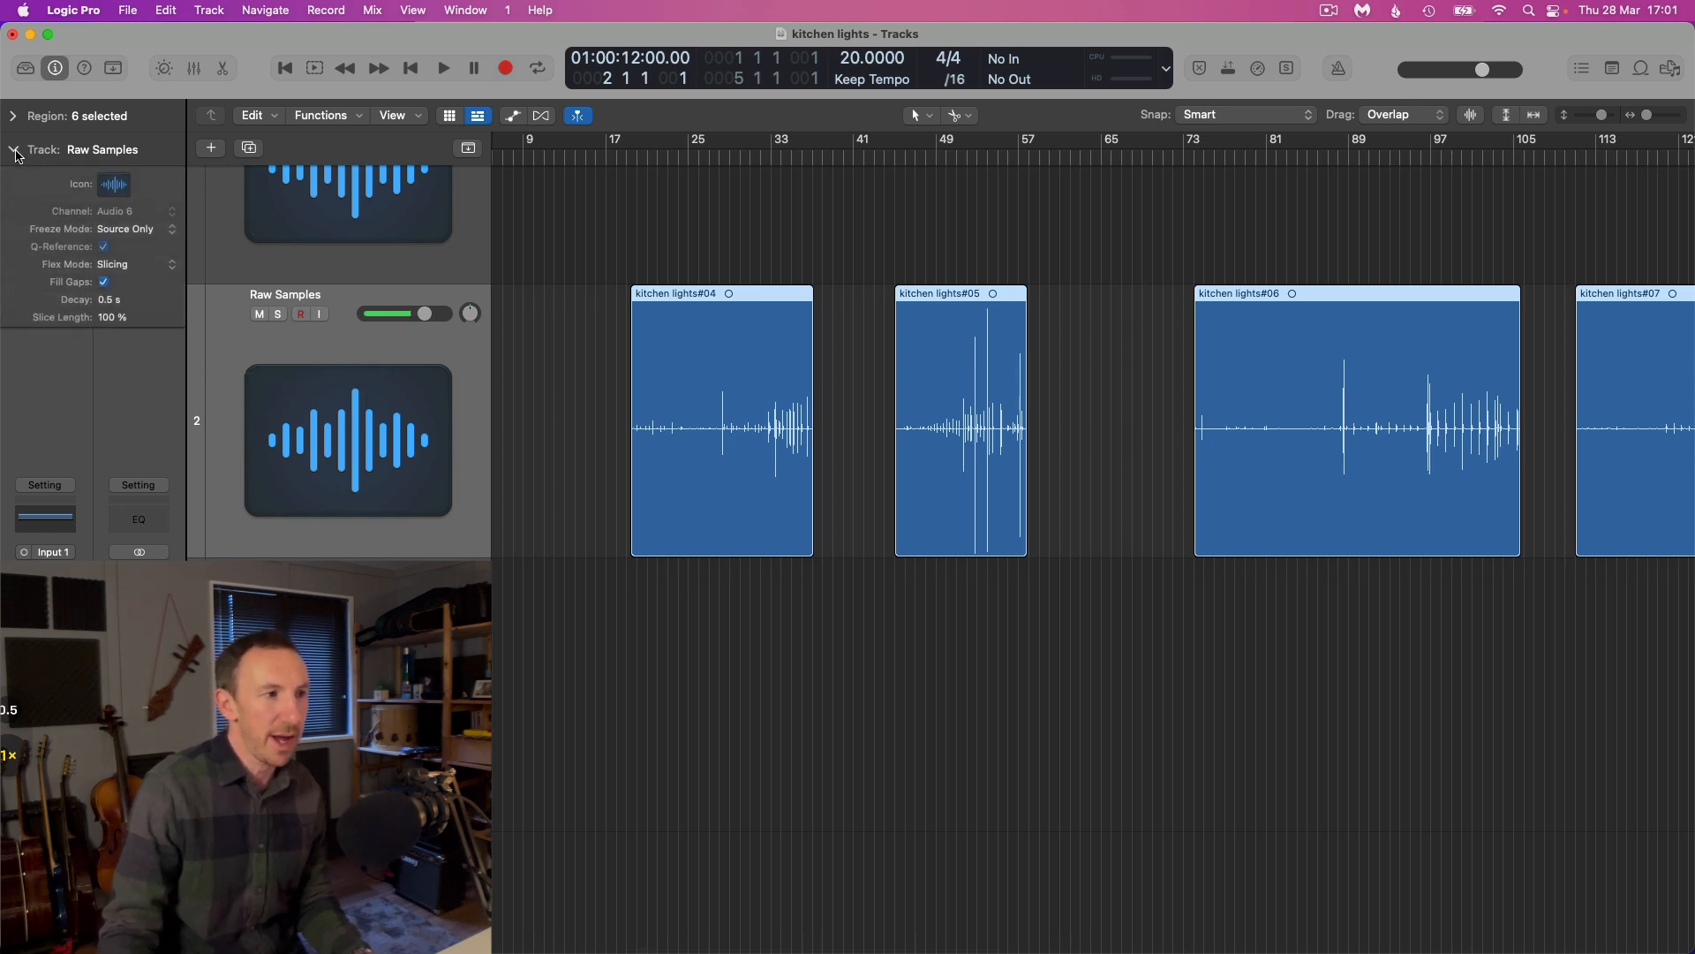
pyautogui.click(121, 266)
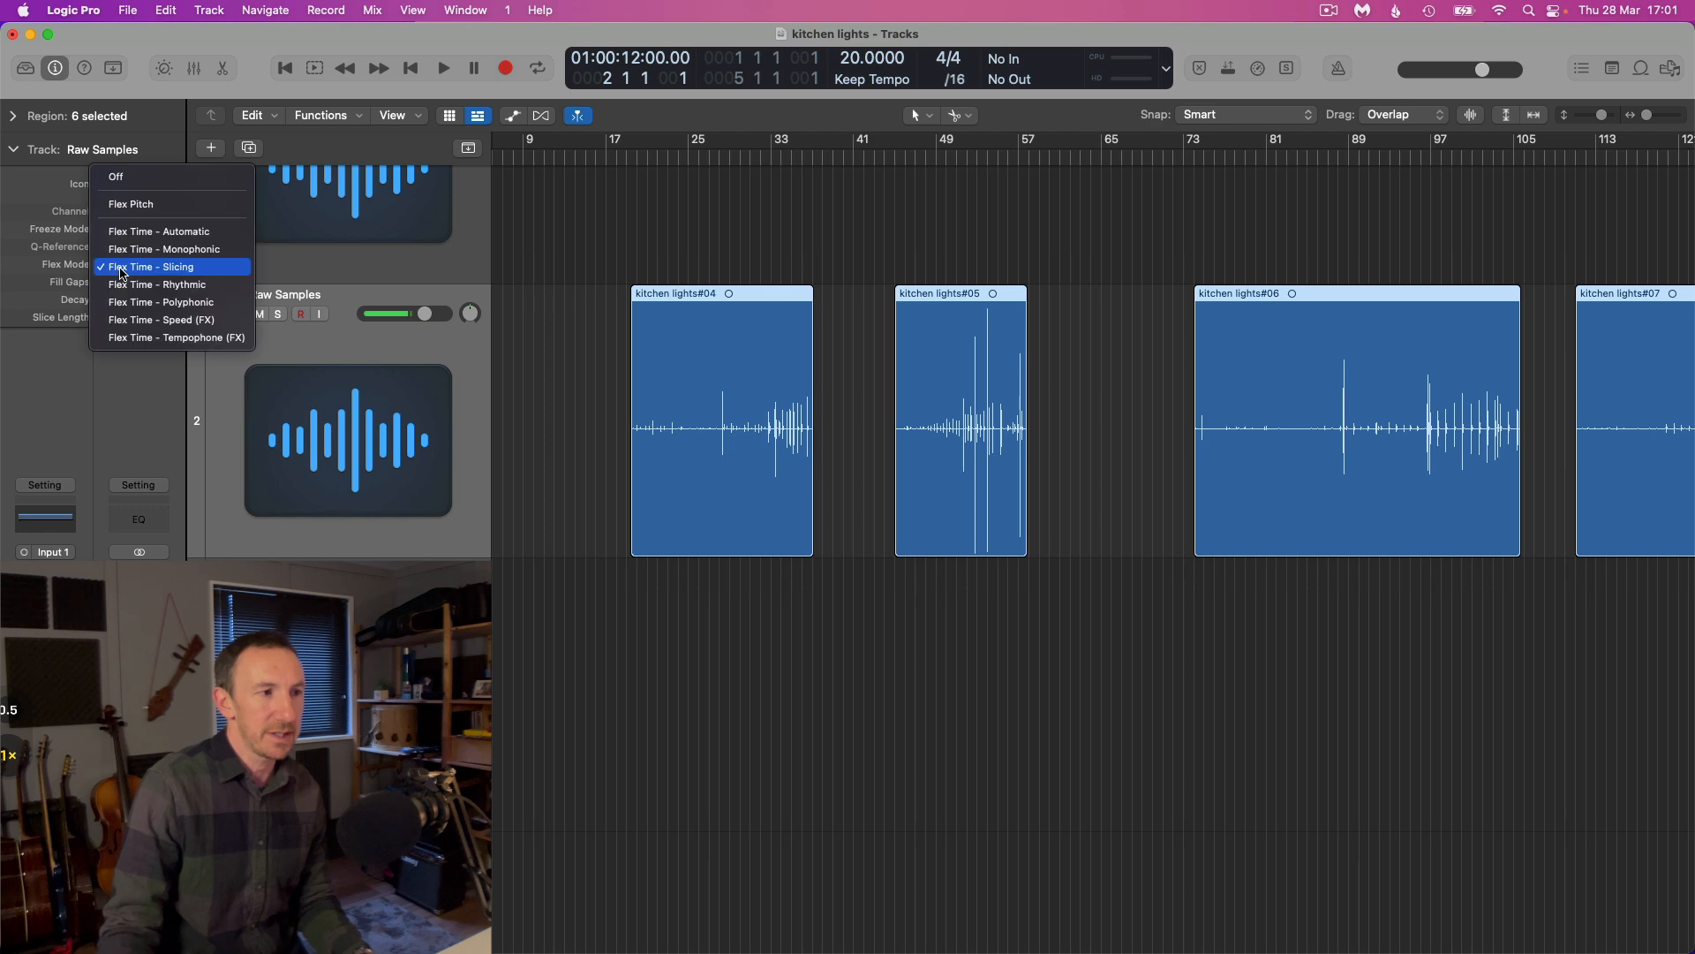
pyautogui.click(172, 268)
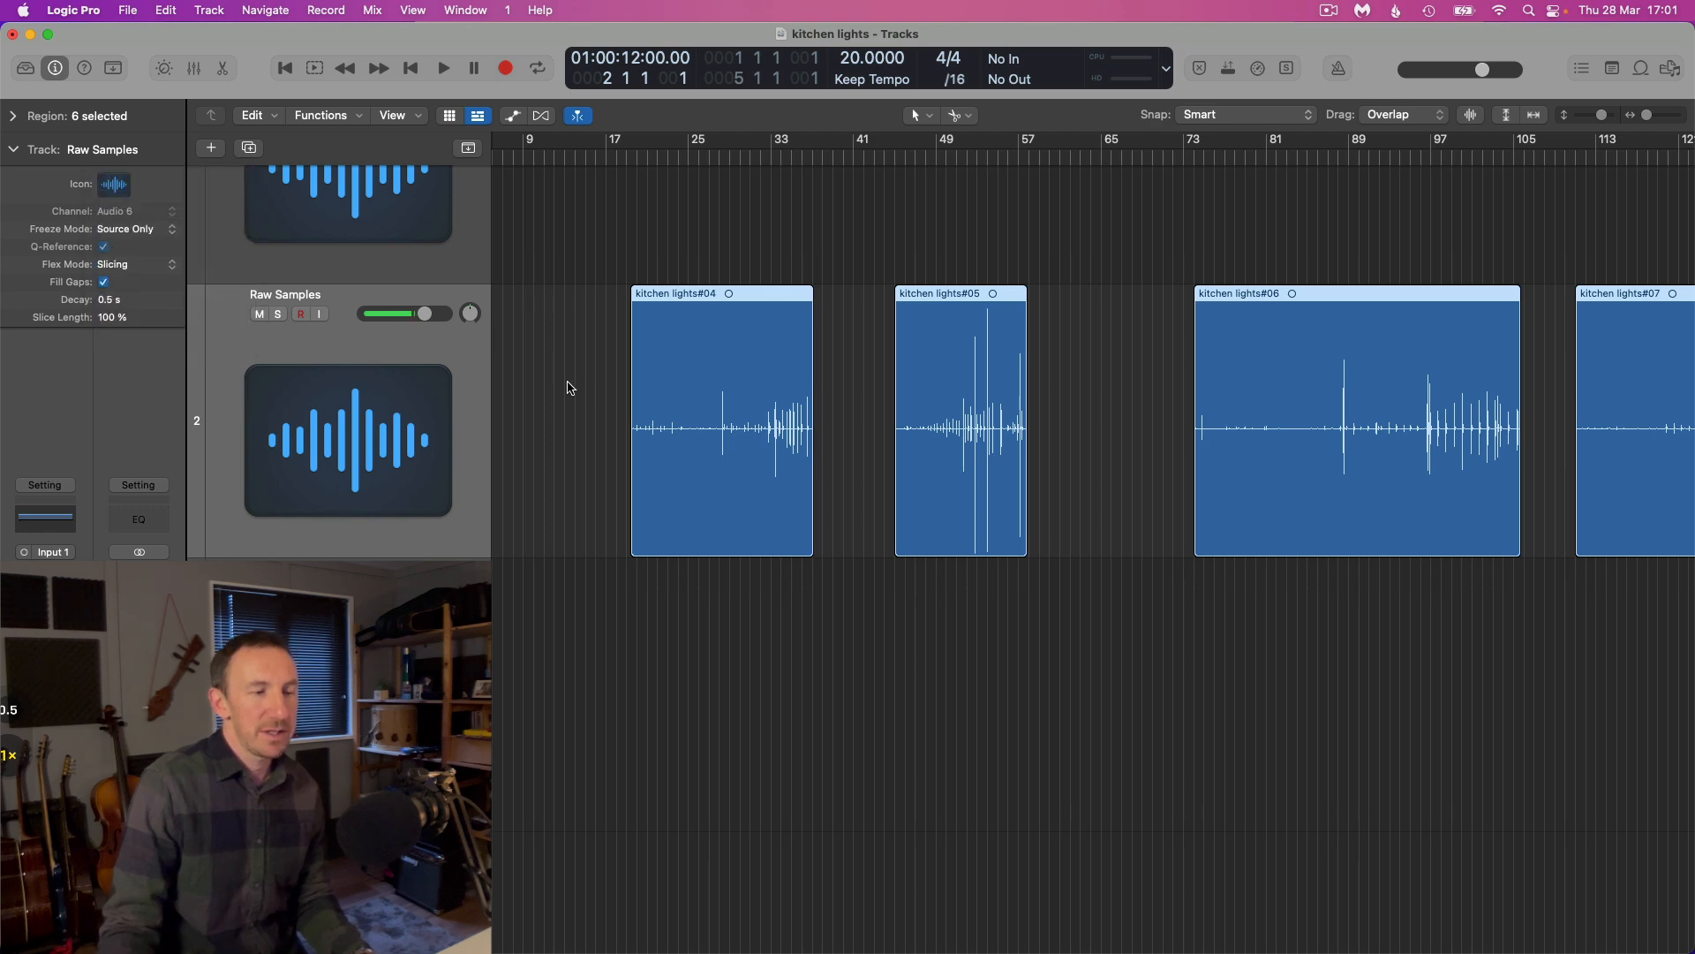
# Show Flex editing and slice the selected Raw Samples regions at their transient markers
pyautogui.hscroll(3, 569, 389)
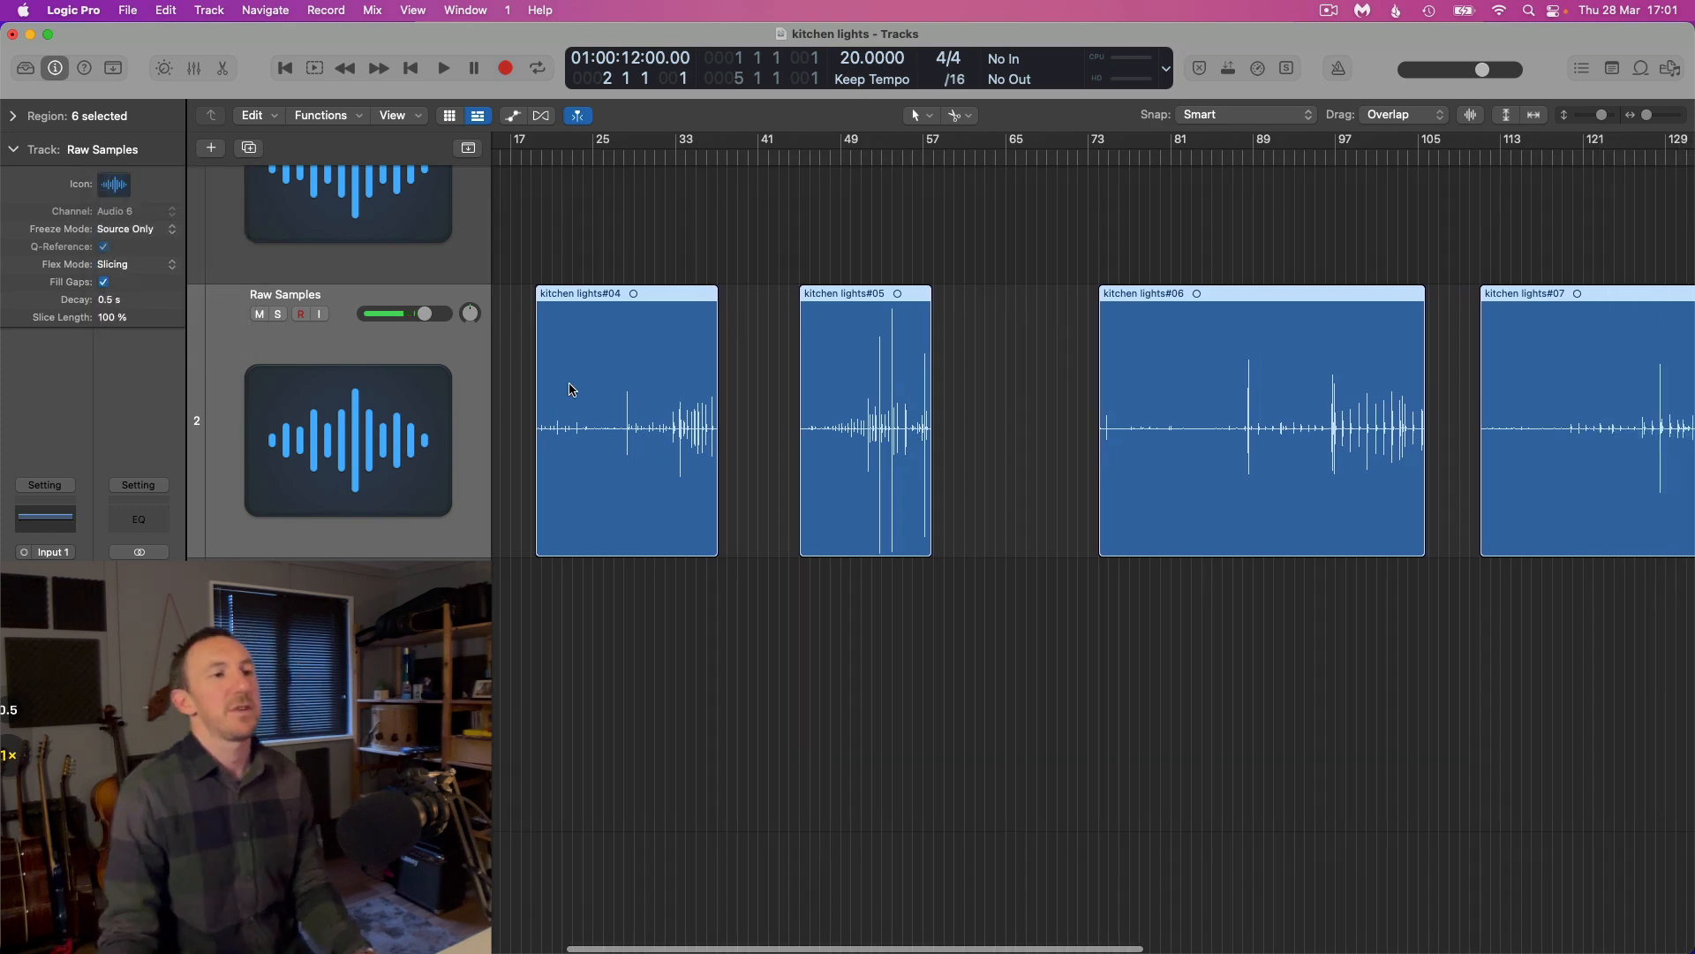
pyautogui.click(542, 117)
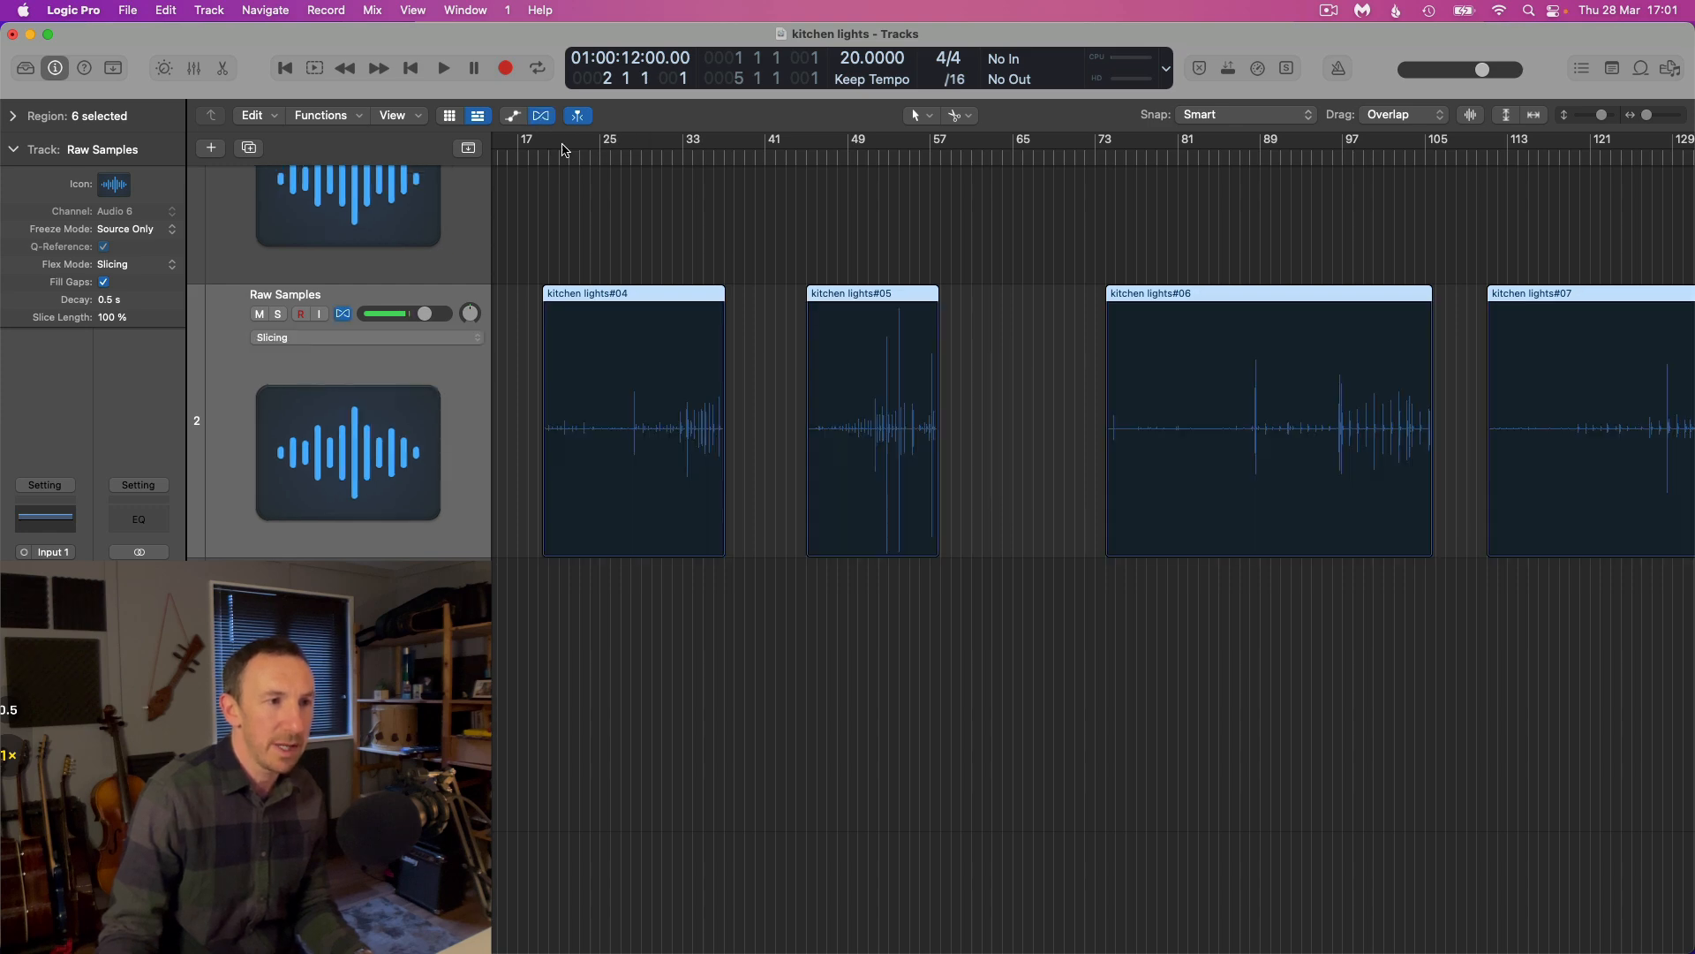
pyautogui.rightClick(615, 433)
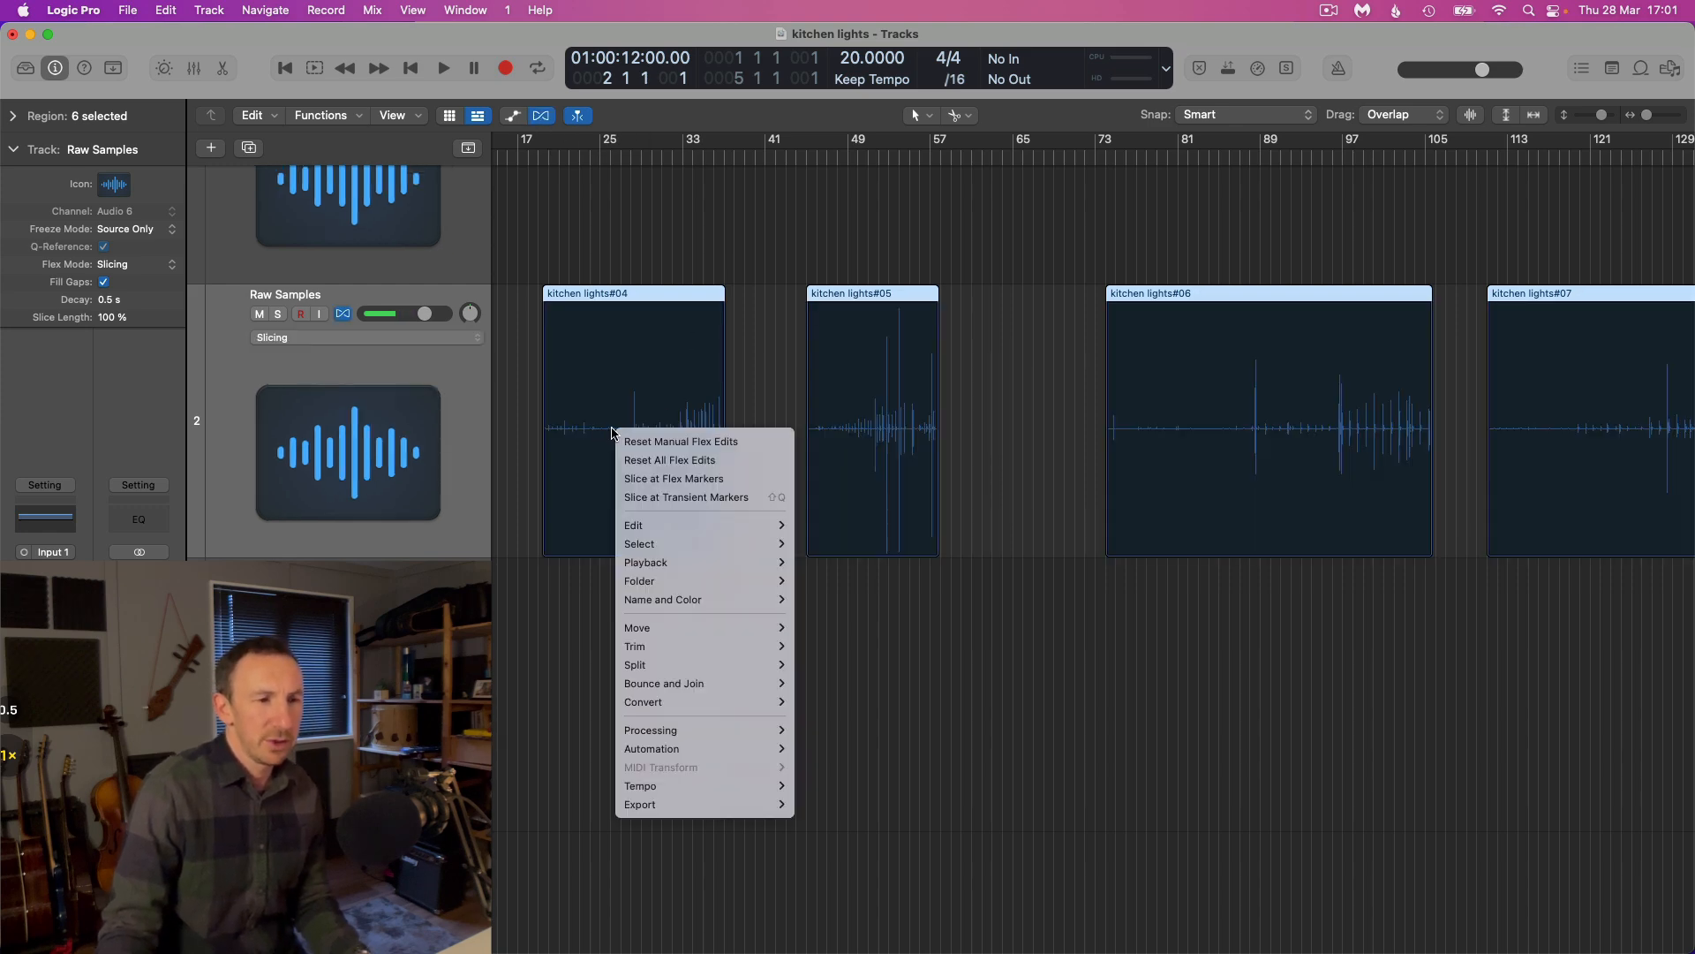
pyautogui.click(740, 498)
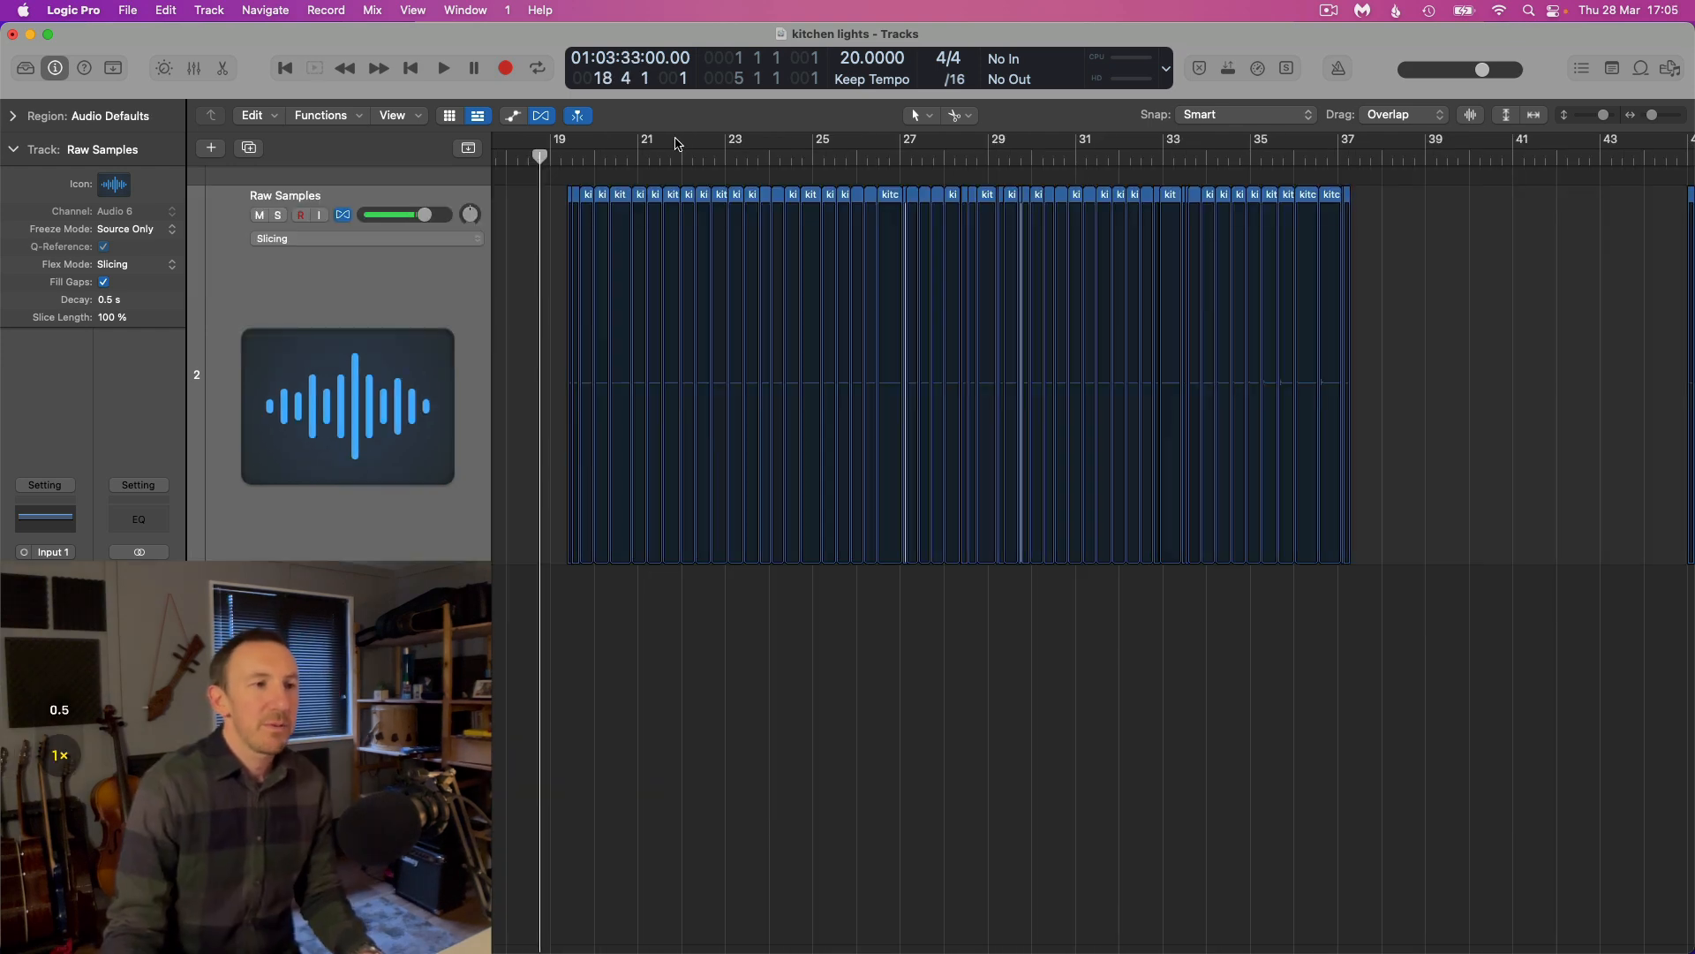
# Hide Flex editing and inspect the individual slices at the start of the Raw Samples track
pyautogui.press('super+Right')
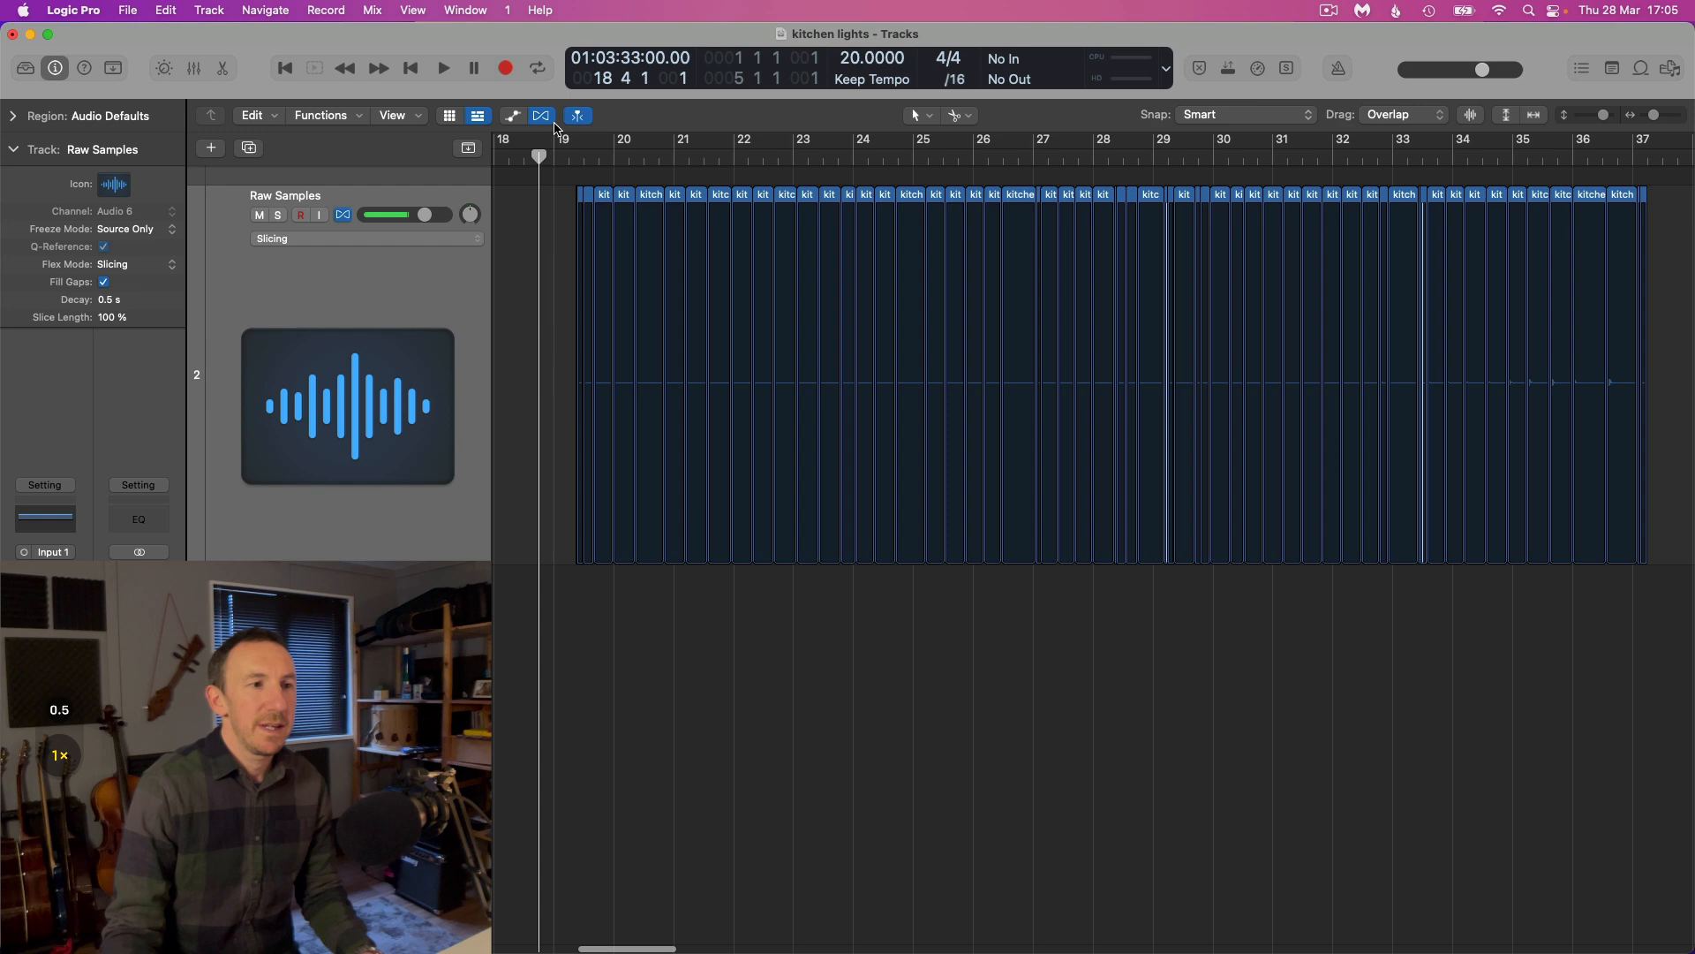
pyautogui.click(542, 116)
pyautogui.press('super+Right')
pyautogui.press('super+Right')
pyautogui.press('super+Right')
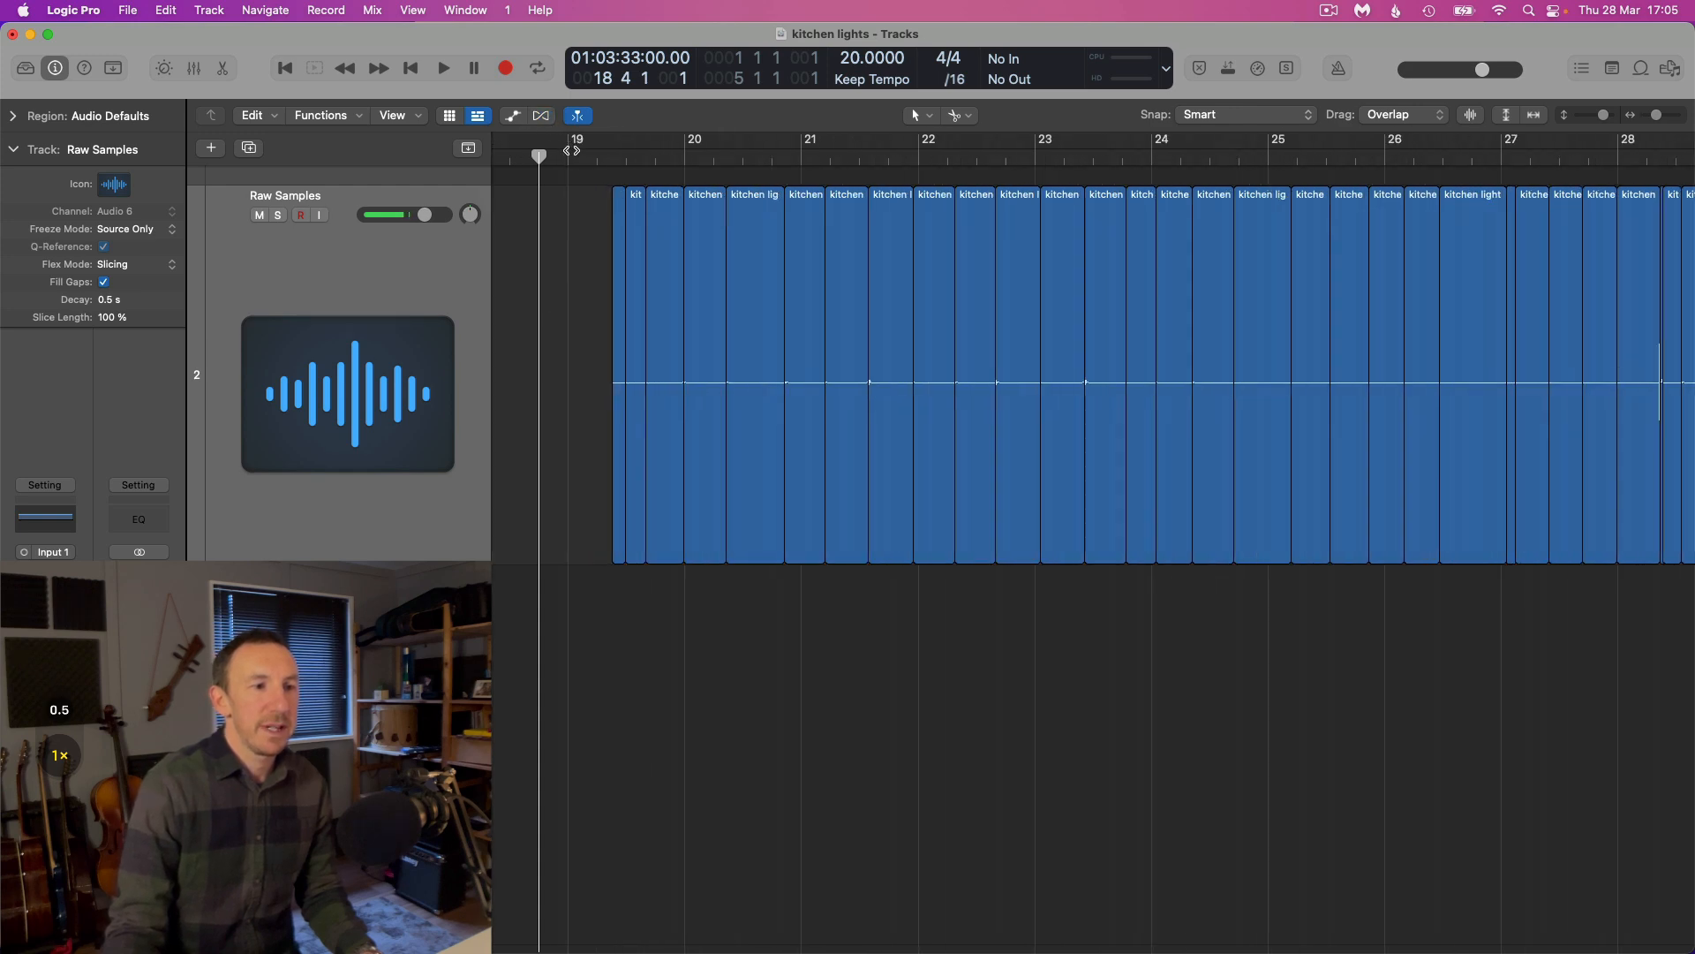
pyautogui.press('super+Down')
pyautogui.scroll(5, 711, 231)
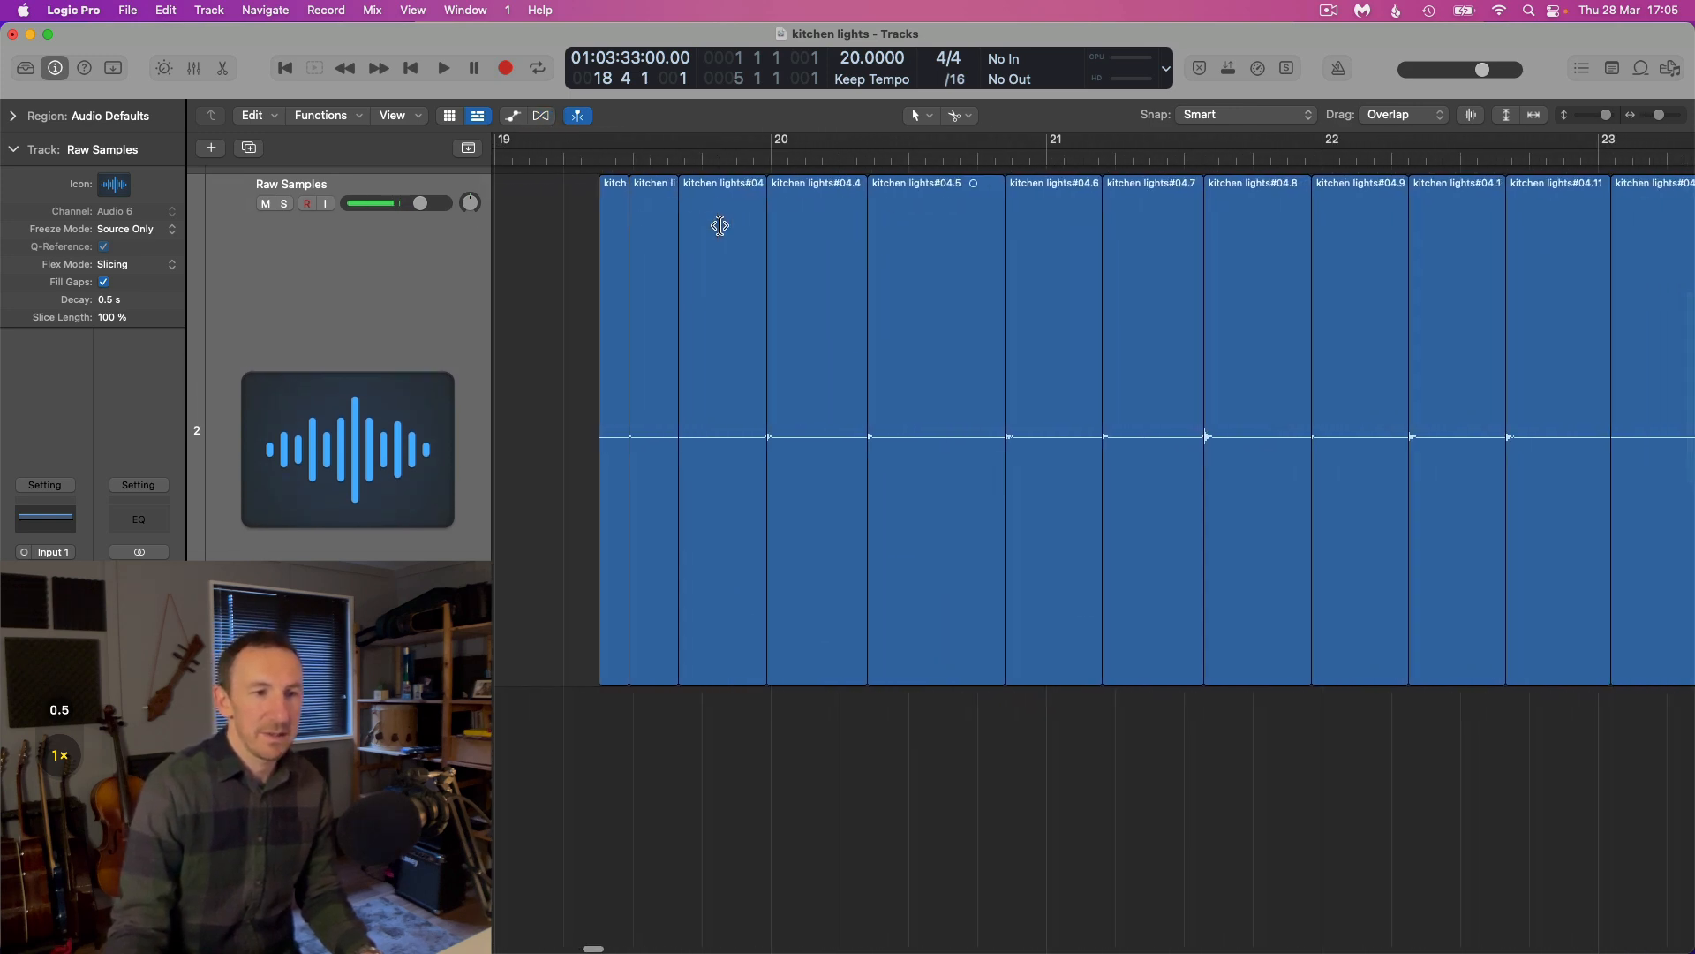
pyautogui.scroll(-5, 638, 477)
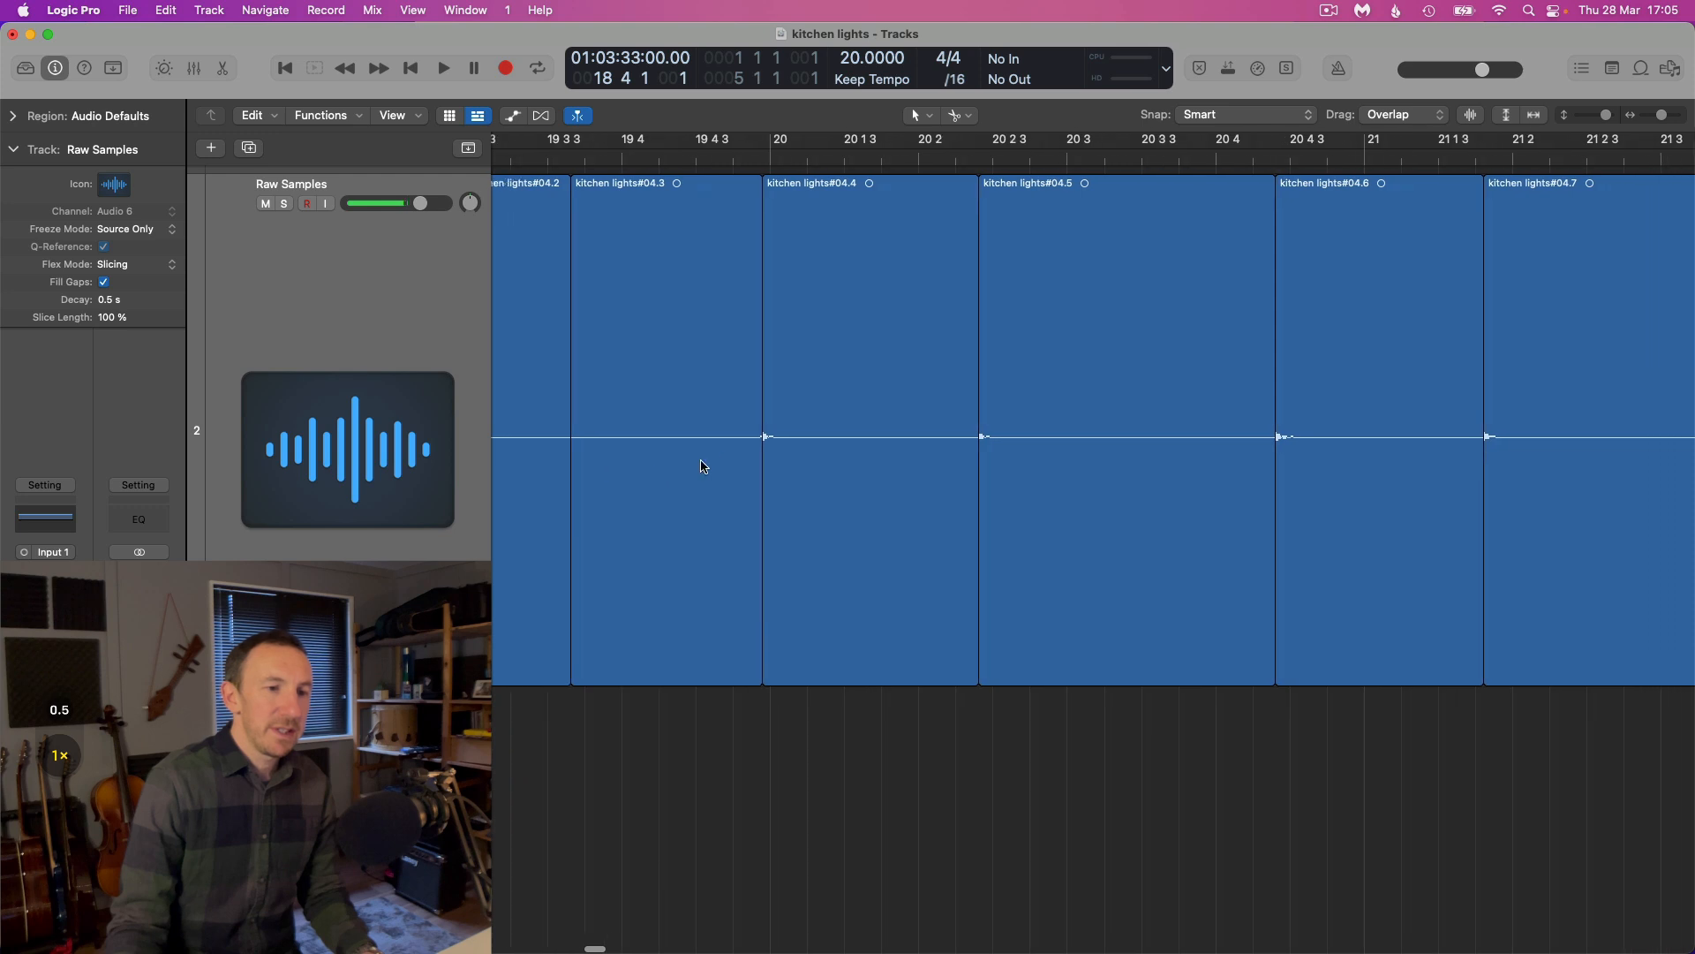
pyautogui.scroll(-3, 864, 444)
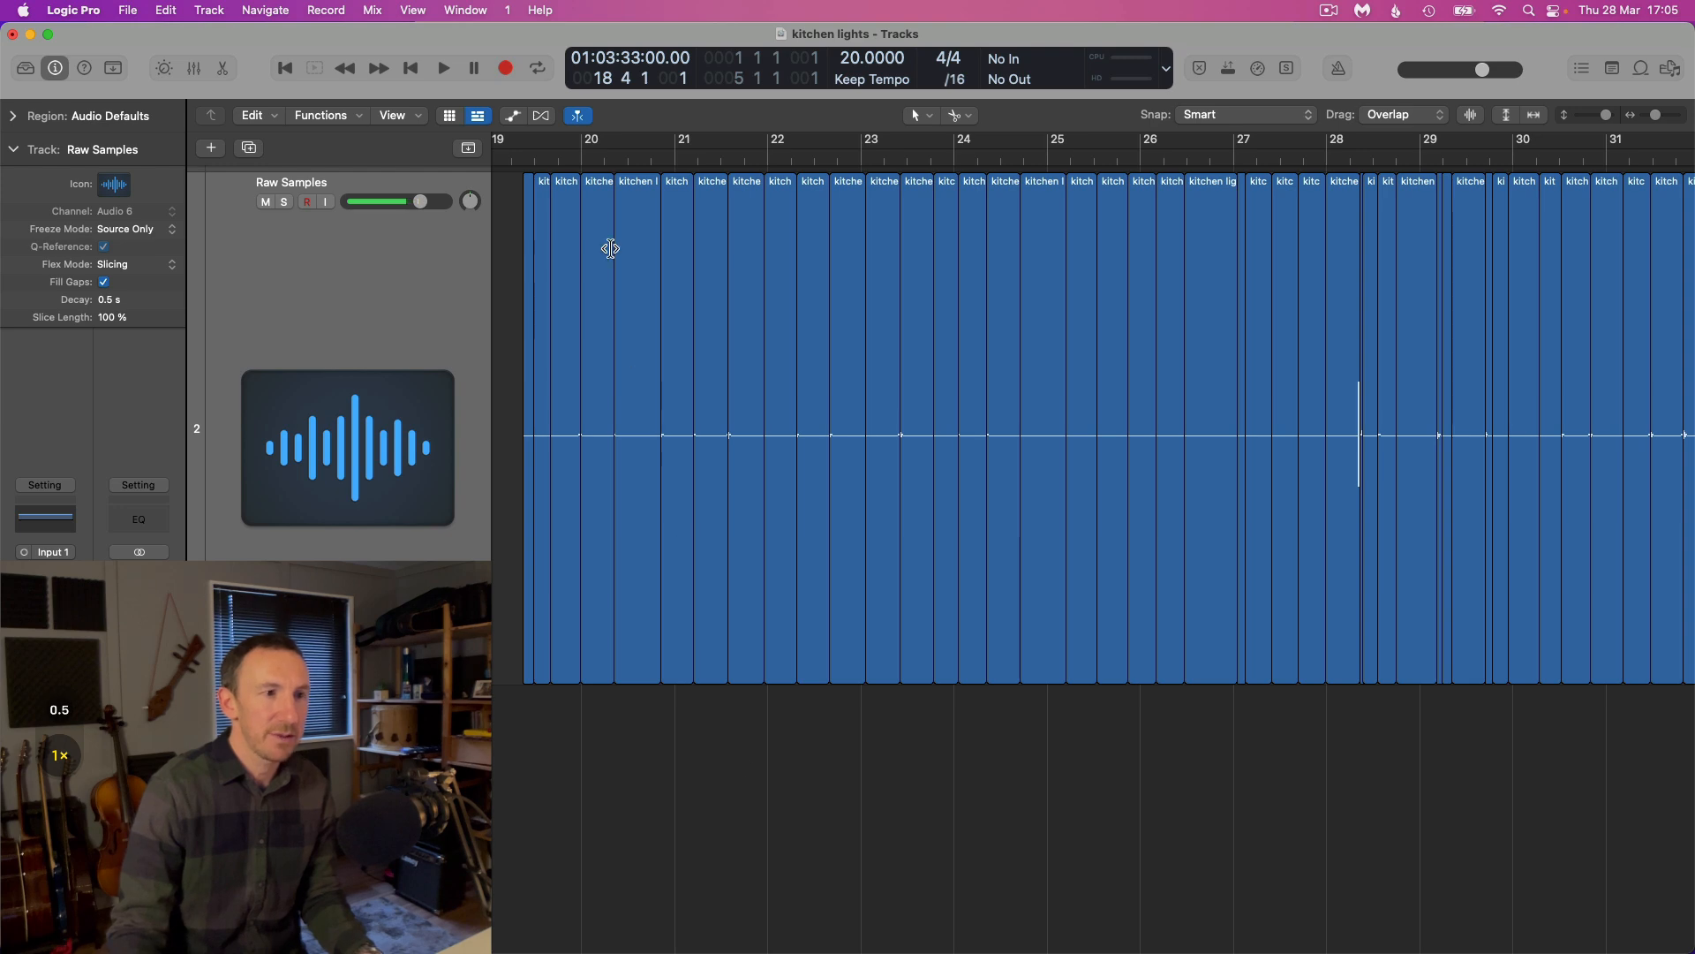
# Play the first slices from around bar 19 and move slice kitchen lights#04.3 straight down to track A2
pyautogui.click(550, 156)
pyautogui.press('space')
pyautogui.scroll(5, 550, 157)
pyautogui.press('space')
pyautogui.click(528, 158)
pyautogui.press('space')
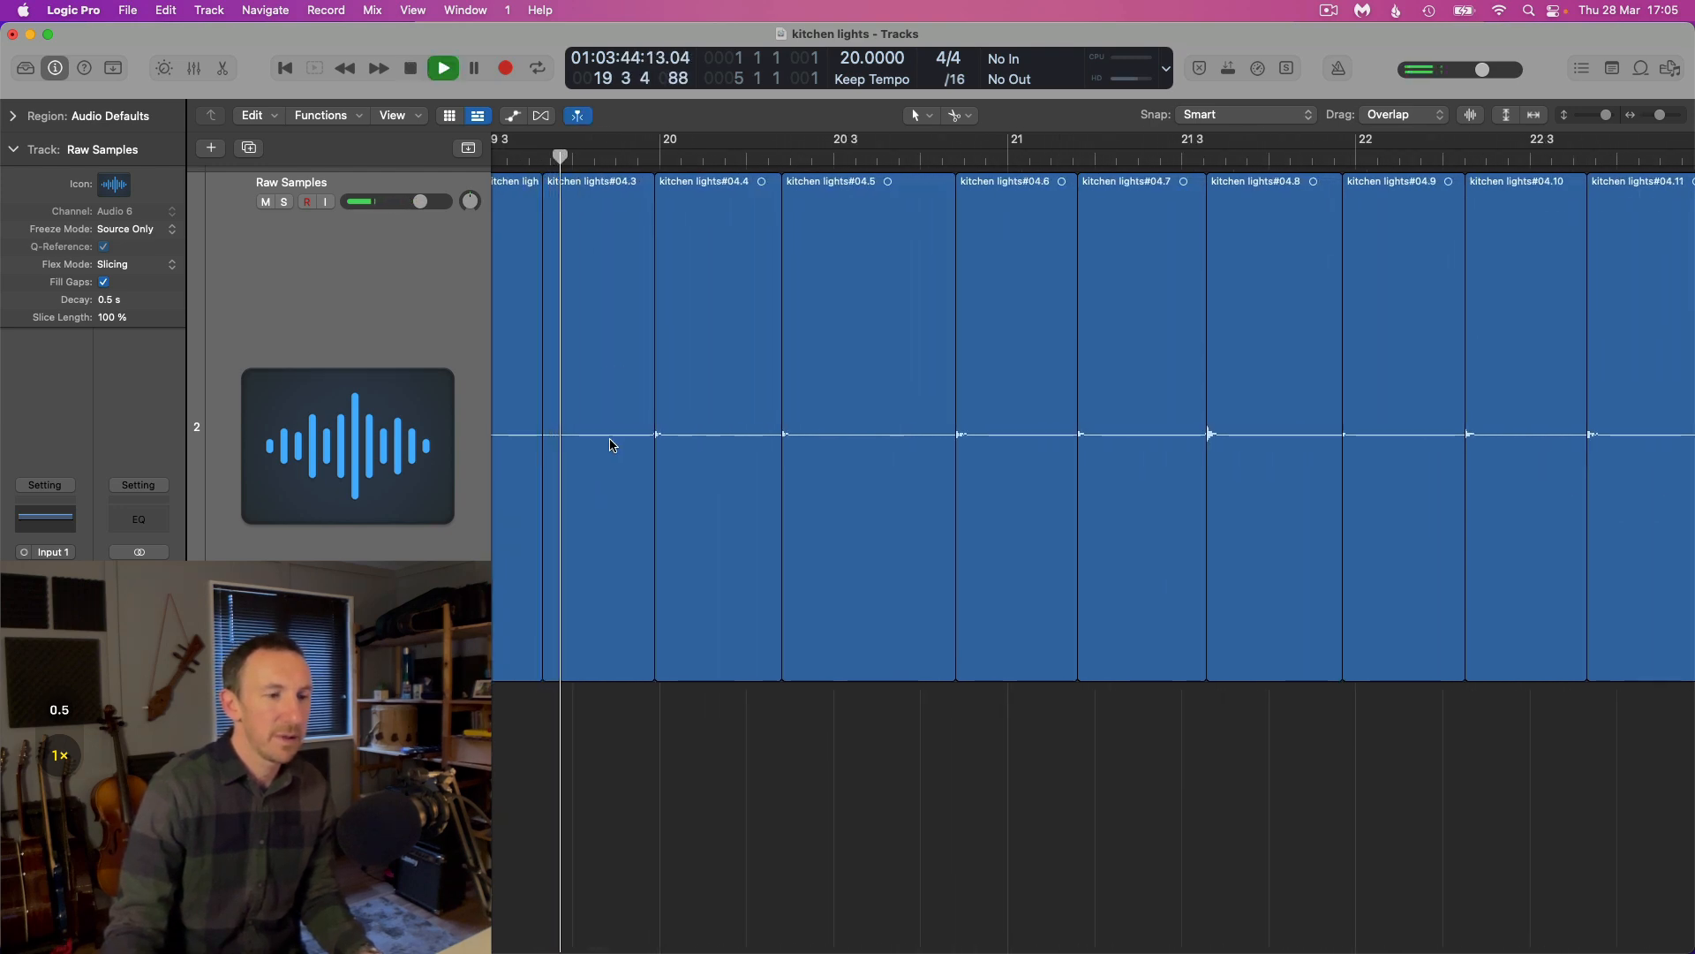
pyautogui.scroll(-4, 609, 485)
pyautogui.moveTo(594, 481); pyautogui.dragTo(590, 575)
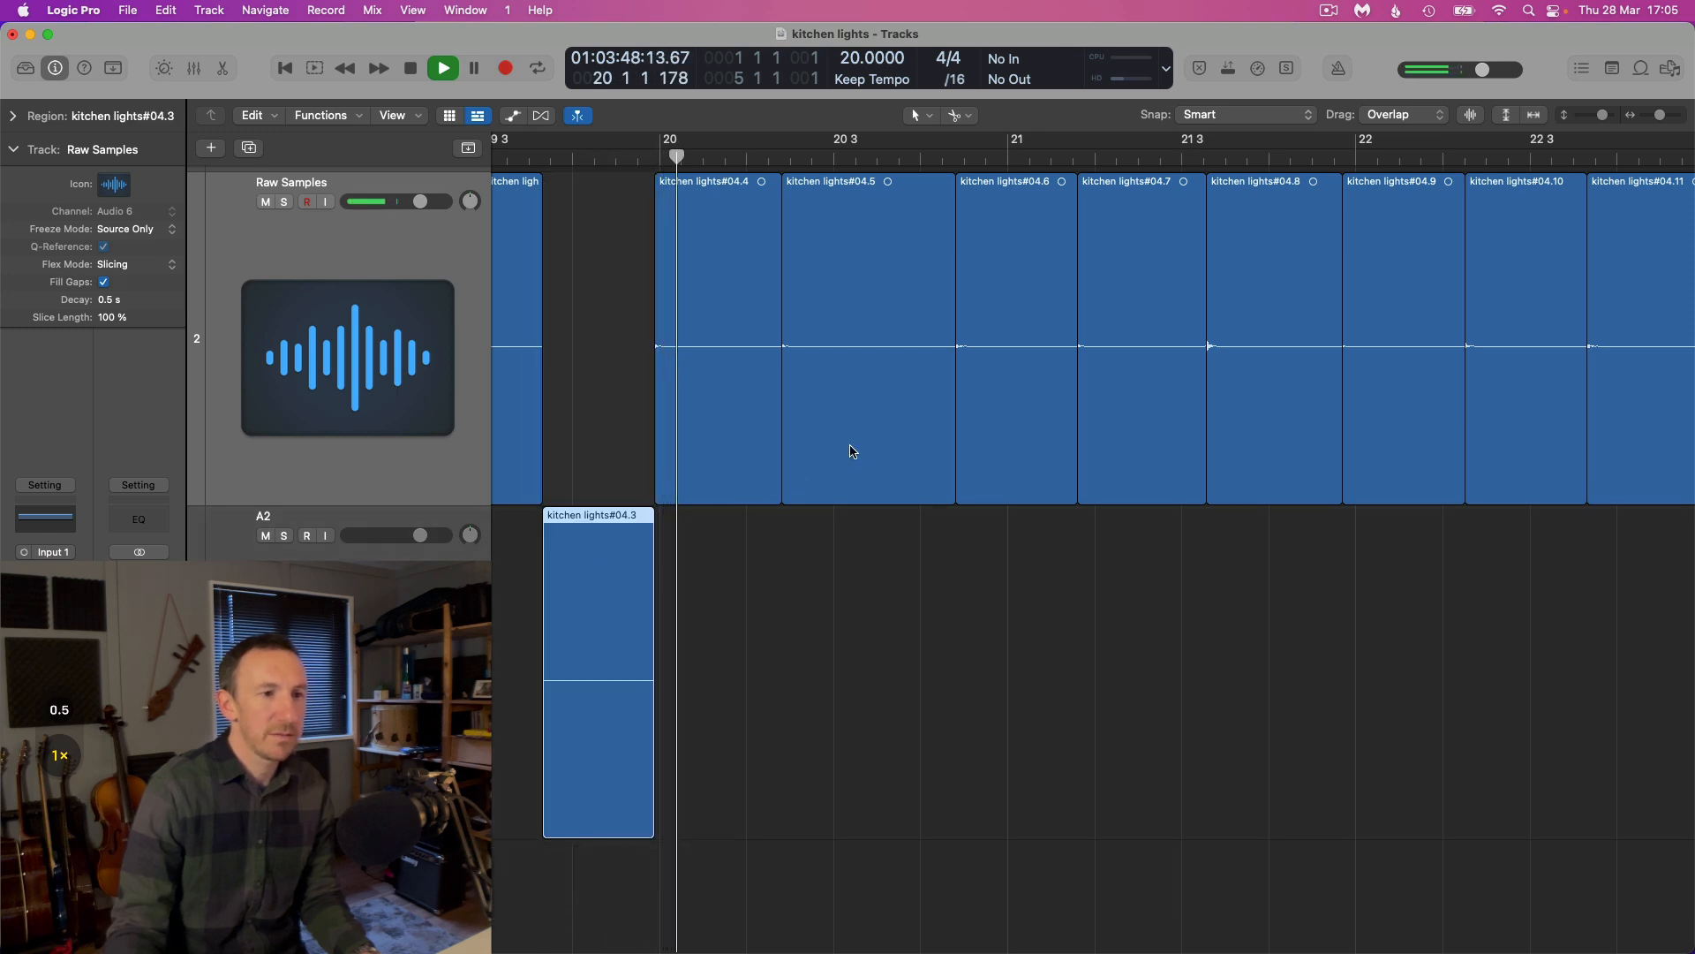
# Play the slices from just before bar 24 and move slice kitchen lights#04.14 straight down to track A2
pyautogui.press('super+Left')
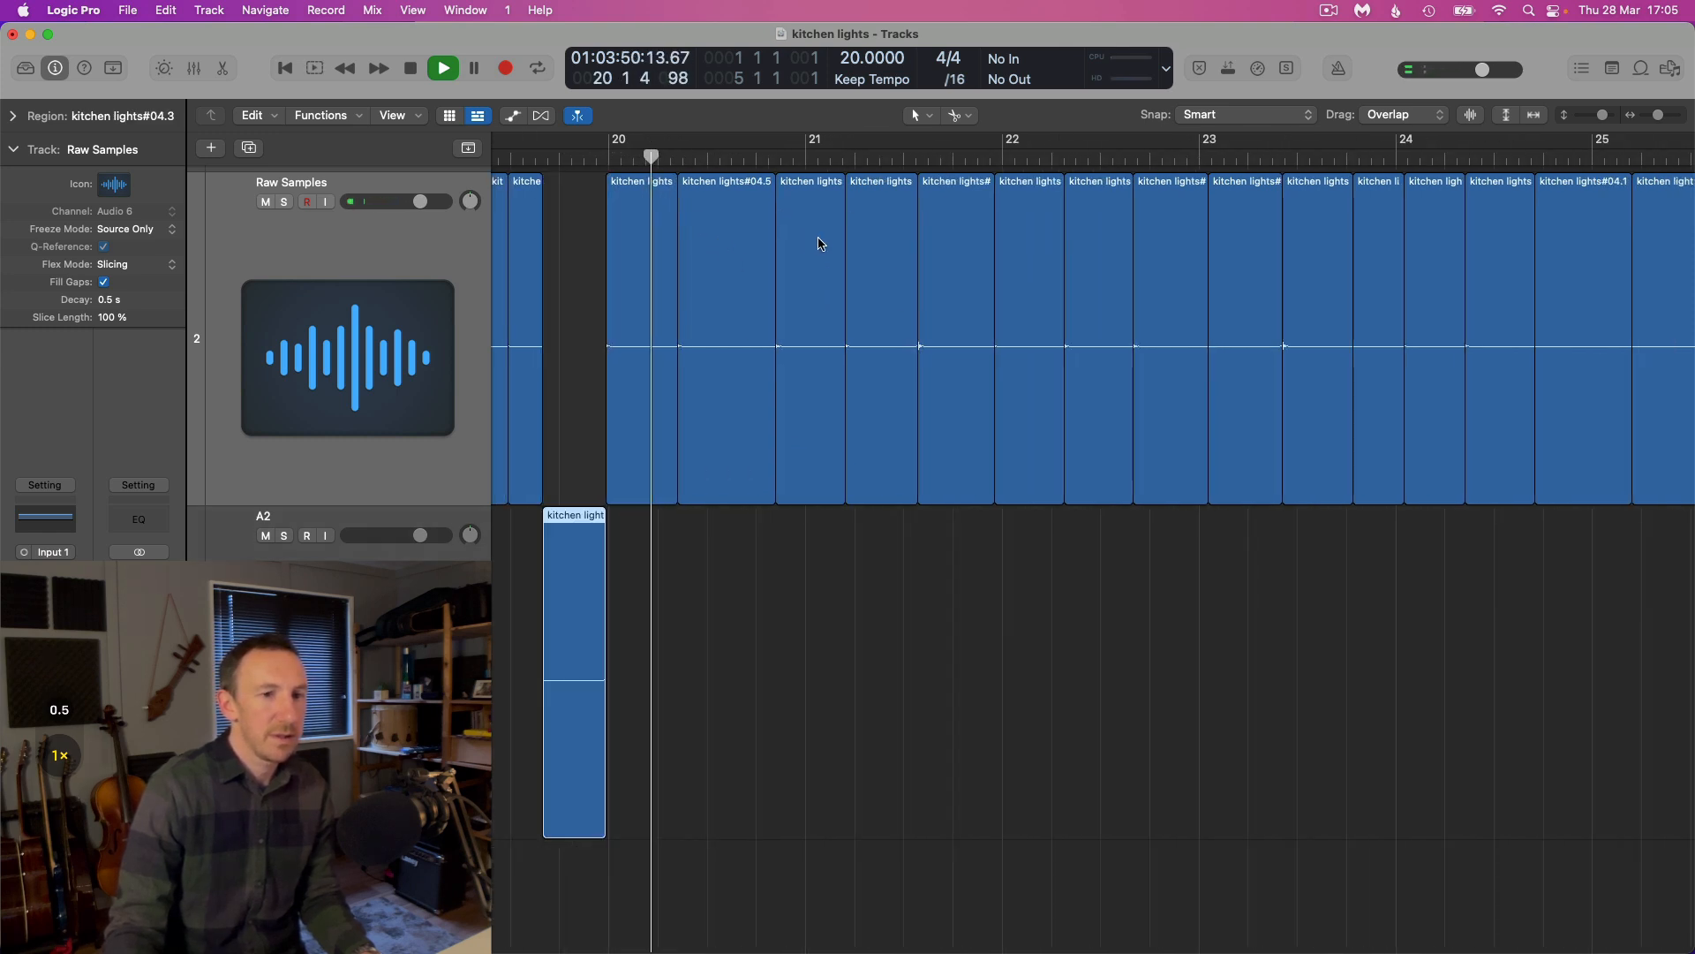
pyautogui.press('super+Left')
pyautogui.press('super+Left')
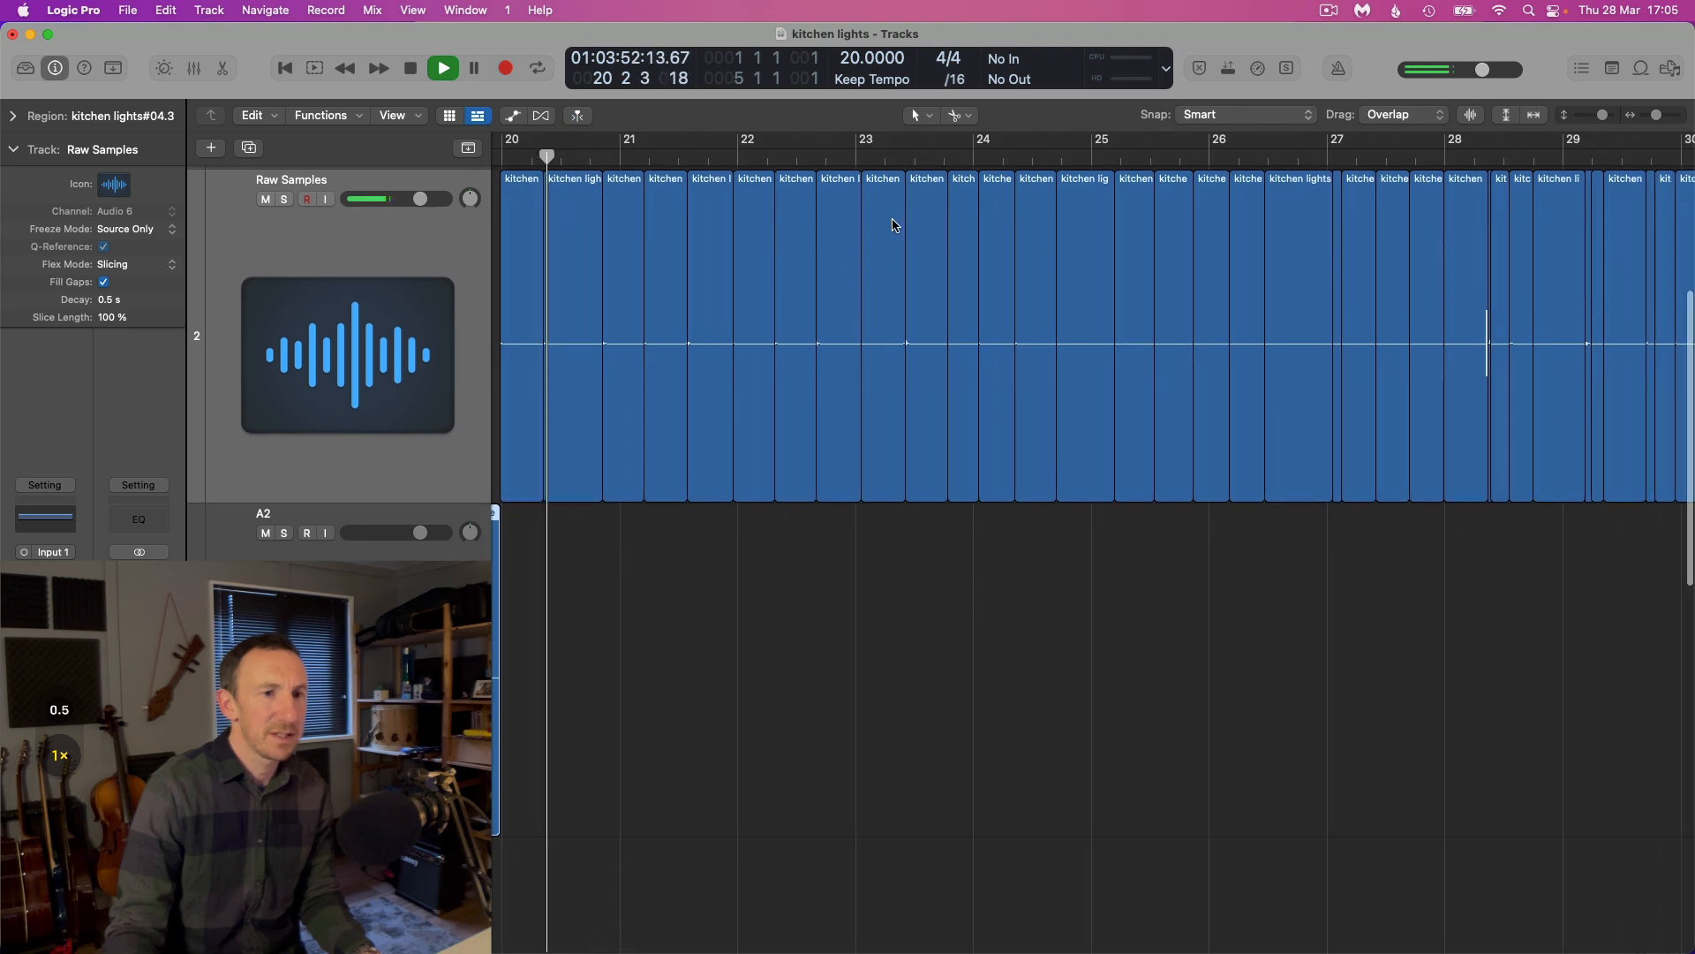
pyautogui.press('space')
pyautogui.click(942, 160)
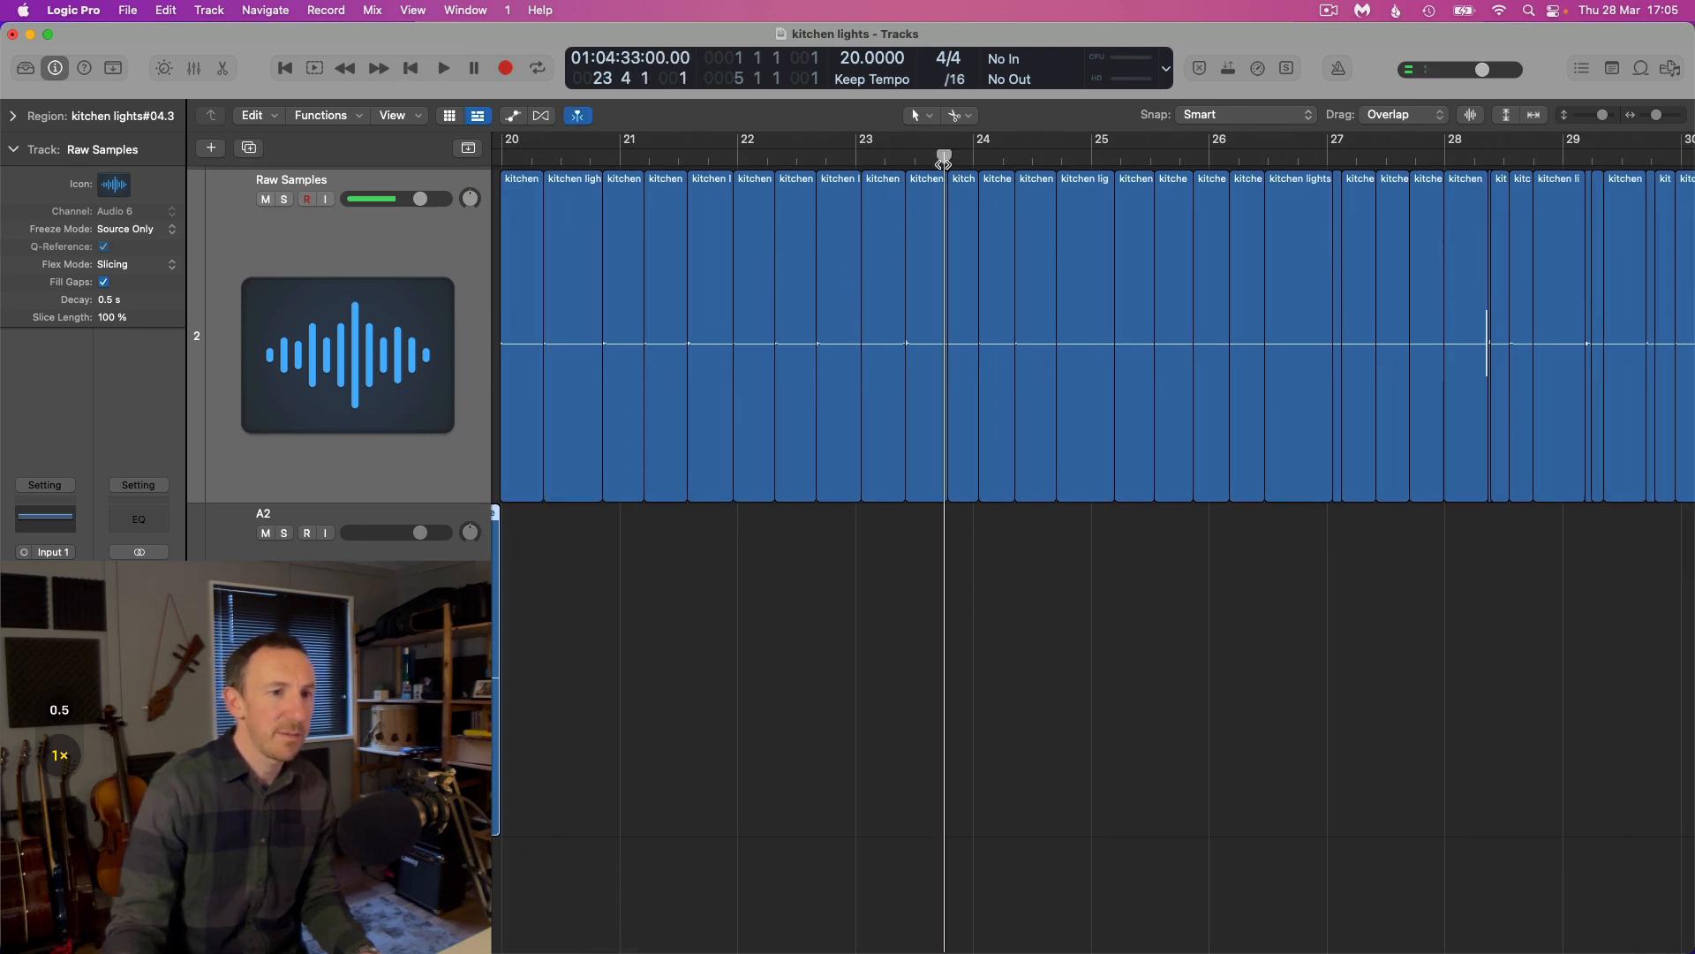
pyautogui.press('space')
pyautogui.press('super+Right')
pyautogui.press('super+Right')
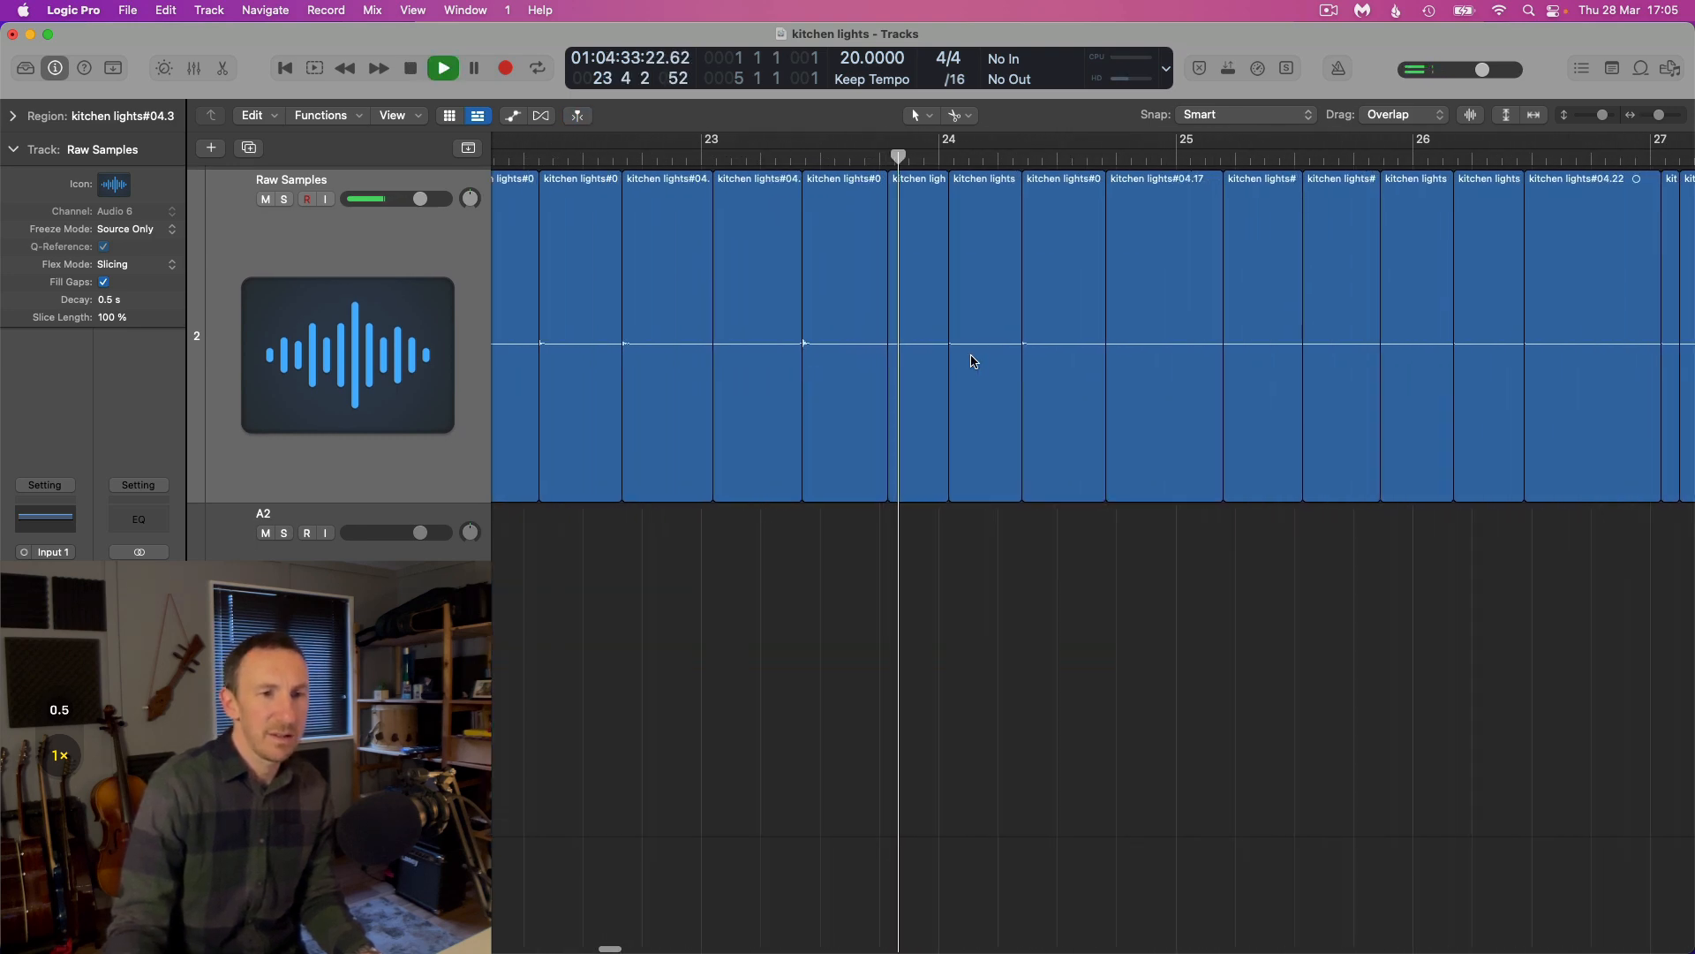
pyautogui.moveTo(915, 449); pyautogui.dragTo(920, 724)
# Move slice kitchen lights#04.17 straight down to track A2 and stop playback
pyautogui.press('super+Right')
pyautogui.press('super+Right')
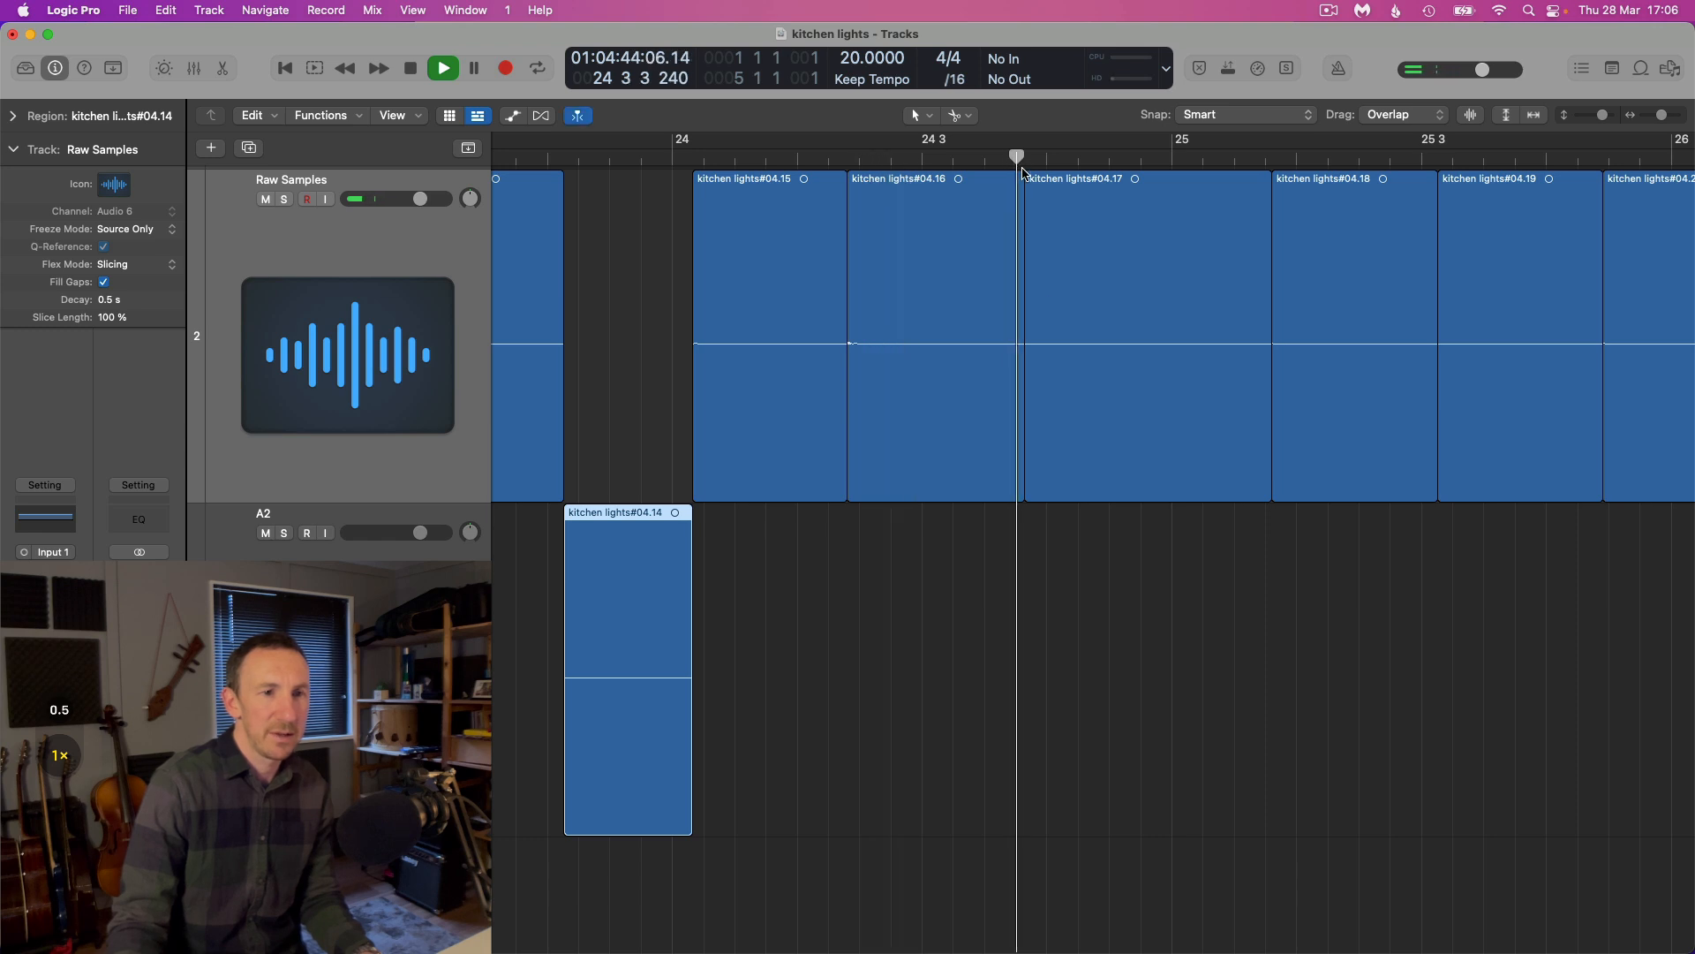
pyautogui.moveTo(1160, 440); pyautogui.dragTo(1142, 537)
pyautogui.press('space')
pyautogui.press('super+Left')
pyautogui.press('super+Left')
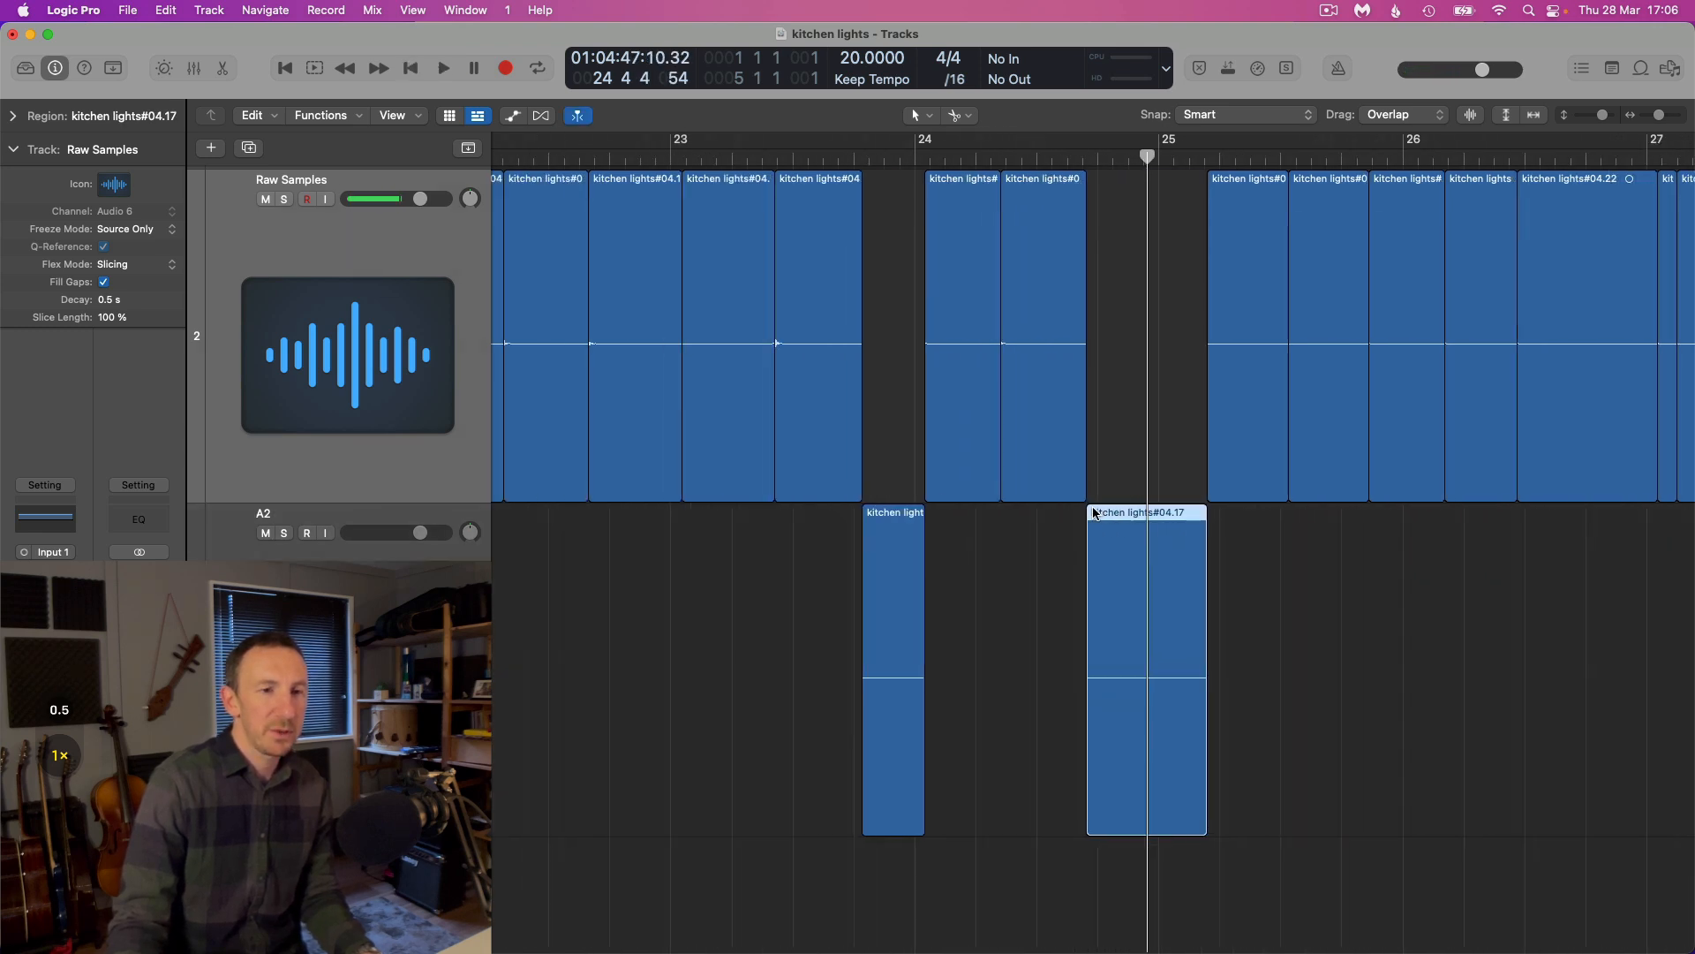
# Review the remaining slices on the Raw Samples track and the ones collected on track A2
pyautogui.hscroll(1, 1096, 511)
pyautogui.press('super+Left')
pyautogui.press('super+Left')
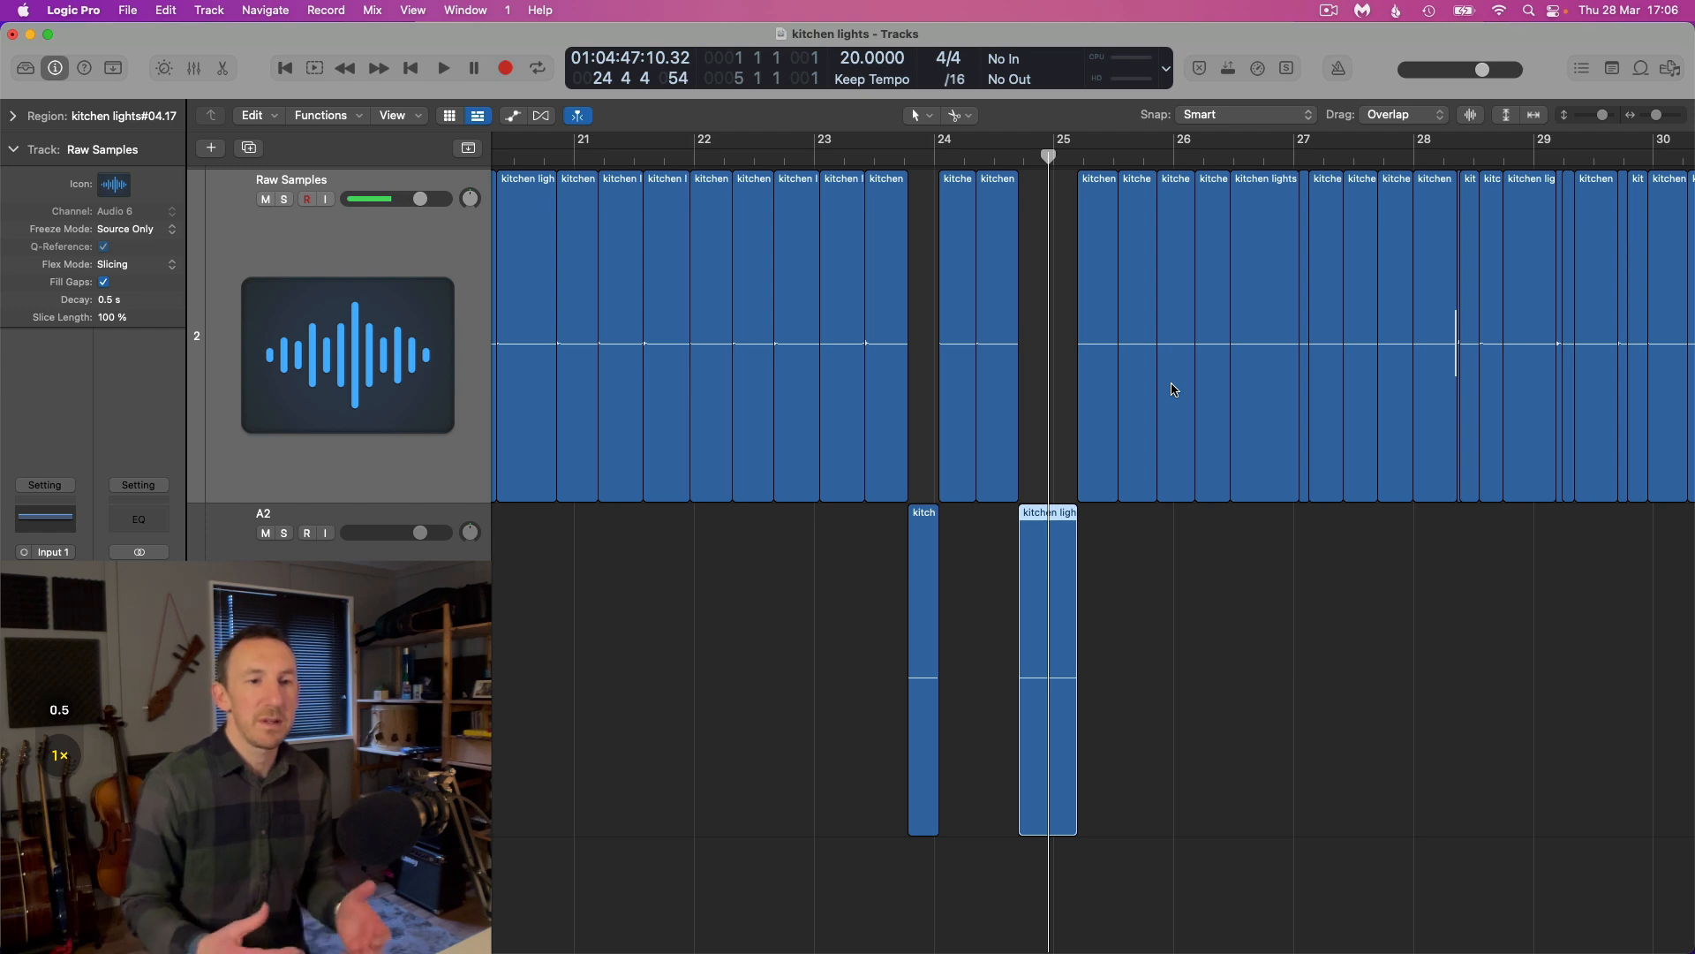
pyautogui.press('super+Right')
pyautogui.press('super+Right')
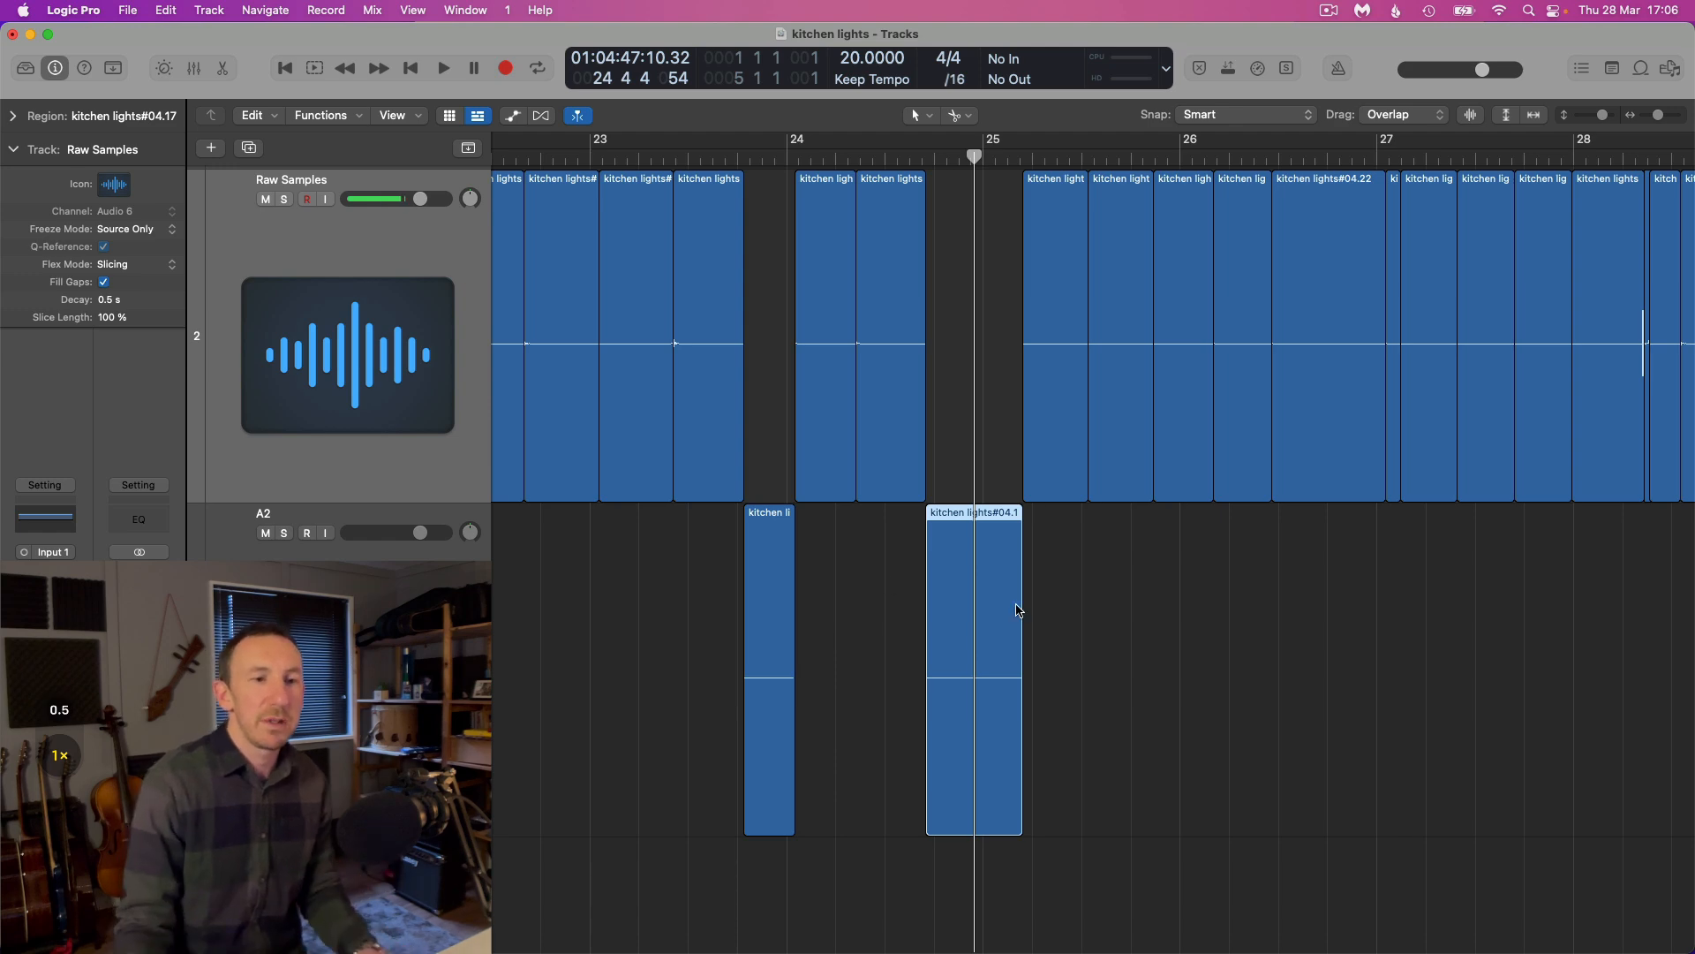
pyautogui.scroll(-6, 1016, 601)
pyautogui.scroll(-5, 1137, 477)
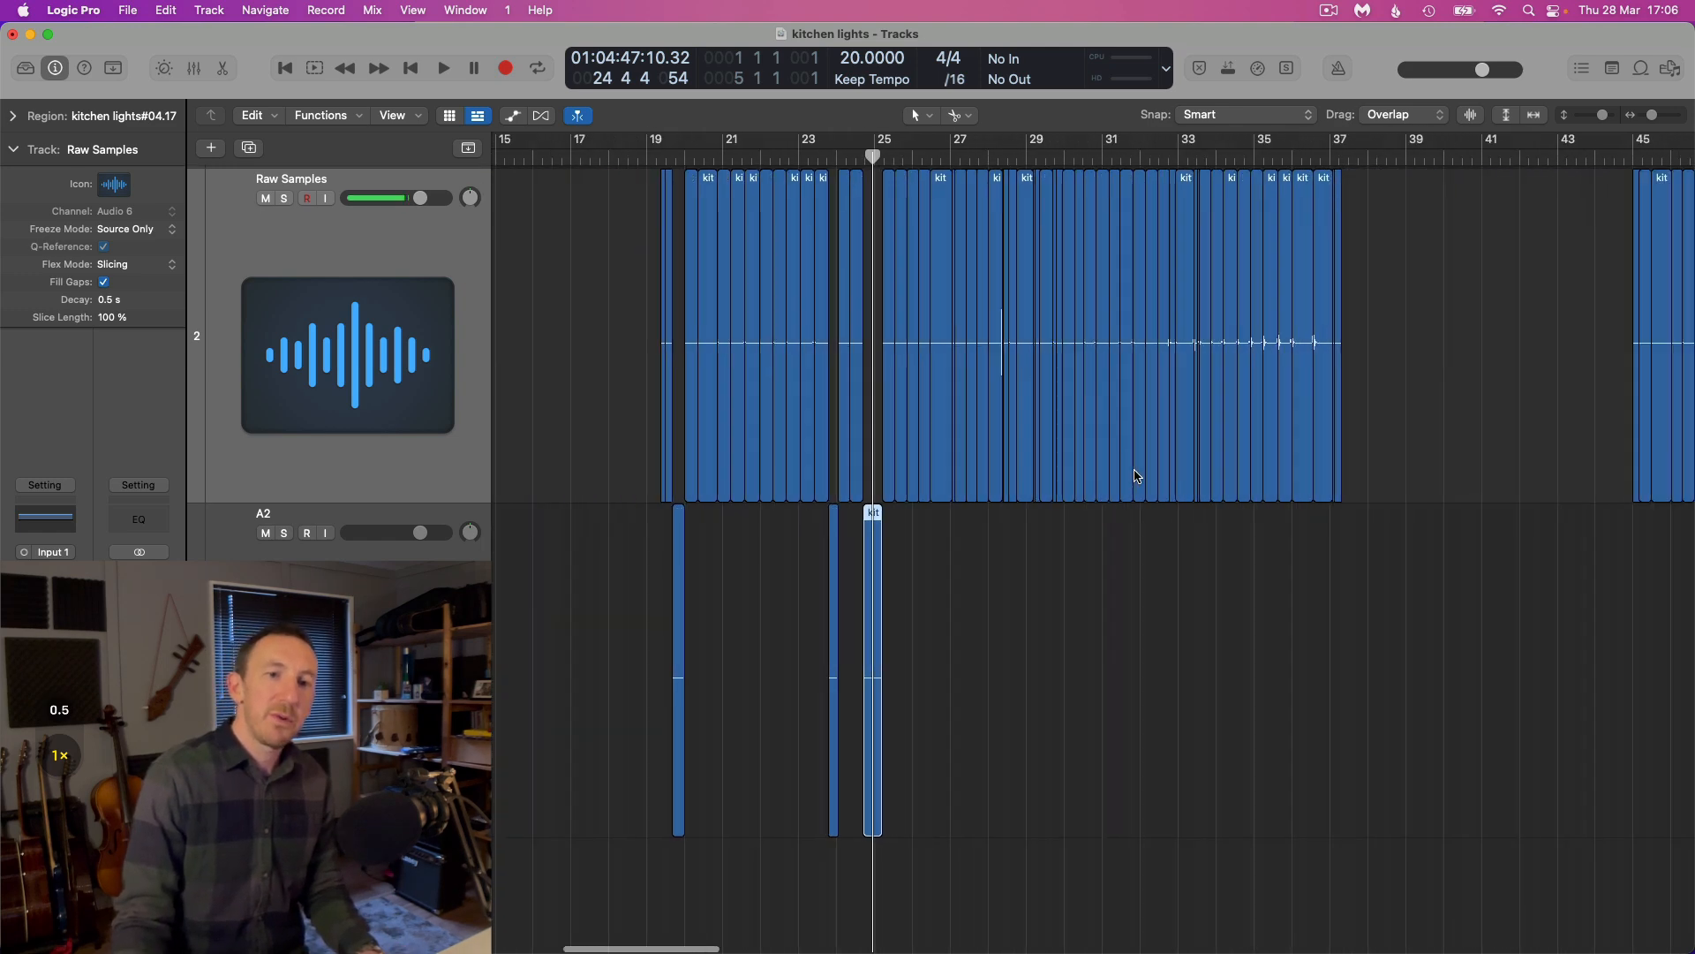
pyautogui.hscroll(4, 1138, 476)
pyautogui.scroll(5, 1138, 476)
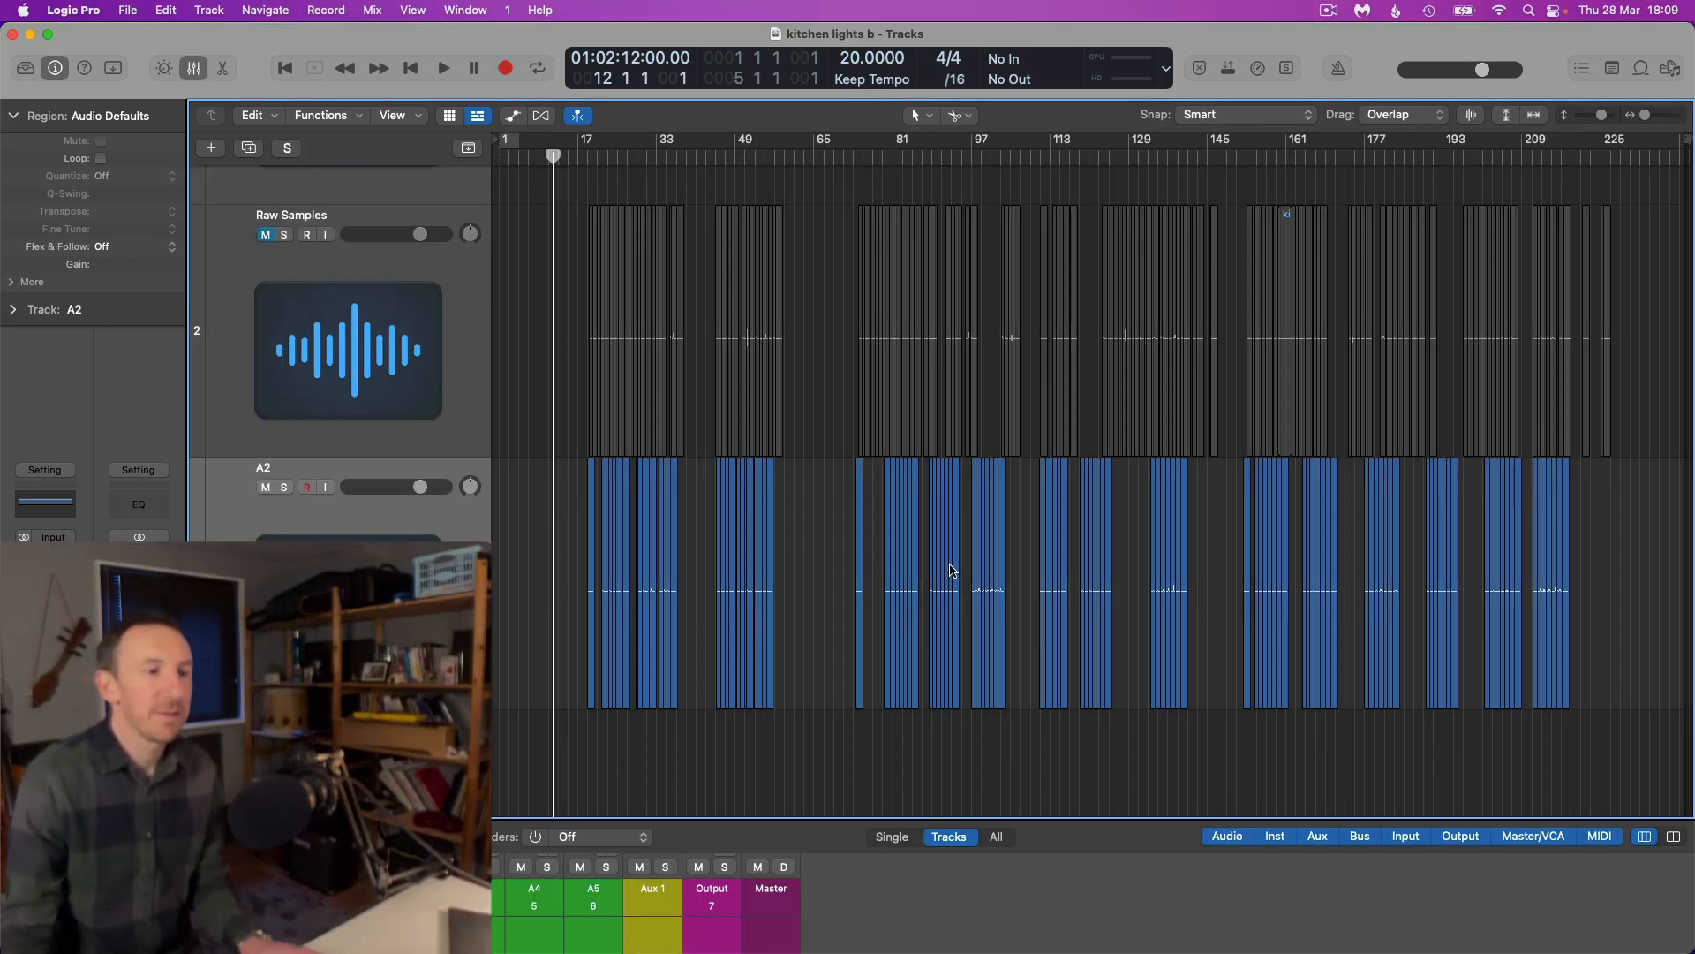
pyautogui.scroll(8, 800, 546)
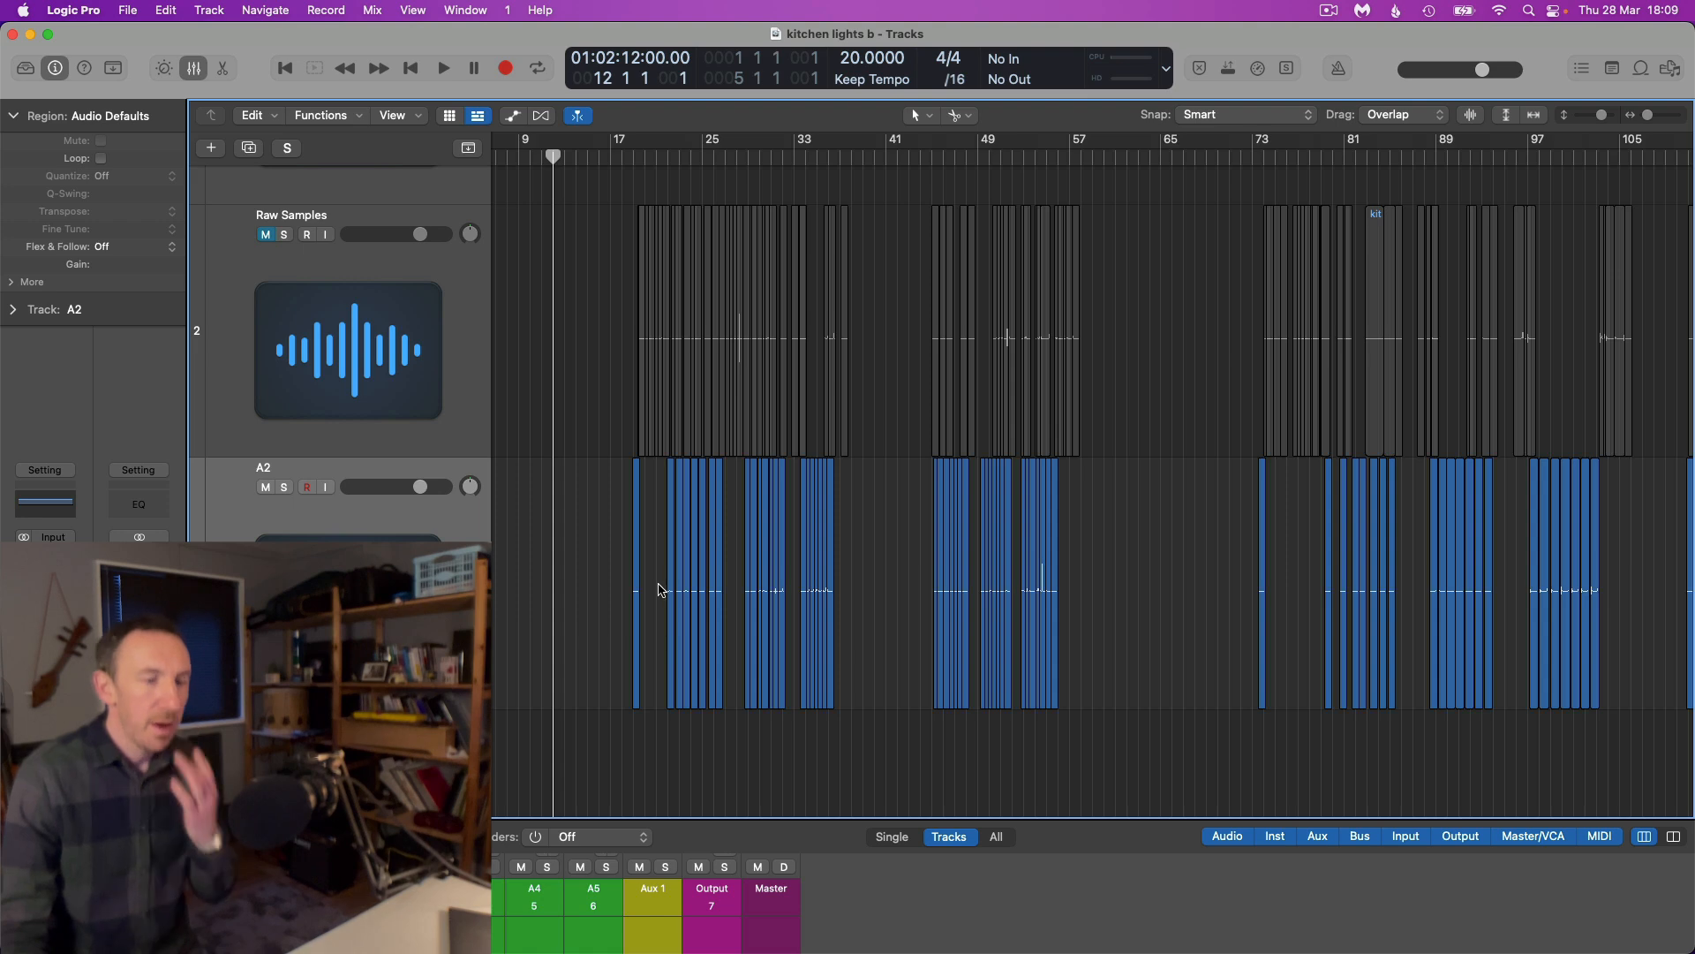
pyautogui.scroll(5, 660, 587)
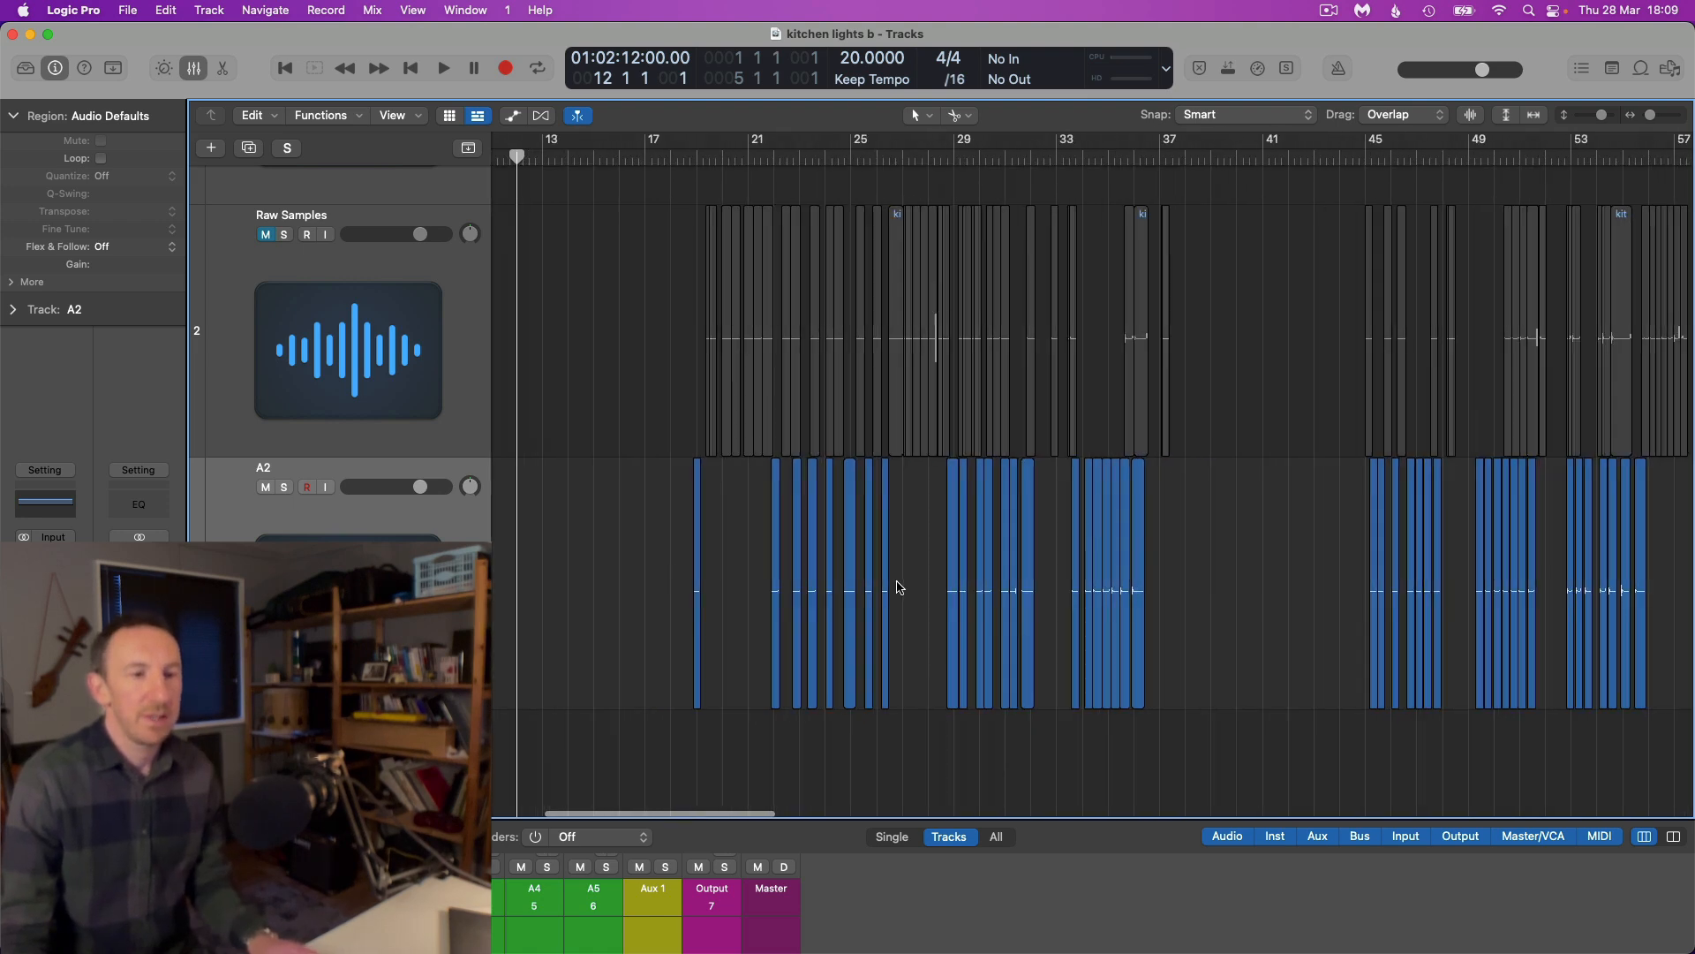
pyautogui.hscroll(3, 898, 587)
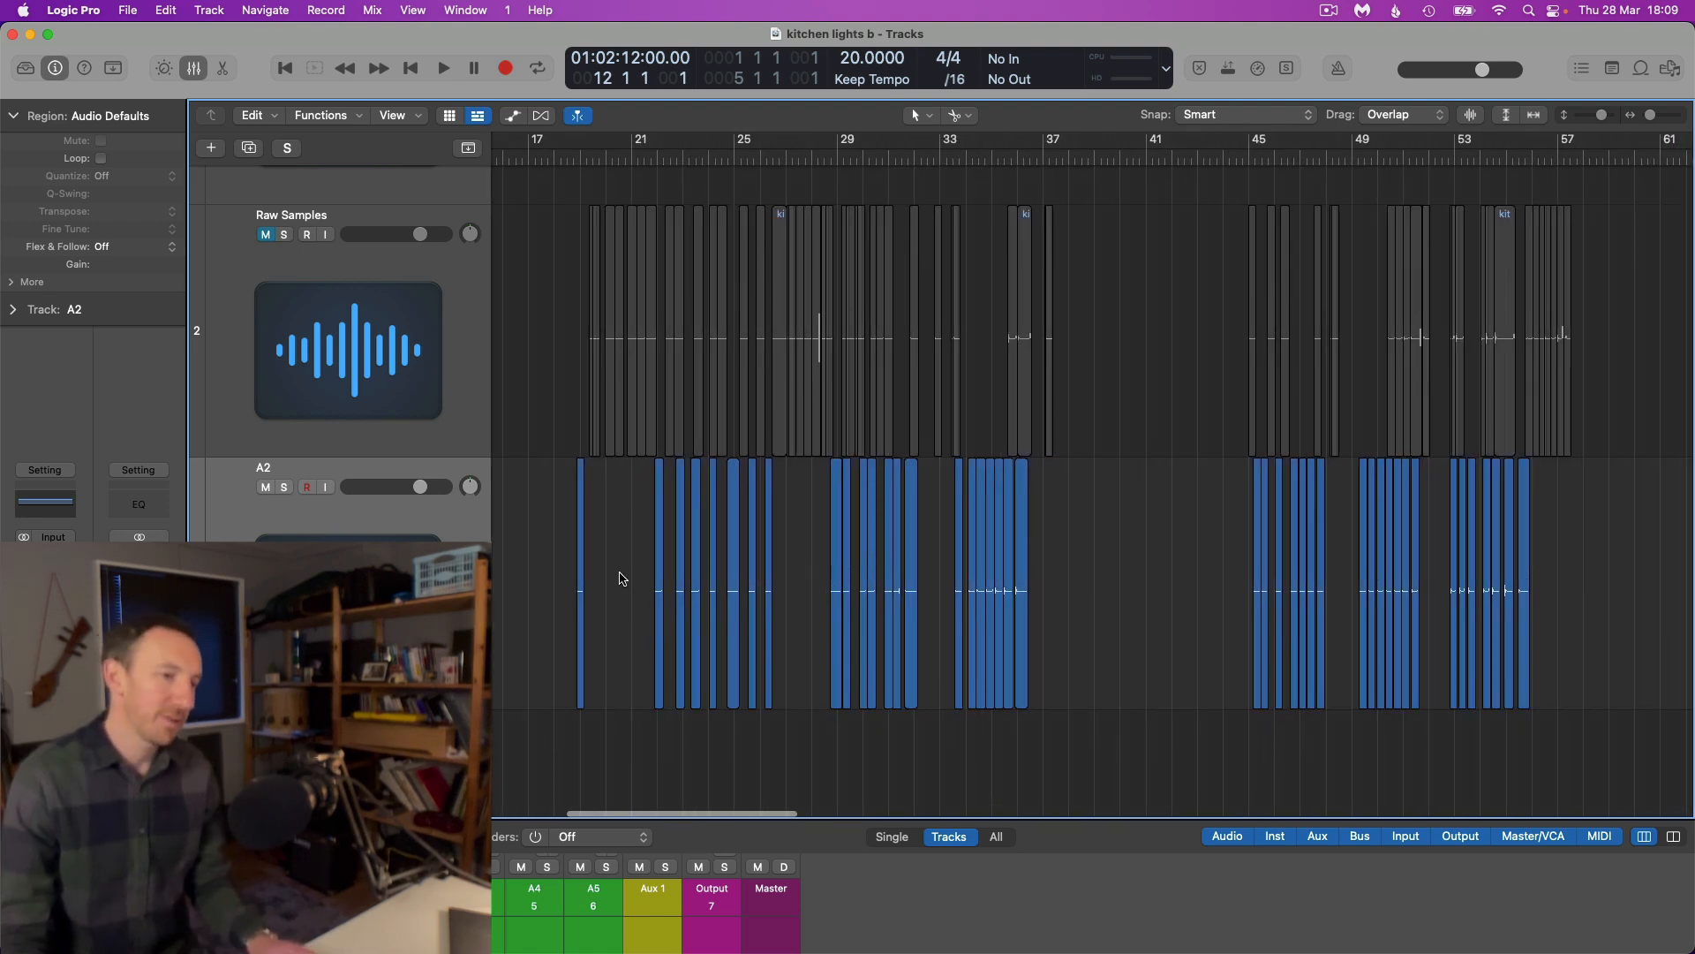
# Examine how the collected slices on track A2 are grouped along the timeline compared with the Raw Samples slices
pyautogui.scroll(-8, 843, 580)
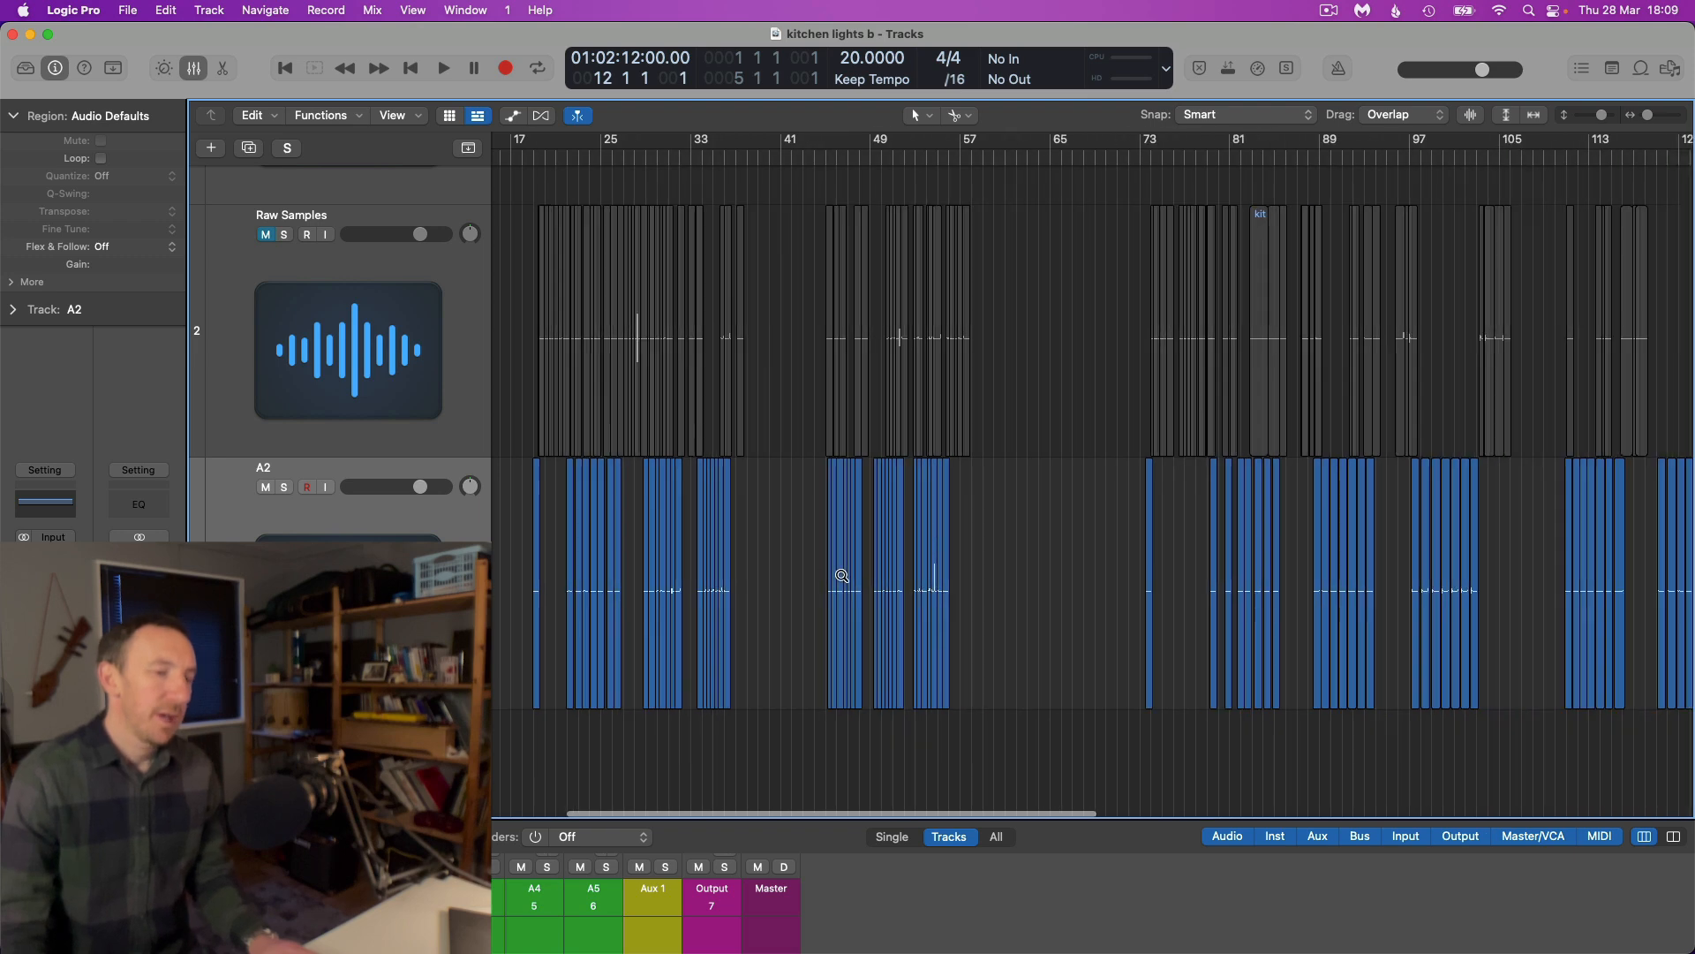
pyautogui.scroll(5, 843, 580)
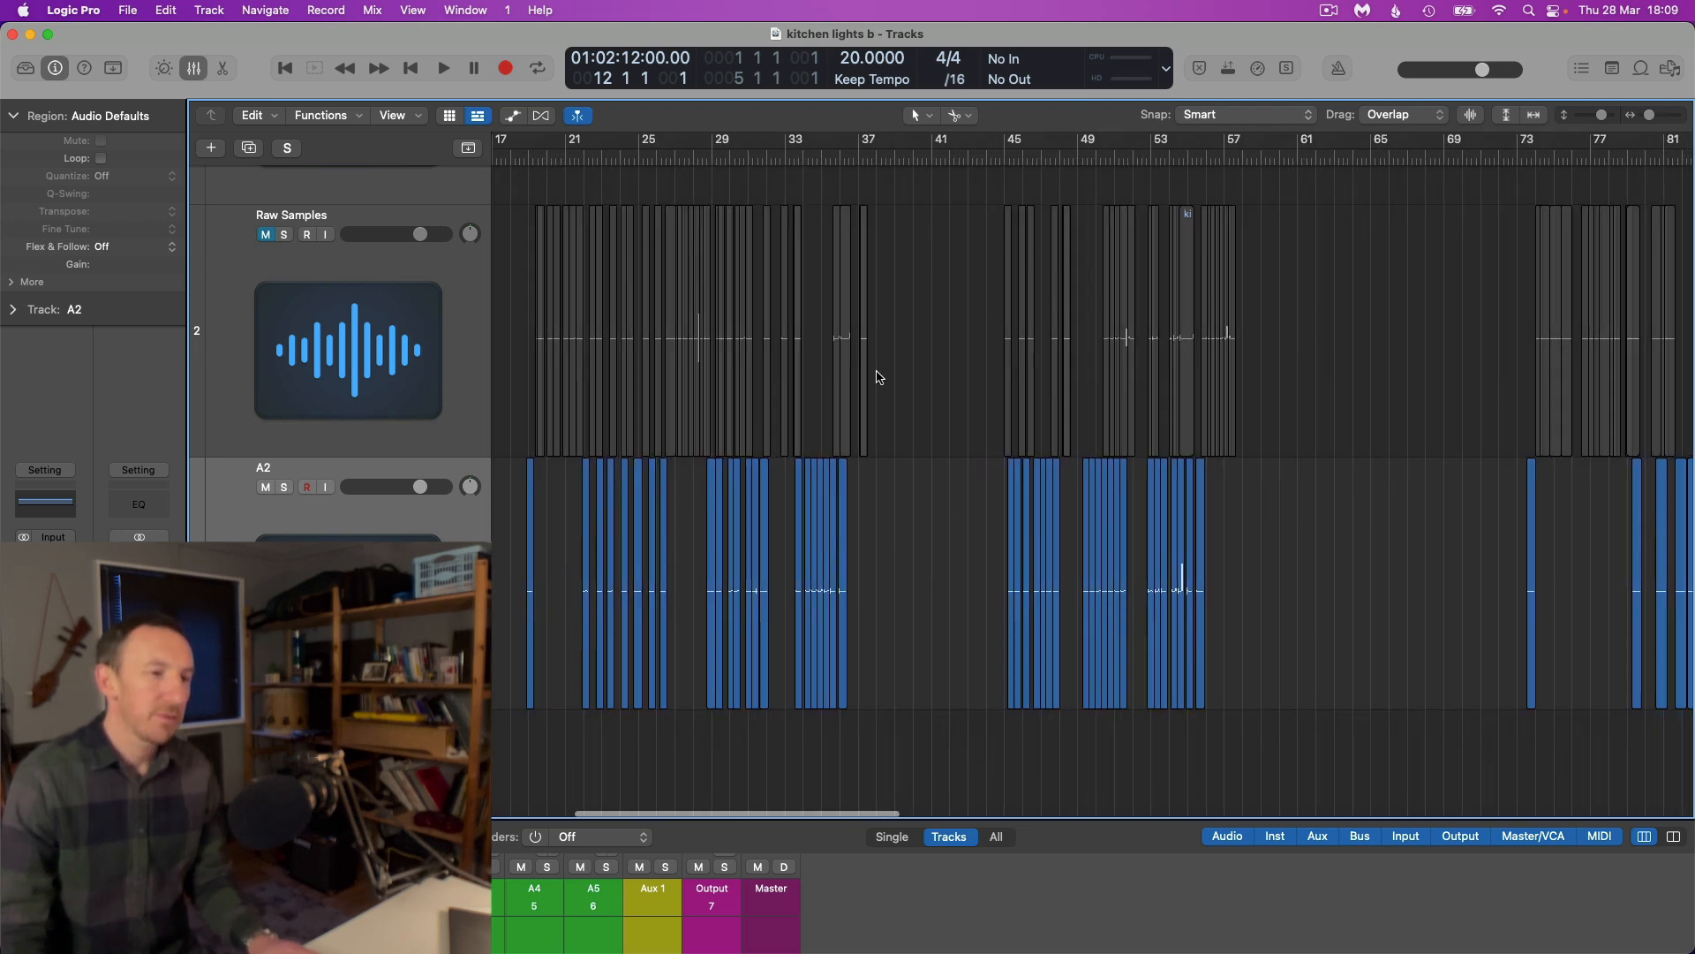
pyautogui.scroll(-6, 806, 333)
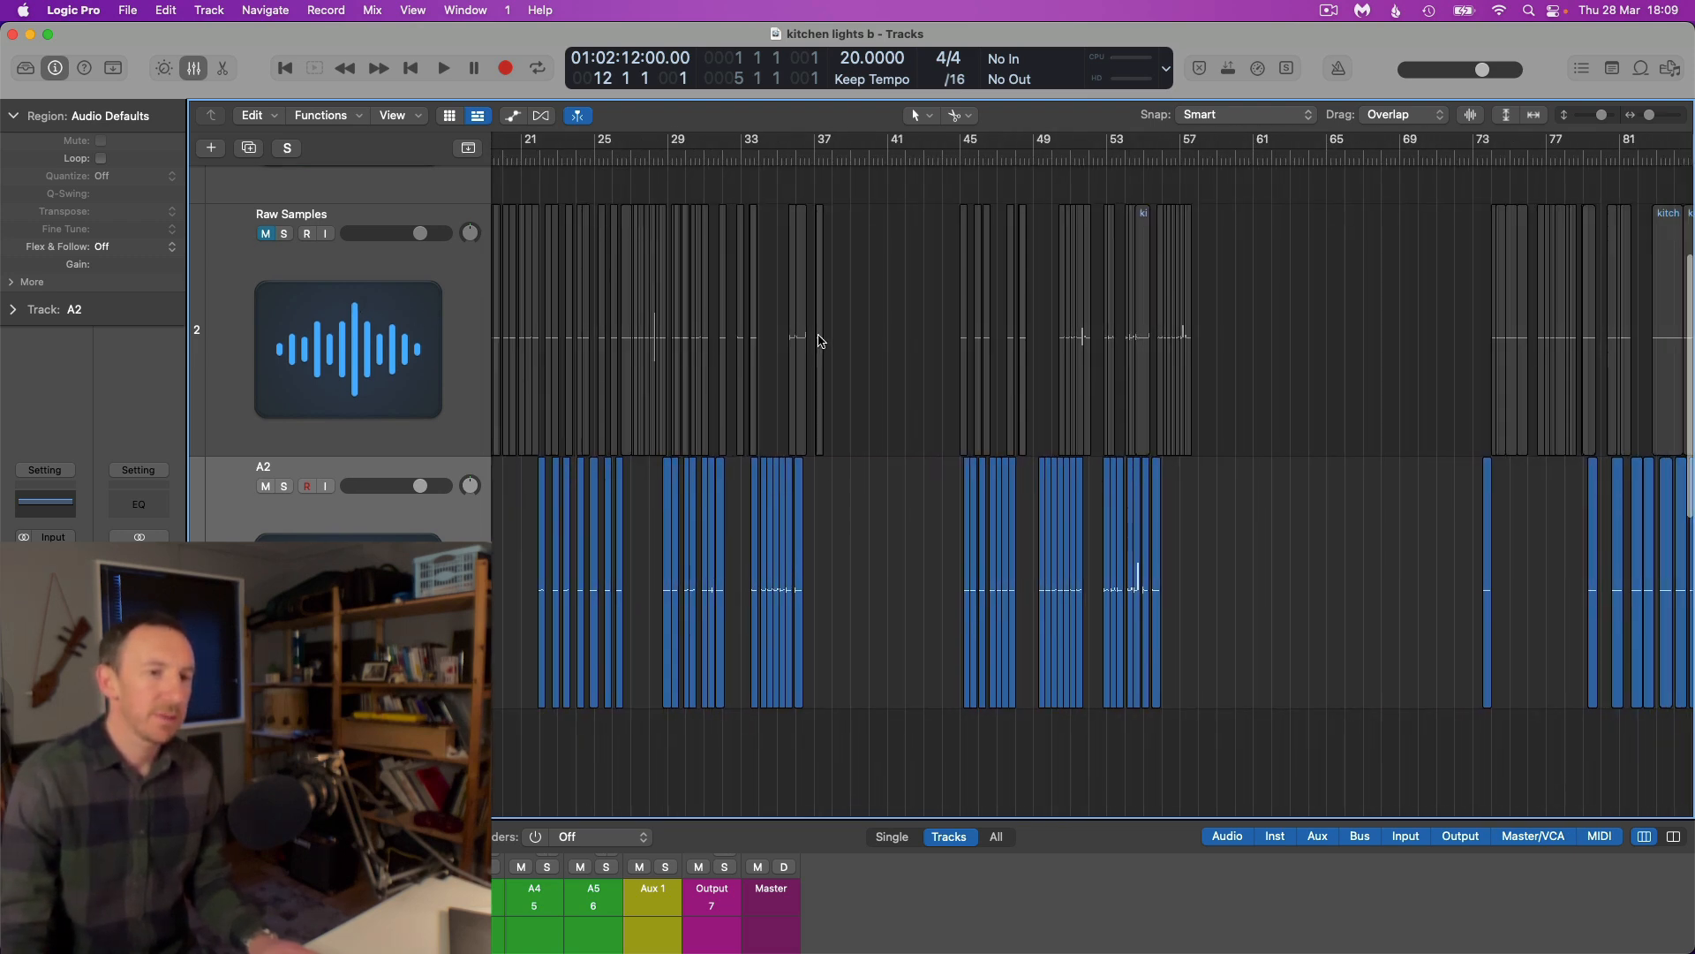
pyautogui.scroll(-4, 823, 340)
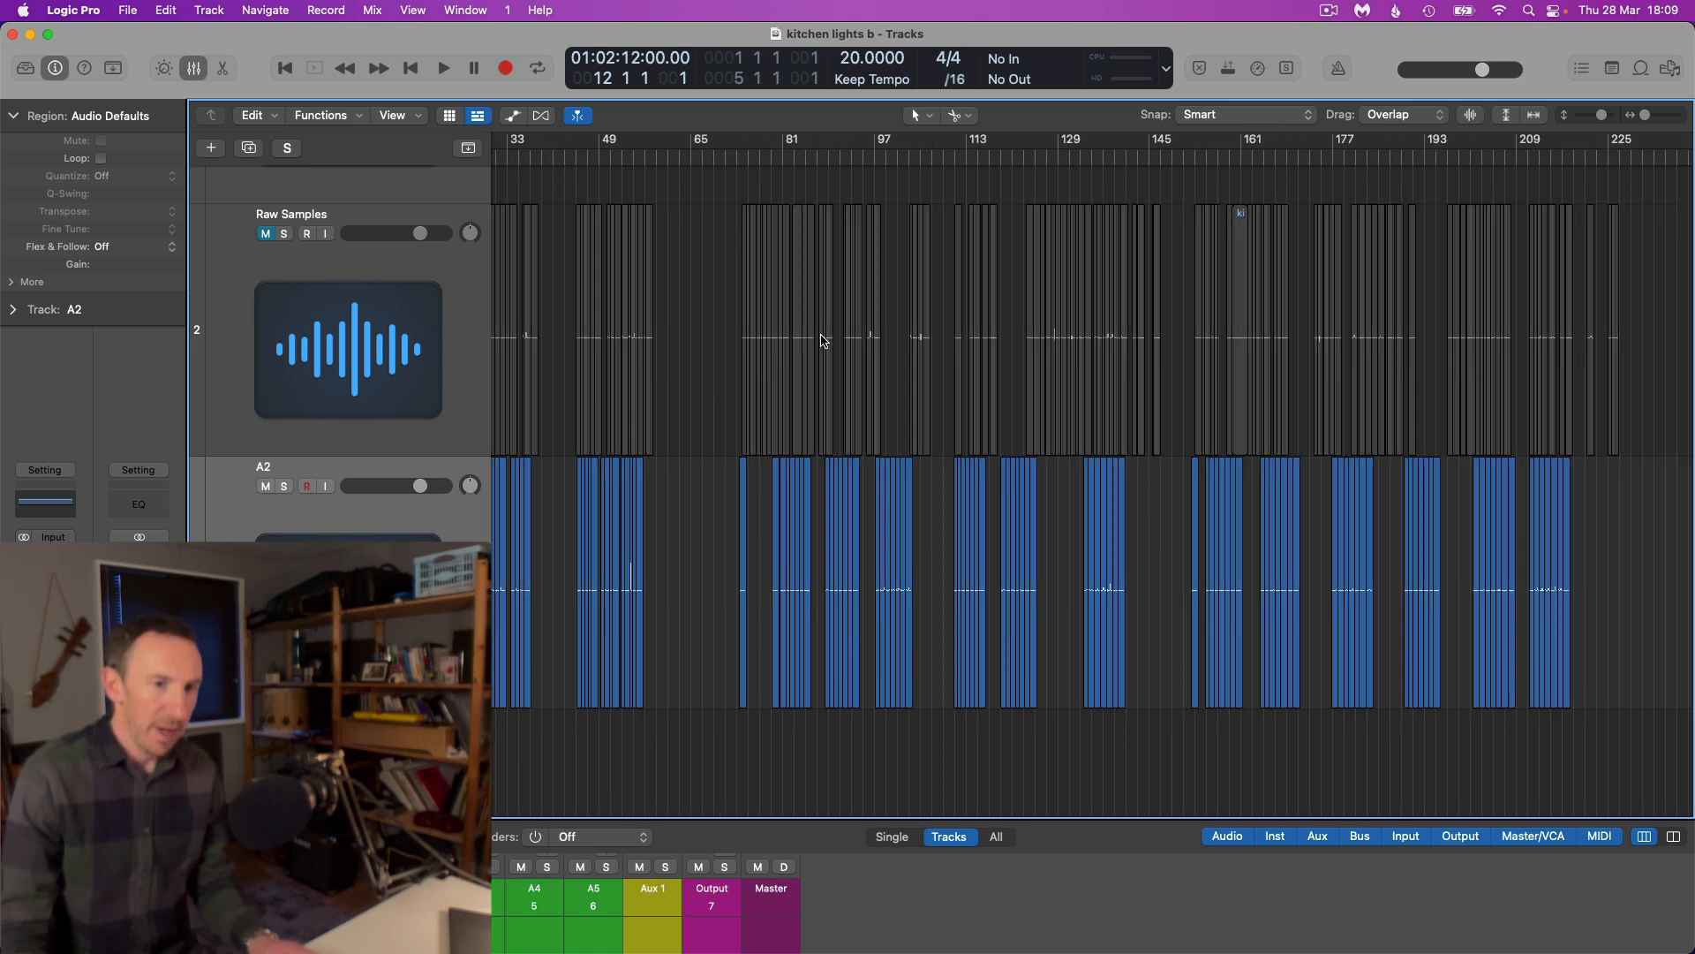
pyautogui.scroll(3, 824, 337)
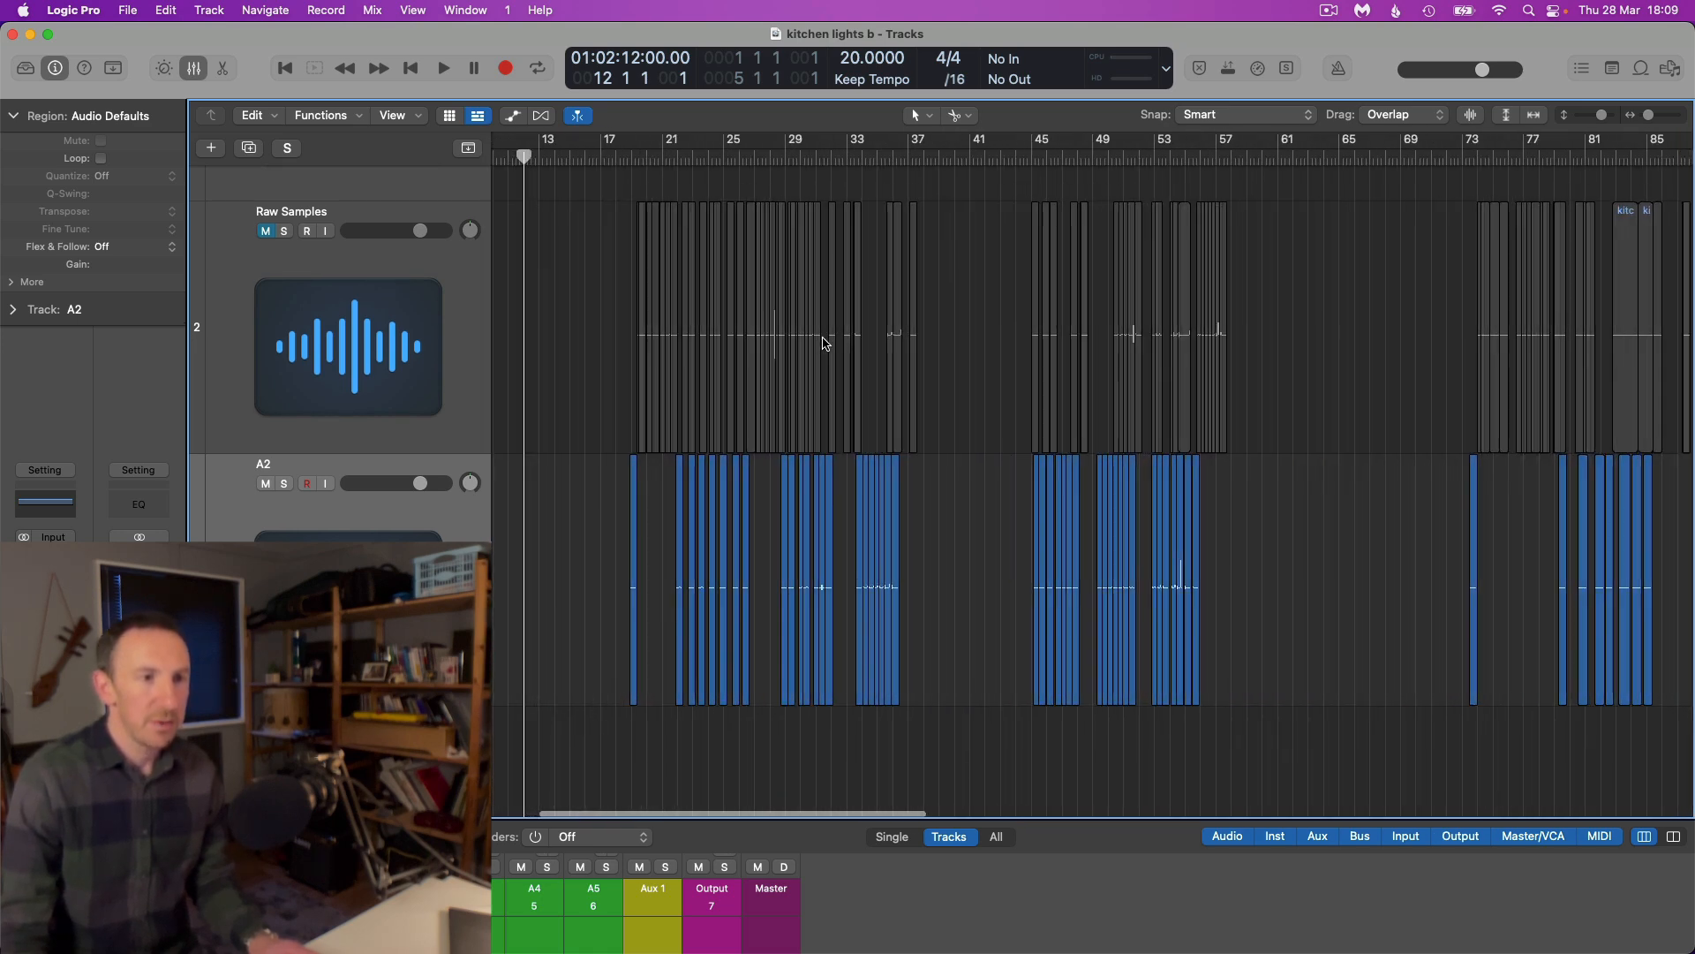
pyautogui.scroll(3, 830, 350)
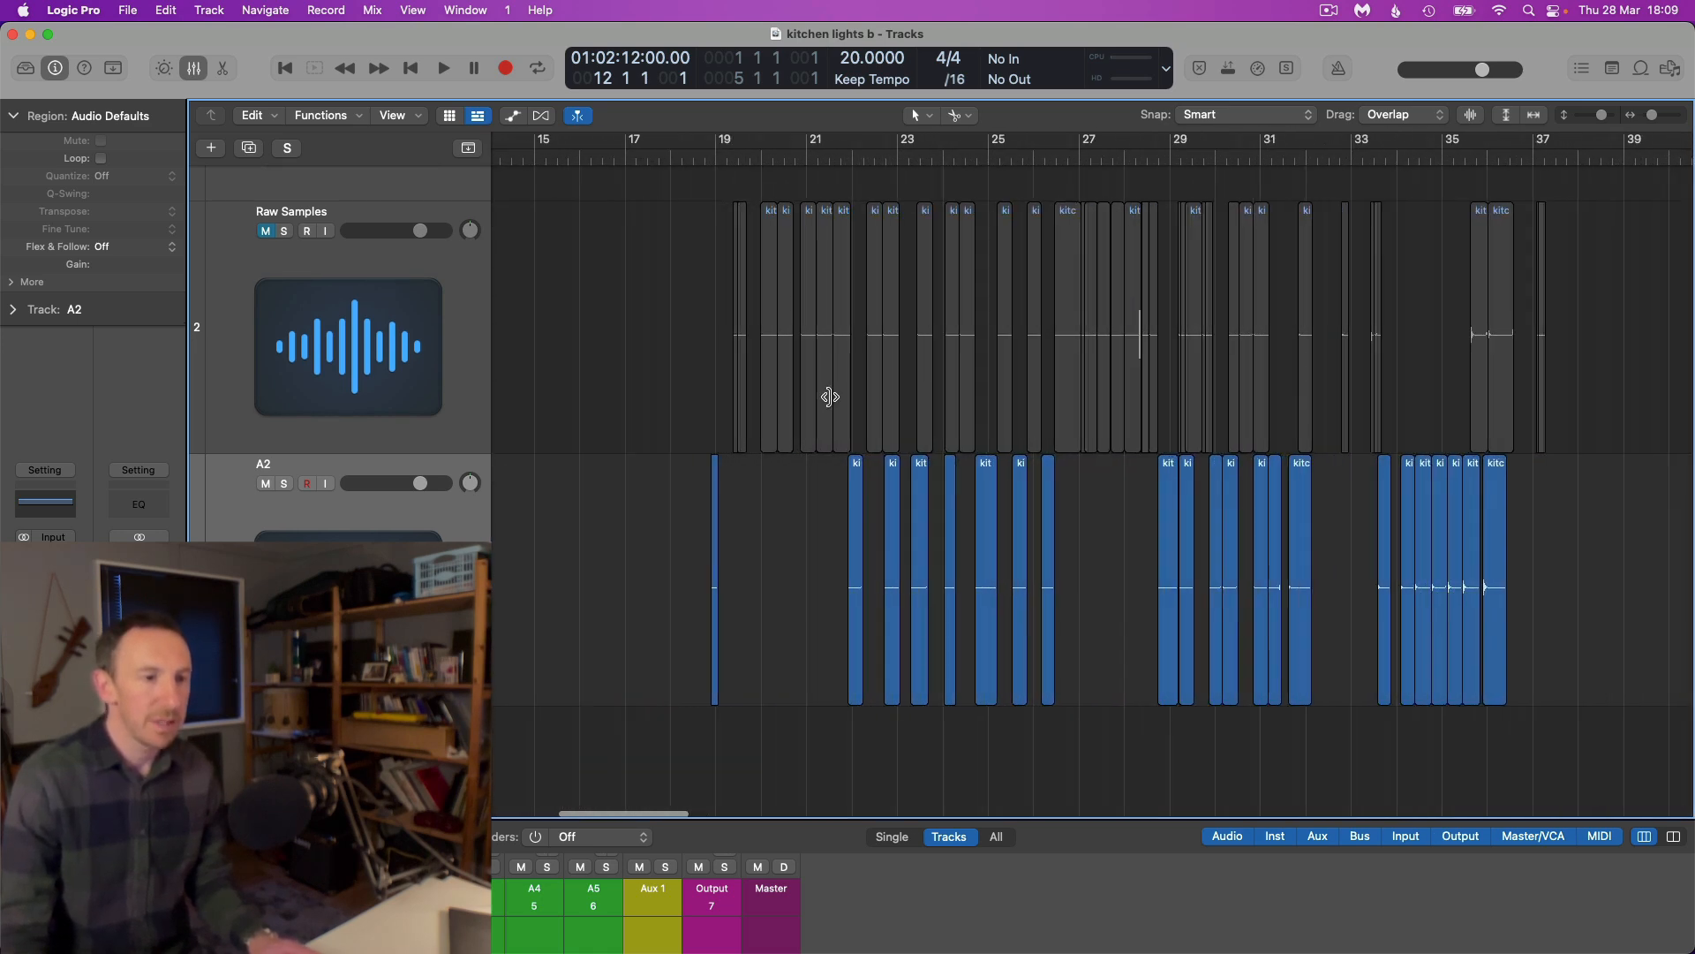
pyautogui.hscroll(2, 839, 421)
pyautogui.hscroll(-3, 839, 418)
pyautogui.hscroll(2, 839, 418)
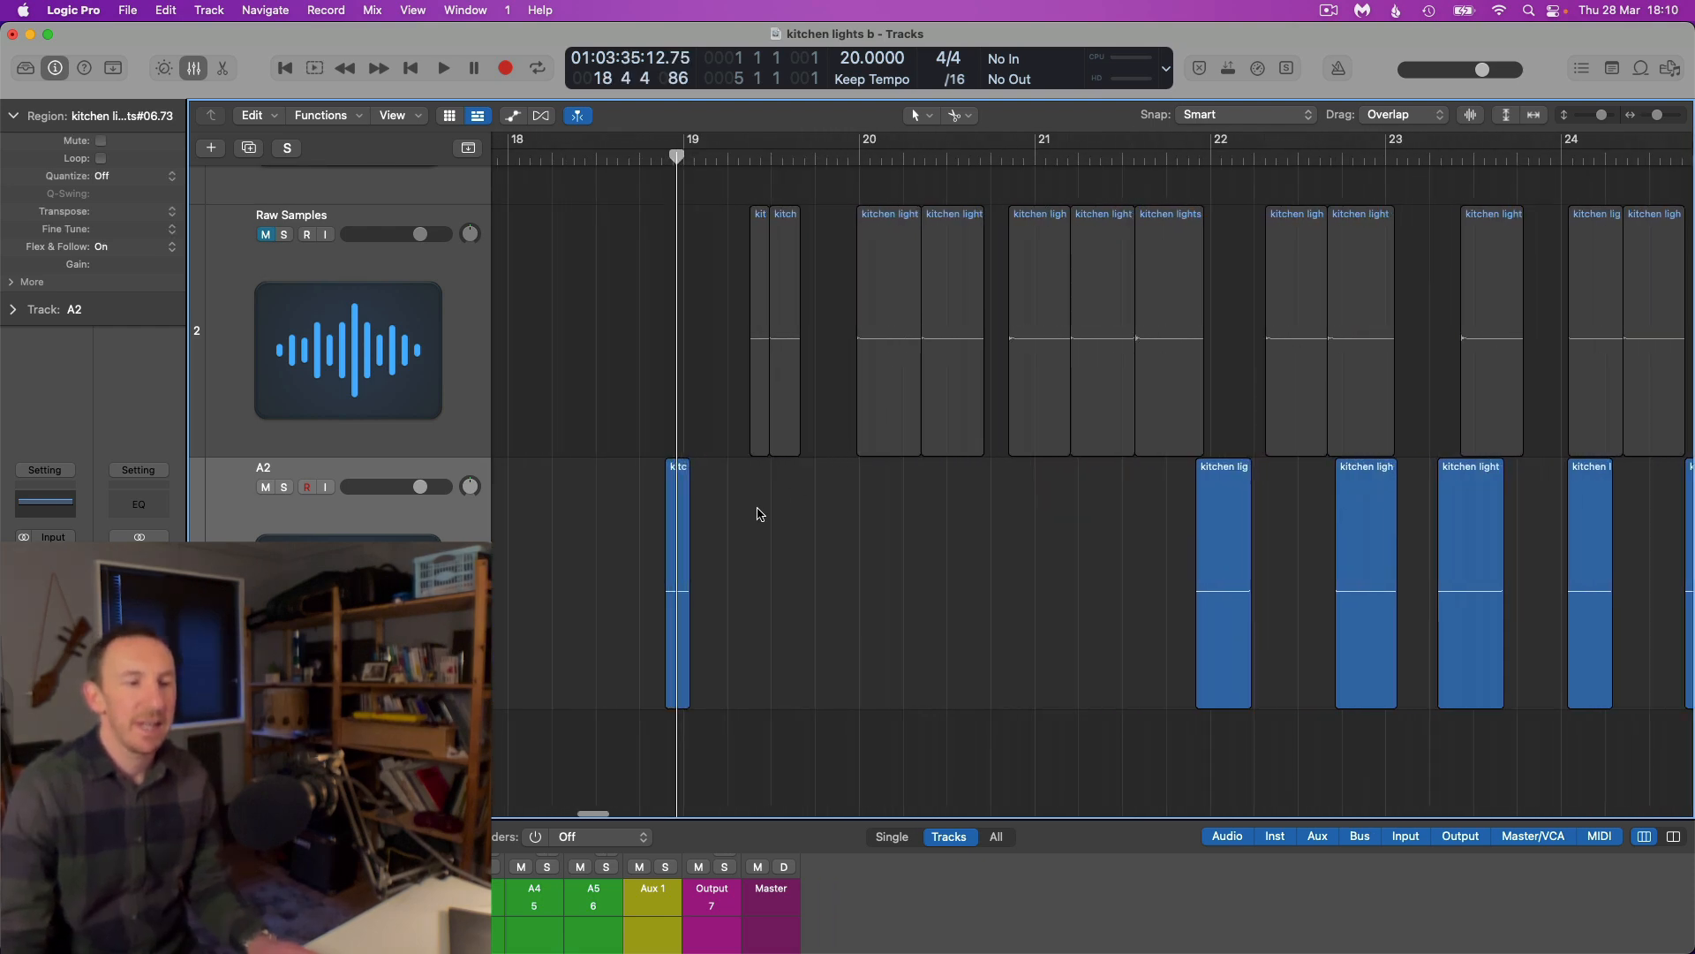
# Compare the slice groups on track A2, focusing on the single slices that start the groups near bars 19, 73 and 152
pyautogui.scroll(-5, 746, 504)
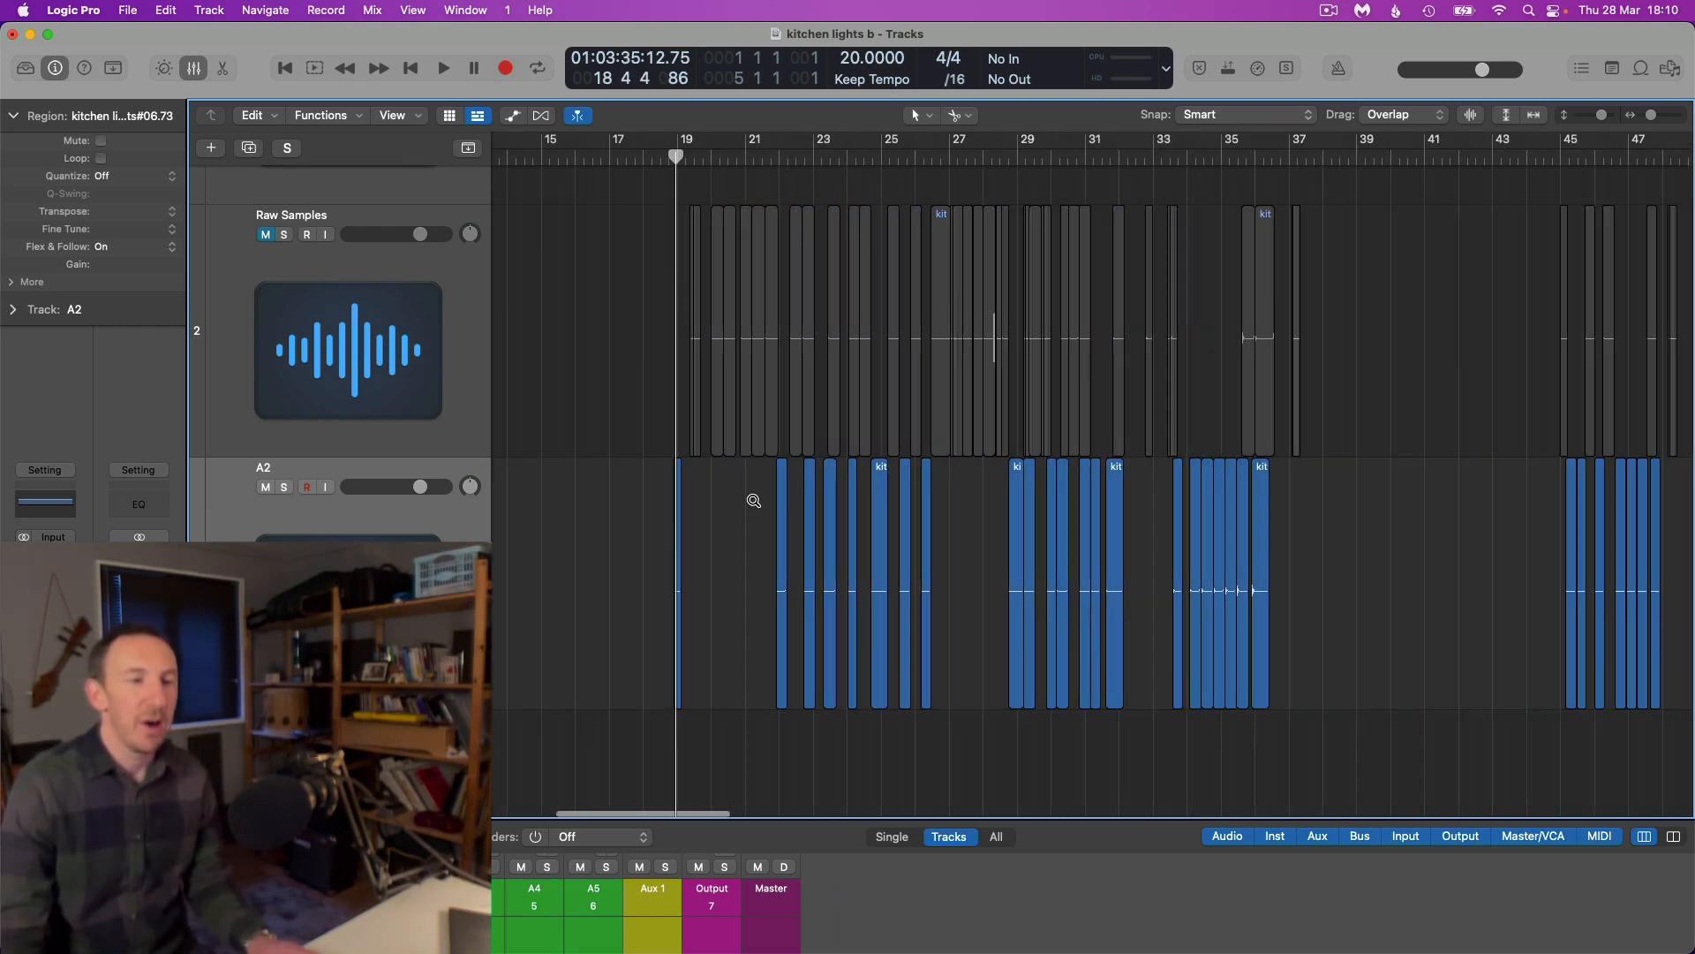
pyautogui.scroll(-3, 753, 505)
pyautogui.hscroll(6, 832, 488)
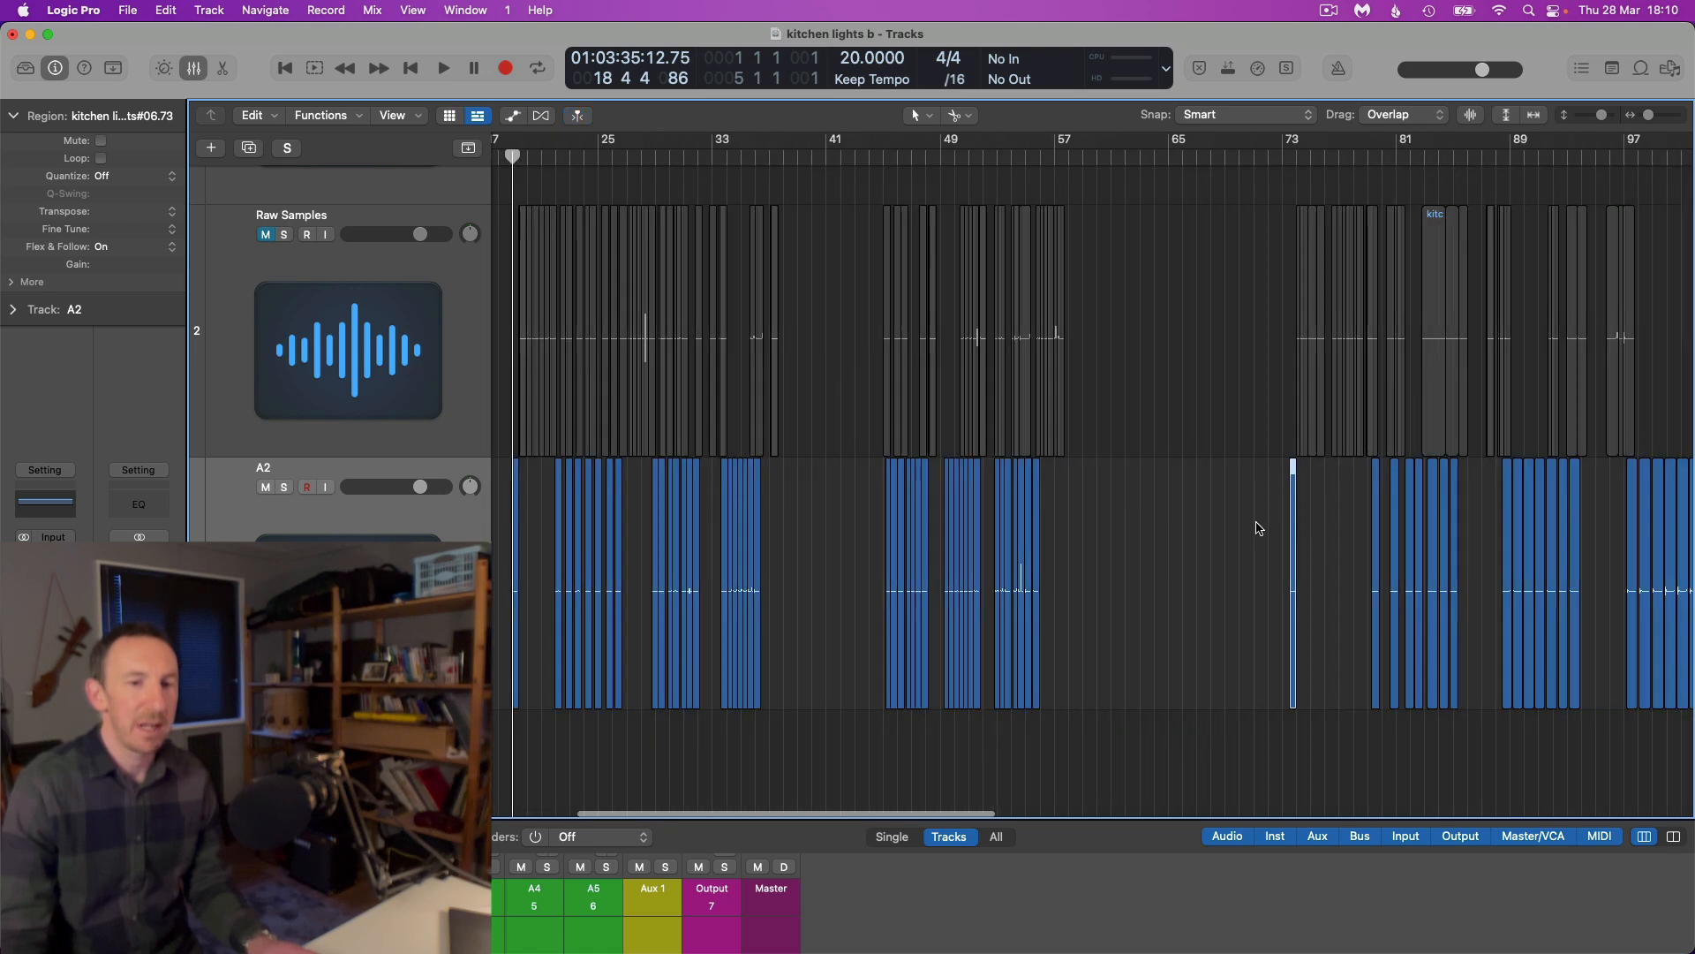
pyautogui.hscroll(8, 1259, 525)
pyautogui.moveTo(1349, 532); pyautogui.dragTo(1375, 541)
pyautogui.scroll(6, 1366, 542)
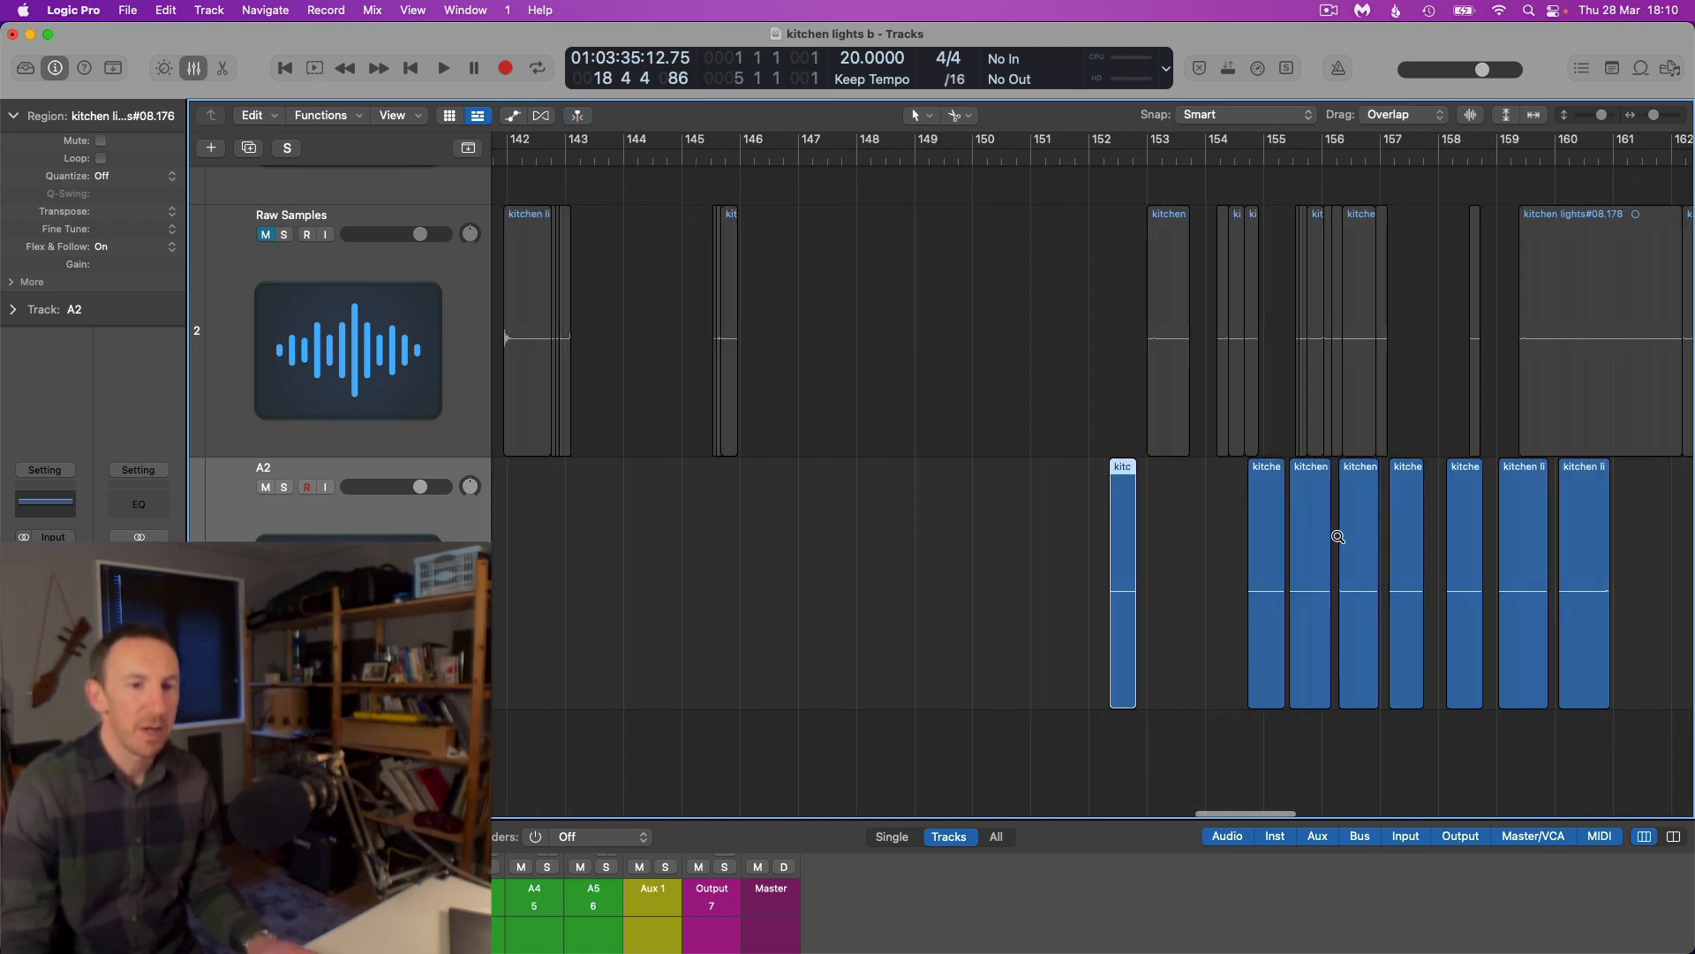
pyautogui.scroll(3, 1341, 534)
pyautogui.scroll(-3, 1340, 536)
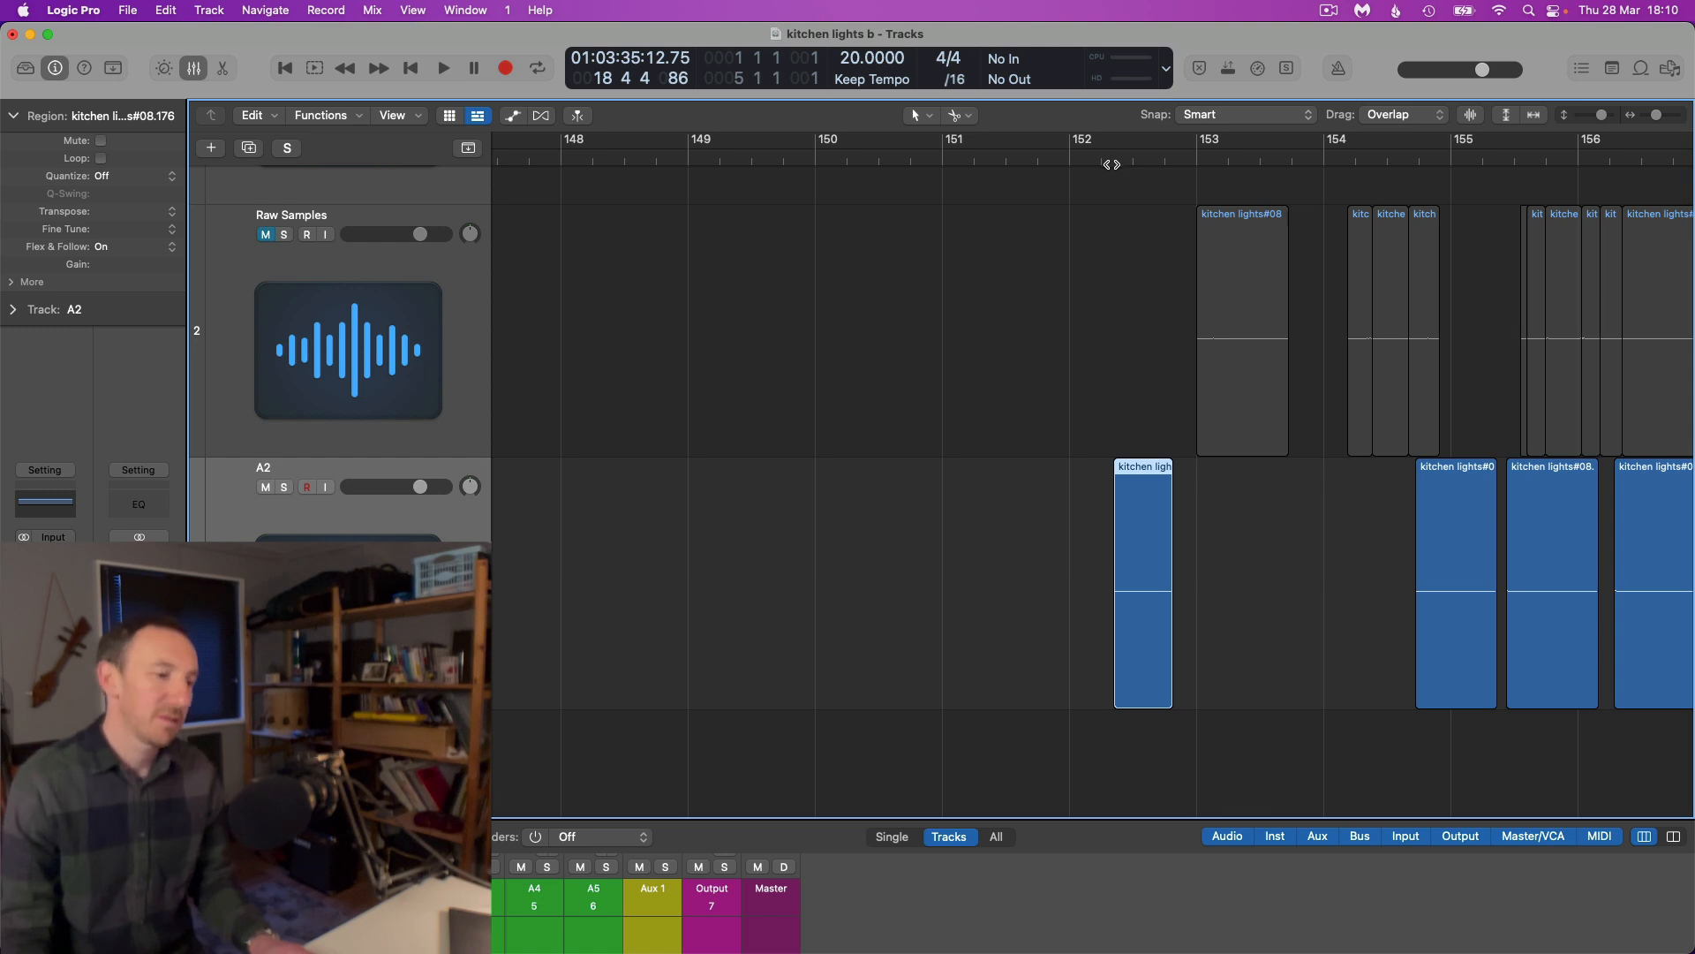
# Play the single slice on track A2 just after bar 152 and stop playback
pyautogui.click(1107, 239)
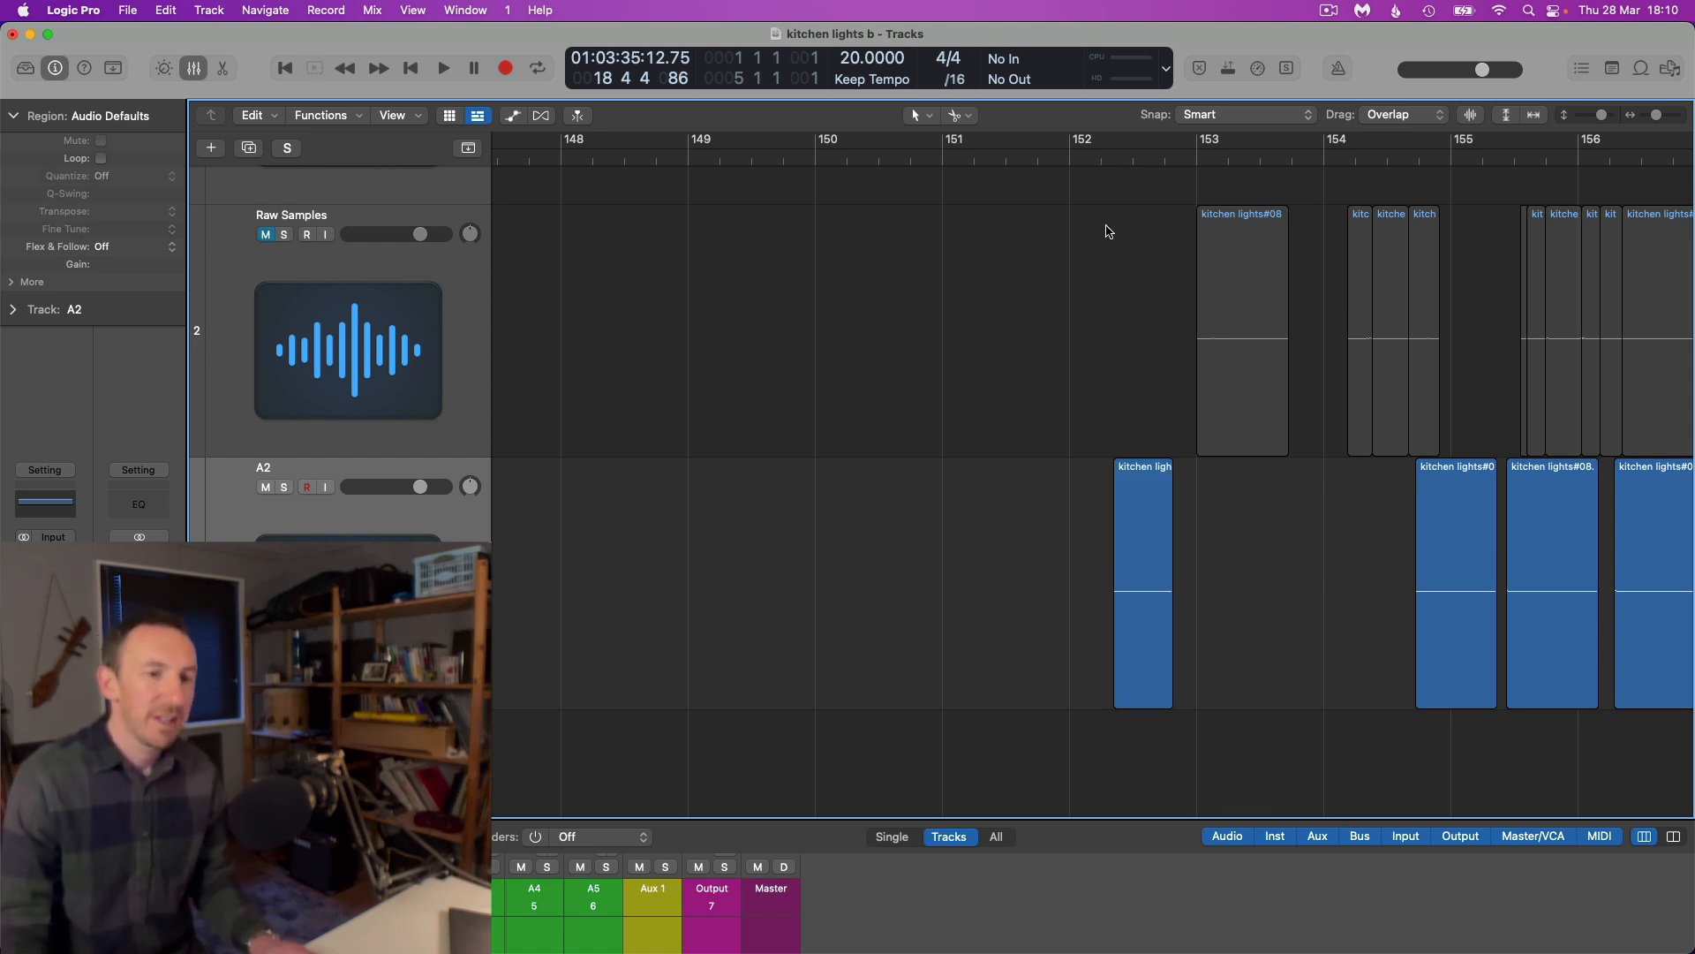
pyautogui.doubleClick(1112, 160)
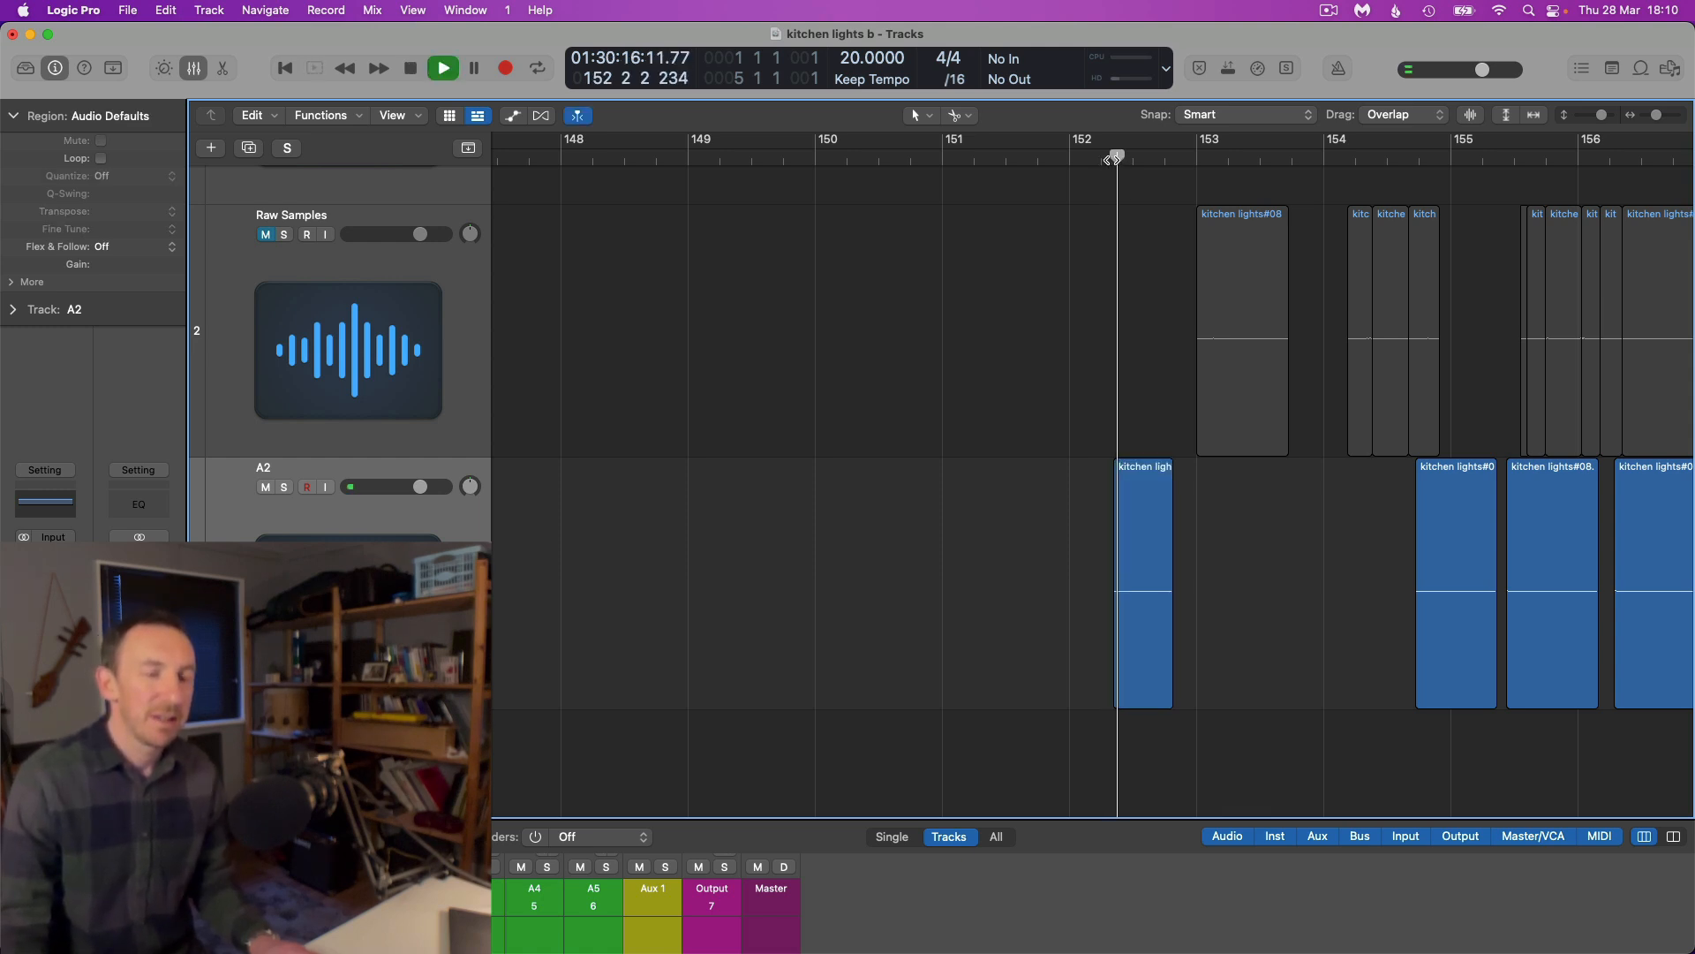
pyautogui.scroll(5, 1154, 281)
pyautogui.press('space')
pyautogui.scroll(-3, 1154, 281)
pyautogui.scroll(-5, 1154, 280)
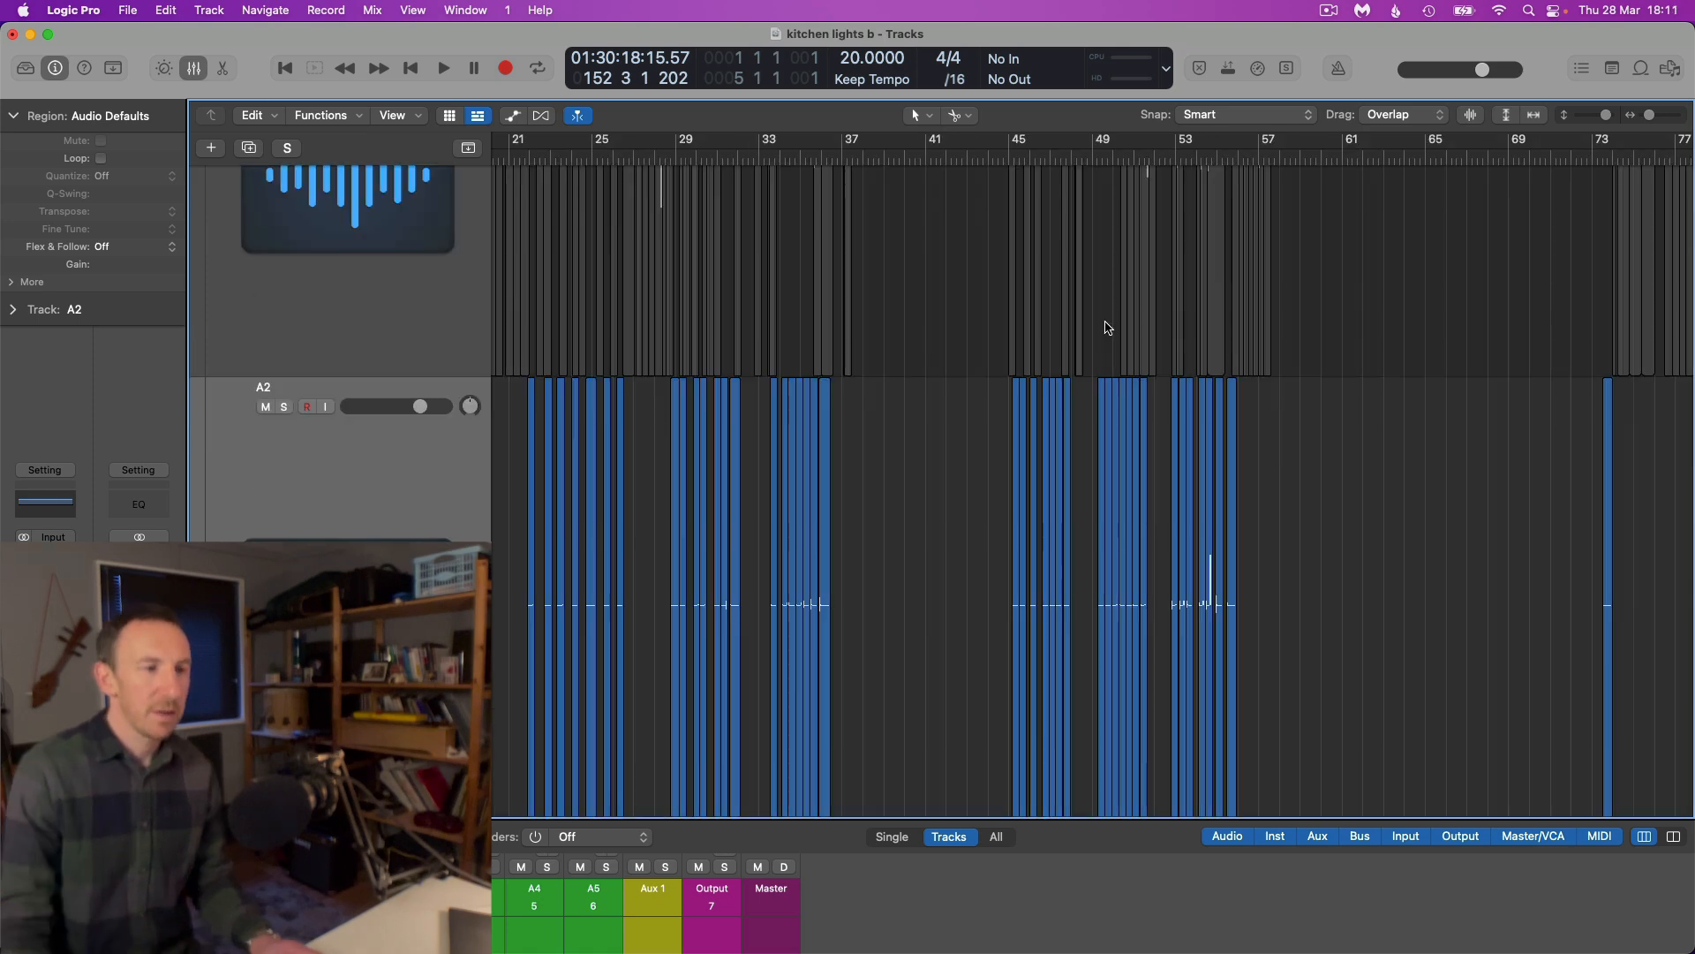
# Show track A2's Tuner plug-in window and move it clear of the first slice groups
pyautogui.hscroll(-3, 1111, 318)
pyautogui.scroll(-4, 1111, 316)
pyautogui.hscroll(-4, 1111, 317)
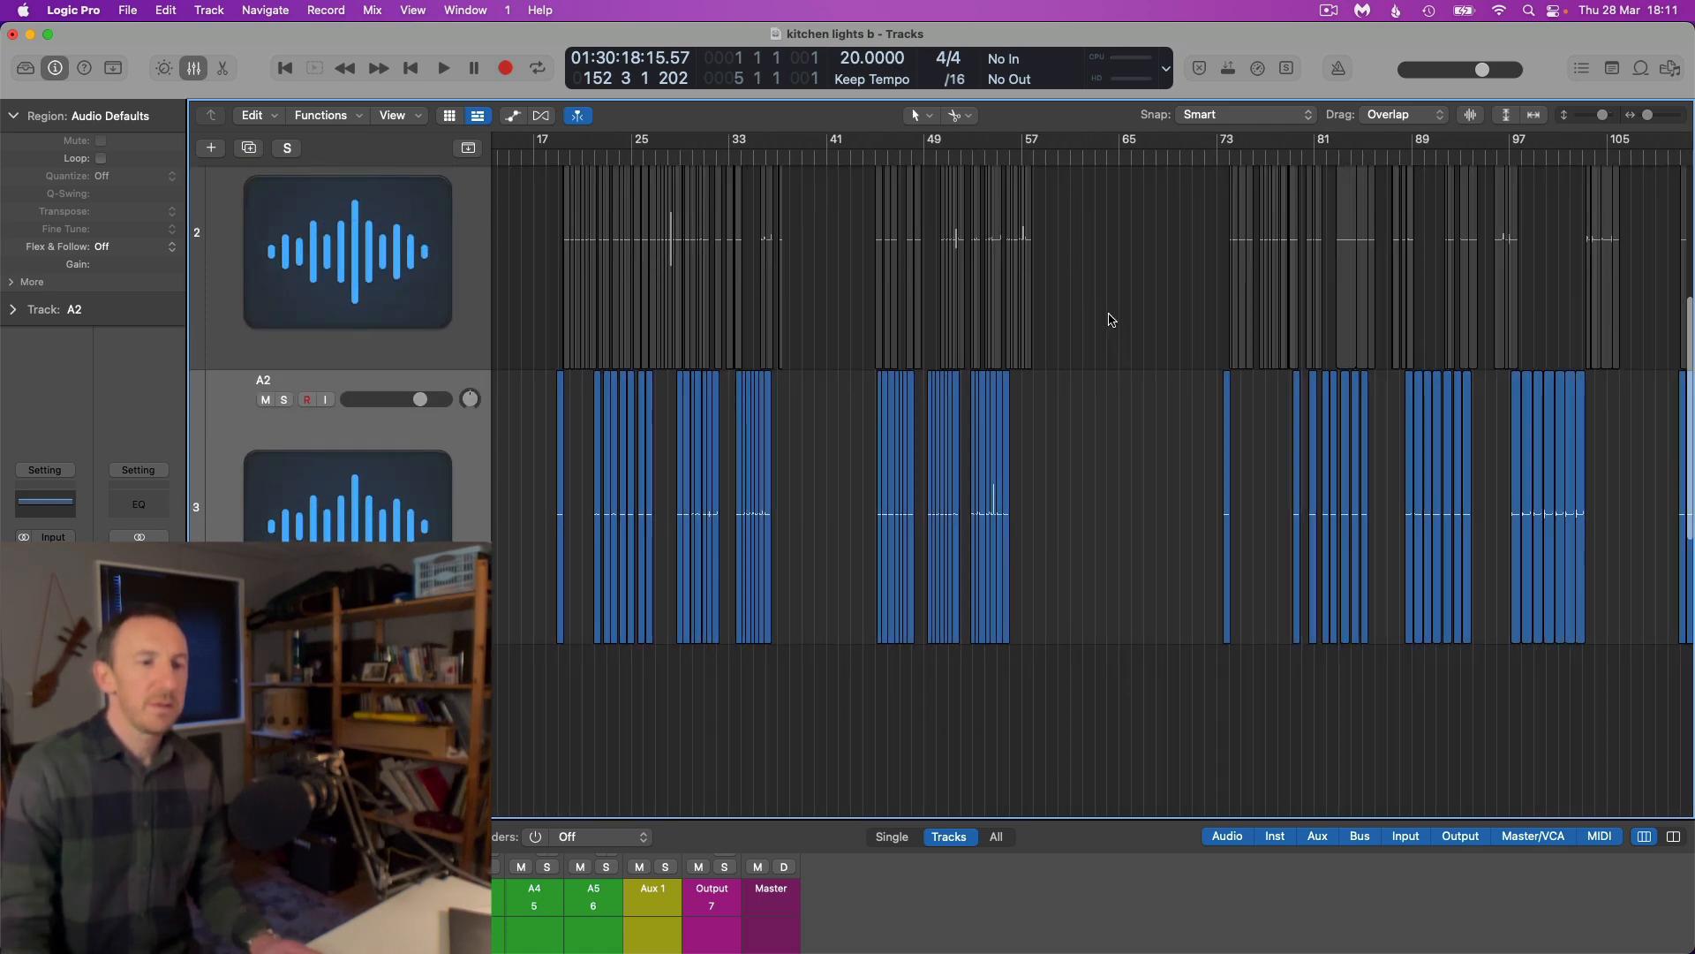
pyautogui.scroll(5, 1111, 320)
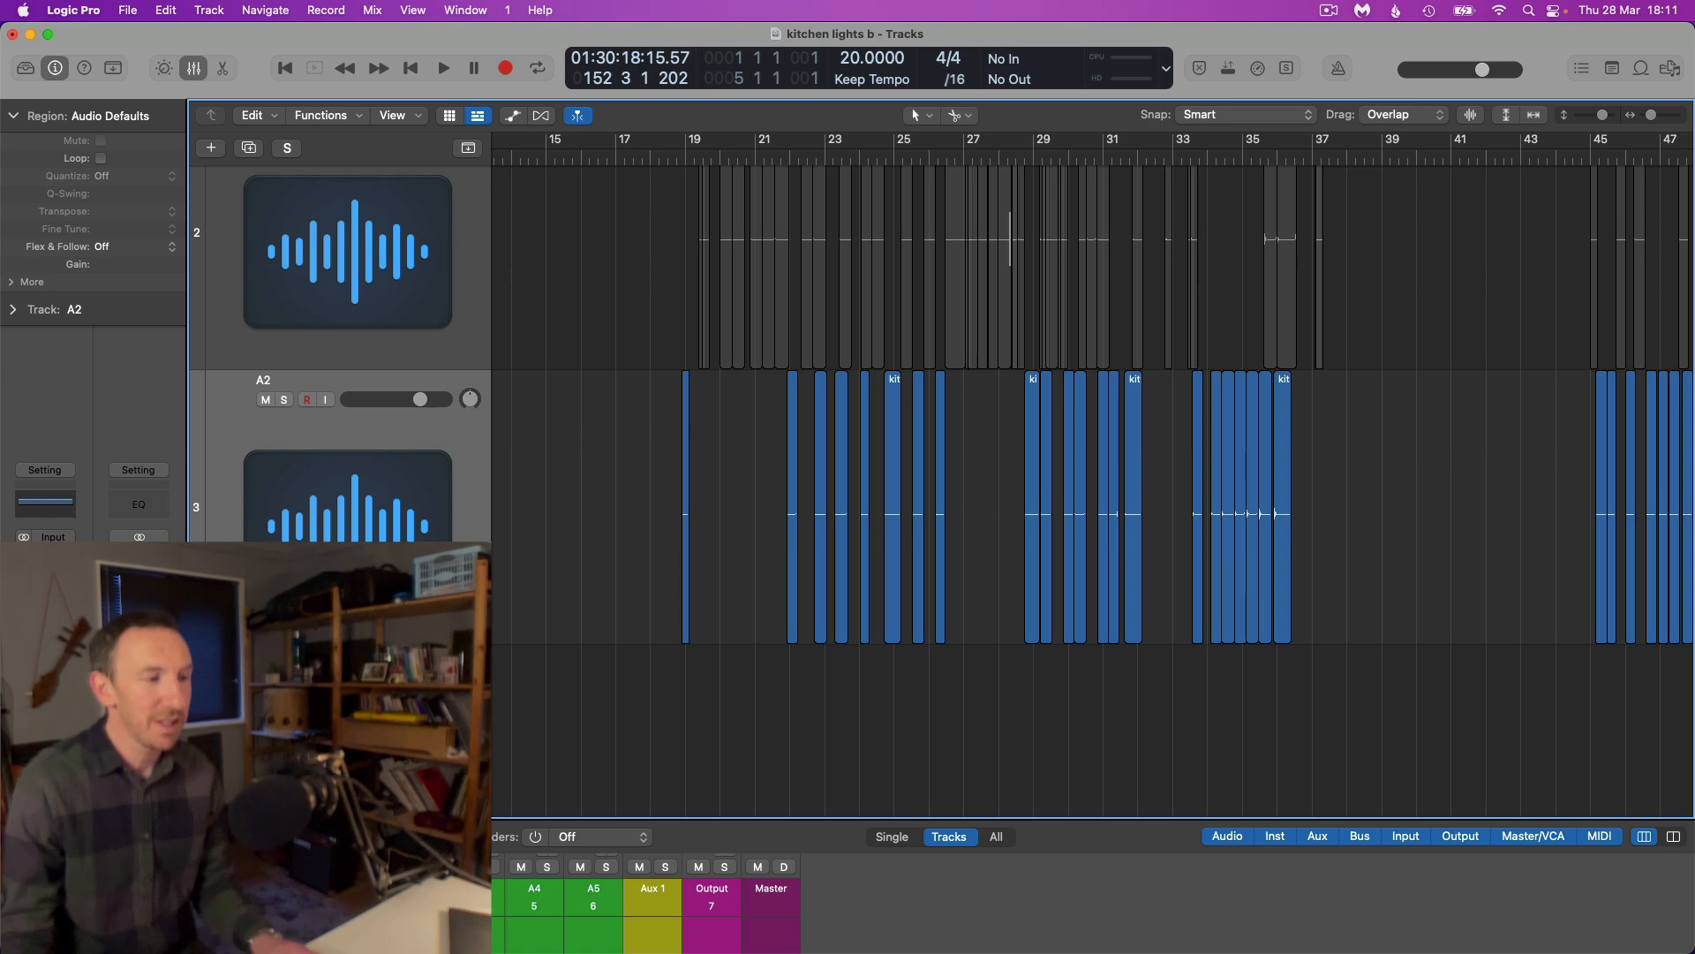
pyautogui.press('v')
pyautogui.moveTo(1217, 412); pyautogui.dragTo(1334, 557)
# Play the A2 slices from around bar 34 to check their pitch on the Tuner, then stop playback
pyautogui.scroll(5, 1004, 494)
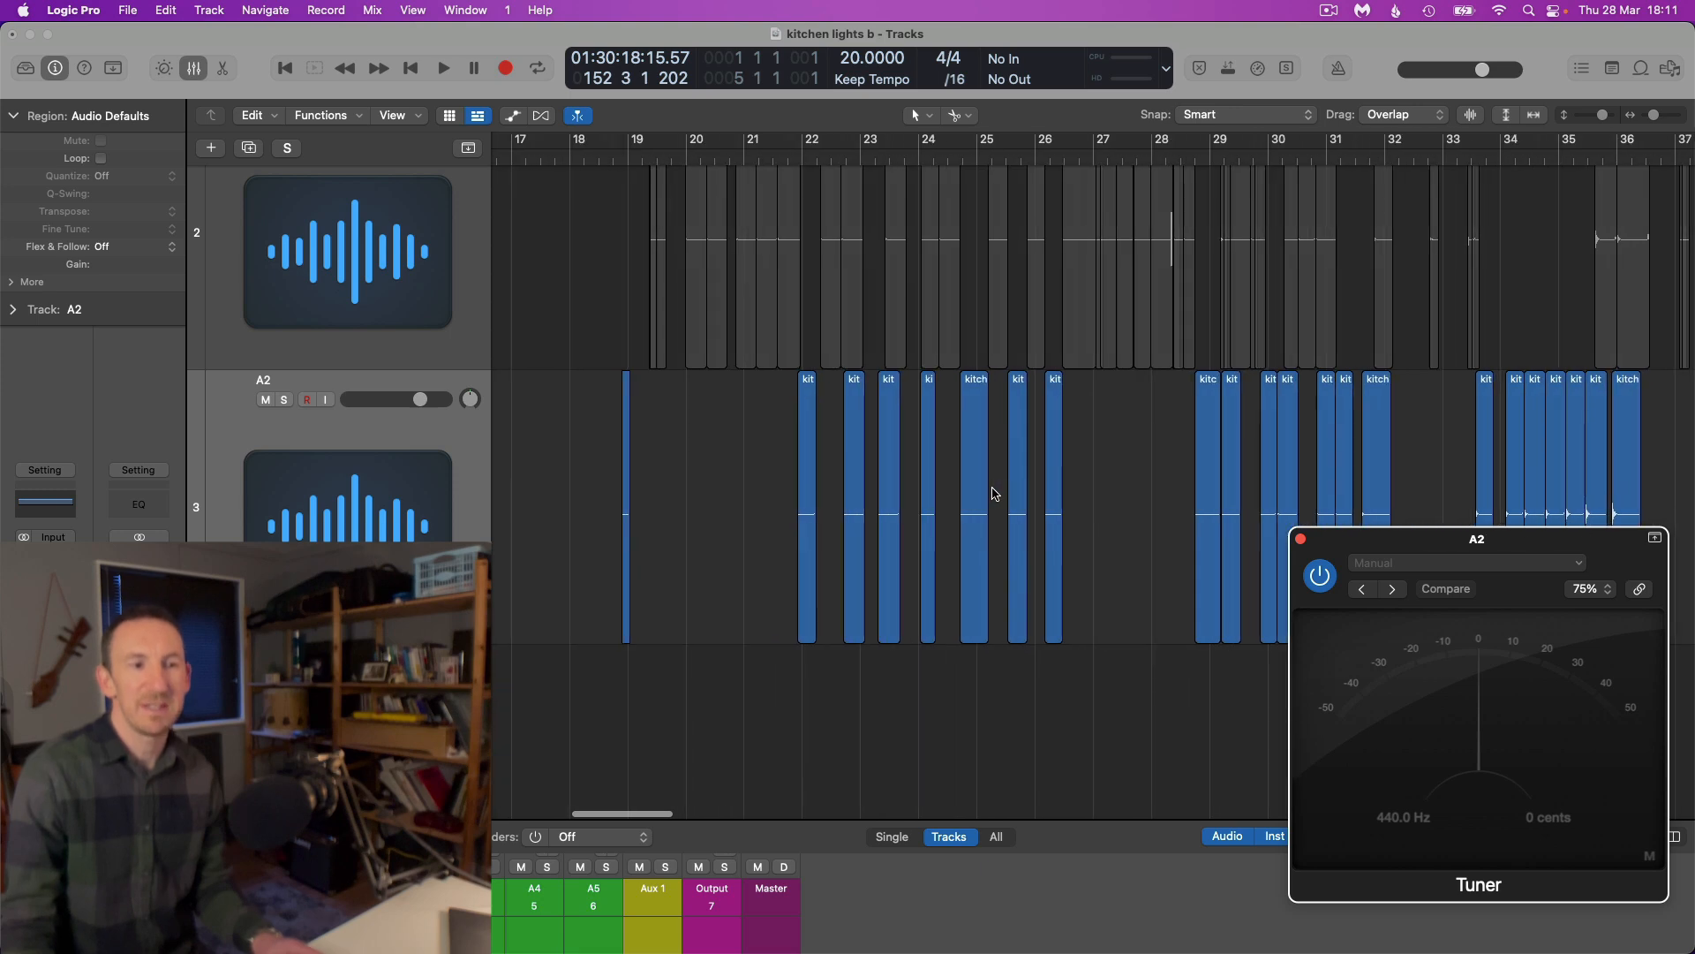
pyautogui.scroll(4, 992, 494)
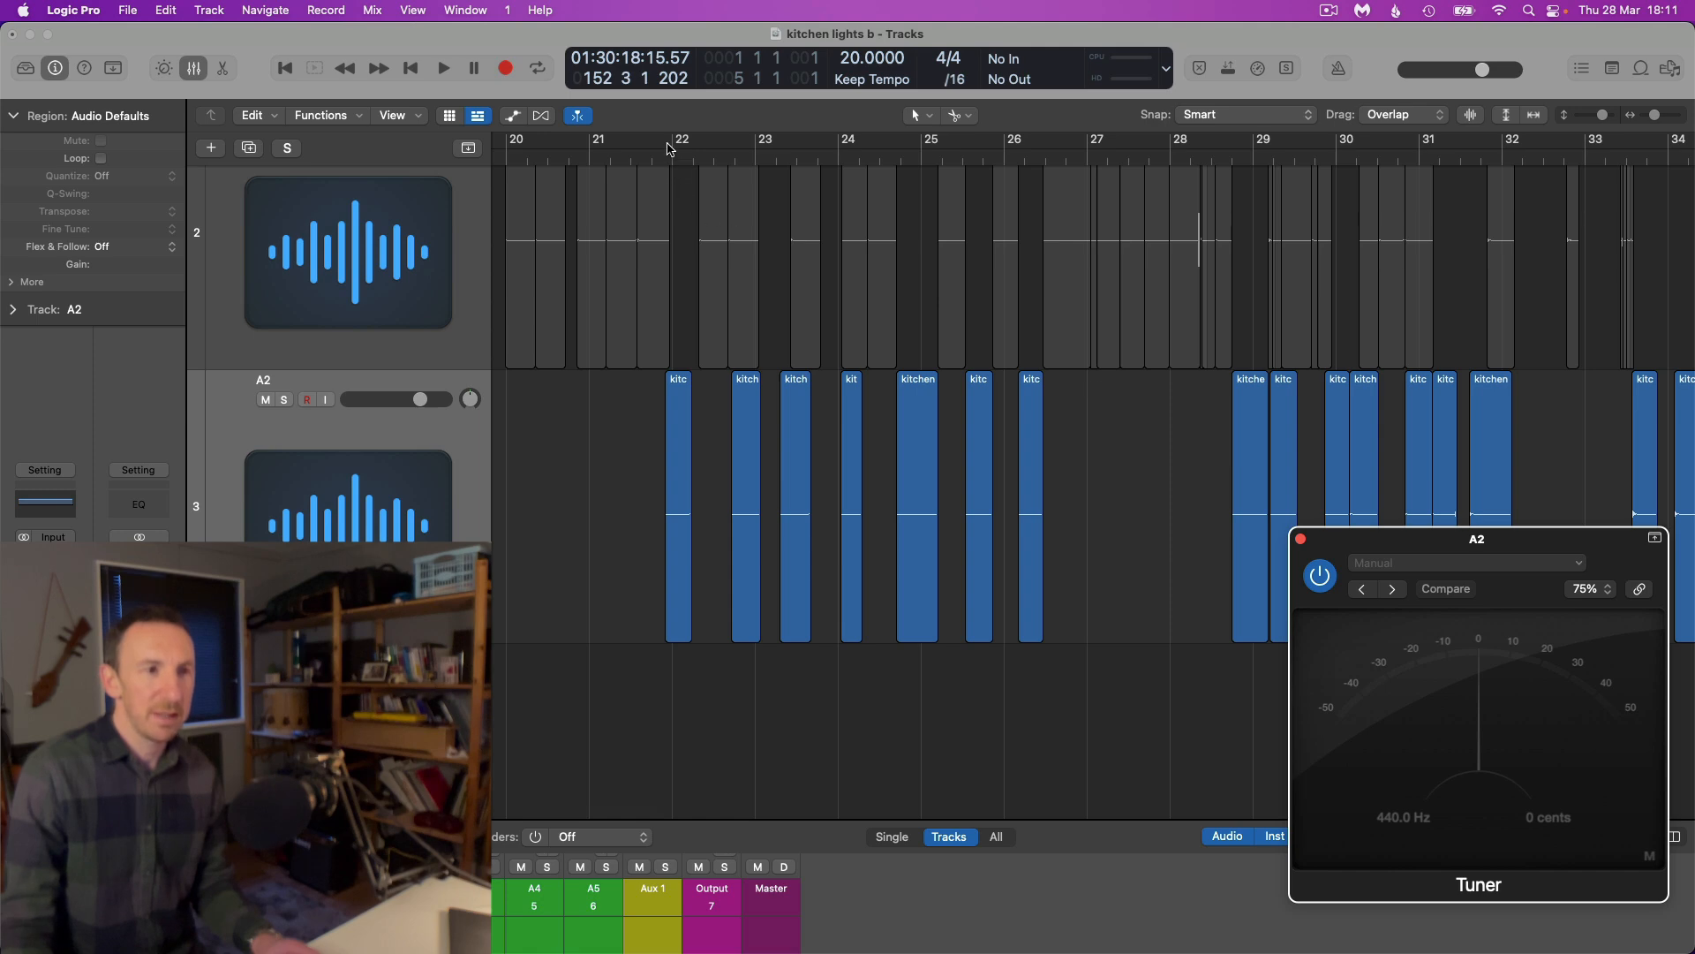
pyautogui.hscroll(8, 883, 190)
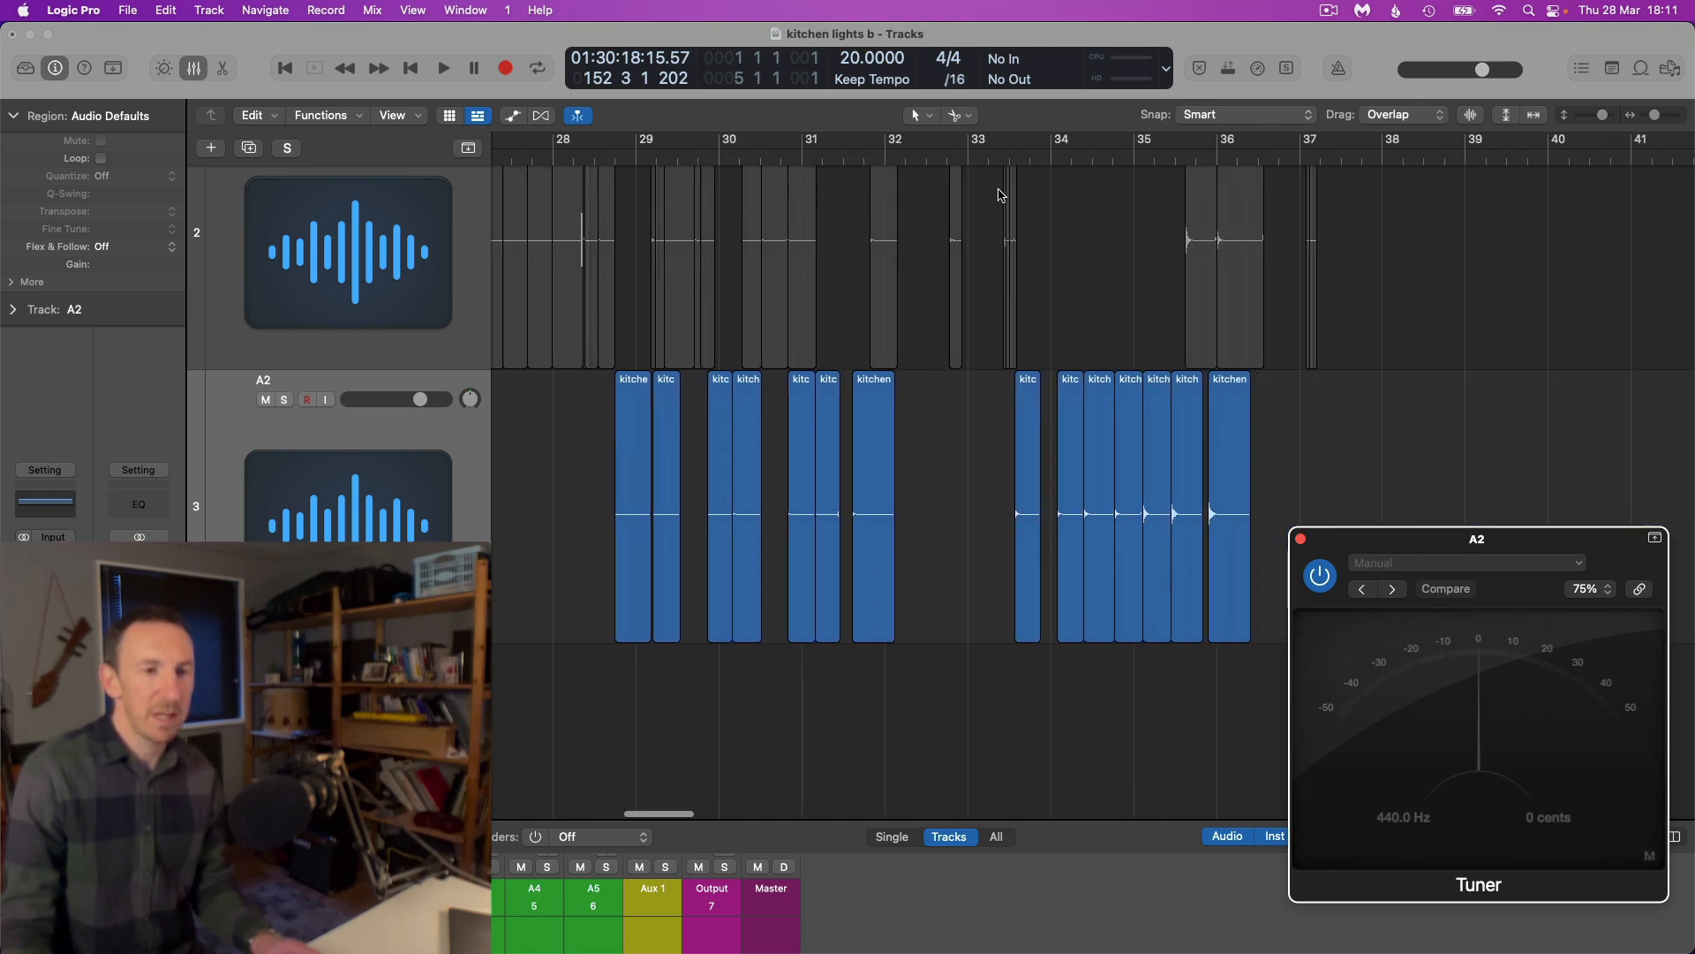
pyautogui.click(1079, 157)
pyautogui.press('space')
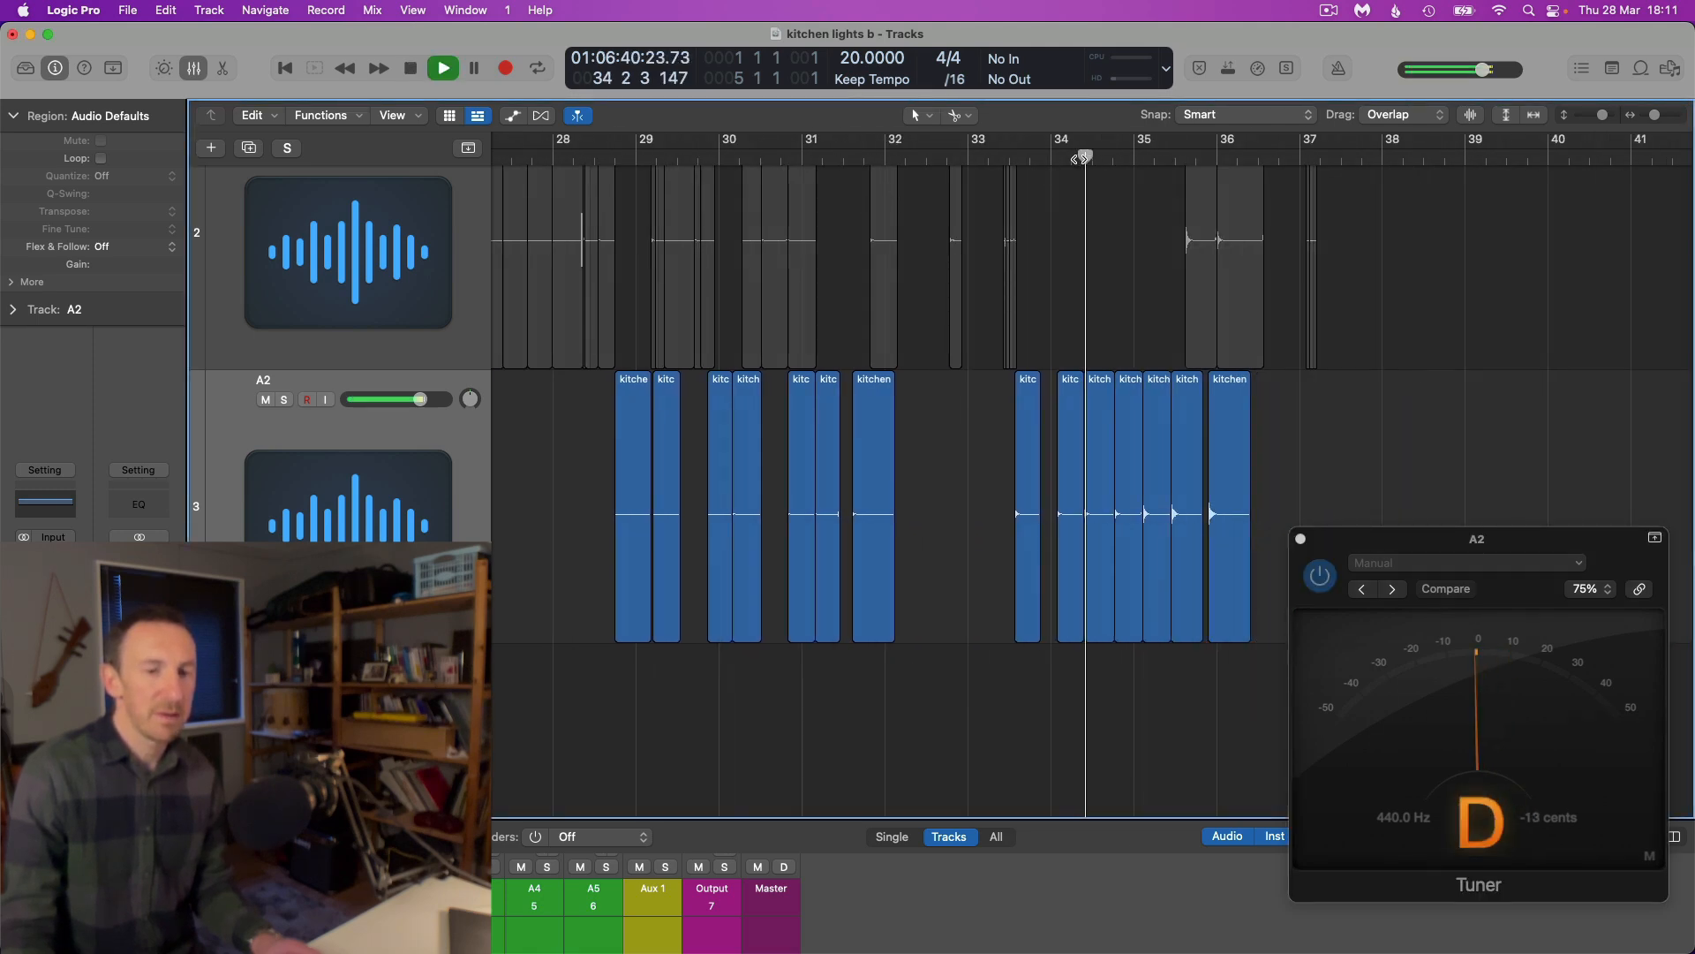
pyautogui.moveTo(1374, 540); pyautogui.dragTo(356, 251)
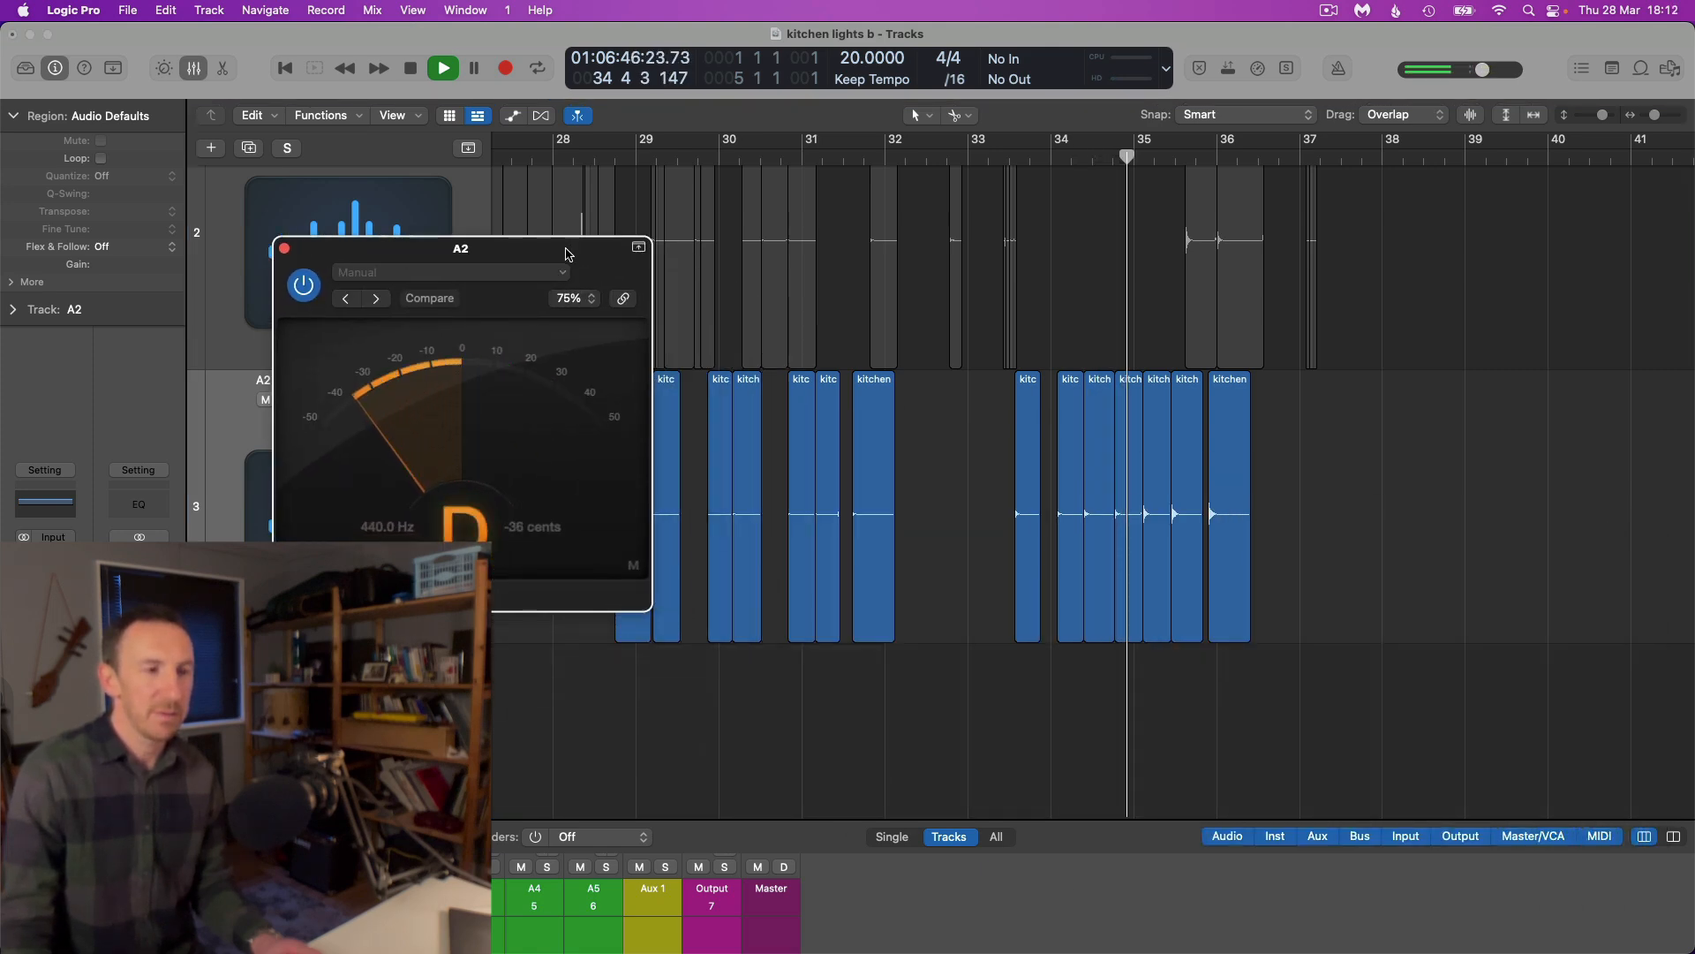
pyautogui.press('space')
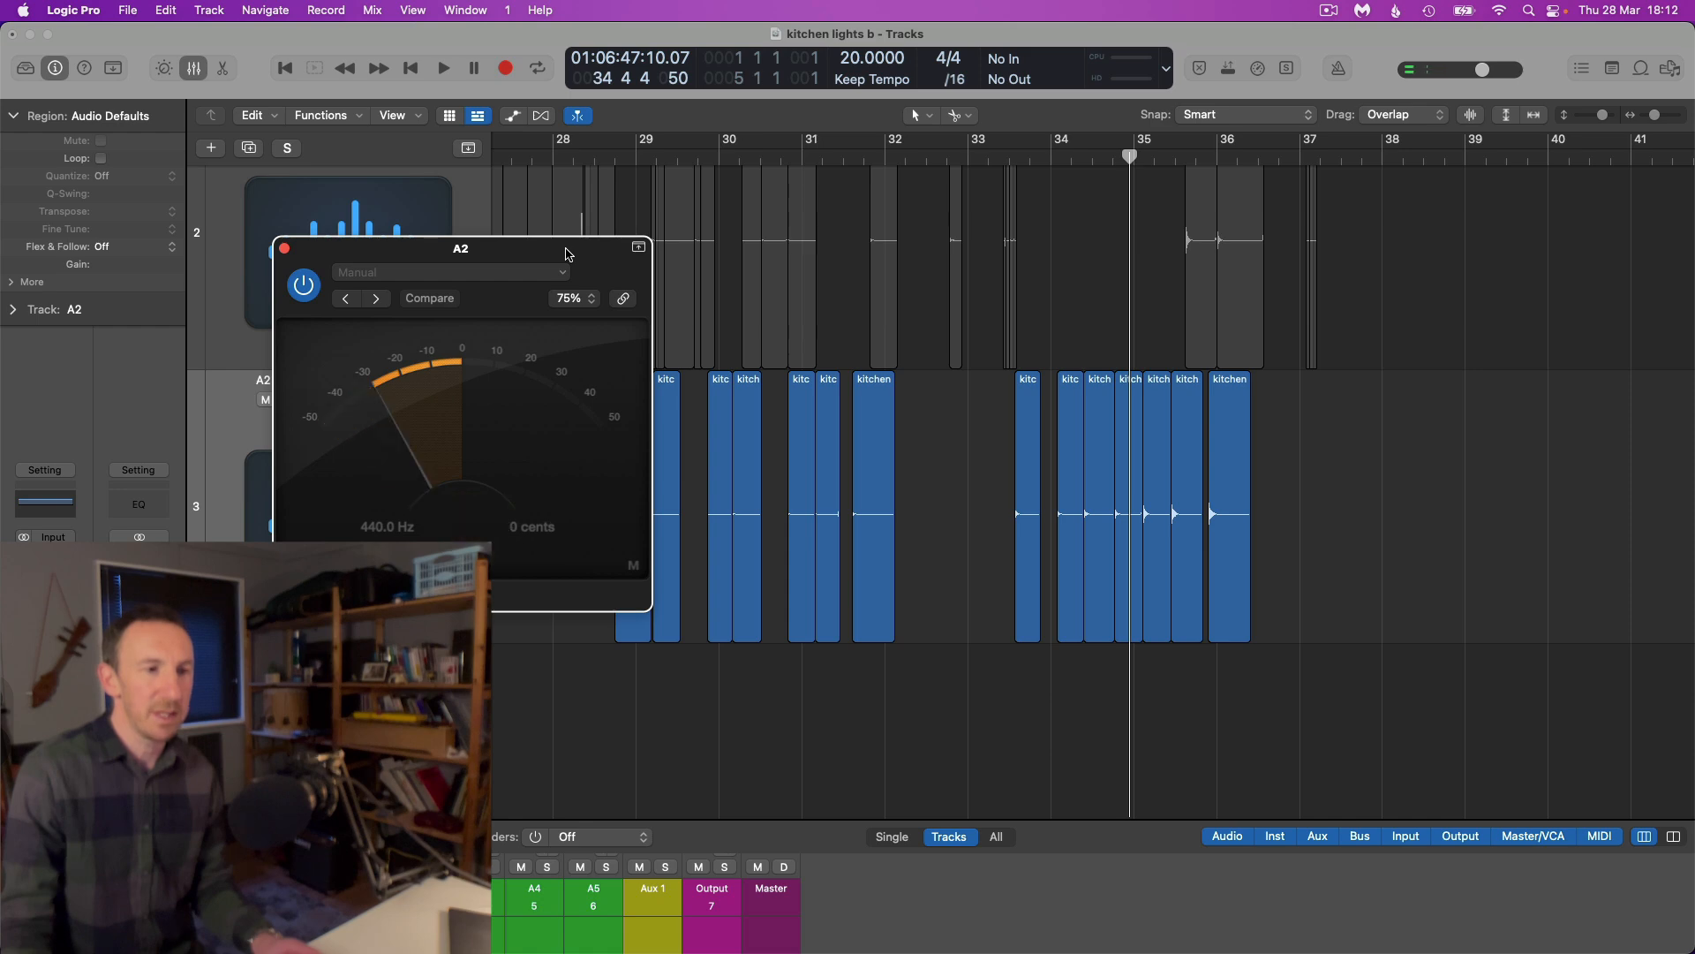
# Move the Tuner window to the foot of track A2 and select the A2 slices from bar 21 to about bar 56
pyautogui.moveTo(568, 255); pyautogui.dragTo(947, 585)
pyautogui.press('super+Left')
pyautogui.press('super+Left')
pyautogui.press('super+Left')
pyautogui.press('super+Left')
pyautogui.press('super+Left')
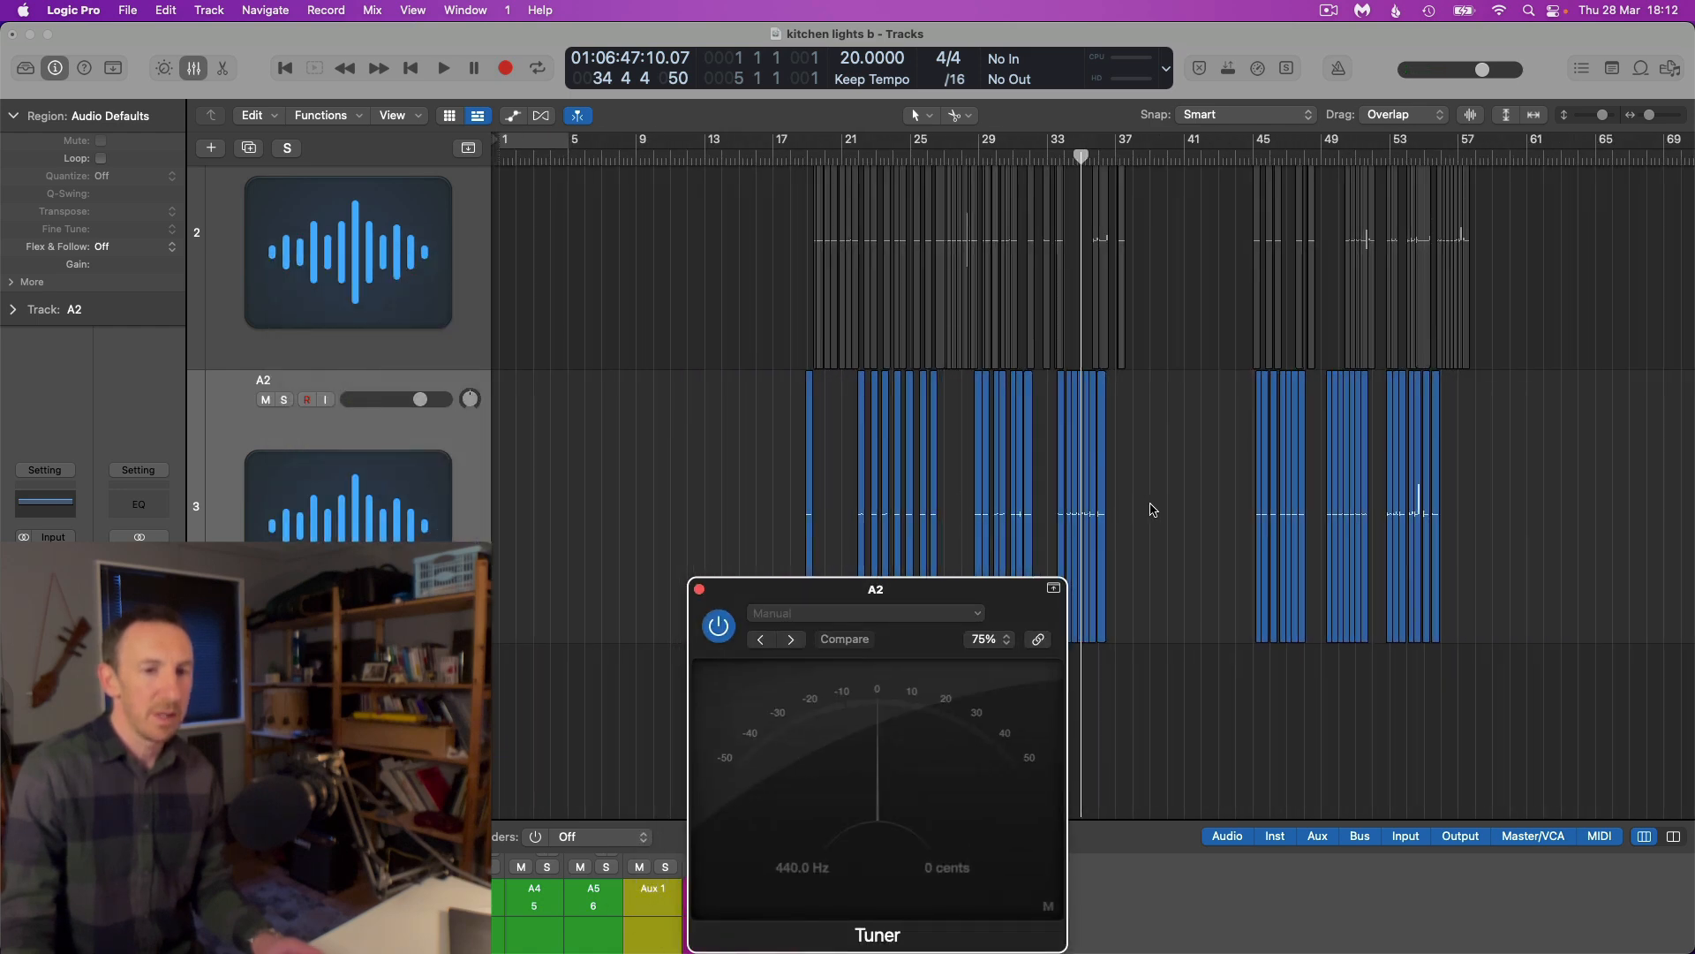
pyautogui.hscroll(3, 1150, 510)
pyautogui.hscroll(2, 1384, 491)
pyautogui.press('super+Right')
pyautogui.press('super+Right')
pyautogui.press('super+Right')
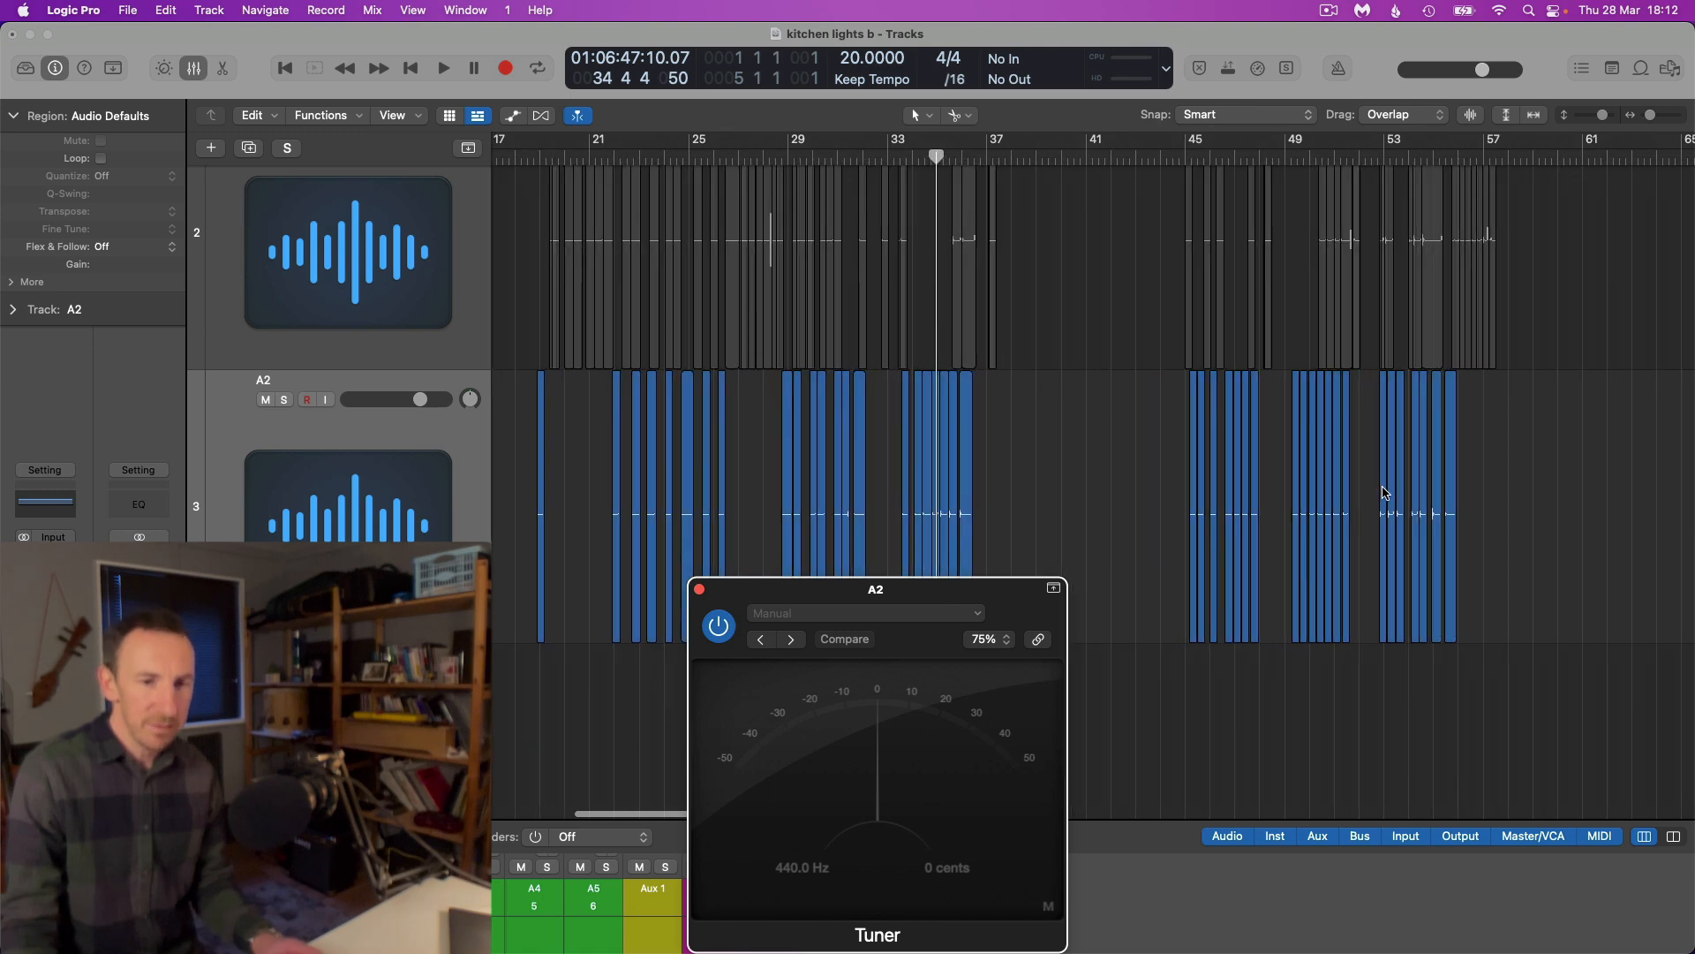
pyautogui.moveTo(1516, 486); pyautogui.dragTo(625, 509)
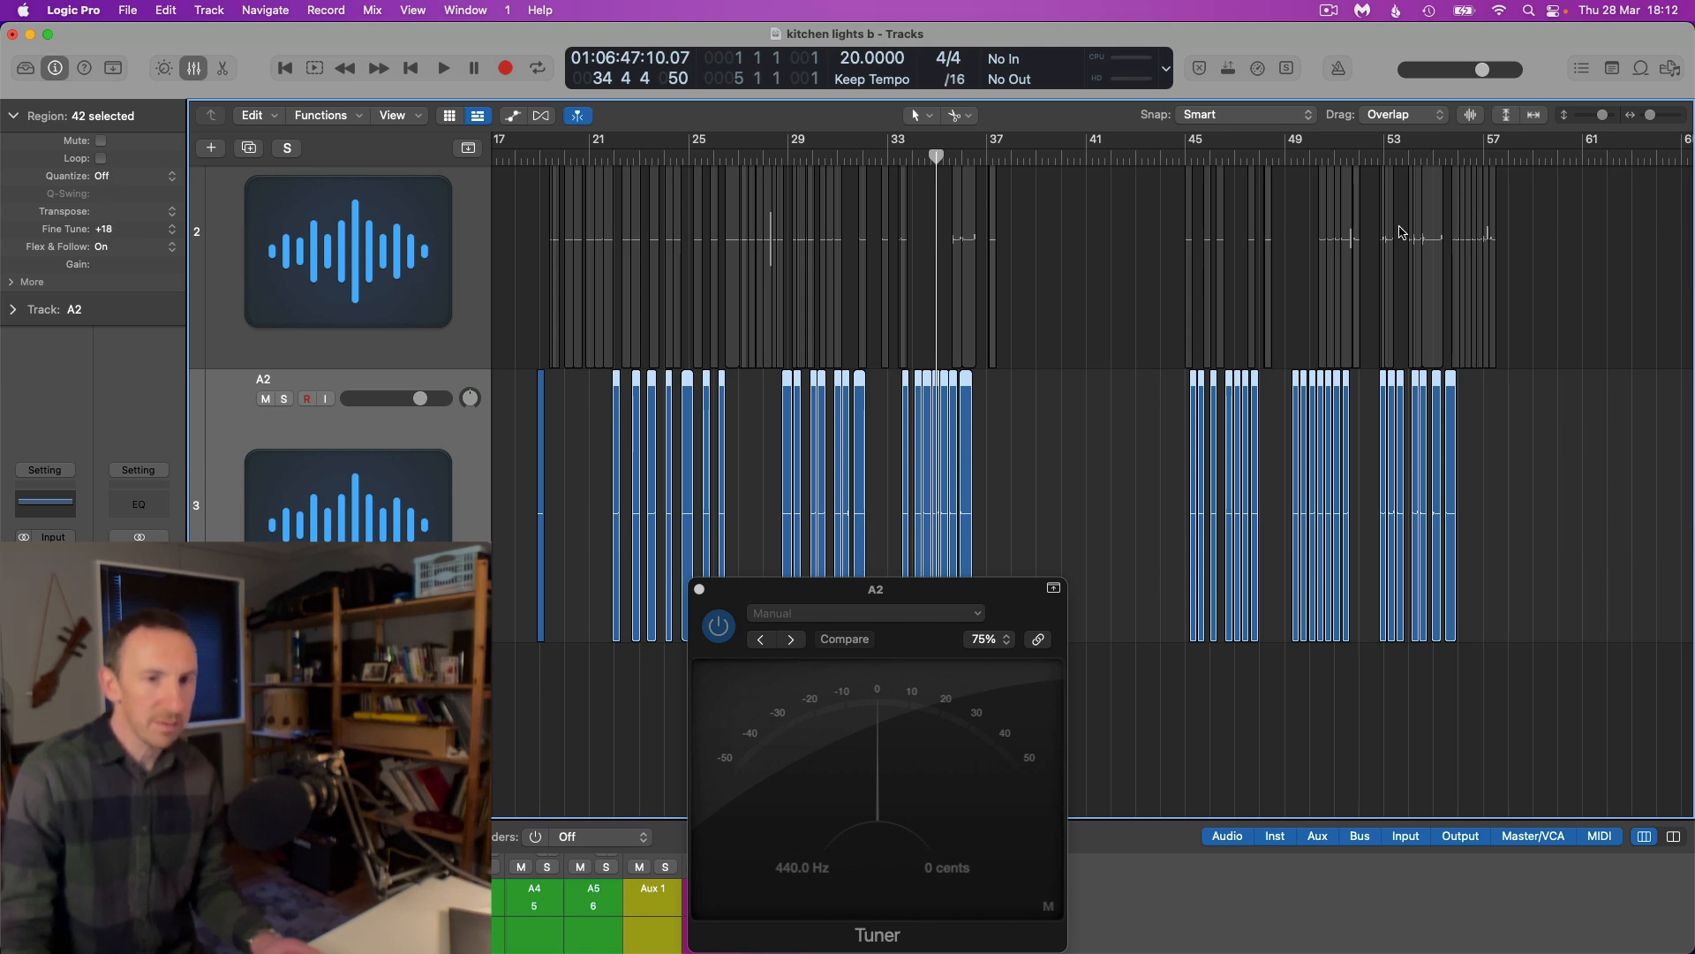
# Play the selected slices from bar 34 beat 4 to check their tuning, then stop playback
pyautogui.press('super+Right')
pyautogui.press('super+Right')
pyautogui.press('super+Right')
pyautogui.press('super+Right')
pyautogui.hscroll(4, 1094, 204)
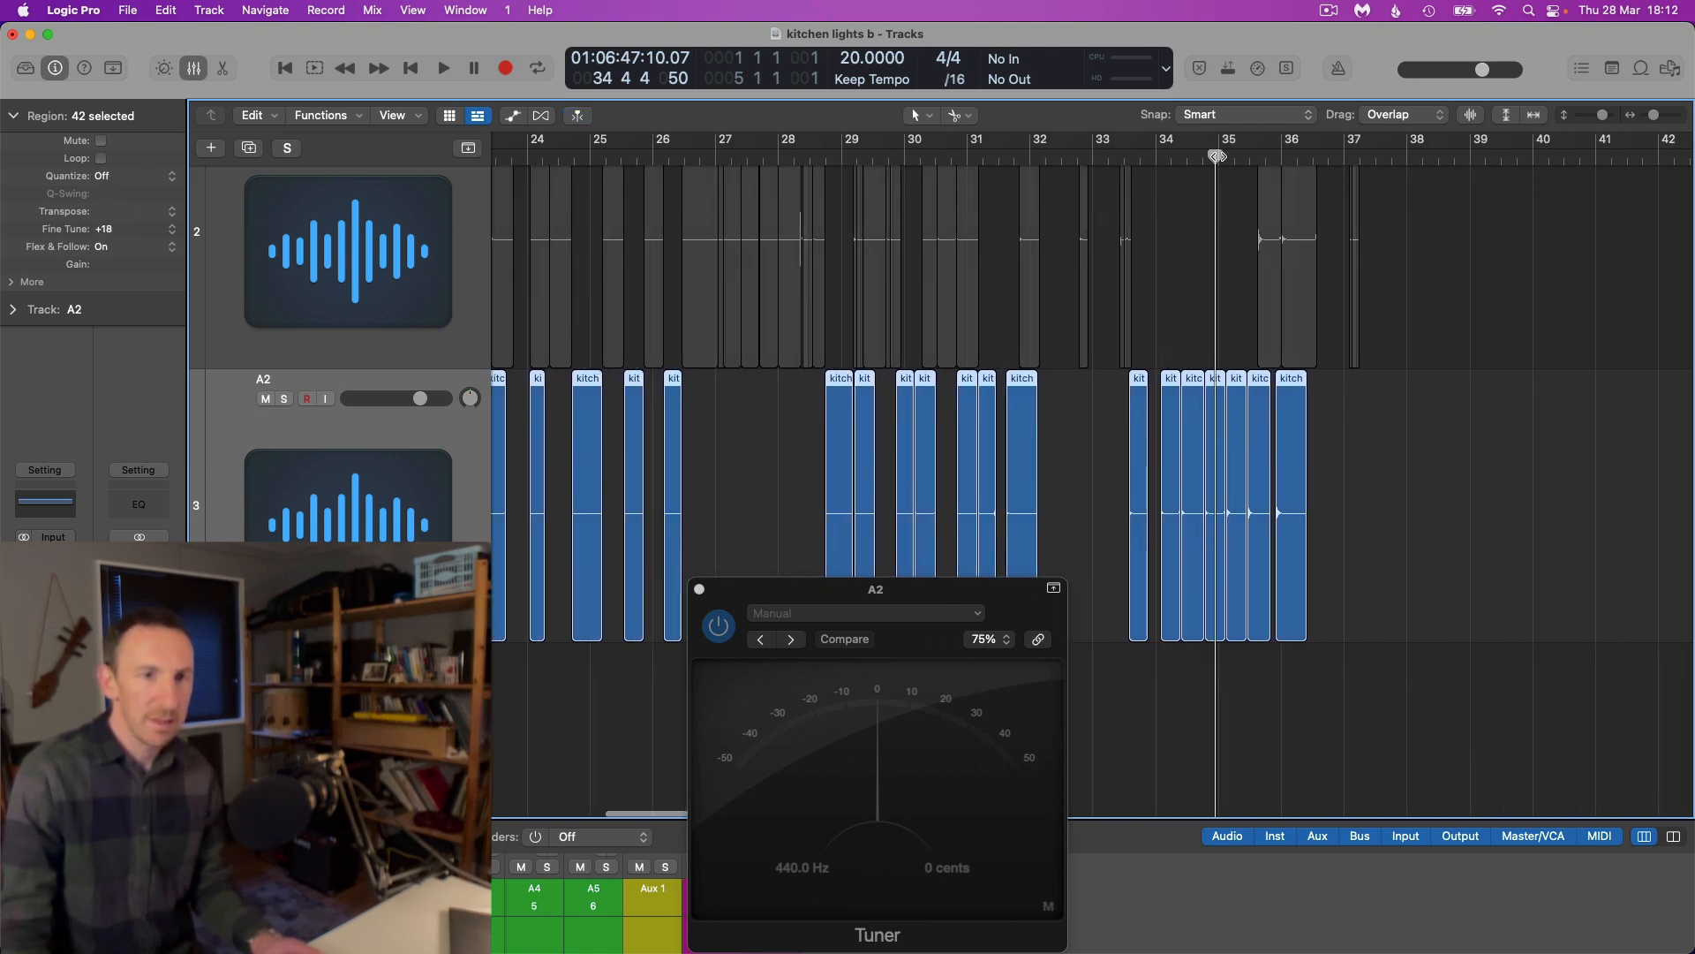
pyautogui.click(1212, 158)
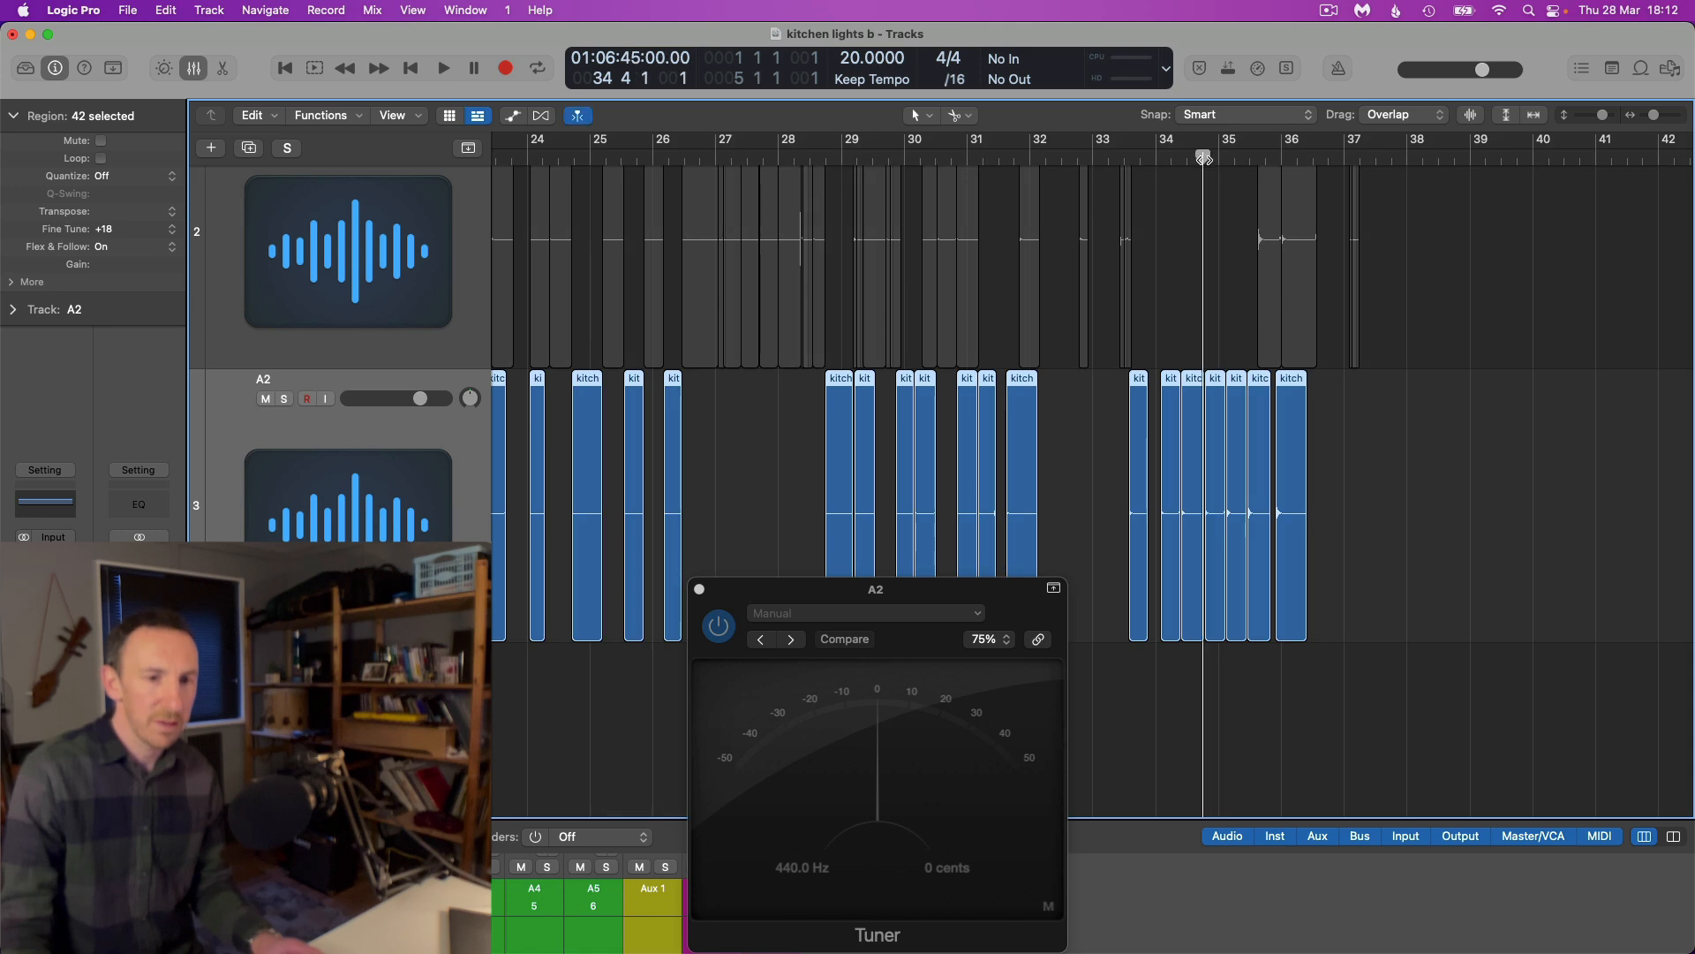
pyautogui.press('space')
pyautogui.press('space')
# Set the selected slices' Fine Tune to +34, replaying them from bar 34 to check the pitch on the Tuner
pyautogui.moveTo(126, 174); pyautogui.dragTo(128, 163)
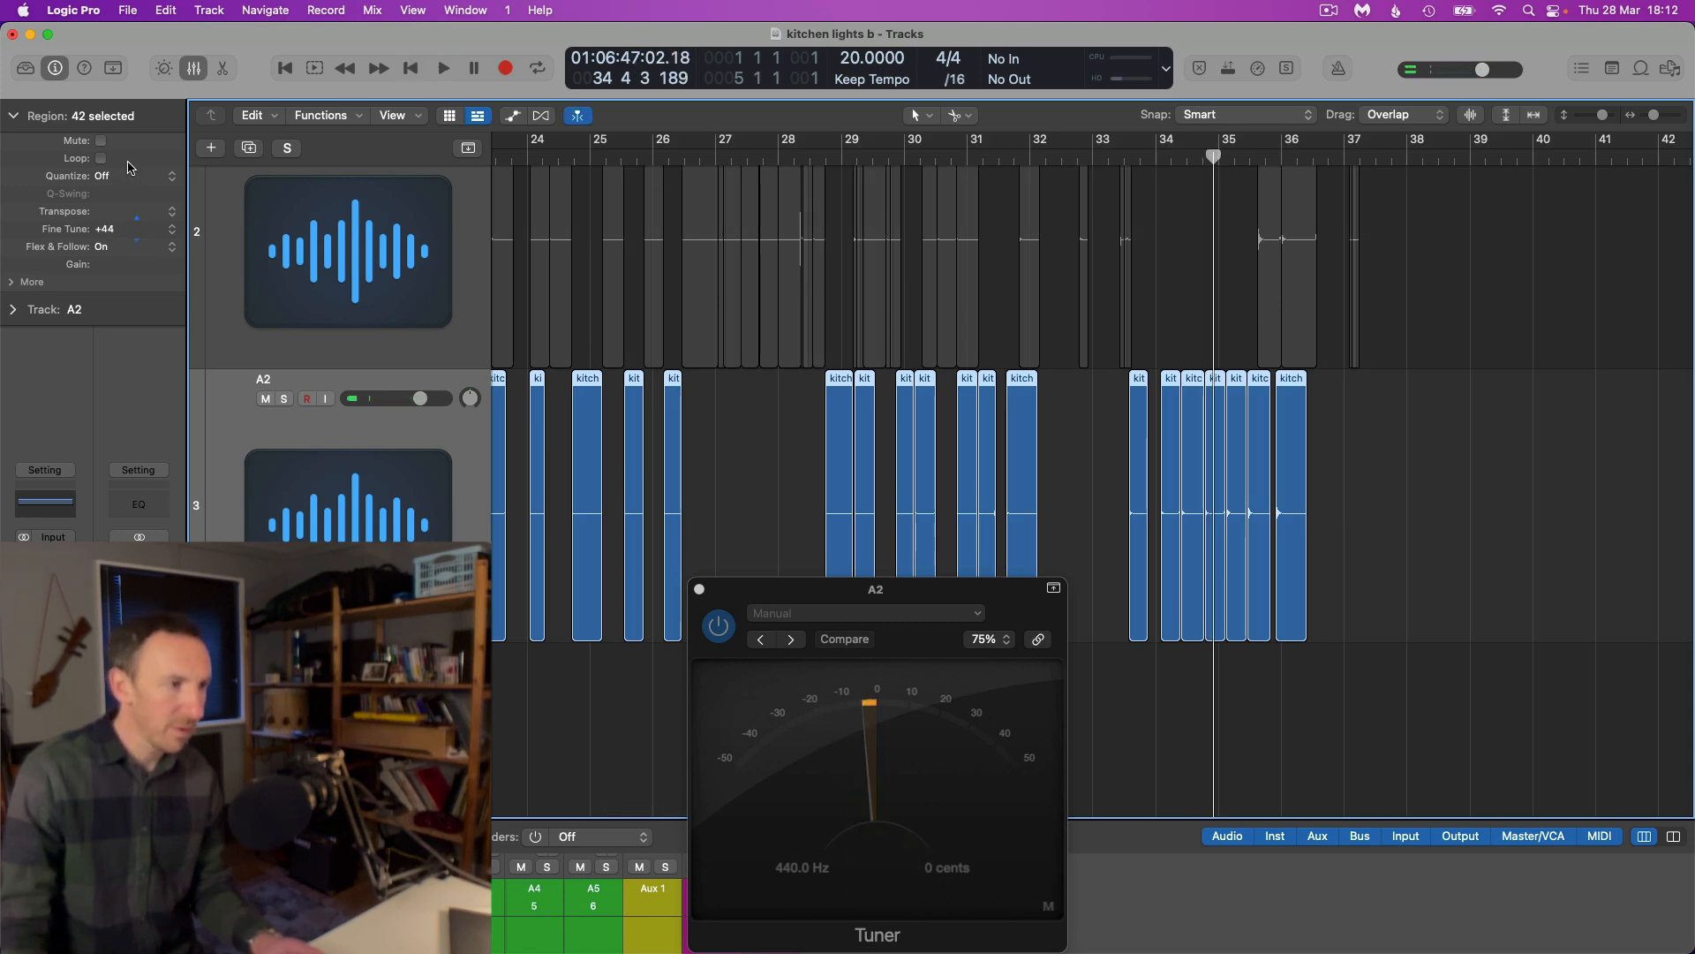
pyautogui.click(1201, 158)
pyautogui.press('space')
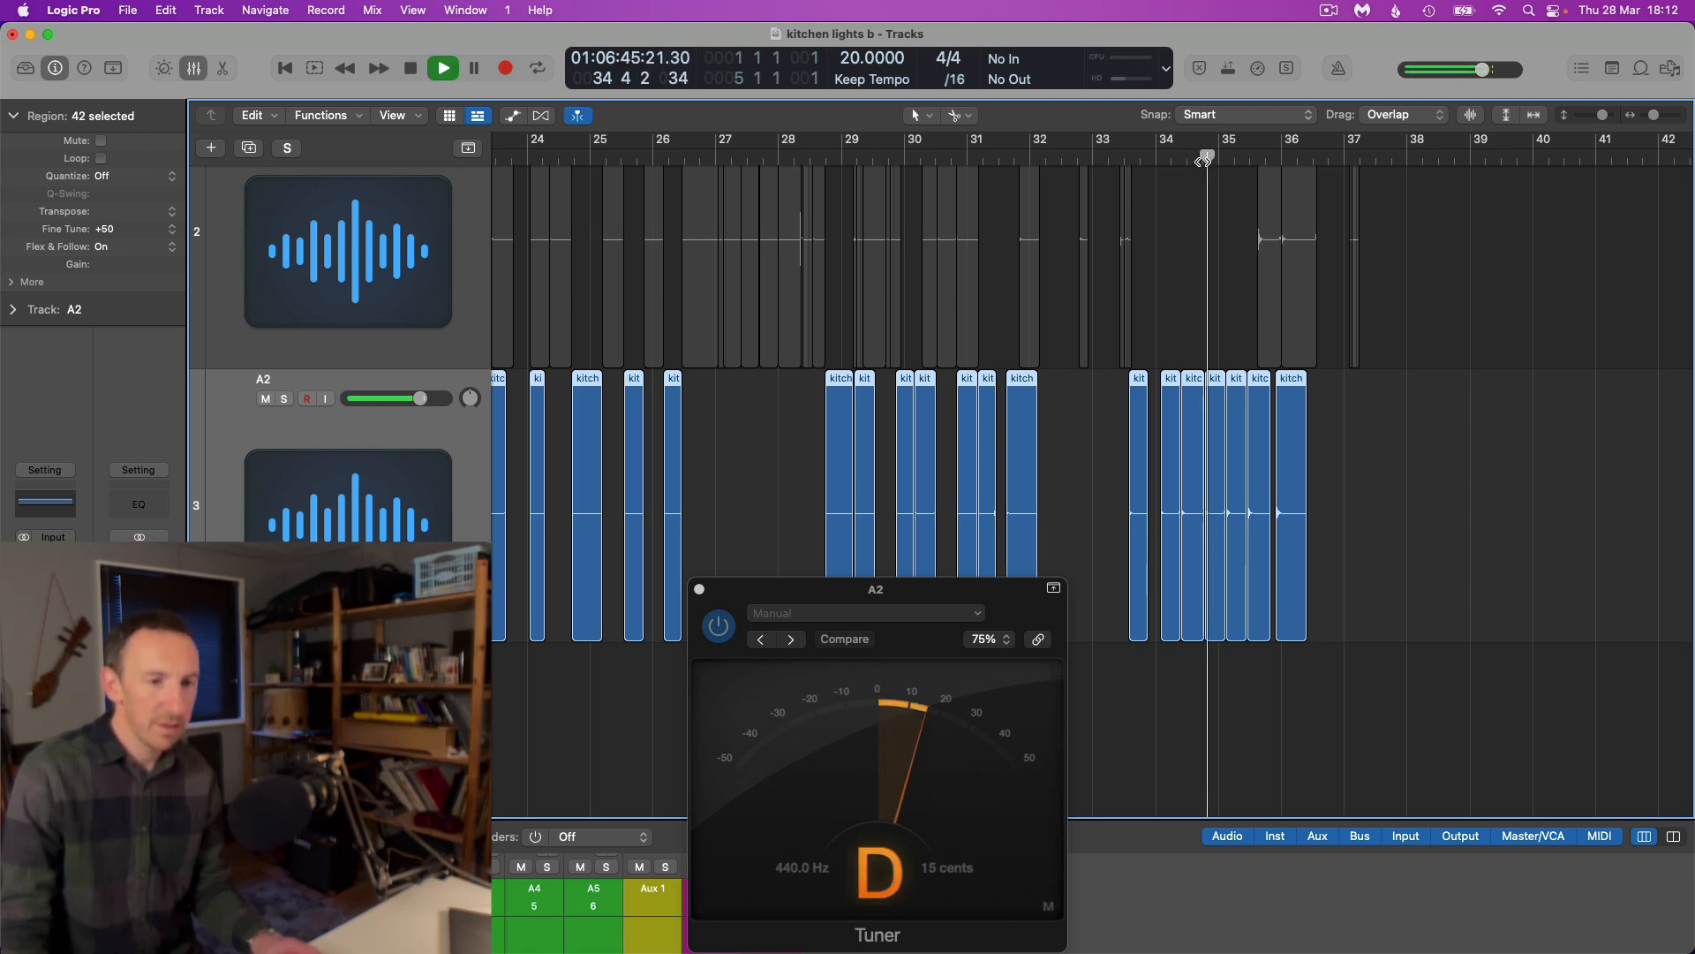
pyautogui.moveTo(112, 263); pyautogui.dragTo(112, 277)
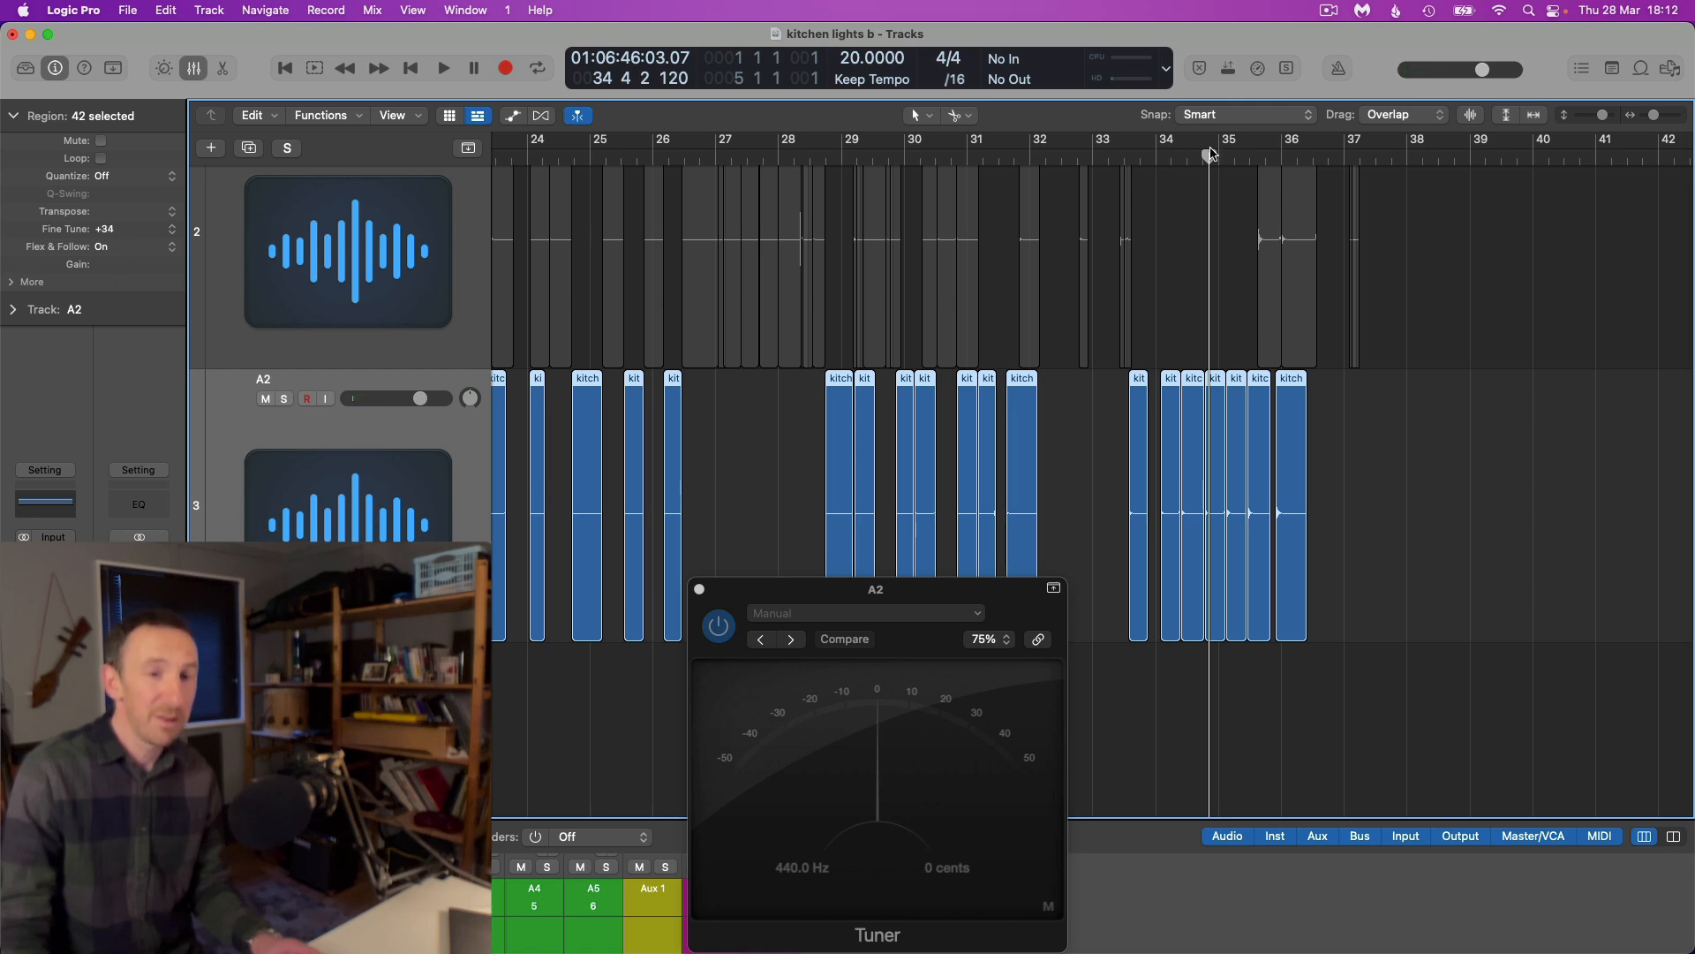
pyautogui.doubleClick(1183, 157)
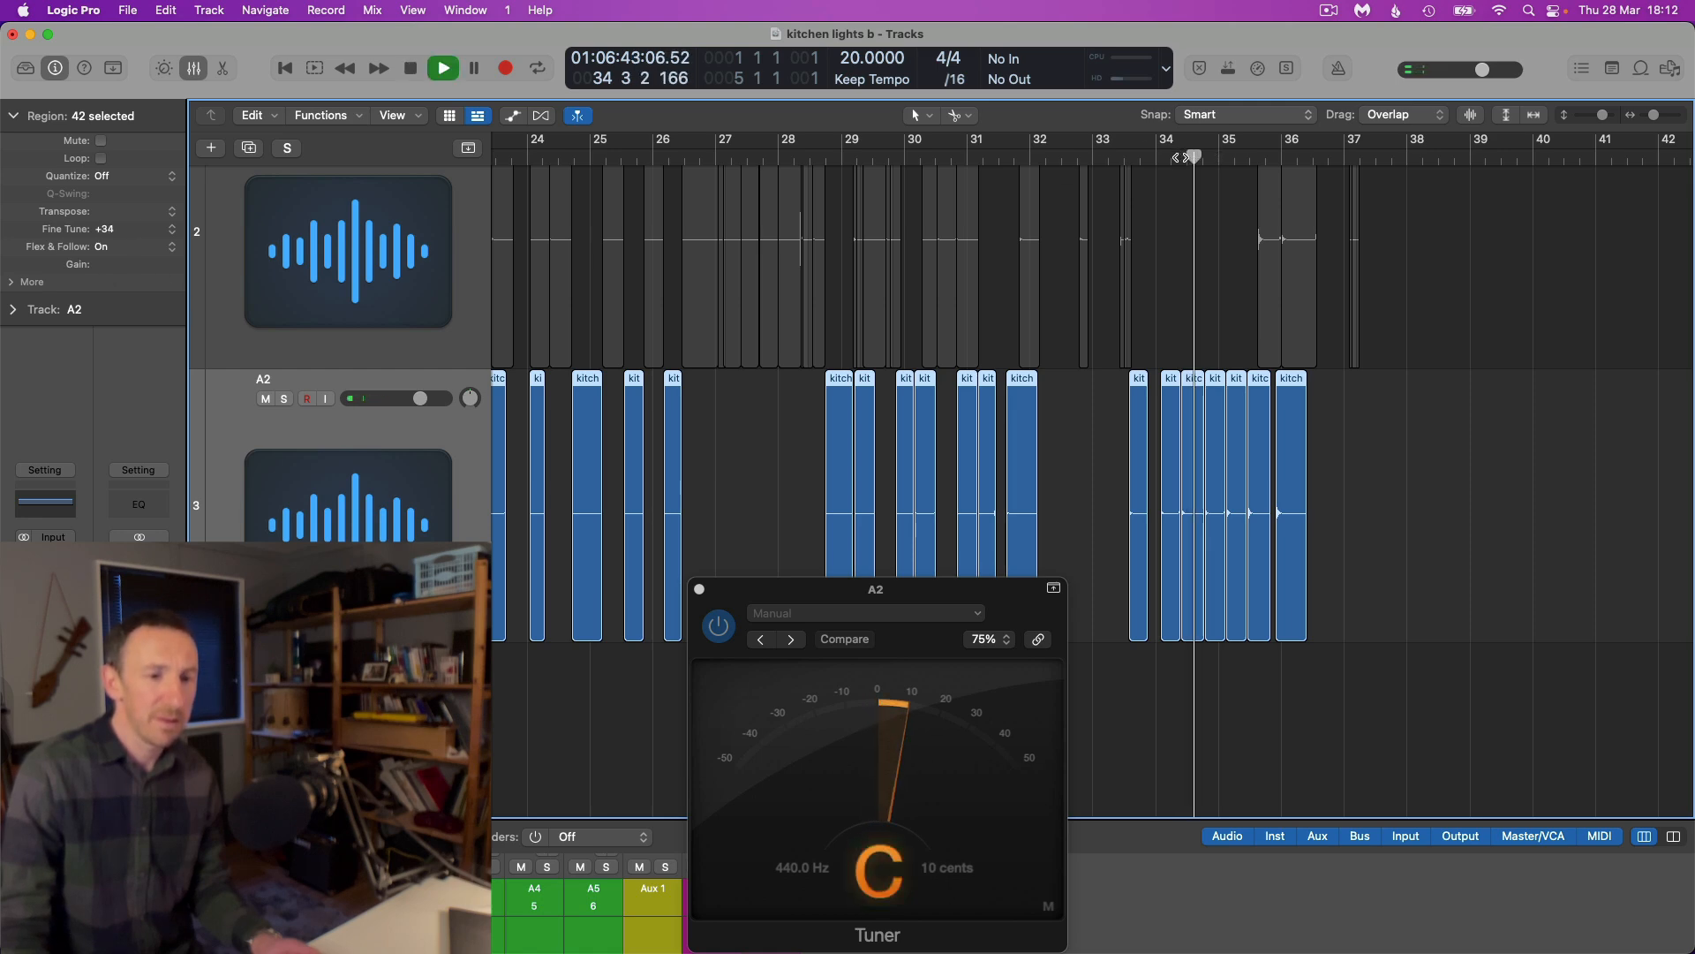
pyautogui.scroll(3, 1206, 176)
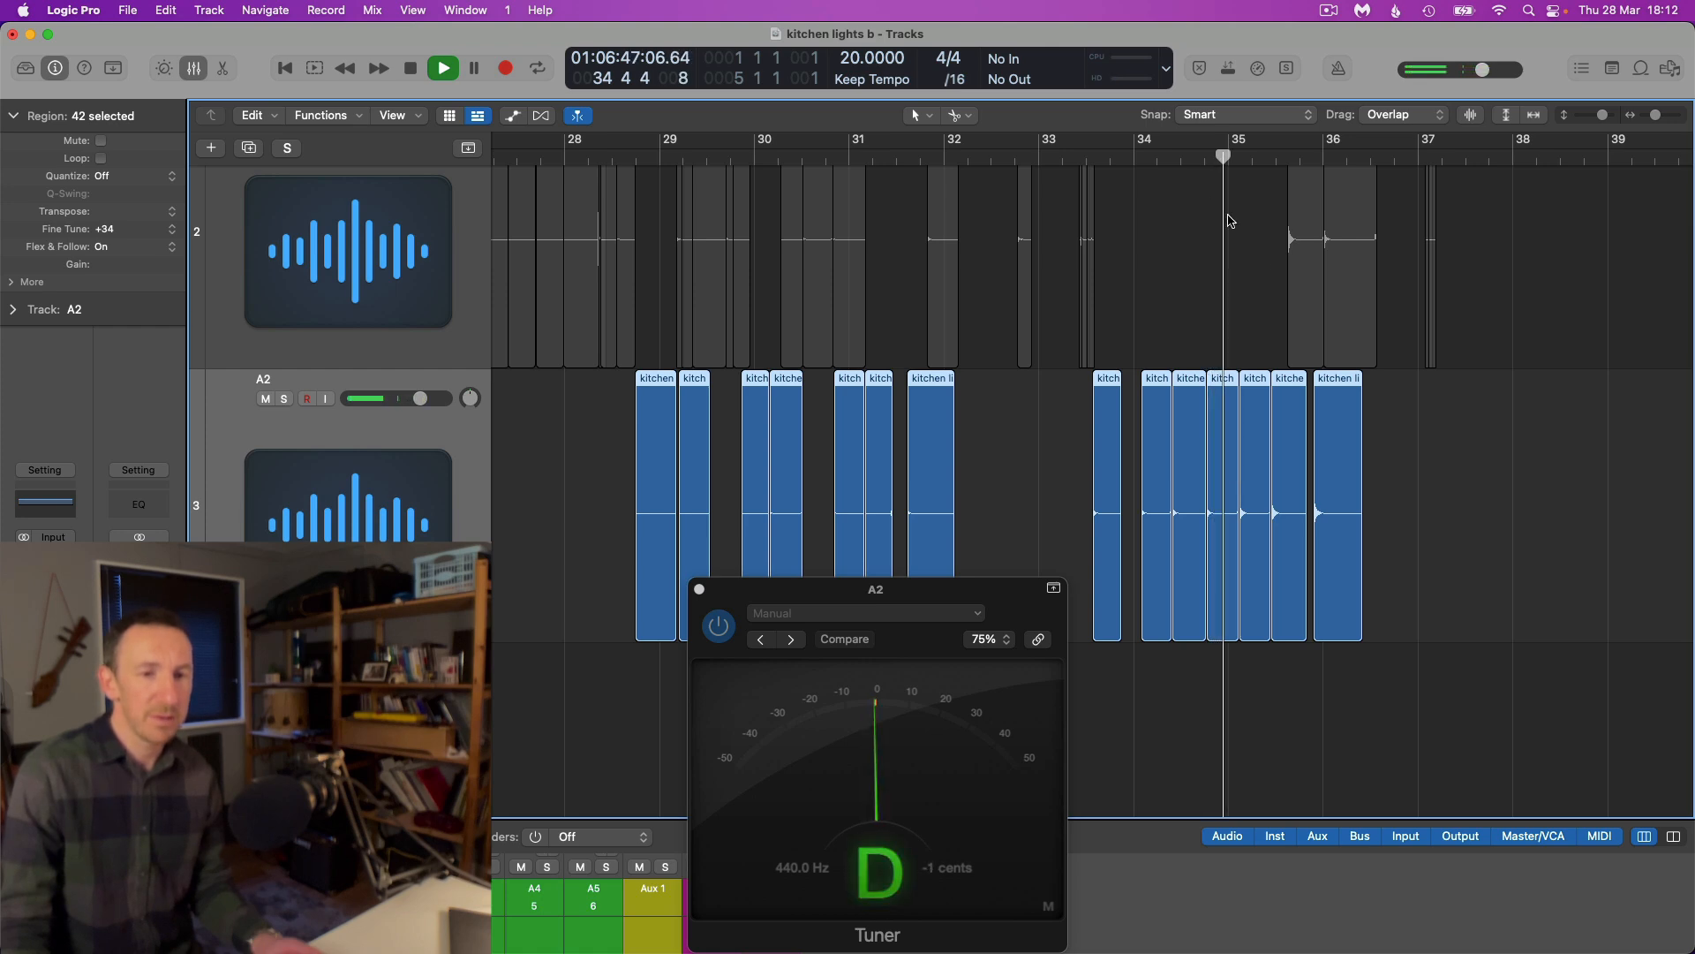
pyautogui.press('space')
# Play the A2 slices from around bars 88 and 97 to check their pitch on the Tuner
pyautogui.scroll(-8, 1280, 308)
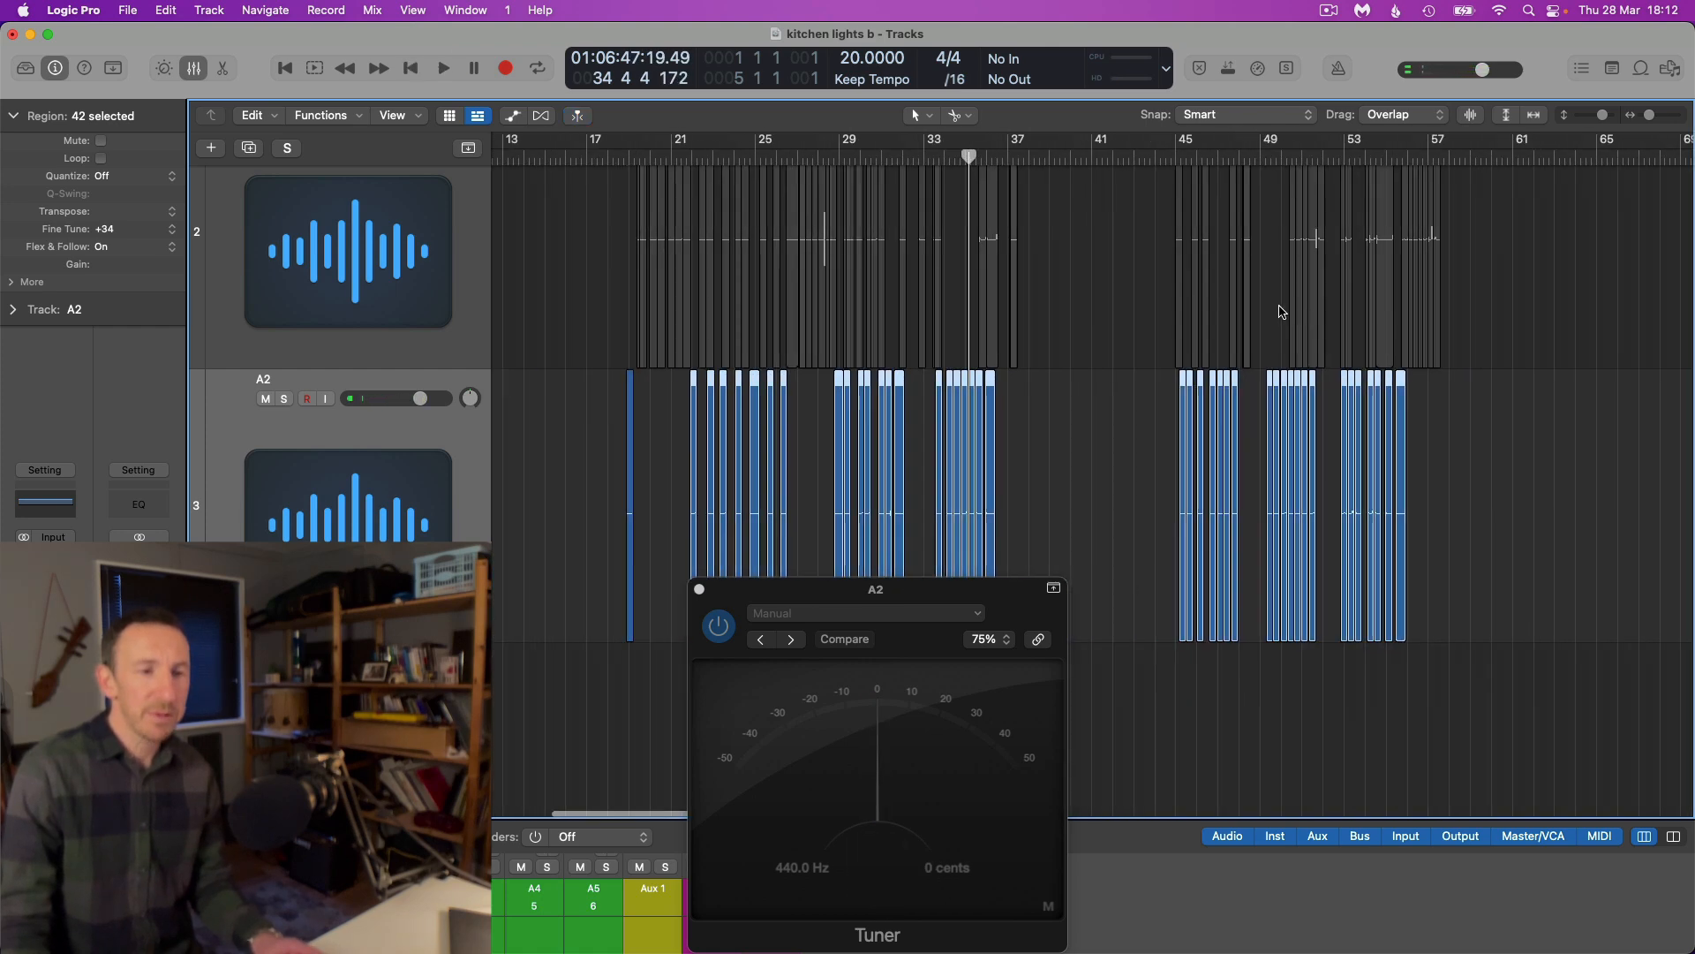
pyautogui.hscroll(10, 1280, 311)
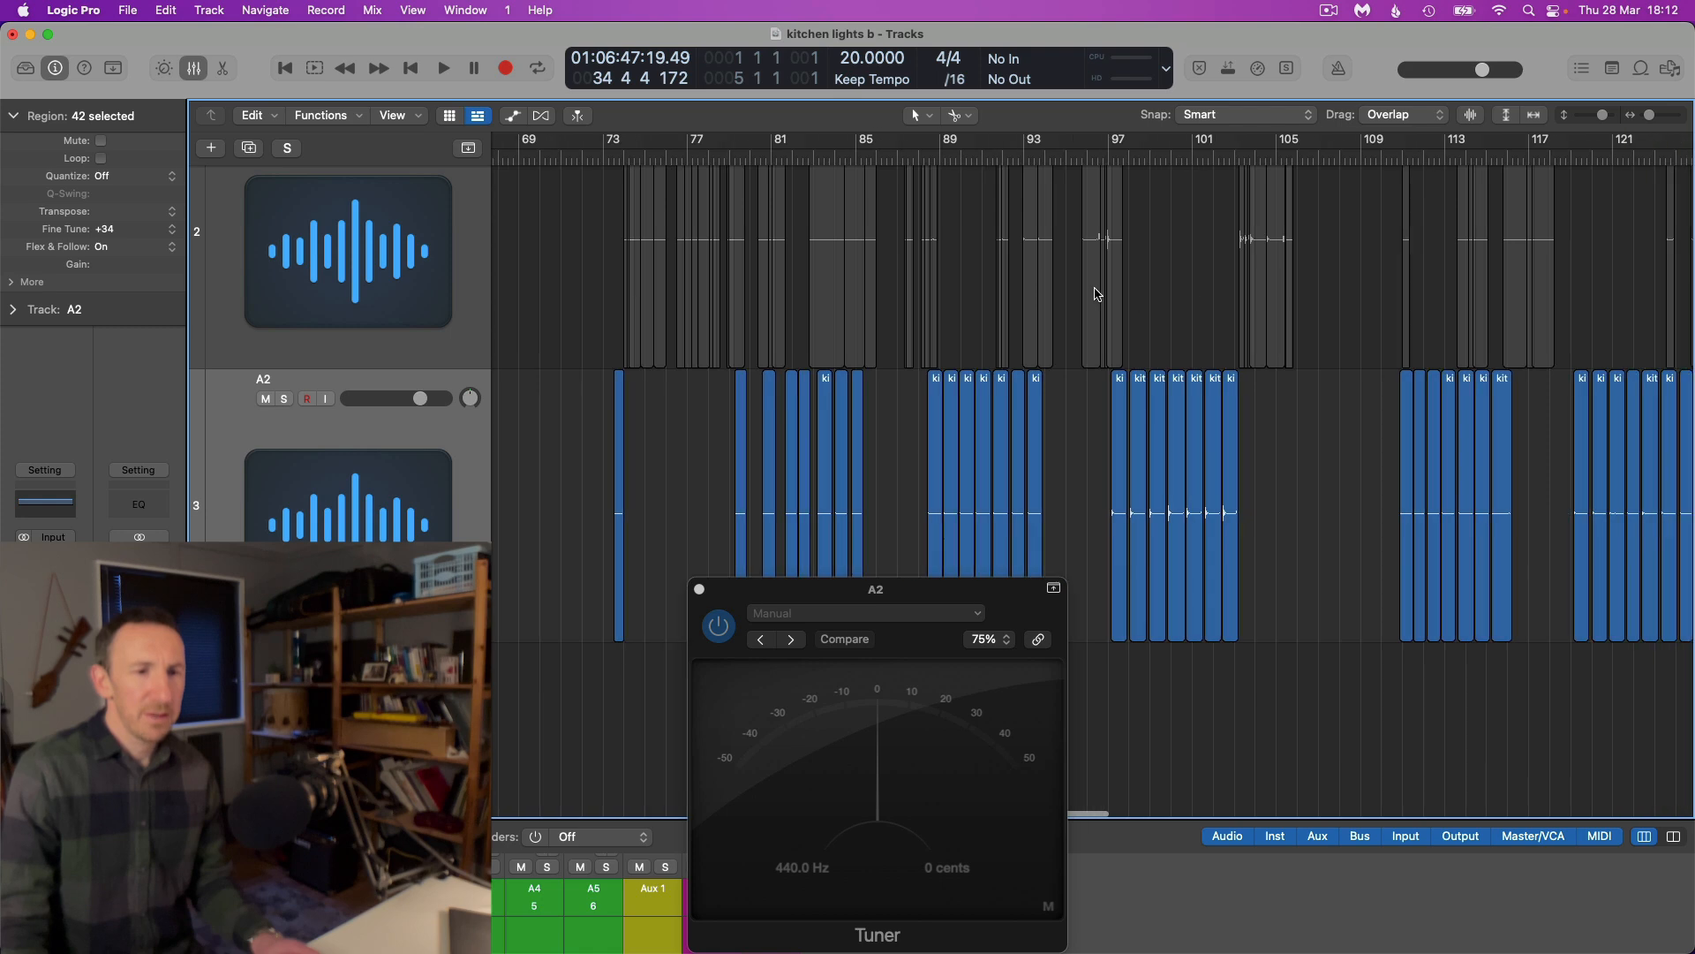
pyautogui.click(904, 154)
pyautogui.press('space')
pyautogui.scroll(4, 912, 159)
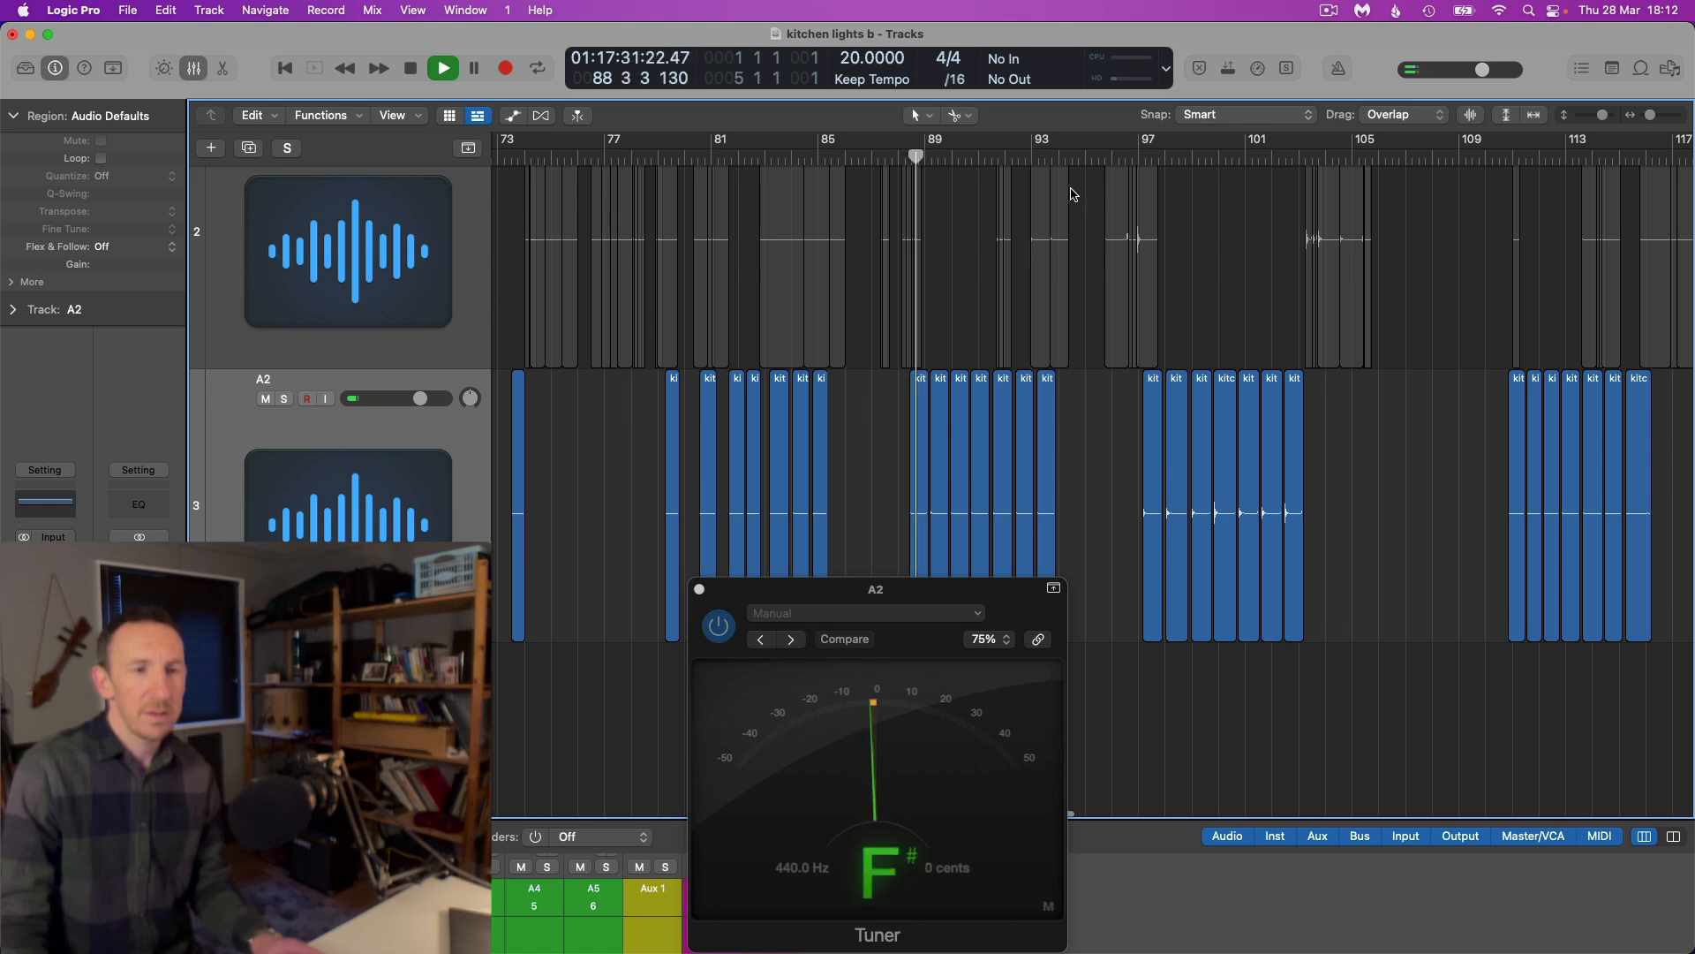
pyautogui.click(1146, 157)
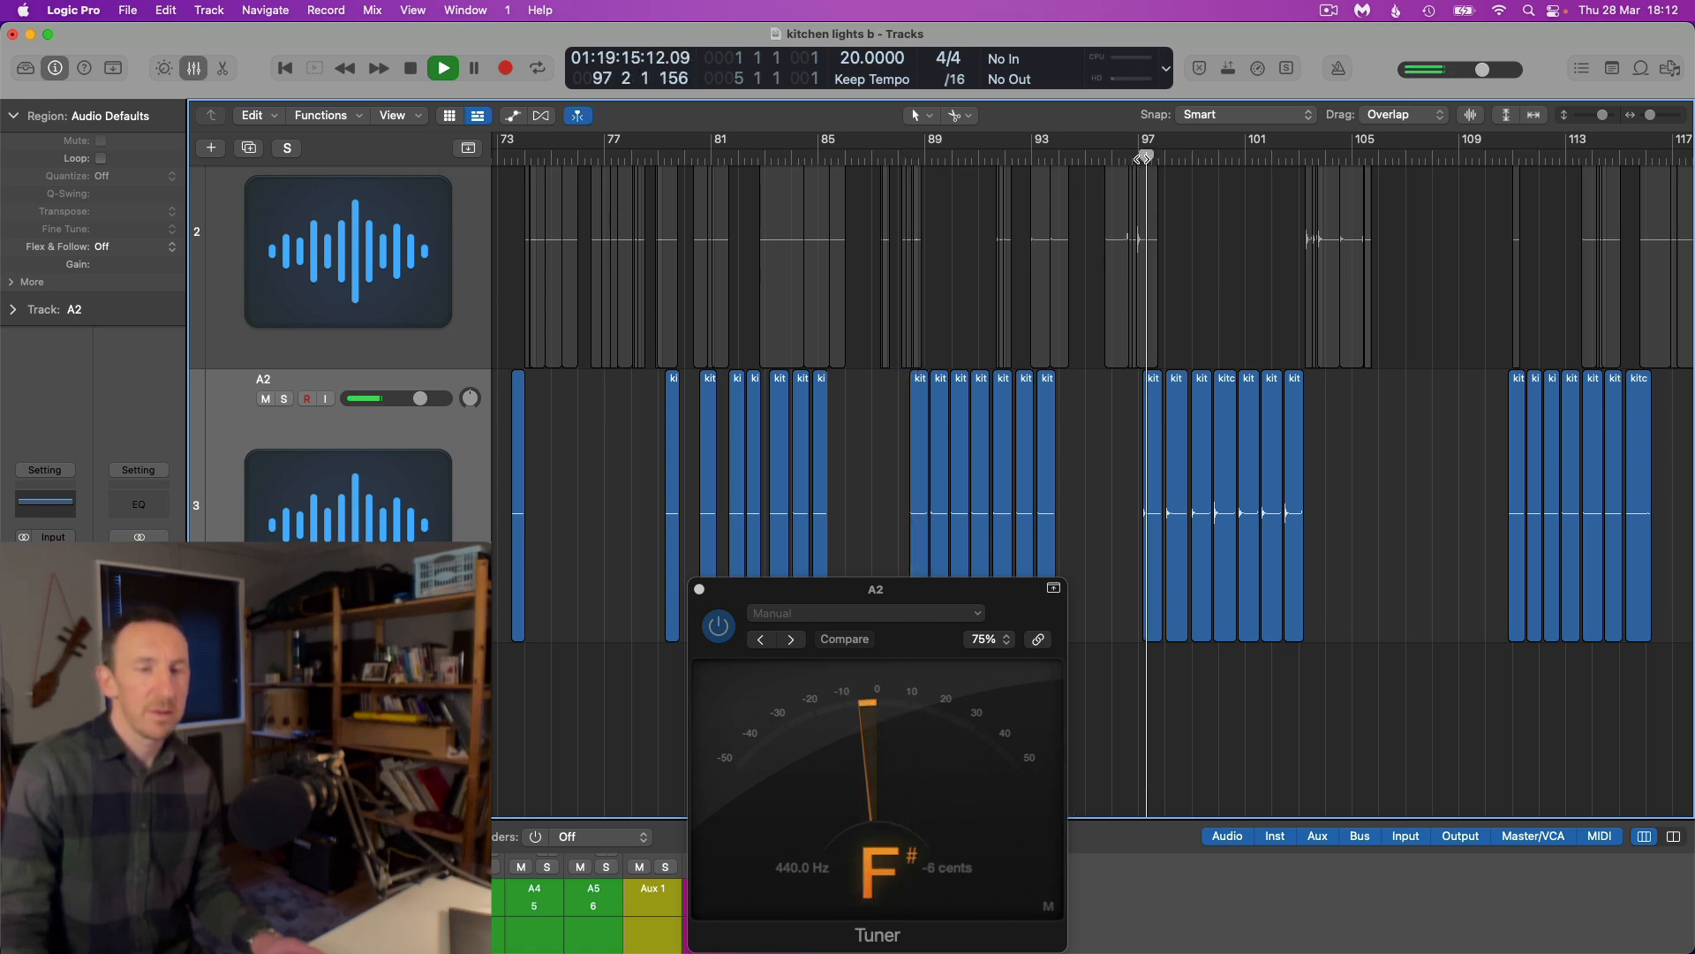
# Select the A2 slices from about bar 79 to bar 139 and set their Fine Tune to +18
pyautogui.scroll(-10, 1235, 353)
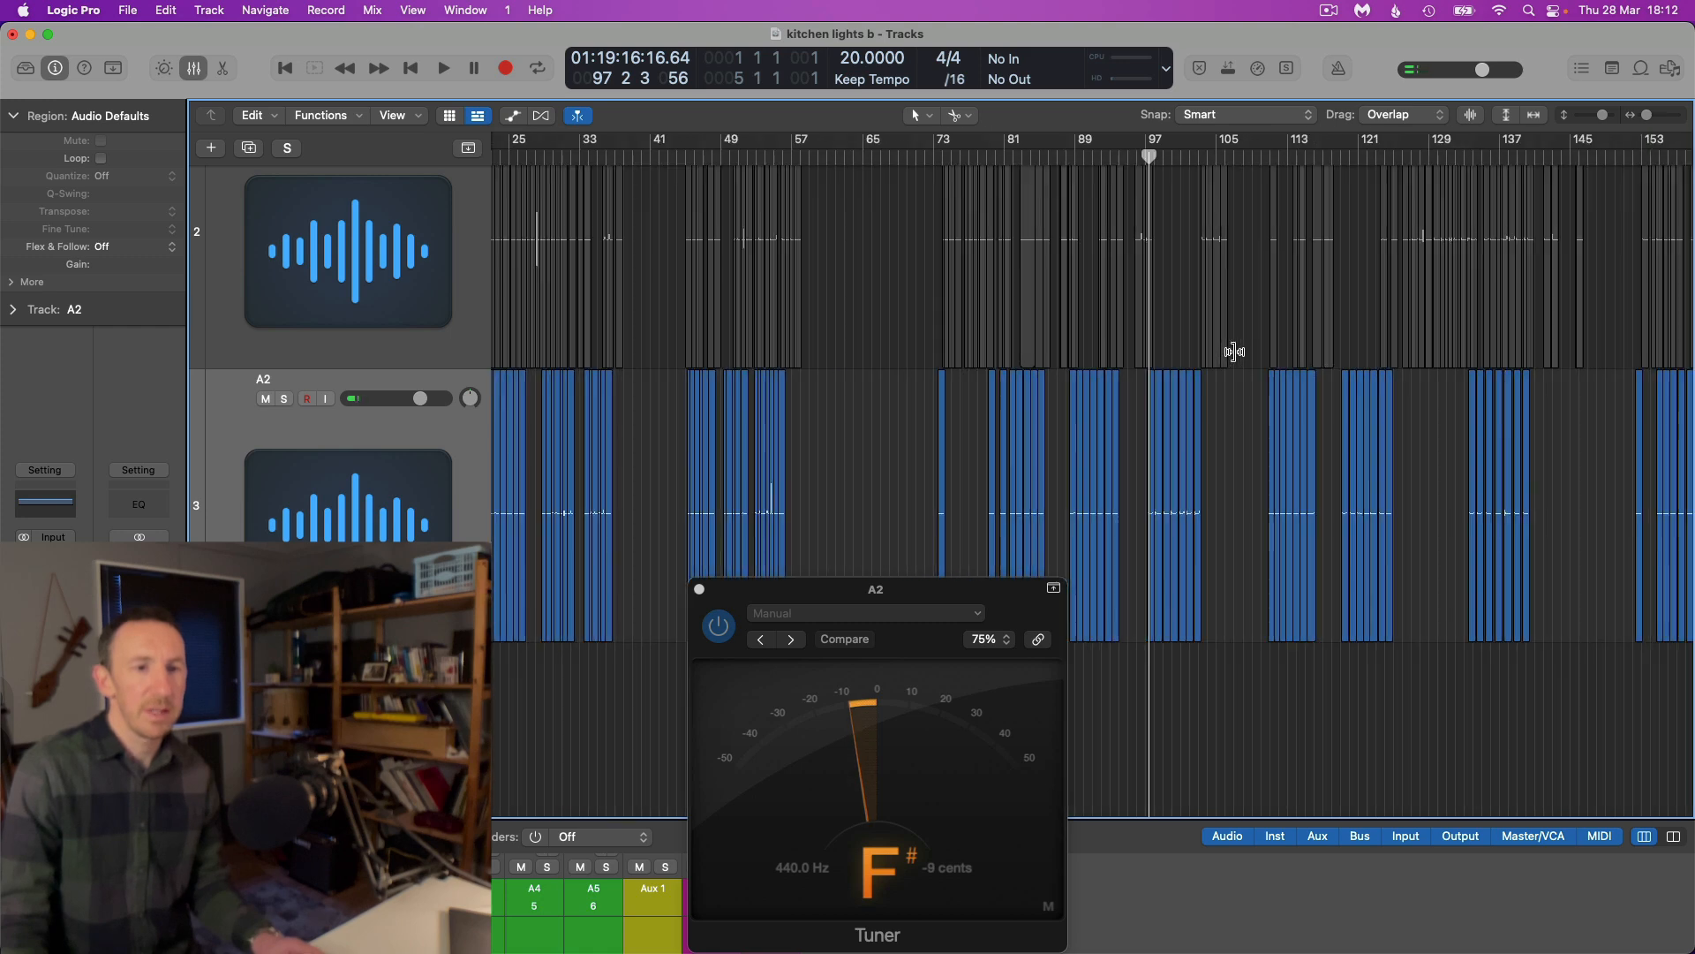
pyautogui.scroll(-5, 1305, 427)
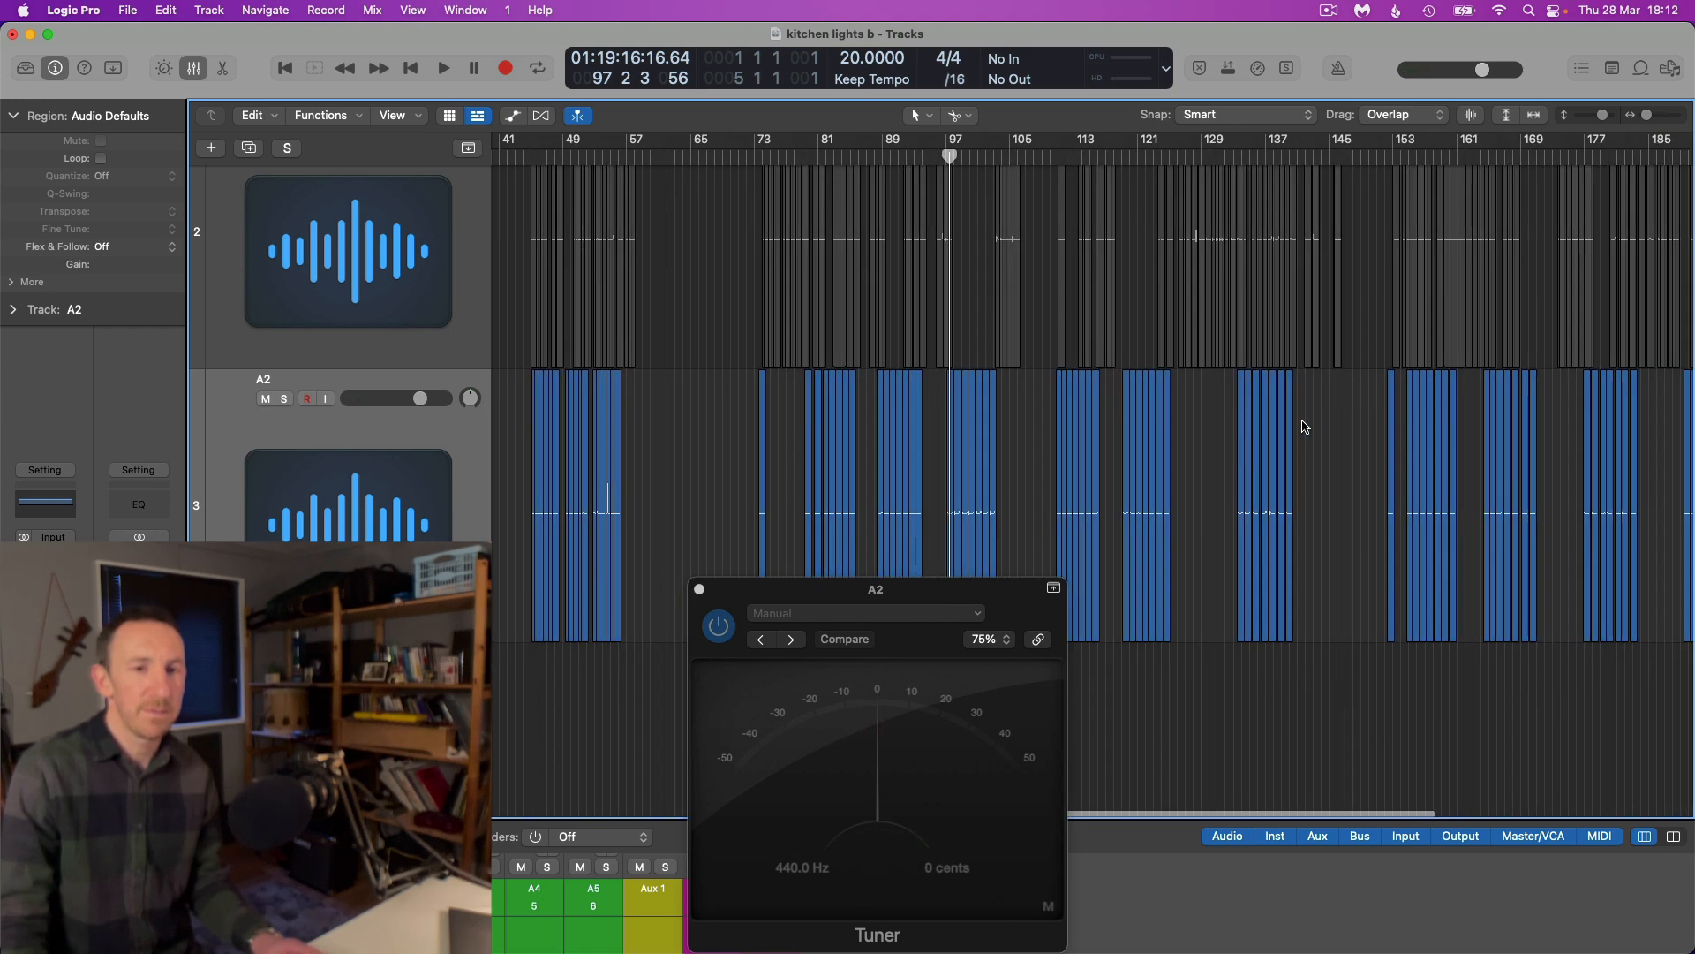
pyautogui.moveTo(1134, 446); pyautogui.dragTo(816, 477)
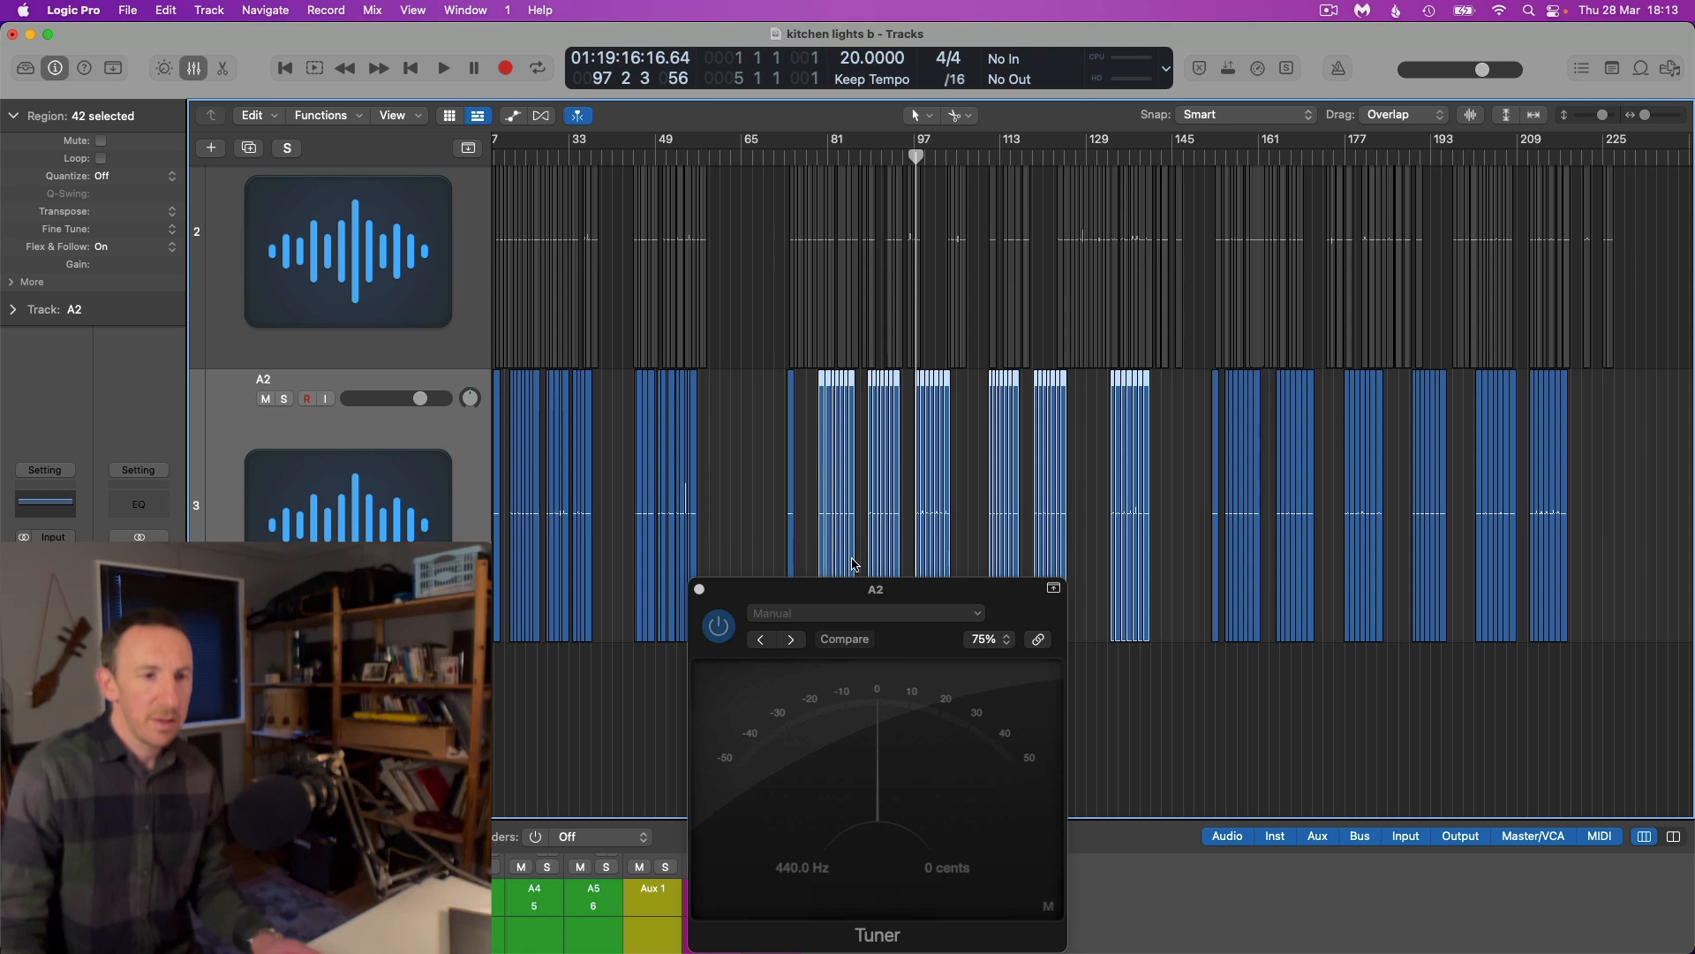
pyautogui.scroll(3, 641, 470)
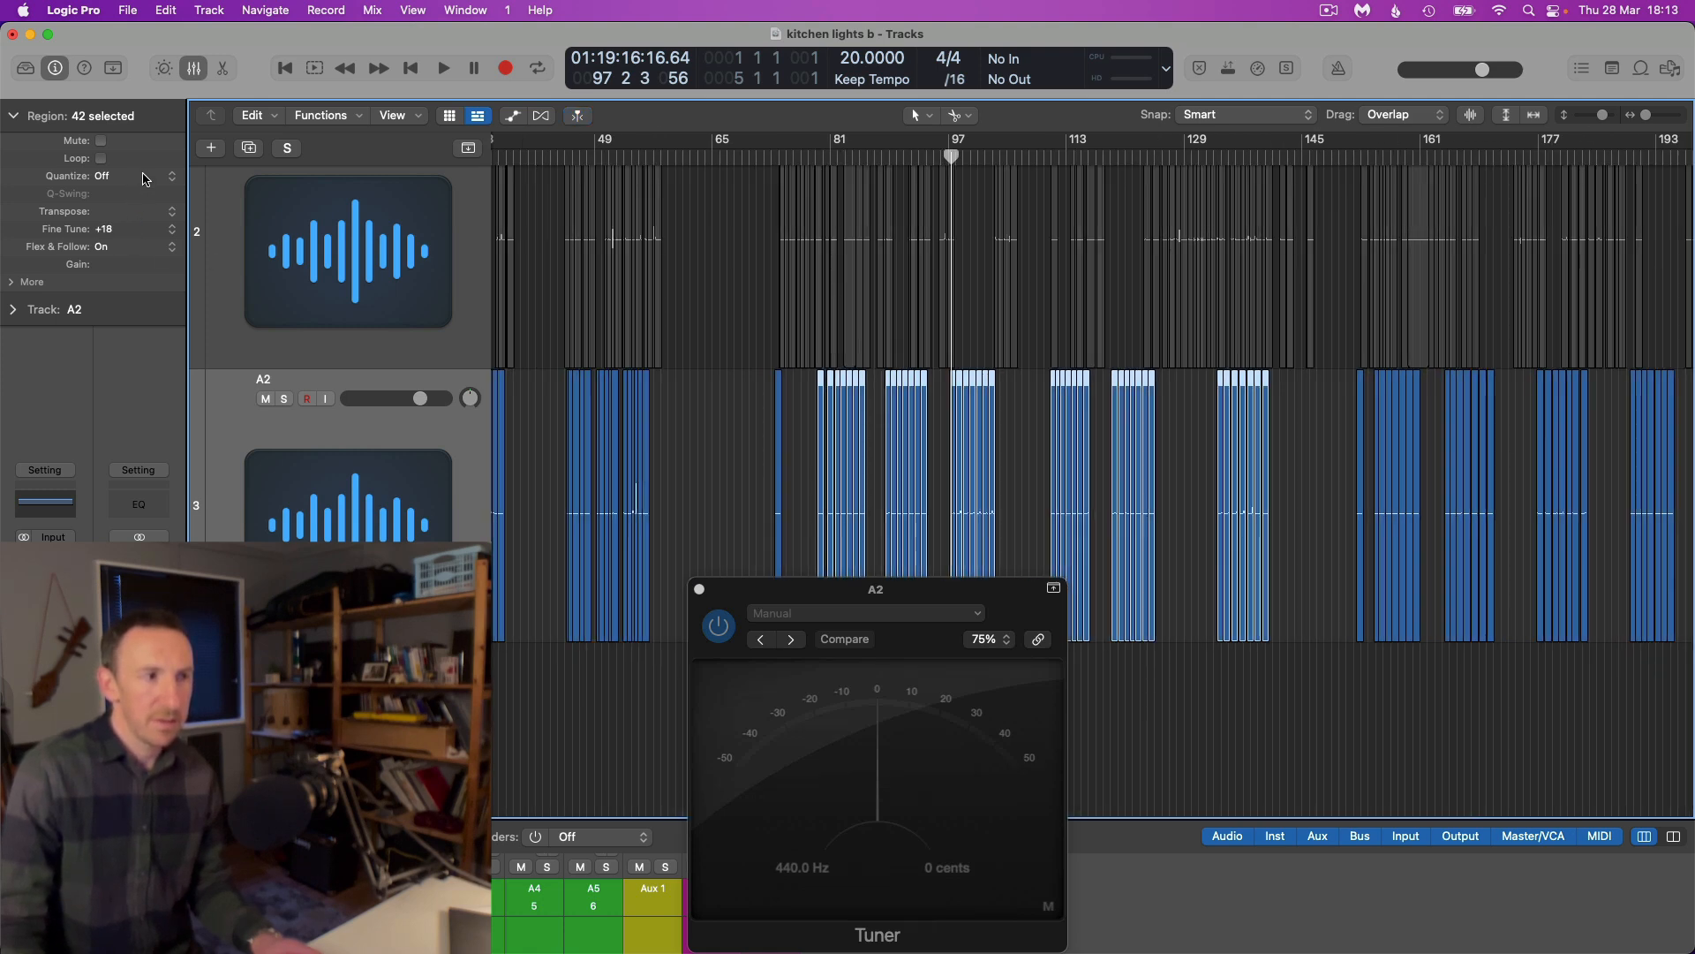
# Set the selected slices' Fine Tune to +11 and then +9, replaying them from around bar 99 to check the pitch, then stop playback
pyautogui.click(963, 157)
pyautogui.press('space')
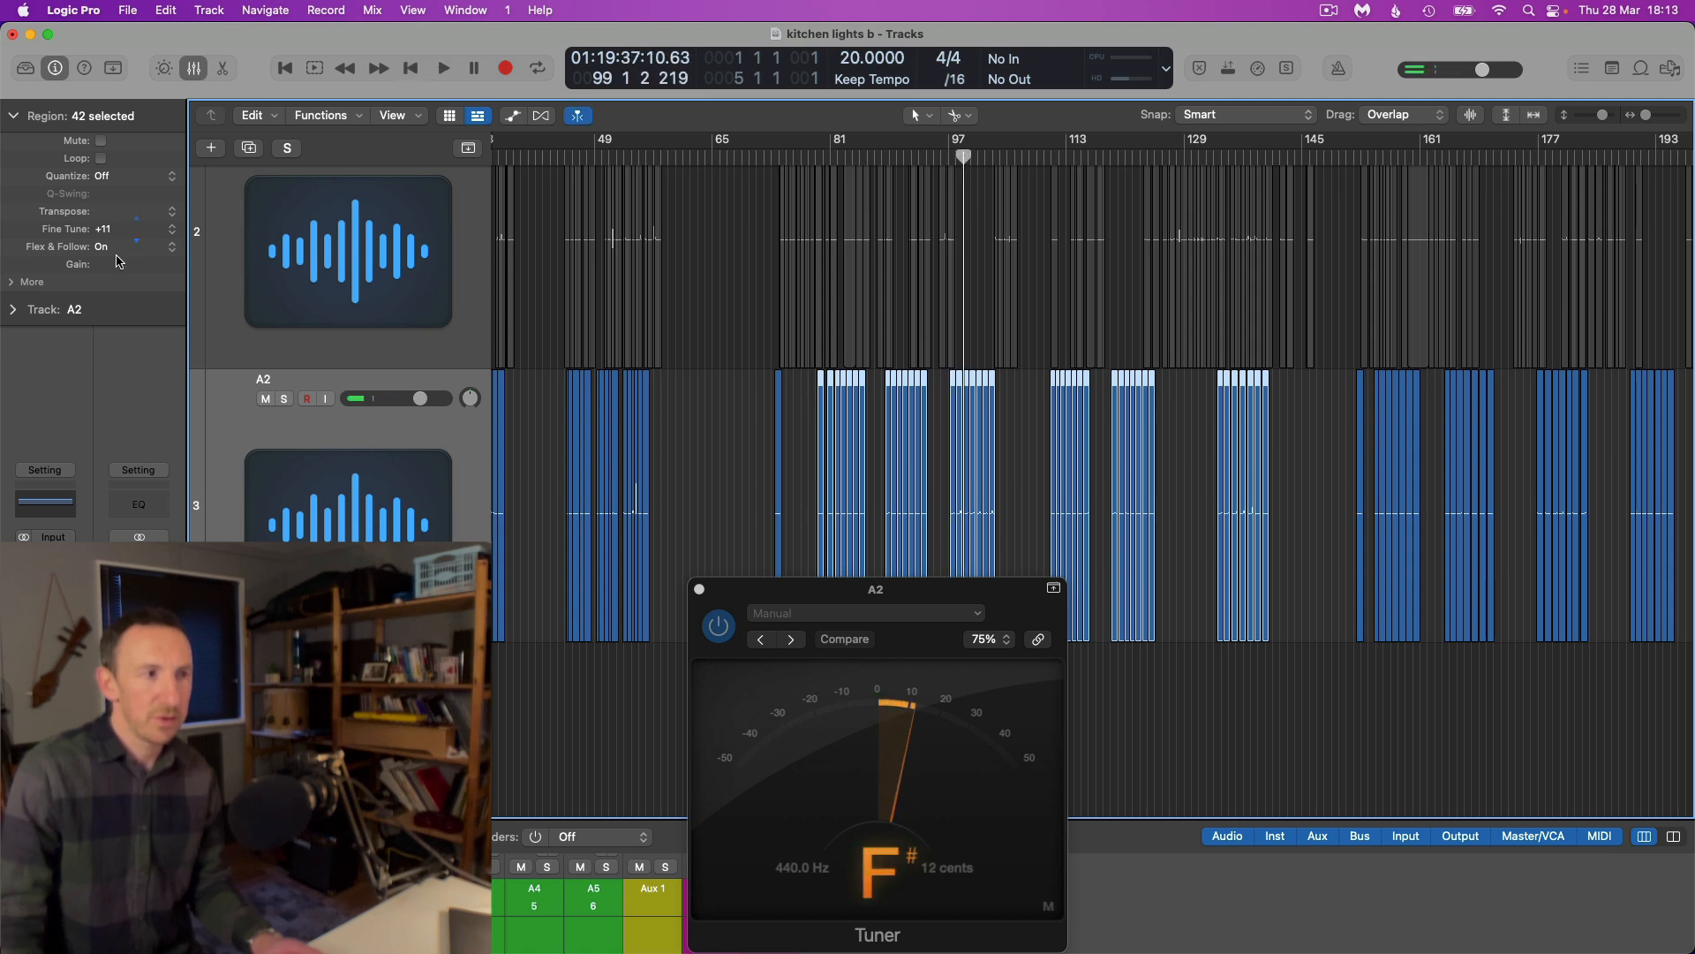
pyautogui.press('space')
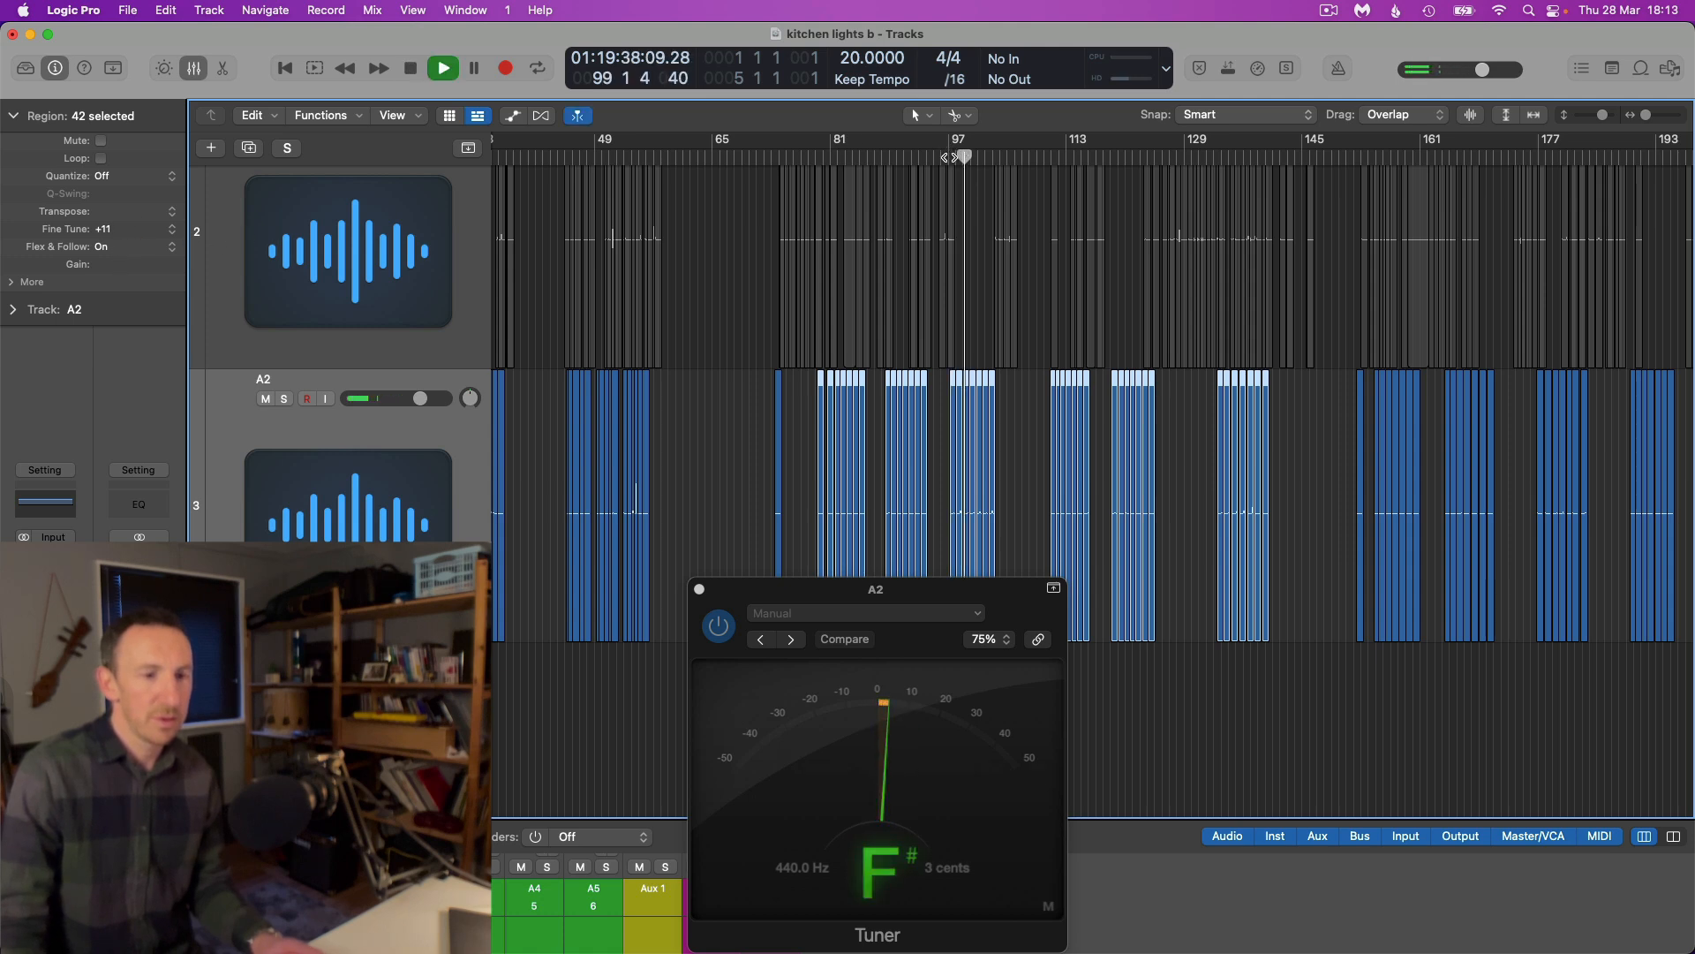
pyautogui.press('super+Right')
pyautogui.press('super+Right')
pyautogui.press('super+Right')
pyautogui.press('super+Right')
pyautogui.press('super+Right')
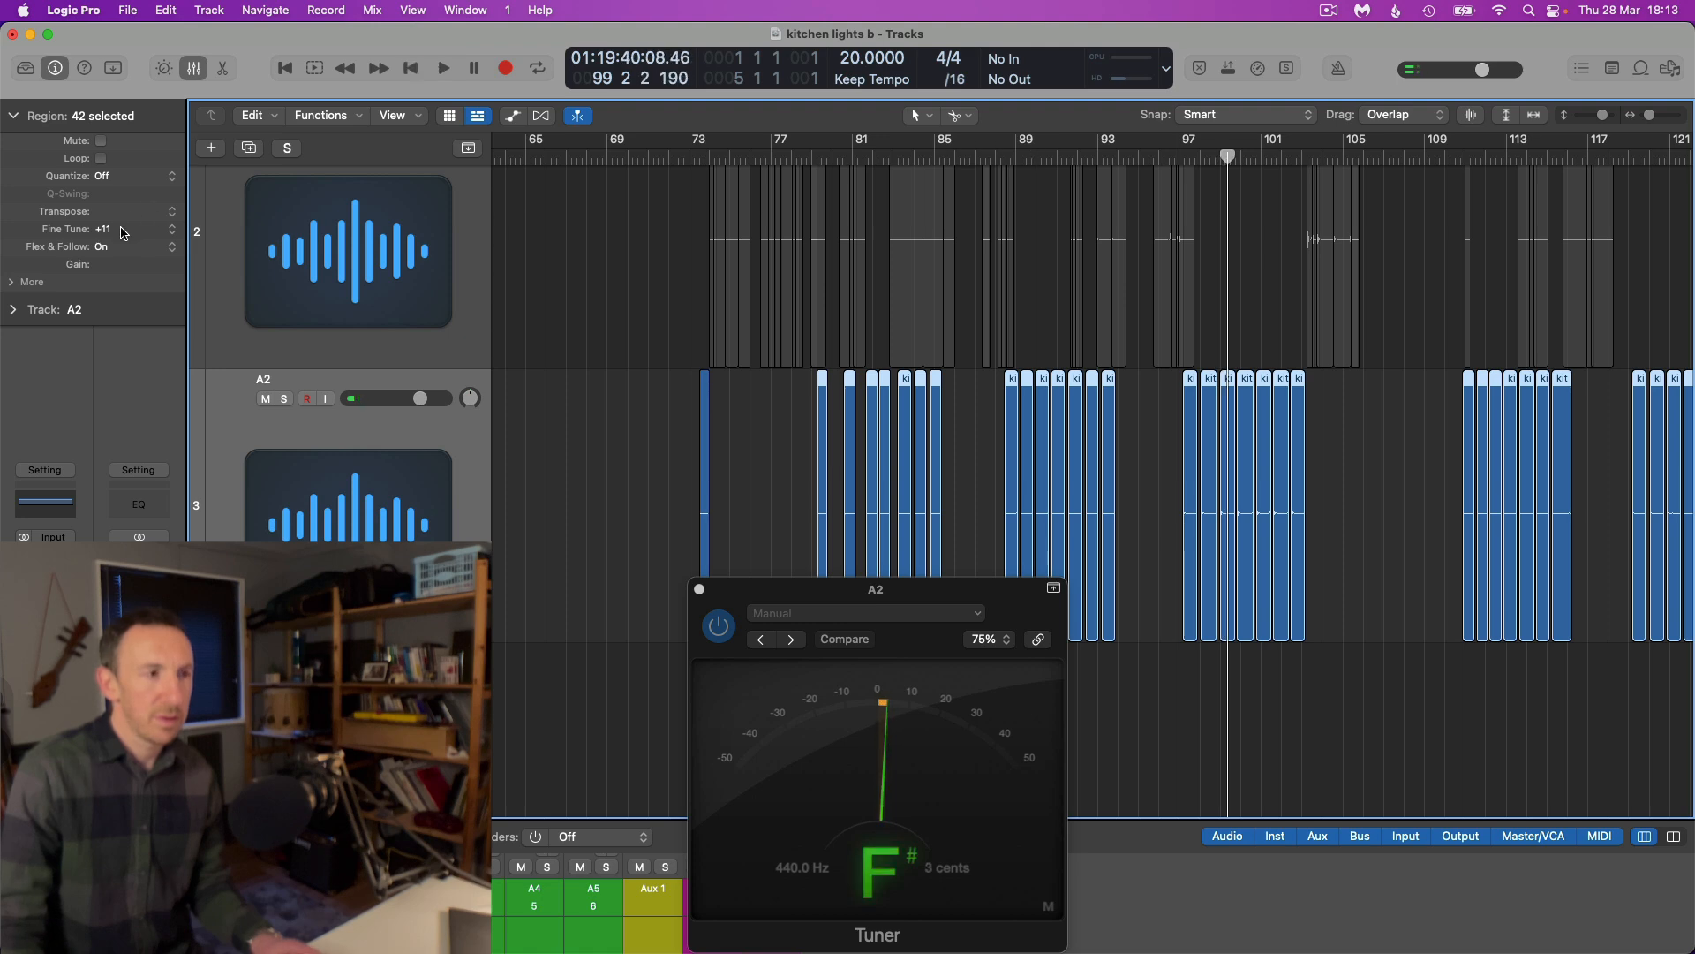
pyautogui.press('space')
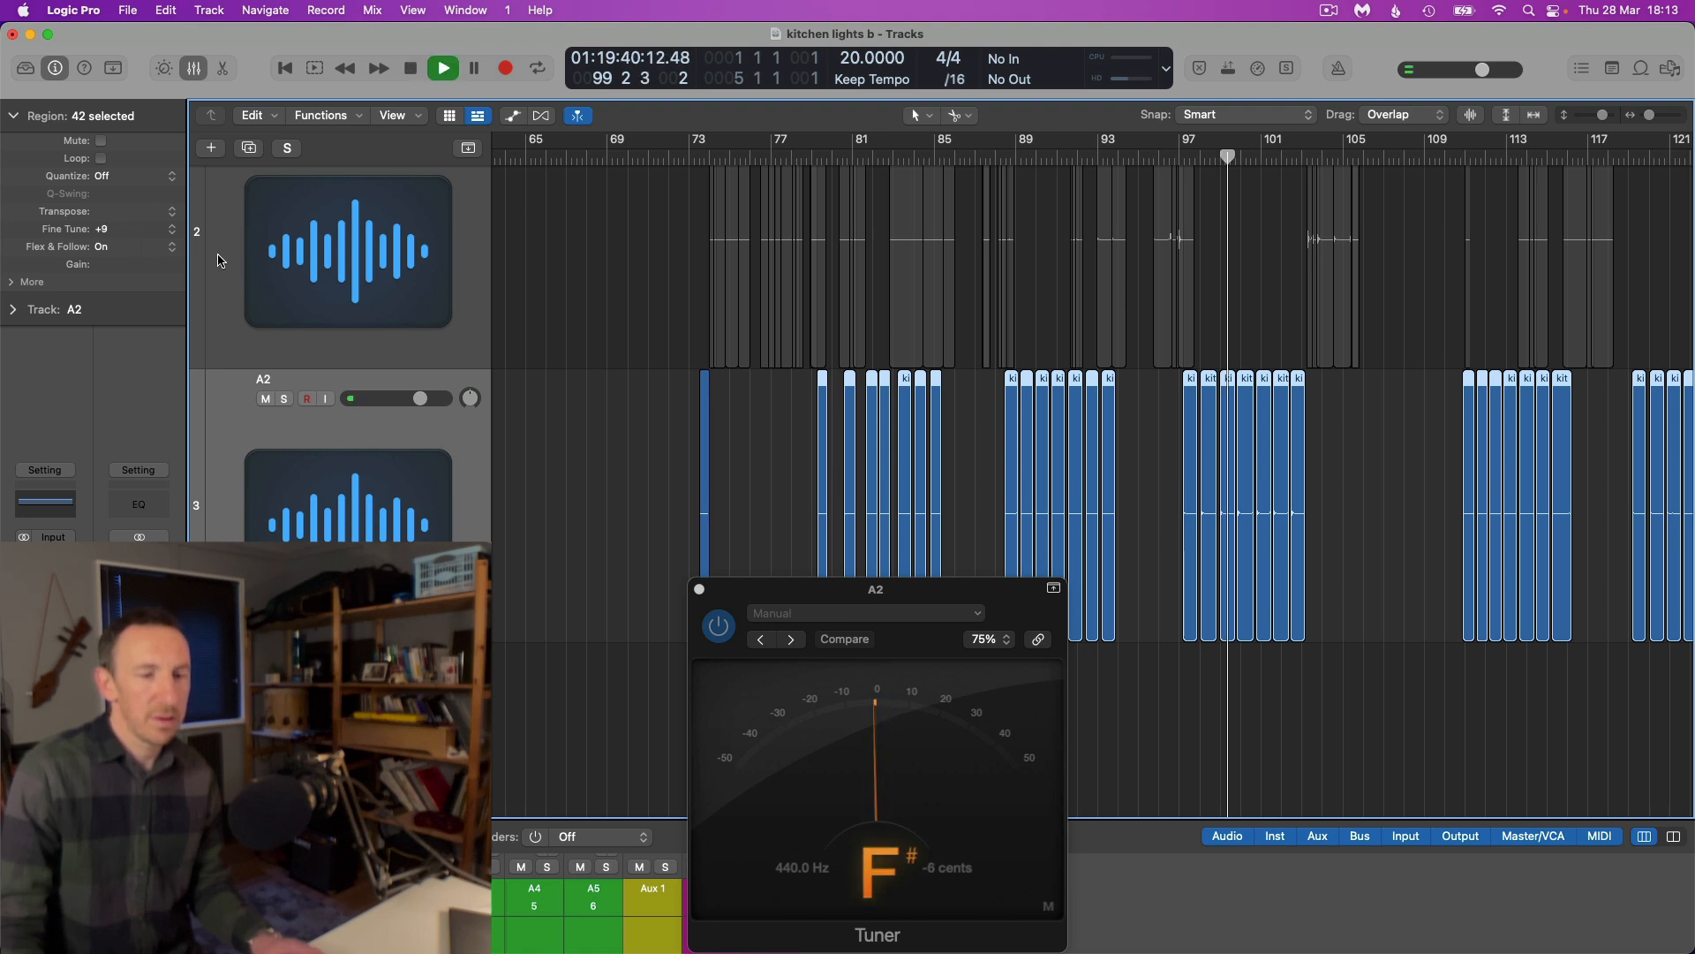
pyautogui.click(1215, 163)
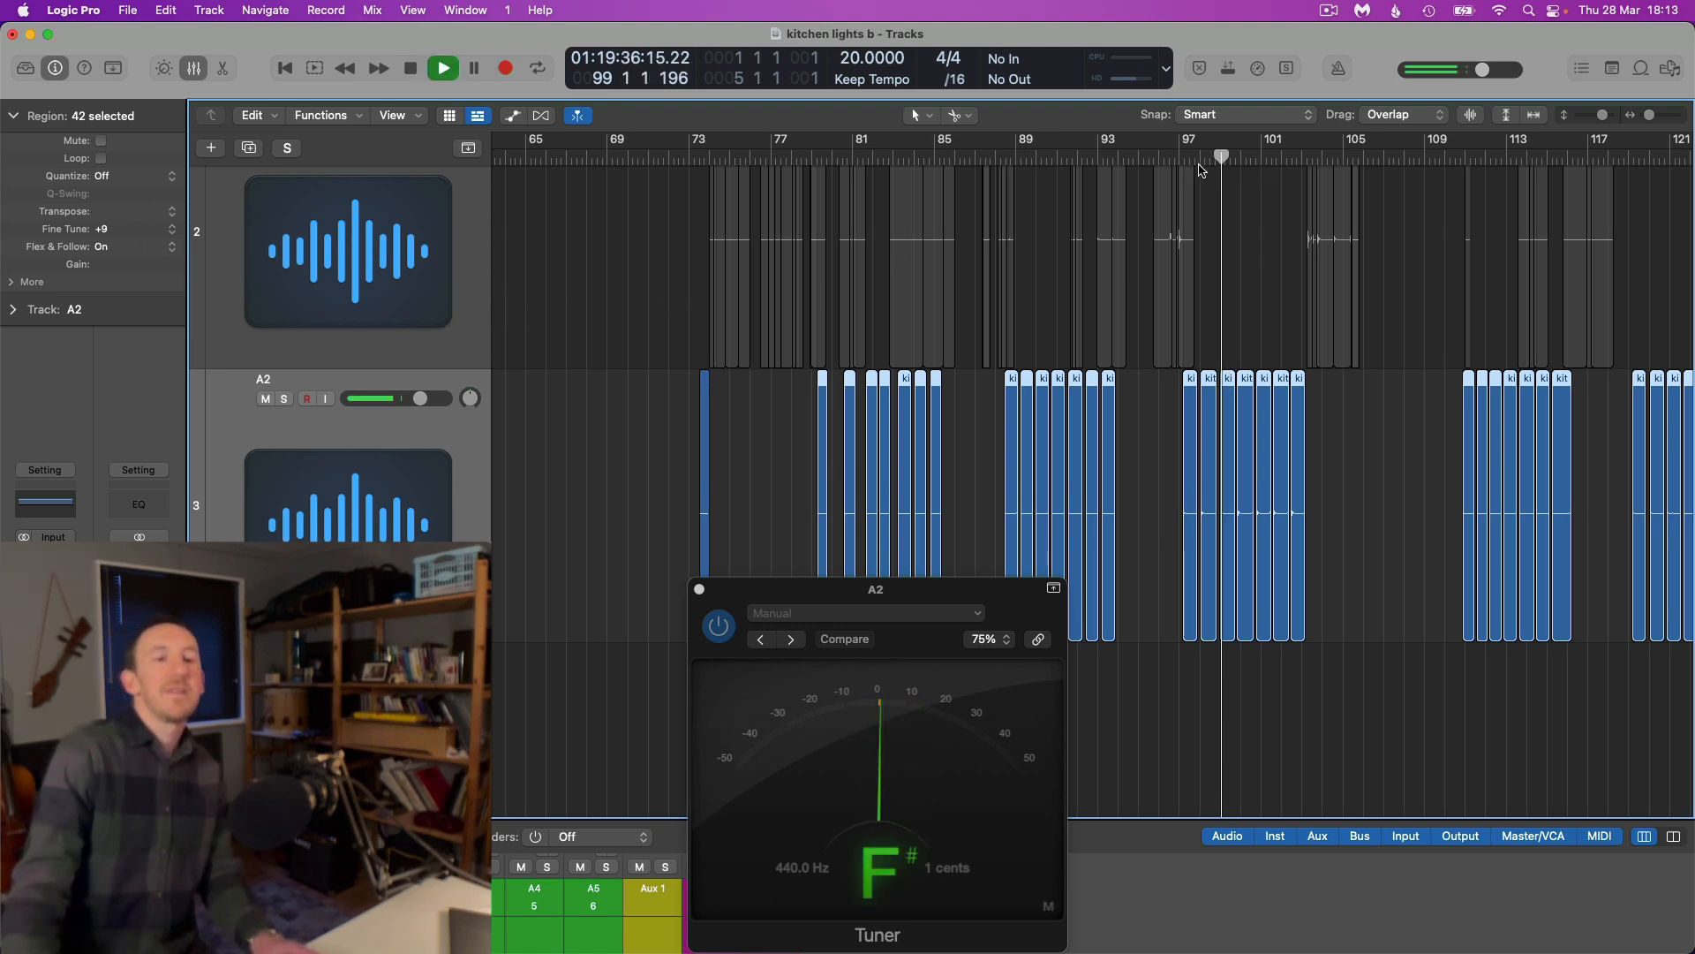
pyautogui.press('space')
# Play the A2 slices around bar 157 to check their pitch on the Tuner, then stop playback
pyautogui.hscroll(1, 1197, 328)
pyautogui.click(1197, 332)
pyautogui.press('z')
pyautogui.click(1267, 160)
pyautogui.press('space')
pyautogui.press('space')
pyautogui.scroll(8, 1264, 395)
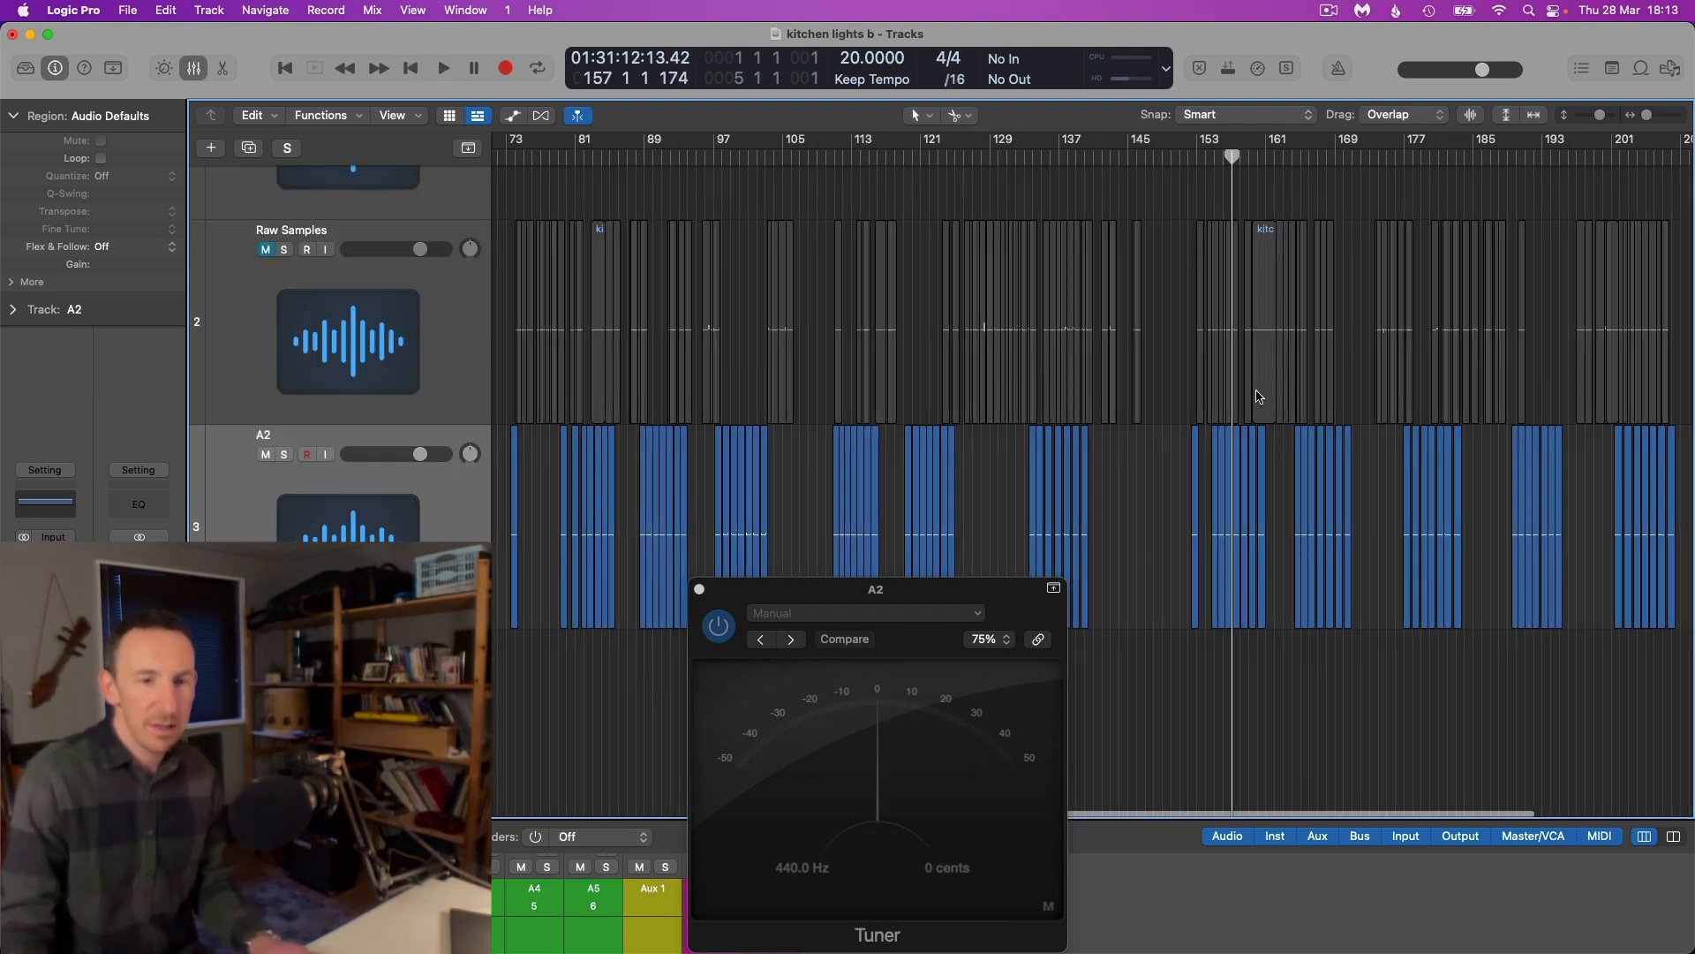
pyautogui.scroll(2, 1252, 345)
pyautogui.press('space')
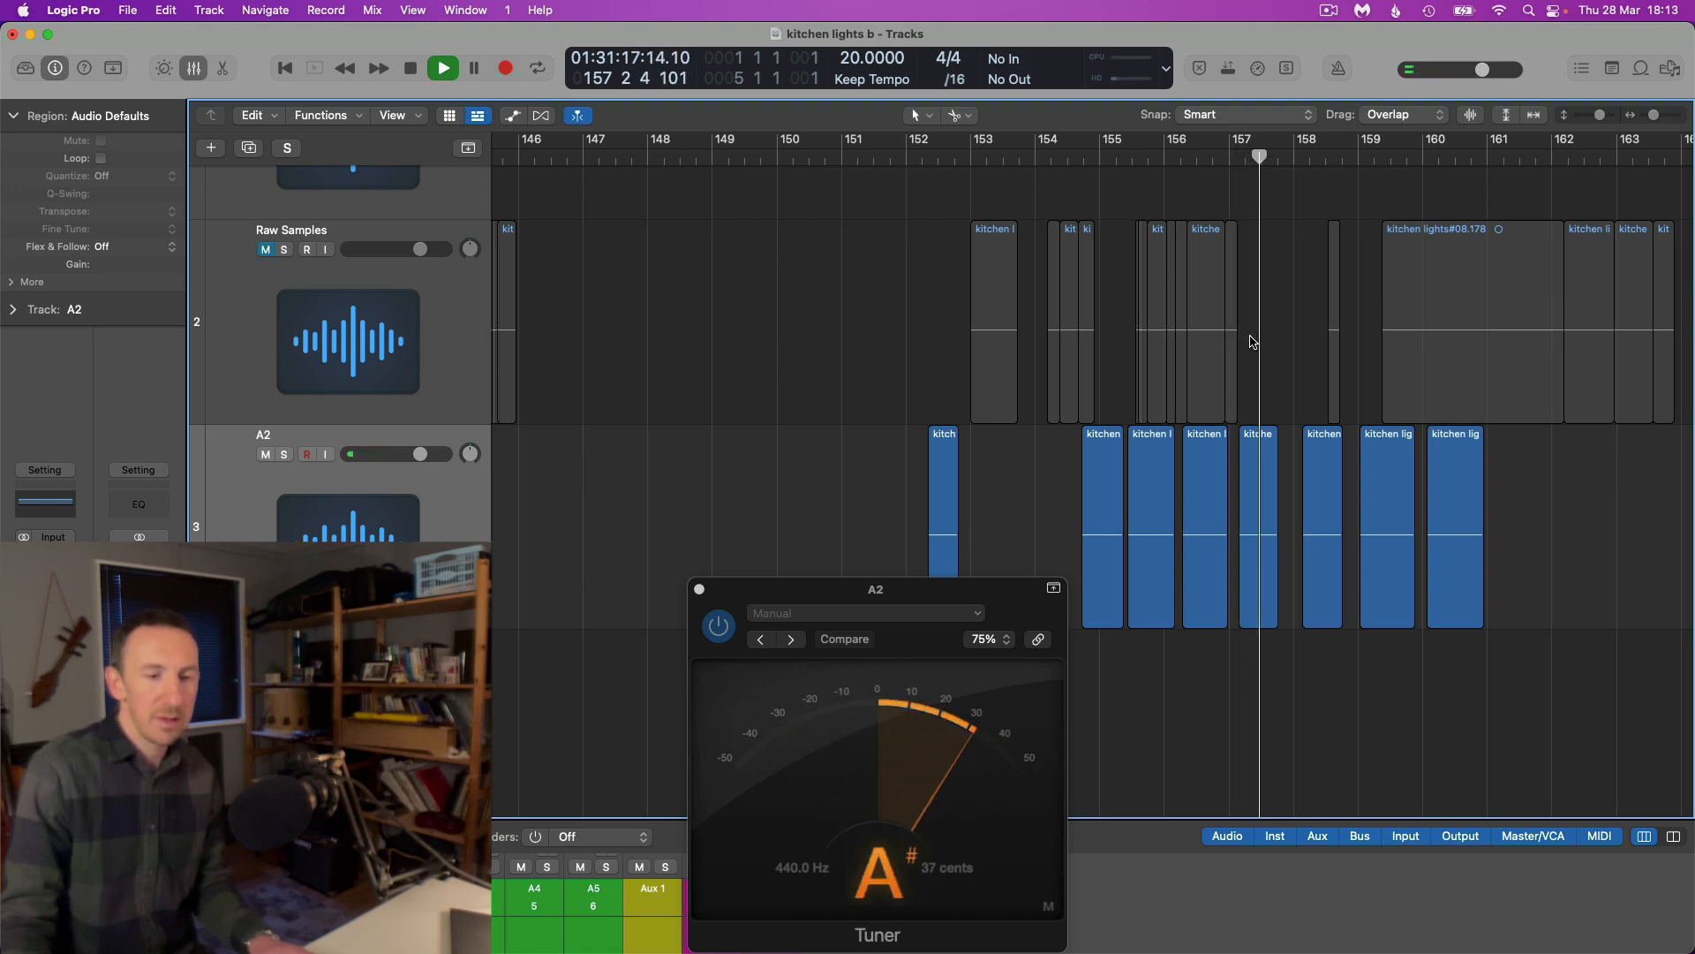
pyautogui.press('space')
# Select the A2 slices from about bar 154 to bar 217, set their Fine Tune to +25 and play them from bar 159
pyautogui.click(1360, 159)
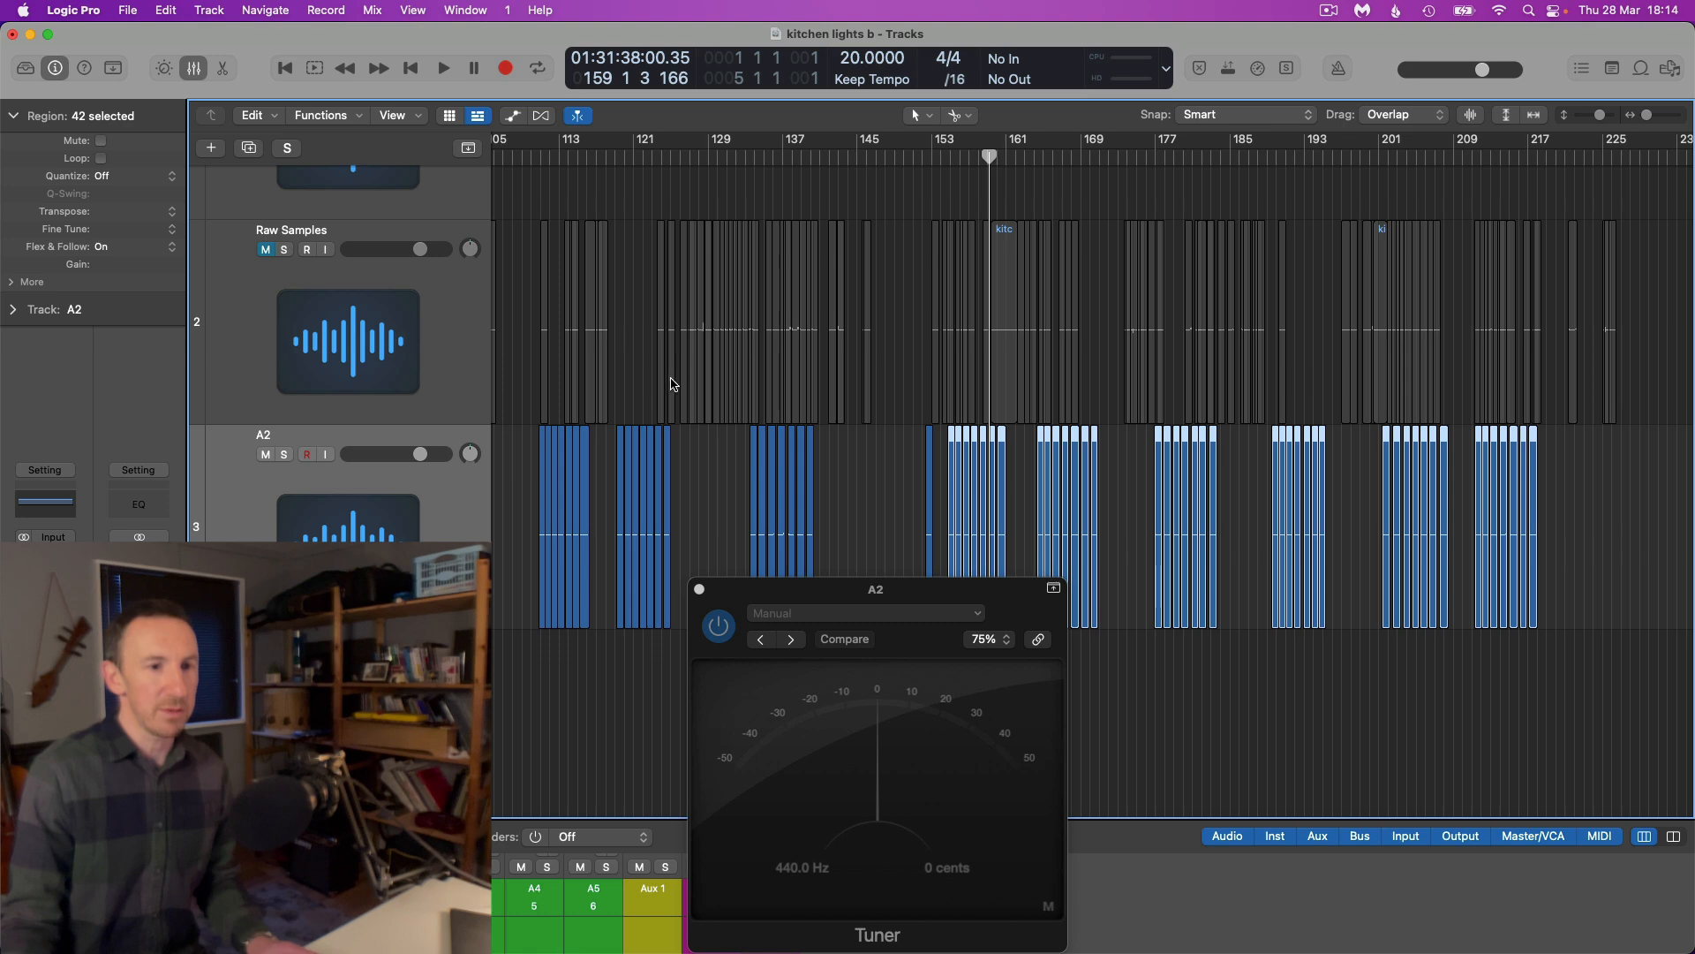
pyautogui.scroll(5, 740, 392)
pyautogui.hscroll(4, 745, 397)
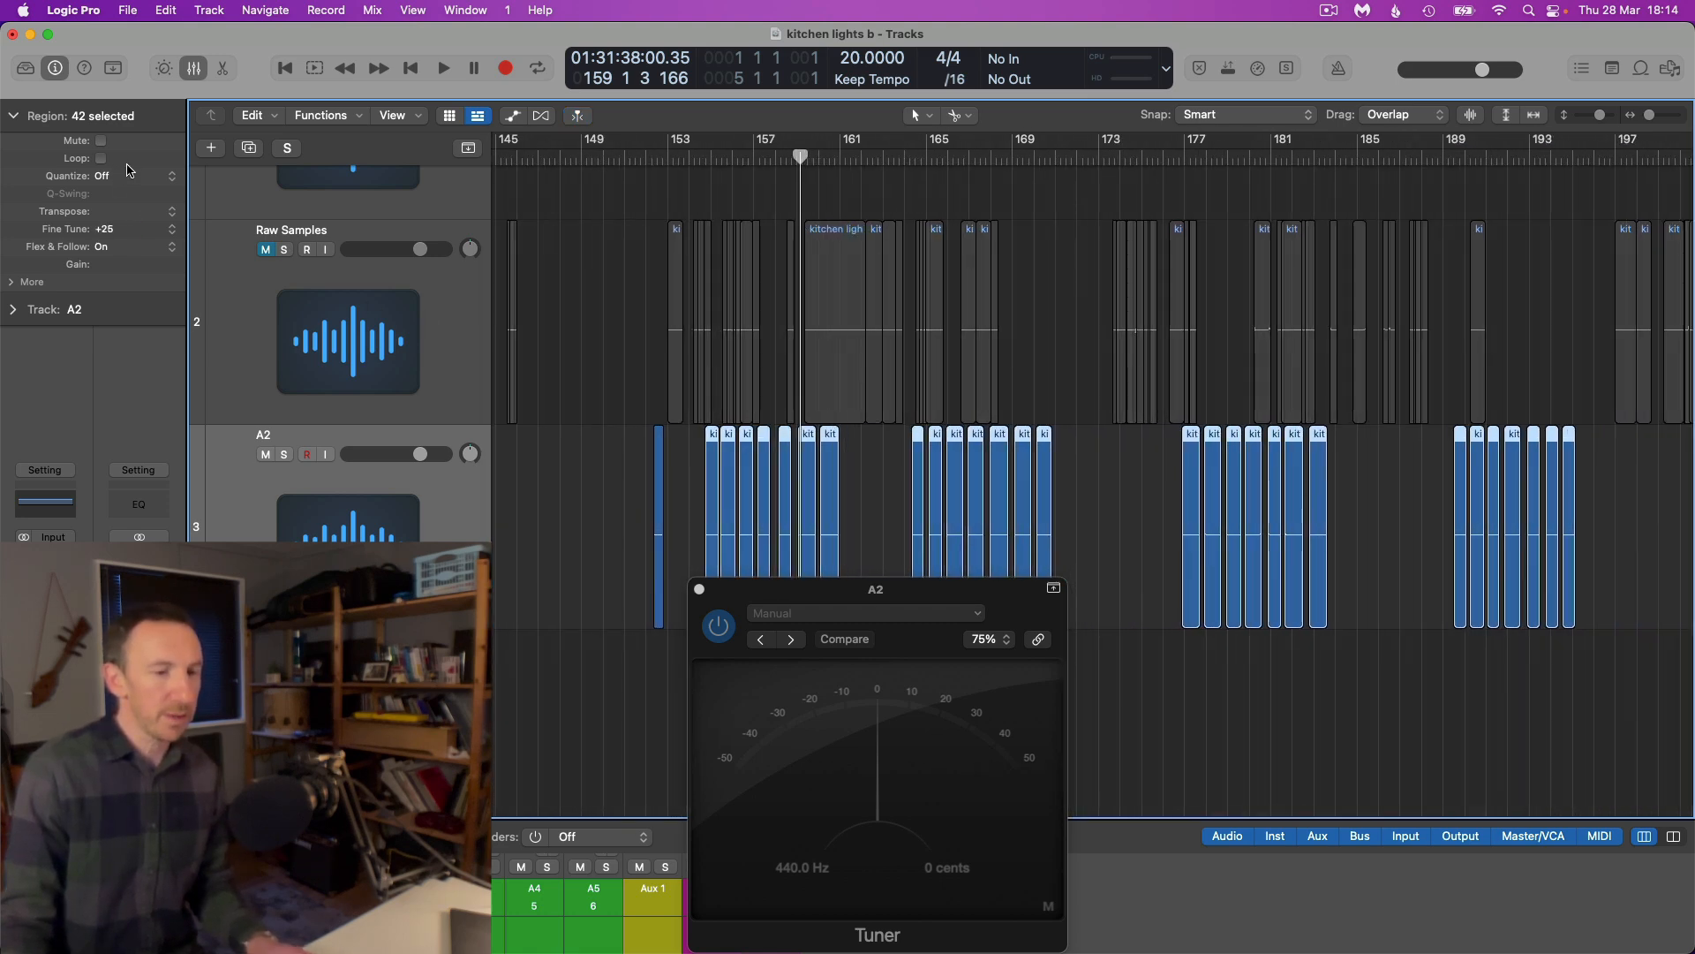
pyautogui.press('space')
pyautogui.press('space')
pyautogui.scroll(8, 737, 213)
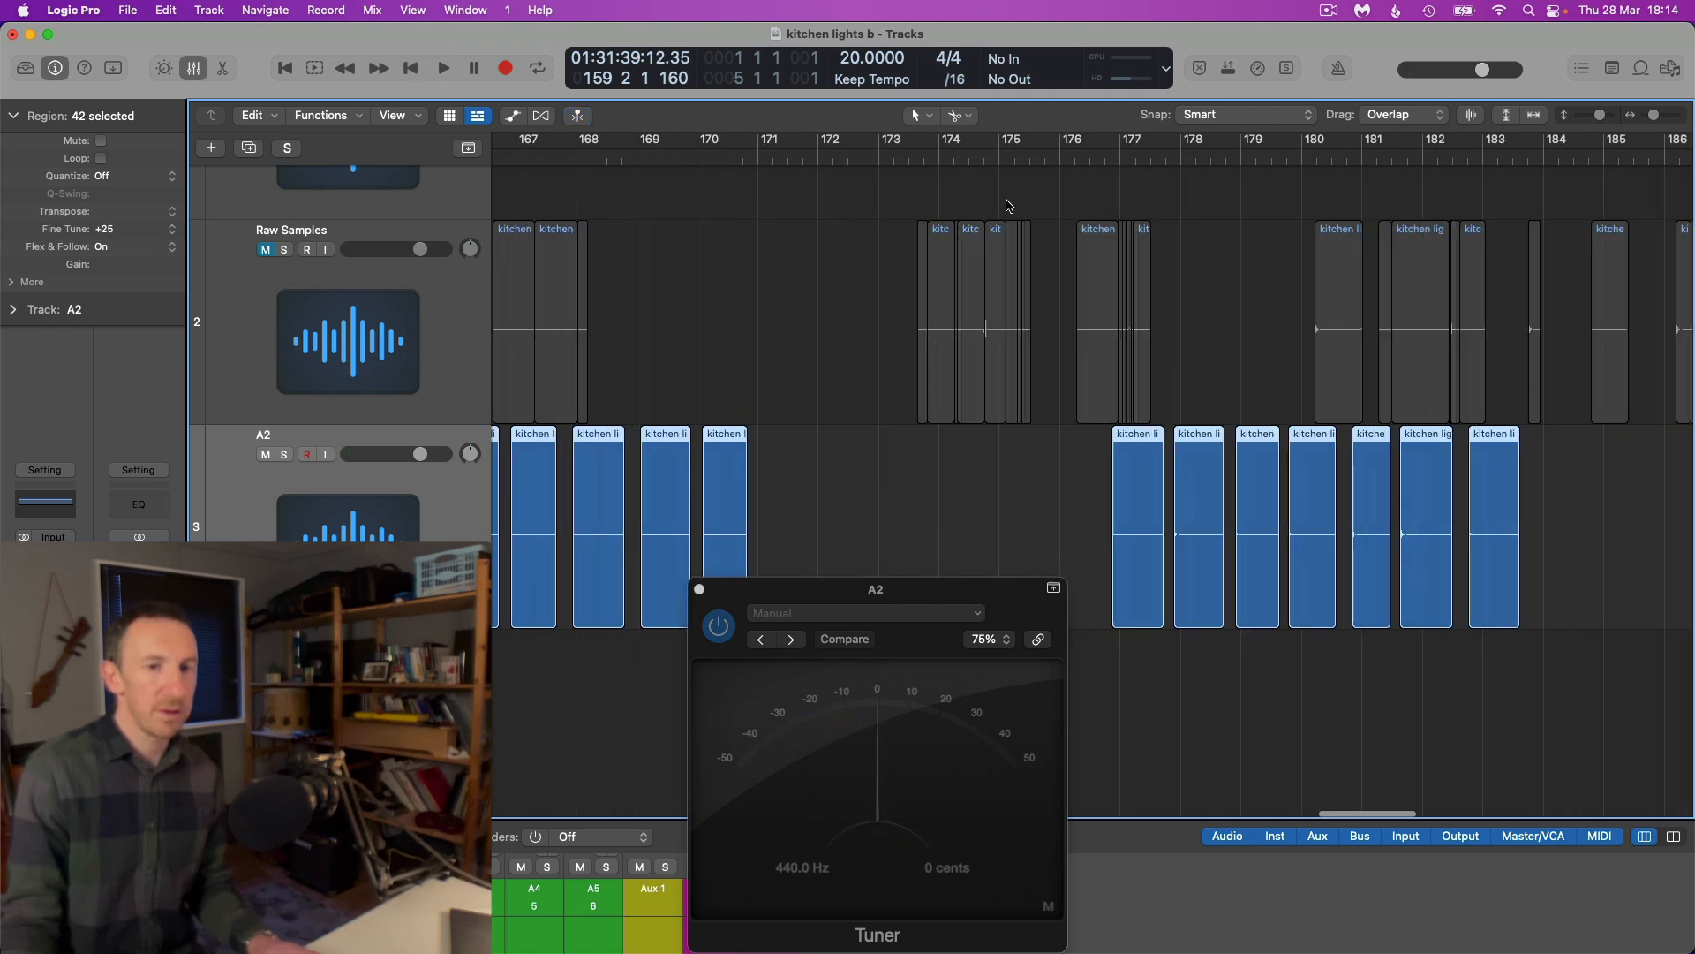
# Set the selected slices' Fine Tune to +20, replaying them from around bars 181 and 179 to check the pitch on the Tuner
pyautogui.click(993, 161)
pyautogui.press('space')
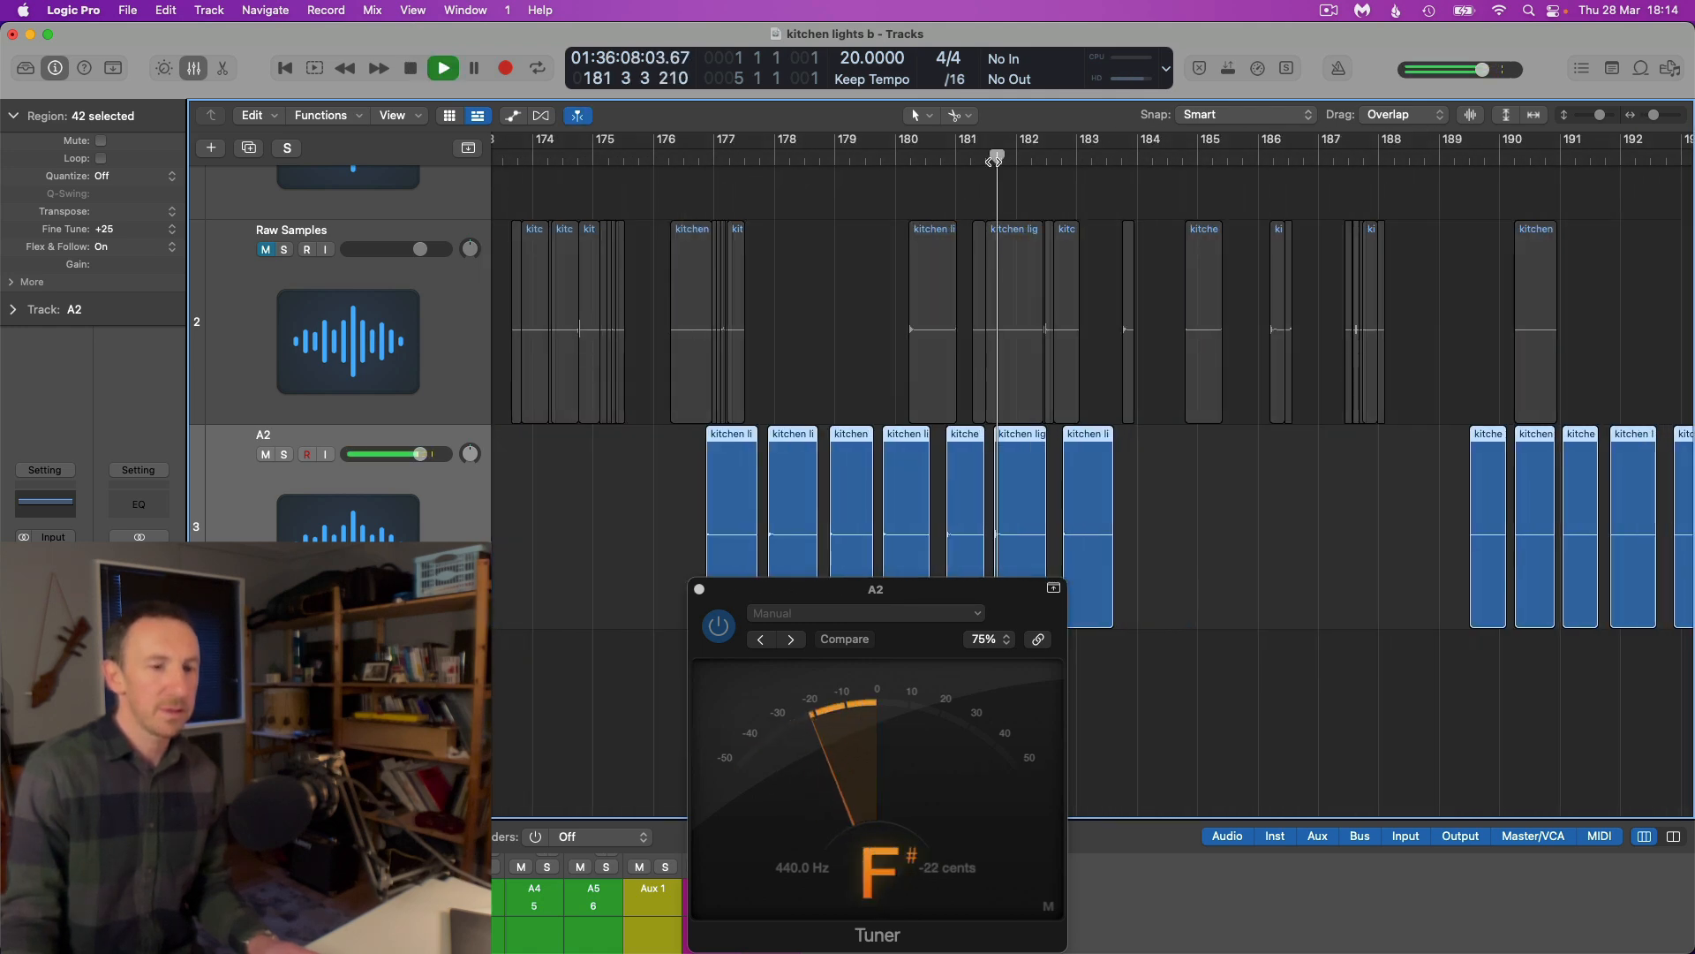
pyautogui.press('space')
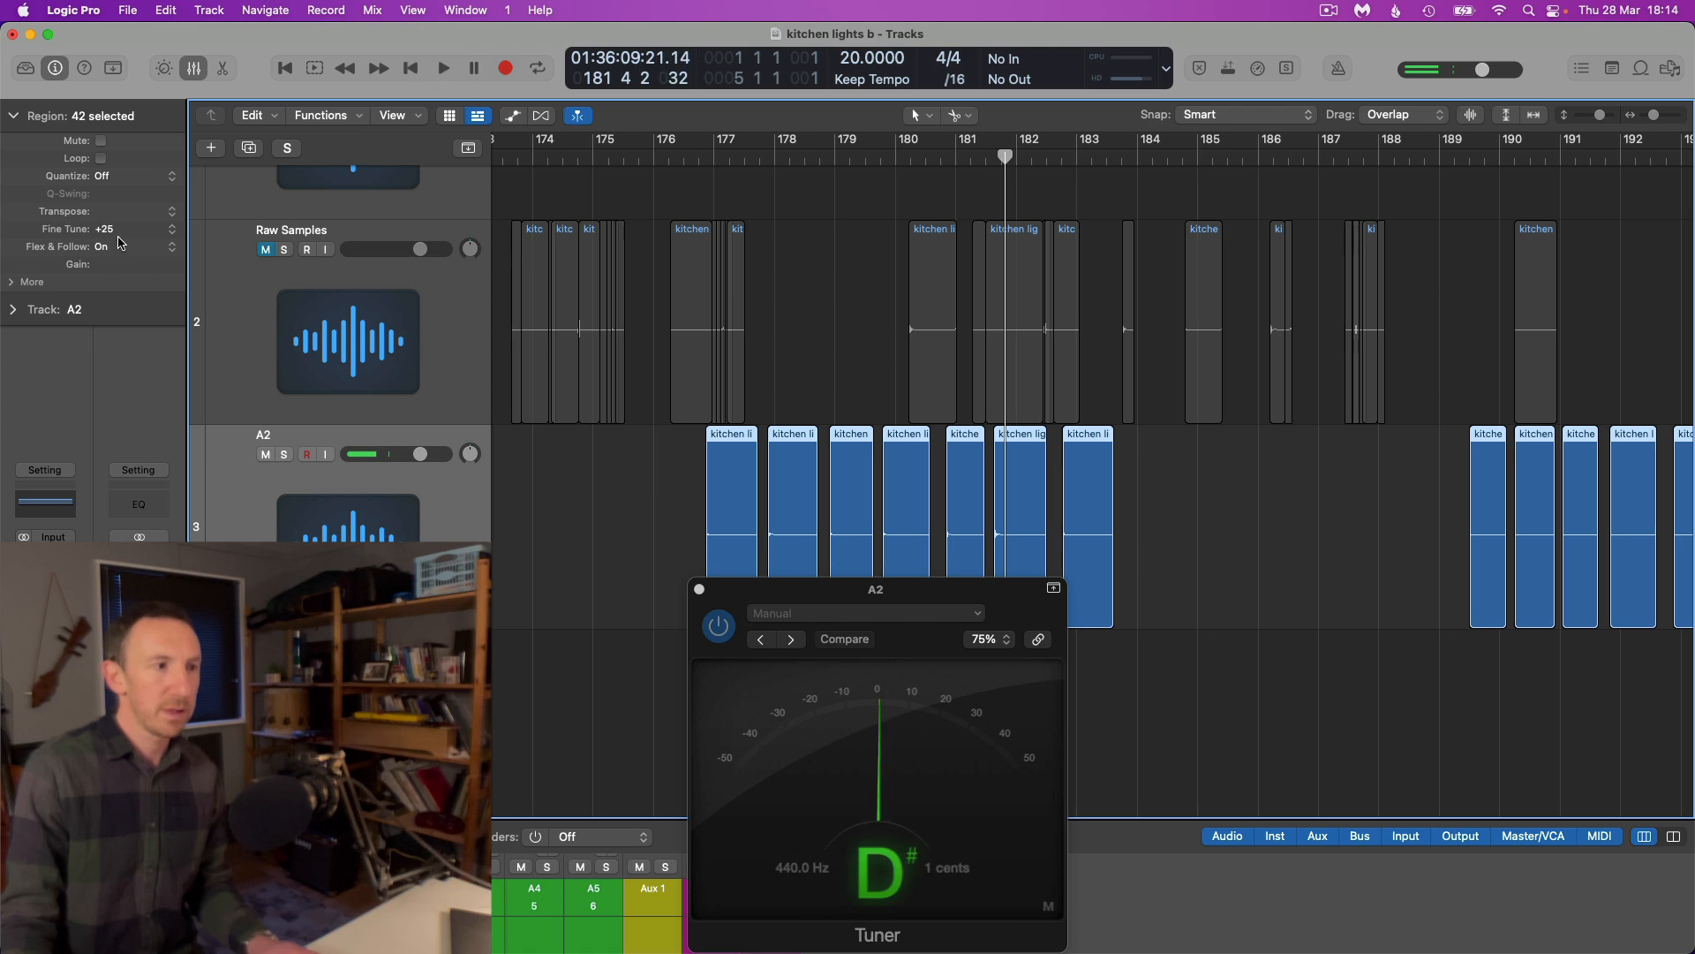
pyautogui.click(989, 157)
pyautogui.press('space')
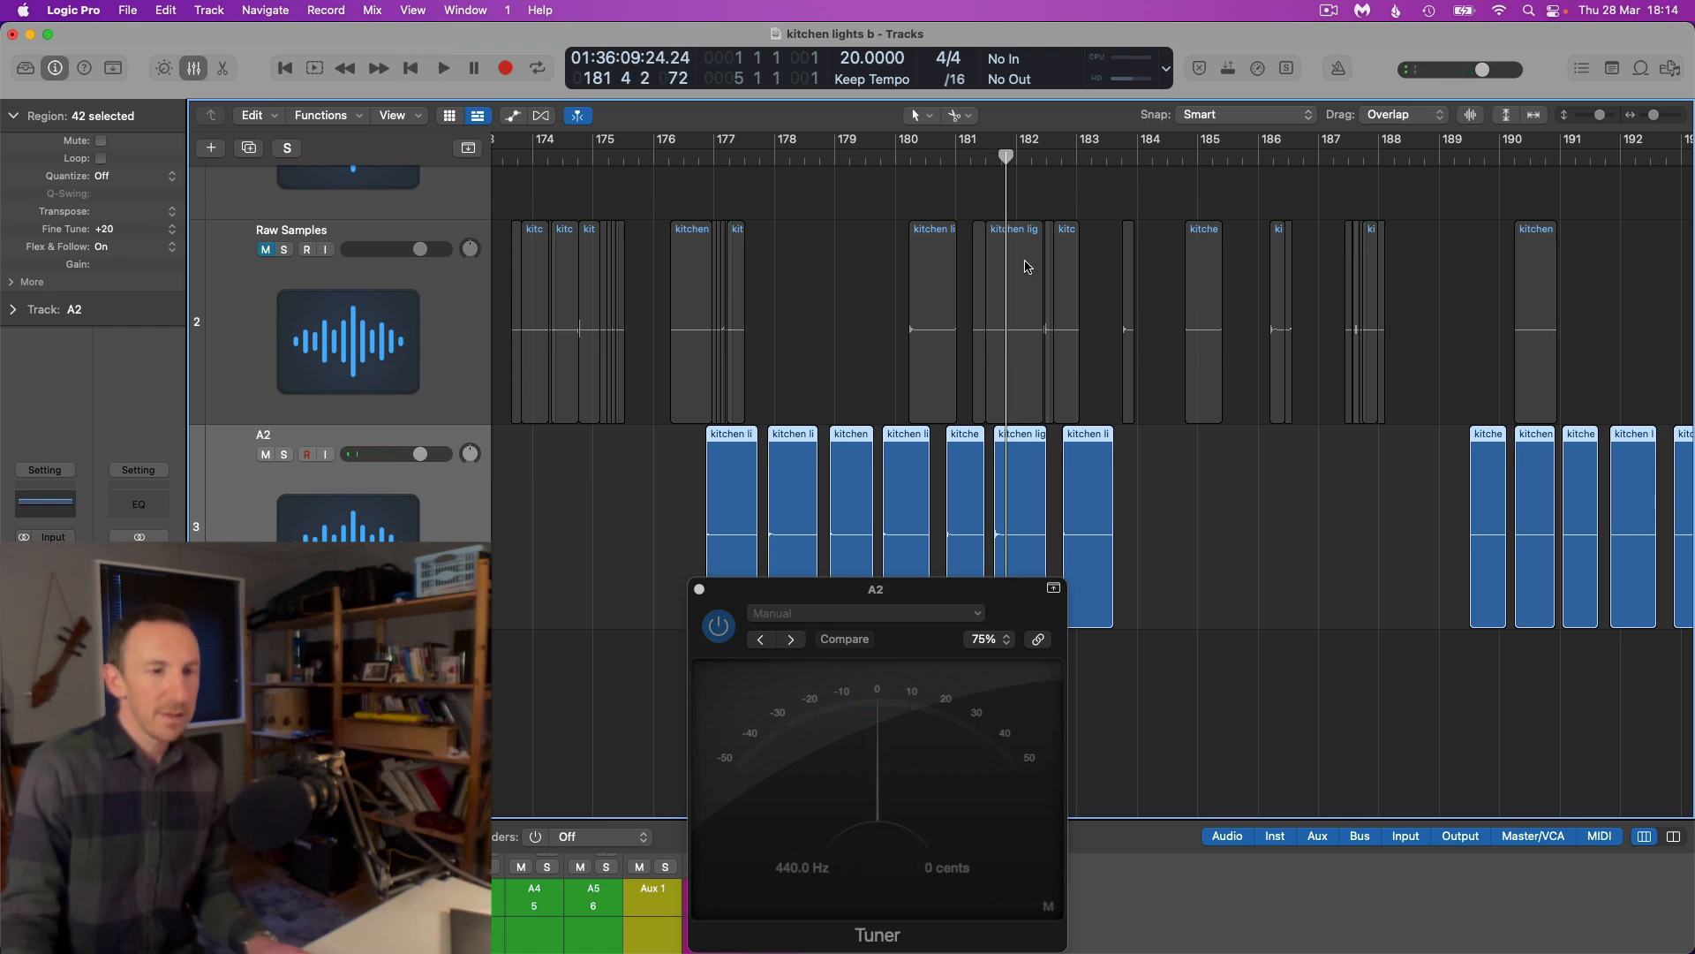
pyautogui.click(848, 177)
pyautogui.press('space')
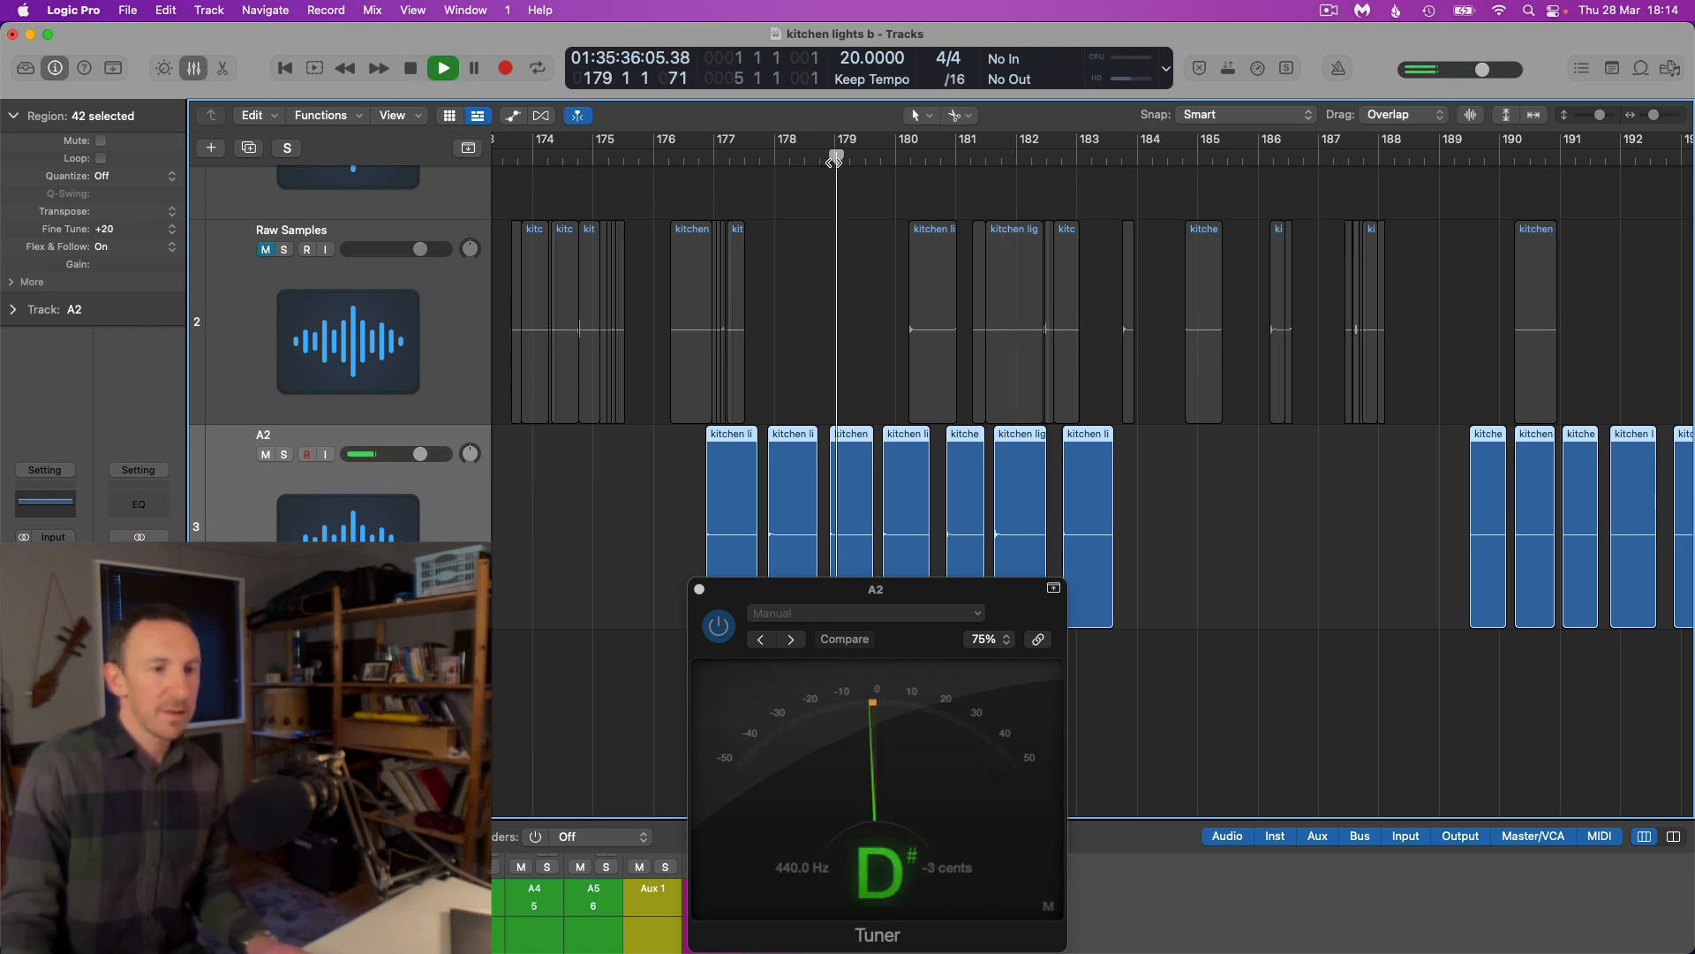
pyautogui.press('space')
# Deselect the slices and examine the waveform at the start of the kitchen lights#08.59 slice on track A2
pyautogui.scroll(-10, 938, 358)
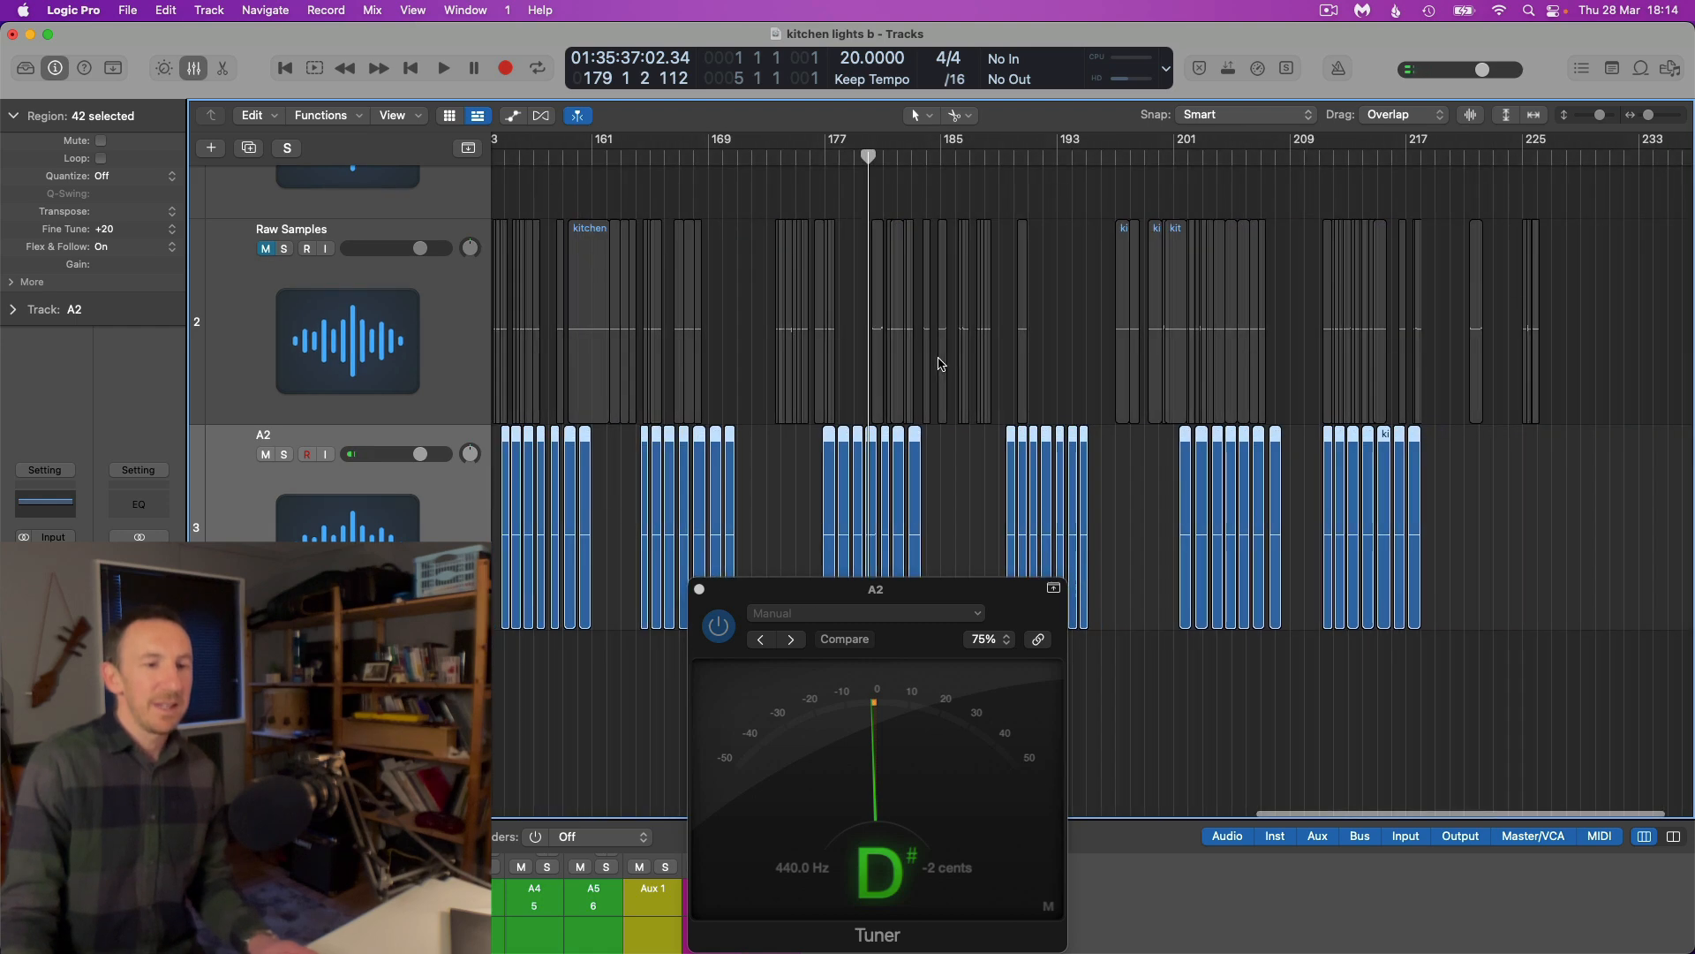
pyautogui.scroll(-3, 942, 357)
pyautogui.scroll(-3, 942, 359)
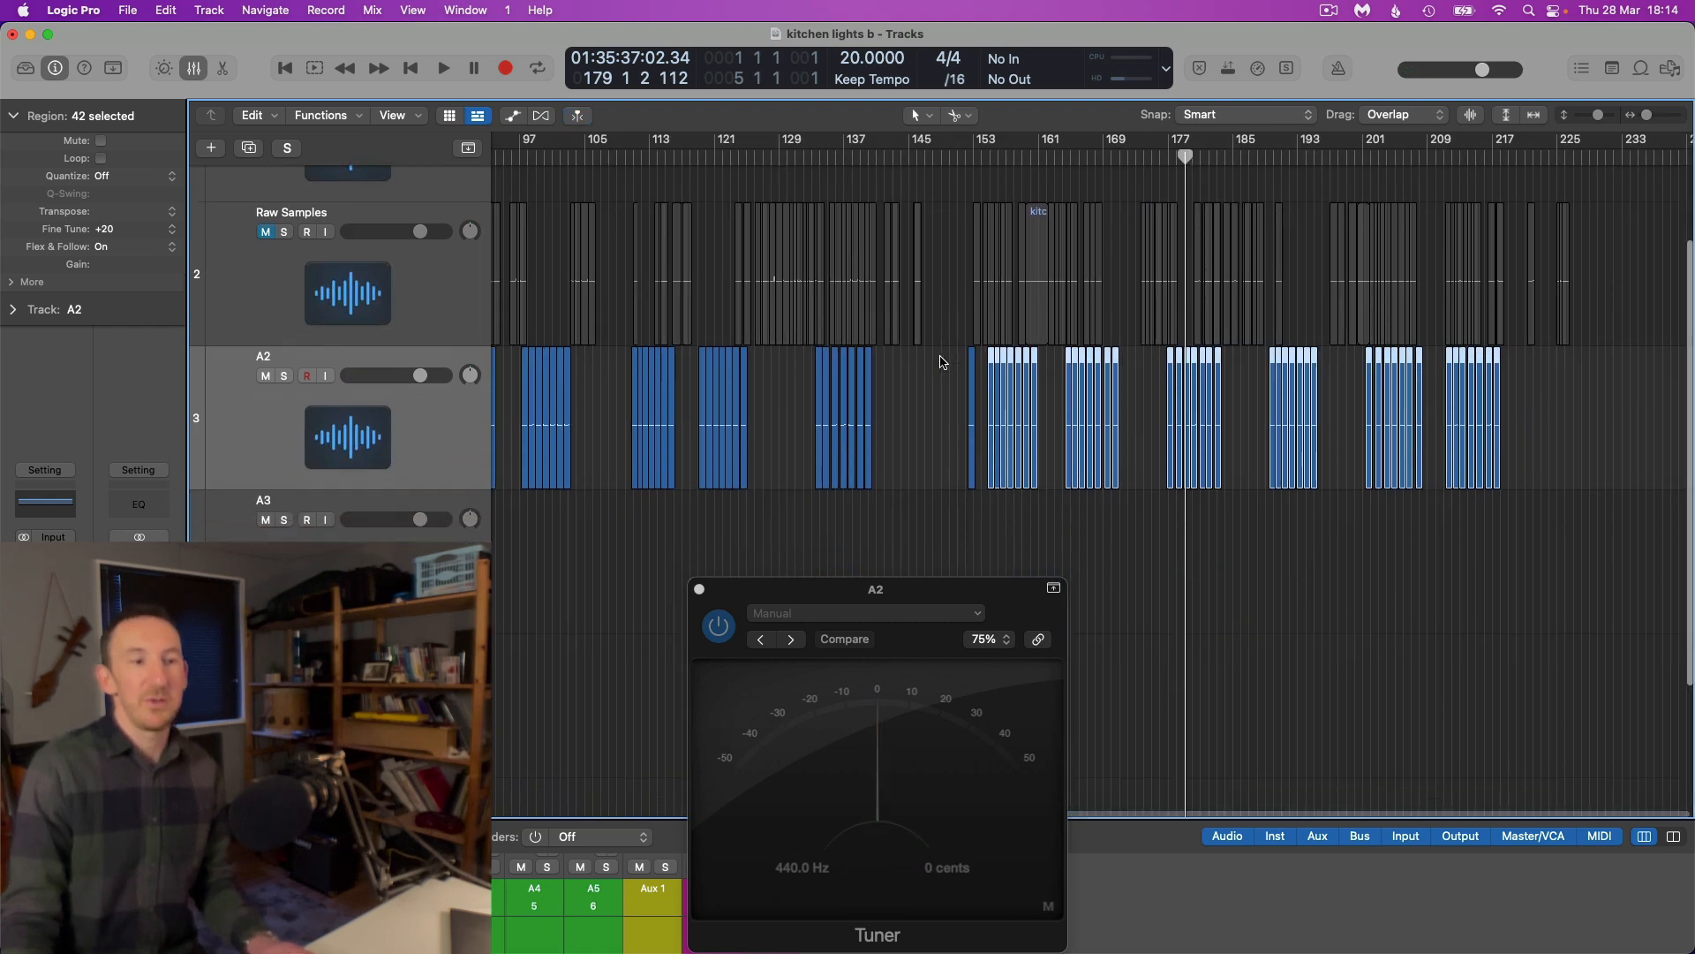
pyautogui.click(904, 498)
pyautogui.scroll(10, 905, 494)
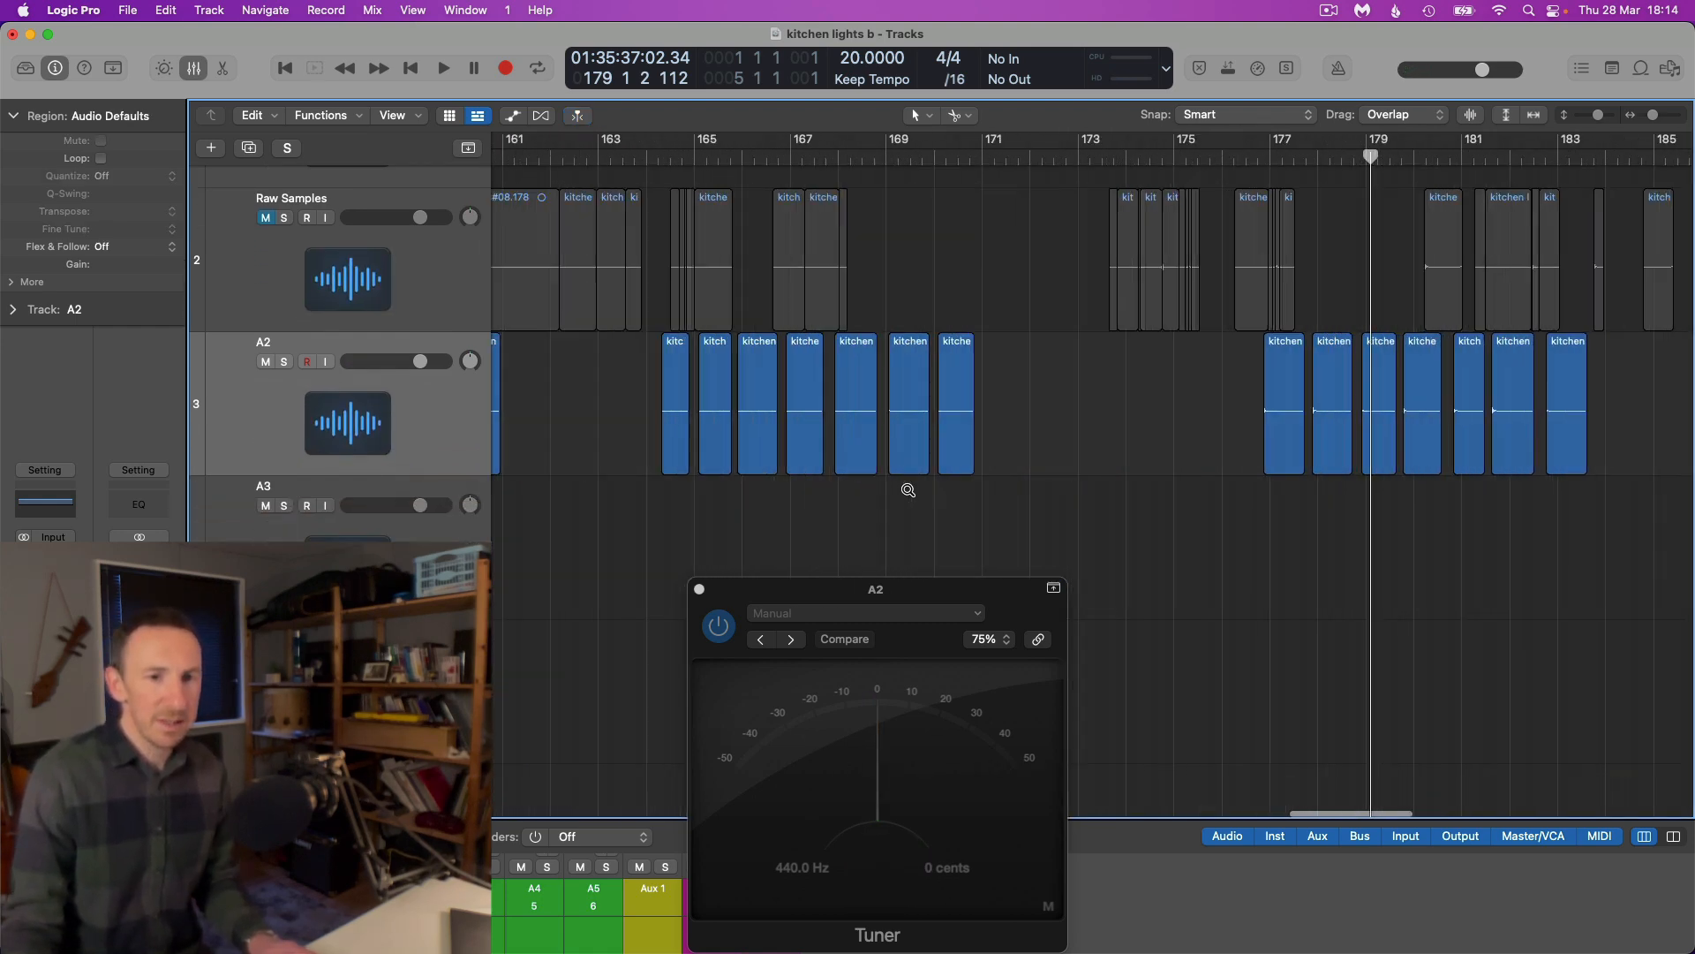
pyautogui.scroll(4, 1125, 415)
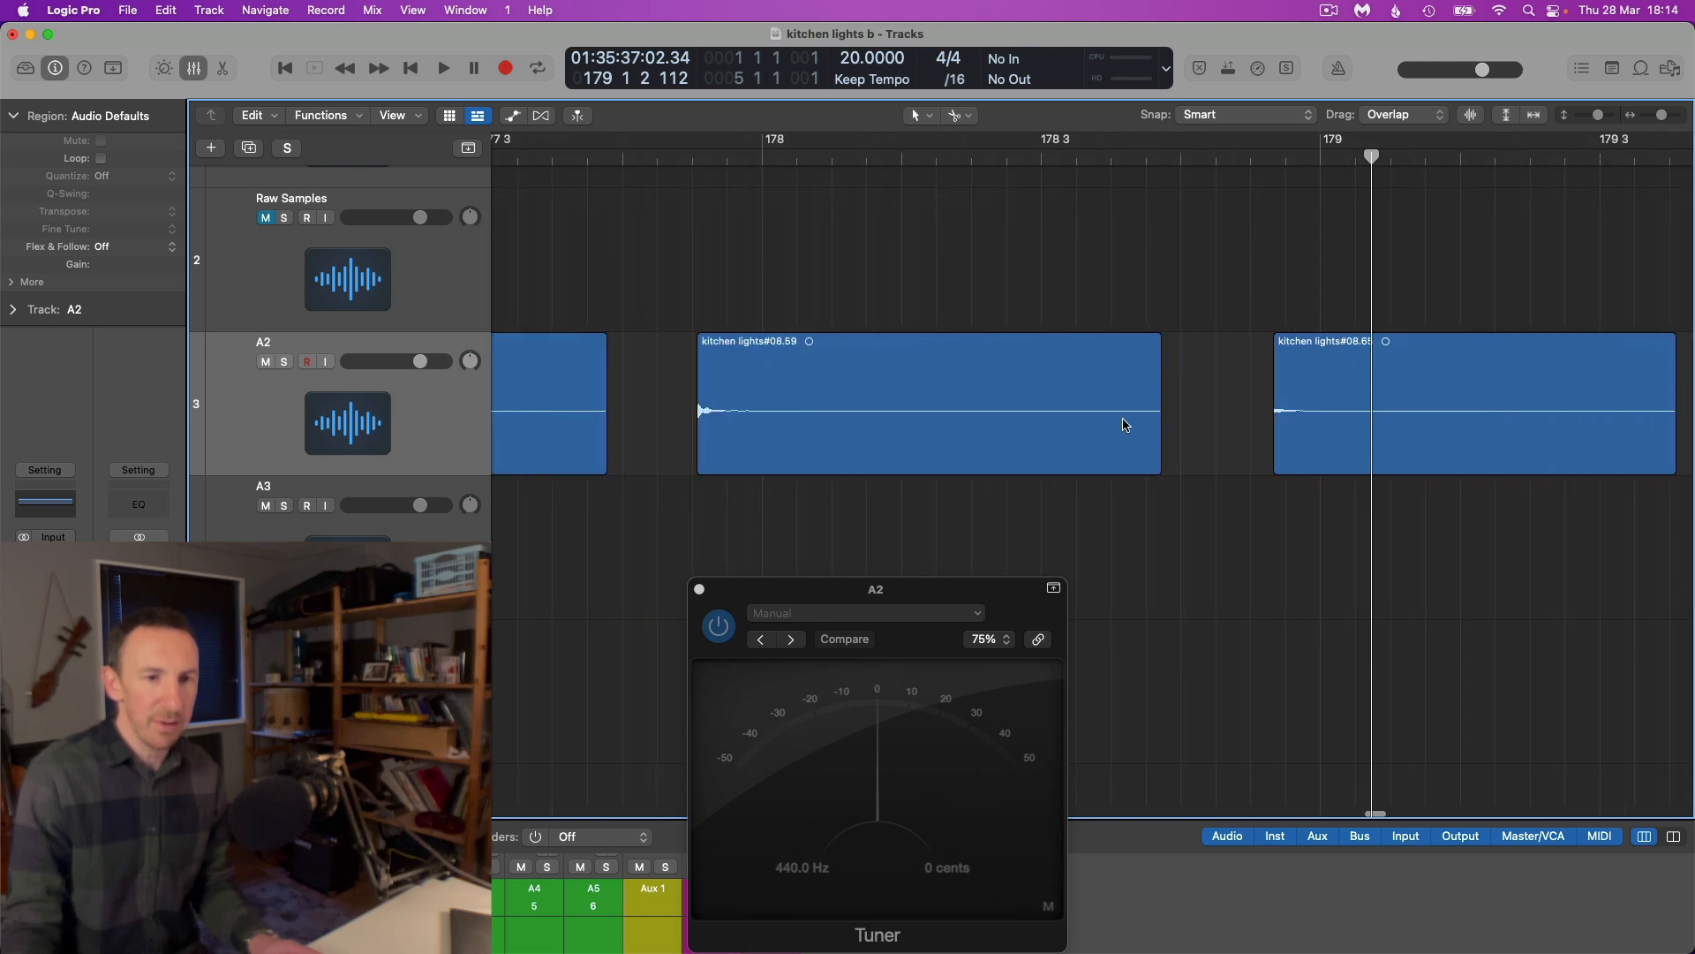
pyautogui.scroll(2, 681, 396)
pyautogui.click(680, 393)
pyautogui.scroll(6, 680, 388)
pyautogui.scroll(4, 680, 389)
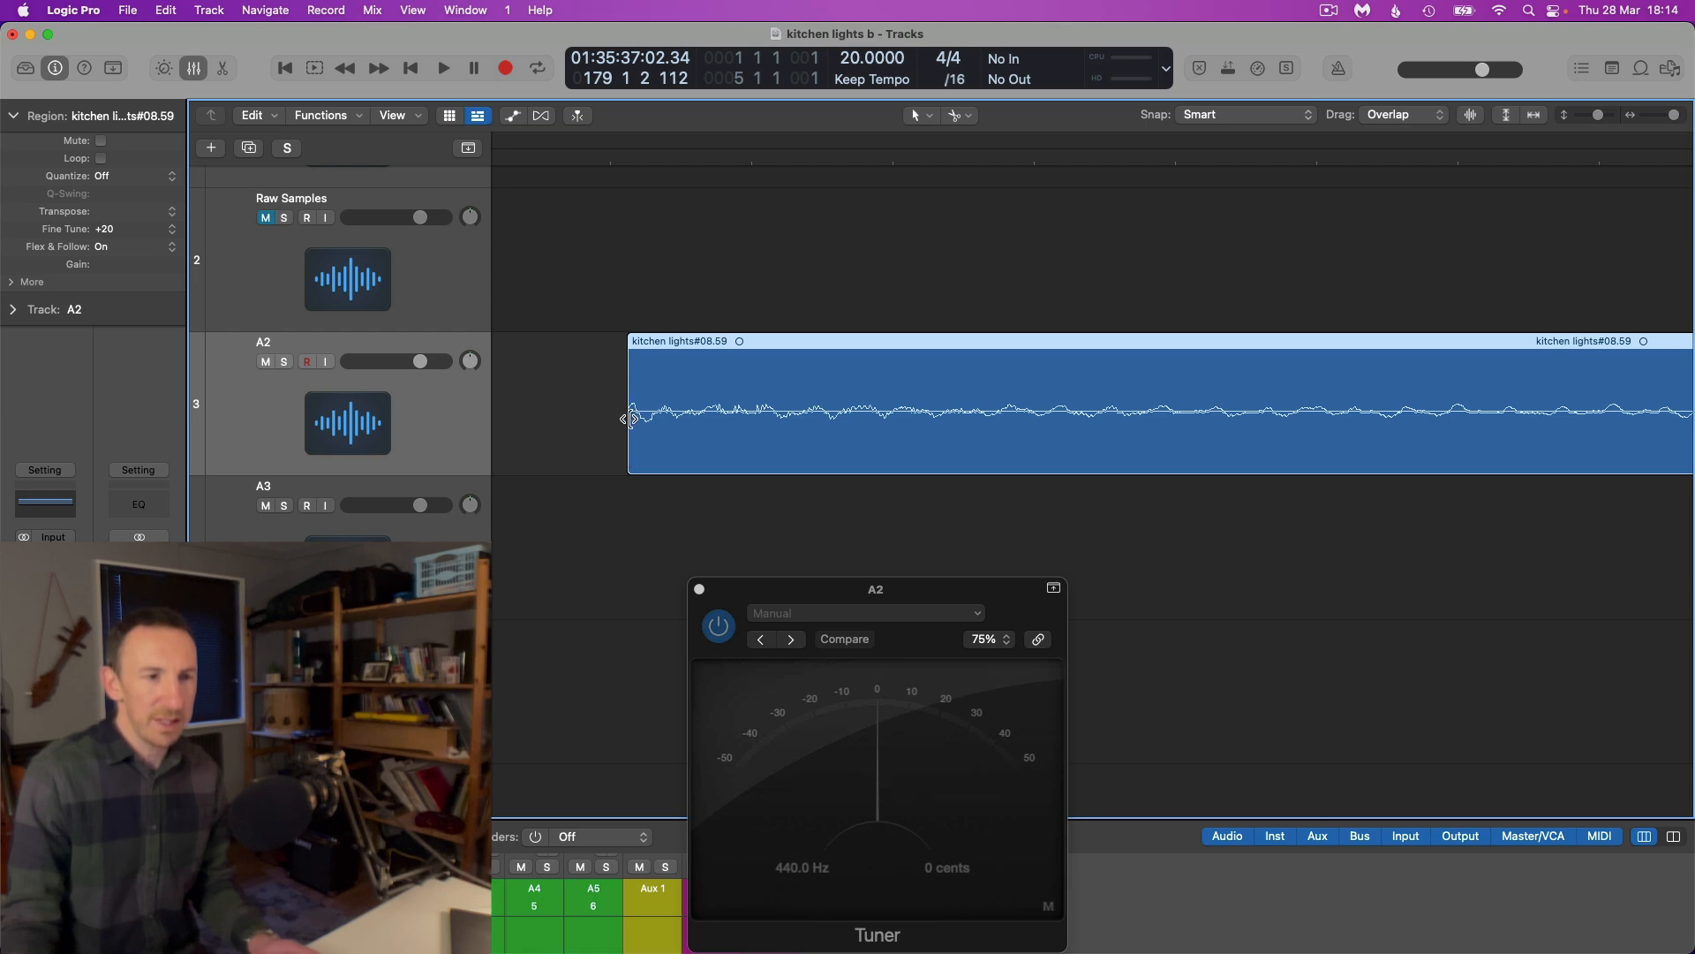
pyautogui.scroll(-15, 662, 424)
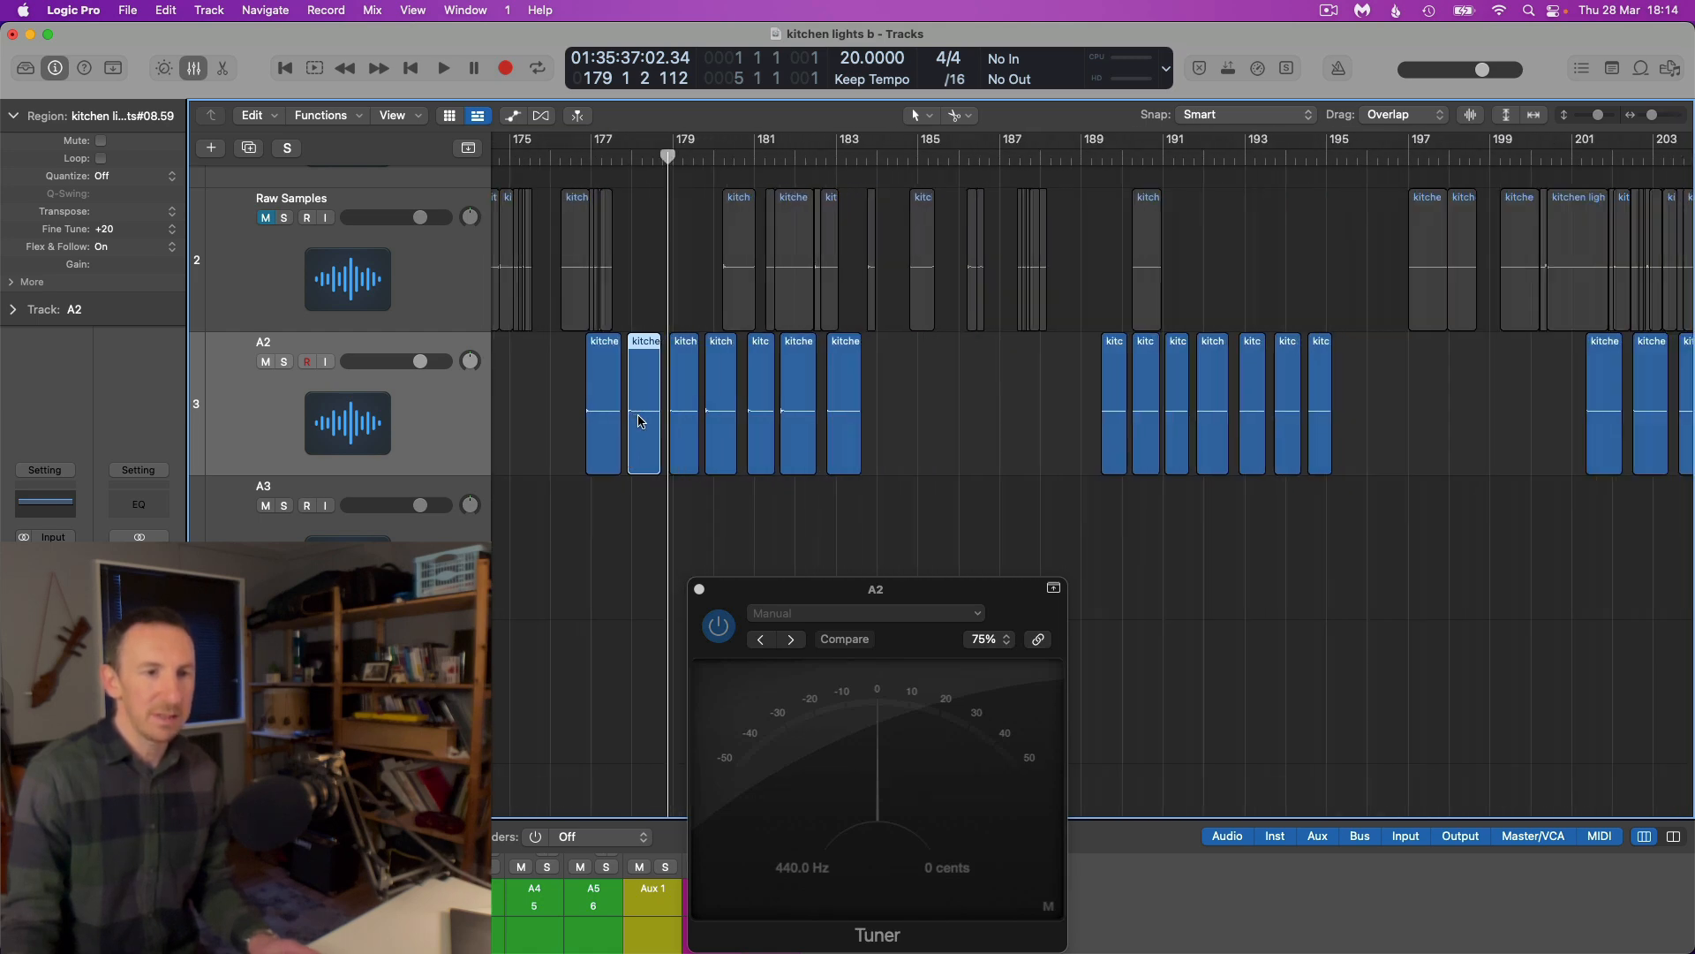
# Select all the slices on track A2 and place the playhead at bar 52 beat 4
pyautogui.scroll(-3, 640, 421)
pyautogui.moveTo(1596, 411); pyautogui.dragTo(587, 434)
pyautogui.moveTo(970, 159); pyautogui.dragTo(969, 182)
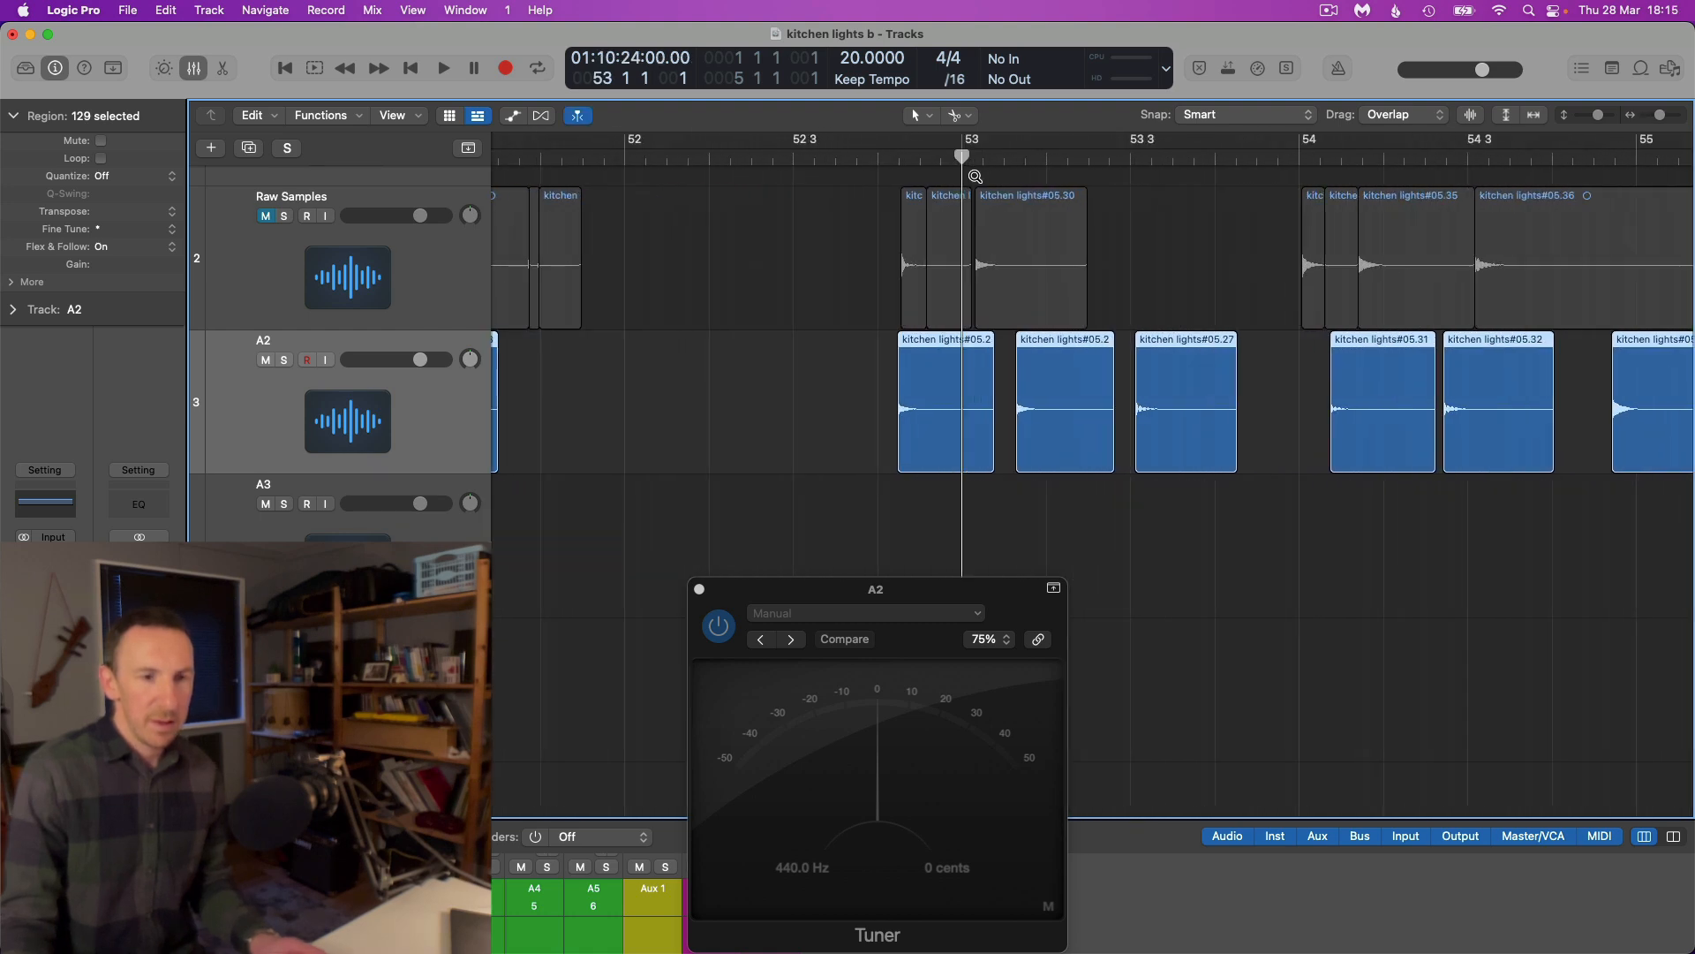
pyautogui.moveTo(720, 160); pyautogui.dragTo(775, 314)
pyautogui.moveTo(602, 447); pyautogui.dragTo(600, 449)
# Extend the start of all selected A2 slices slightly earlier, using the front edge of kitchen lights#05.25
pyautogui.scroll(5, 625, 420)
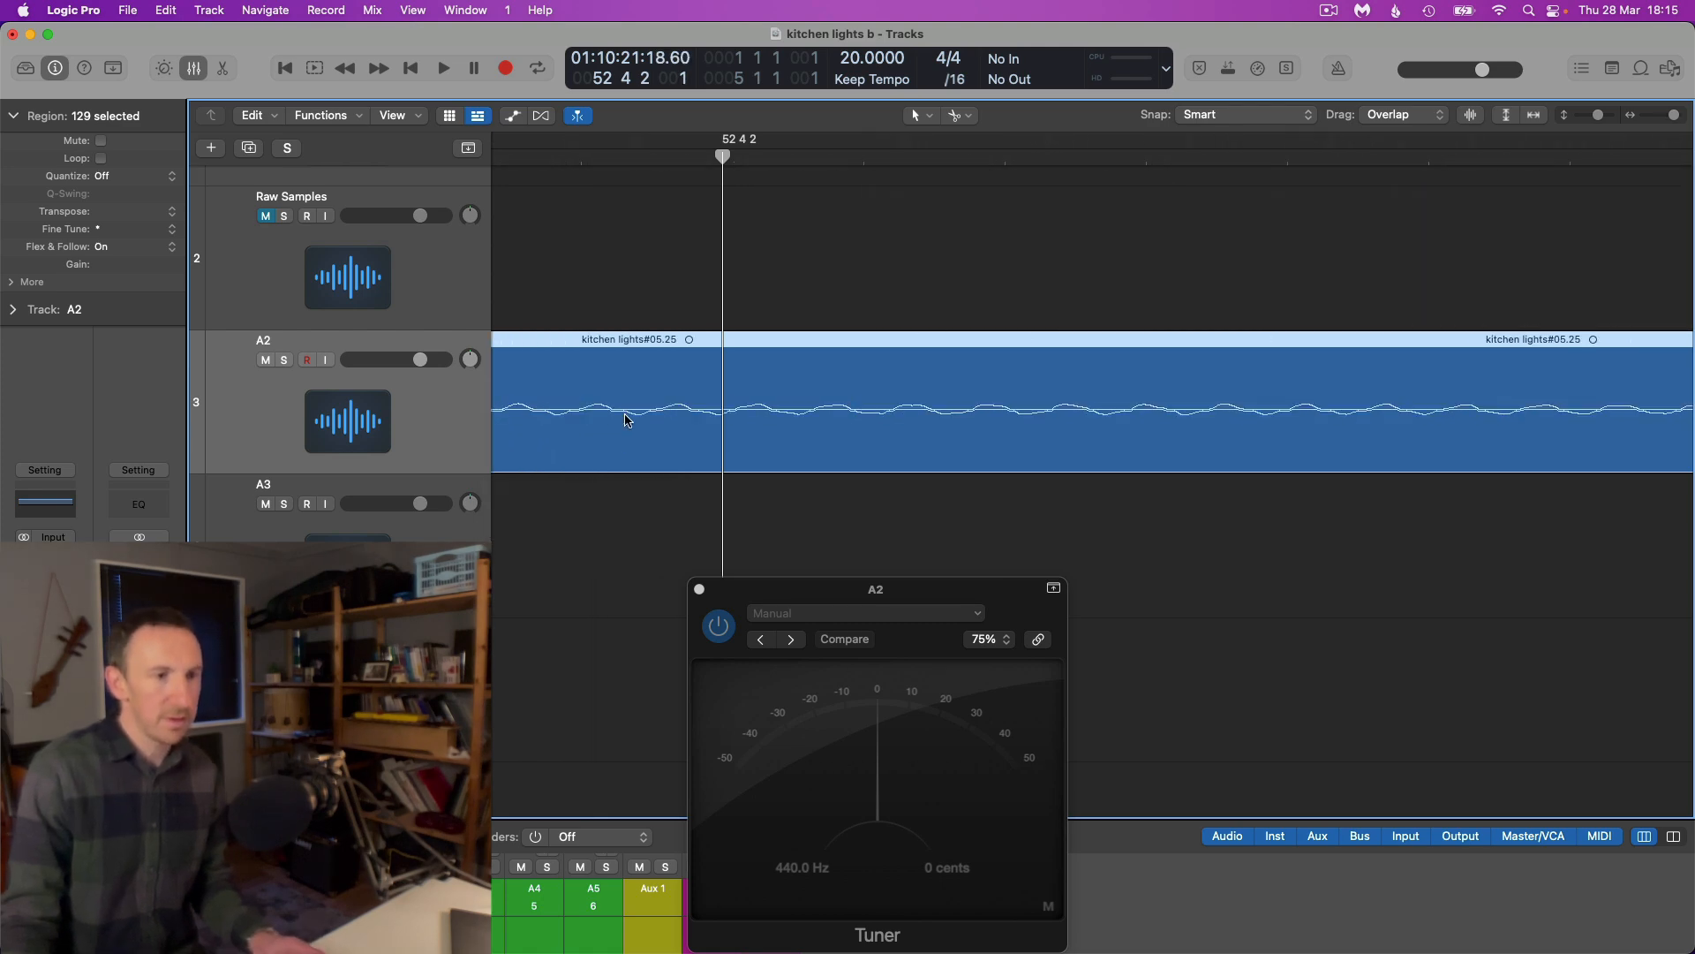
pyautogui.hscroll(-5, 627, 420)
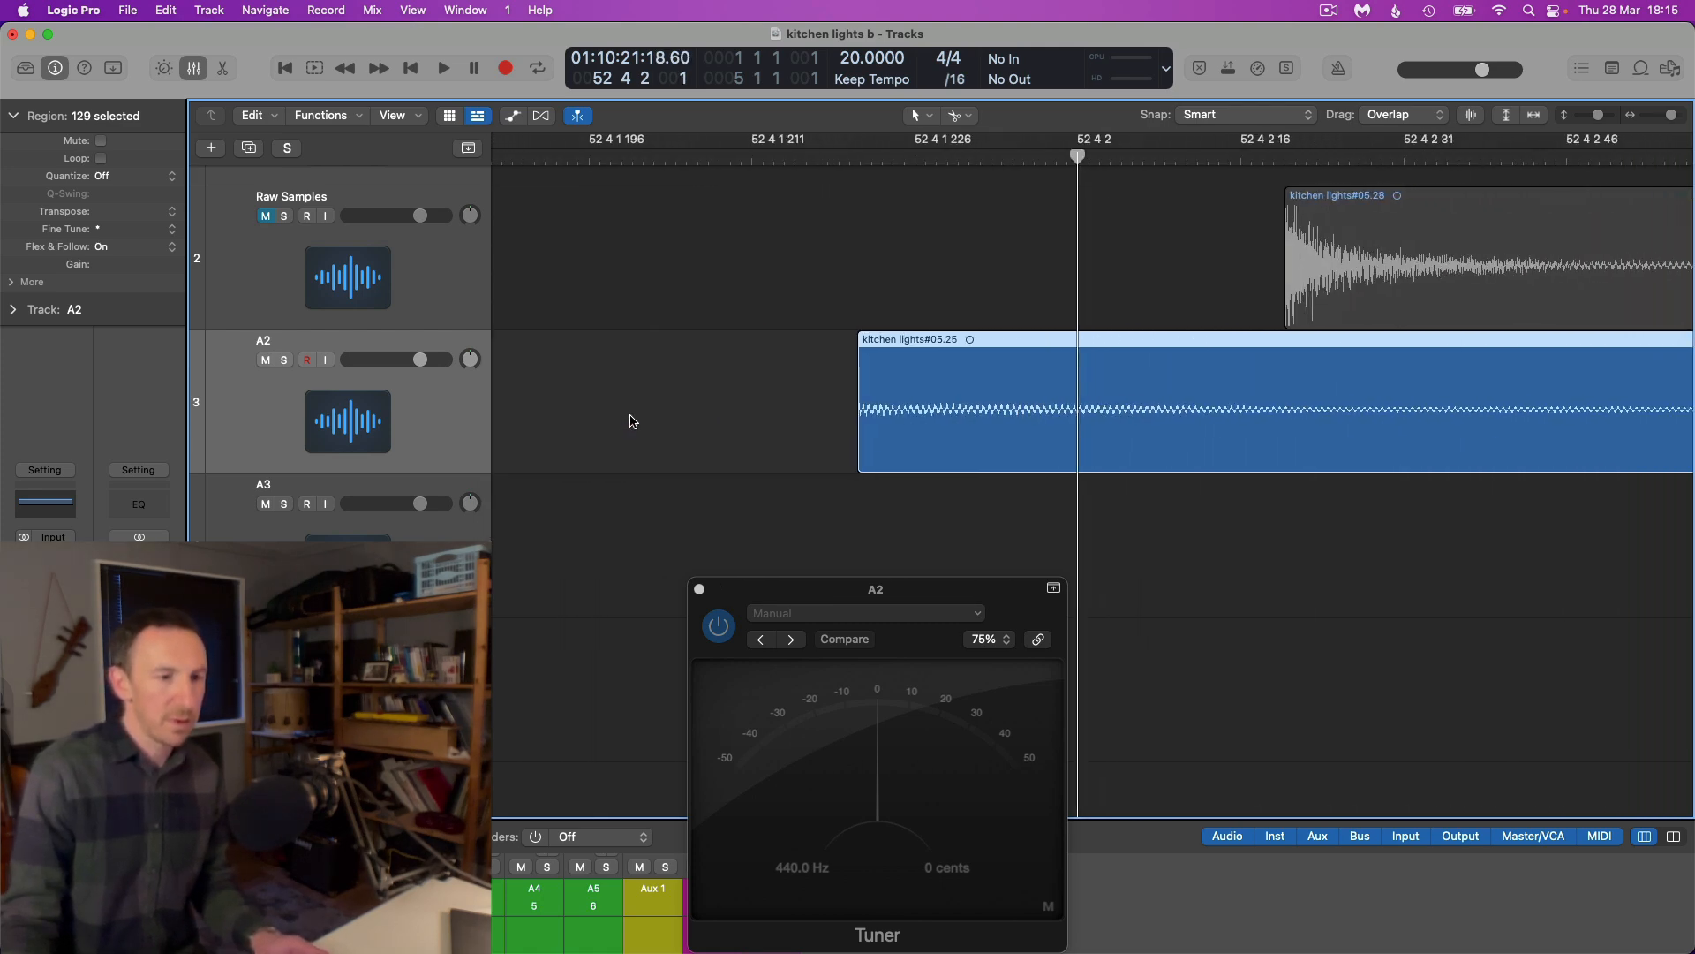
pyautogui.hscroll(-2, 641, 420)
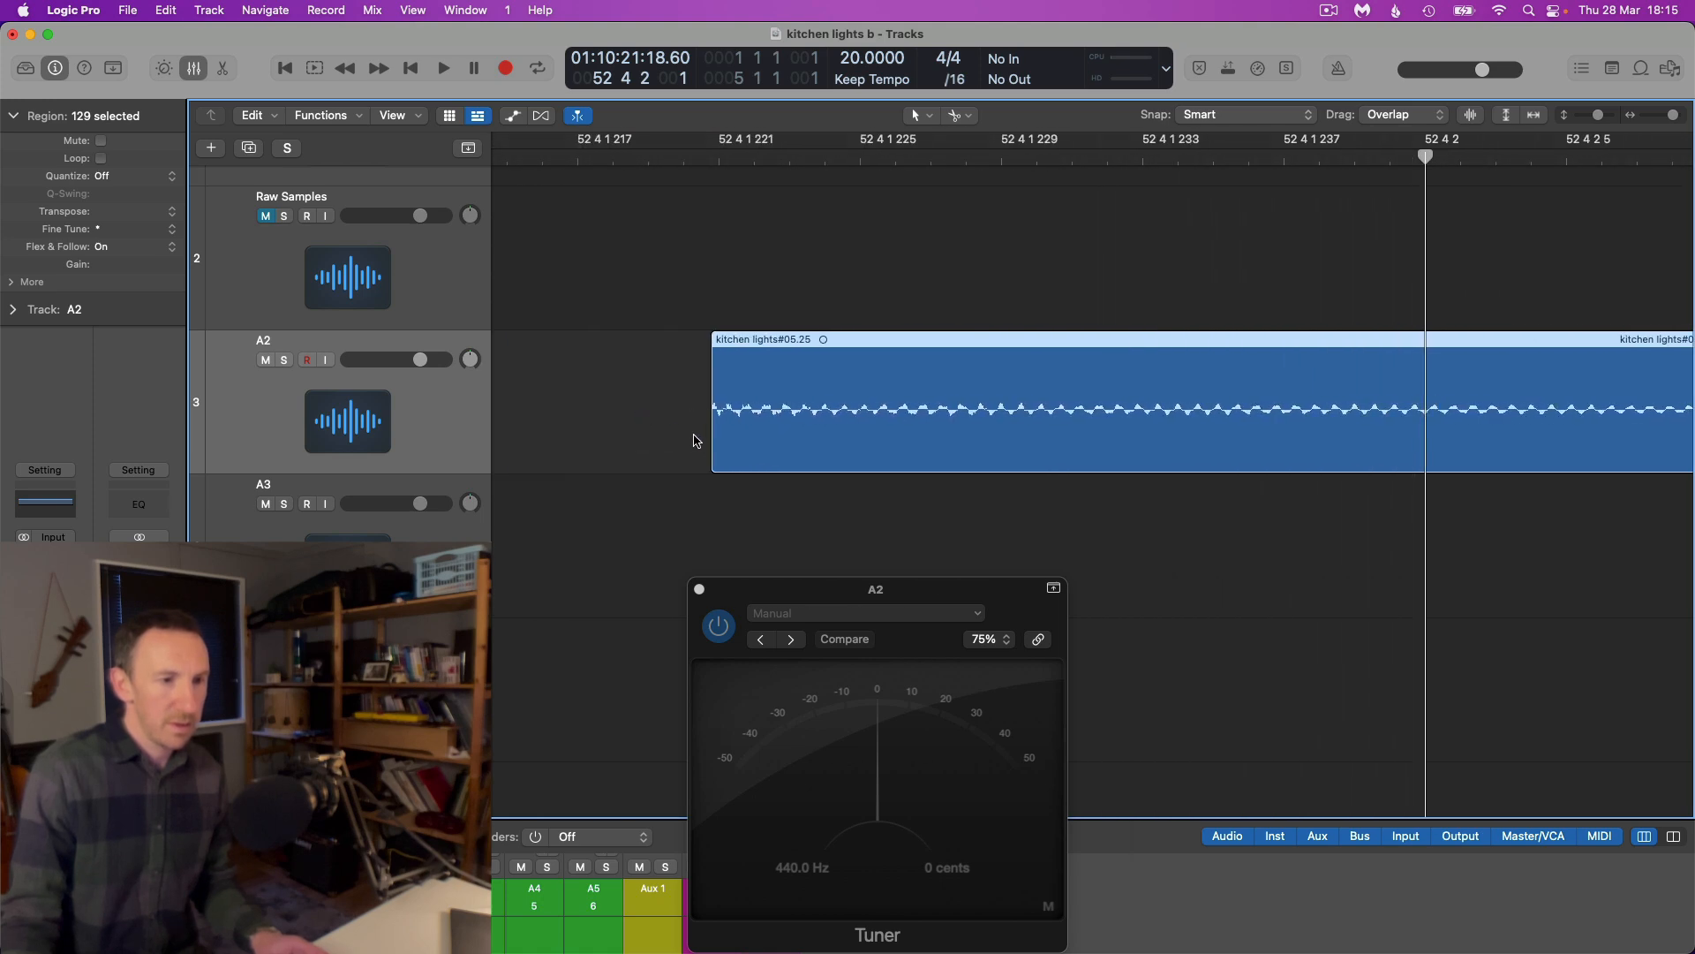
pyautogui.moveTo(712, 443); pyautogui.dragTo(705, 445)
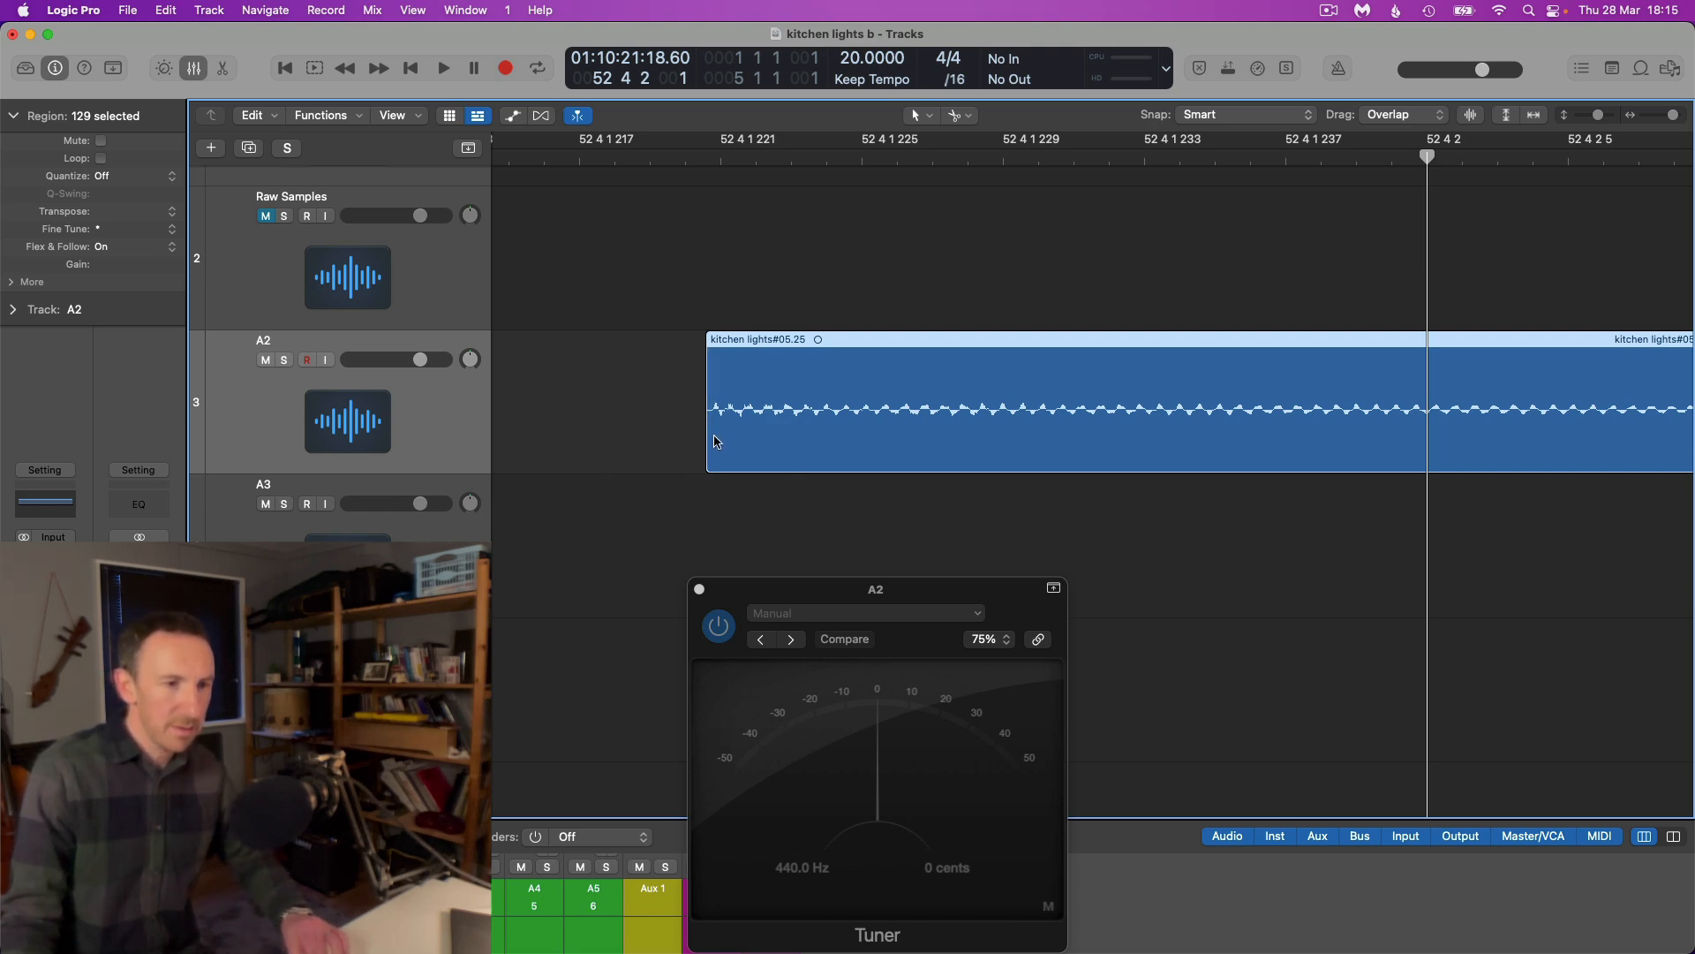
# Readjust the start edge of the selected slices at kitchen lights#05.25, then review the A2 slices between about bars 48 and 56
pyautogui.hscroll(3, 715, 441)
pyautogui.scroll(4, 714, 440)
pyautogui.hscroll(2, 702, 438)
pyautogui.hscroll(-5, 702, 437)
pyautogui.hscroll(4, 702, 436)
pyautogui.hscroll(-2, 711, 436)
pyautogui.scroll(-1, 711, 436)
pyautogui.moveTo(793, 434); pyautogui.dragTo(766, 448)
pyautogui.scroll(-5, 785, 443)
pyautogui.scroll(-10, 786, 443)
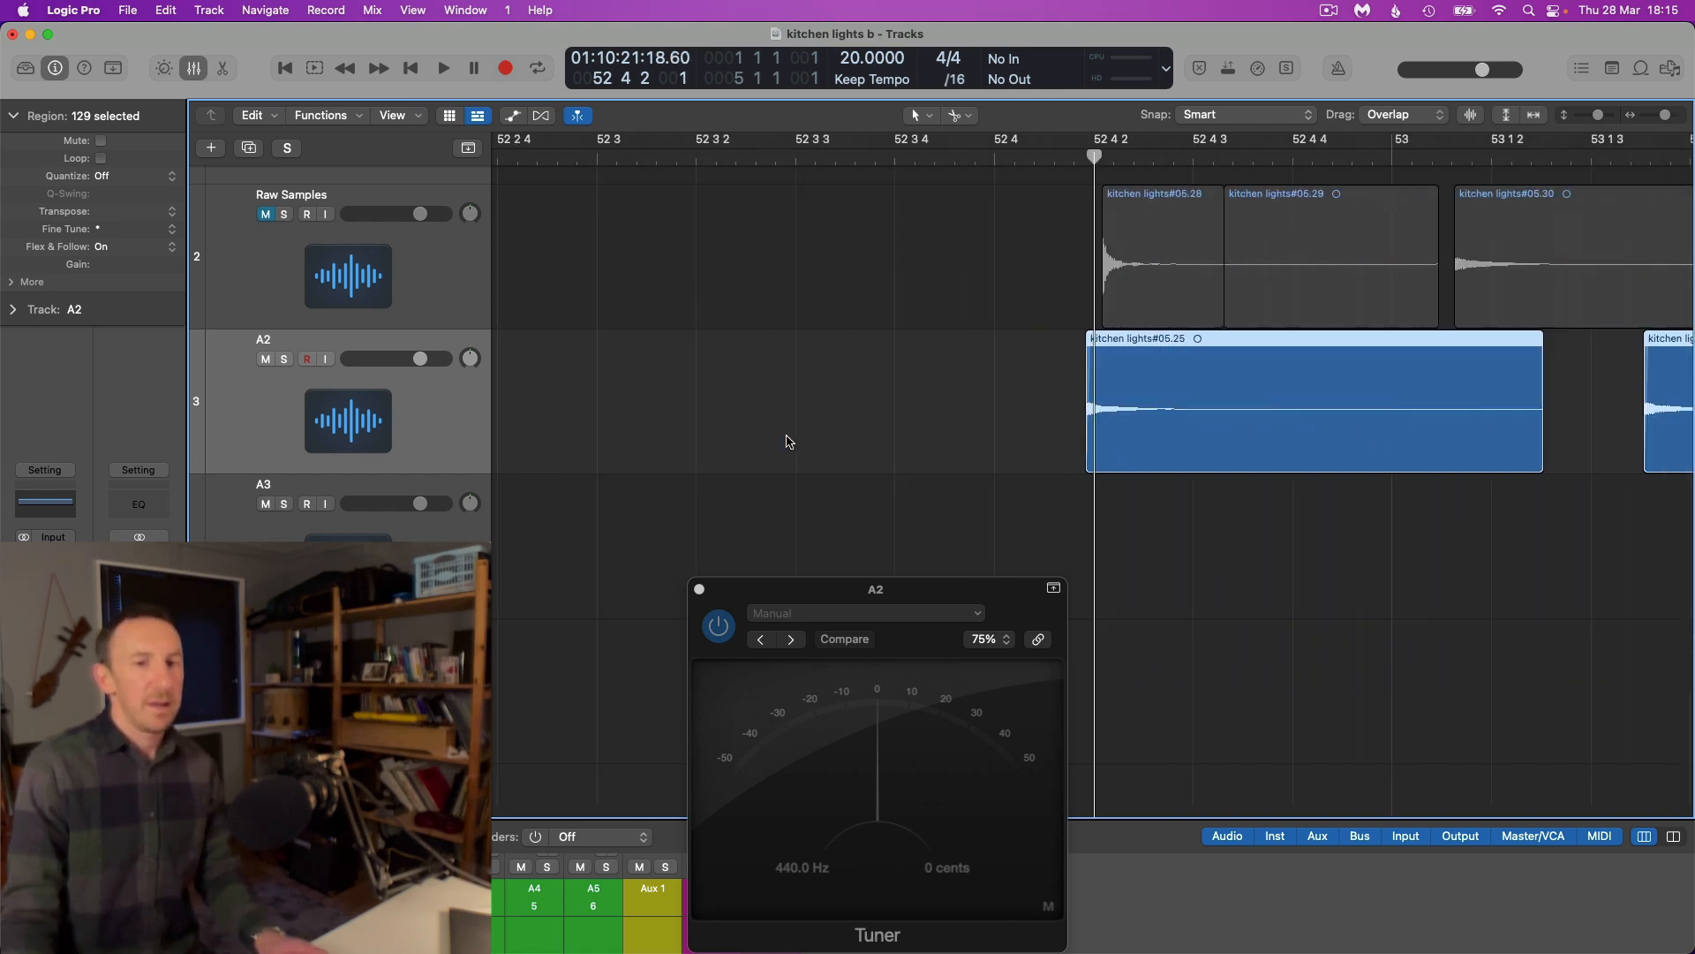
pyautogui.scroll(-10, 789, 435)
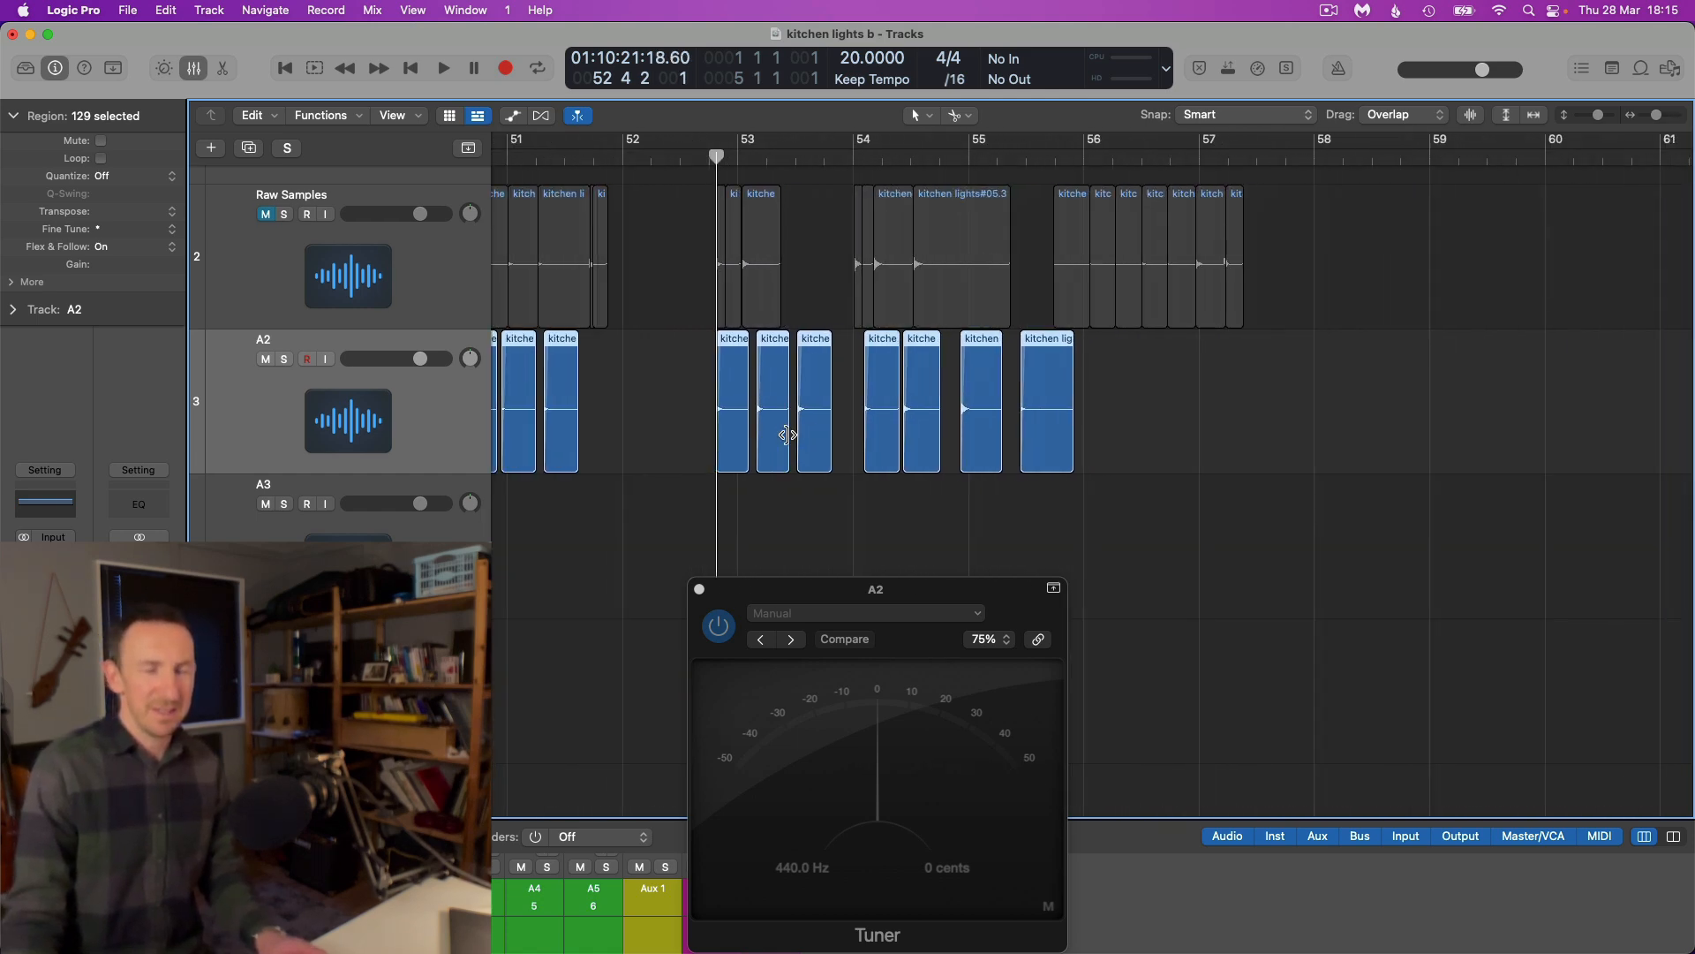
pyautogui.scroll(6, 785, 437)
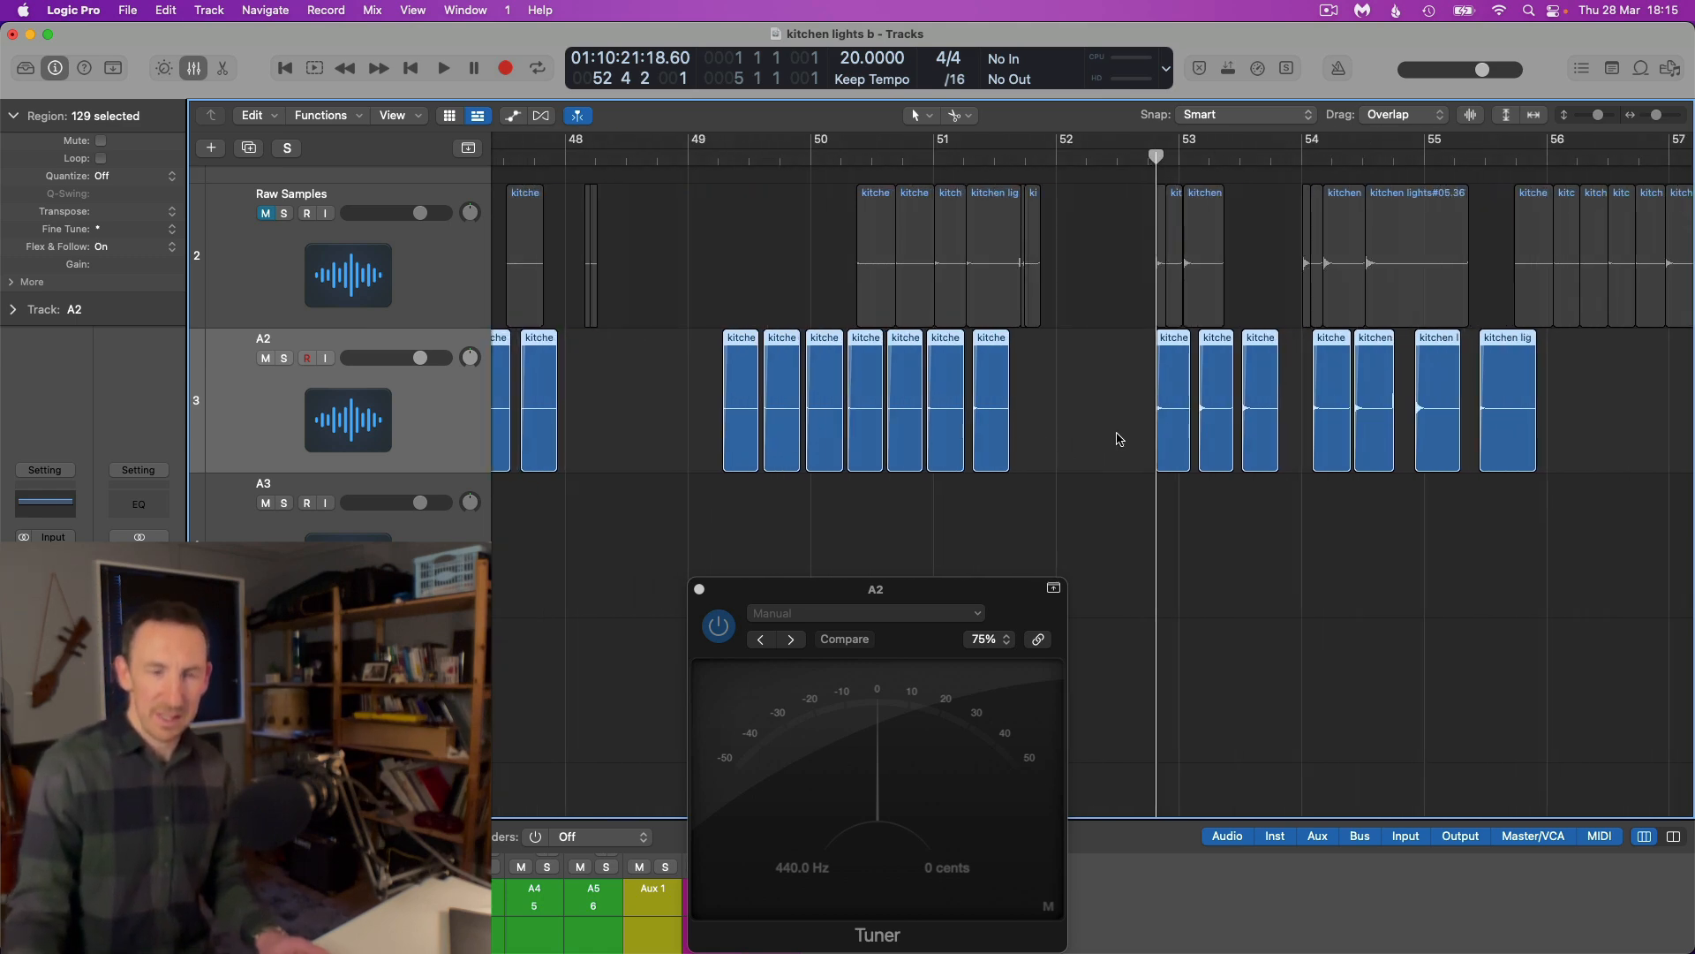
# Try a fade-out on the kitchen lights#05.45 slice just before bar 56 on track A2, then undo it
pyautogui.click(1083, 443)
pyautogui.click(1003, 443)
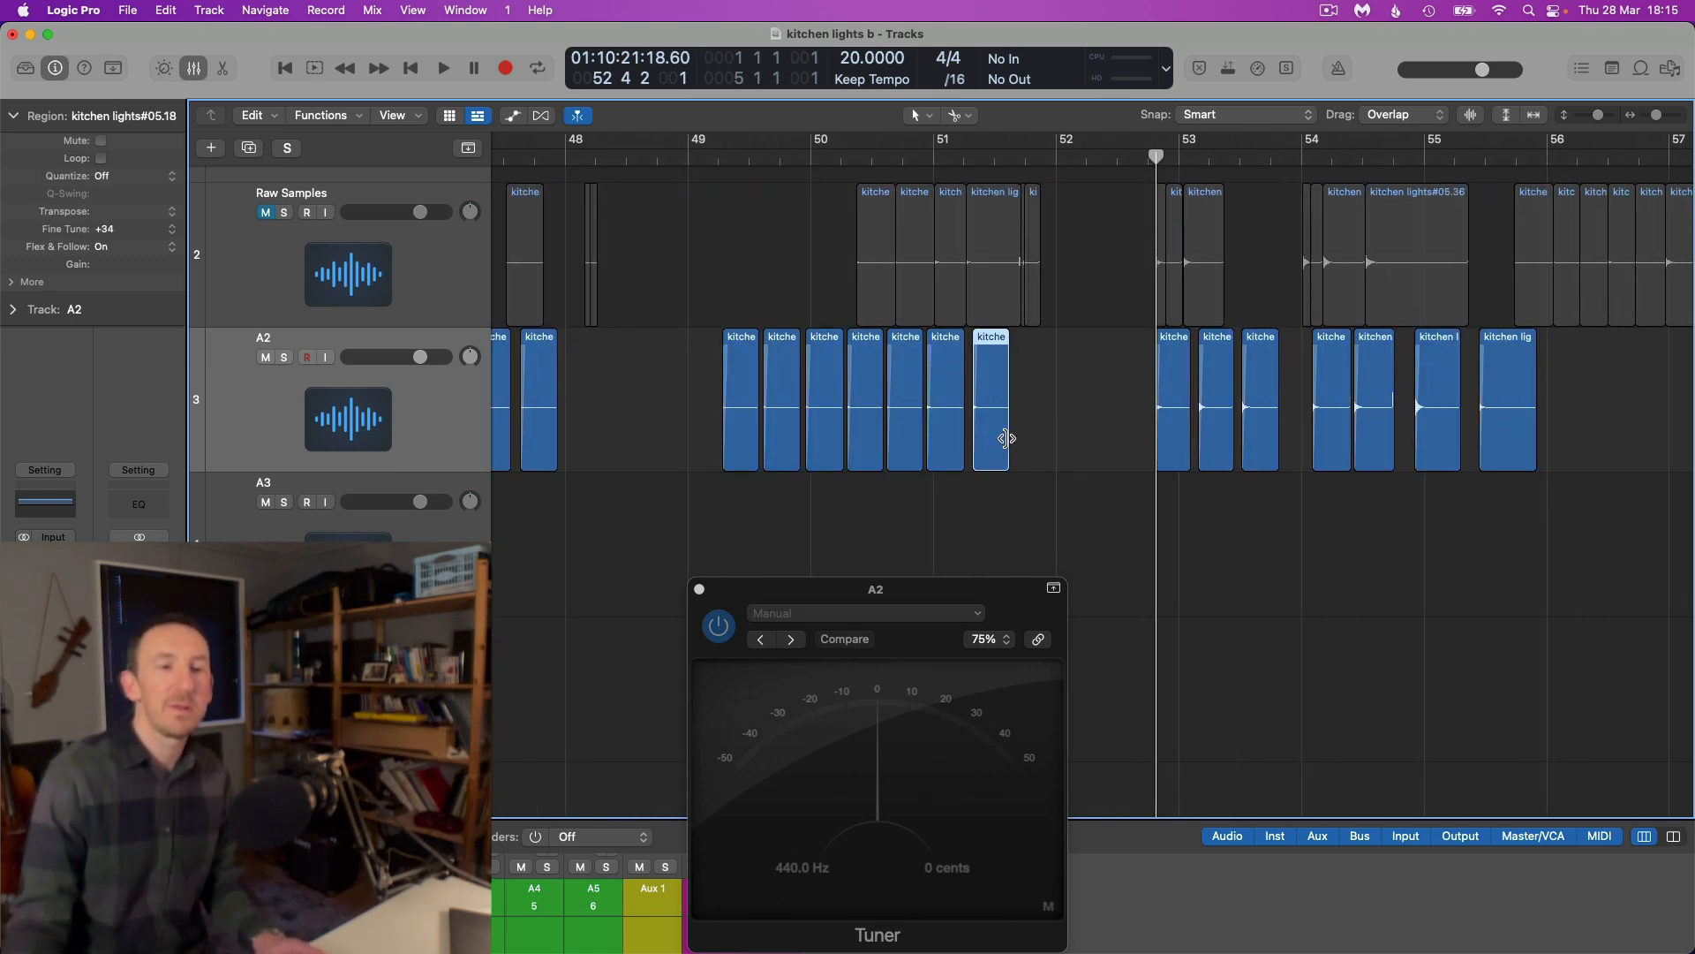
pyautogui.scroll(6, 1002, 441)
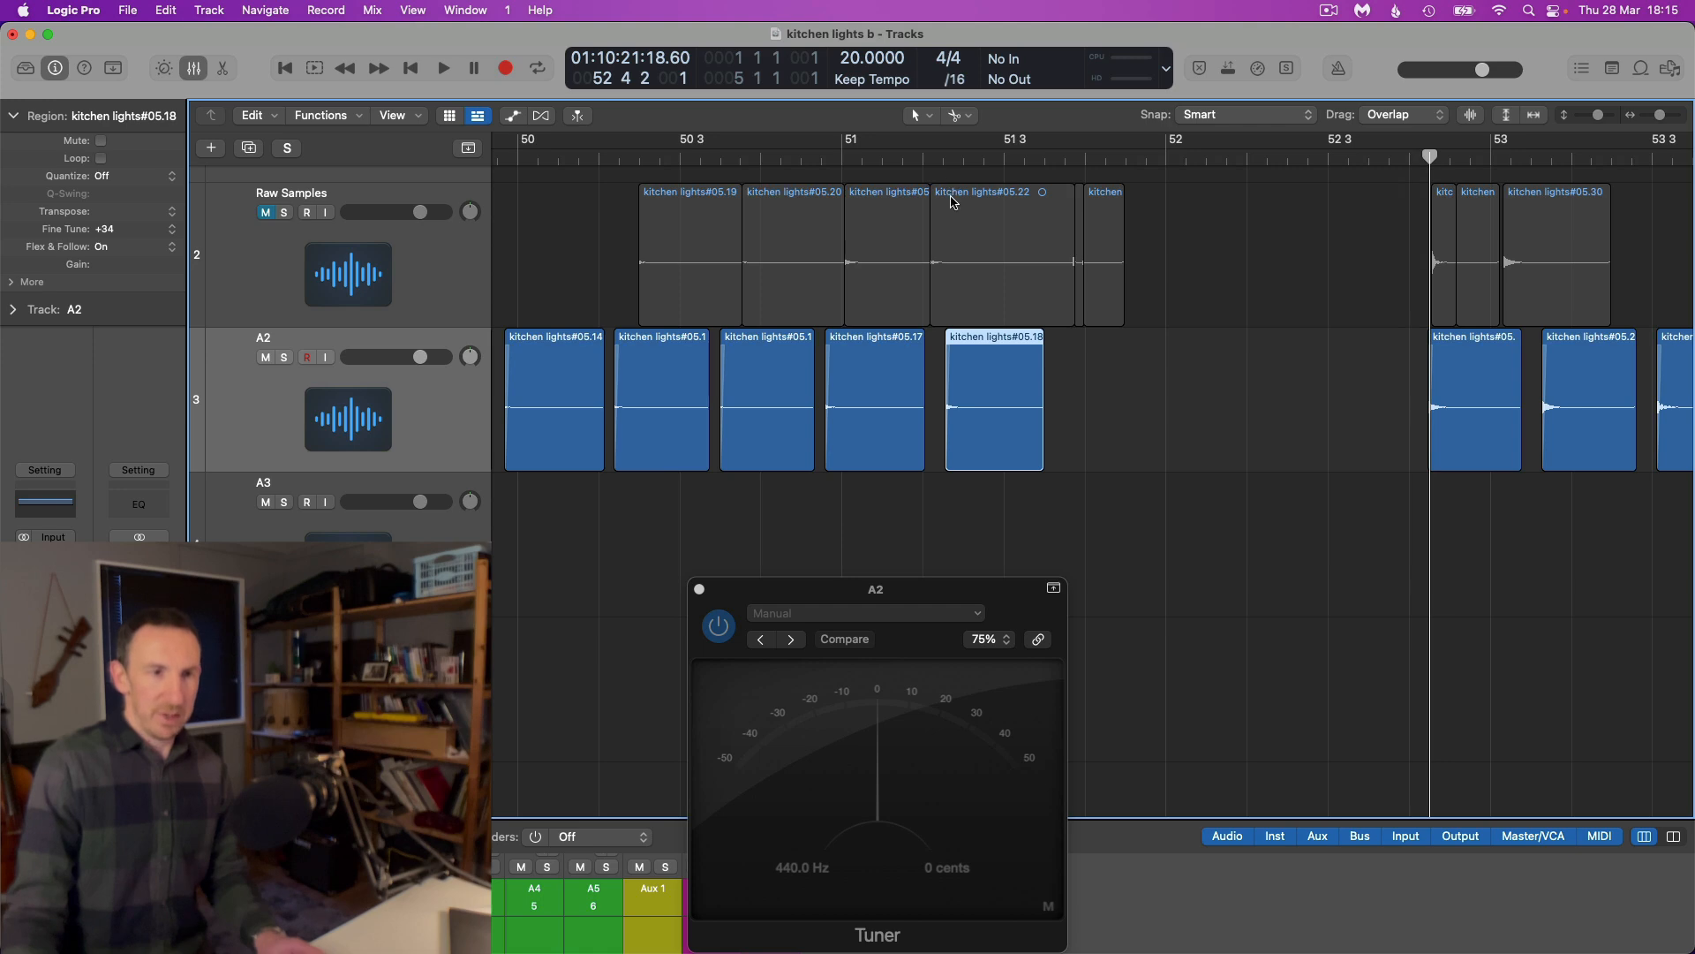
pyautogui.scroll(-5, 953, 200)
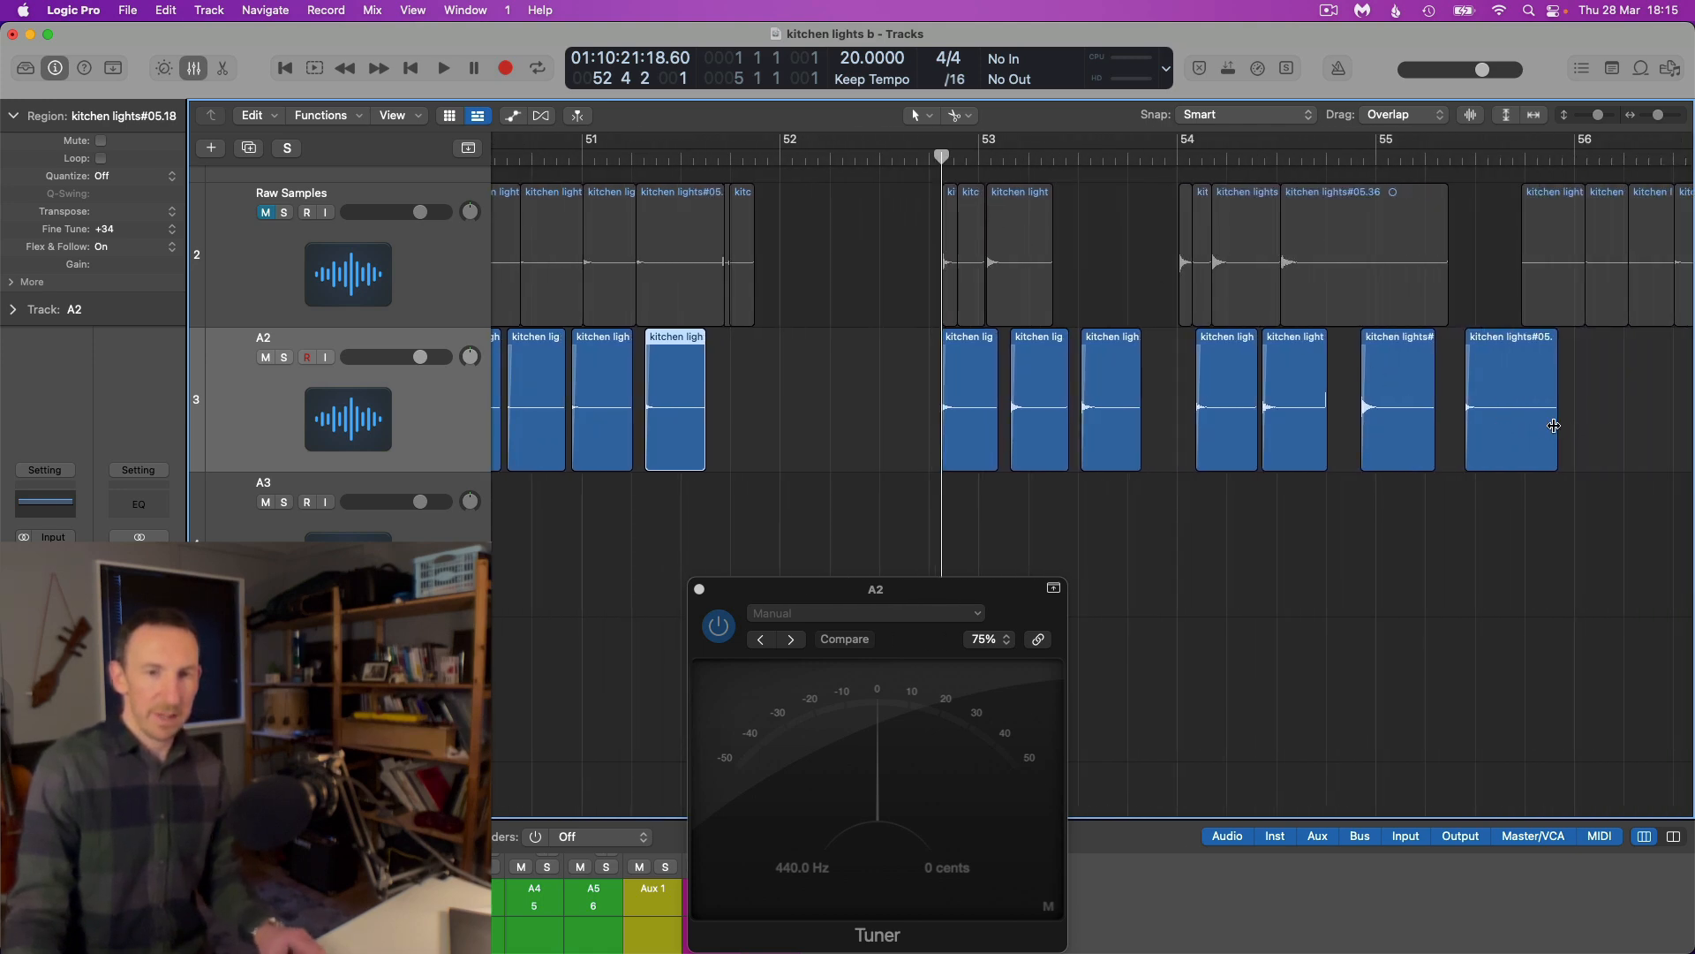
pyautogui.moveTo(1554, 427); pyautogui.dragTo(1499, 430)
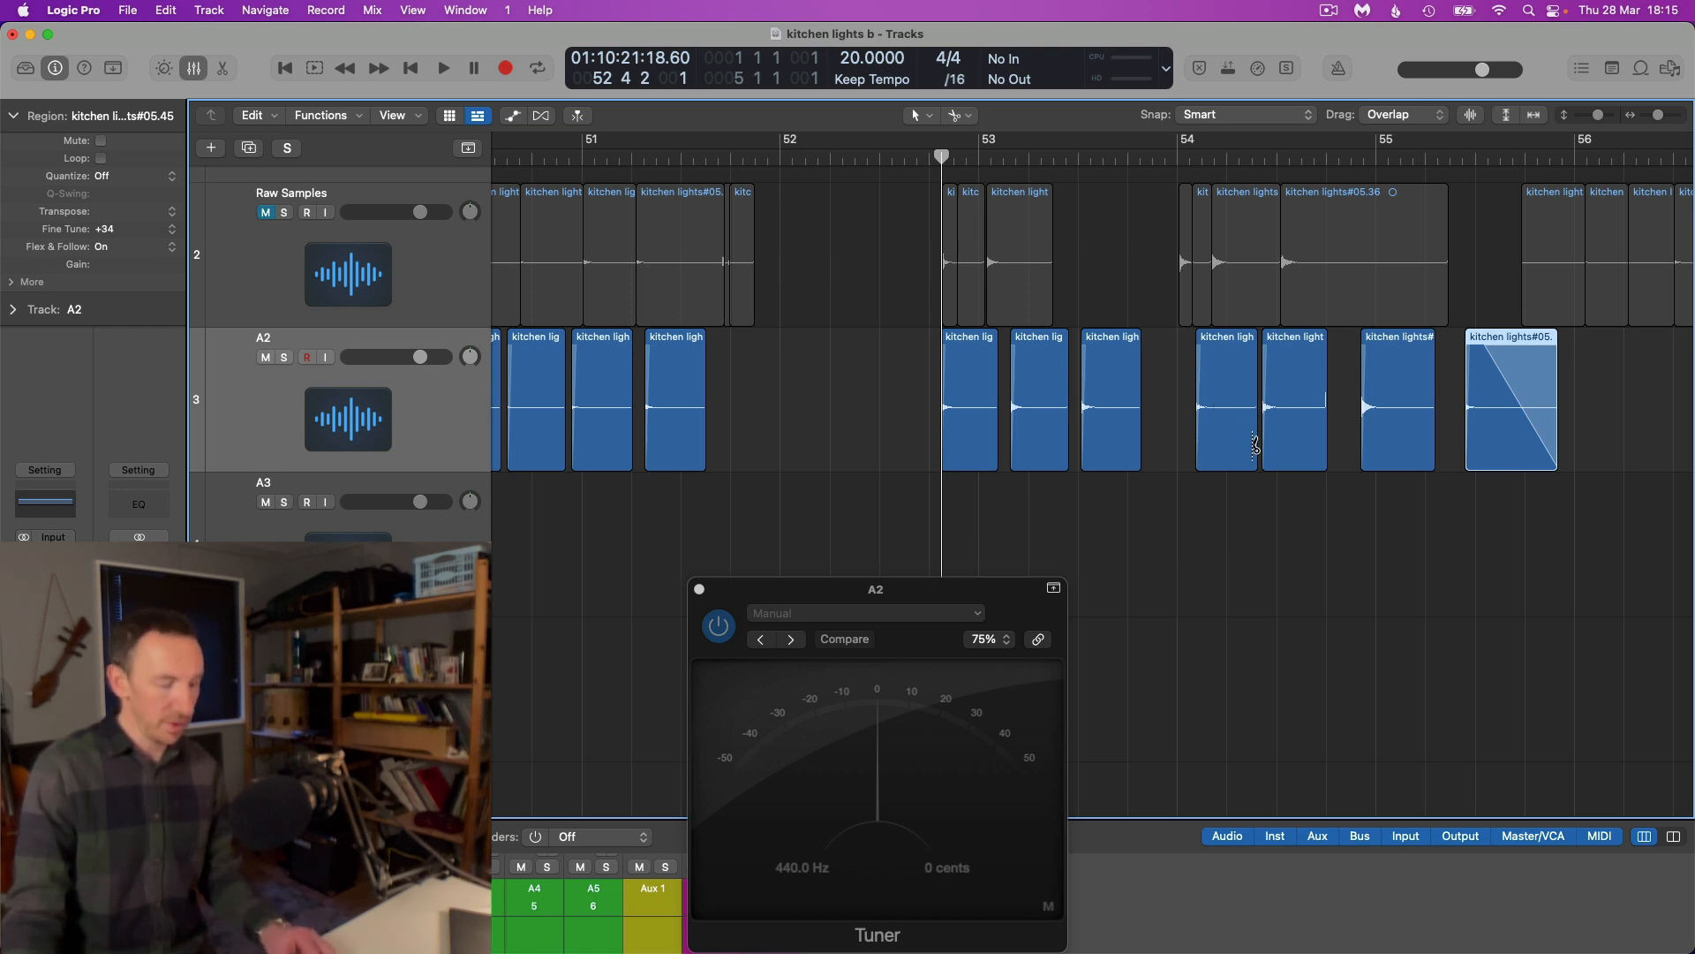
pyautogui.press('super+z')
# Review the A2 slices from about bar 56 back to bar 19 and place the playhead at bar 22
pyautogui.press('super+Left')
pyautogui.press('super+Left')
pyautogui.press('super+Left')
pyautogui.press('super+Left')
pyautogui.press('super+Left')
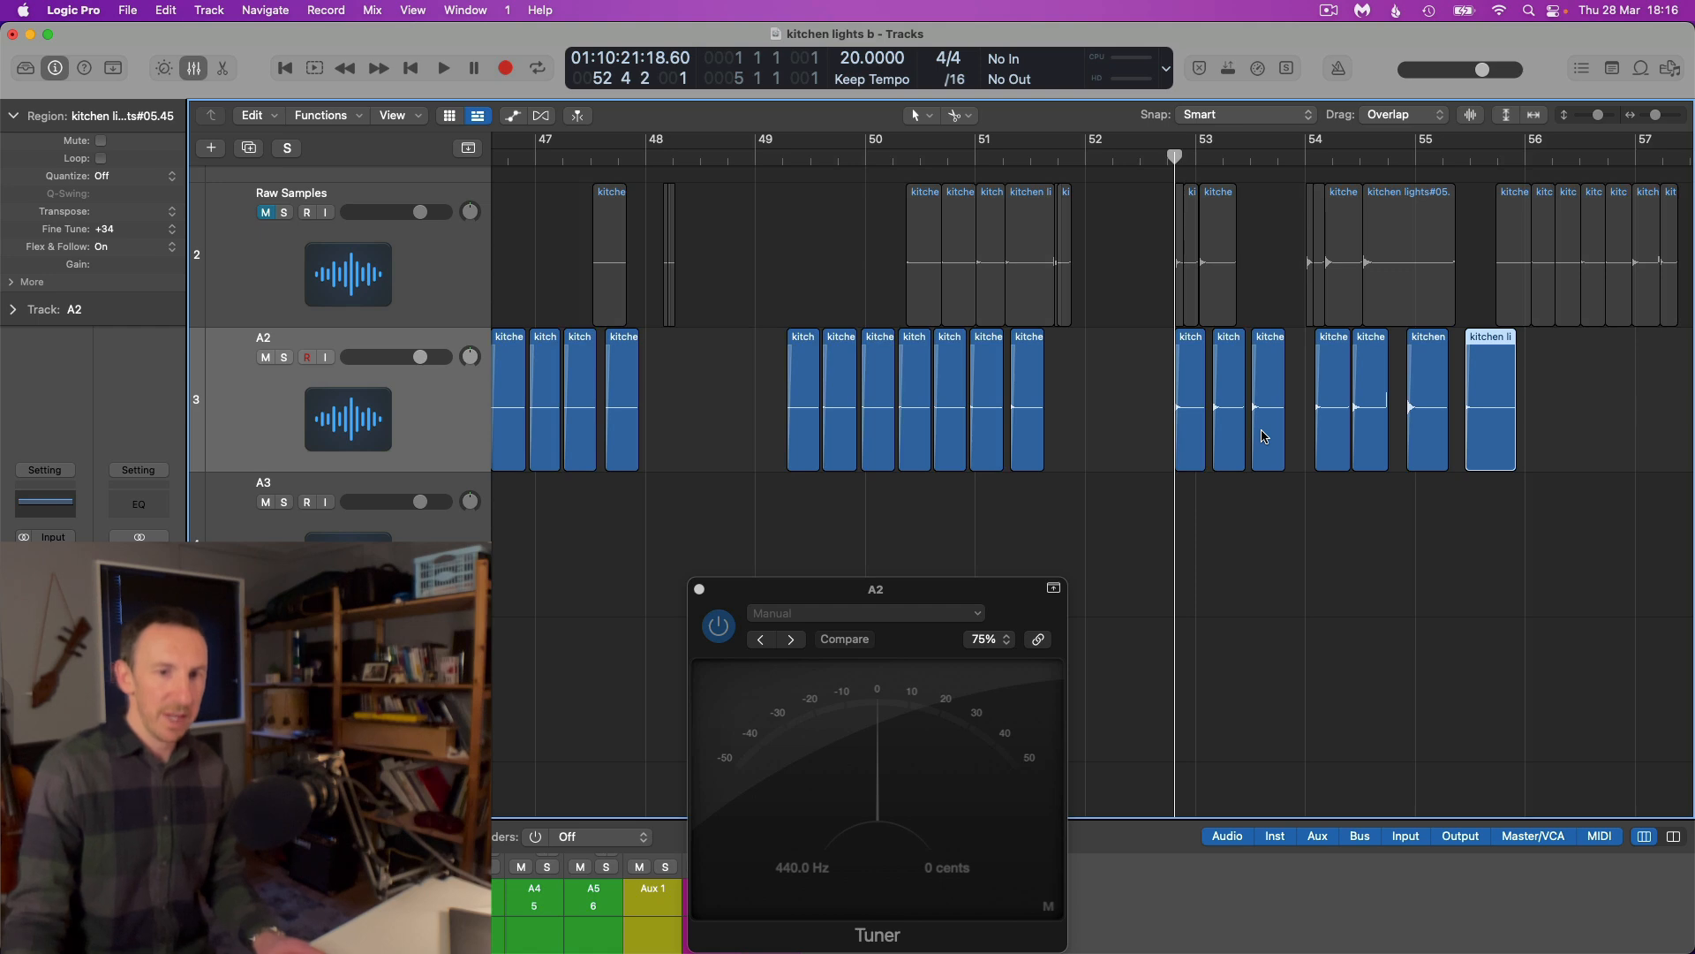
pyautogui.hscroll(-6, 1262, 431)
pyautogui.press('super+Left')
pyautogui.press('super+Left')
pyautogui.hscroll(-8, 1262, 430)
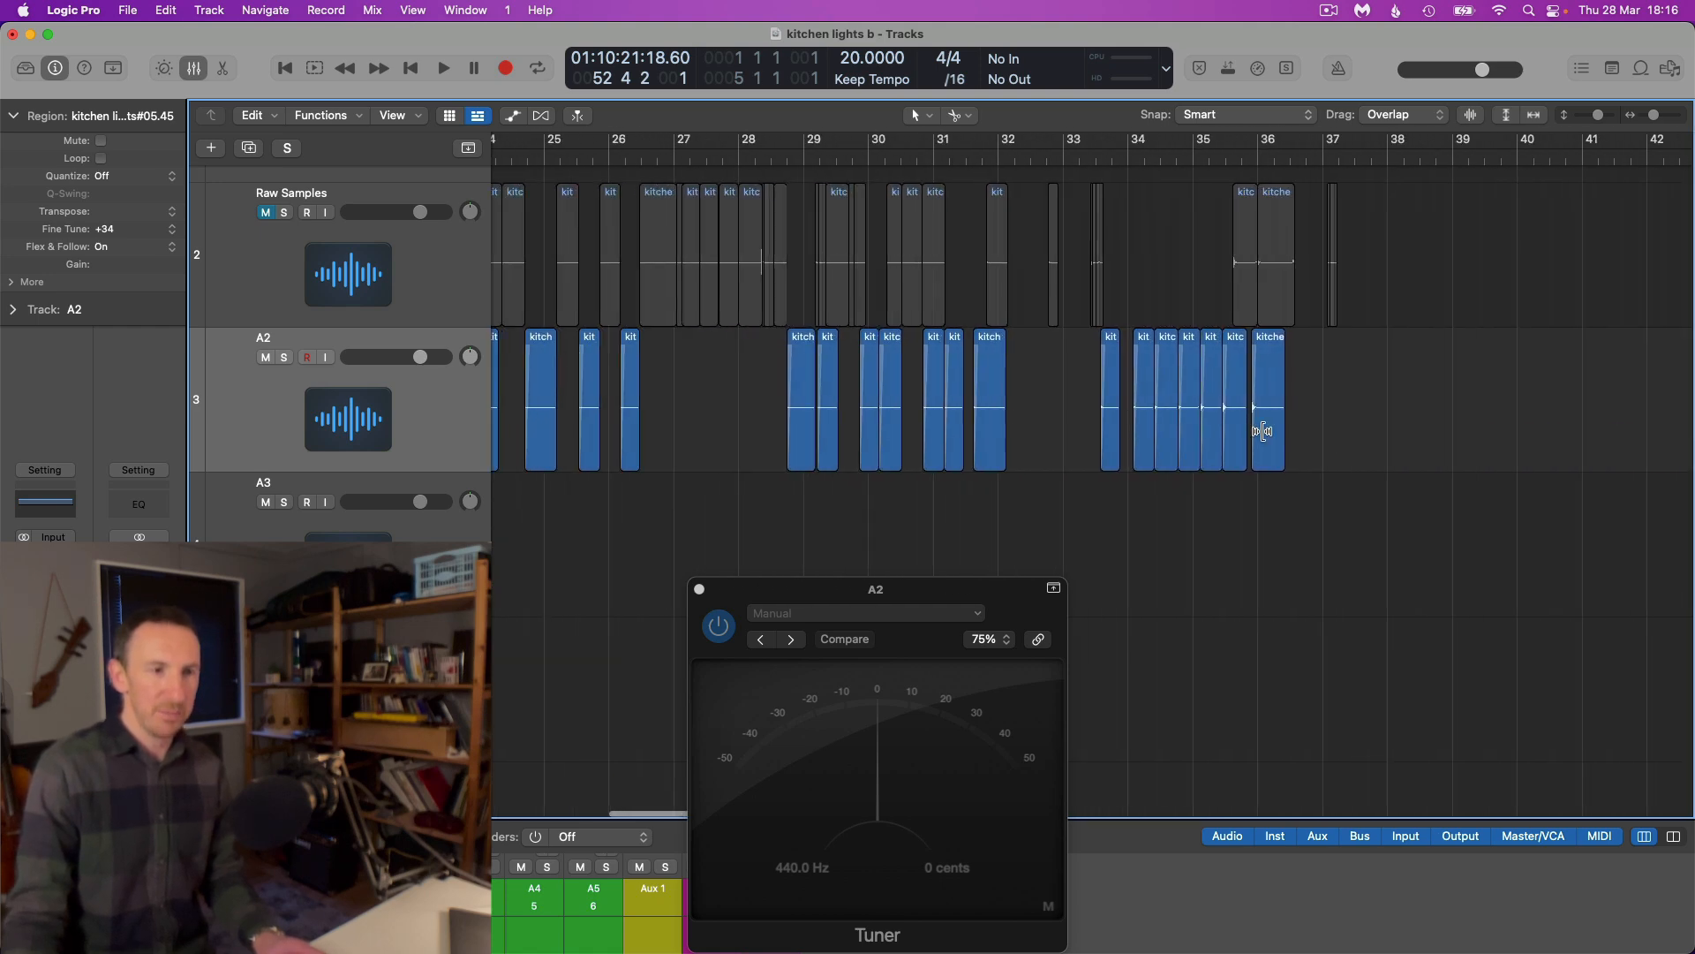
pyautogui.press('super+Left')
pyautogui.hscroll(-7, 1266, 432)
pyautogui.hscroll(2, 1265, 433)
pyautogui.hscroll(2, 1268, 431)
pyautogui.press('super+Right')
pyautogui.press('super+Right')
pyautogui.hscroll(2, 1270, 431)
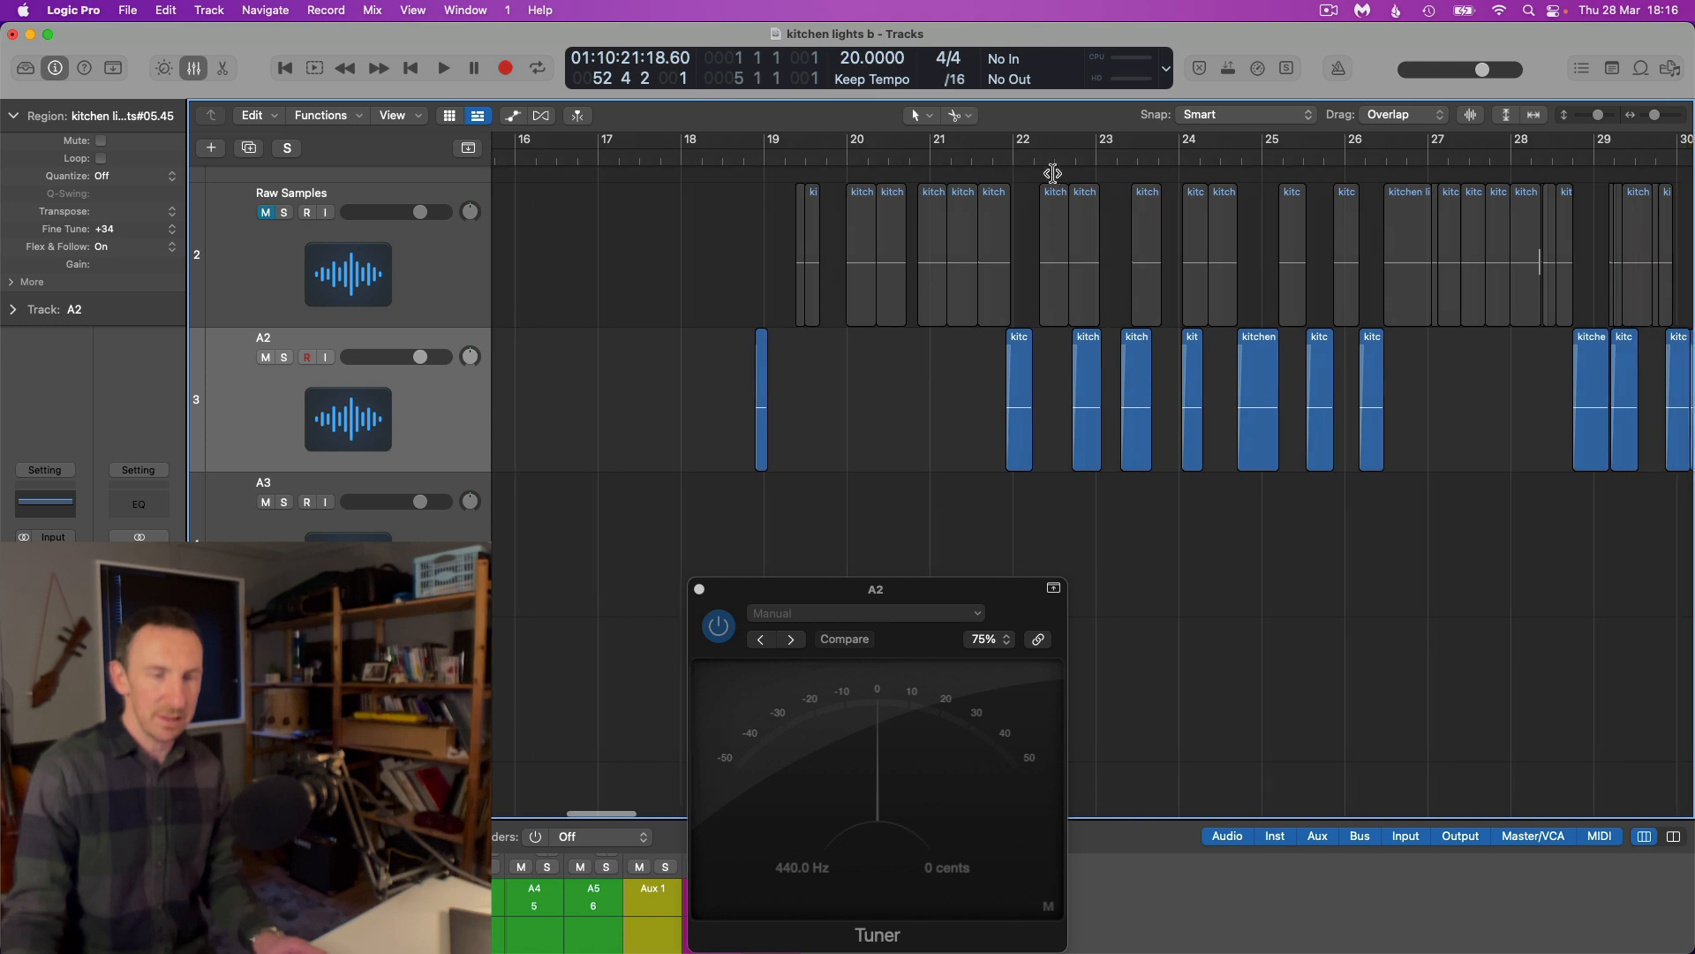
pyautogui.click(1001, 158)
pyautogui.press('super+Right')
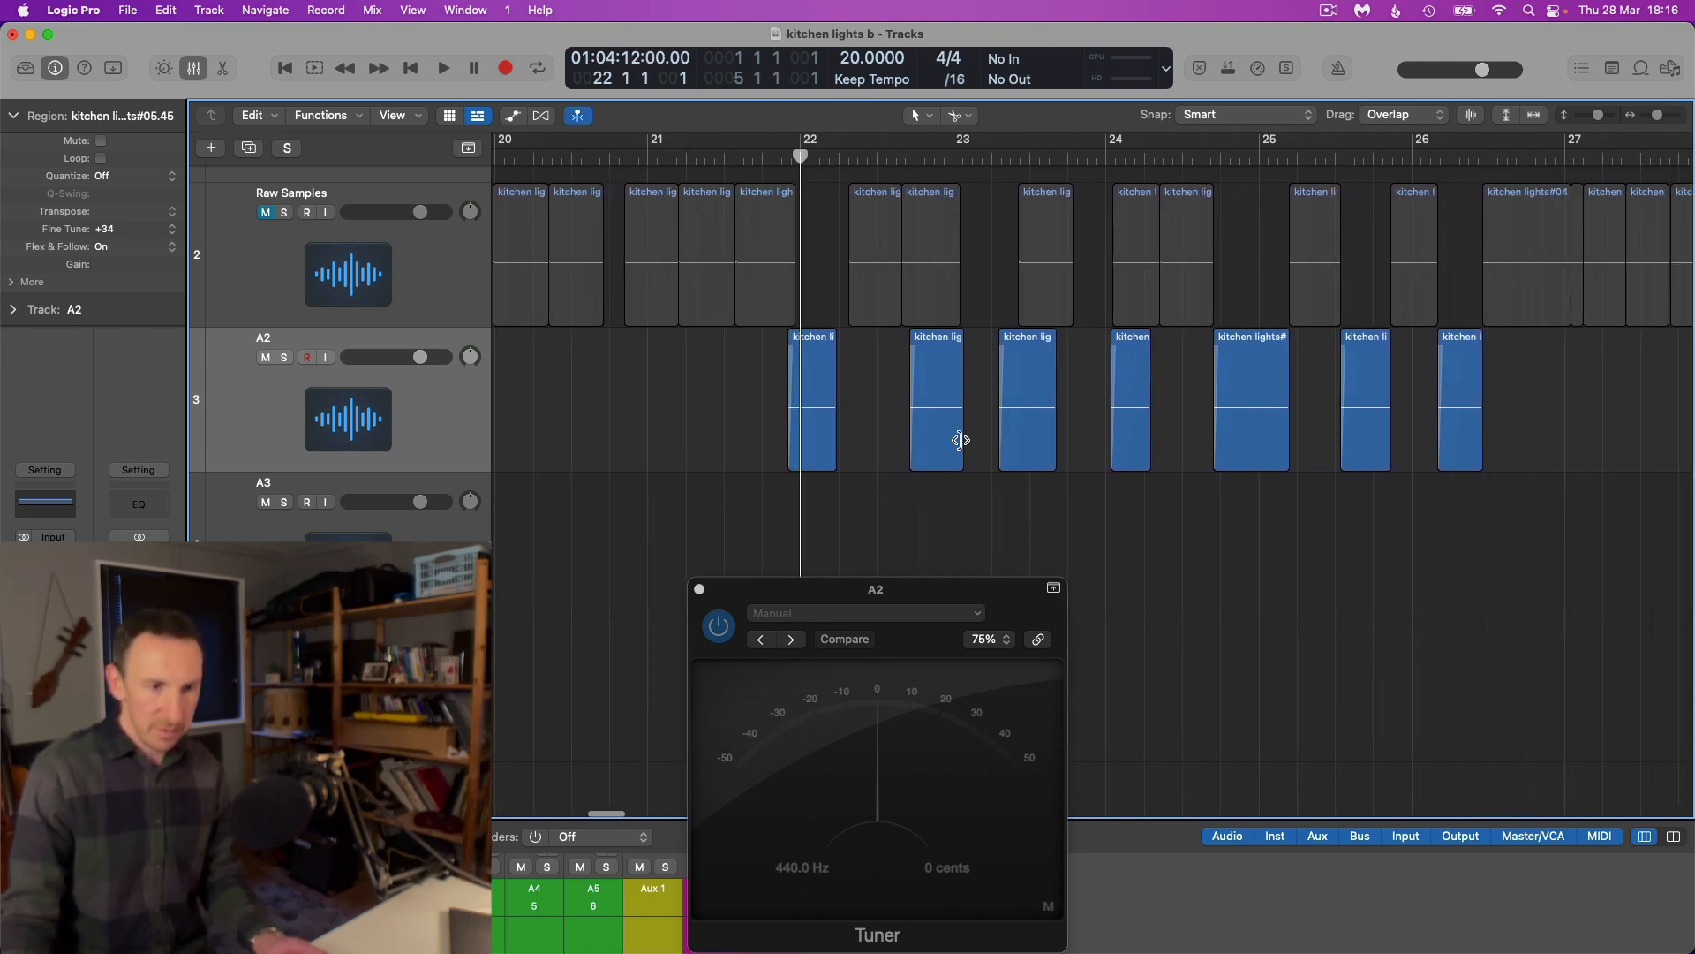
# Trim the overlong A2 slices and shift the touching ones between bars 22 and 32 to leave a gap after each slice
pyautogui.moveTo(963, 443); pyautogui.dragTo(957, 442)
pyautogui.hscroll(3, 957, 442)
pyautogui.moveTo(1151, 443)
pyautogui.mouseDown()
pyautogui.moveTo(1068, 450)
pyautogui.moveTo(1127, 445)
pyautogui.mouseUp()
pyautogui.hscroll(10, 1133, 448)
pyautogui.hscroll(3, 1062, 451)
pyautogui.moveTo(1286, 443); pyautogui.dragTo(1208, 453)
pyautogui.moveTo(1367, 449); pyautogui.dragTo(1343, 449)
pyautogui.moveTo(1530, 449); pyautogui.dragTo(1509, 454)
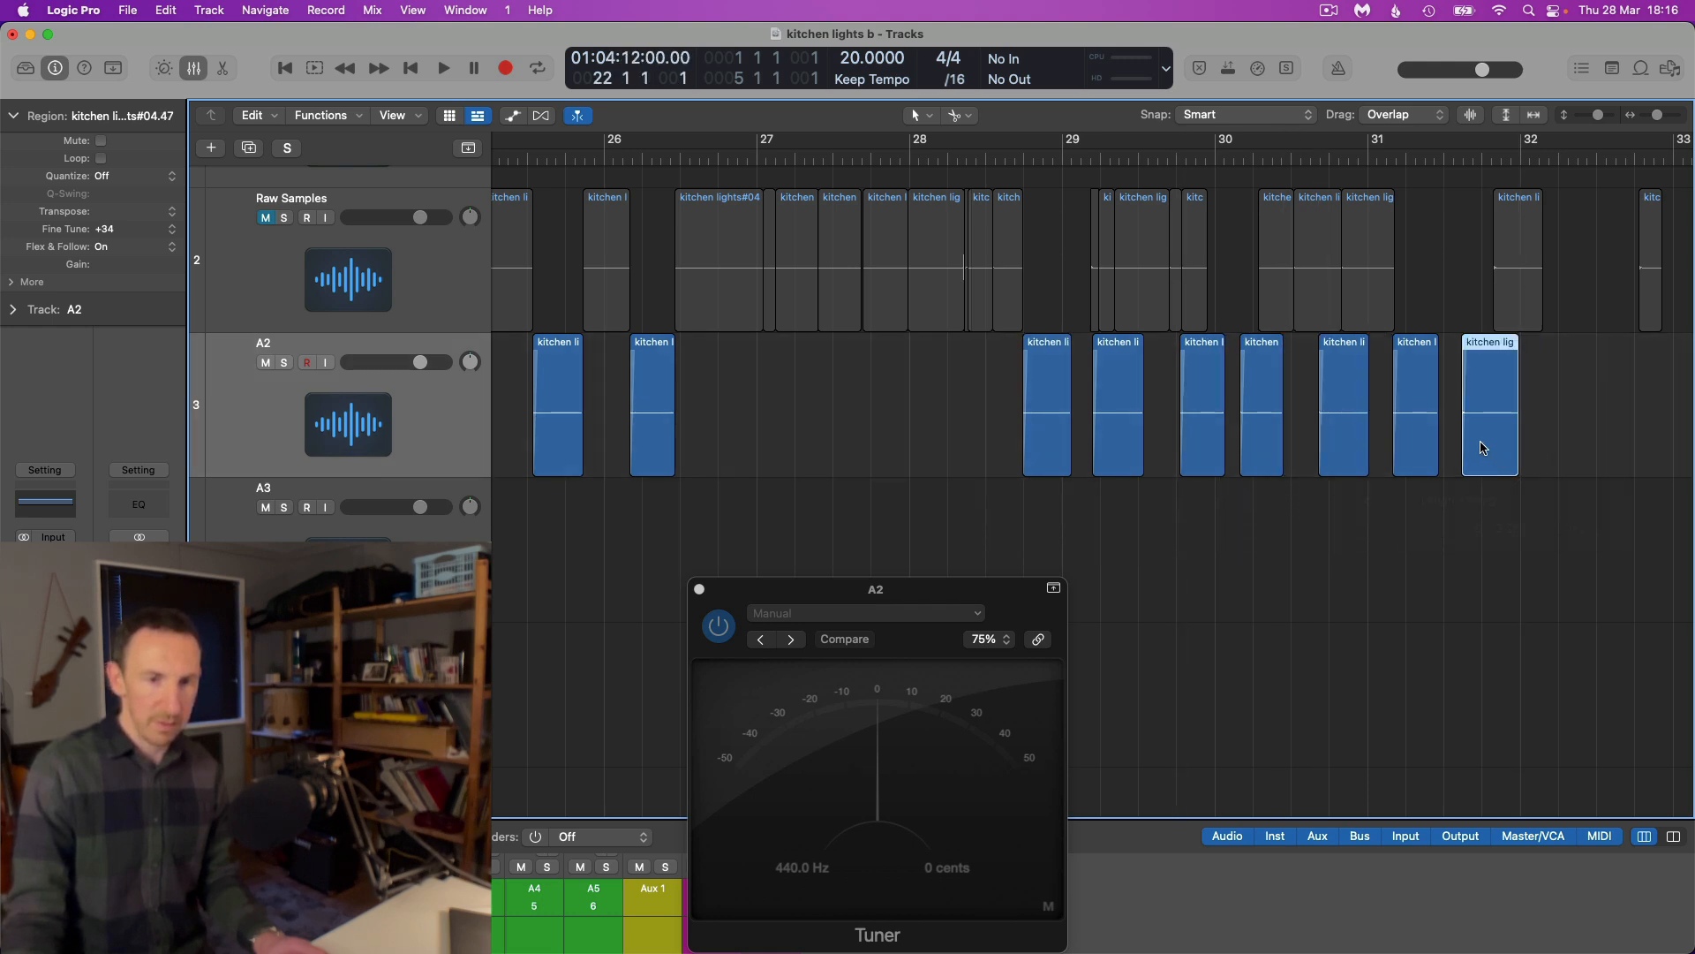
# Space out the A2 slices between bars 33 and 37, including kitchen lights#04.55, so that no two touch
pyautogui.press('super+Left')
pyautogui.press('super+Left')
pyautogui.hscroll(10, 1478, 443)
pyautogui.press('super+Right')
pyautogui.press('super+Right')
pyautogui.hscroll(8, 1333, 475)
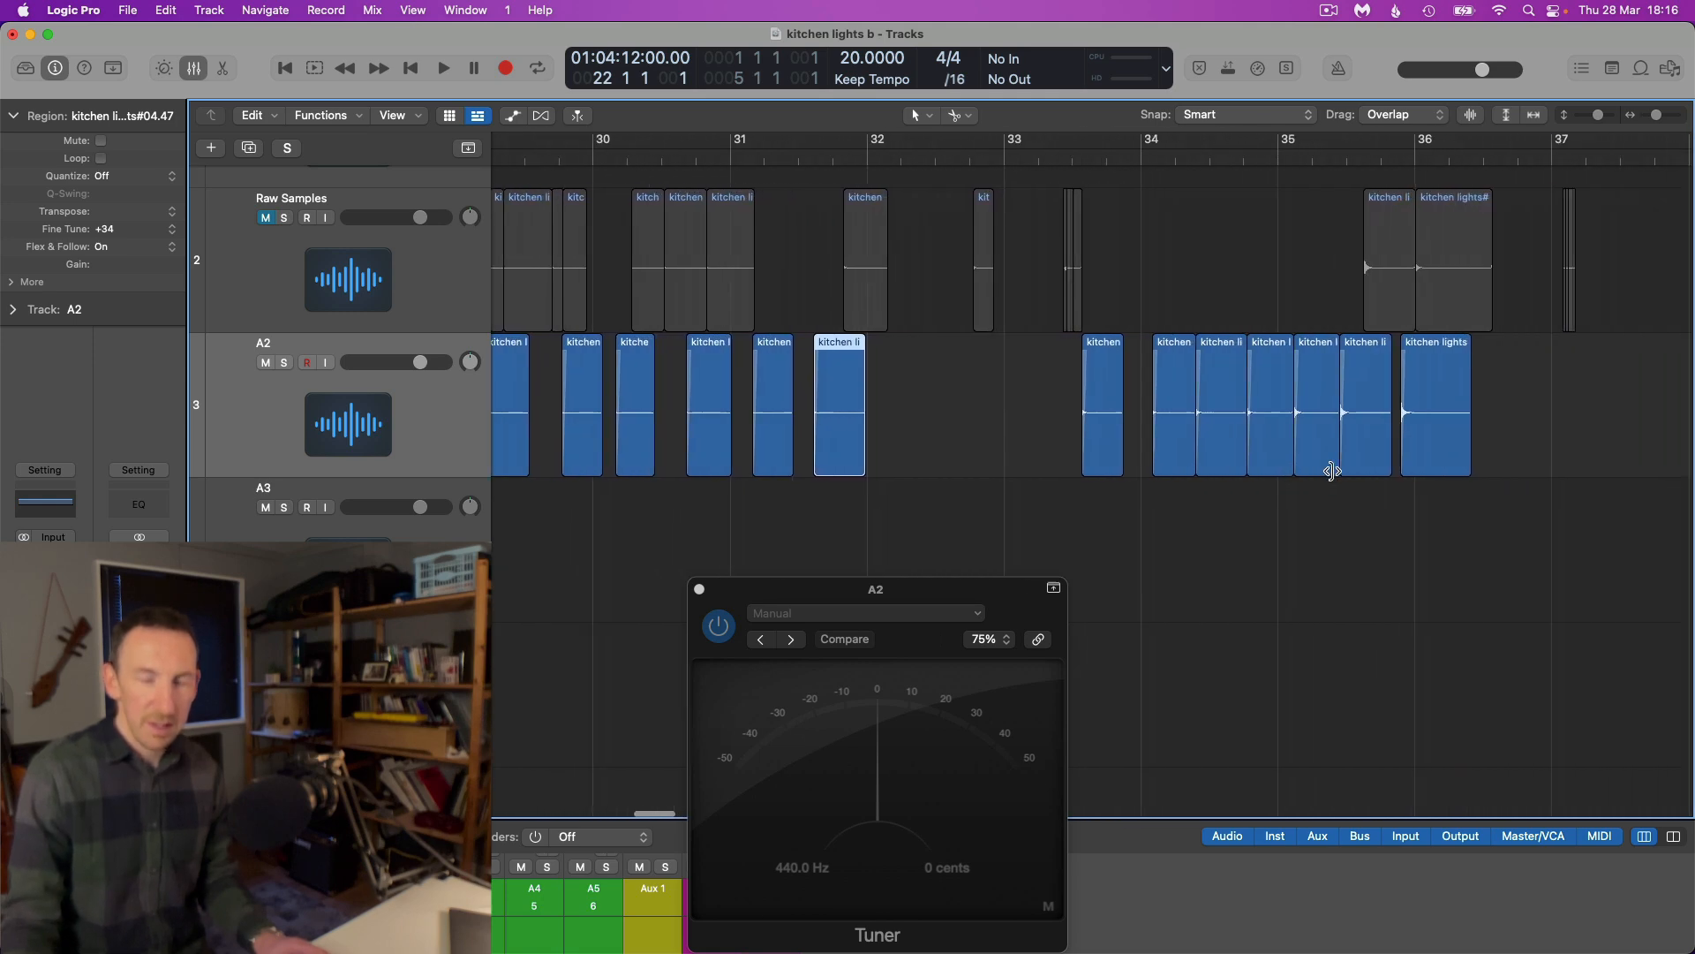
pyautogui.moveTo(965, 449); pyautogui.dragTo(1071, 444)
pyautogui.moveTo(1305, 433); pyautogui.dragTo(1339, 433)
pyautogui.moveTo(1219, 442)
pyautogui.mouseDown()
pyautogui.moveTo(1243, 443)
pyautogui.moveTo(1174, 452)
pyautogui.moveTo(1188, 448)
pyautogui.mouseUp()
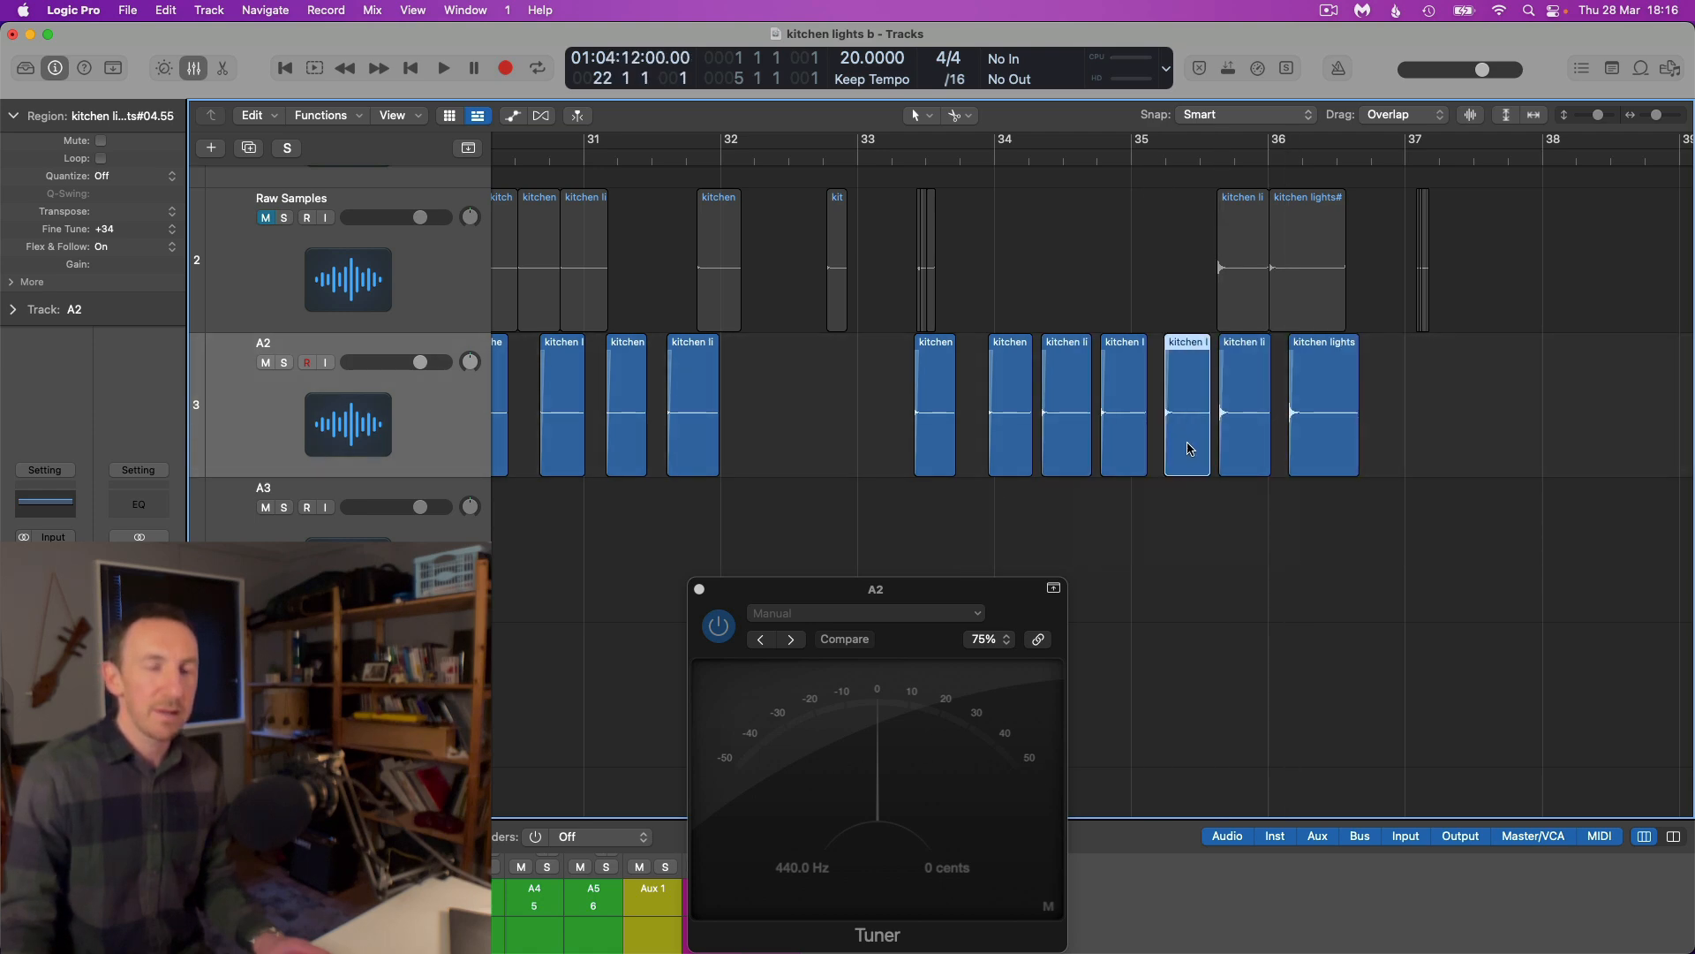
# Select the 21 A2 slices between about bars 22 and 37 and apply a curved fade-out to the end of each
pyautogui.scroll(-5, 1189, 448)
pyautogui.moveTo(1303, 425); pyautogui.dragTo(848, 396)
pyautogui.scroll(5, 807, 451)
pyautogui.scroll(3, 812, 452)
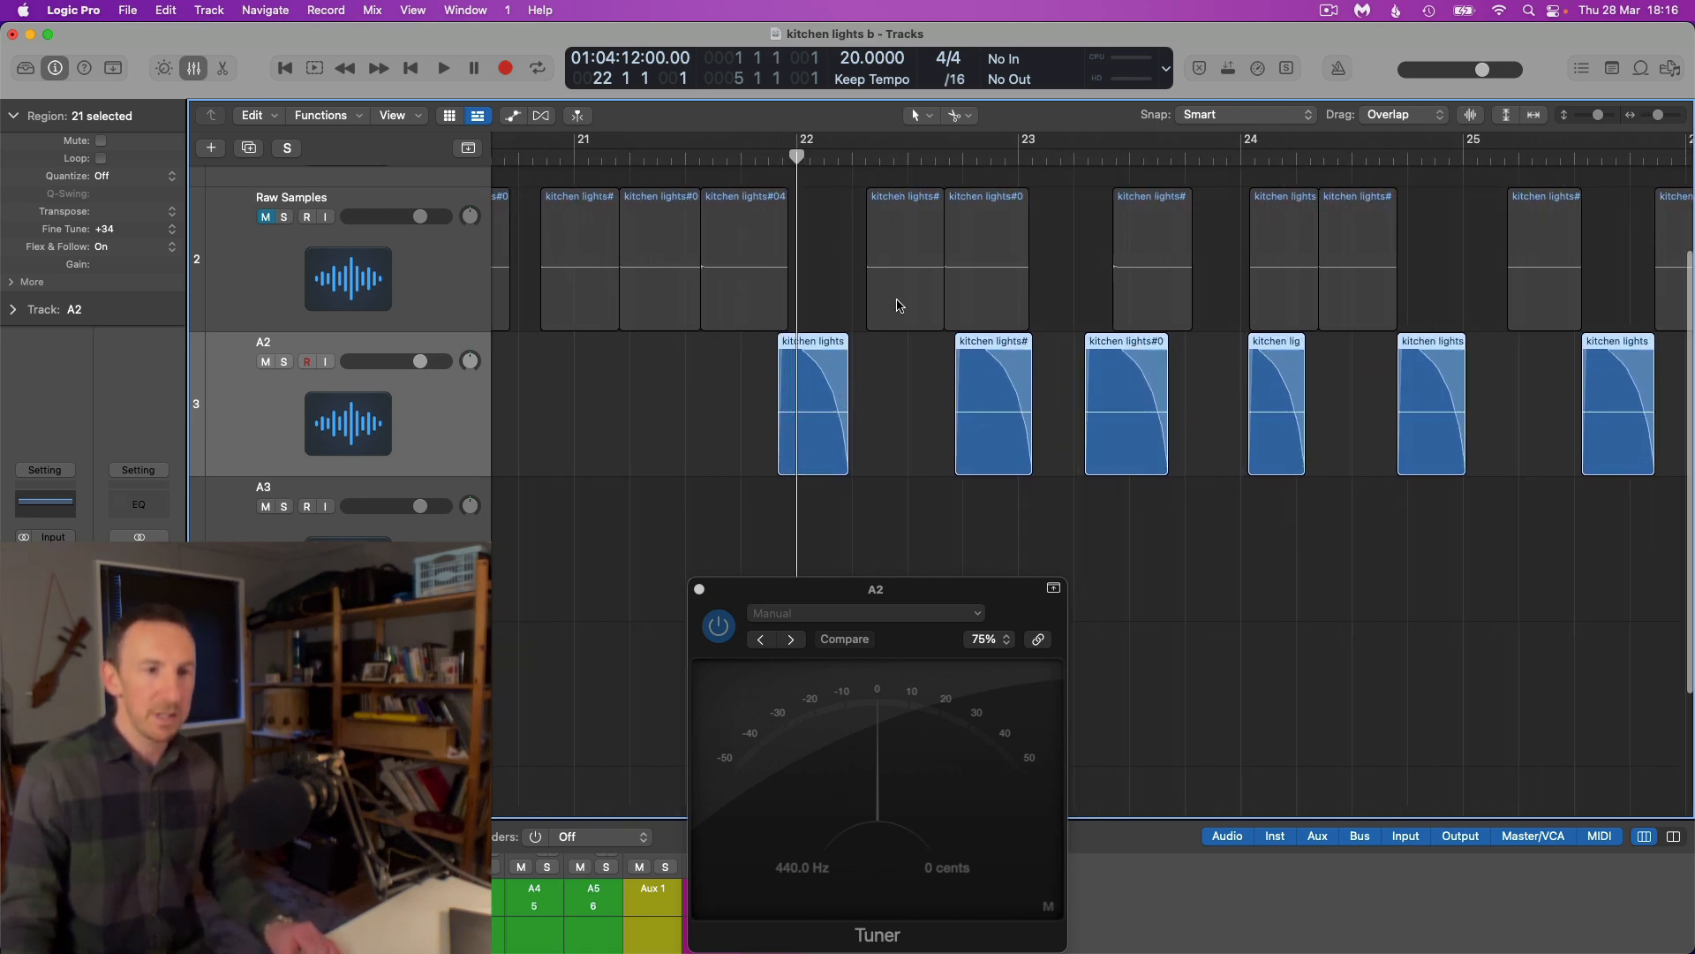
pyautogui.moveTo(842, 454); pyautogui.dragTo(839, 455)
# Deselect the slices and audition the A2 fade-outs from just before bar 22 to about bar 24, then stop playback
pyautogui.click(770, 158)
pyautogui.press('space')
pyautogui.press('super+Right')
pyautogui.click(950, 400)
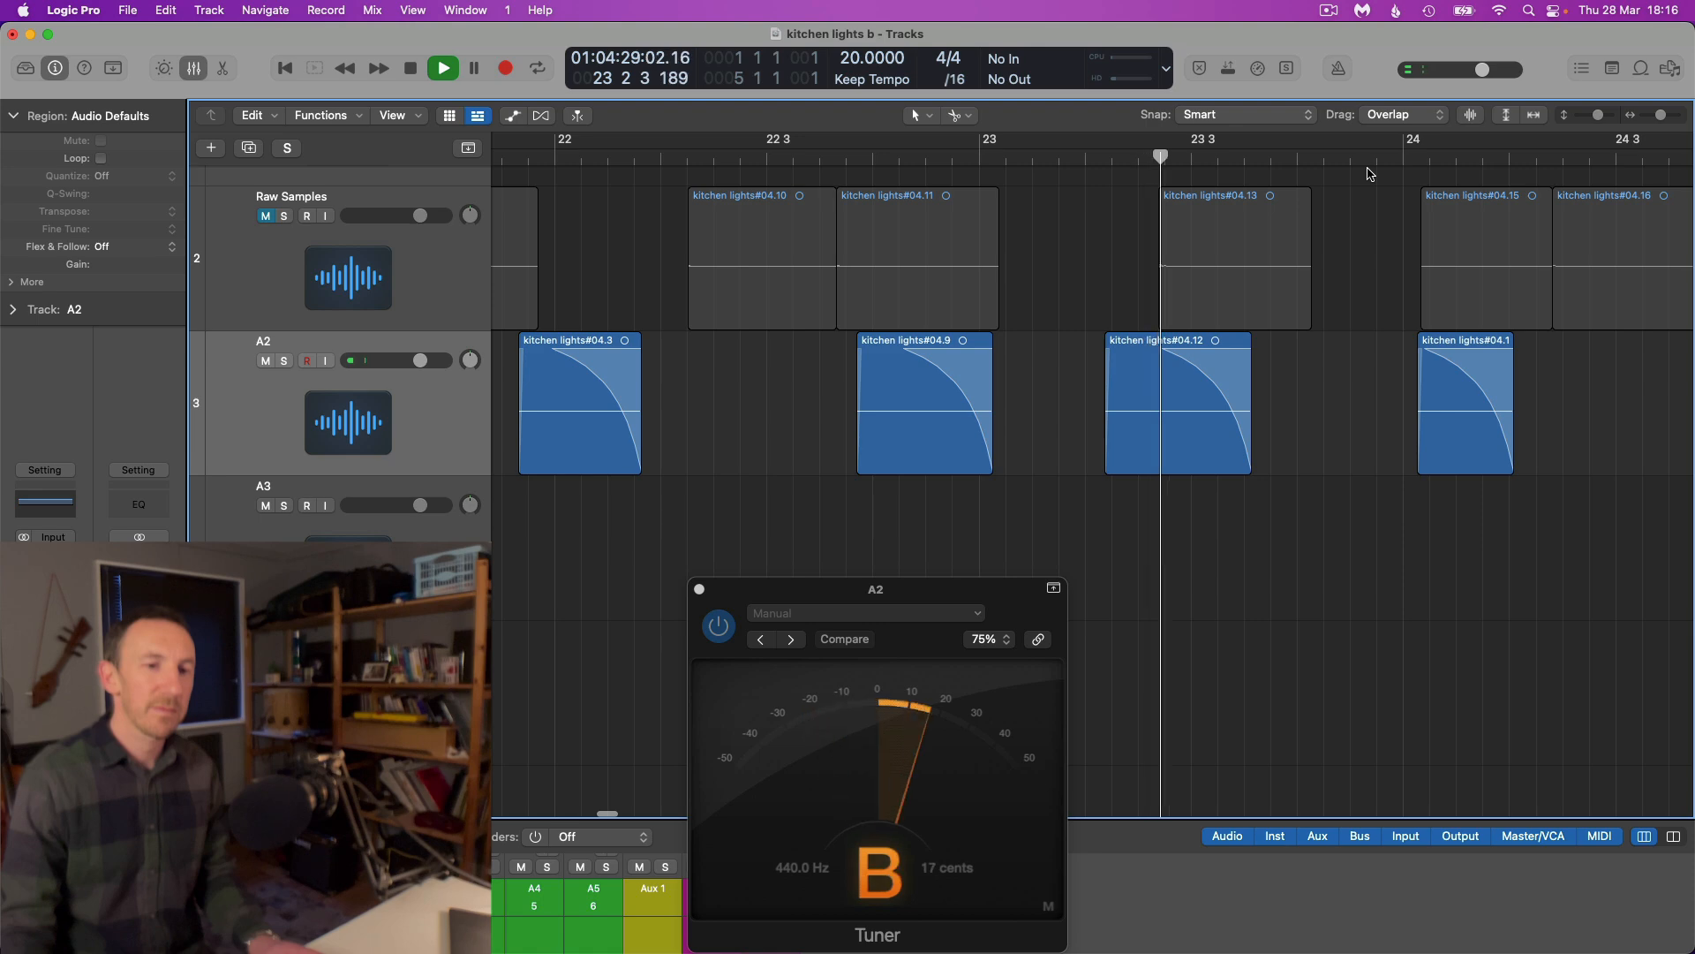
pyautogui.scroll(-4, 1369, 170)
pyautogui.scroll(-8, 1371, 171)
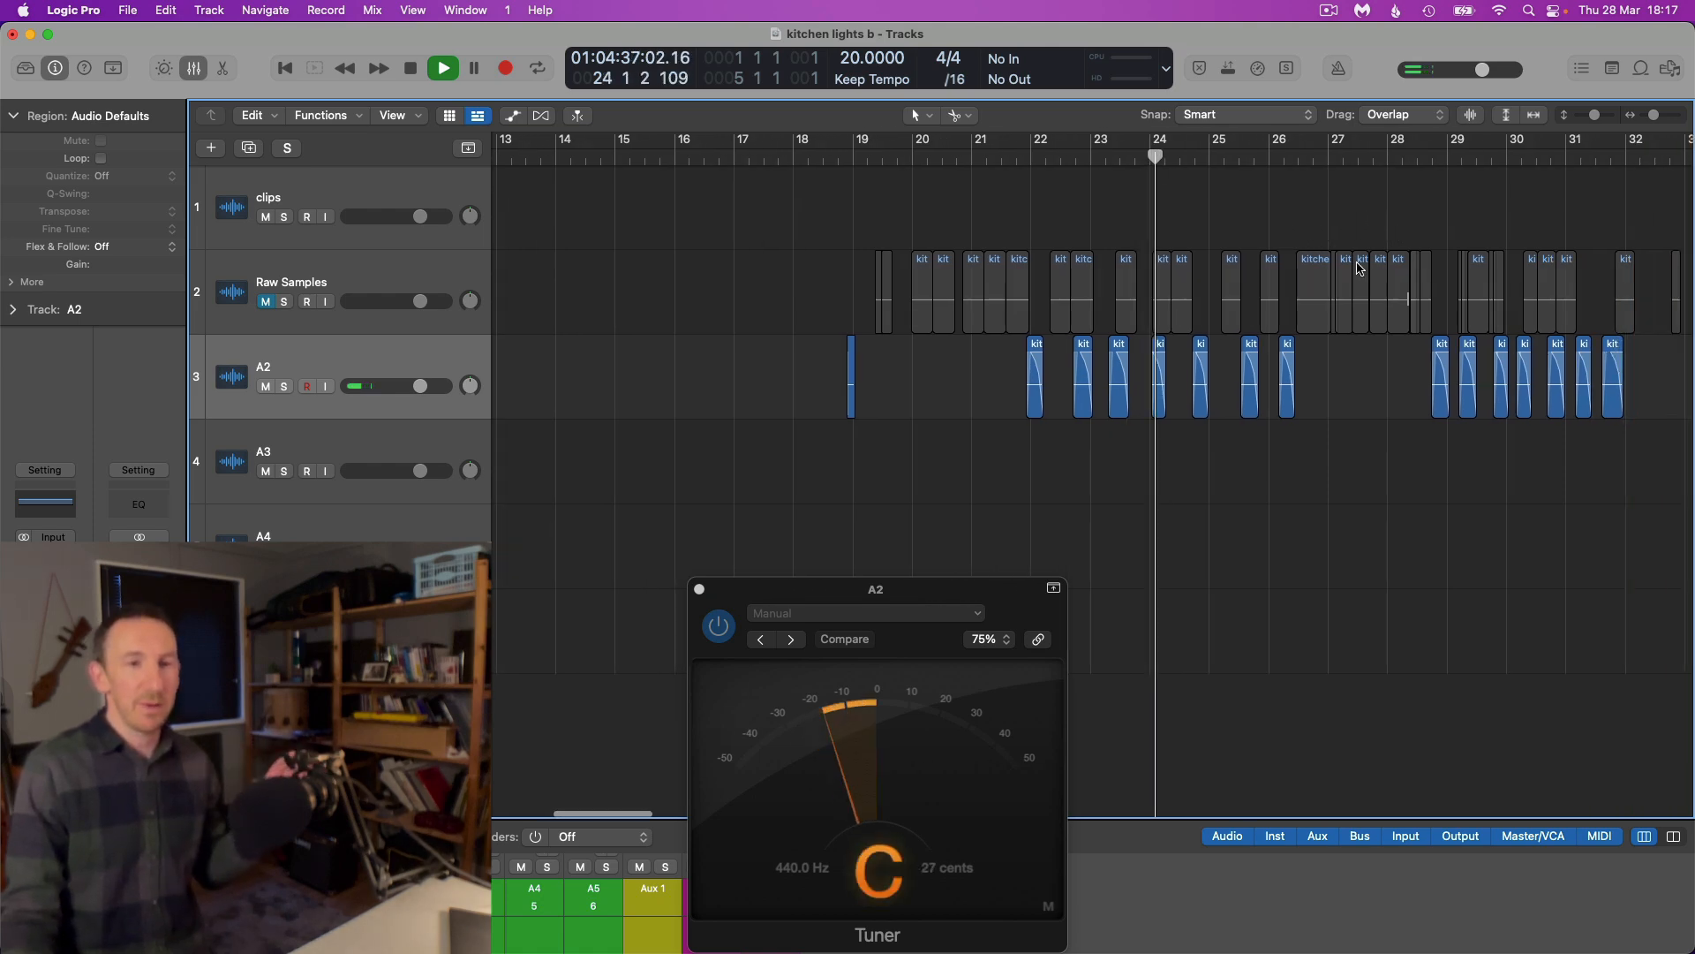
pyautogui.press('space')
# Examine the groups of slices along the A2 timeline, starting with the faded ones around bars 21 to 27
pyautogui.scroll(2, 1361, 362)
pyautogui.scroll(3, 1360, 362)
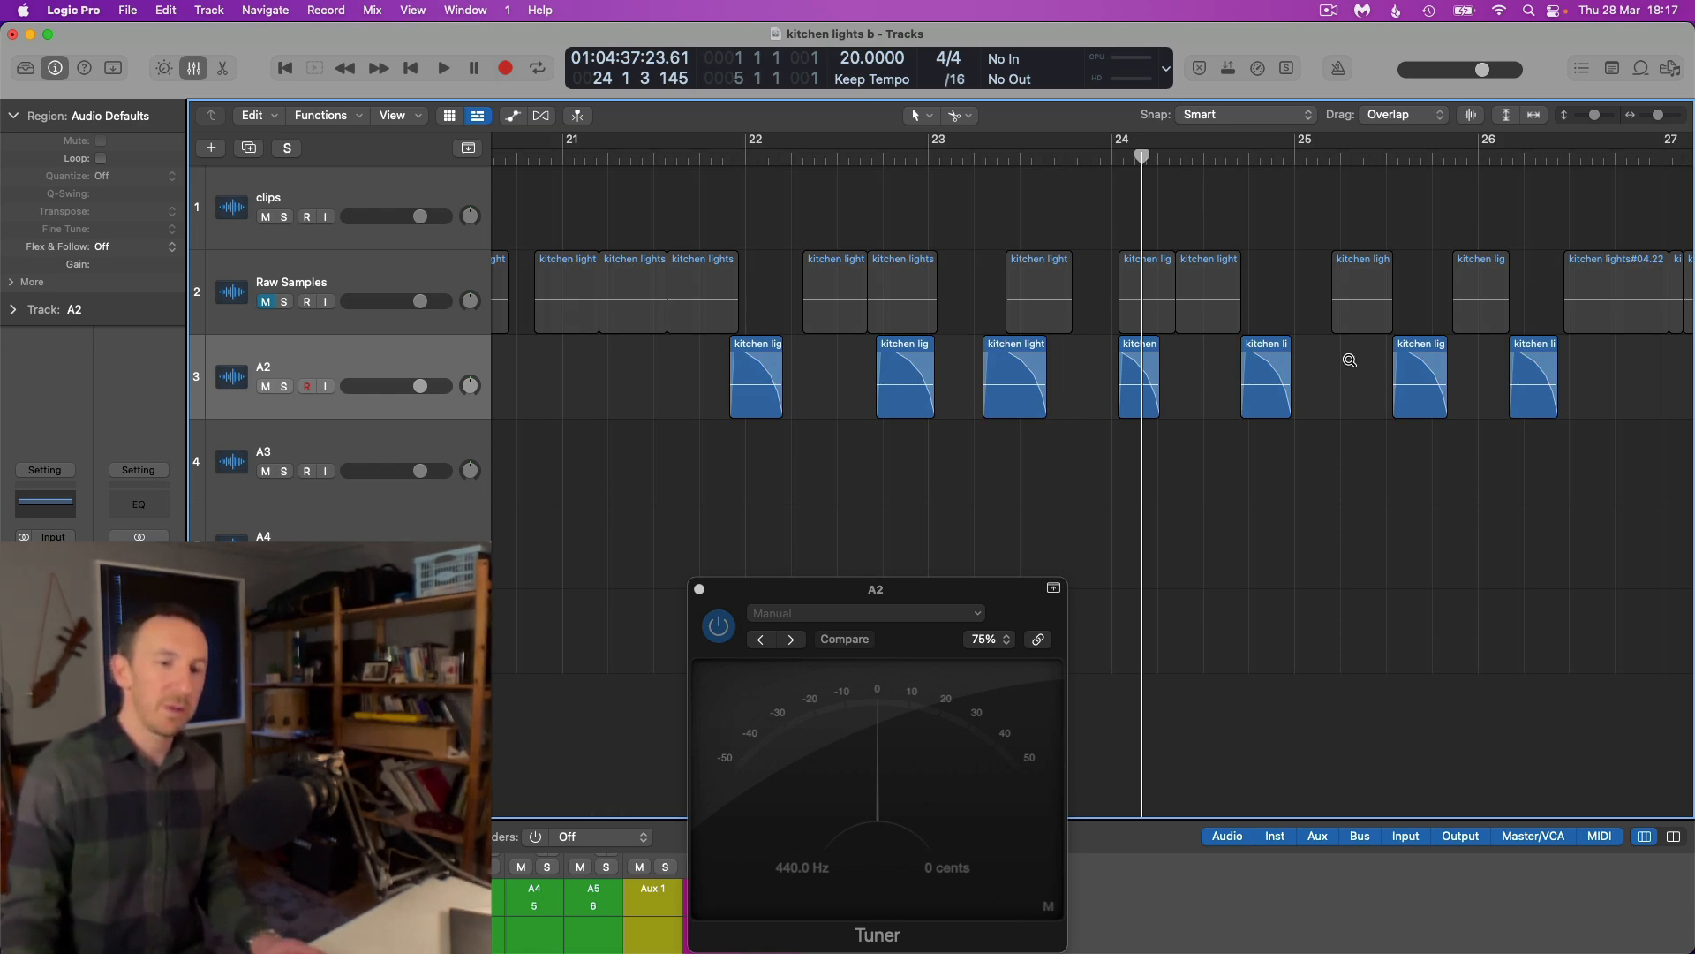
pyautogui.scroll(1, 1351, 364)
pyautogui.hscroll(1, 1355, 369)
pyautogui.scroll(-3, 1355, 367)
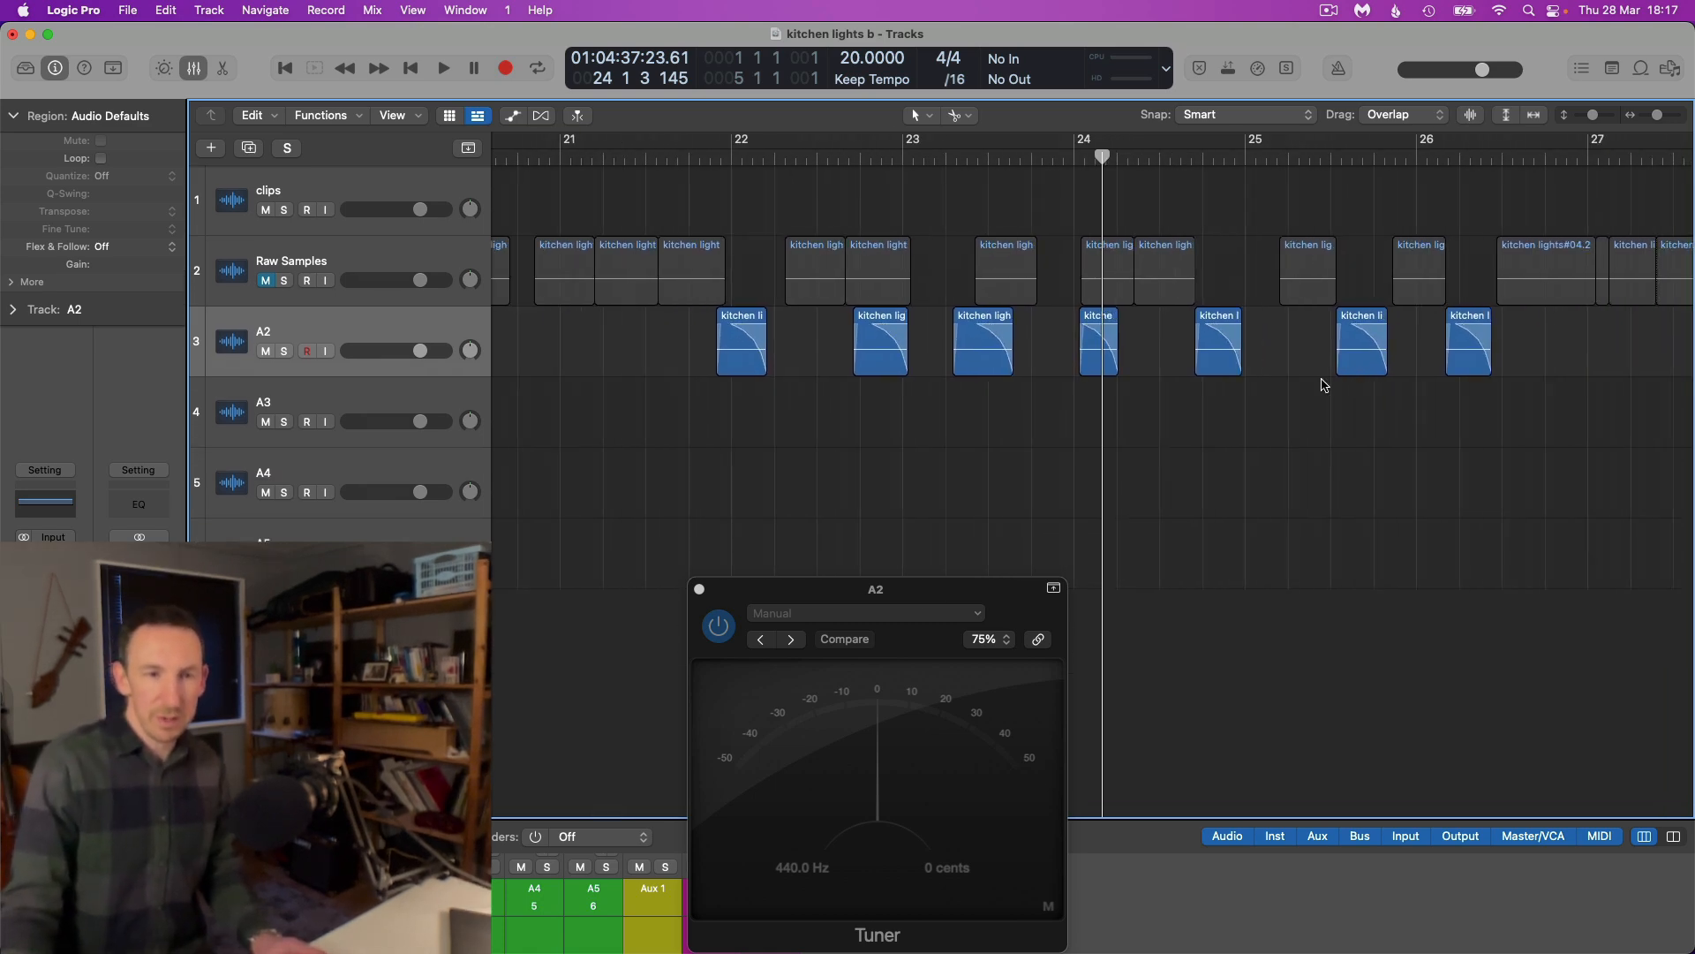
pyautogui.scroll(-5, 1325, 385)
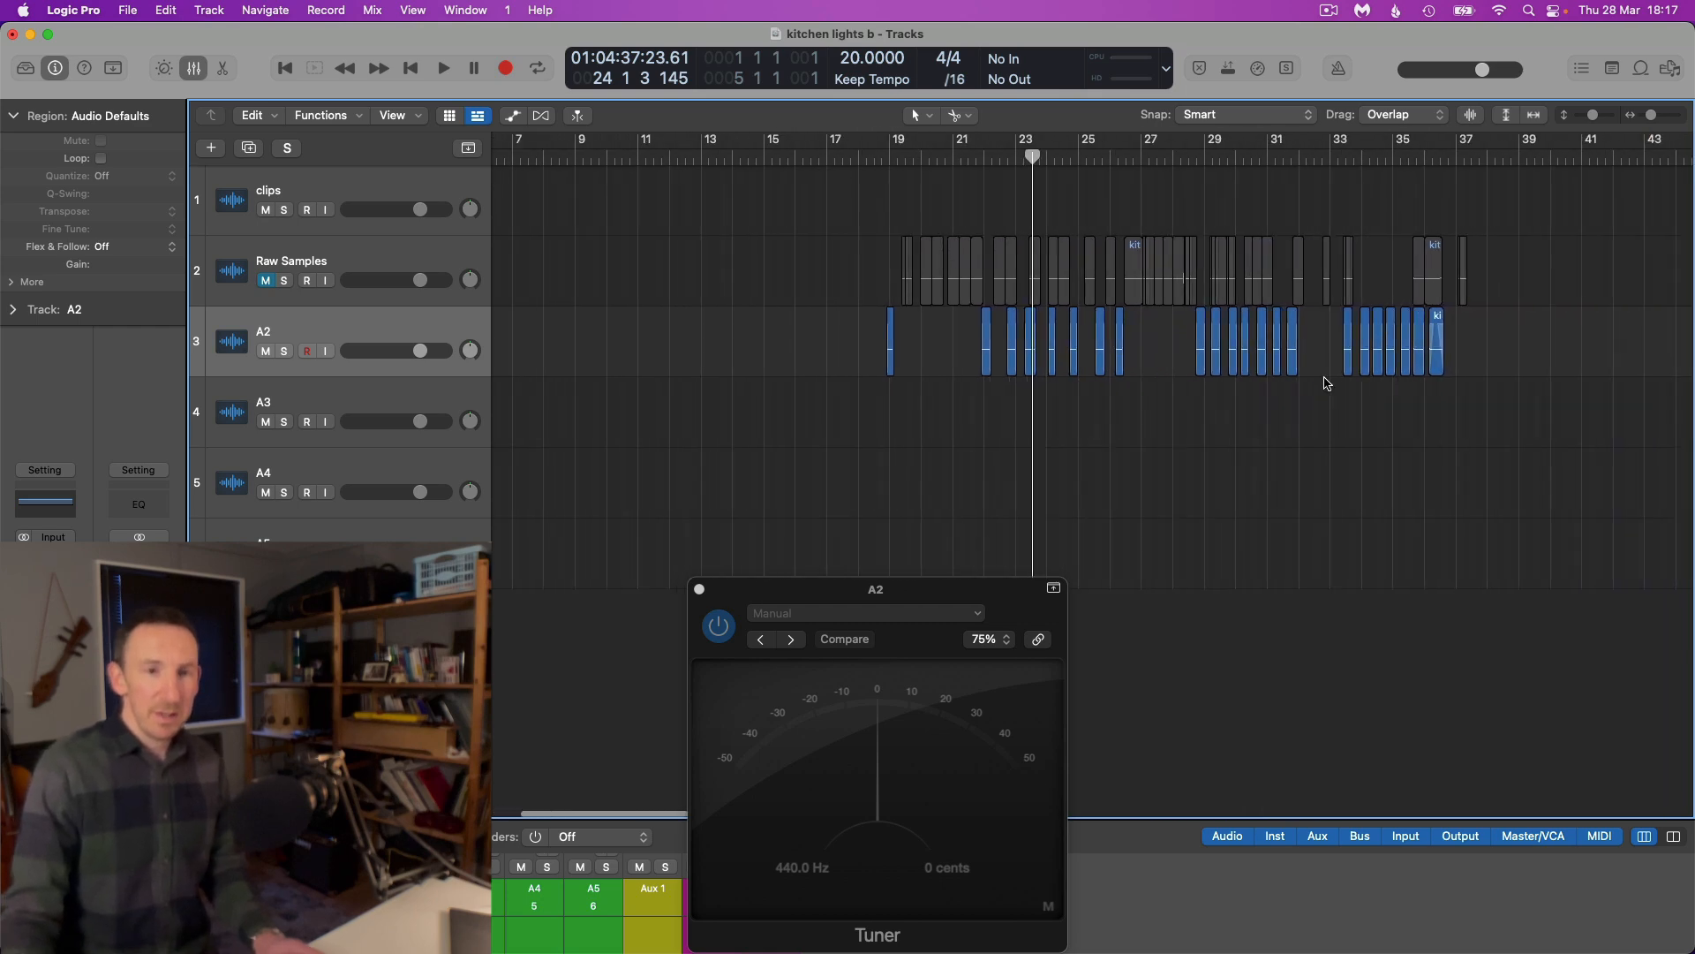
pyautogui.hscroll(7, 1327, 384)
pyautogui.scroll(-2, 1327, 384)
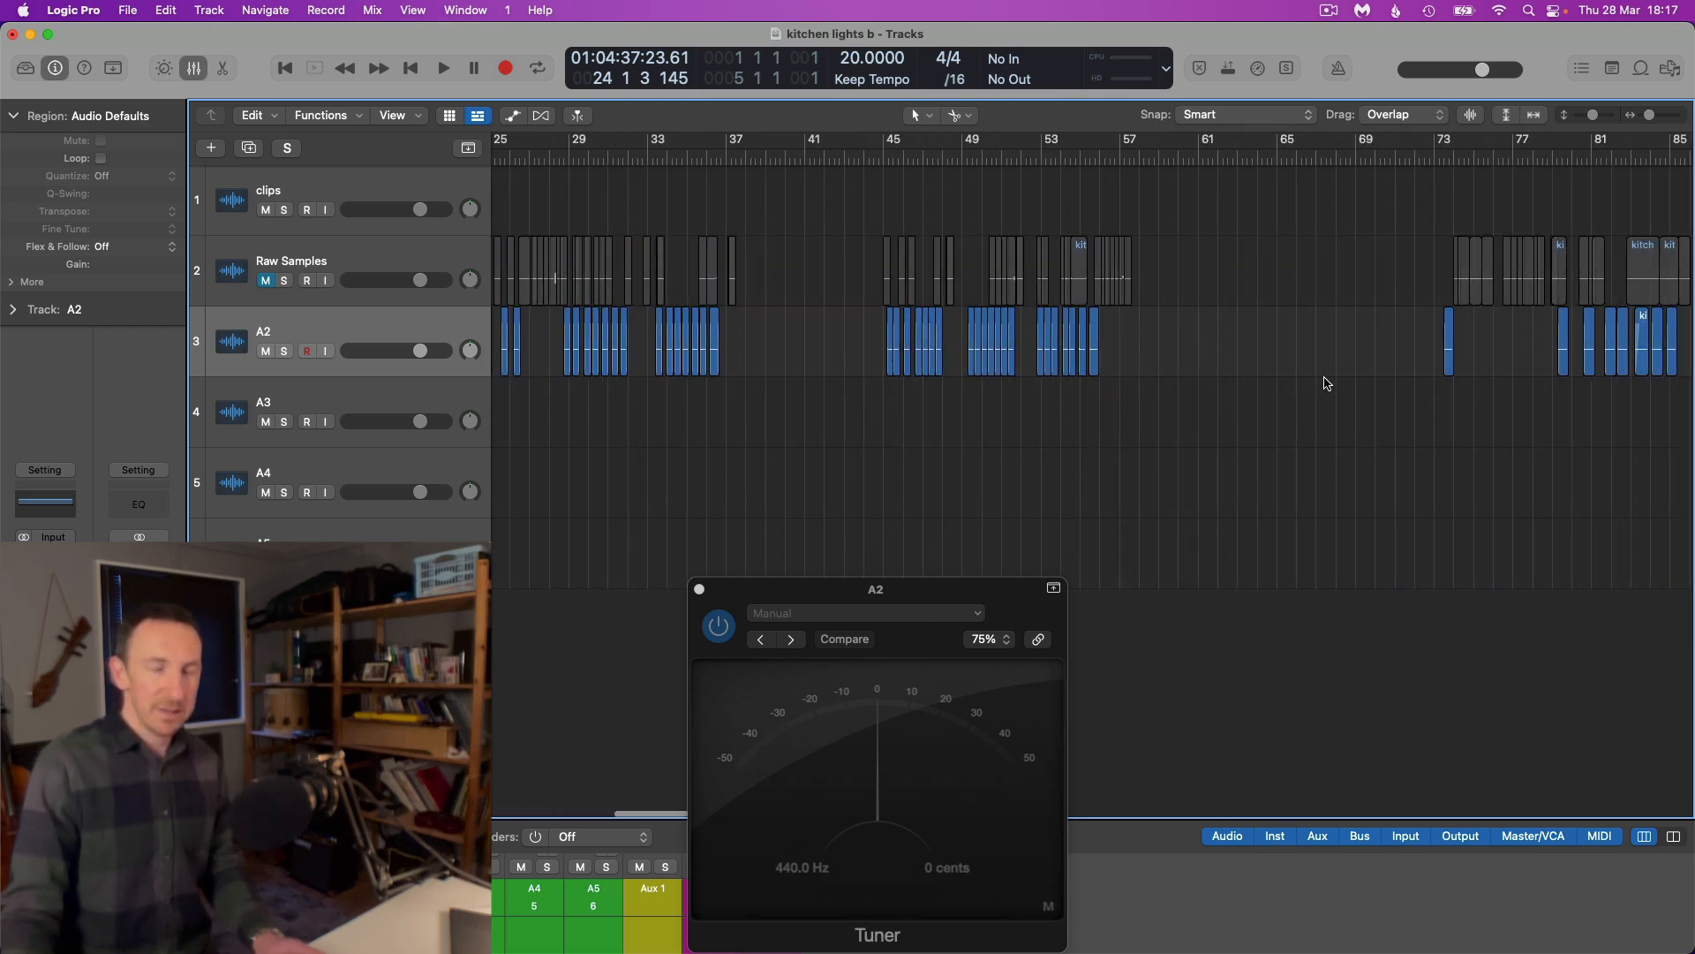
pyautogui.scroll(-2, 1327, 384)
pyautogui.hscroll(5, 934, 344)
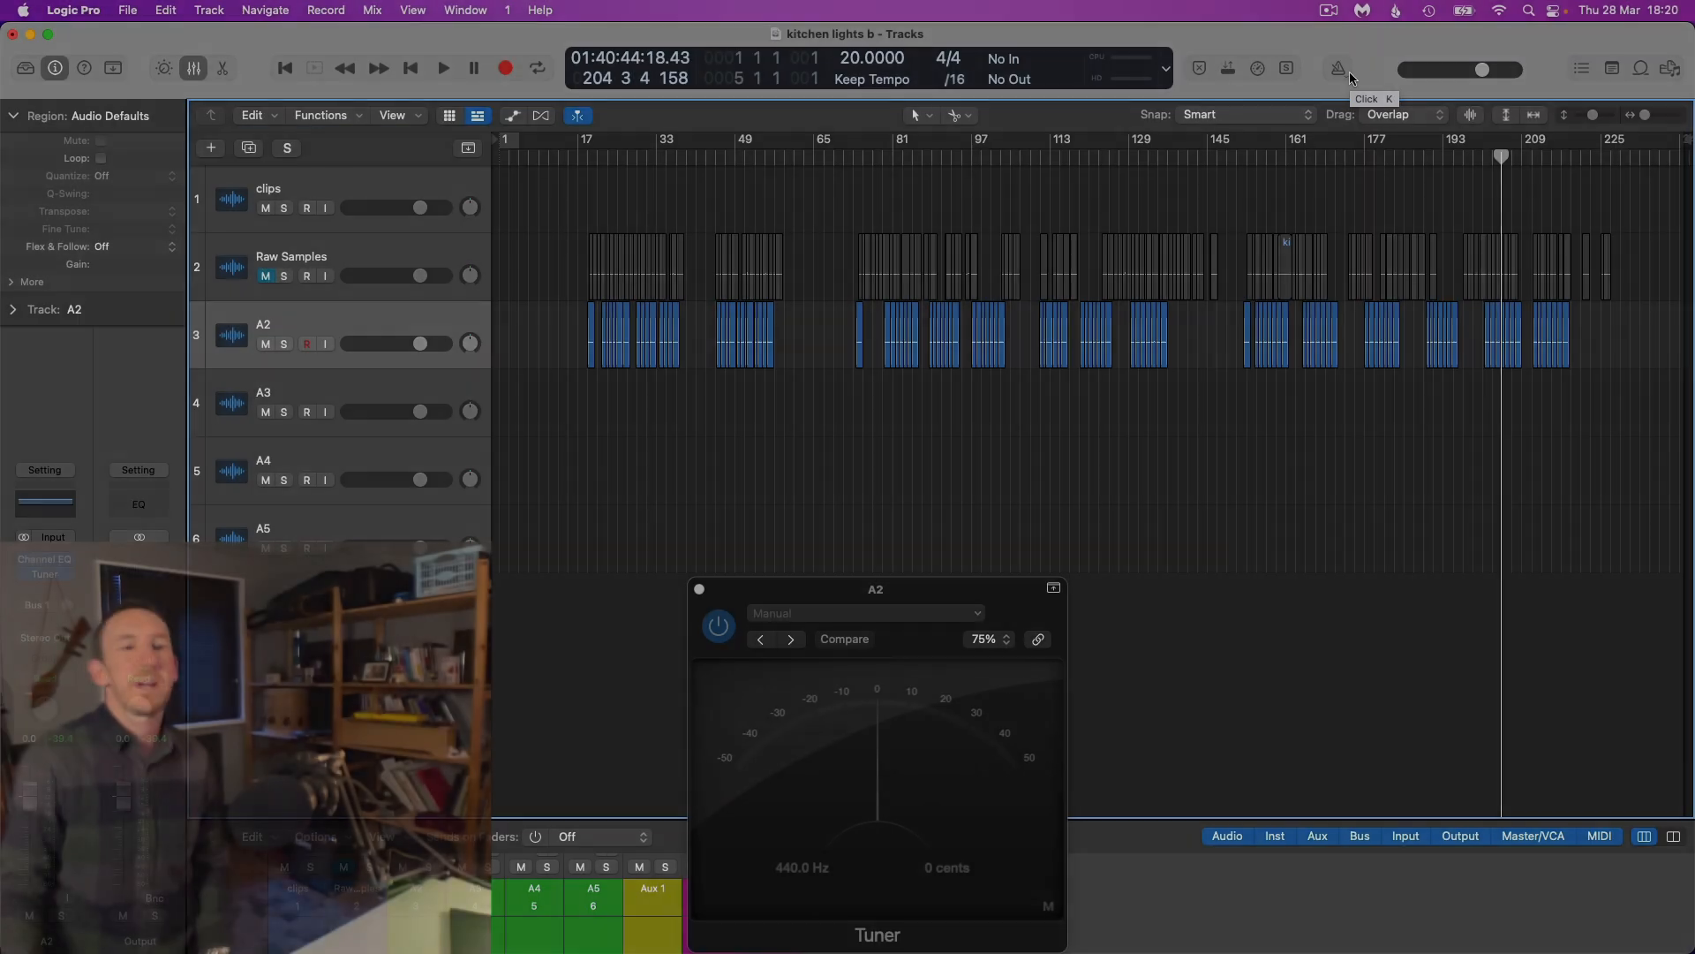
pyautogui.scroll(6, 1289, 269)
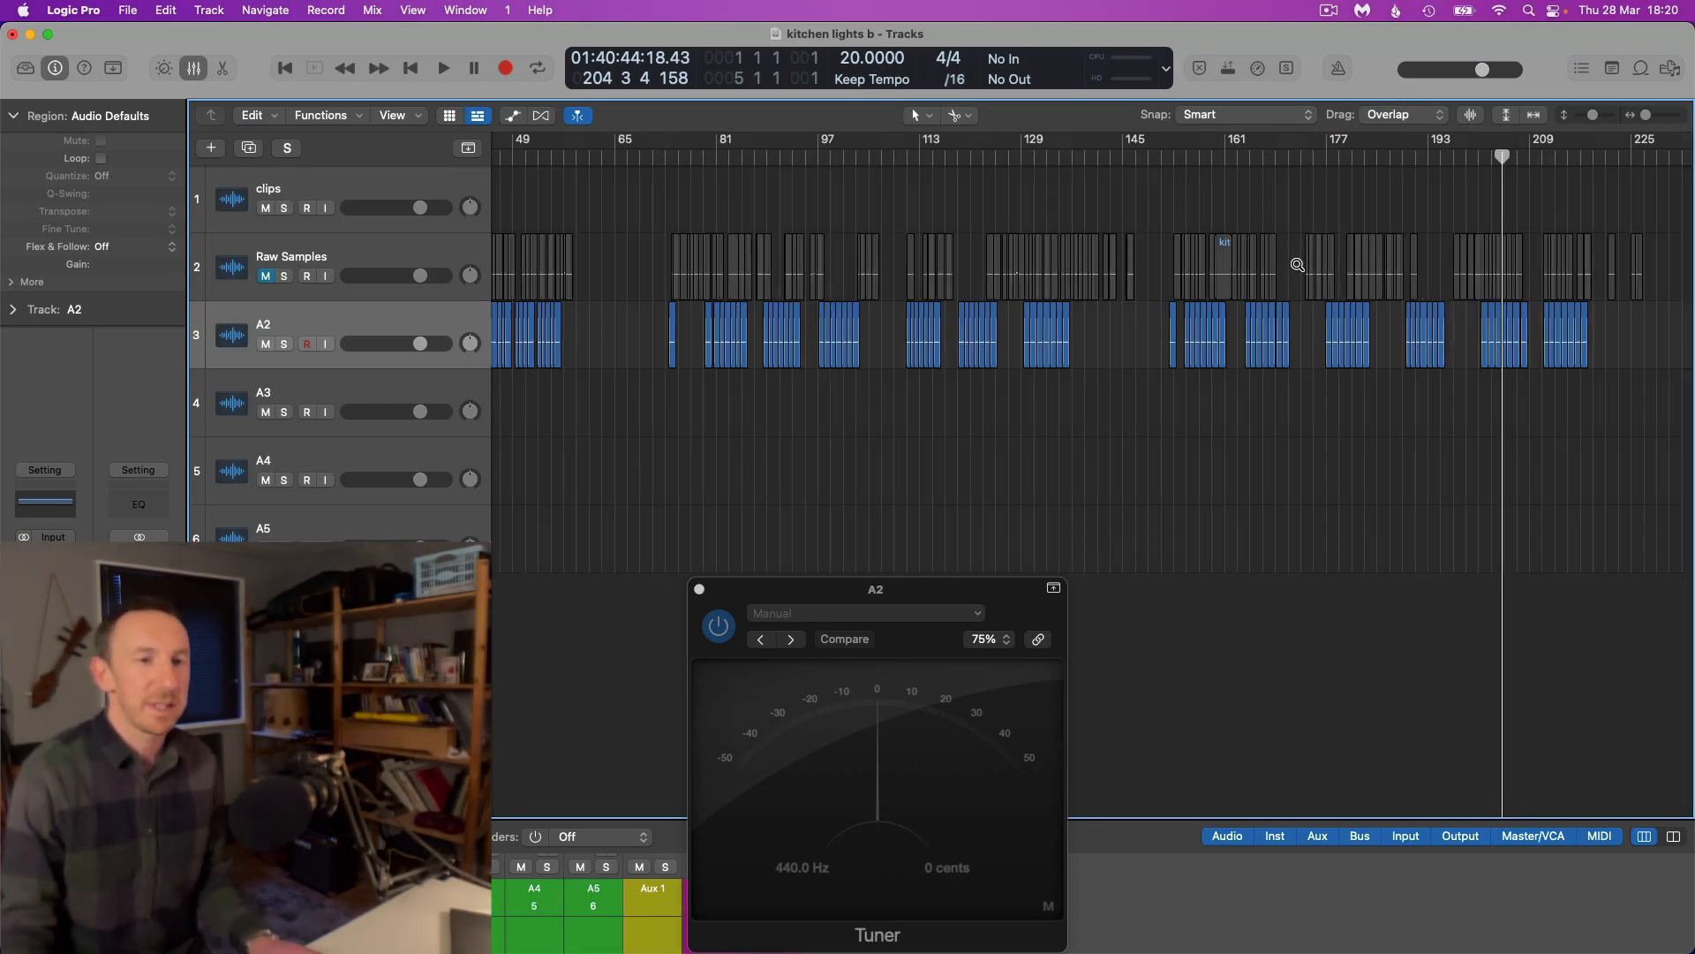
pyautogui.hscroll(-5, 1283, 281)
pyautogui.scroll(-6, 1283, 278)
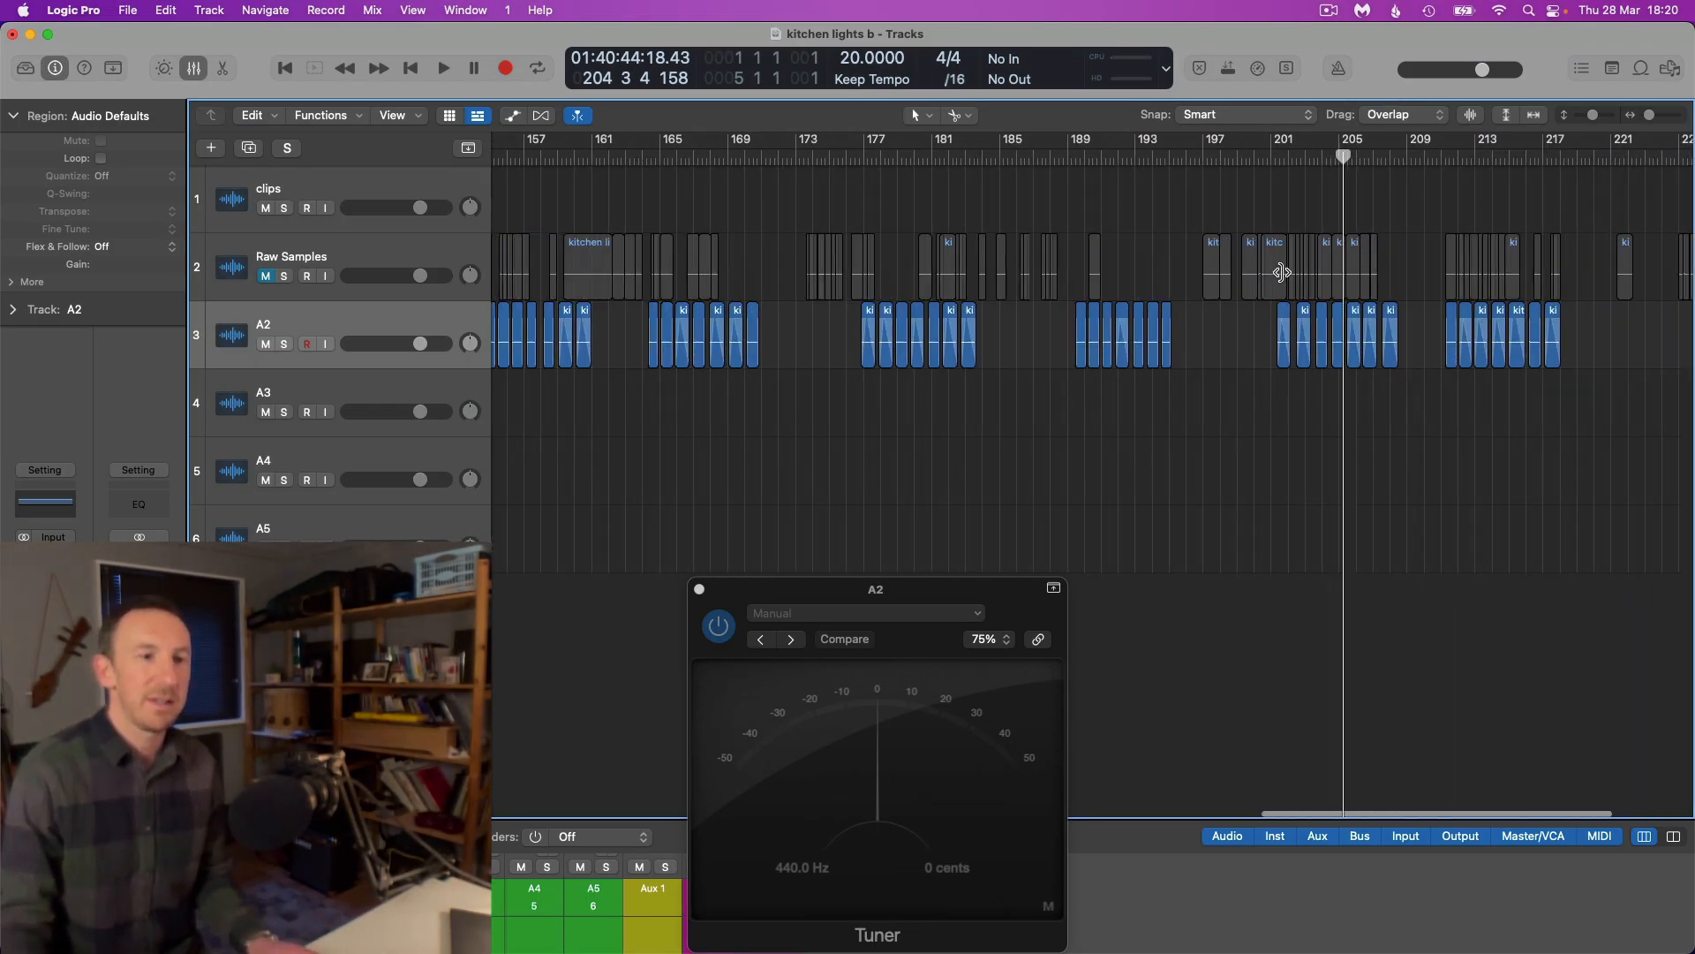
# Close the A2 Tuner and inspect the fade-outs on the A2 slices between about bars 73 and 85
pyautogui.click(699, 589)
pyautogui.scroll(6, 721, 516)
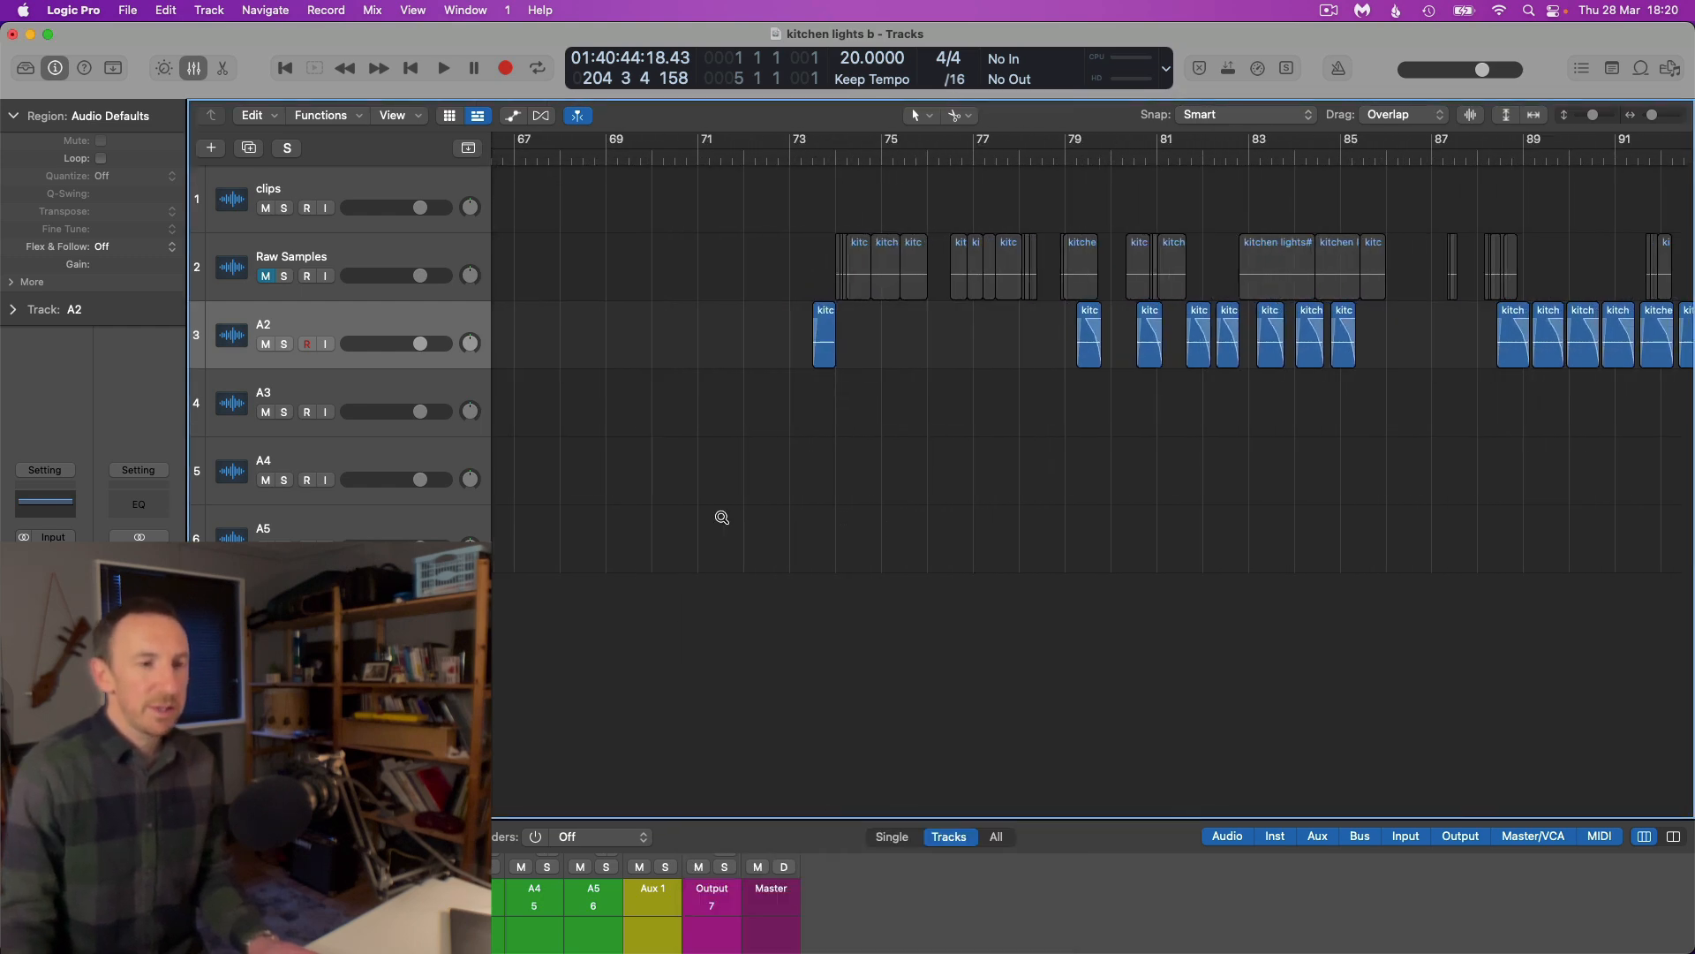
pyautogui.hscroll(2, 722, 520)
pyautogui.hscroll(-3, 721, 520)
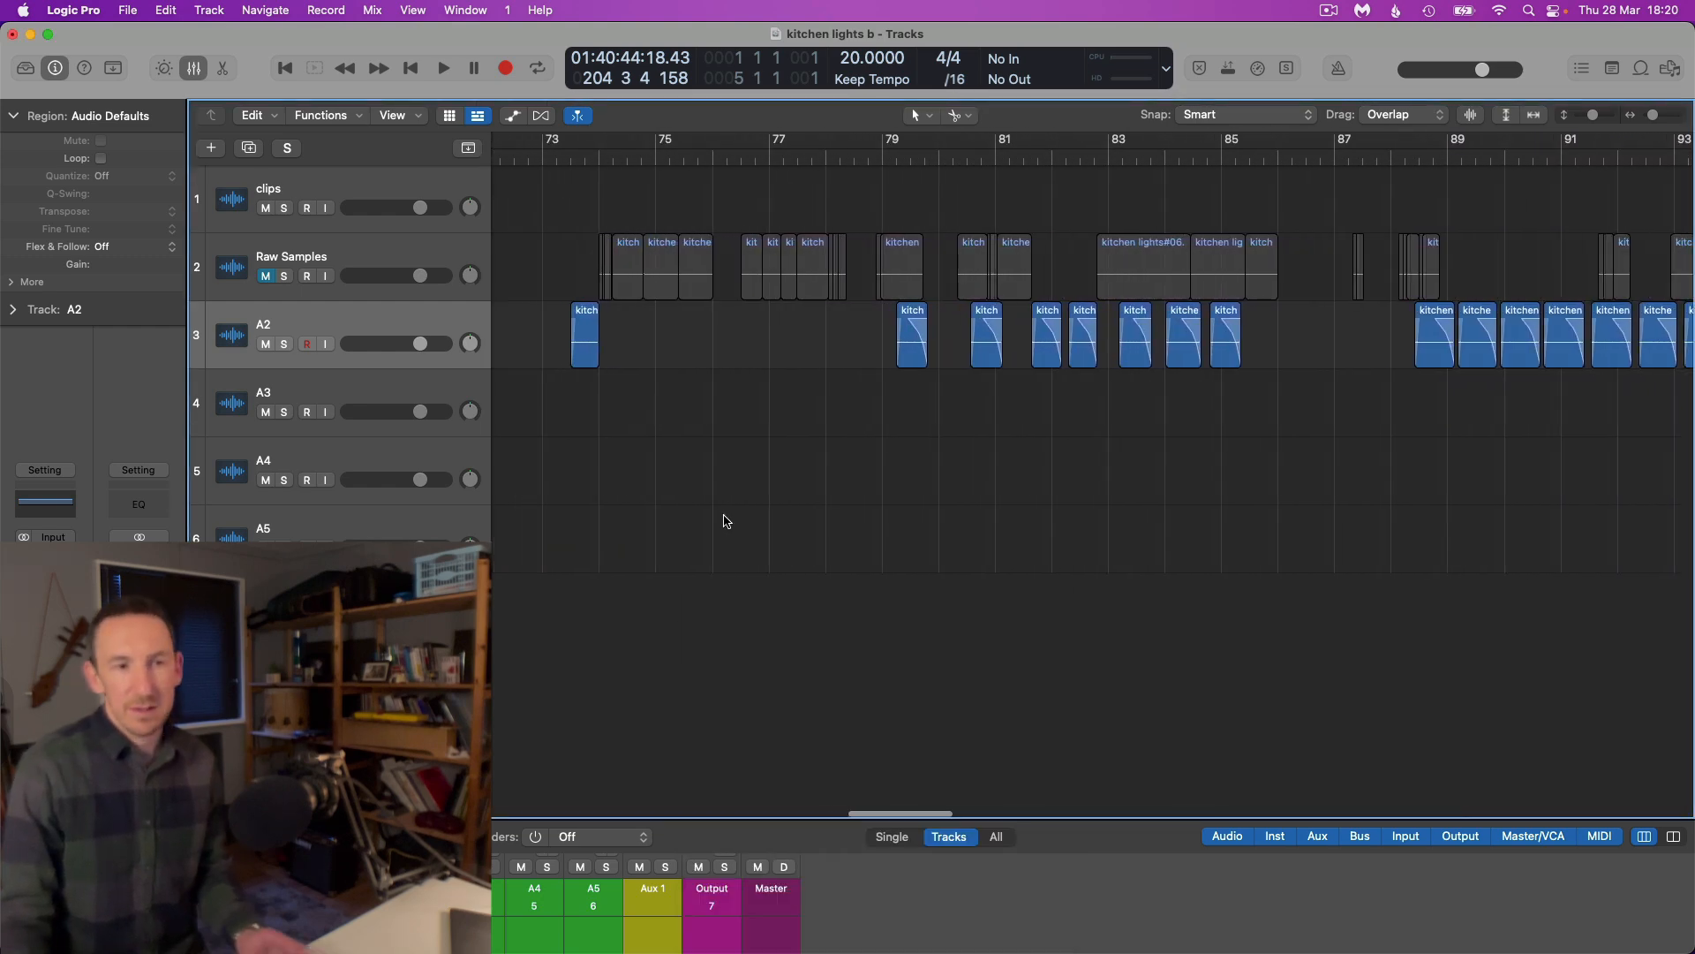
pyautogui.hscroll(3, 724, 518)
pyautogui.hscroll(1, 737, 508)
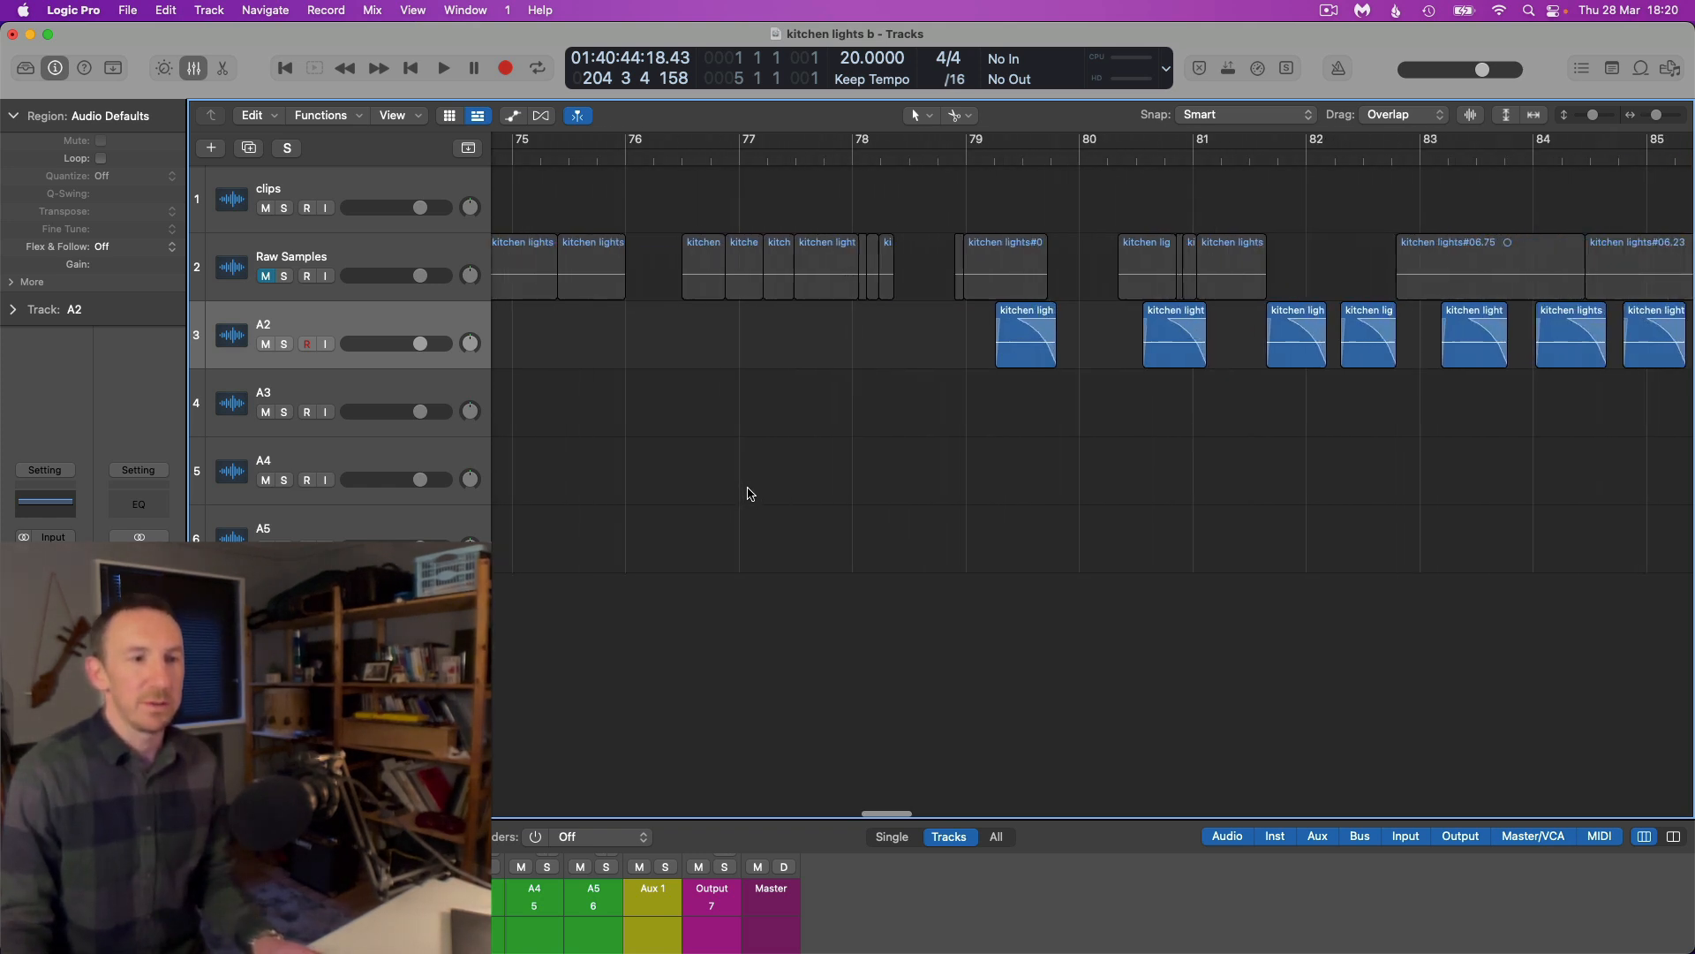
pyautogui.scroll(4, 749, 493)
pyautogui.hscroll(2, 749, 494)
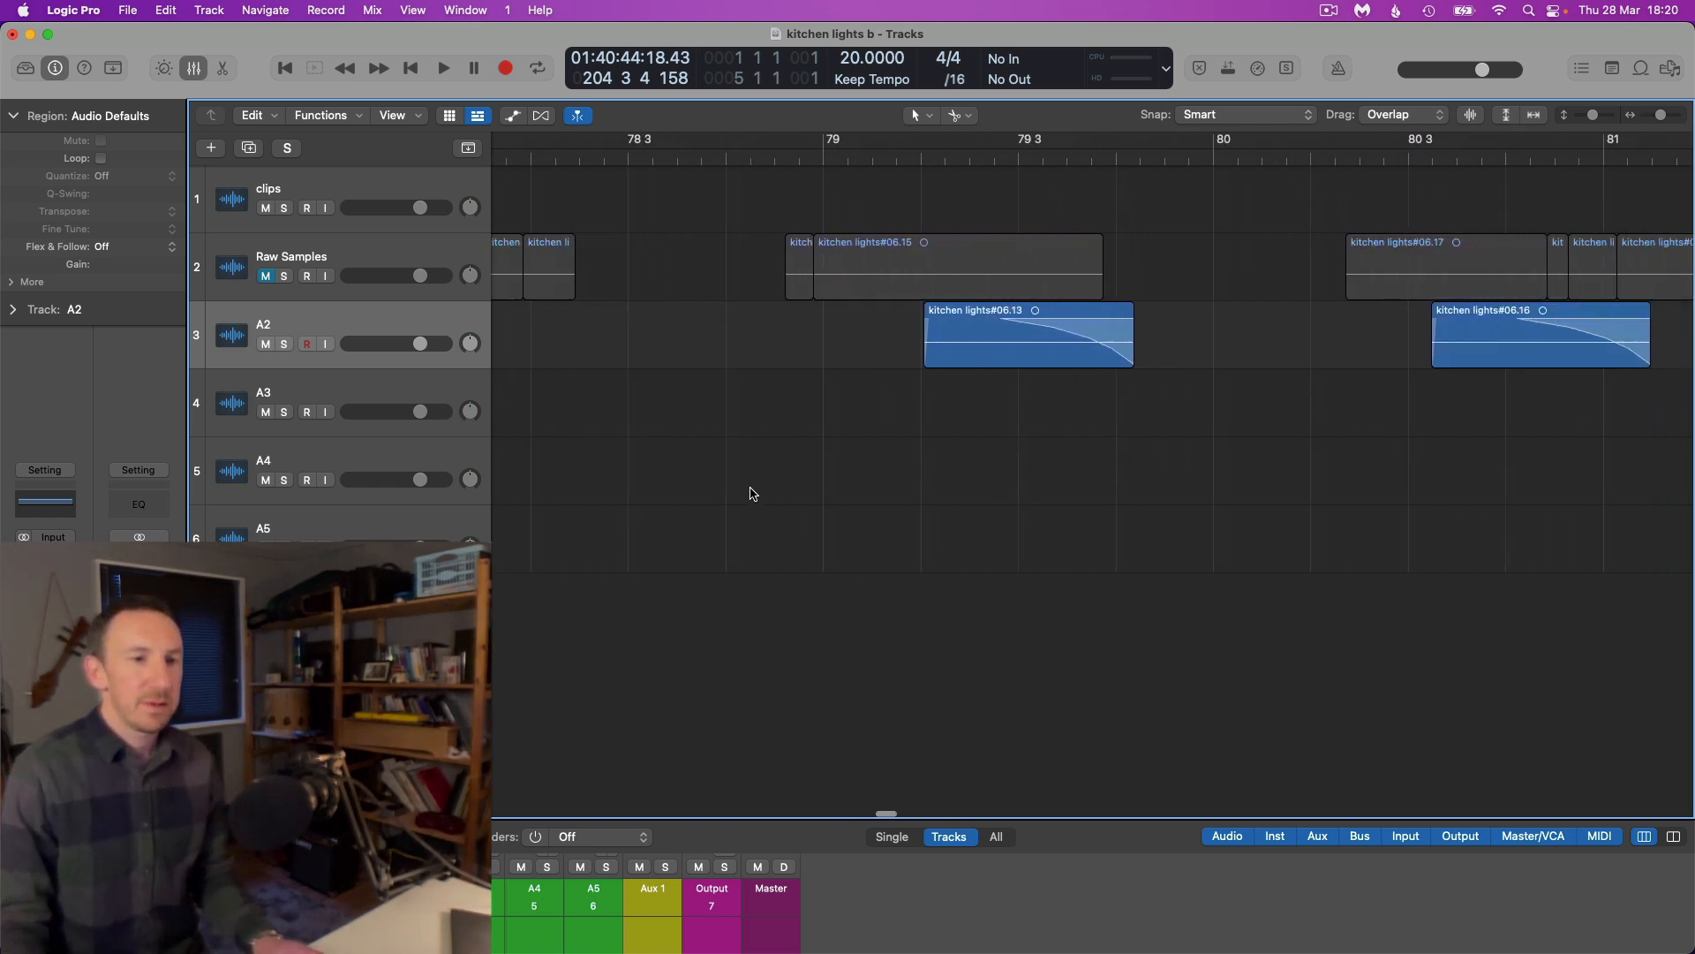
pyautogui.hscroll(1, 749, 494)
pyautogui.scroll(1, 770, 384)
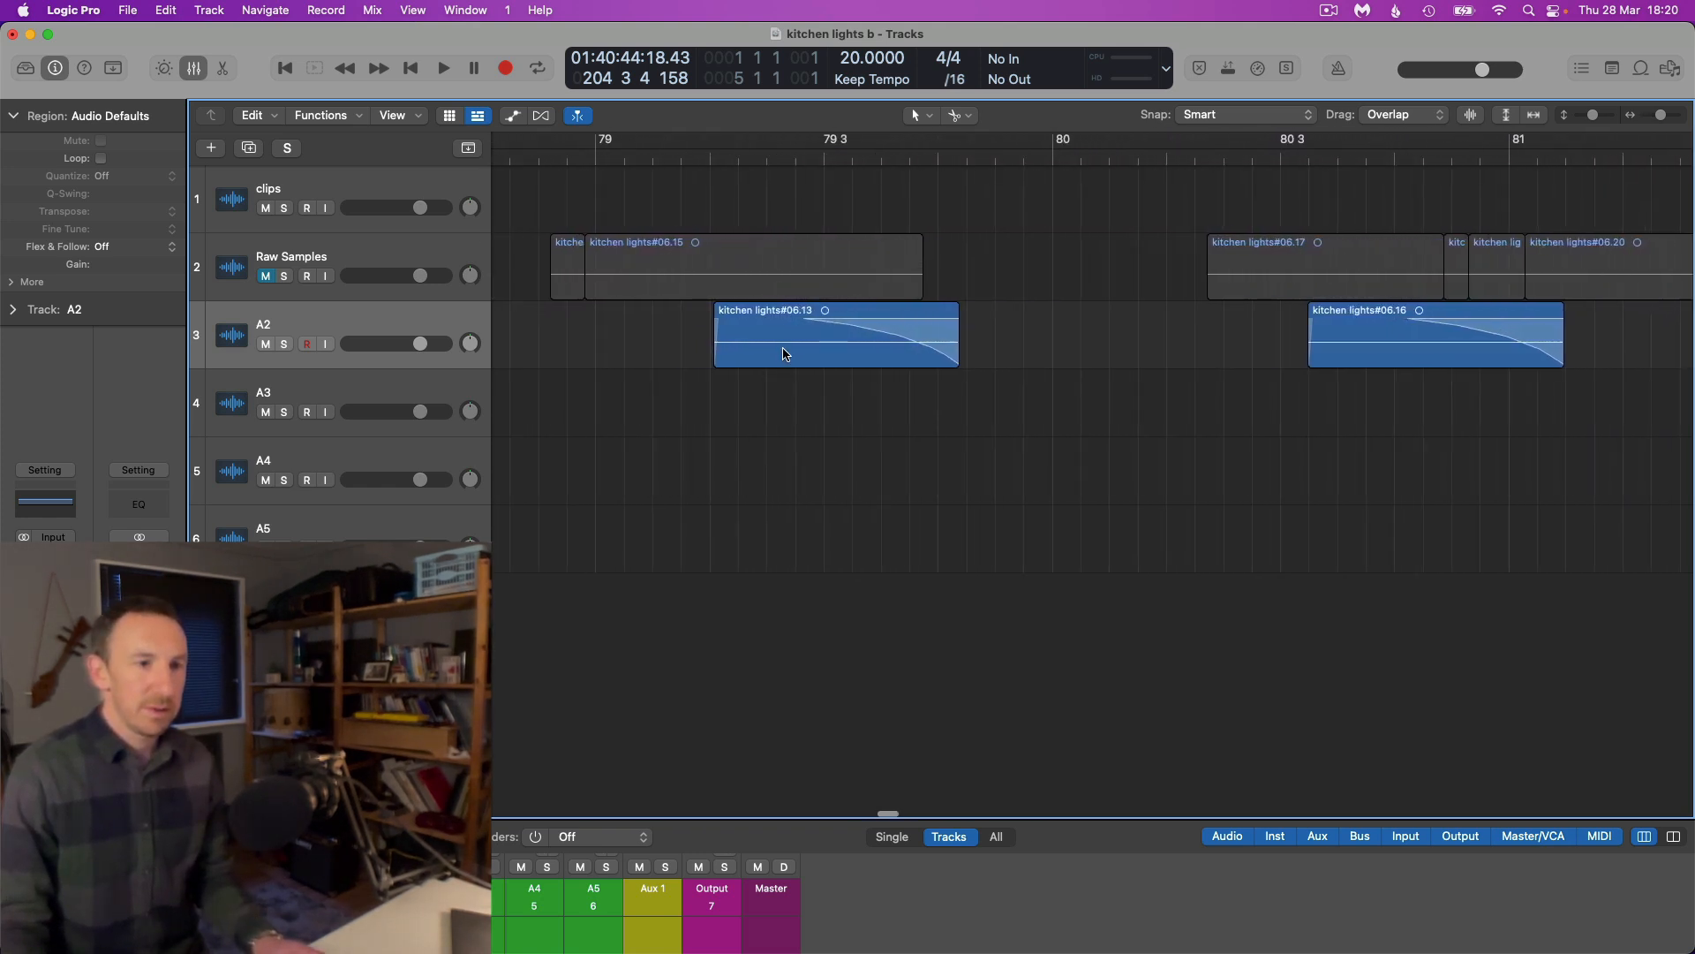
pyautogui.scroll(-2, 784, 392)
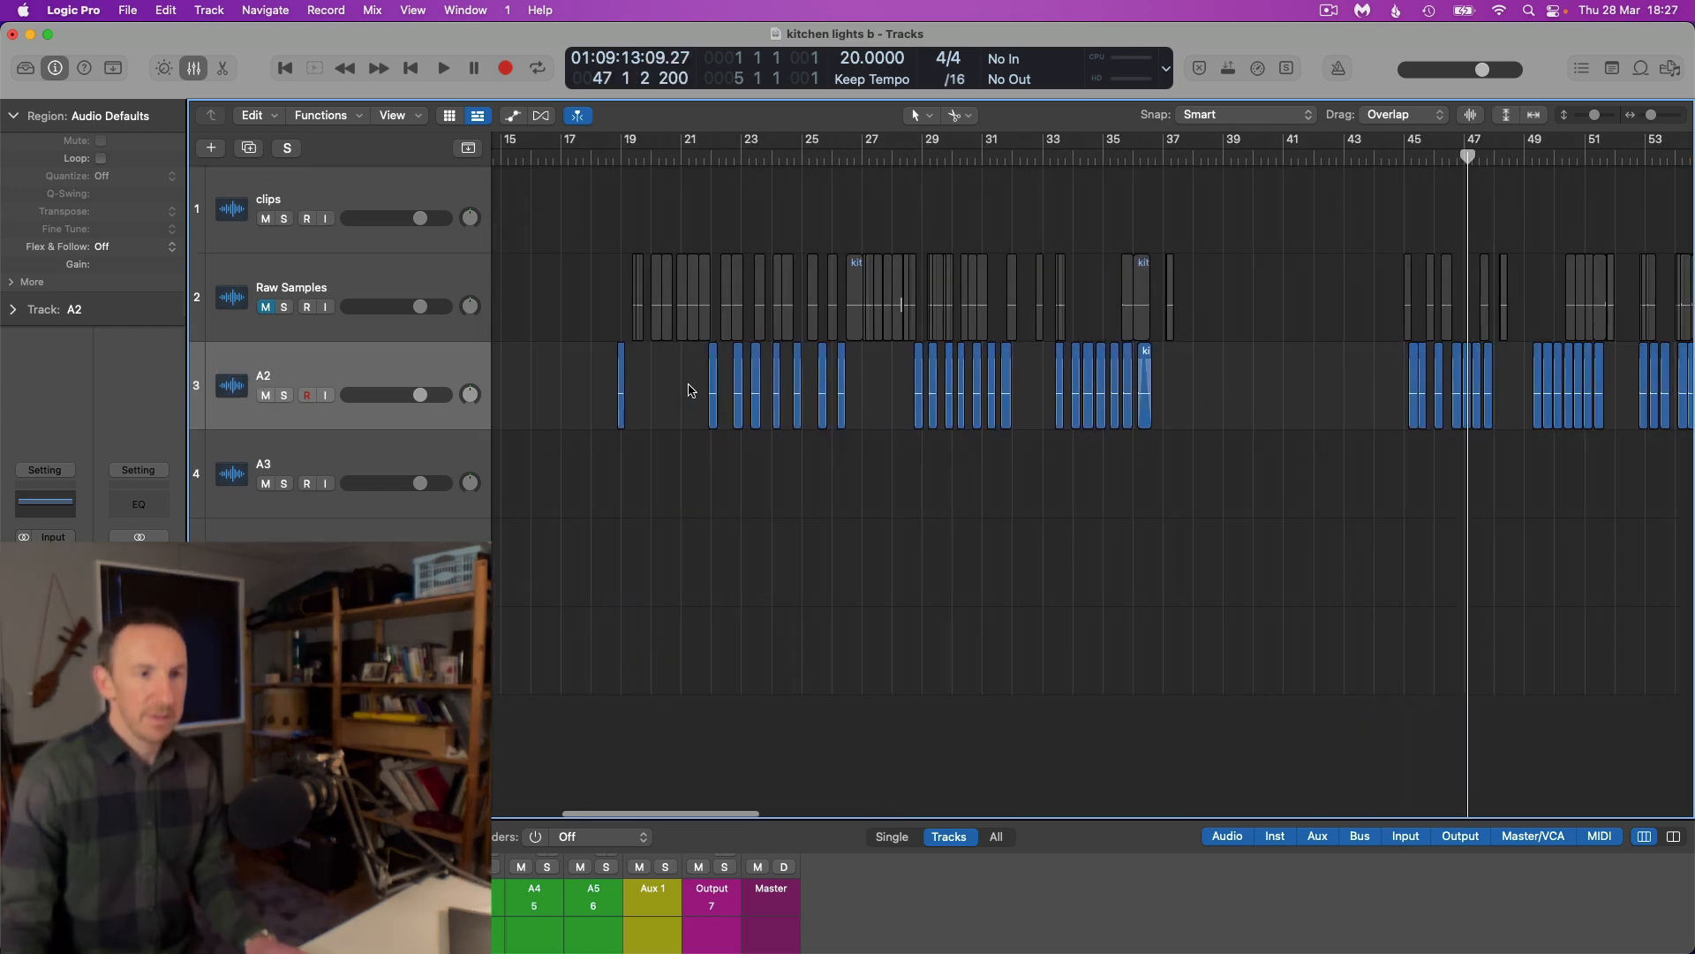
# Select the seven faded A2 slices between bars 22 and 27 and examine them
pyautogui.moveTo(730, 392); pyautogui.dragTo(853, 391)
pyautogui.press('z')
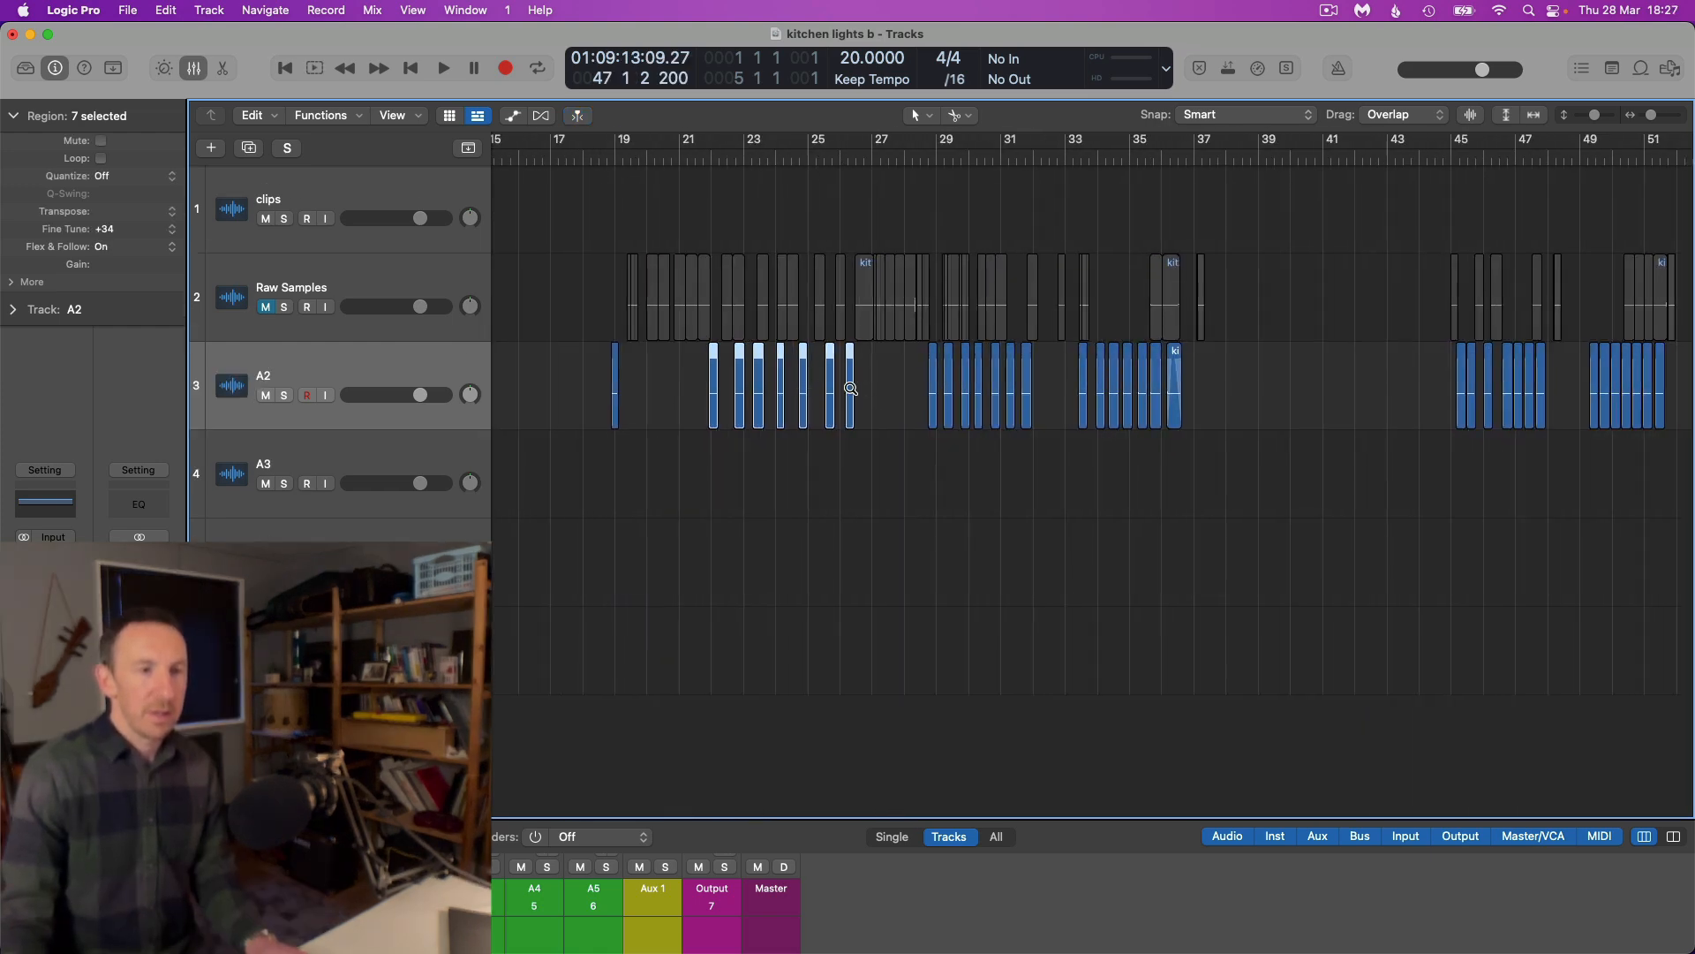
pyautogui.scroll(2, 853, 391)
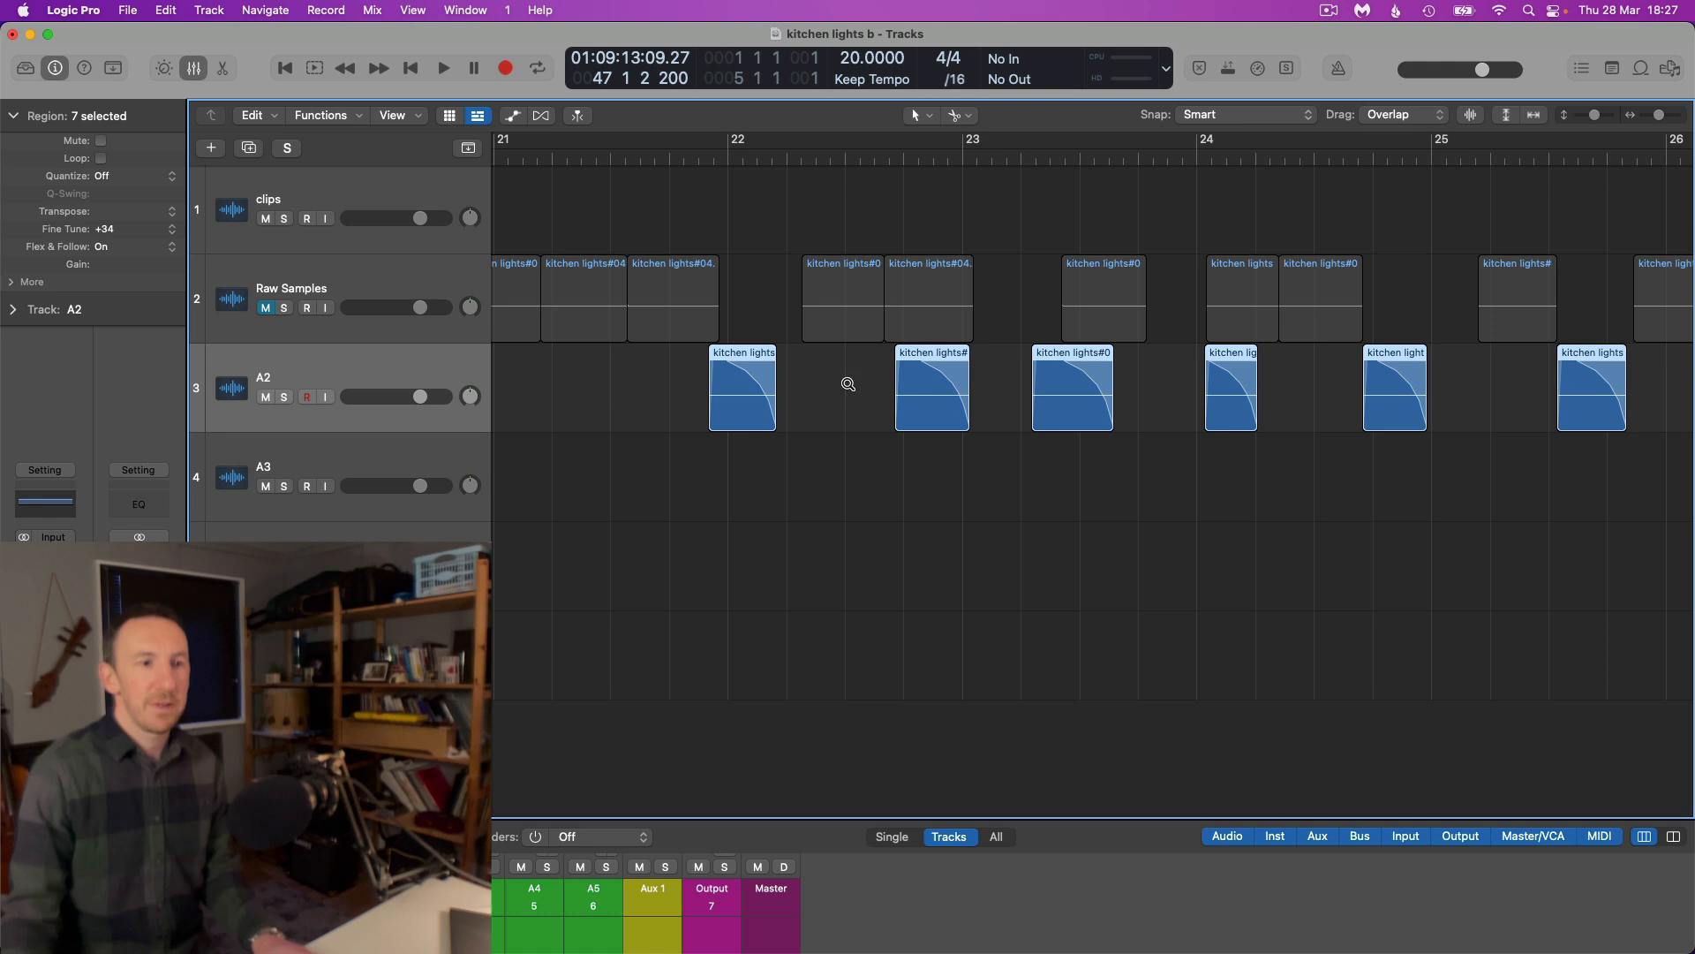
pyautogui.scroll(-3, 851, 388)
pyautogui.scroll(5, 848, 385)
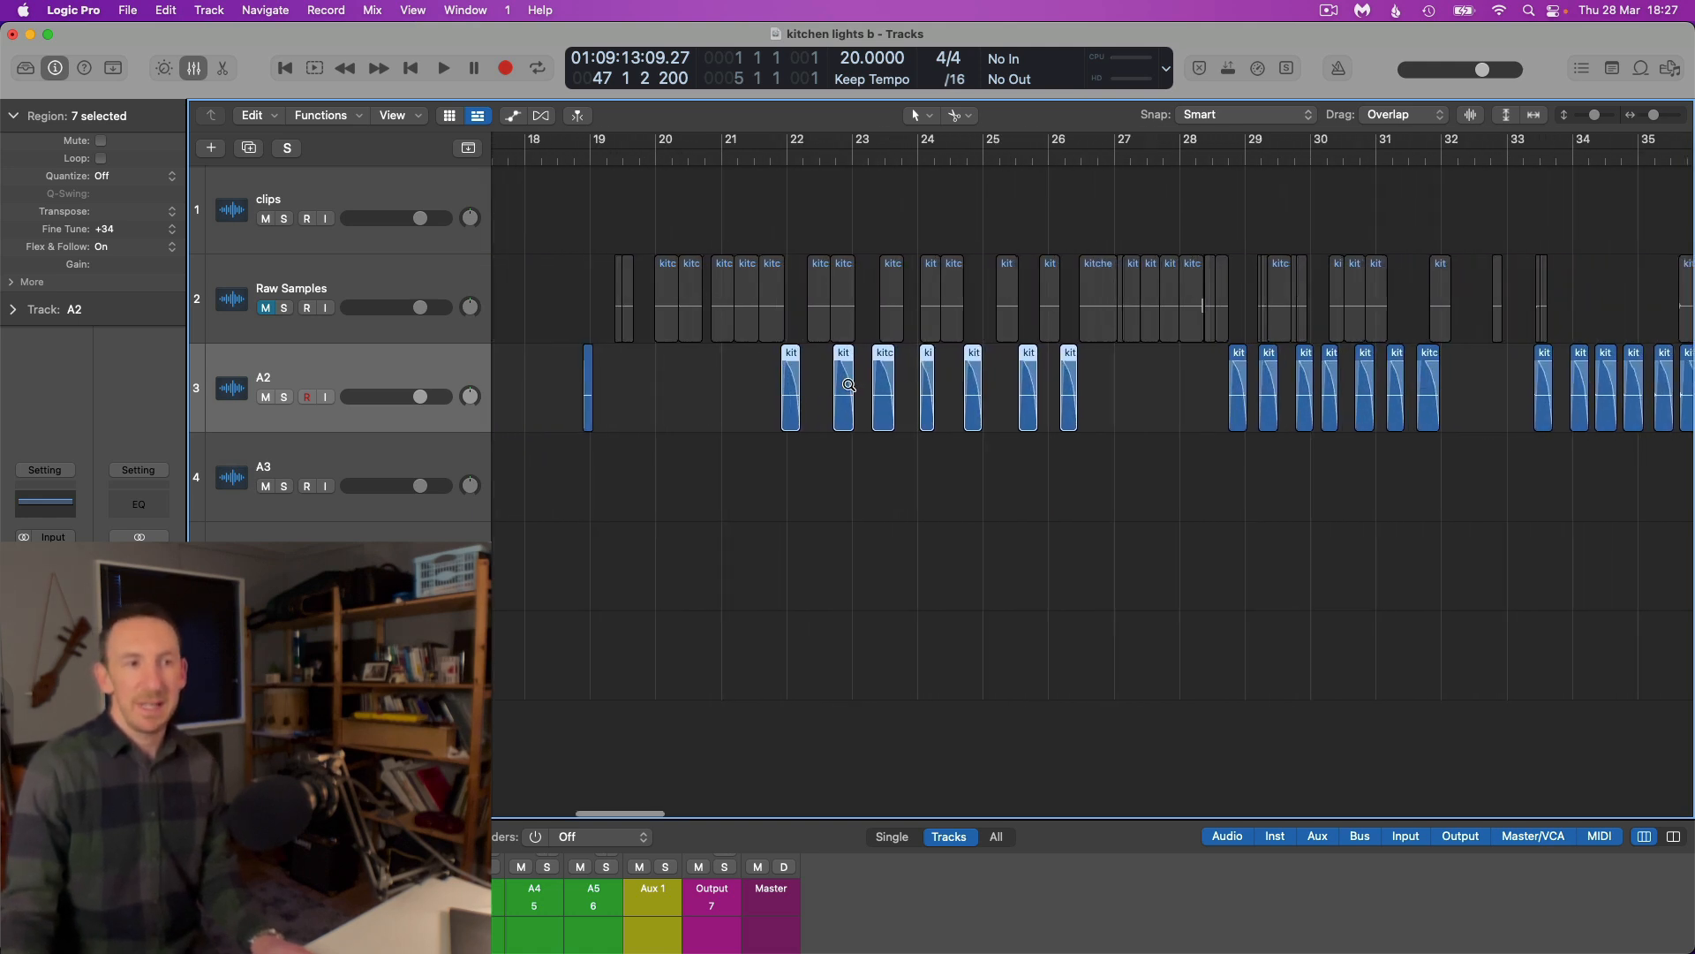
pyautogui.hscroll(1, 1116, 217)
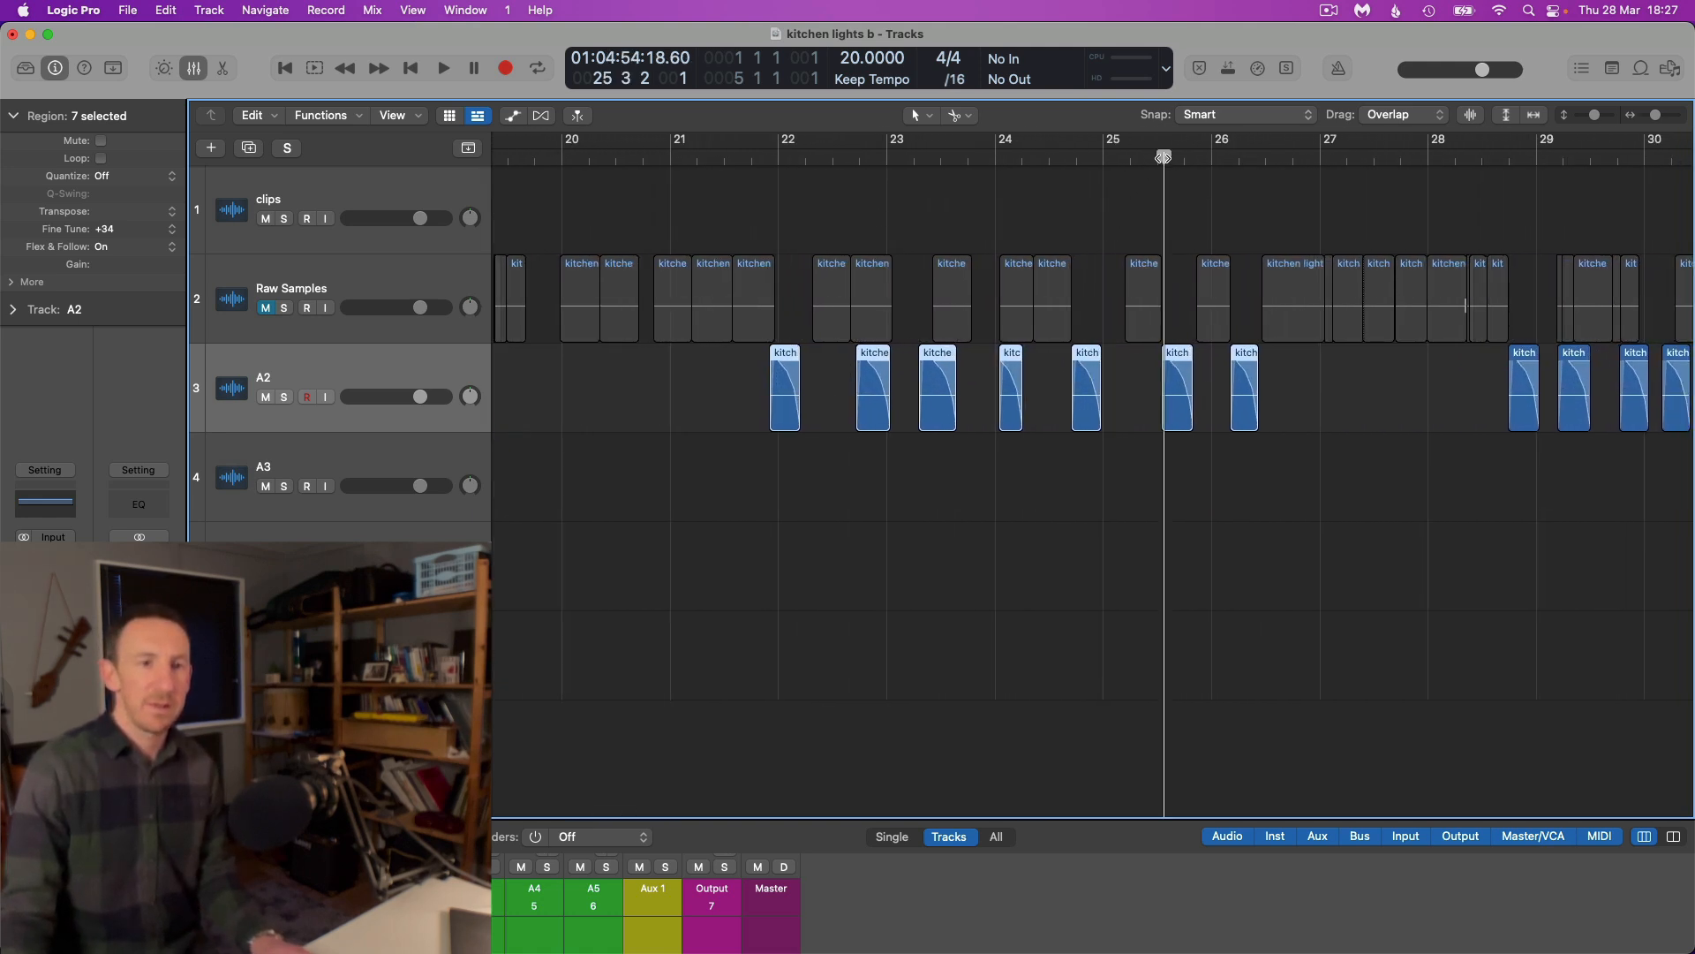
# Audition the selected A2 slice around bar 25 beat 3, stop playback, and inspect the selected slices from bar 22
pyautogui.press('space')
pyautogui.click(1157, 159)
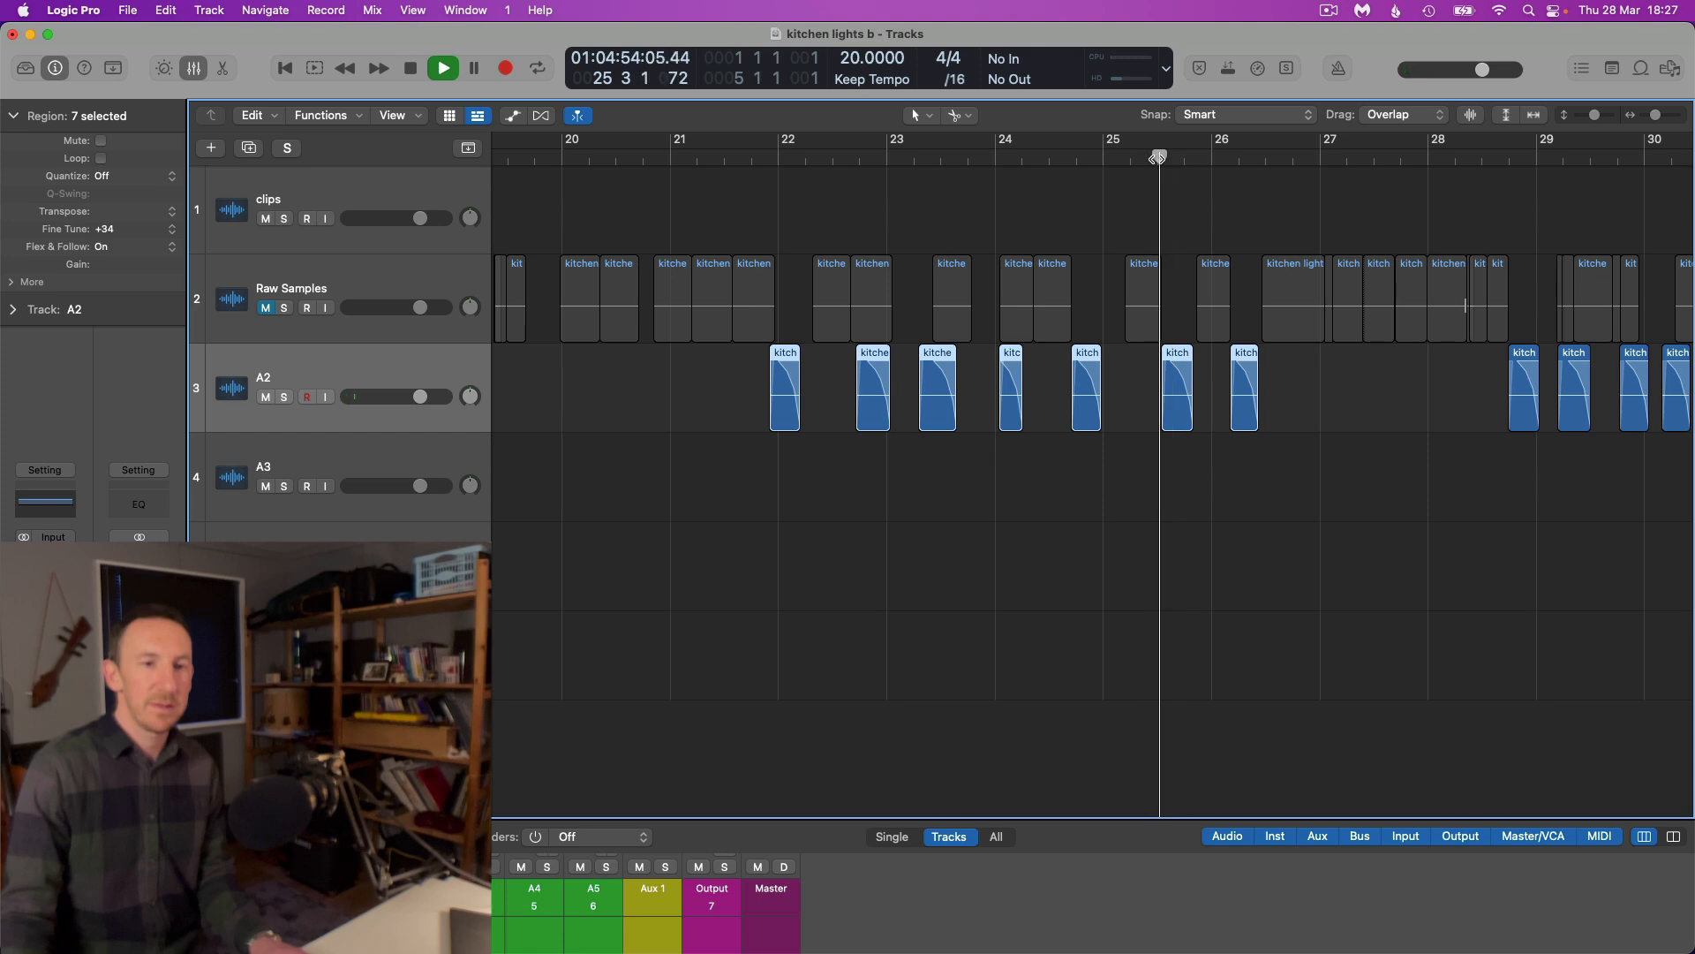
pyautogui.press('space')
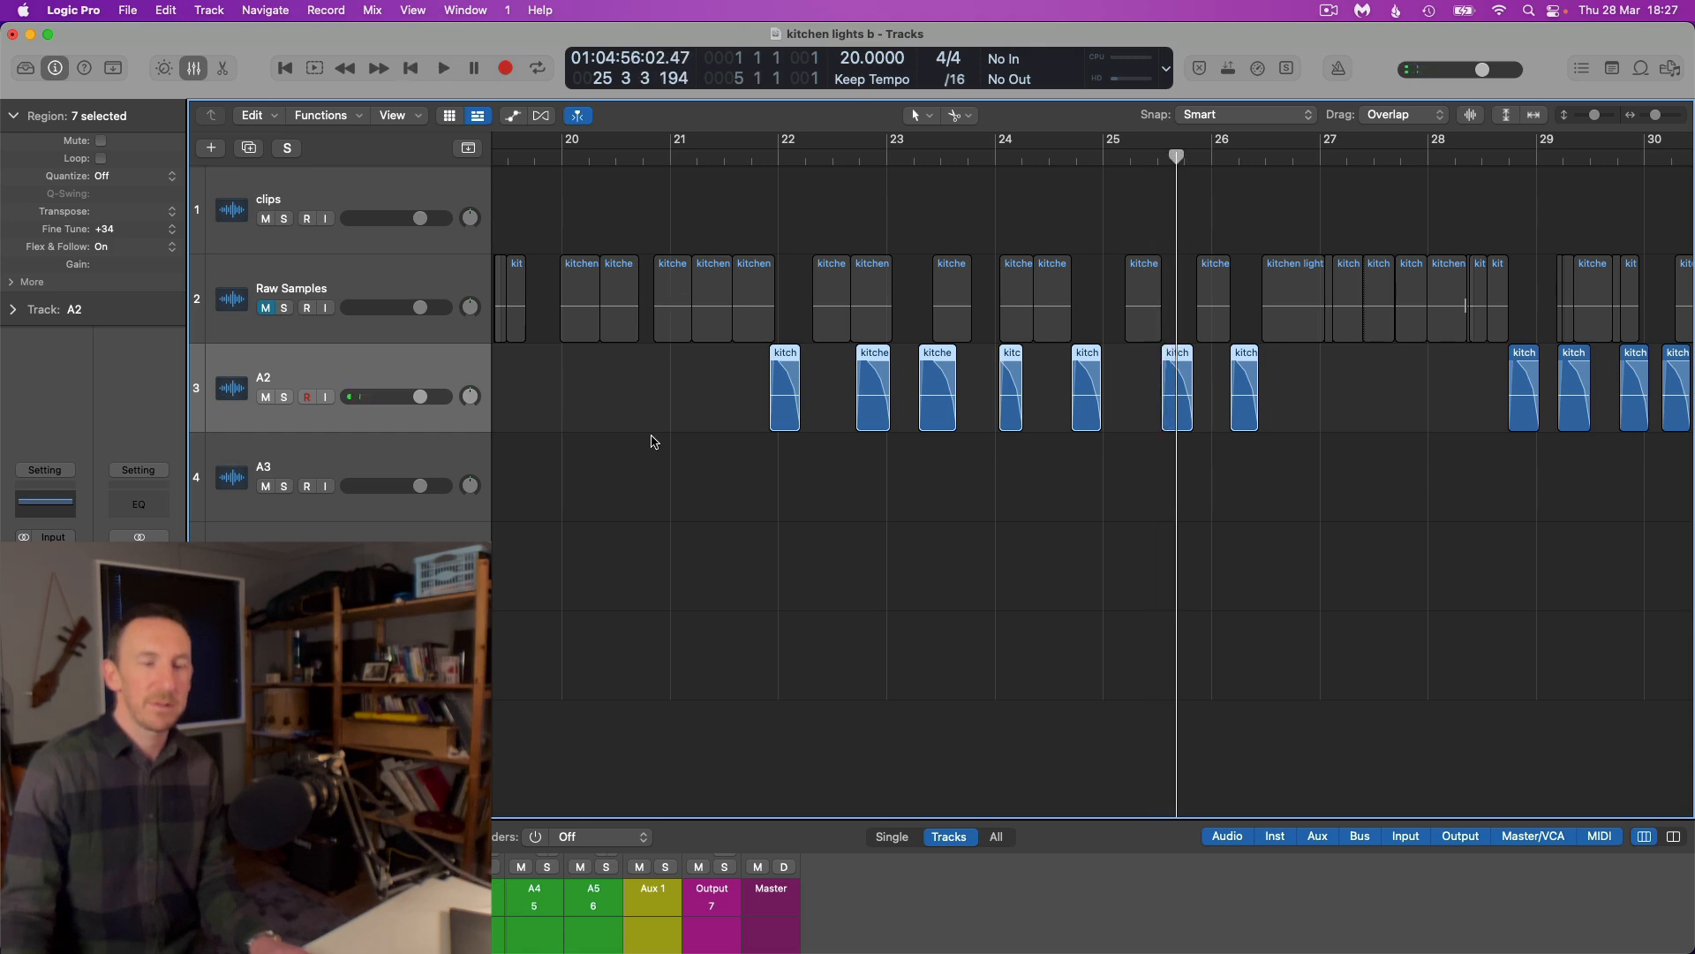
pyautogui.press('super+Right')
pyautogui.scroll(-1, 664, 446)
pyautogui.scroll(6, 671, 439)
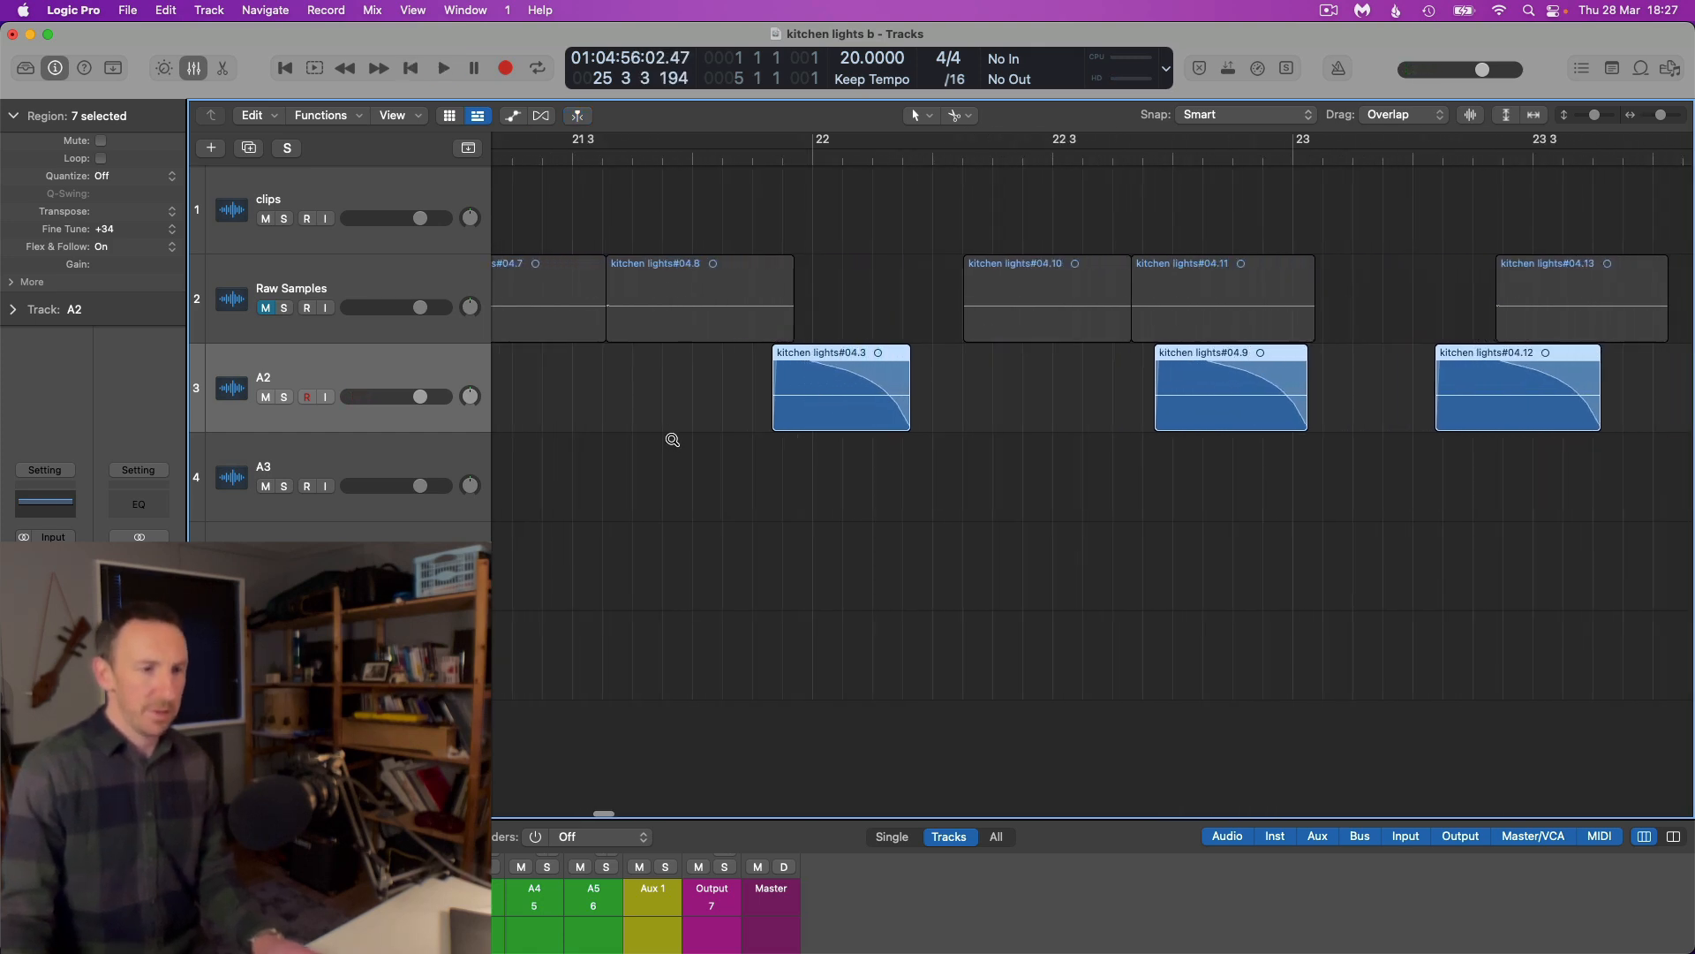
pyautogui.scroll(3, 692, 425)
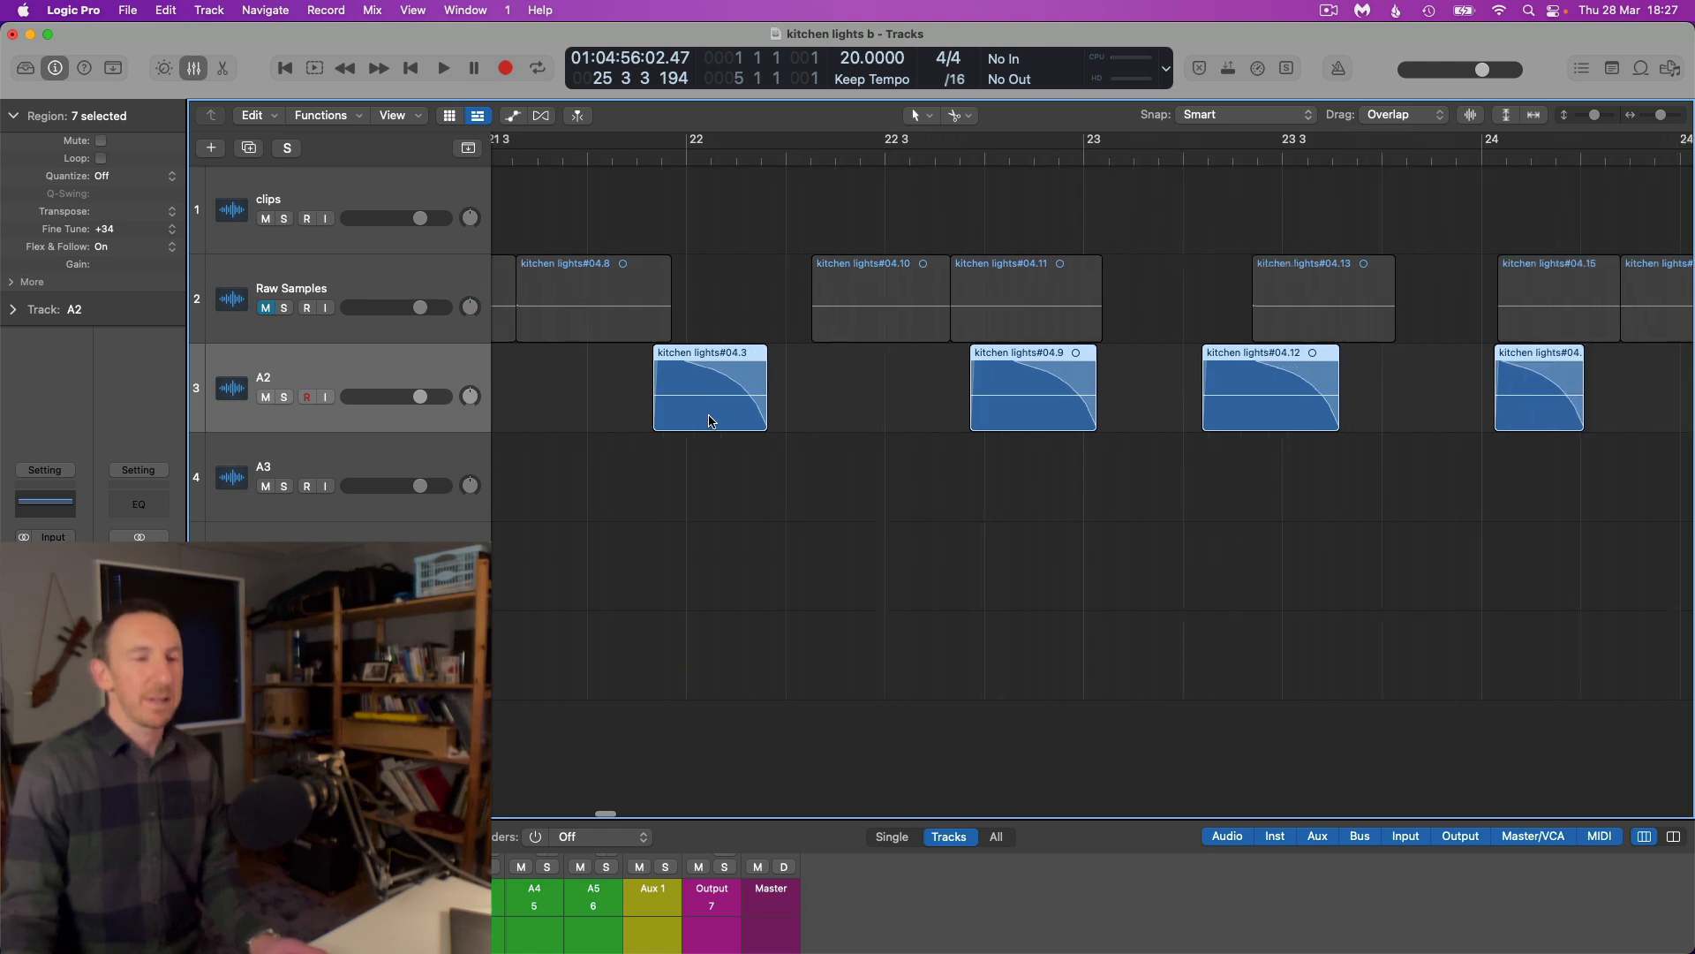
pyautogui.scroll(-1, 700, 411)
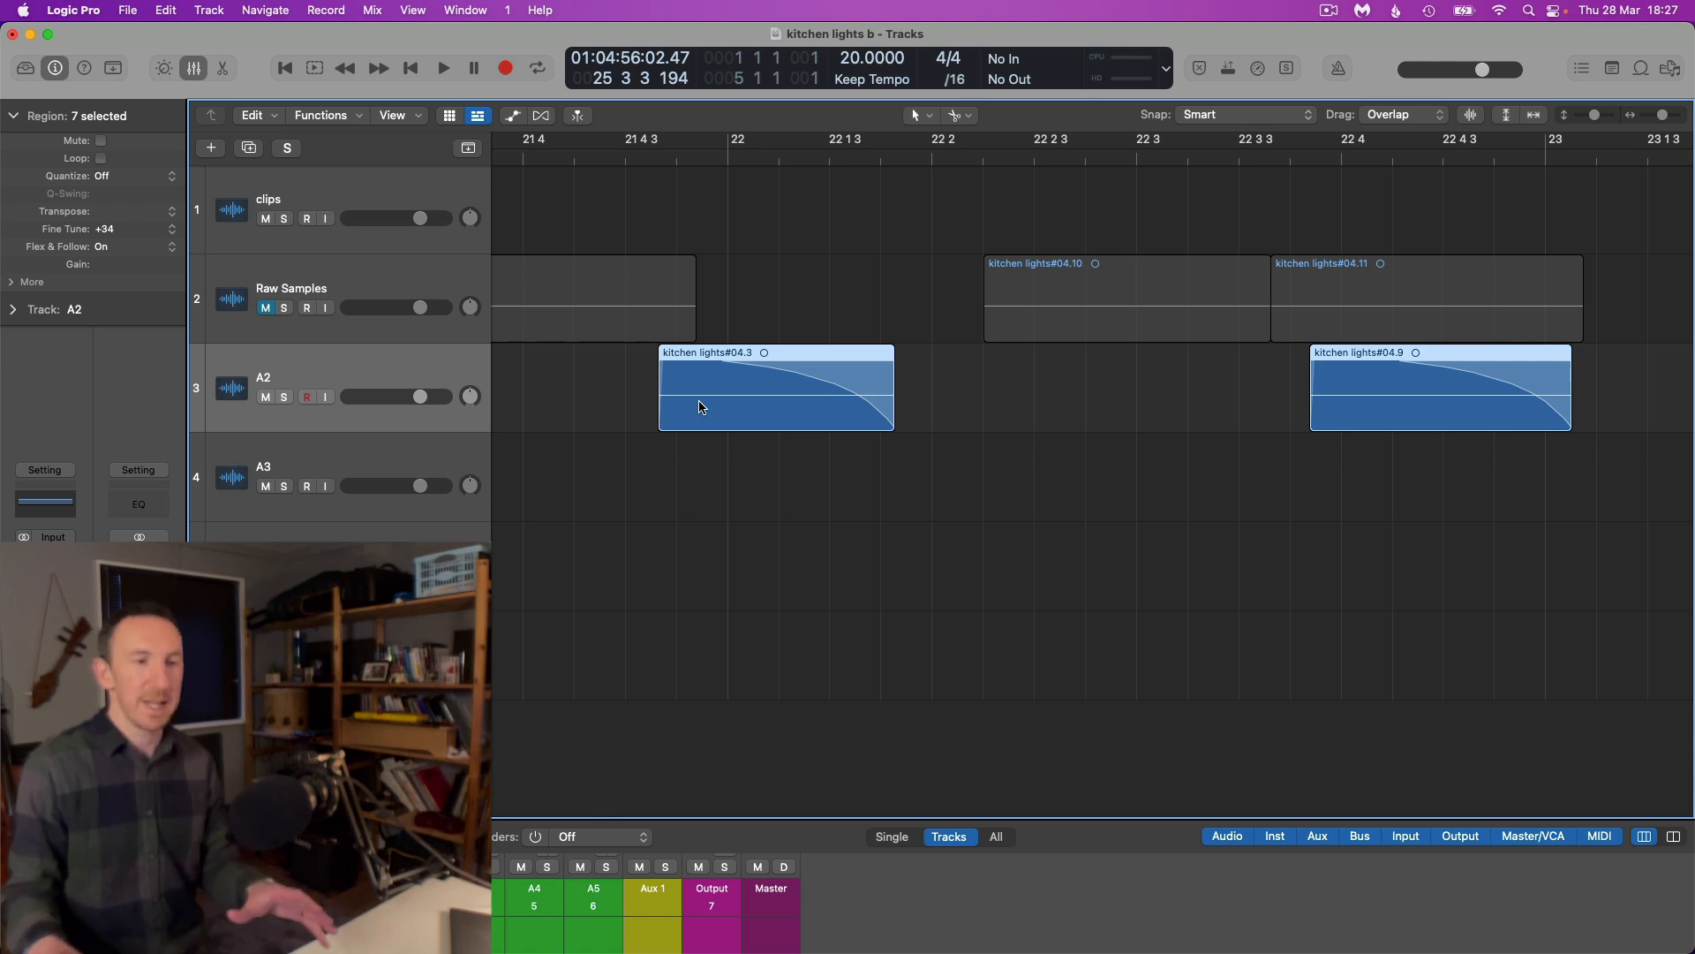
pyautogui.scroll(-6, 739, 390)
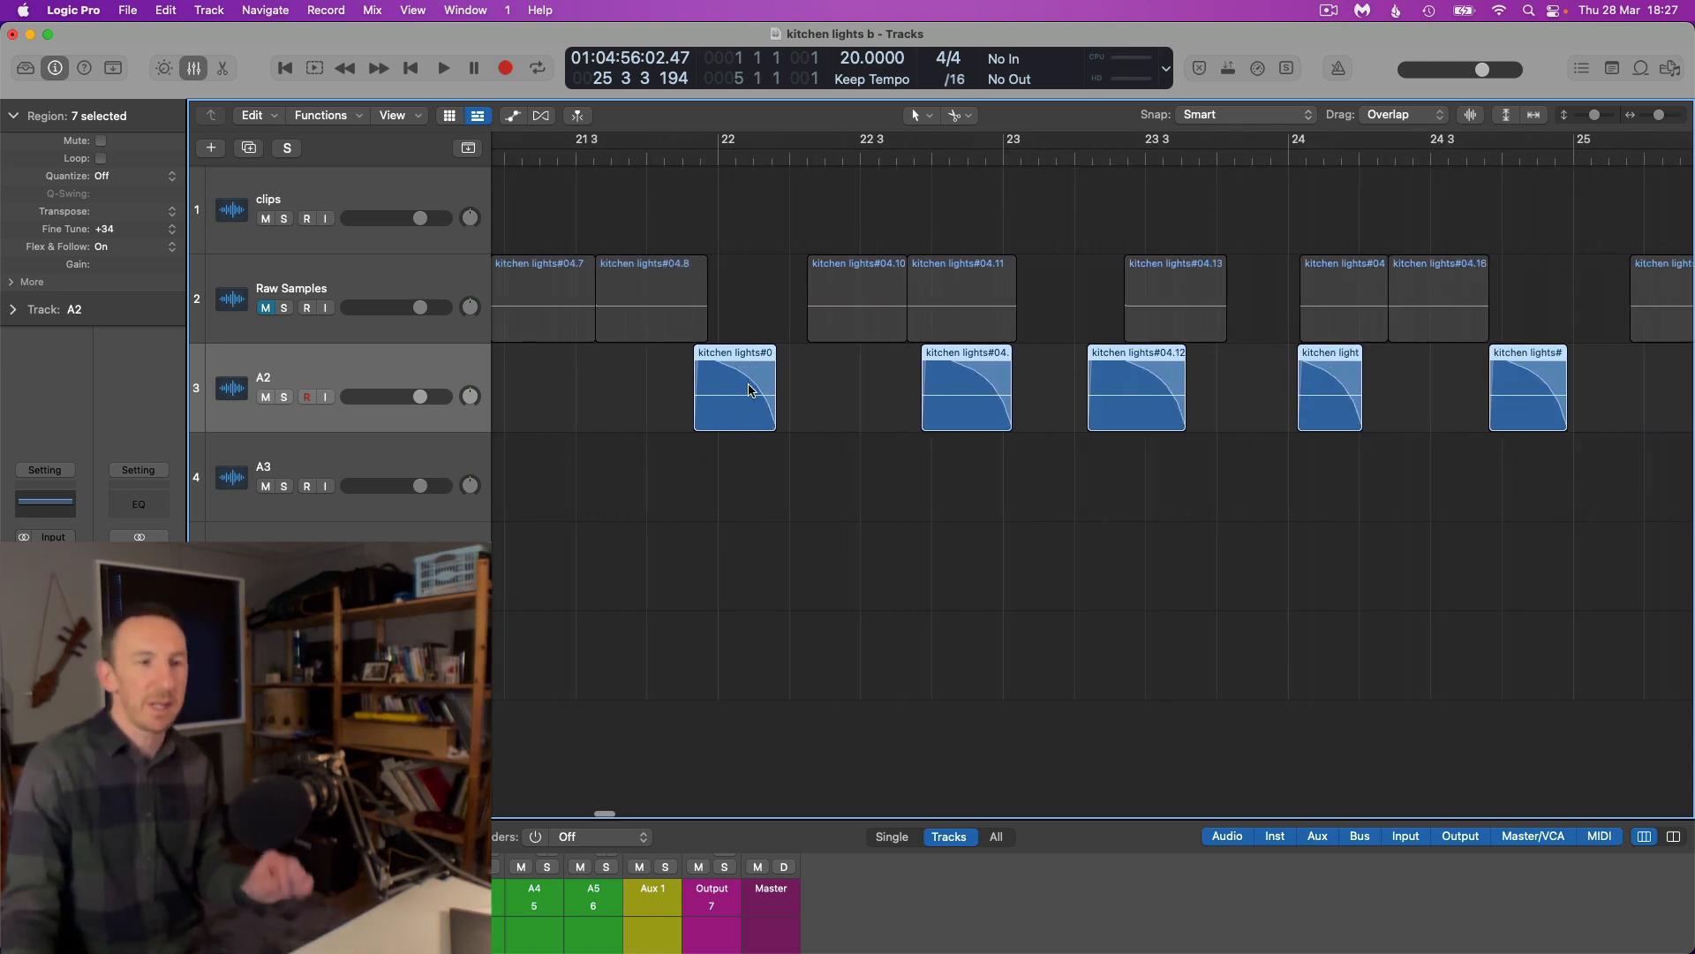
pyautogui.scroll(6, 742, 393)
pyautogui.scroll(1, 680, 388)
pyautogui.rightClick(696, 356)
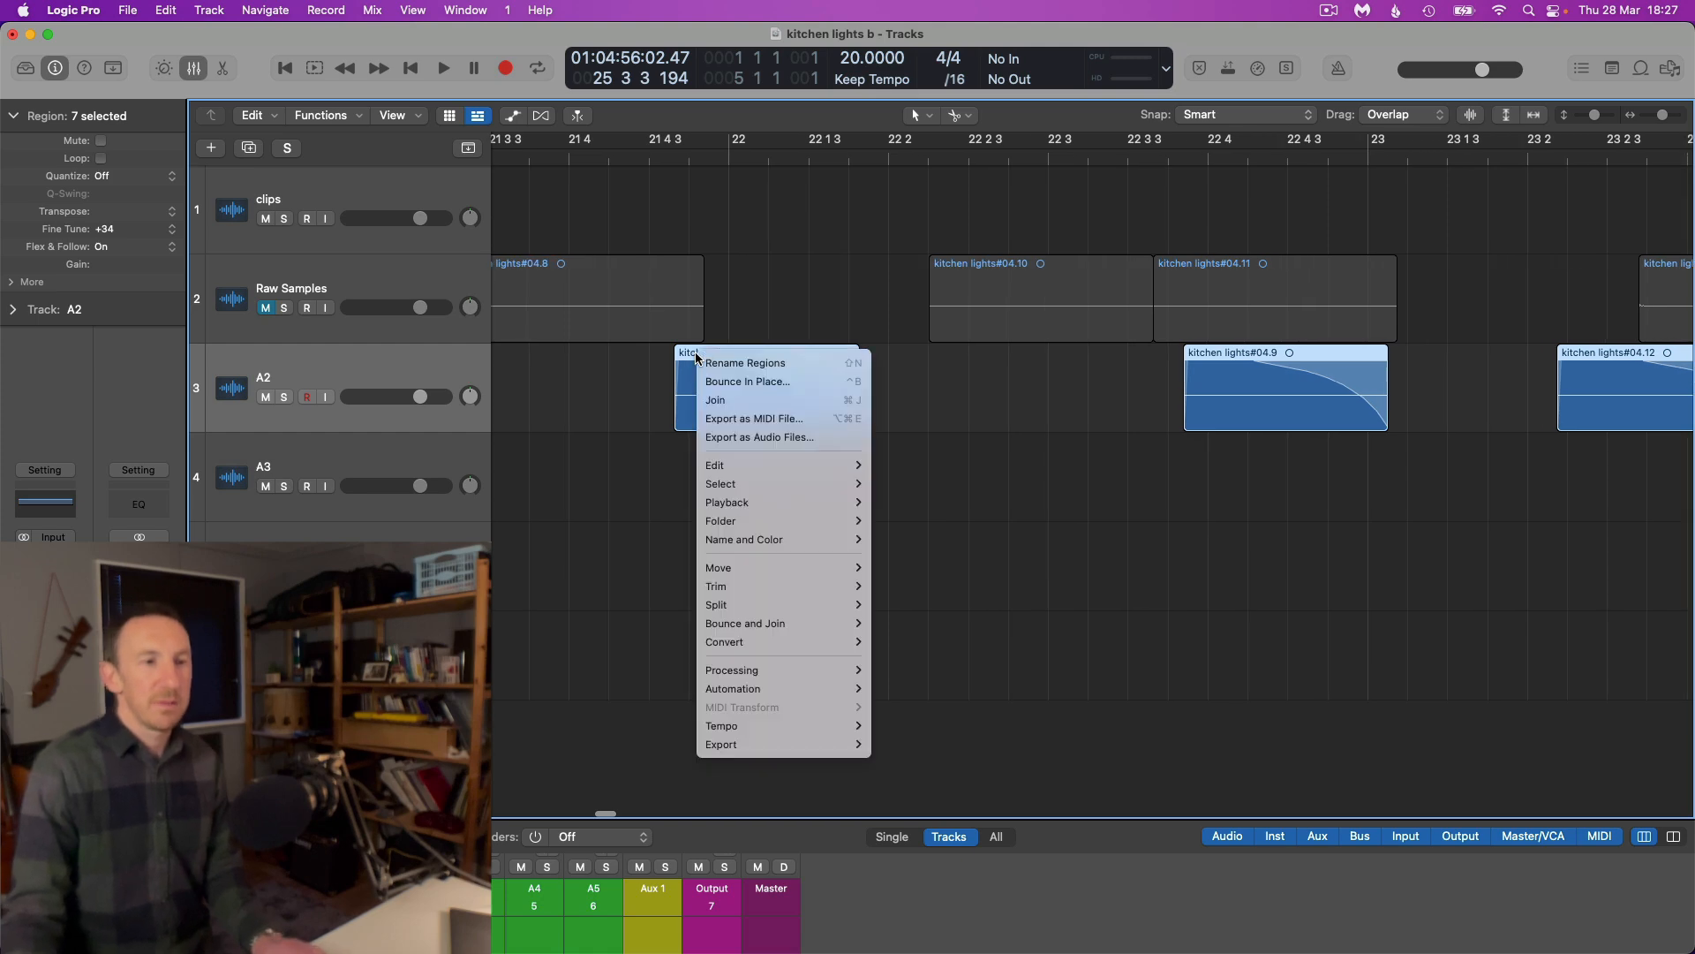
pyautogui.click(721, 363)
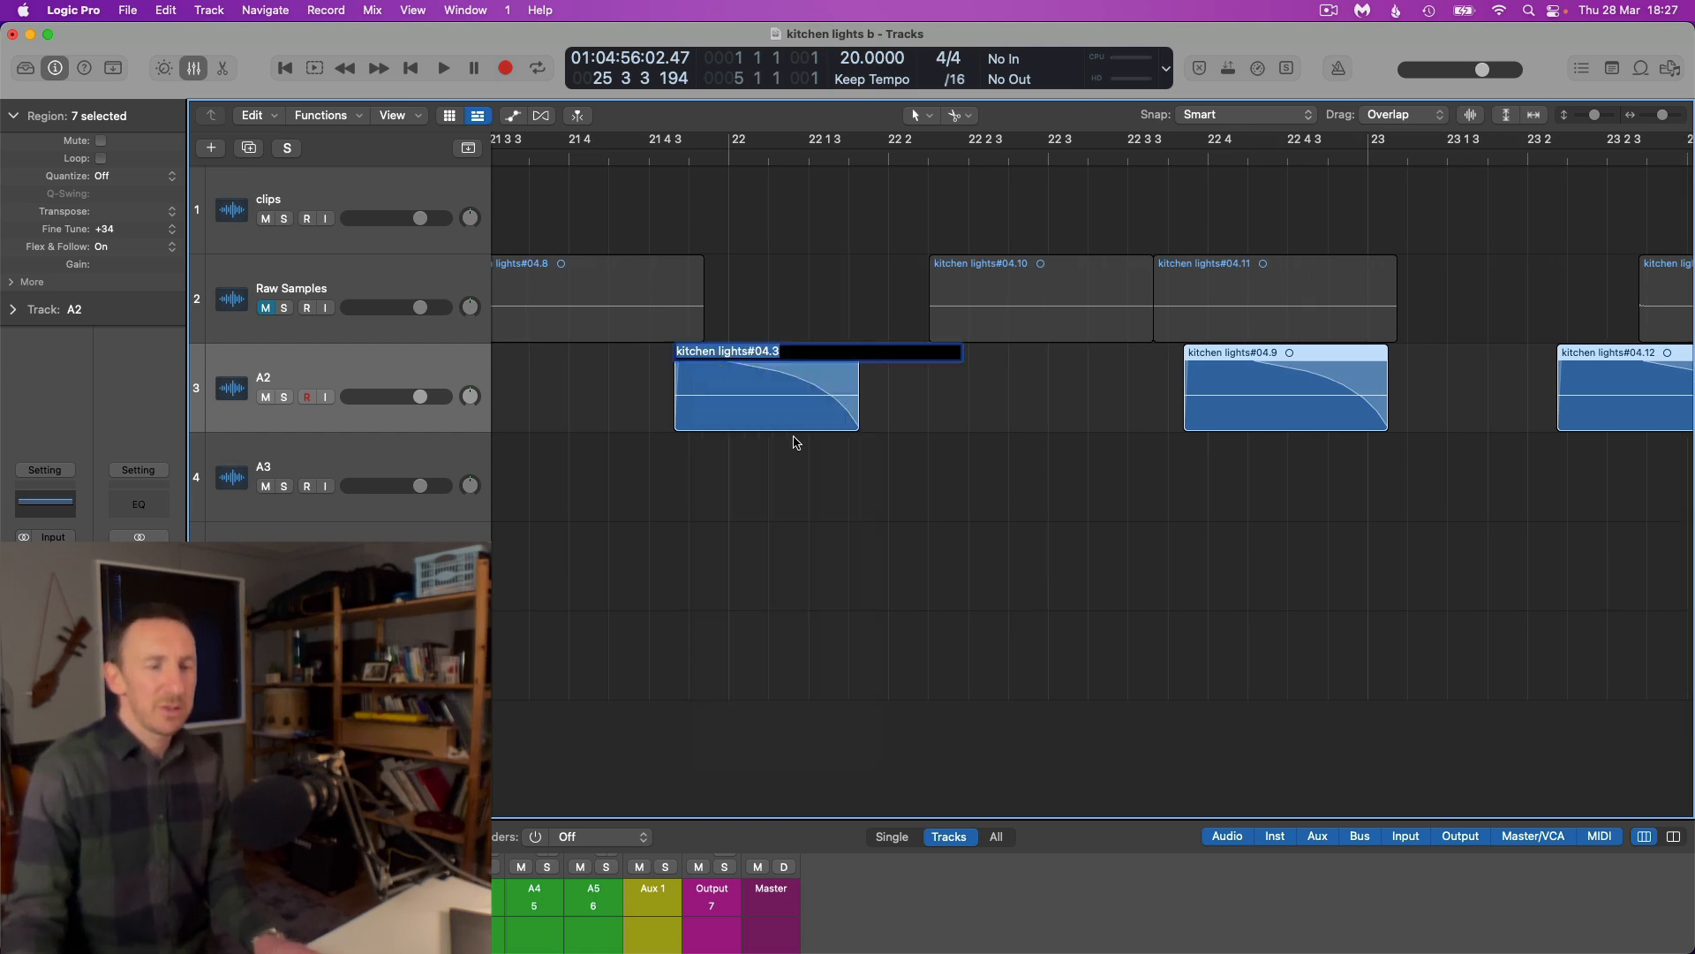
pyautogui.scroll(3, 793, 438)
pyautogui.scroll(-8, 793, 438)
pyautogui.scroll(5, 791, 436)
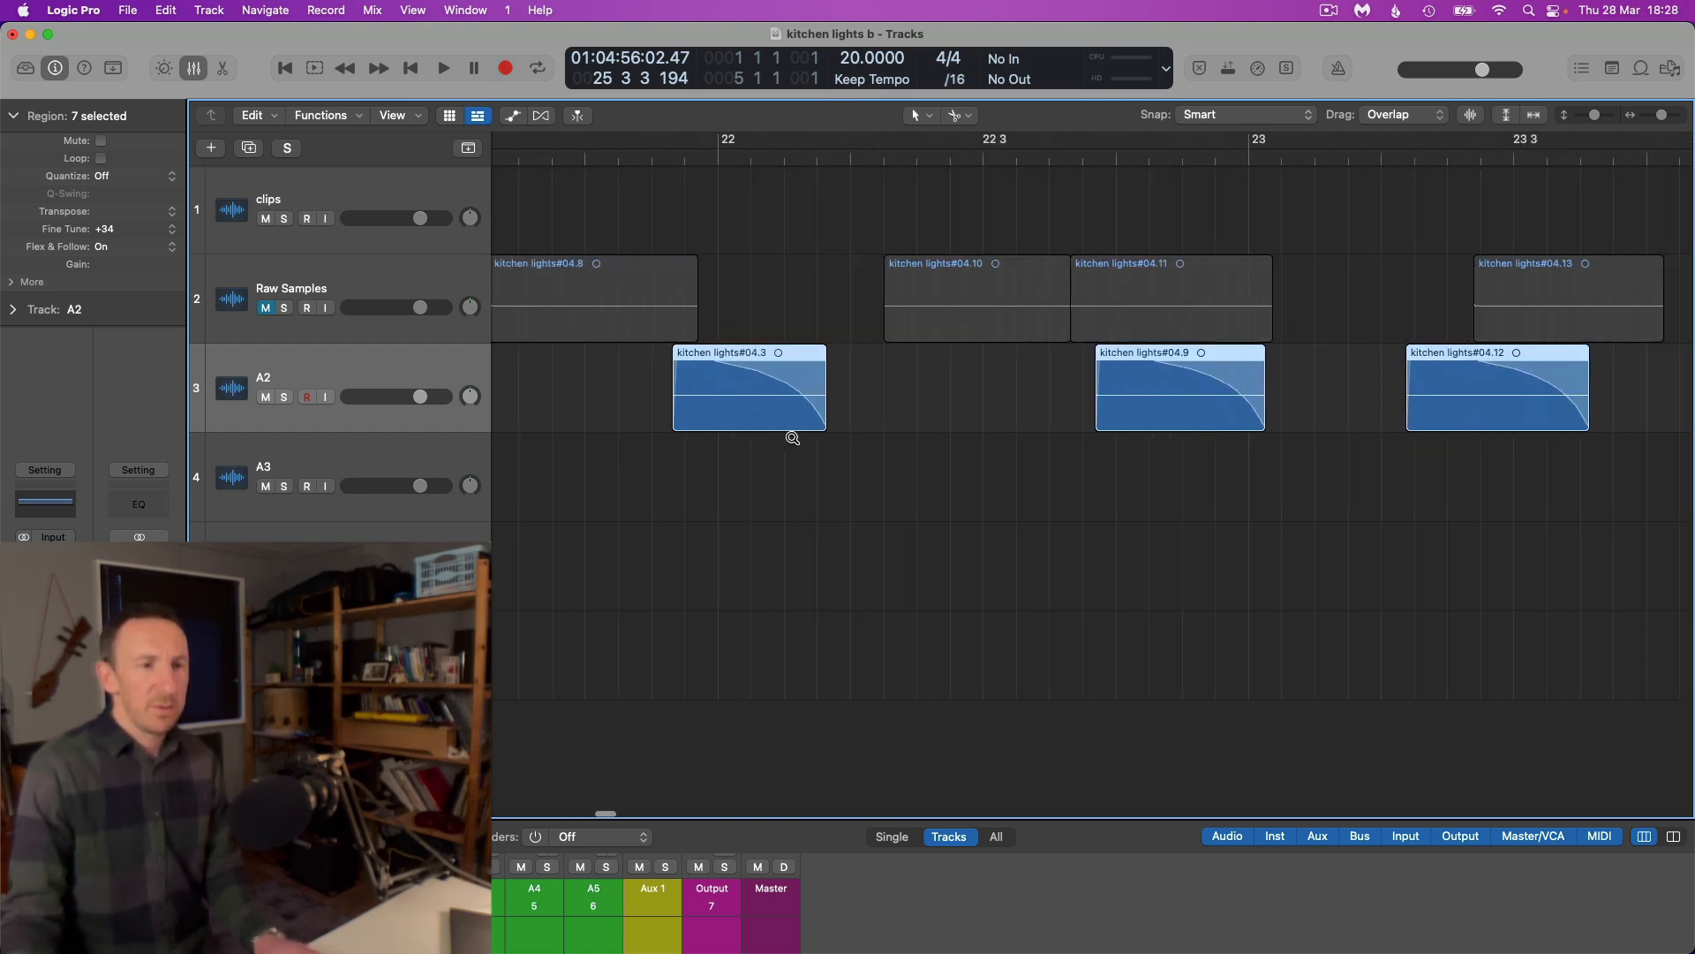
pyautogui.rightClick(690, 352)
pyautogui.click(709, 363)
pyautogui.scroll(4, 702, 358)
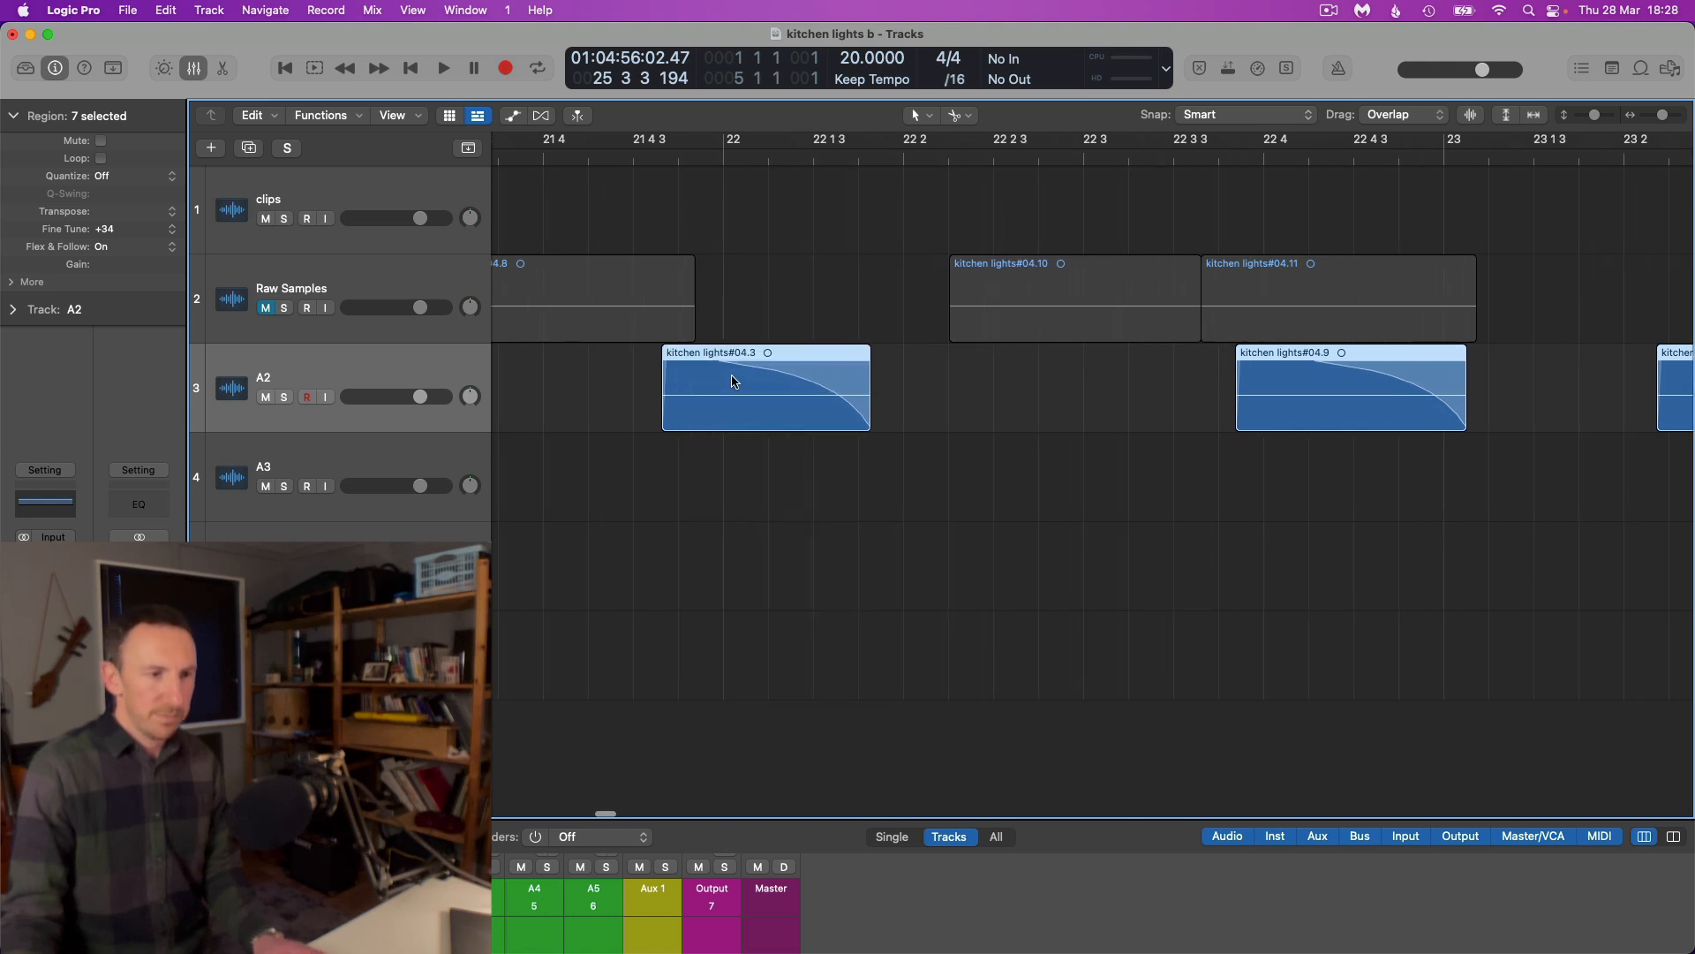
# Rename the seven selected A2 slices as a numbered series starting with KL_Hard_p_D4_1
pyautogui.rightClick(696, 352)
pyautogui.click(711, 365)
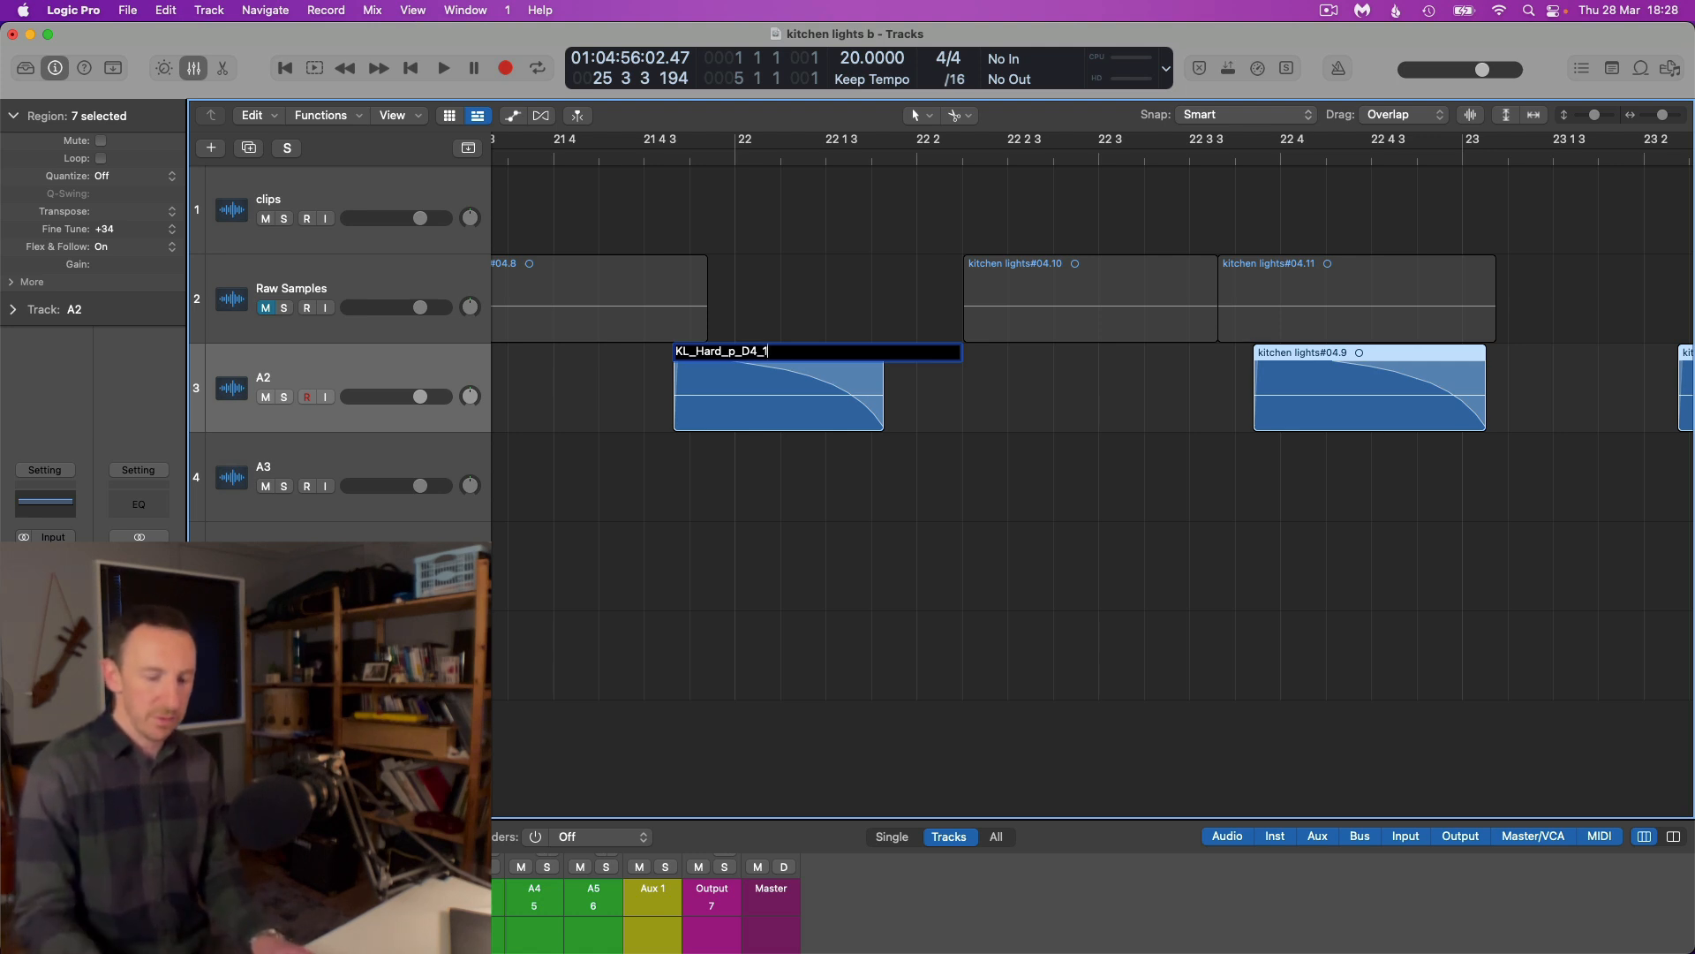
pyautogui.press('Return')
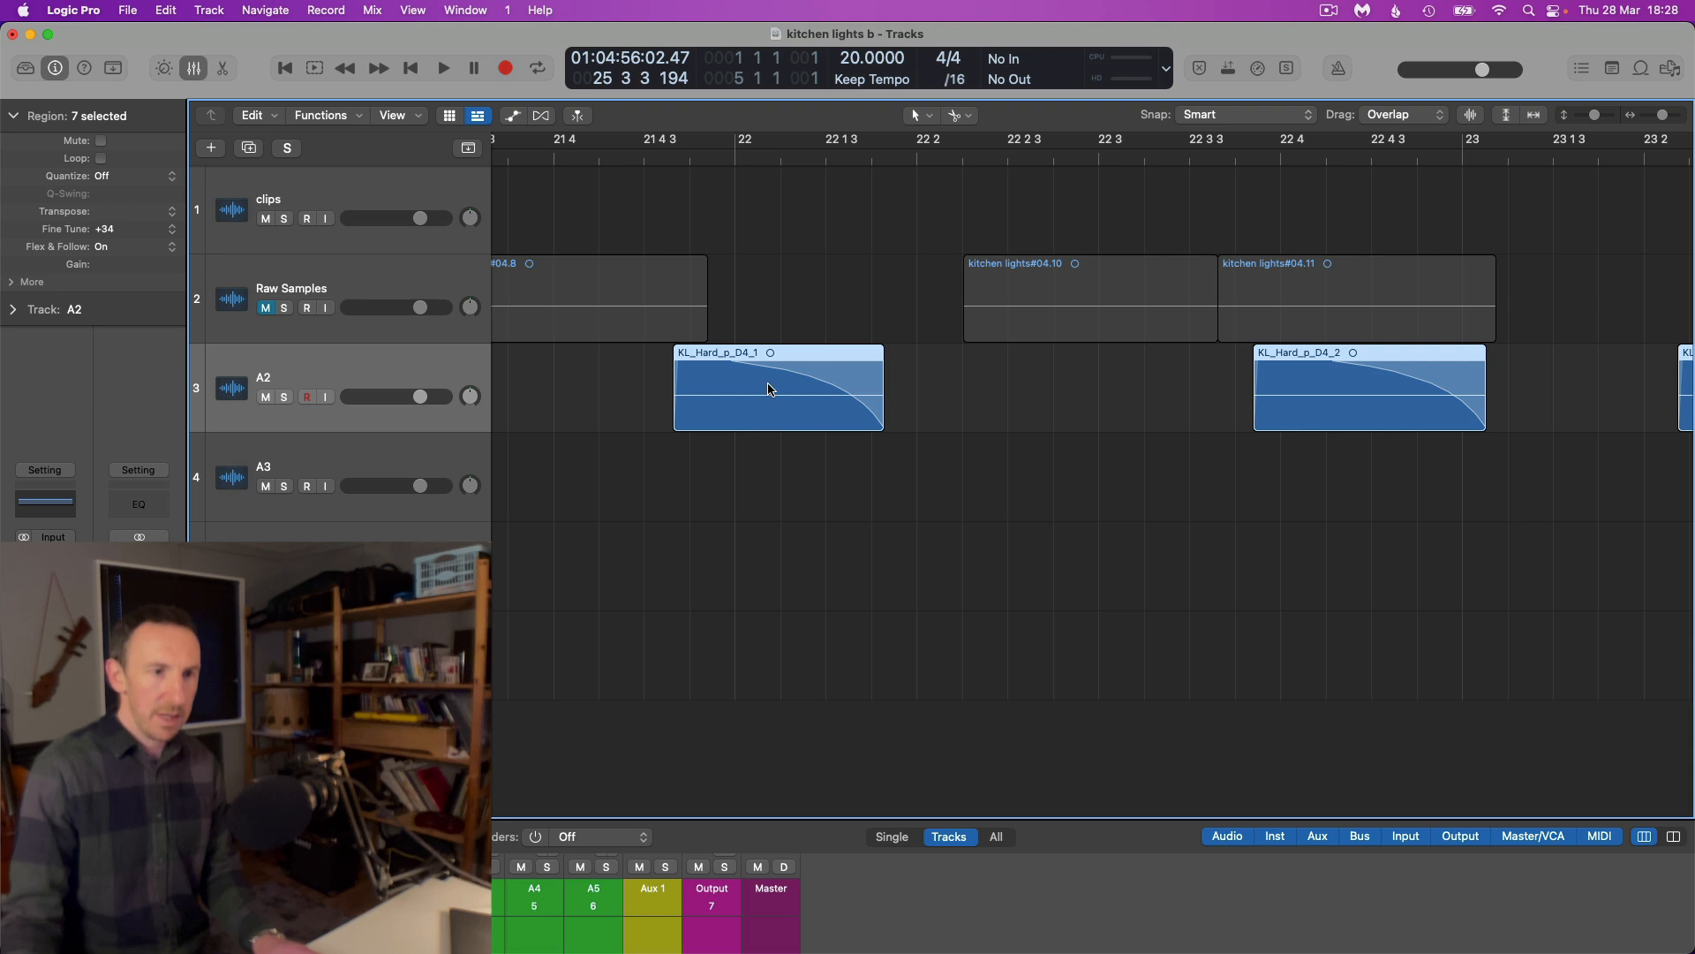
# Inspect the sequential names of the selected A2 slices between bars 22 and 27
pyautogui.hscroll(10, 794, 362)
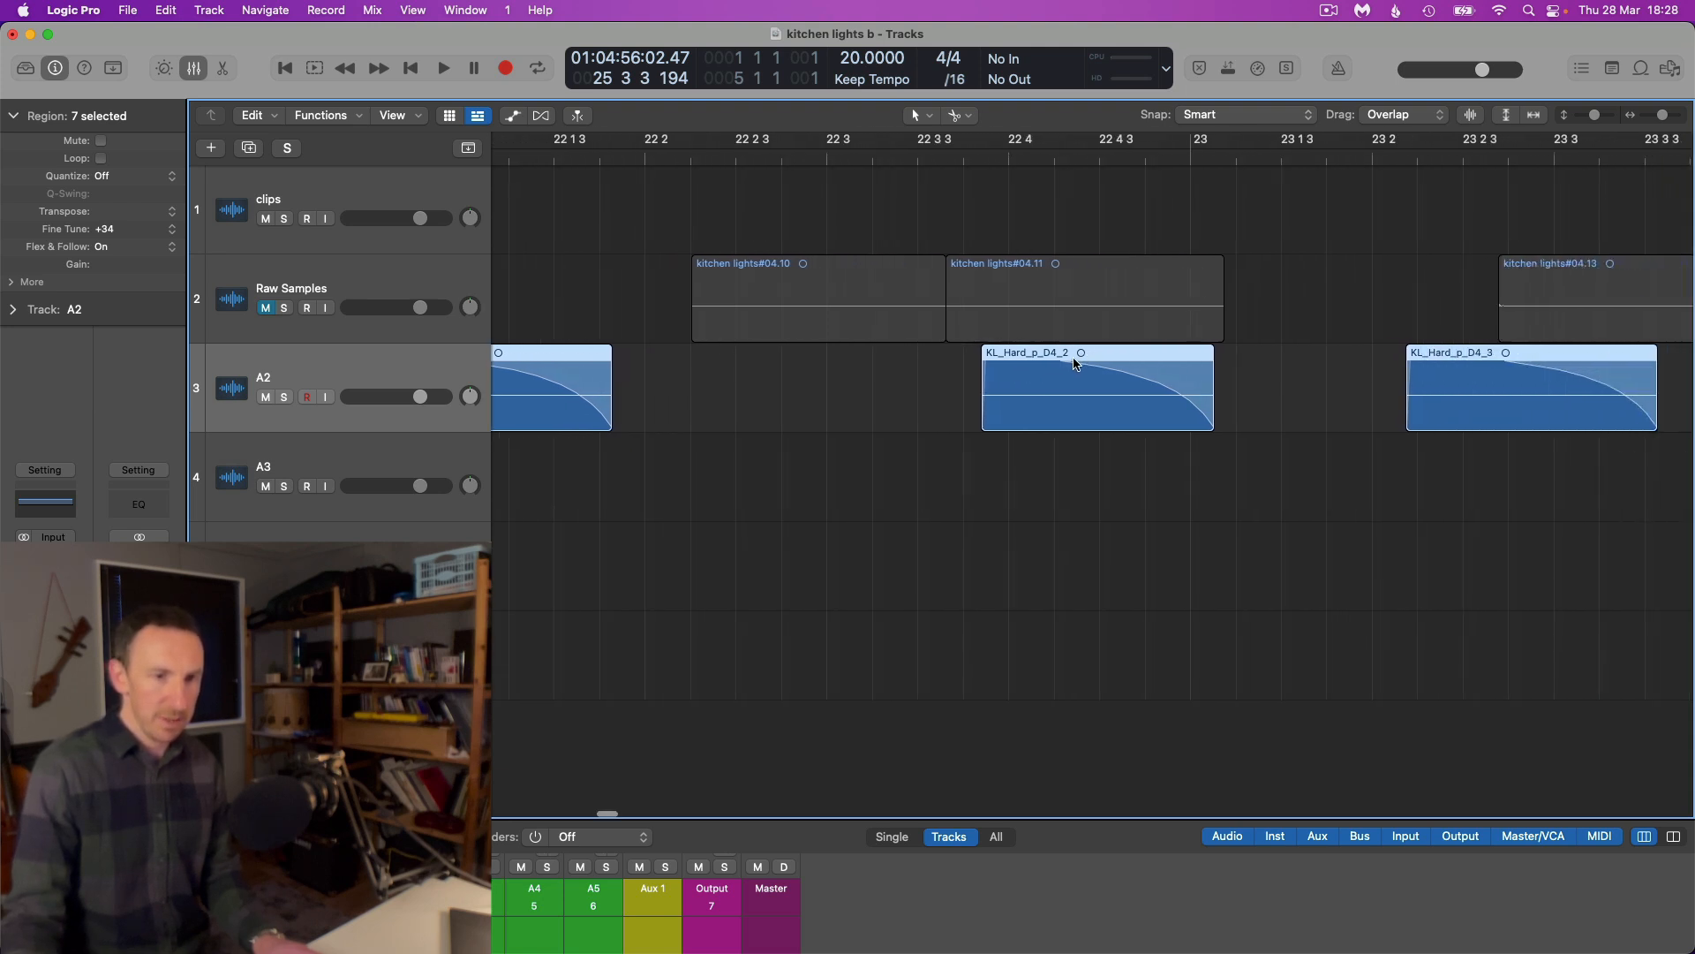
pyautogui.hscroll(2, 1324, 384)
pyautogui.press('super+Left')
pyautogui.press('super+Left')
pyautogui.press('super+Left')
pyautogui.press('super+Left')
pyautogui.press('super+Left')
pyautogui.hscroll(4, 1339, 380)
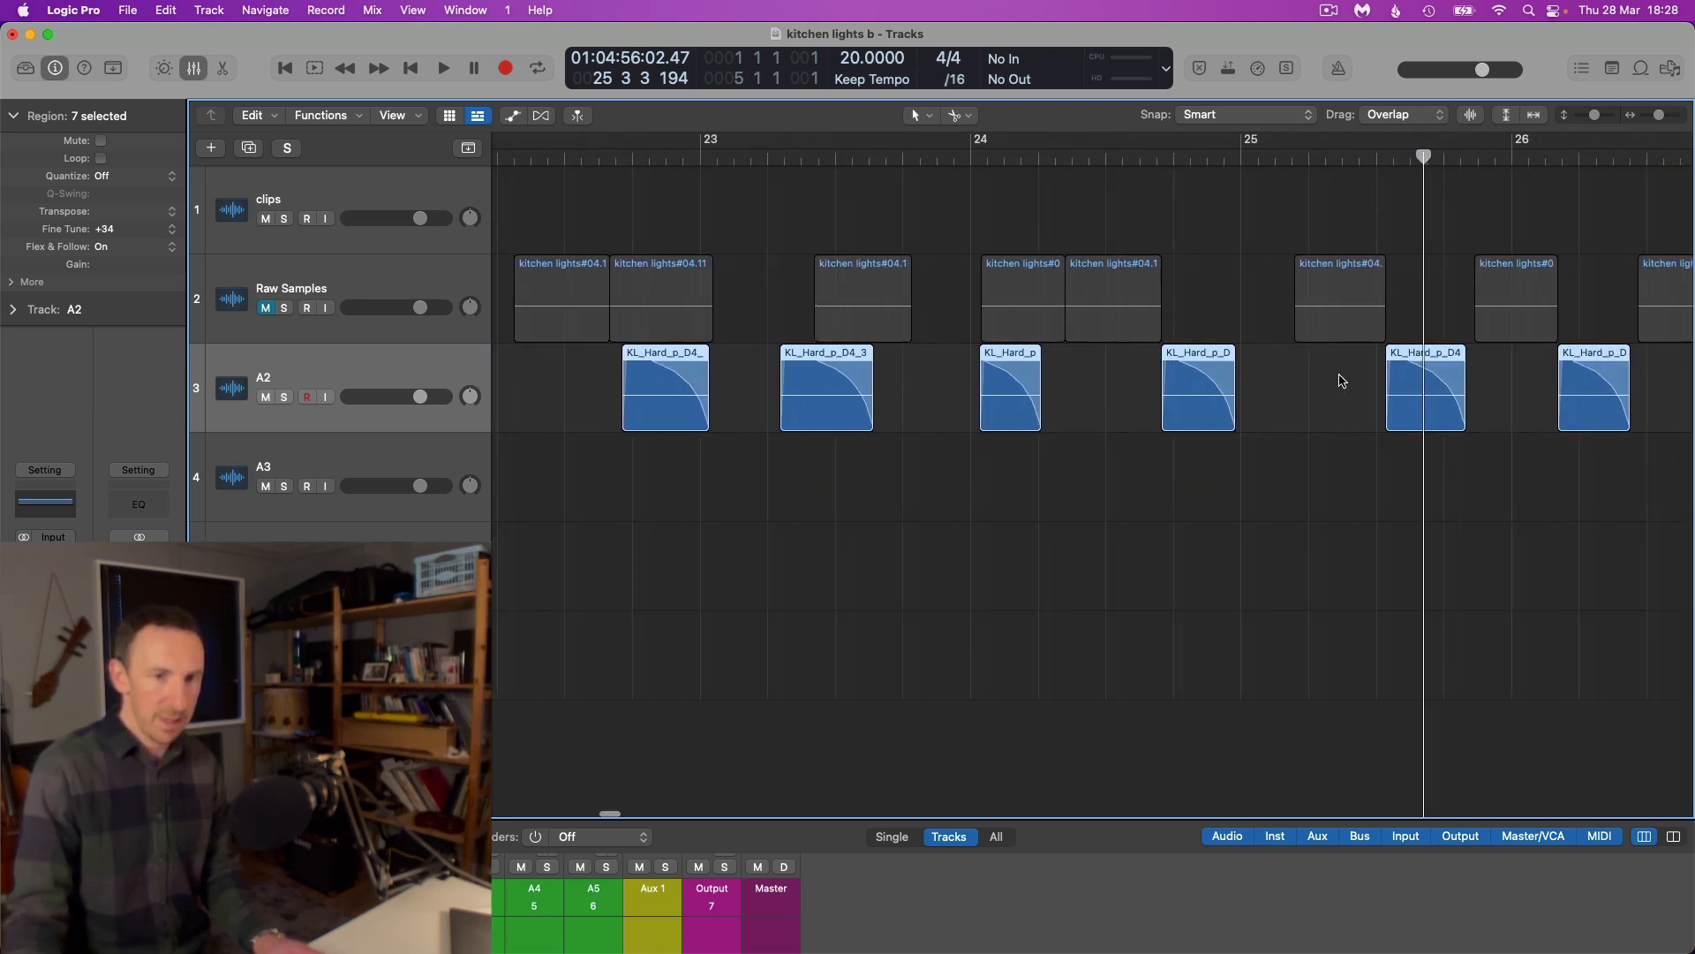
pyautogui.scroll(5, 1349, 377)
pyautogui.hscroll(5, 1349, 380)
pyautogui.scroll(-2, 1349, 378)
pyautogui.scroll(-8, 1349, 377)
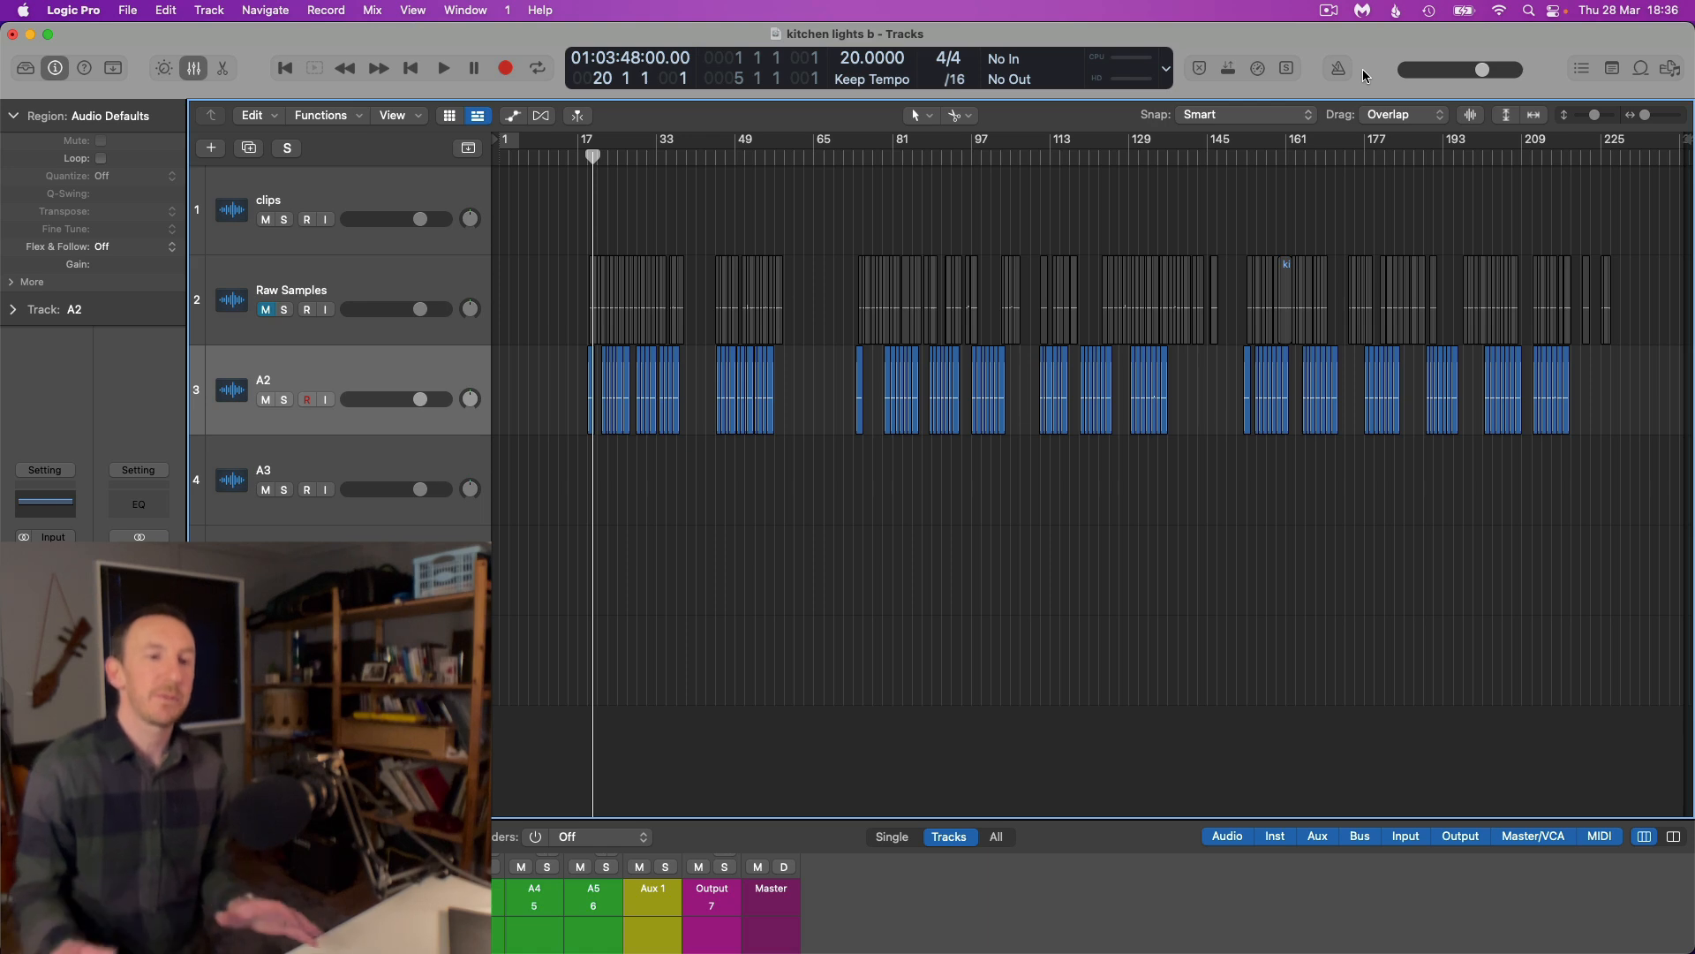
# Review the slice groups along A2, then select the RX Light 1 region just before bar 19 and audition it
pyautogui.scroll(5, 1134, 415)
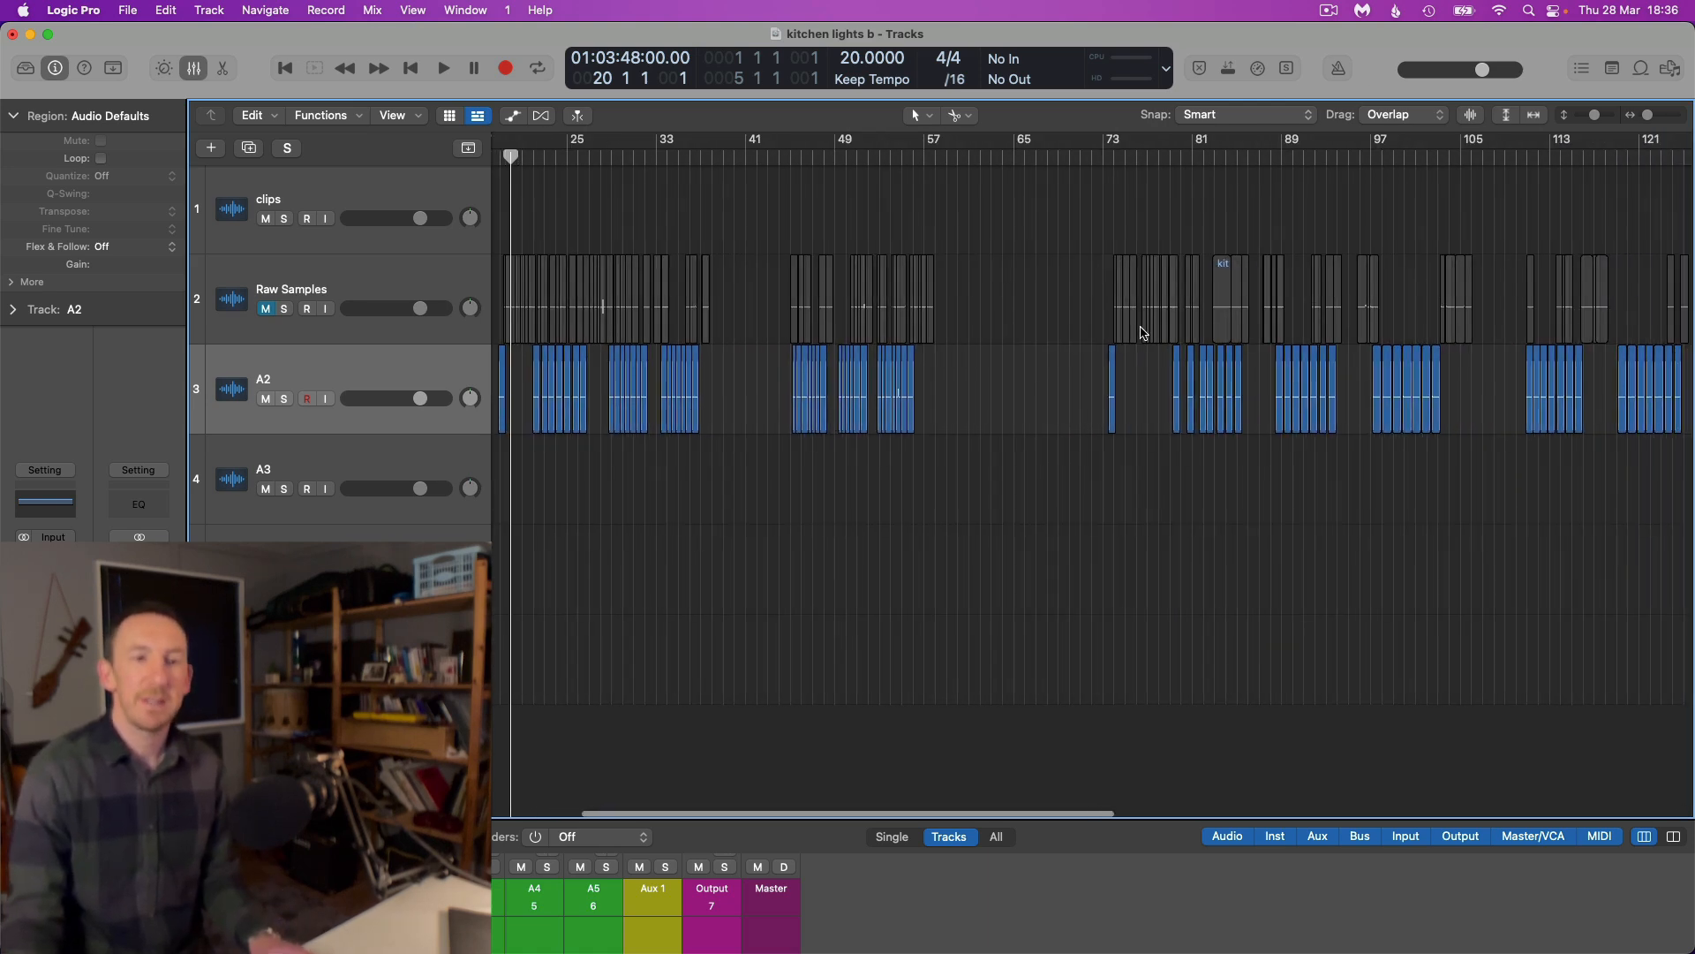
pyautogui.scroll(-3, 1140, 328)
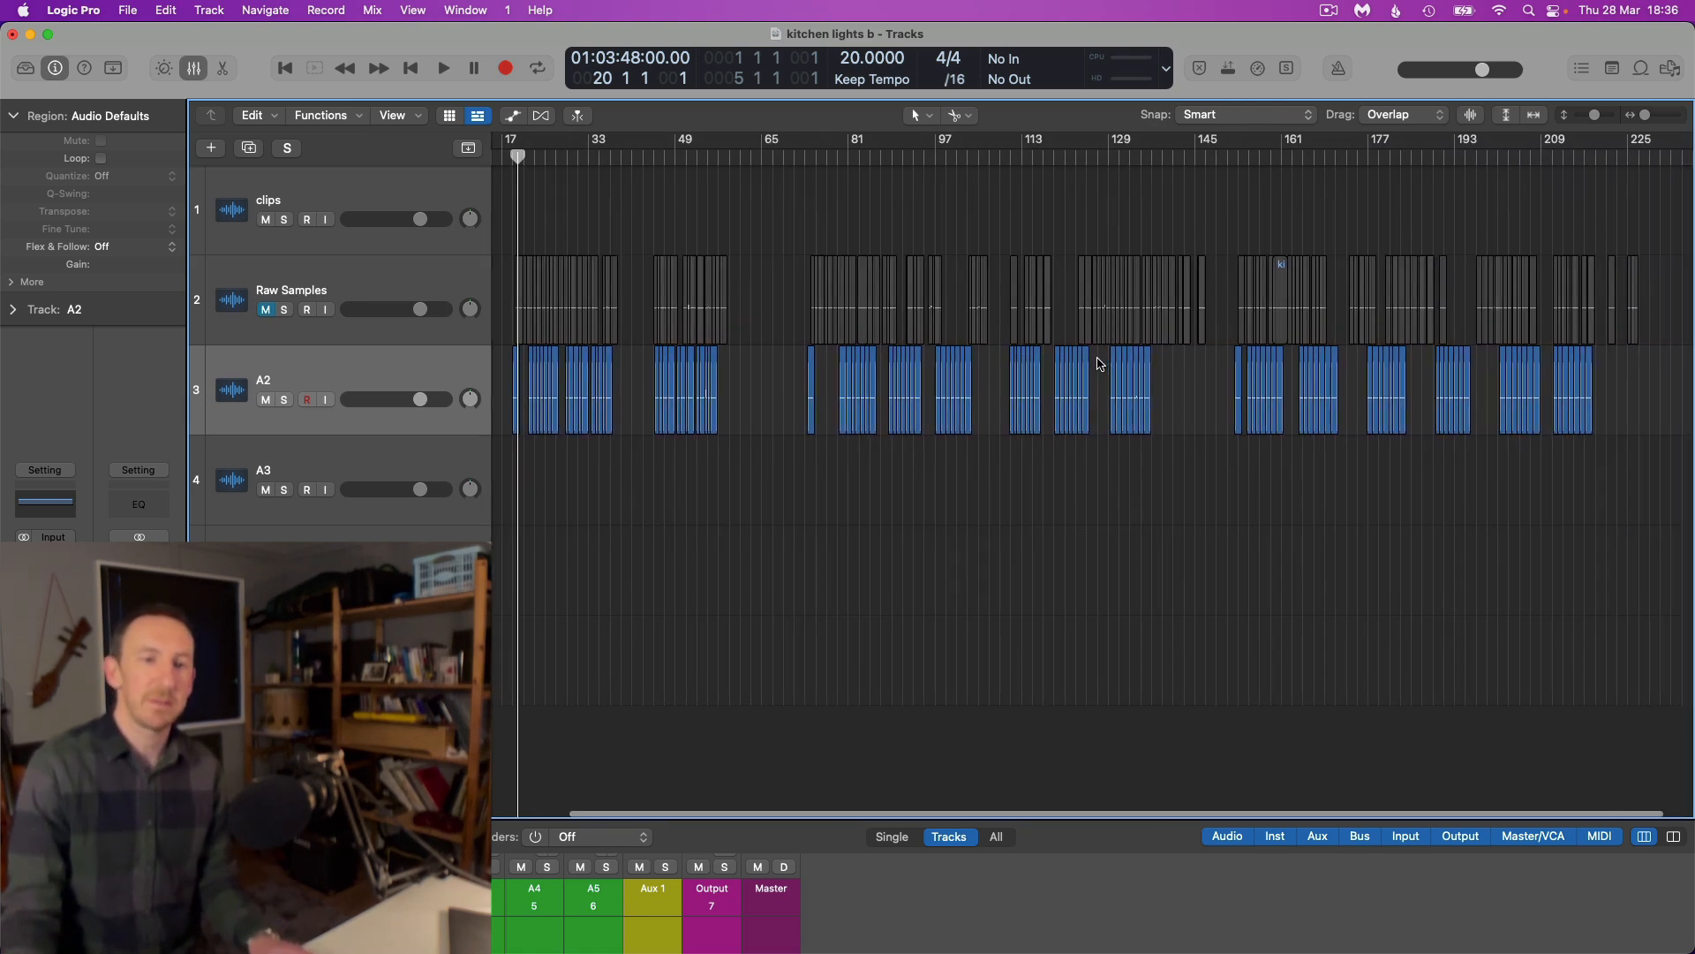
pyautogui.hscroll(-2, 561, 390)
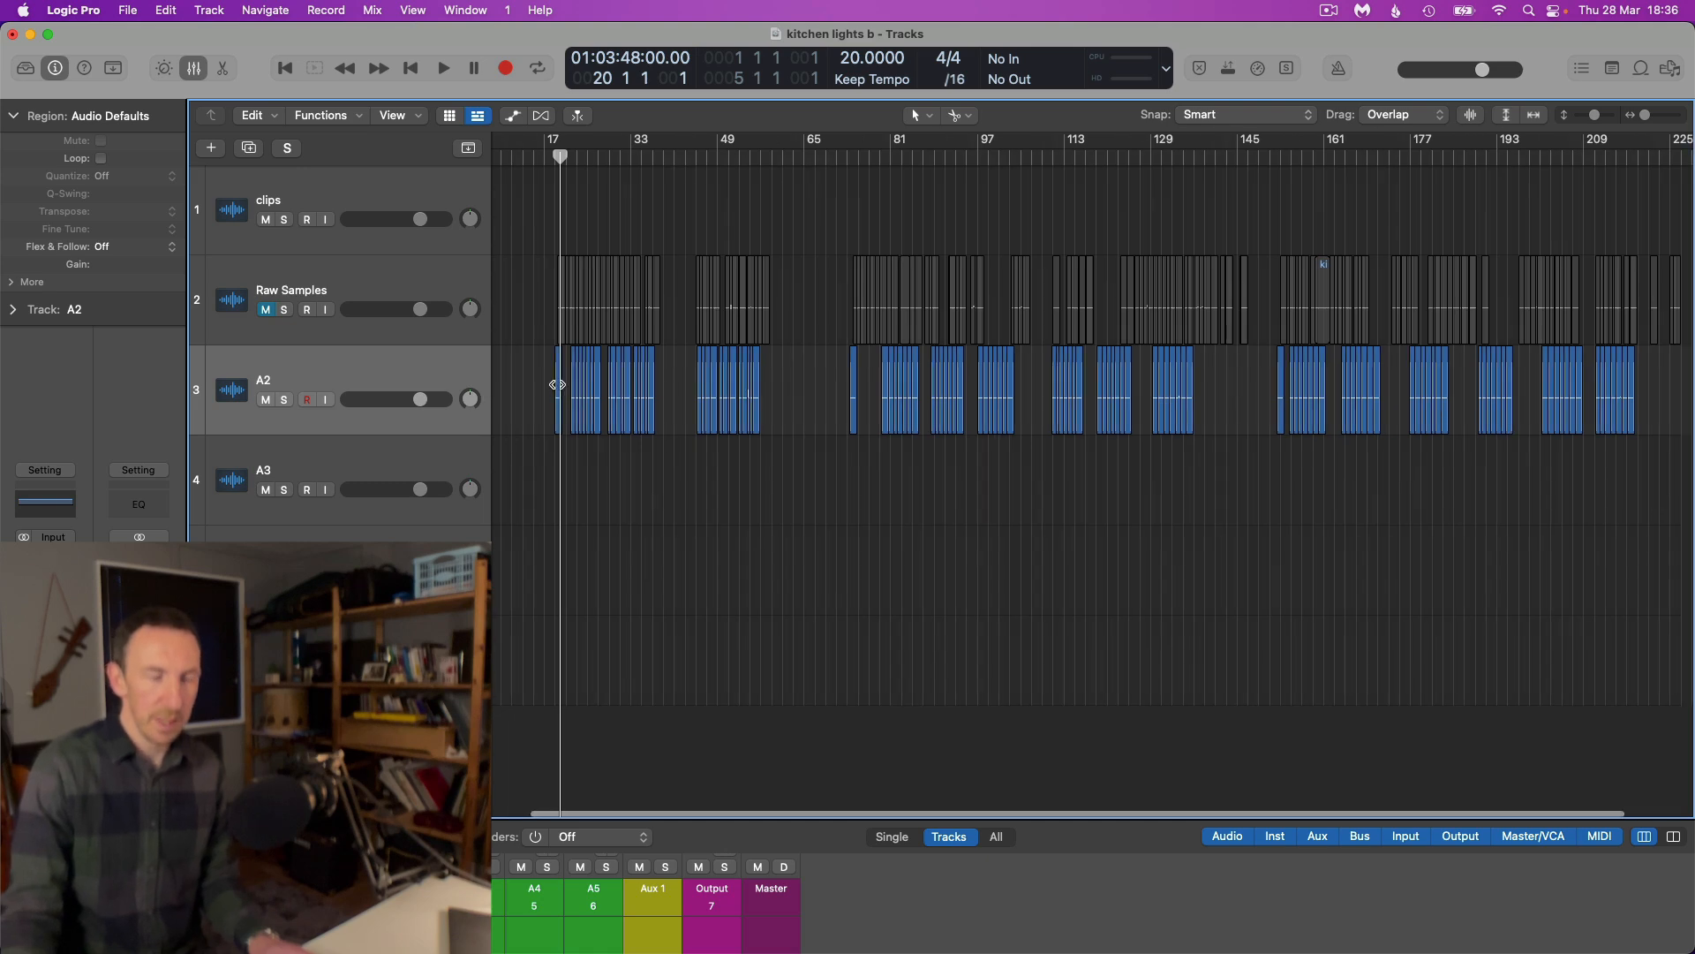
pyautogui.scroll(10, 555, 386)
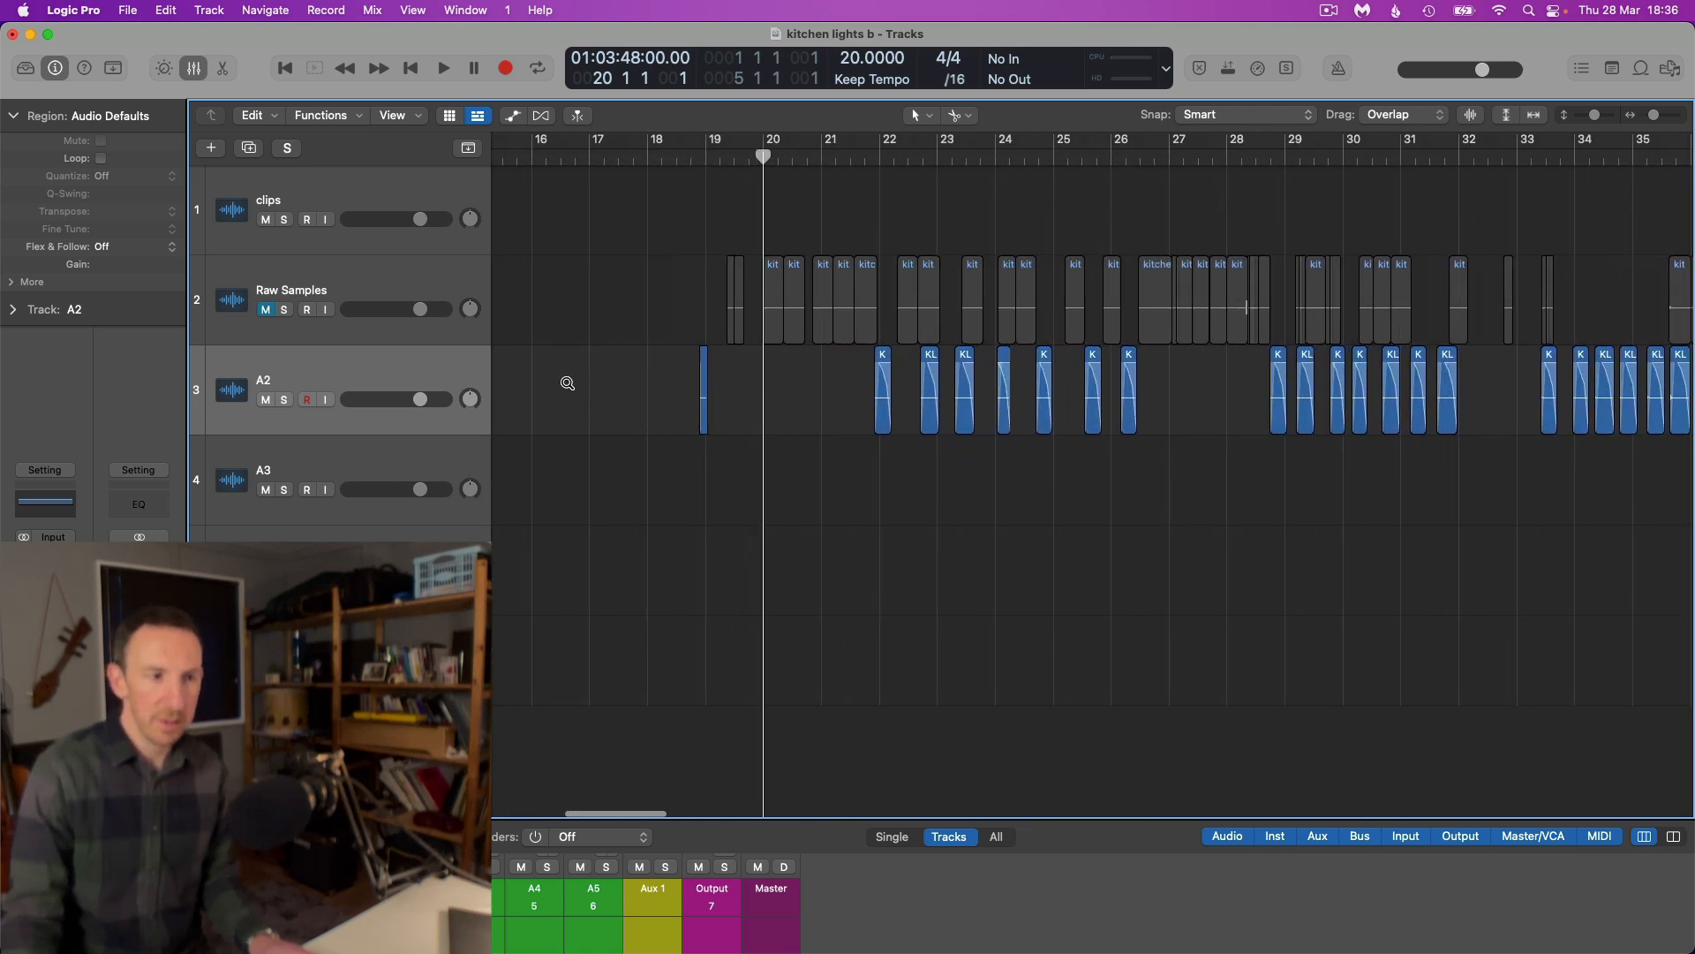
pyautogui.click(584, 388)
pyautogui.scroll(6, 591, 393)
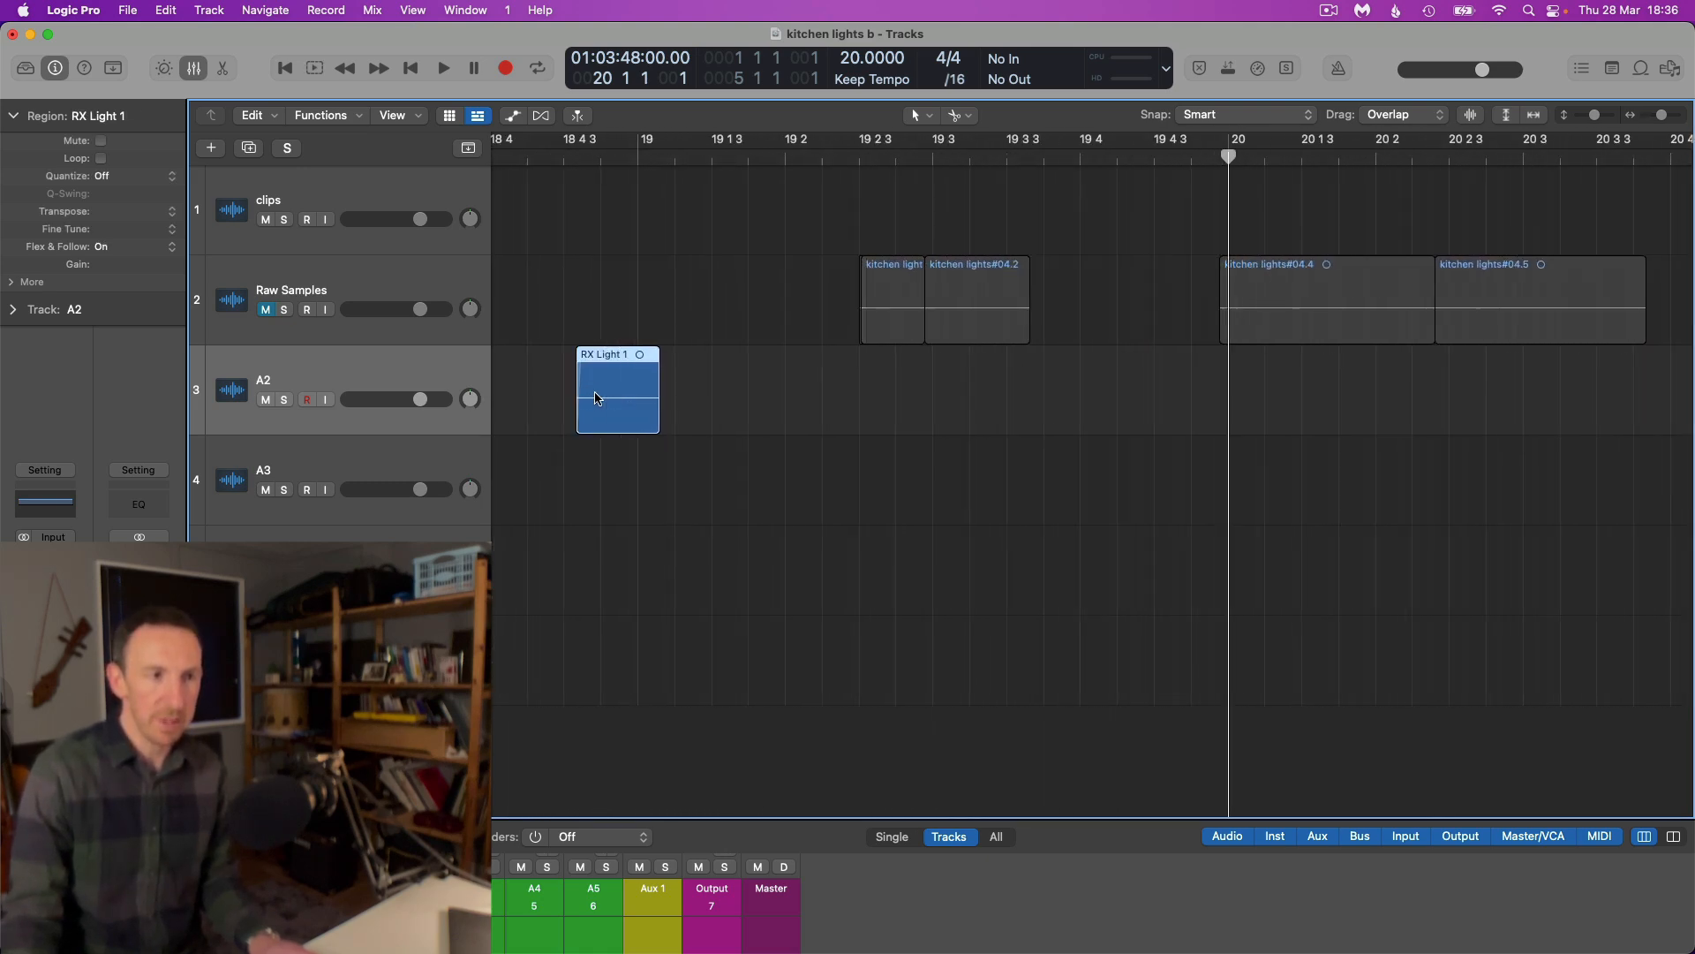
pyautogui.click(578, 158)
pyautogui.press('space')
pyautogui.press('space')
# Select every region on track A2 and open the export of the selected regions as audio files
pyautogui.scroll(-5, 667, 375)
pyautogui.scroll(-10, 667, 375)
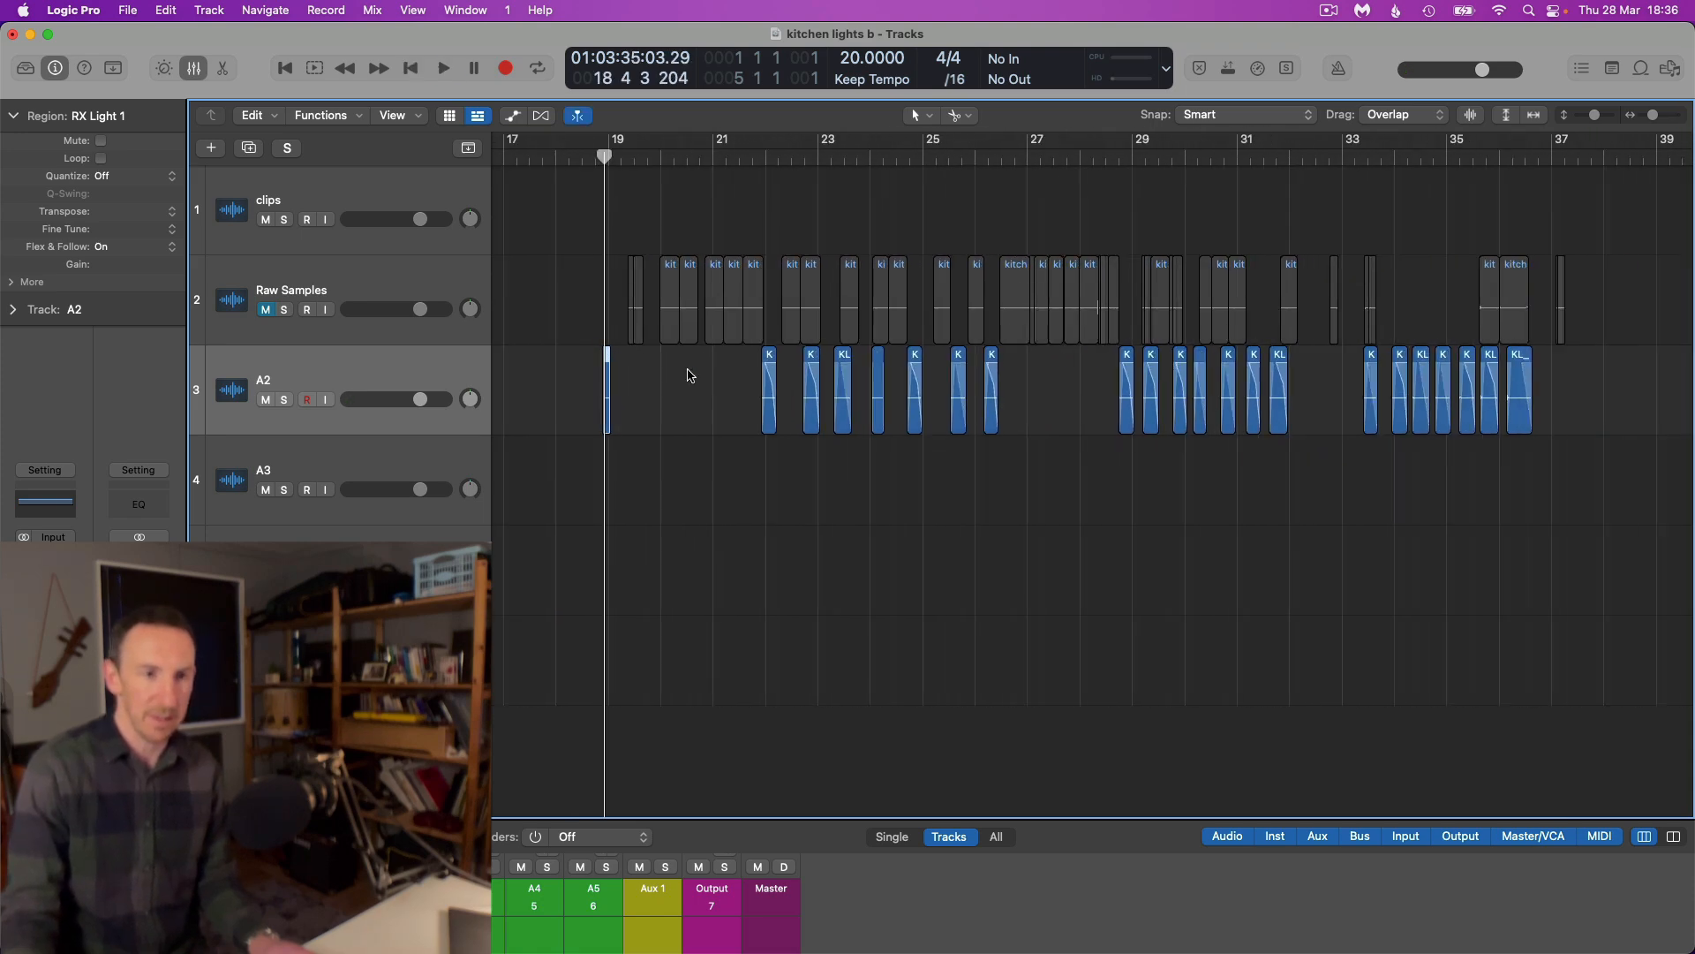
pyautogui.scroll(-8, 1170, 372)
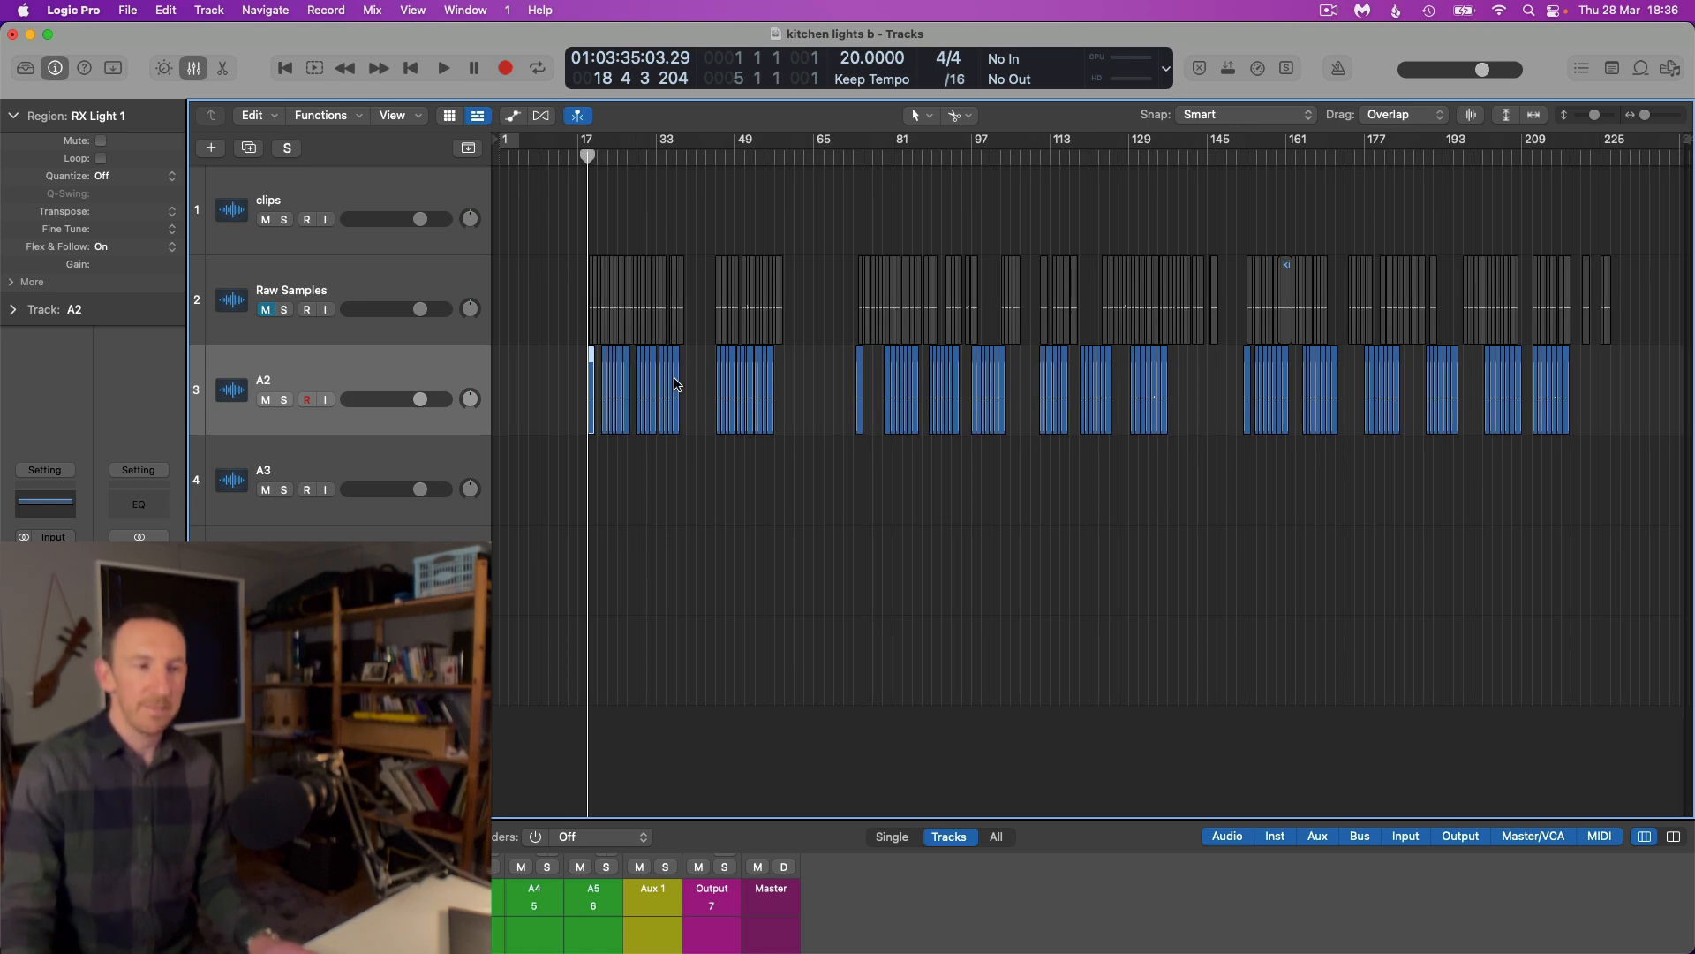
pyautogui.moveTo(565, 382); pyautogui.dragTo(1627, 430)
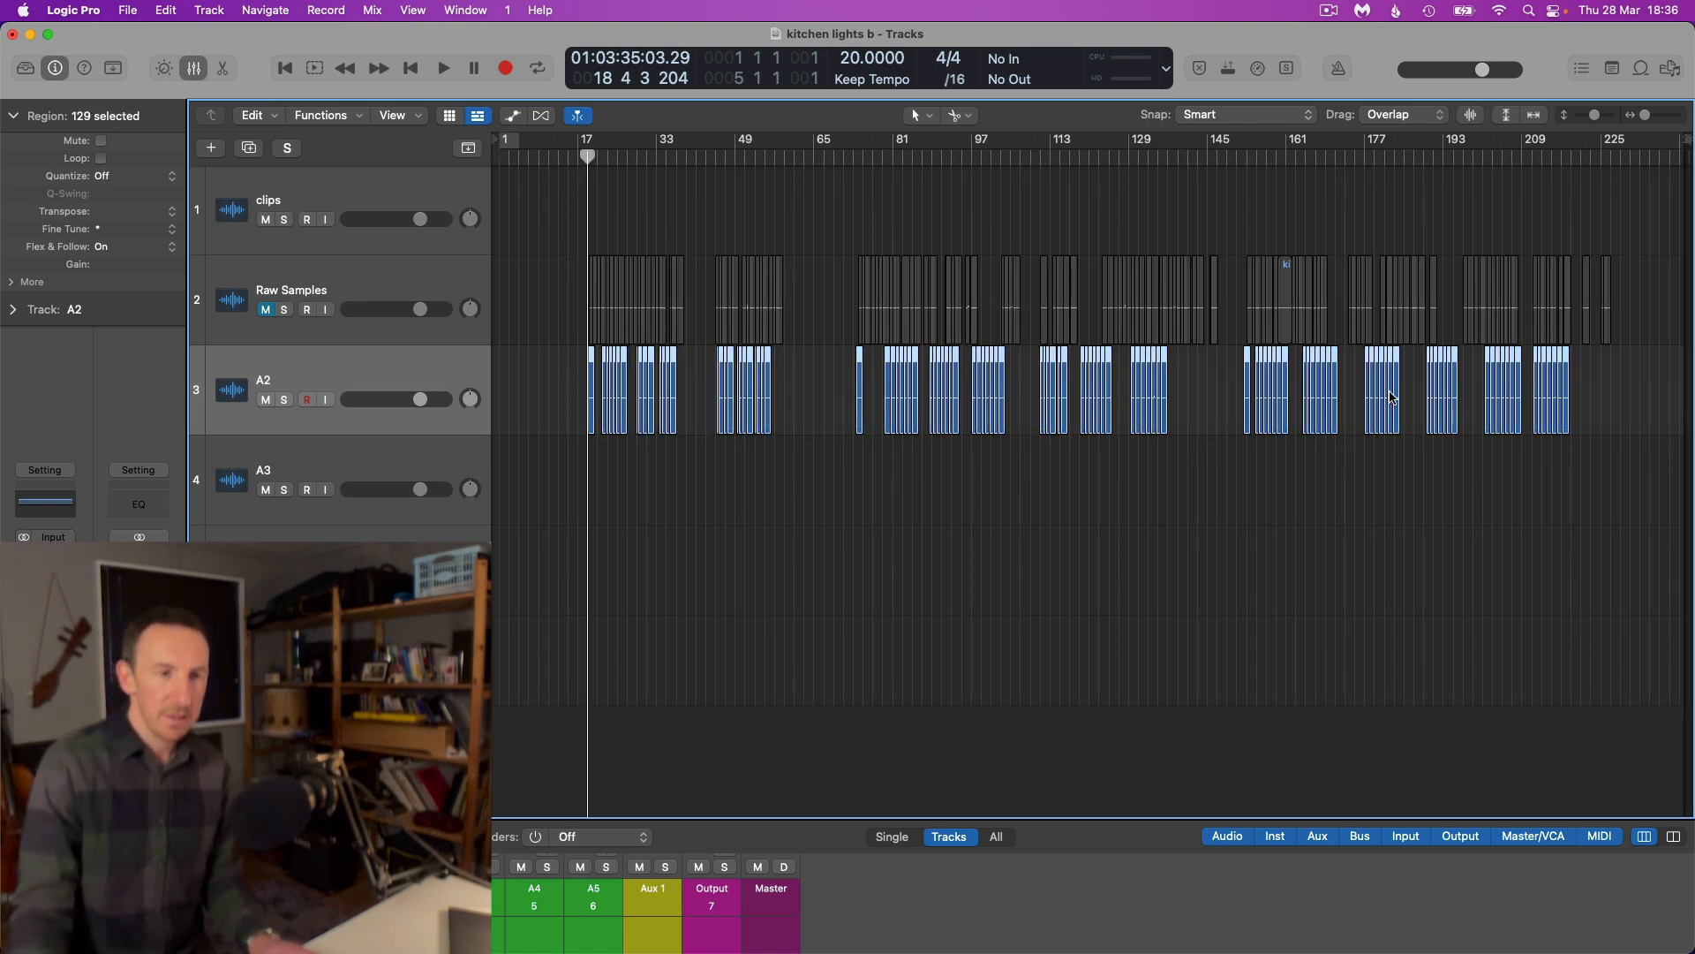
pyautogui.scroll(8, 653, 363)
pyautogui.scroll(3, 653, 364)
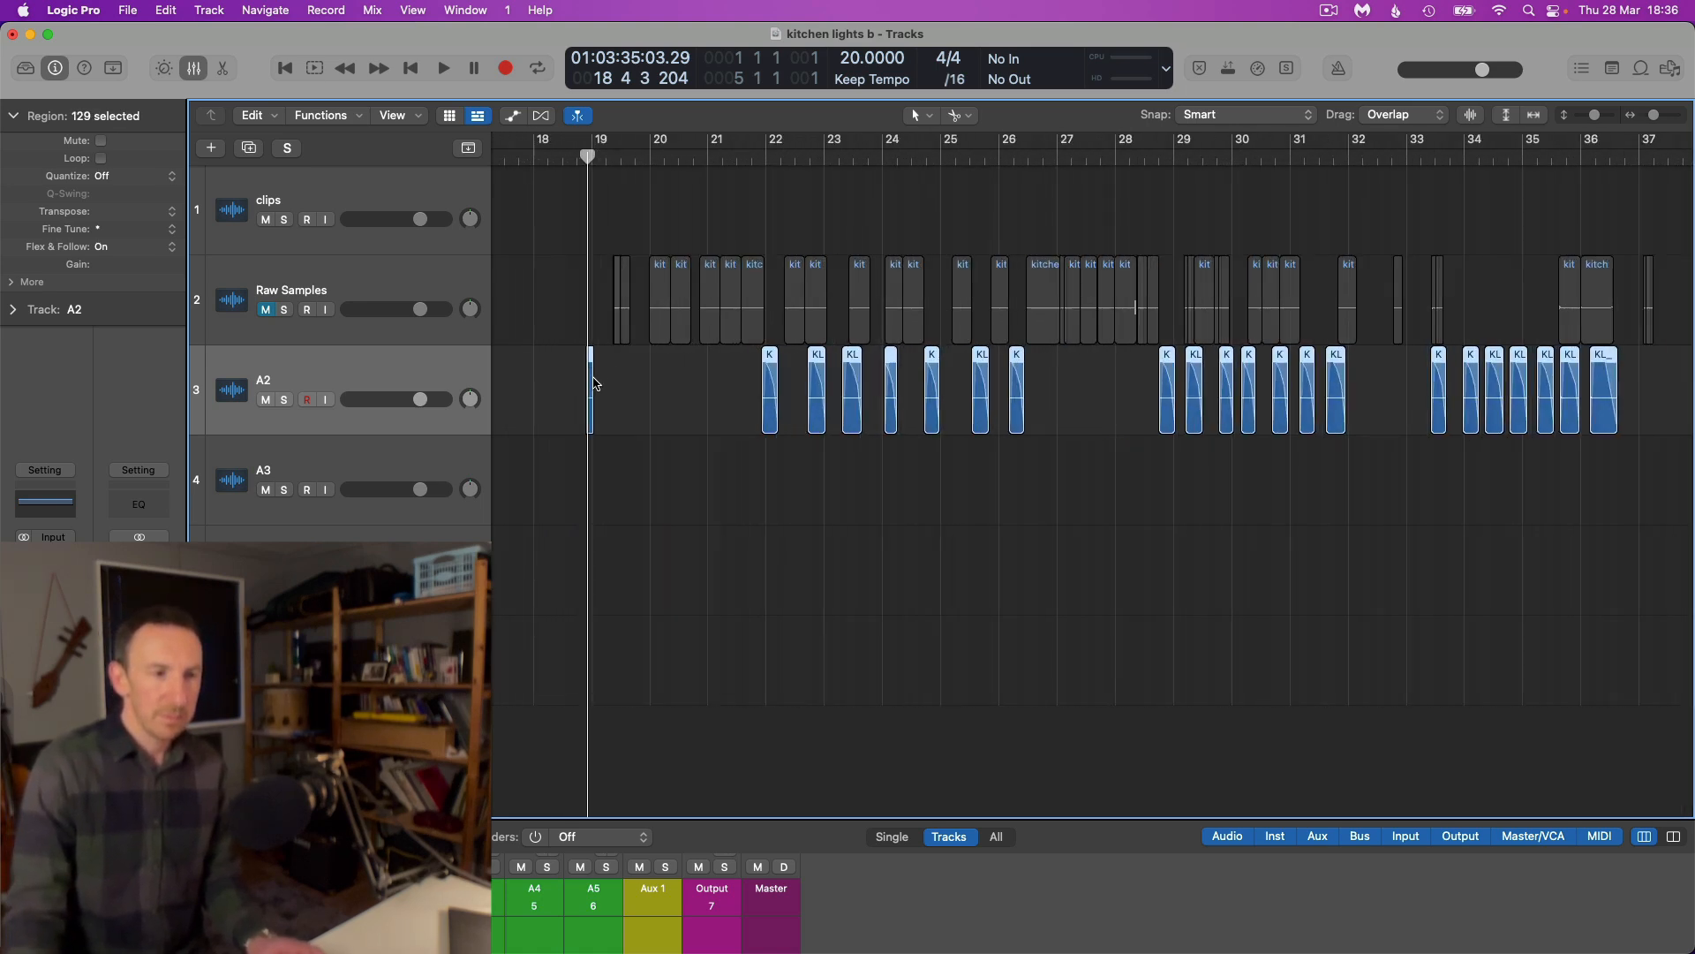
pyautogui.rightClick(590, 380)
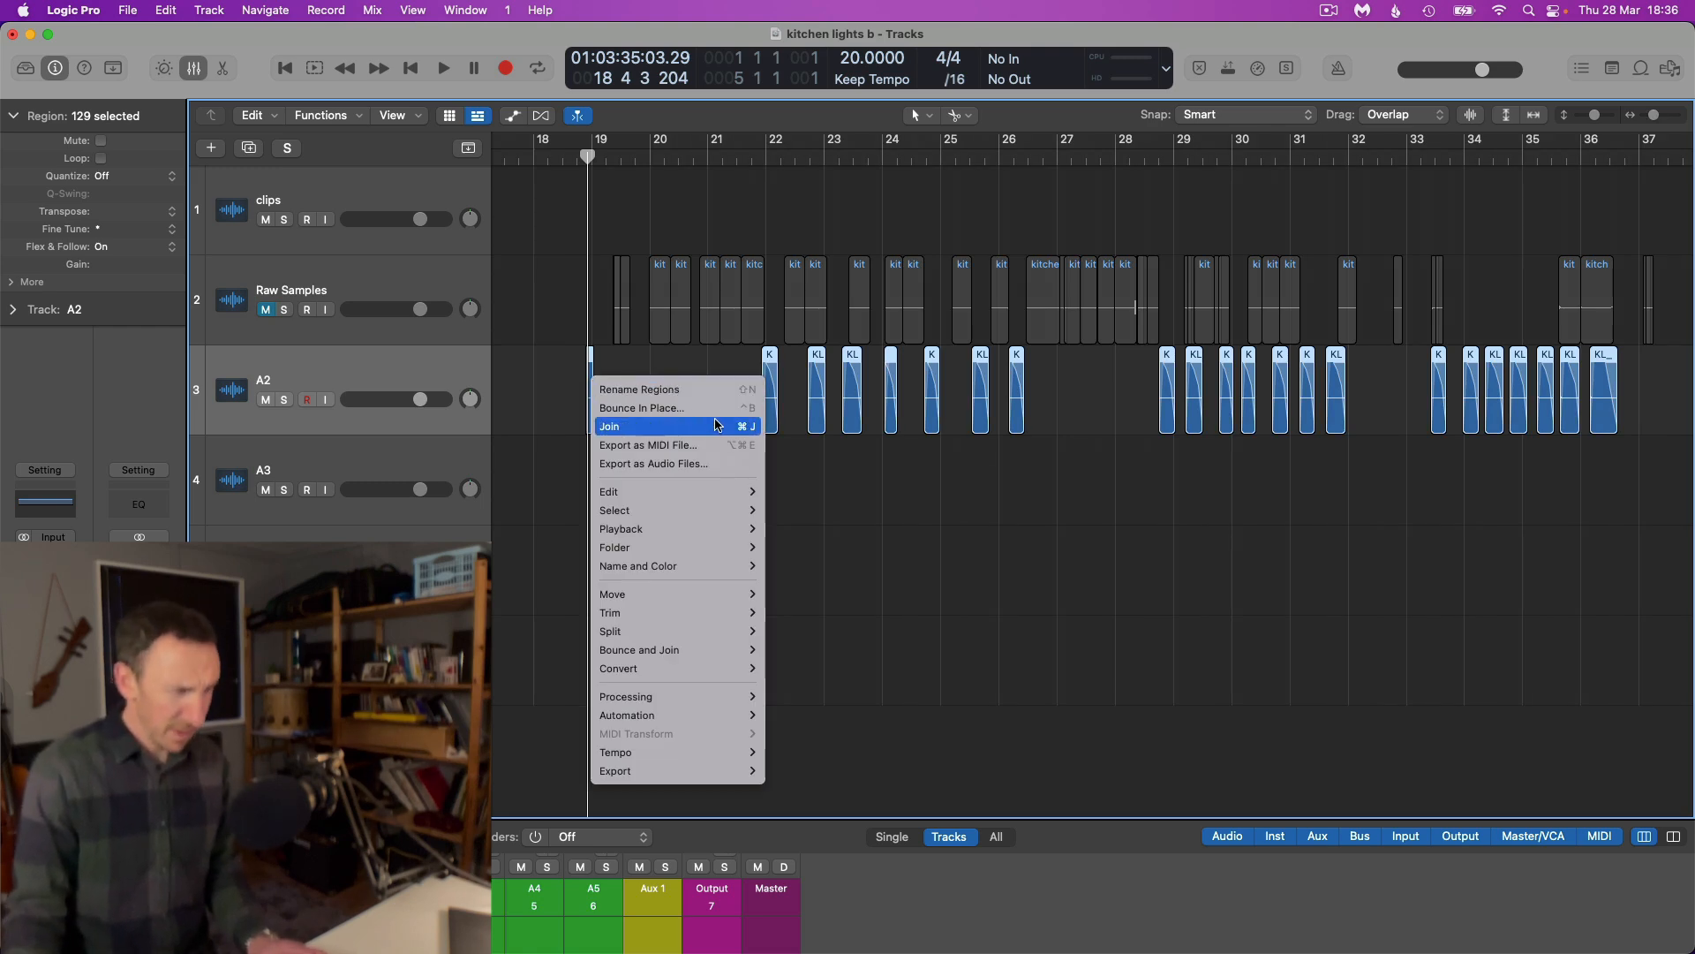
pyautogui.click(697, 466)
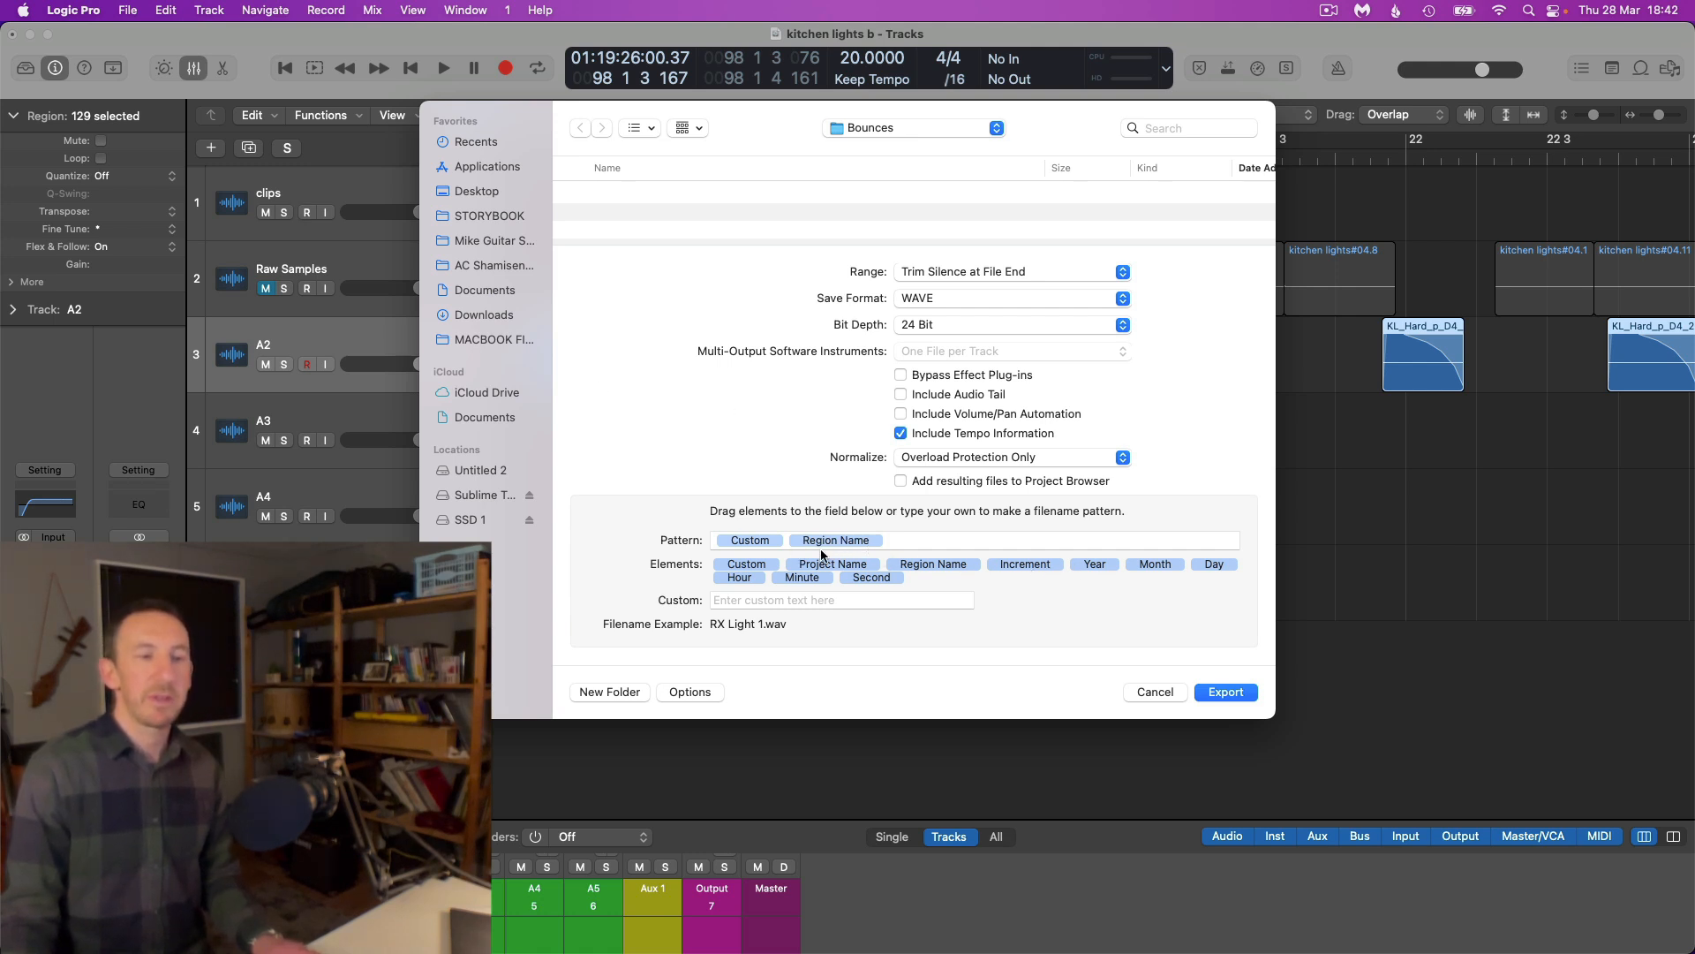
# Remove the Custom element from the filename pattern, keeping only Region Name, and export the regions to the Bounces folder as 24-bit WAVE files
pyautogui.click(777, 543)
pyautogui.press('BackSpace')
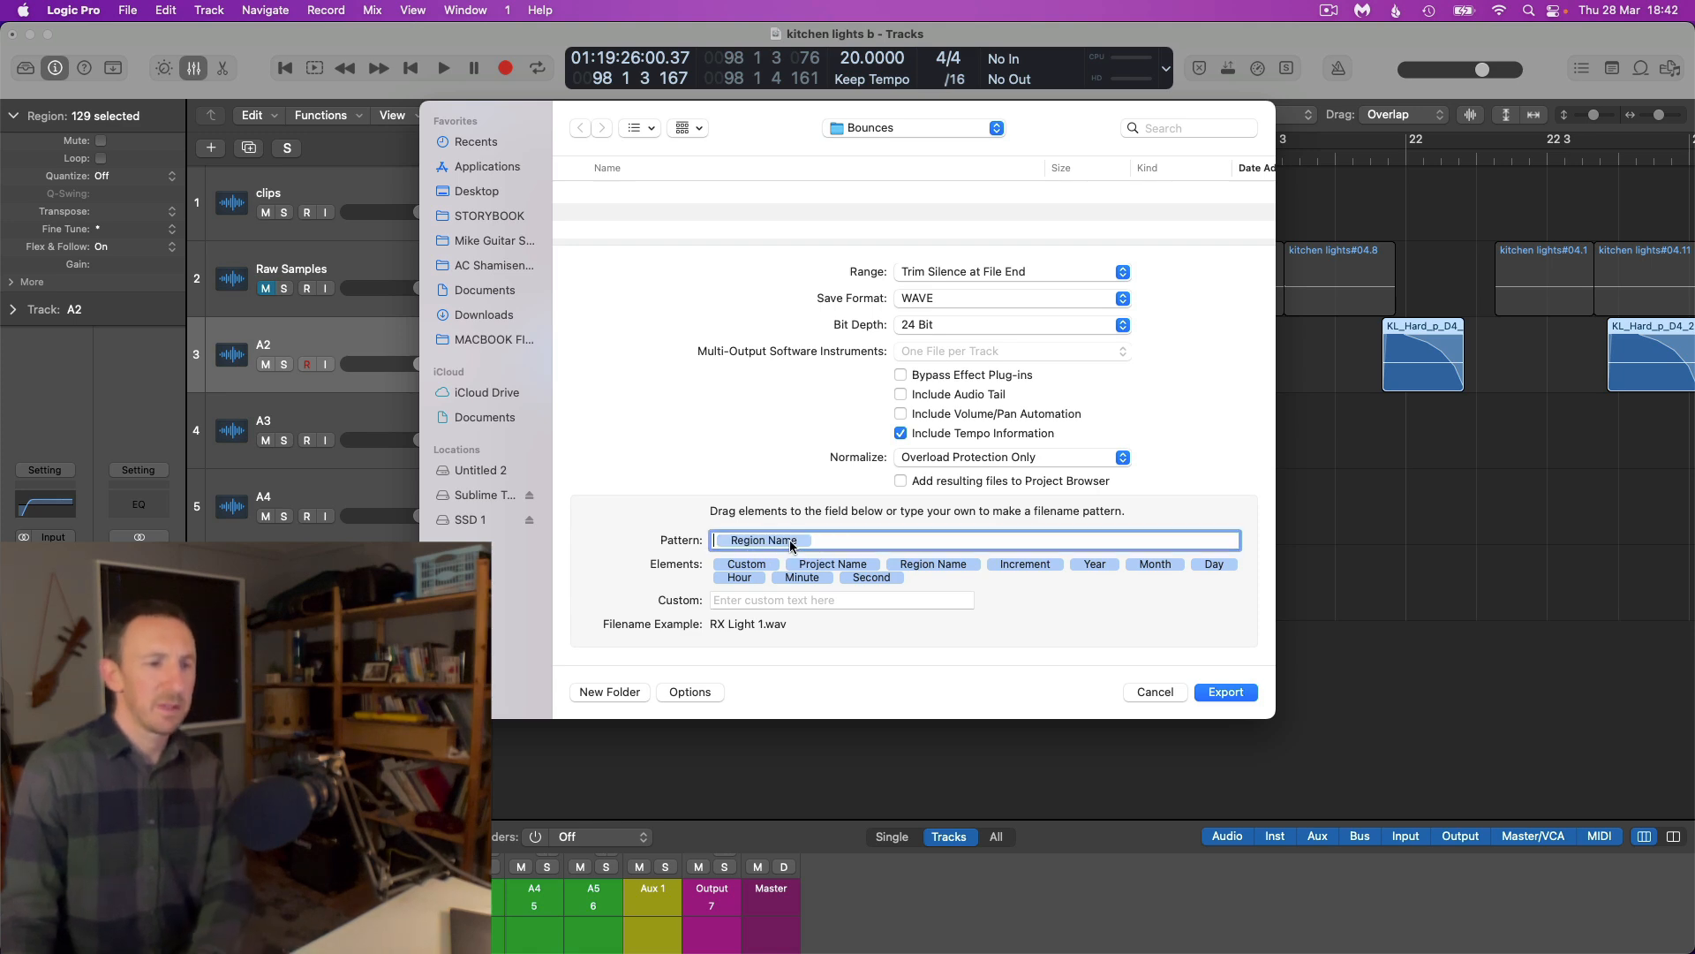
pyautogui.click(1226, 692)
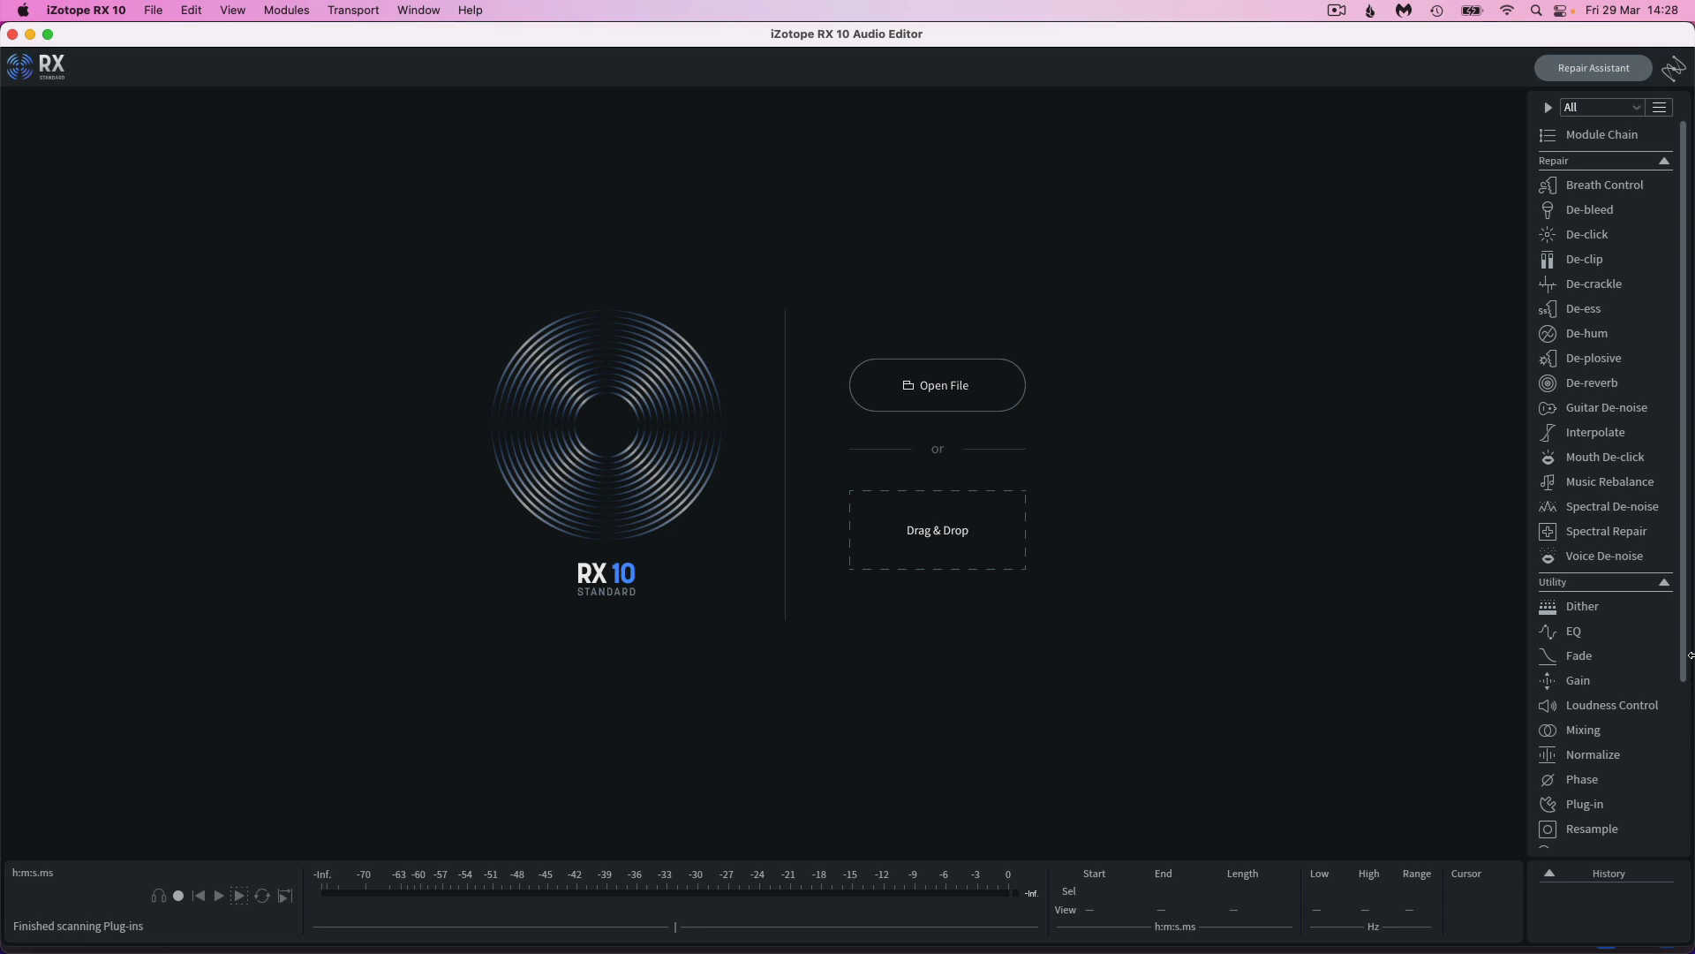
# Switch to Finder and preview RX Light 1.wav and RX Light 2.wav in the Bounces folder
pyautogui.moveTo(30, 950)
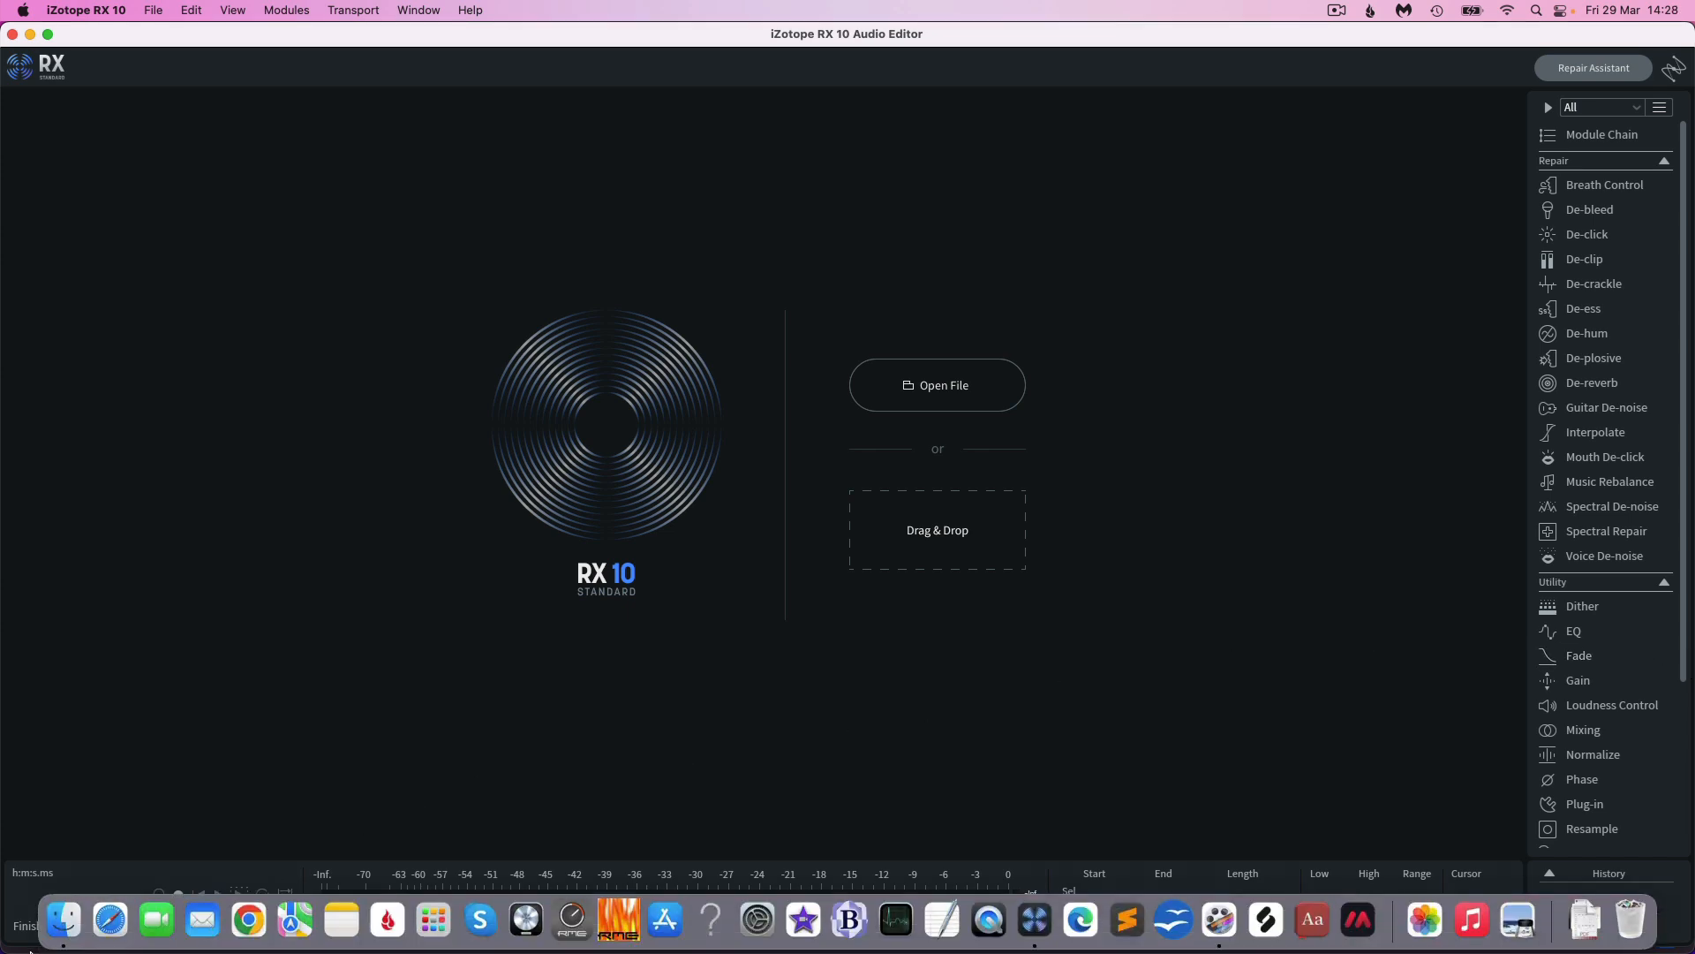
pyautogui.click(67, 919)
pyautogui.scroll(-15, 247, 374)
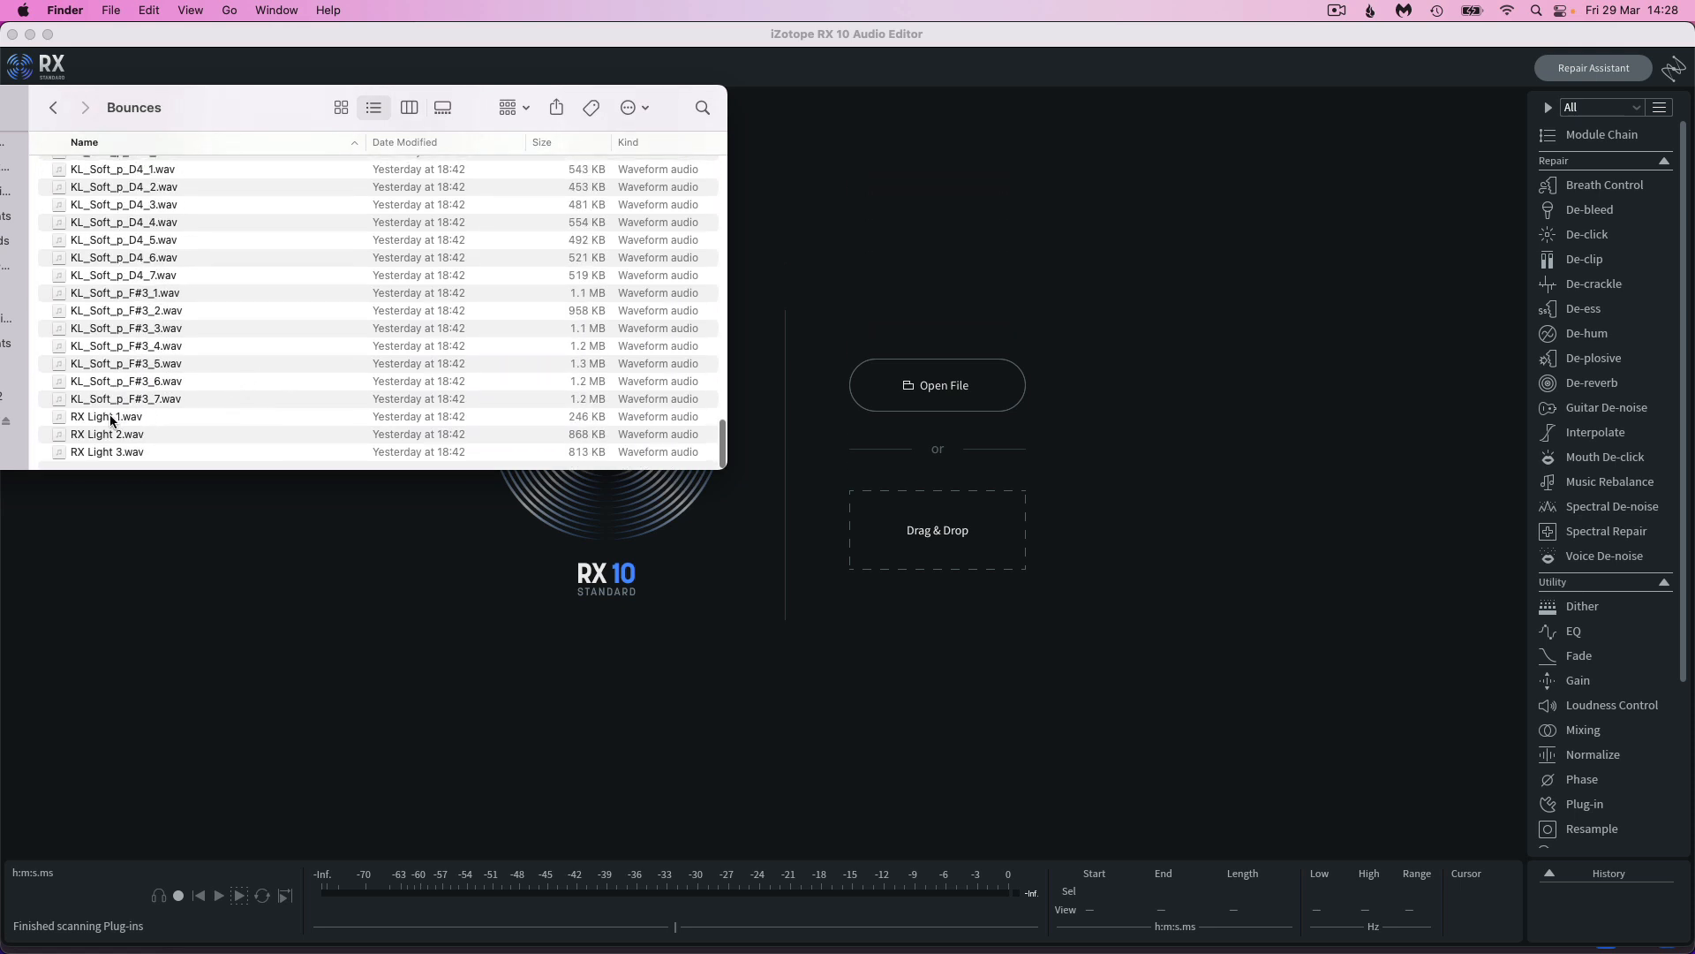
pyautogui.click(115, 416)
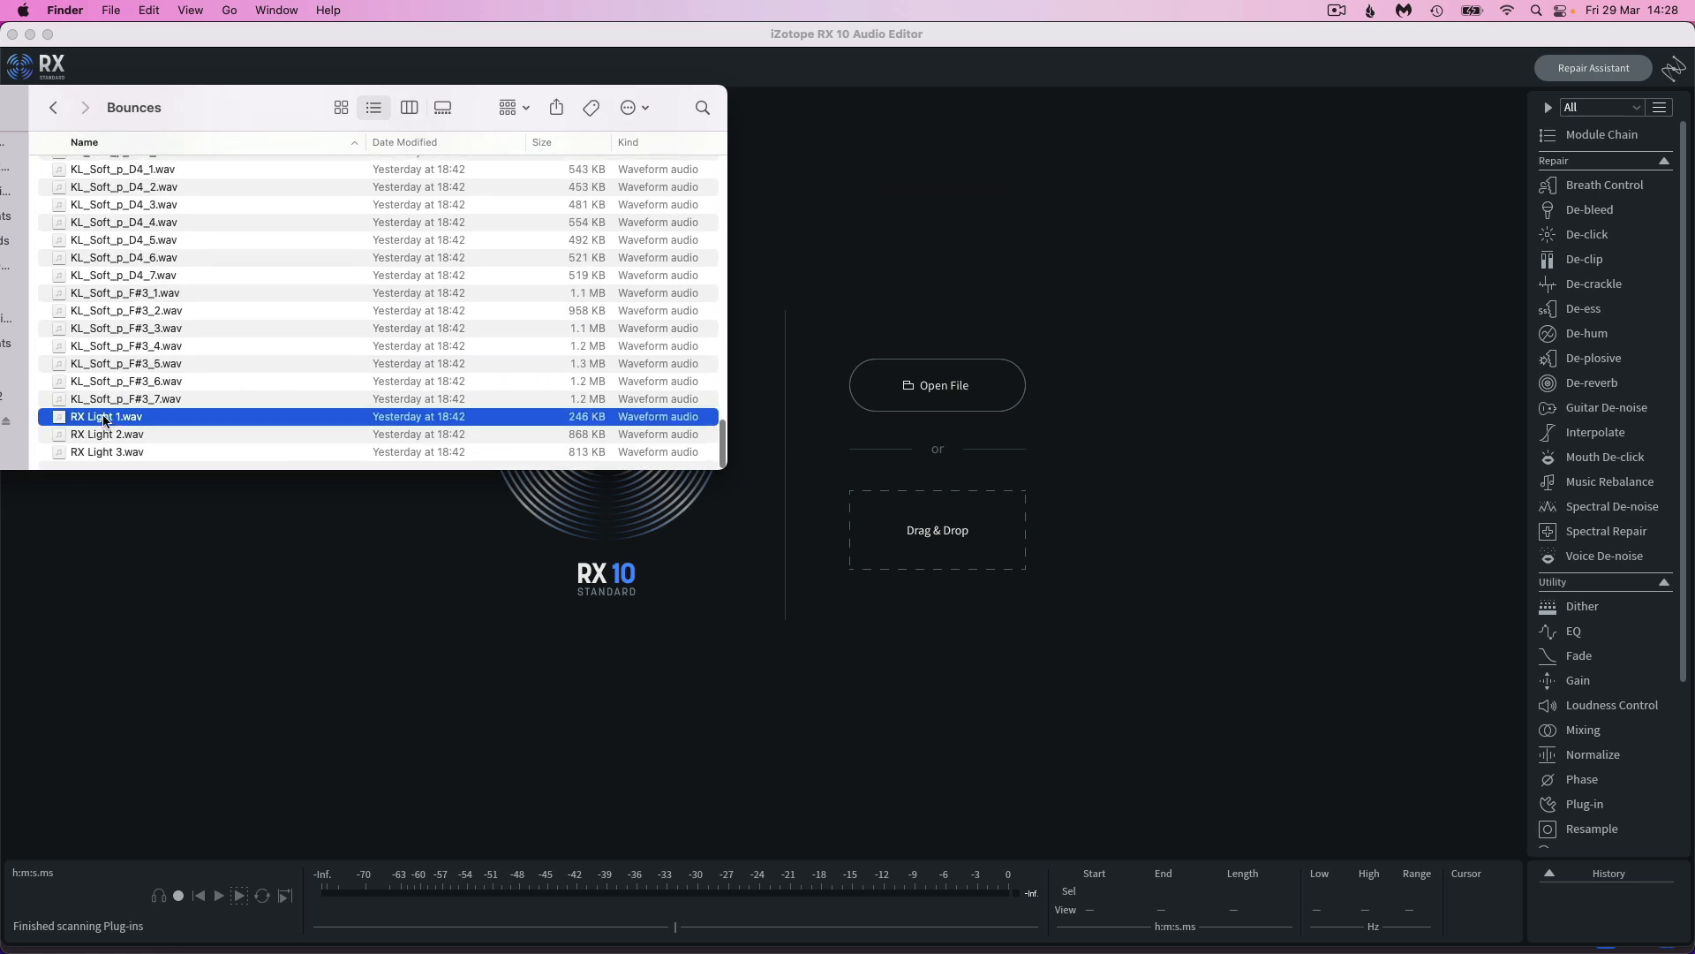
pyautogui.press('space')
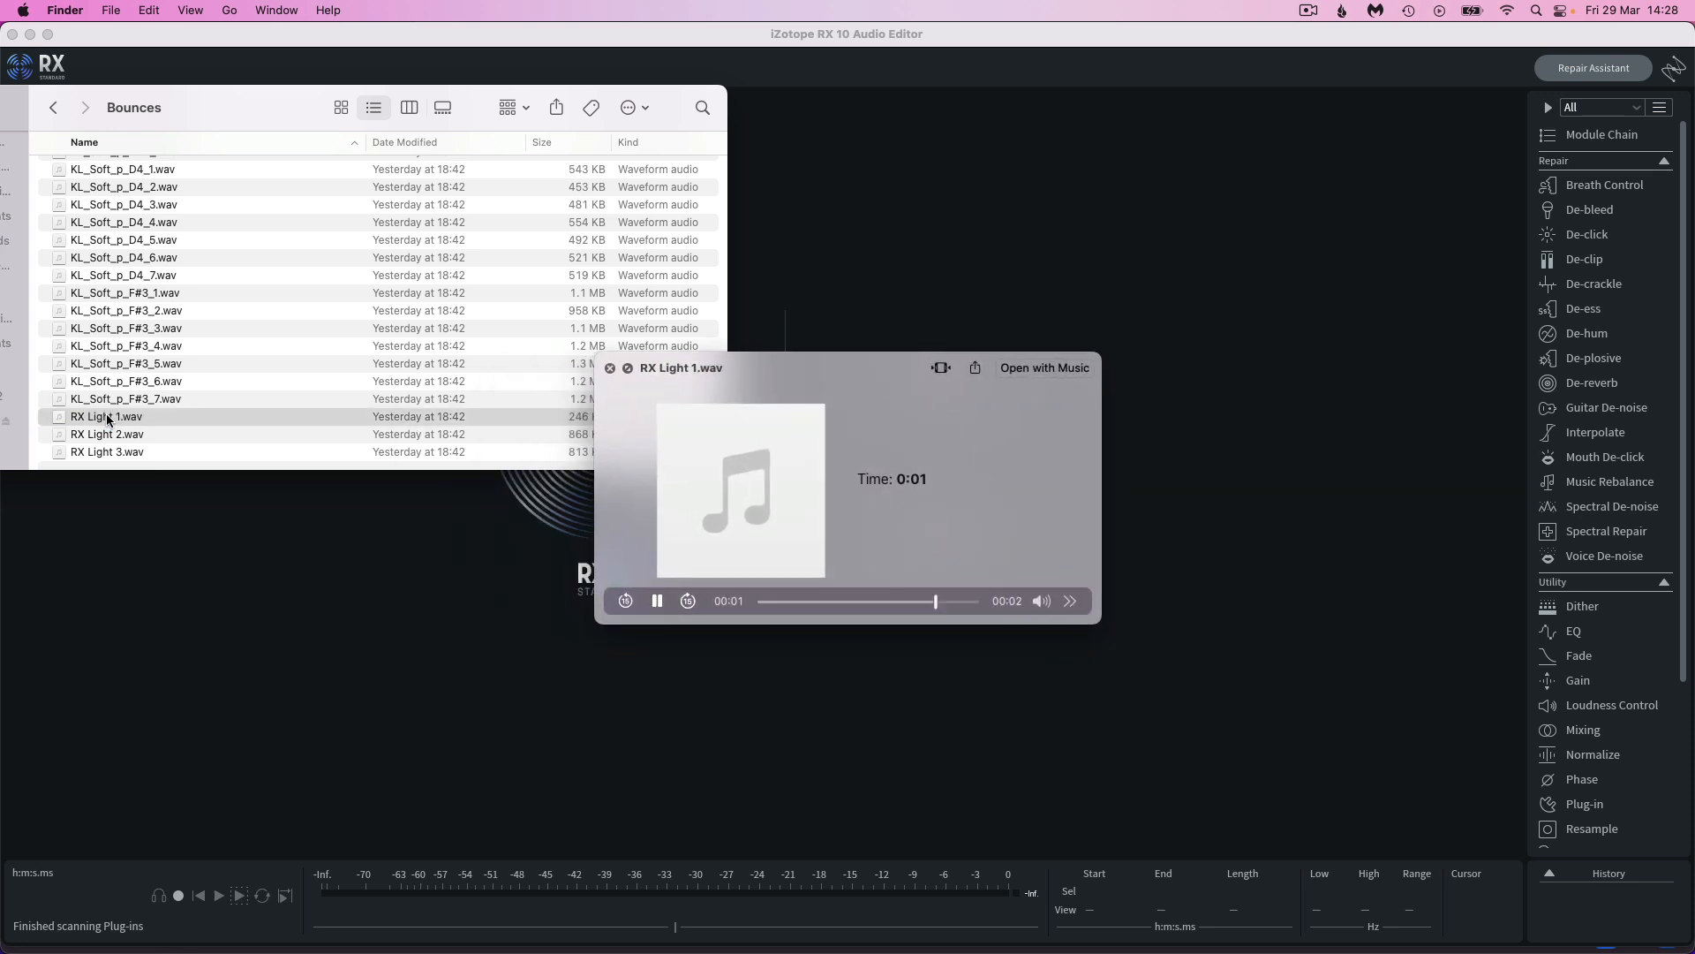
pyautogui.press('space')
pyautogui.click(113, 434)
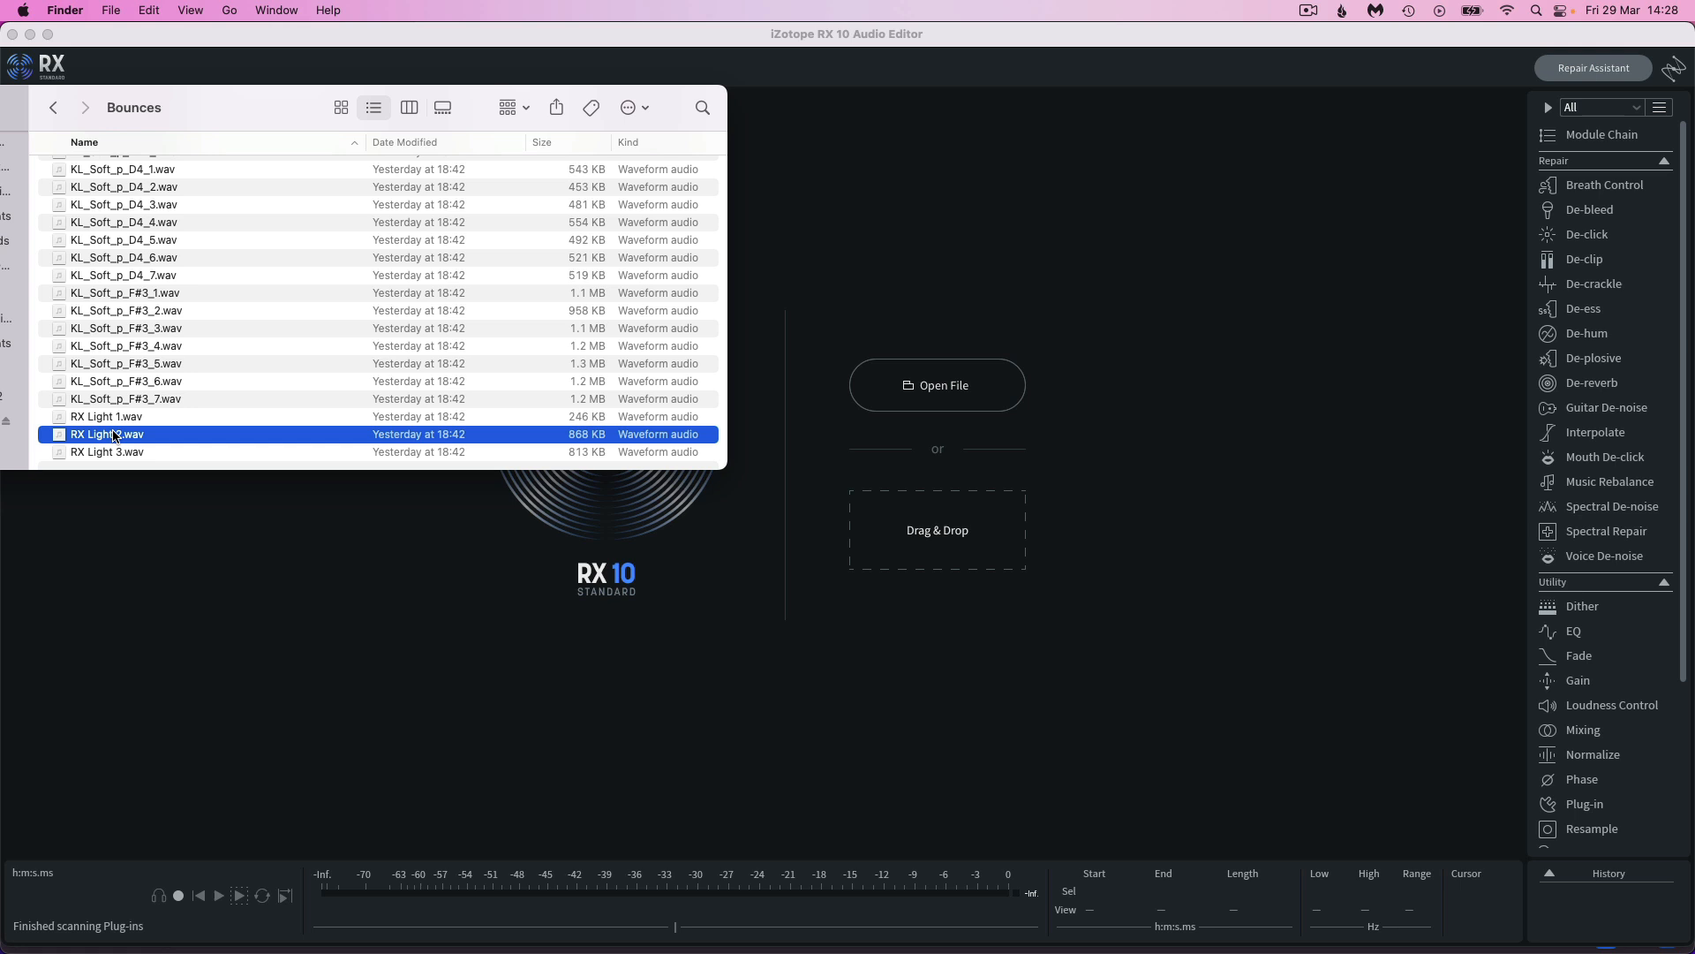
pyautogui.press('space')
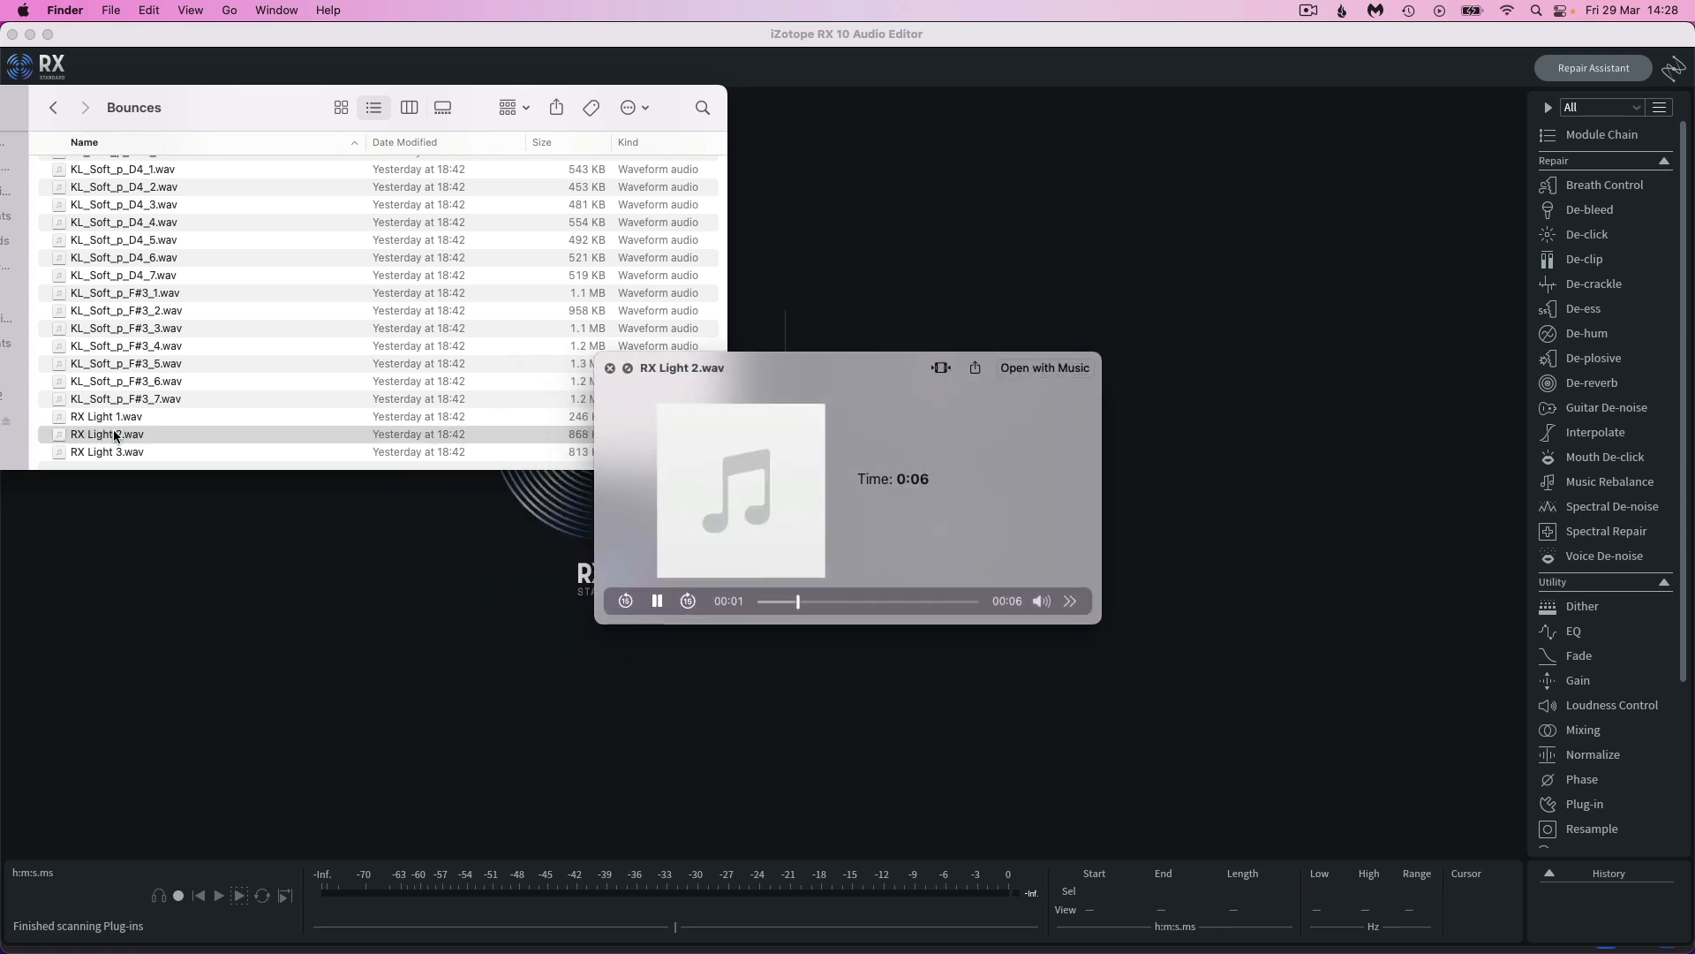
pyautogui.press('space')
# Load RX Light 1.wav from Finder into iZotope RX 10 and learn its noise profile with Spectral De-noise
pyautogui.click(123, 421)
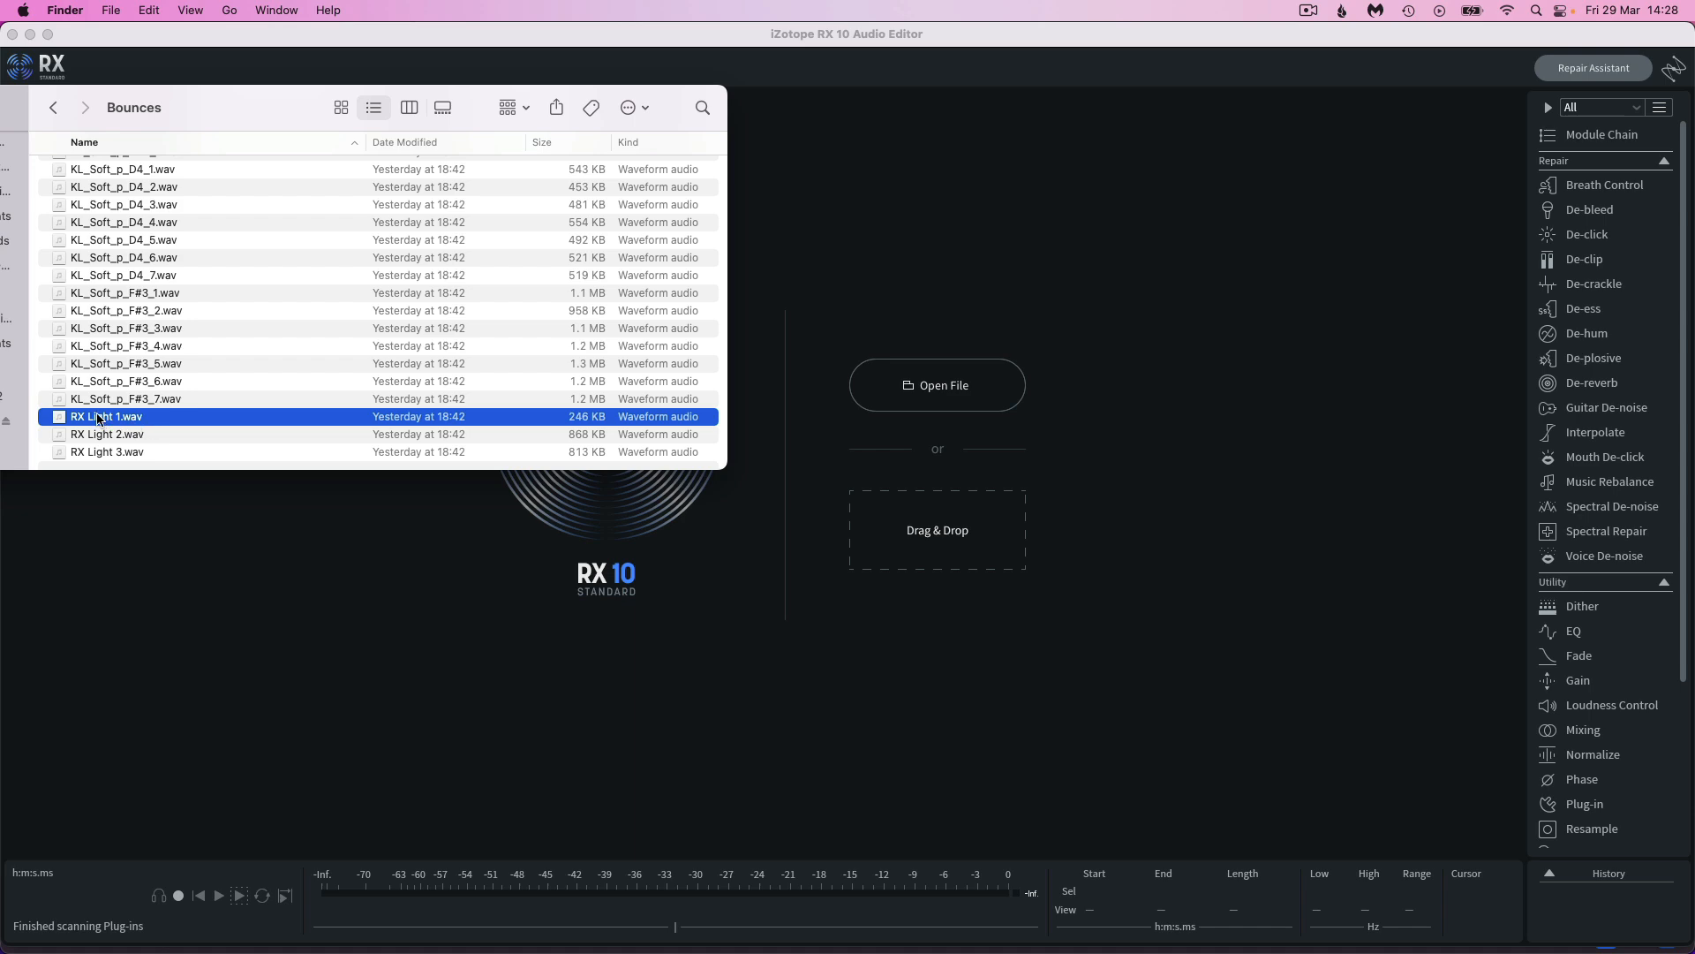
pyautogui.moveTo(101, 419); pyautogui.dragTo(938, 526)
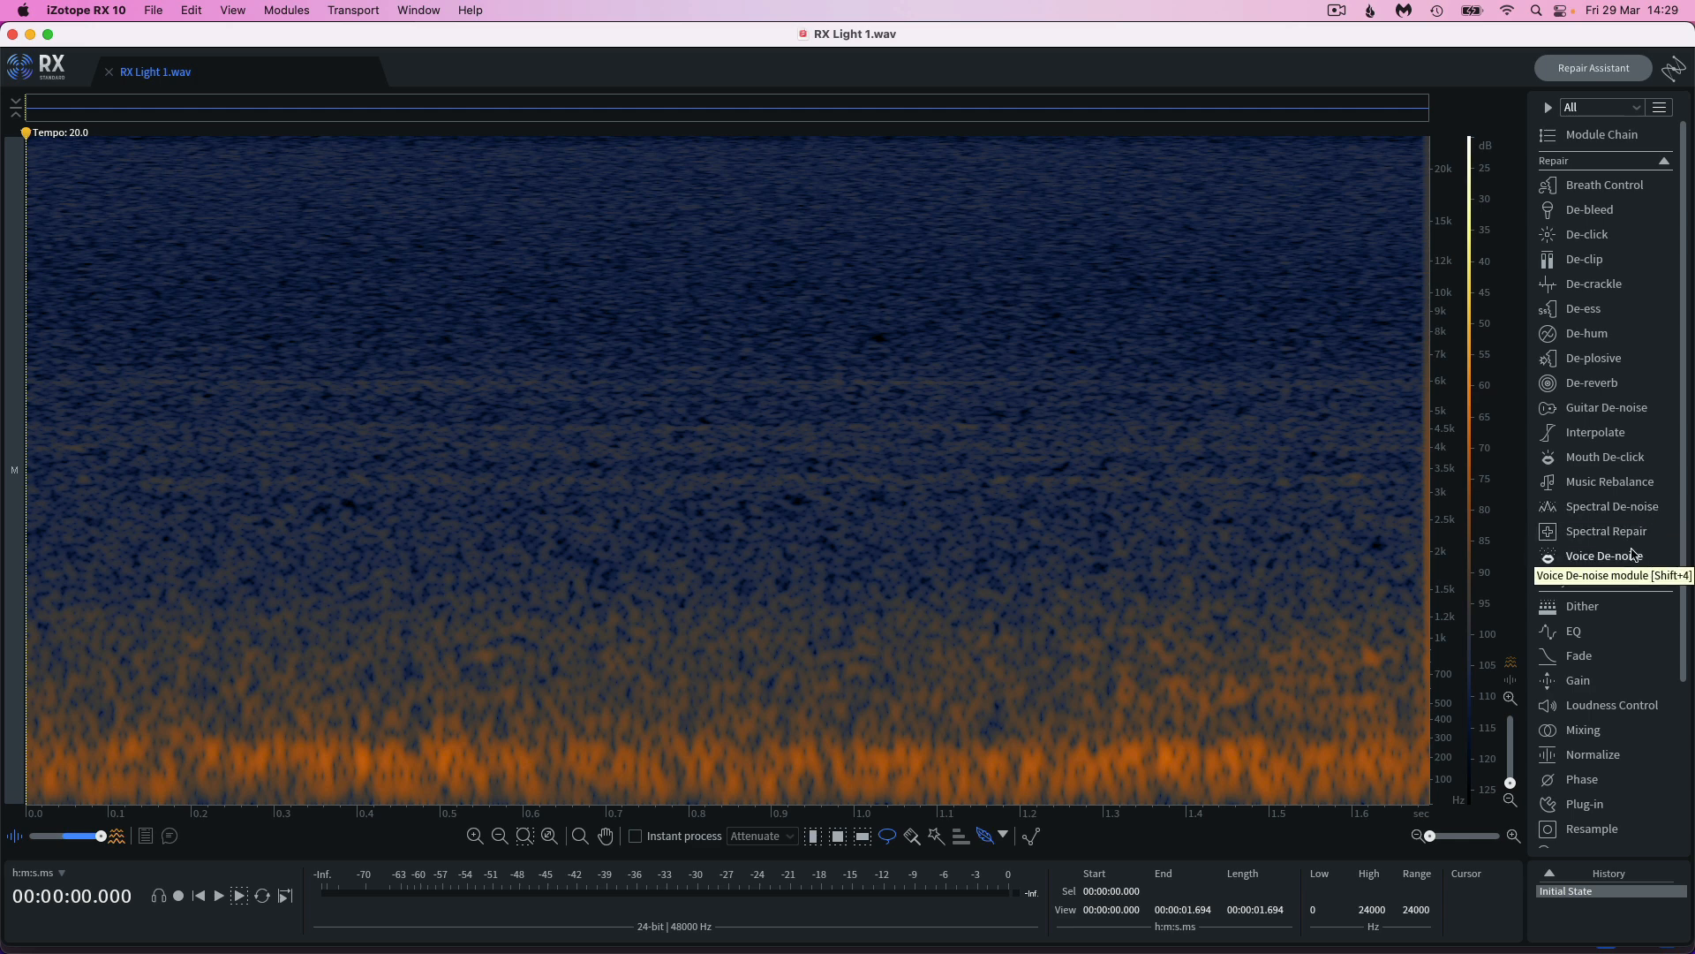
pyautogui.click(1607, 509)
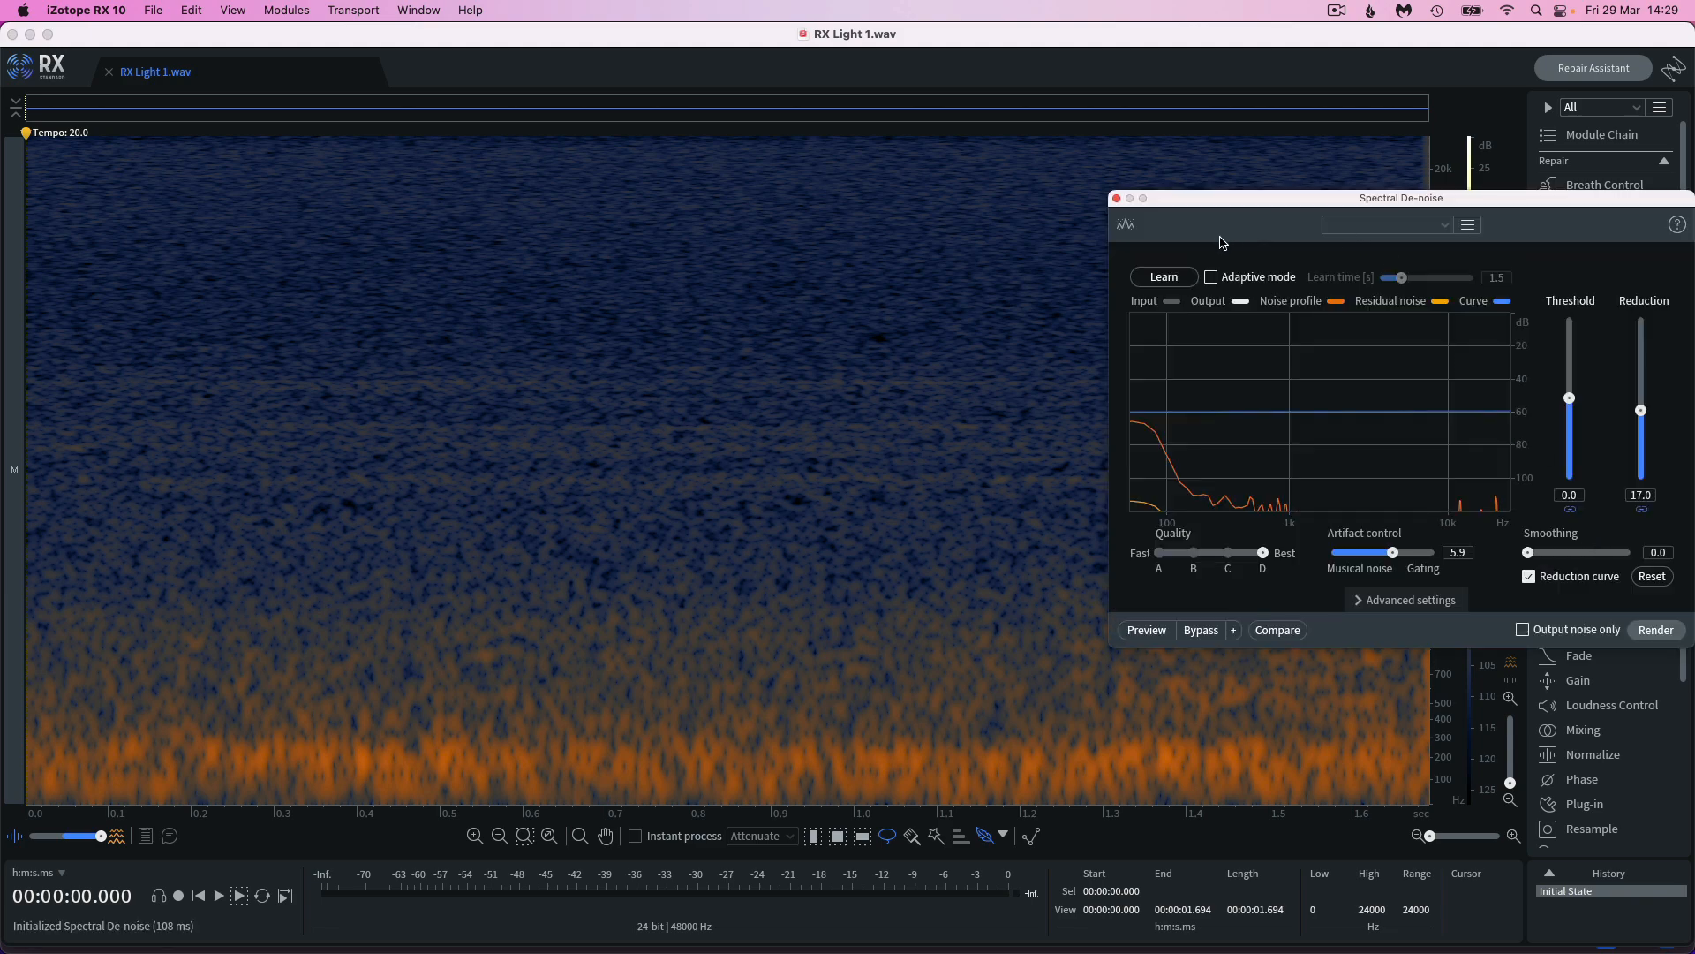
pyautogui.click(1164, 277)
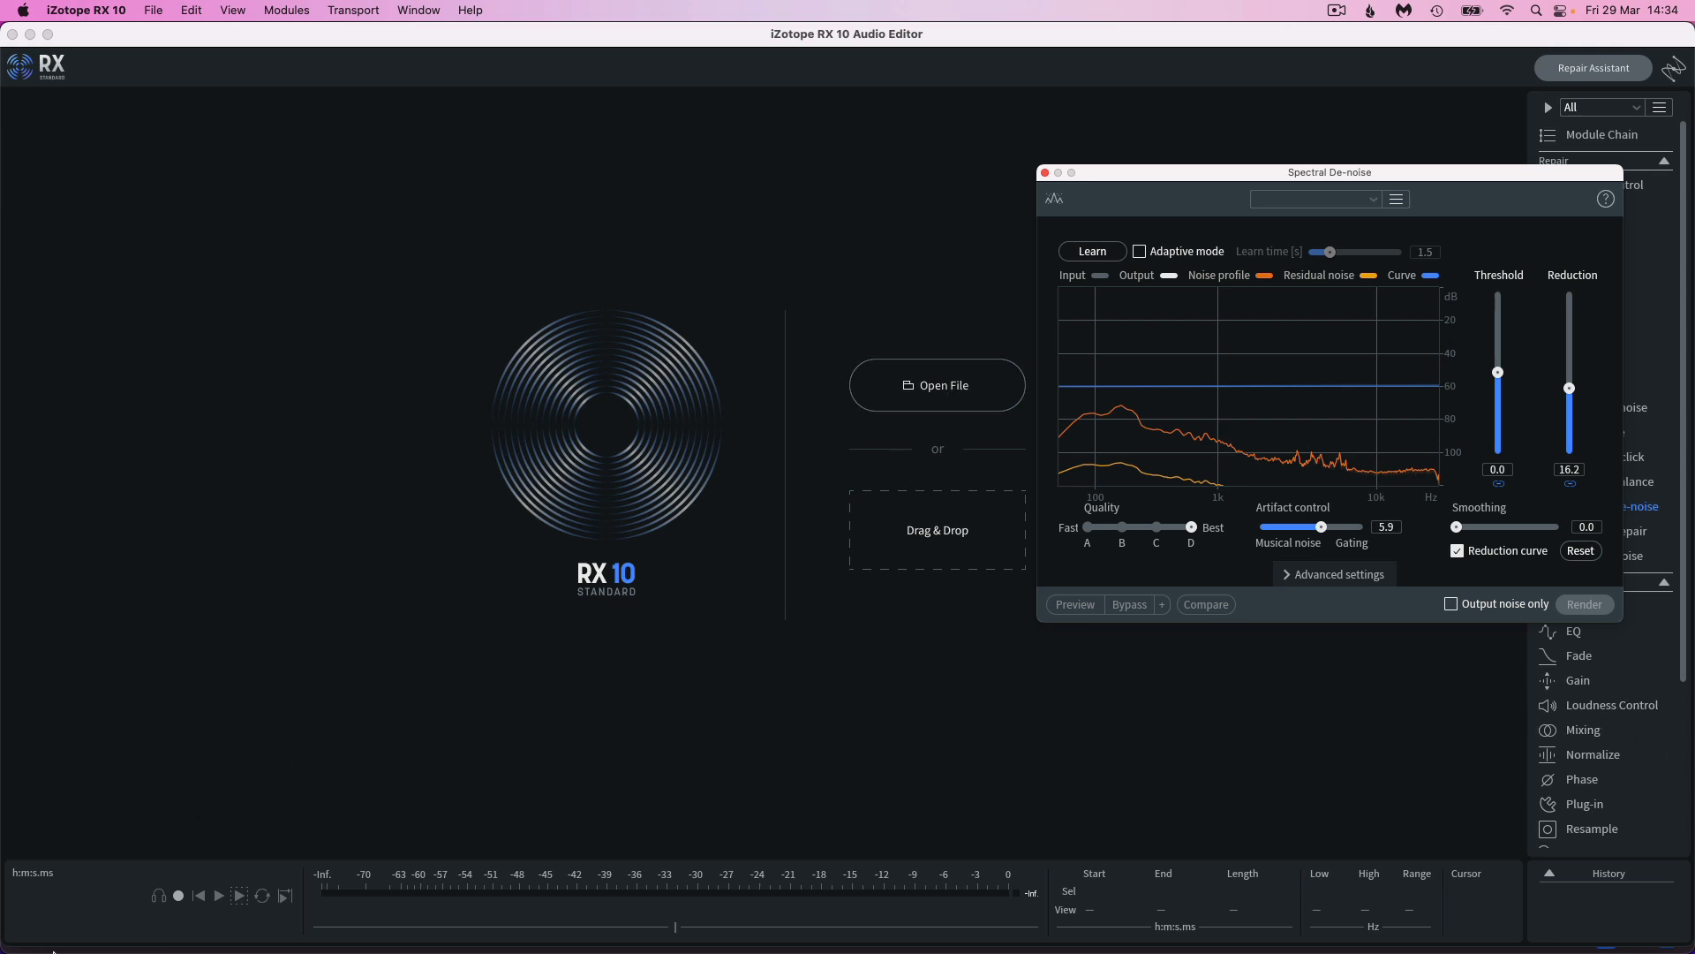
# Switch to Finder and load KL_Hard_f_D4_1.wav from the Bounces search results into iZotope RX 10
pyautogui.click(63, 943)
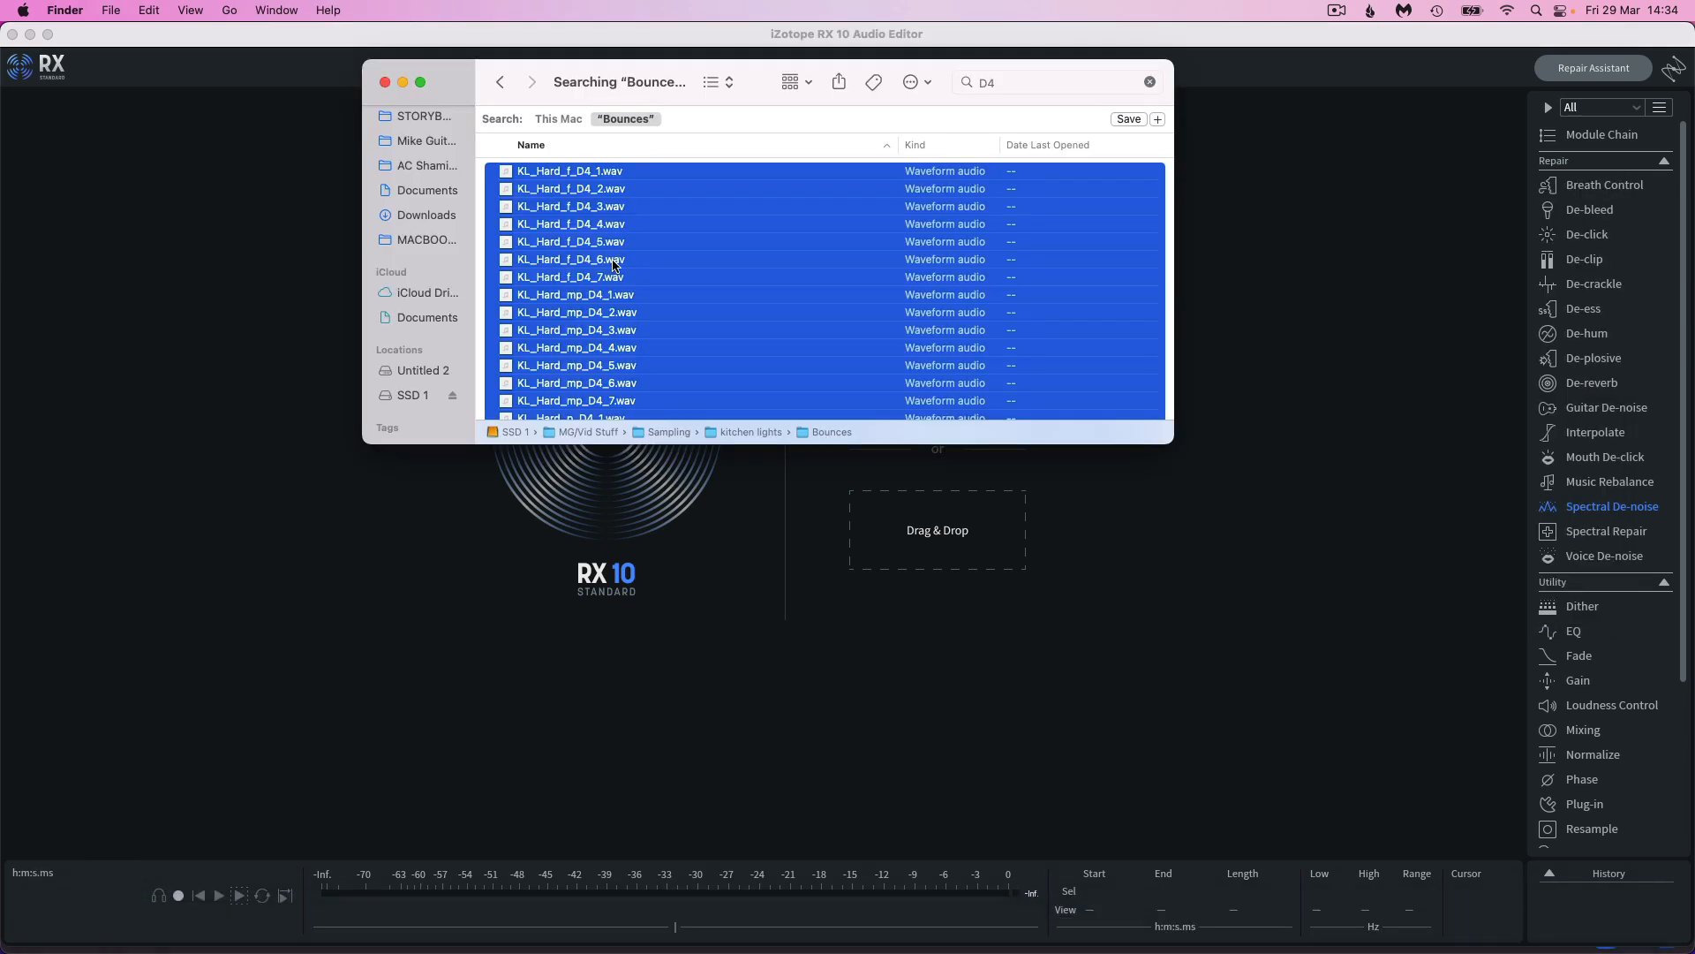
pyautogui.click(617, 264)
pyautogui.scroll(-1, 616, 263)
pyautogui.scroll(3, 614, 248)
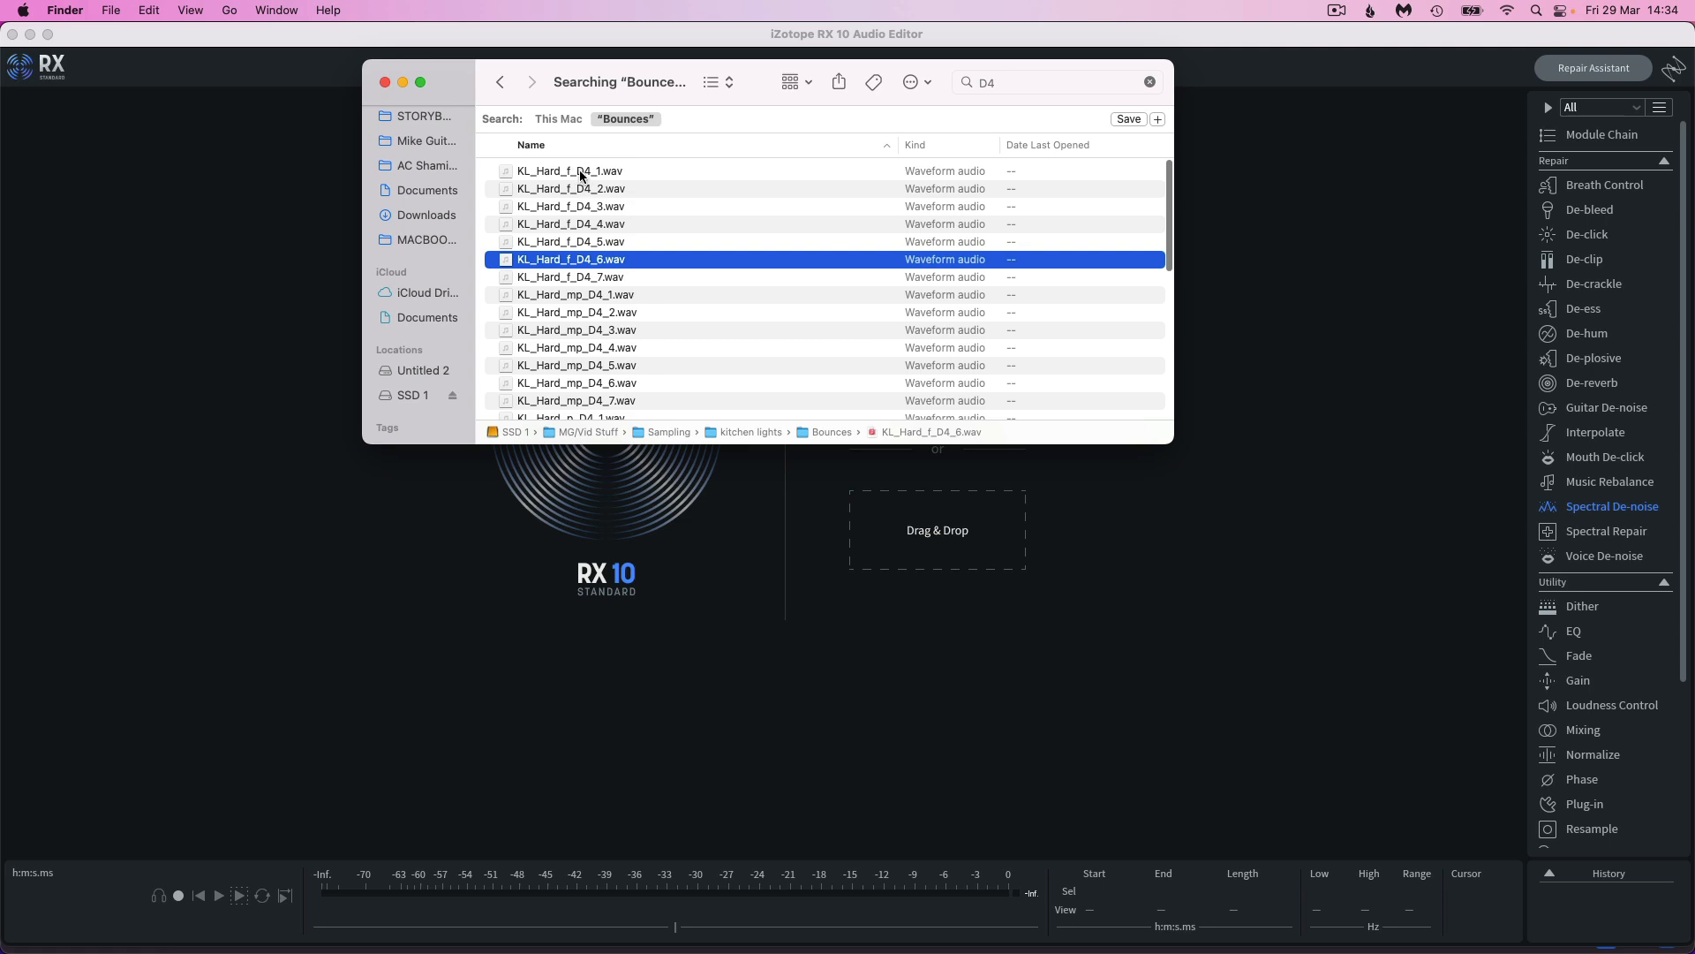
pyautogui.moveTo(1046, 66); pyautogui.dragTo(618, 46)
pyautogui.click(131, 151)
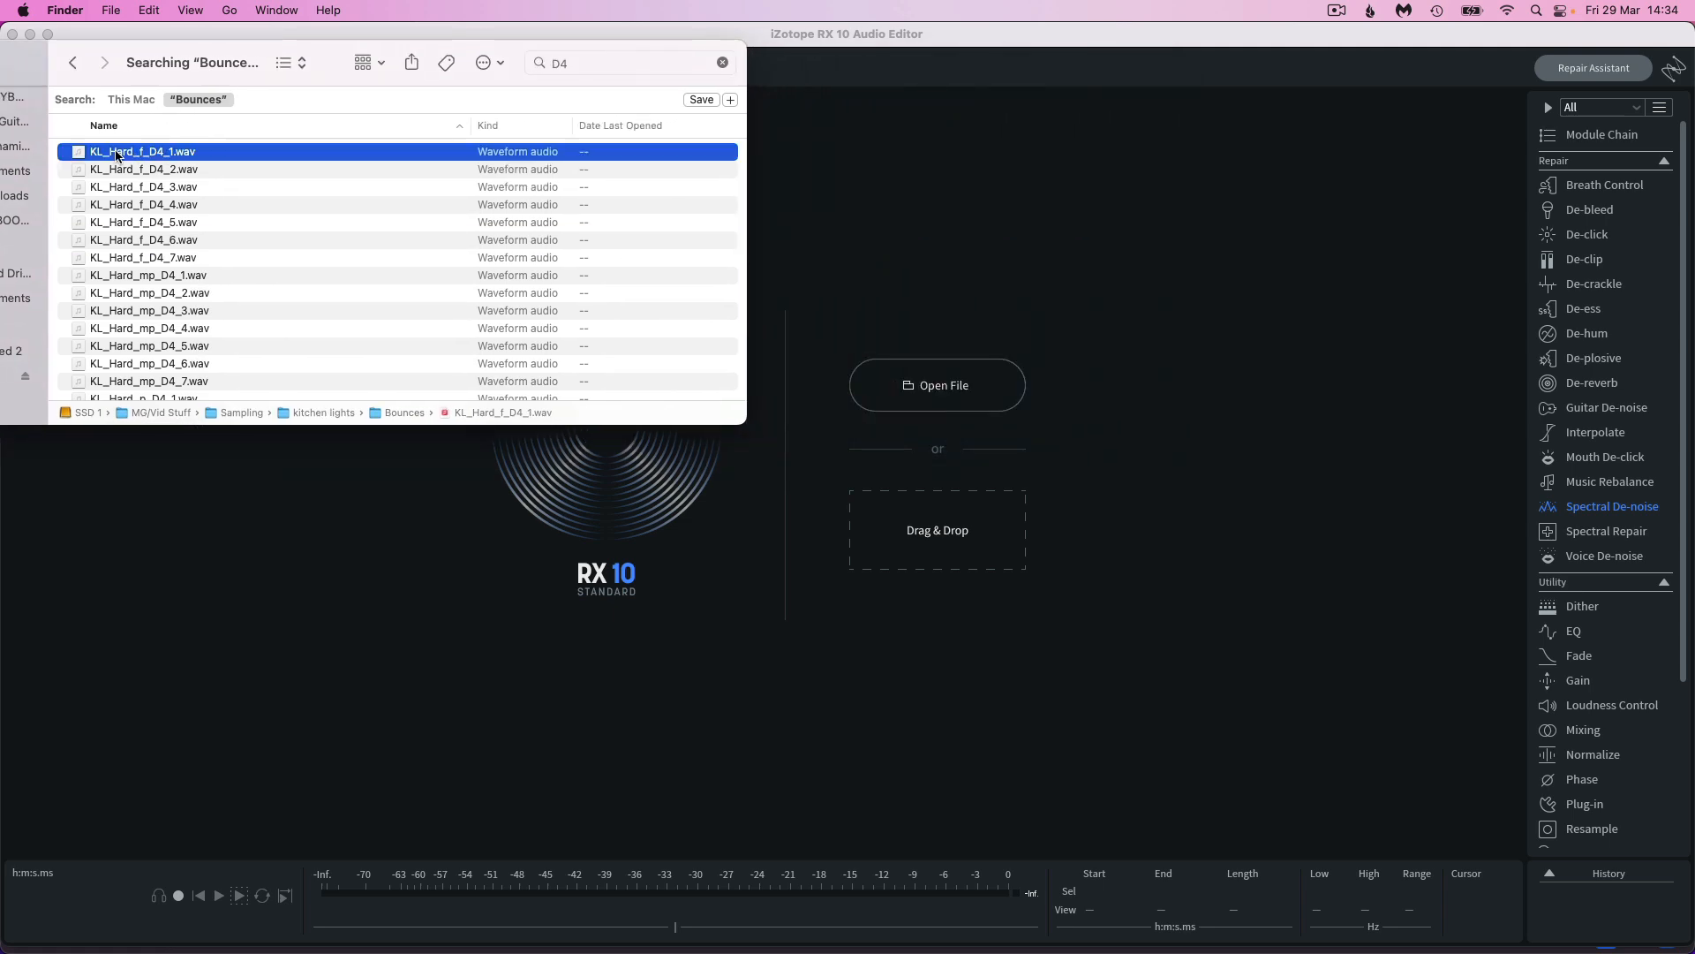
pyautogui.moveTo(118, 155); pyautogui.dragTo(937, 530)
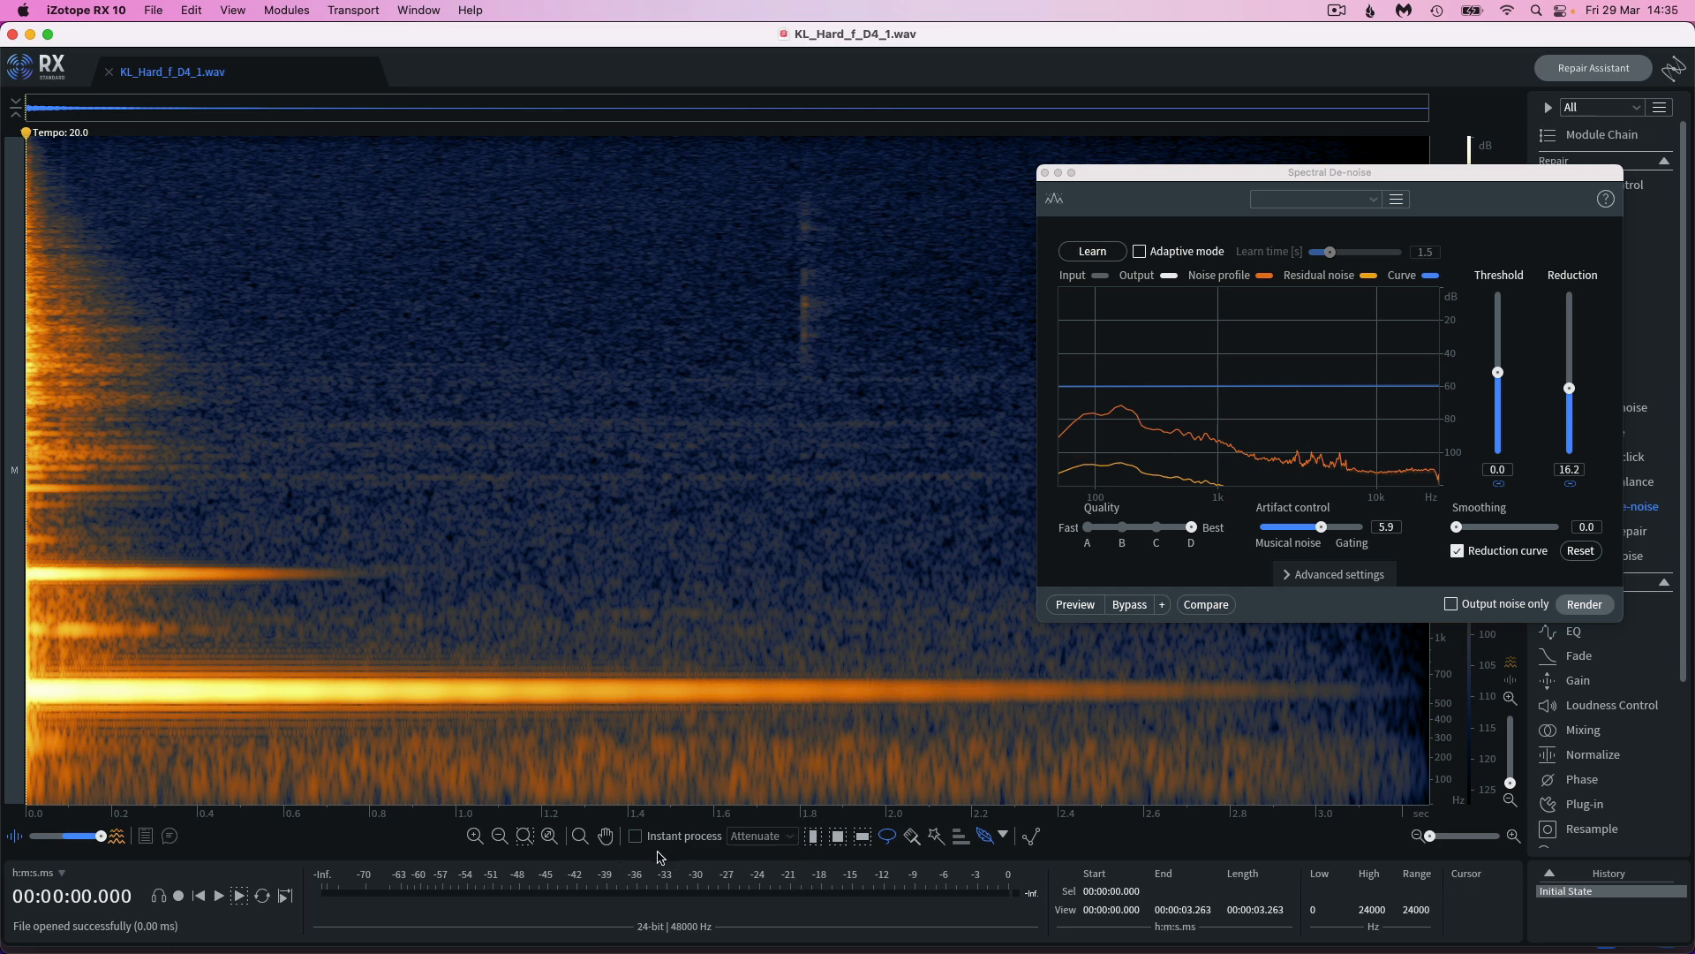
# Play the original file, preview the noise removal, and set the Spectral De-noise reduction to 14.2
pyautogui.press('space')
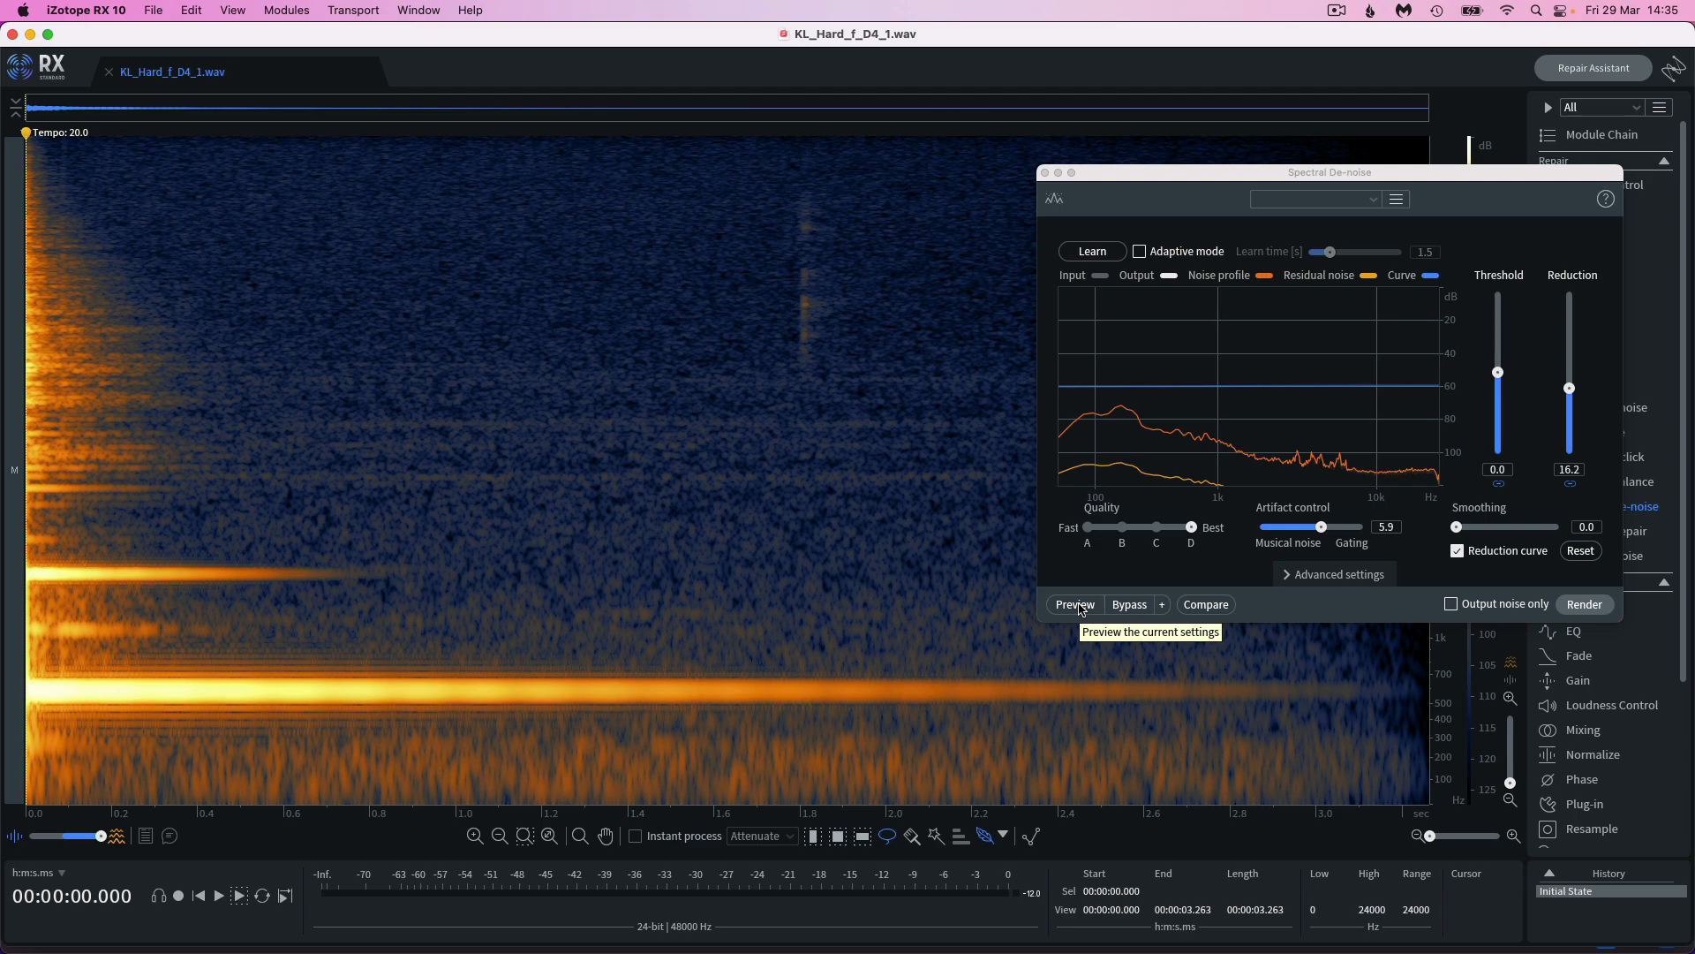
pyautogui.click(1077, 605)
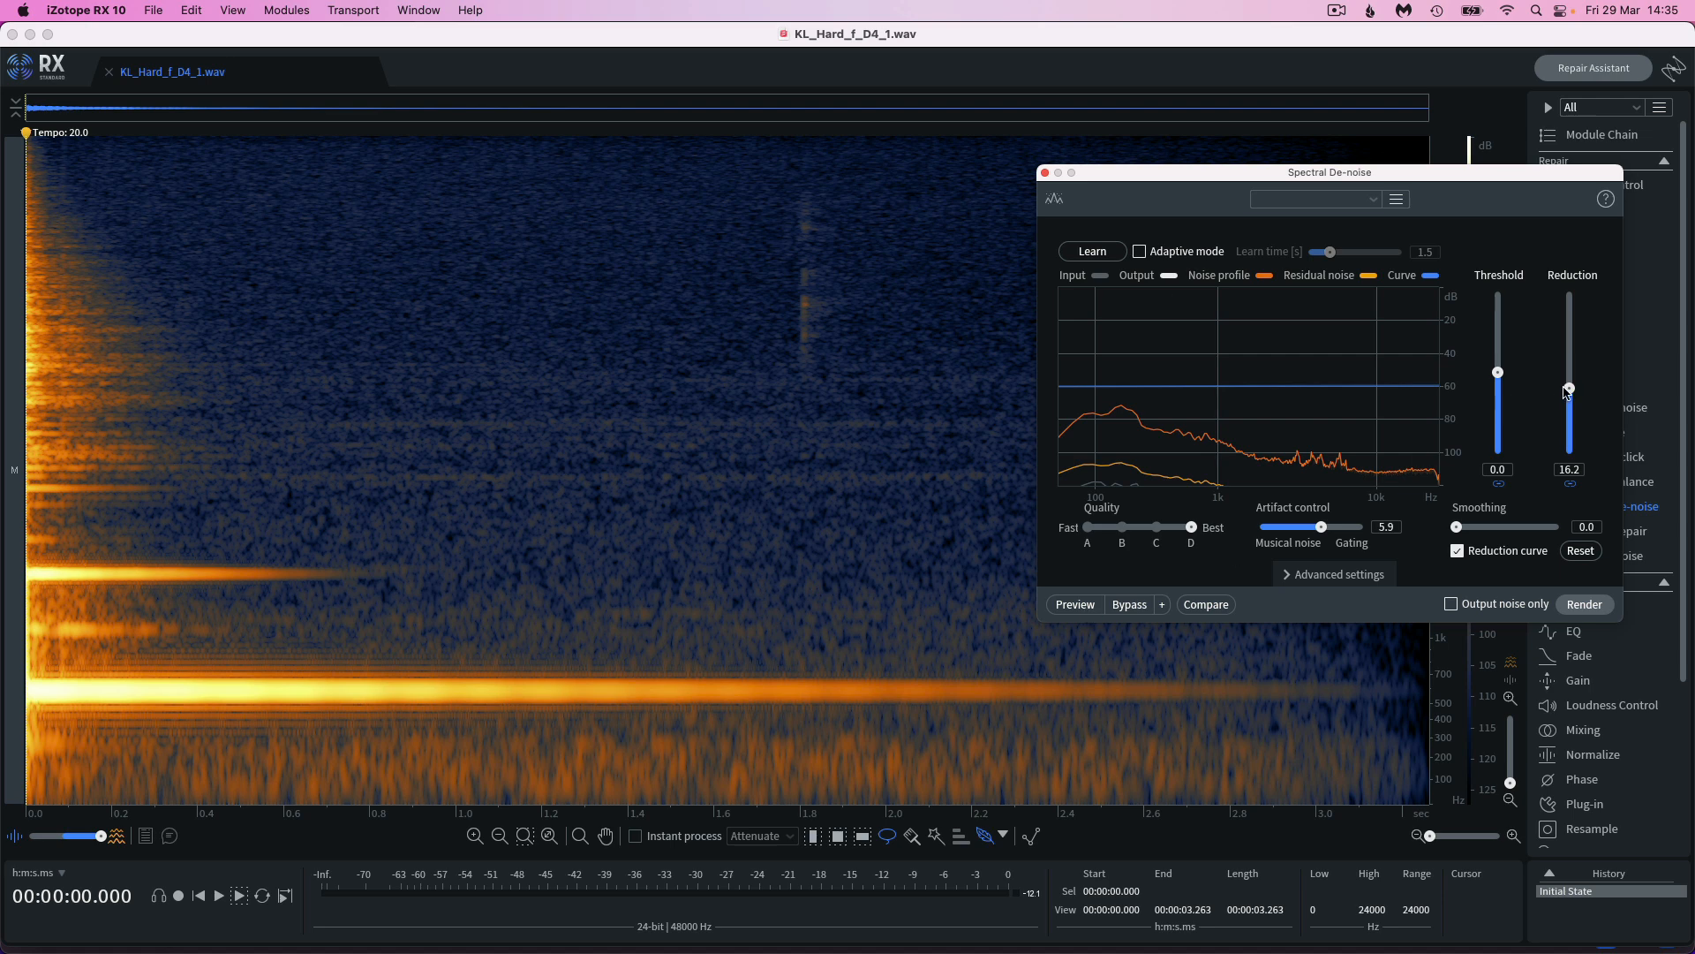
pyautogui.moveTo(1570, 392)
pyautogui.mouseDown()
pyautogui.moveTo(1576, 447)
pyautogui.moveTo(1576, 266)
pyautogui.moveTo(1596, 390)
pyautogui.moveTo(1580, 405)
pyautogui.mouseUp()
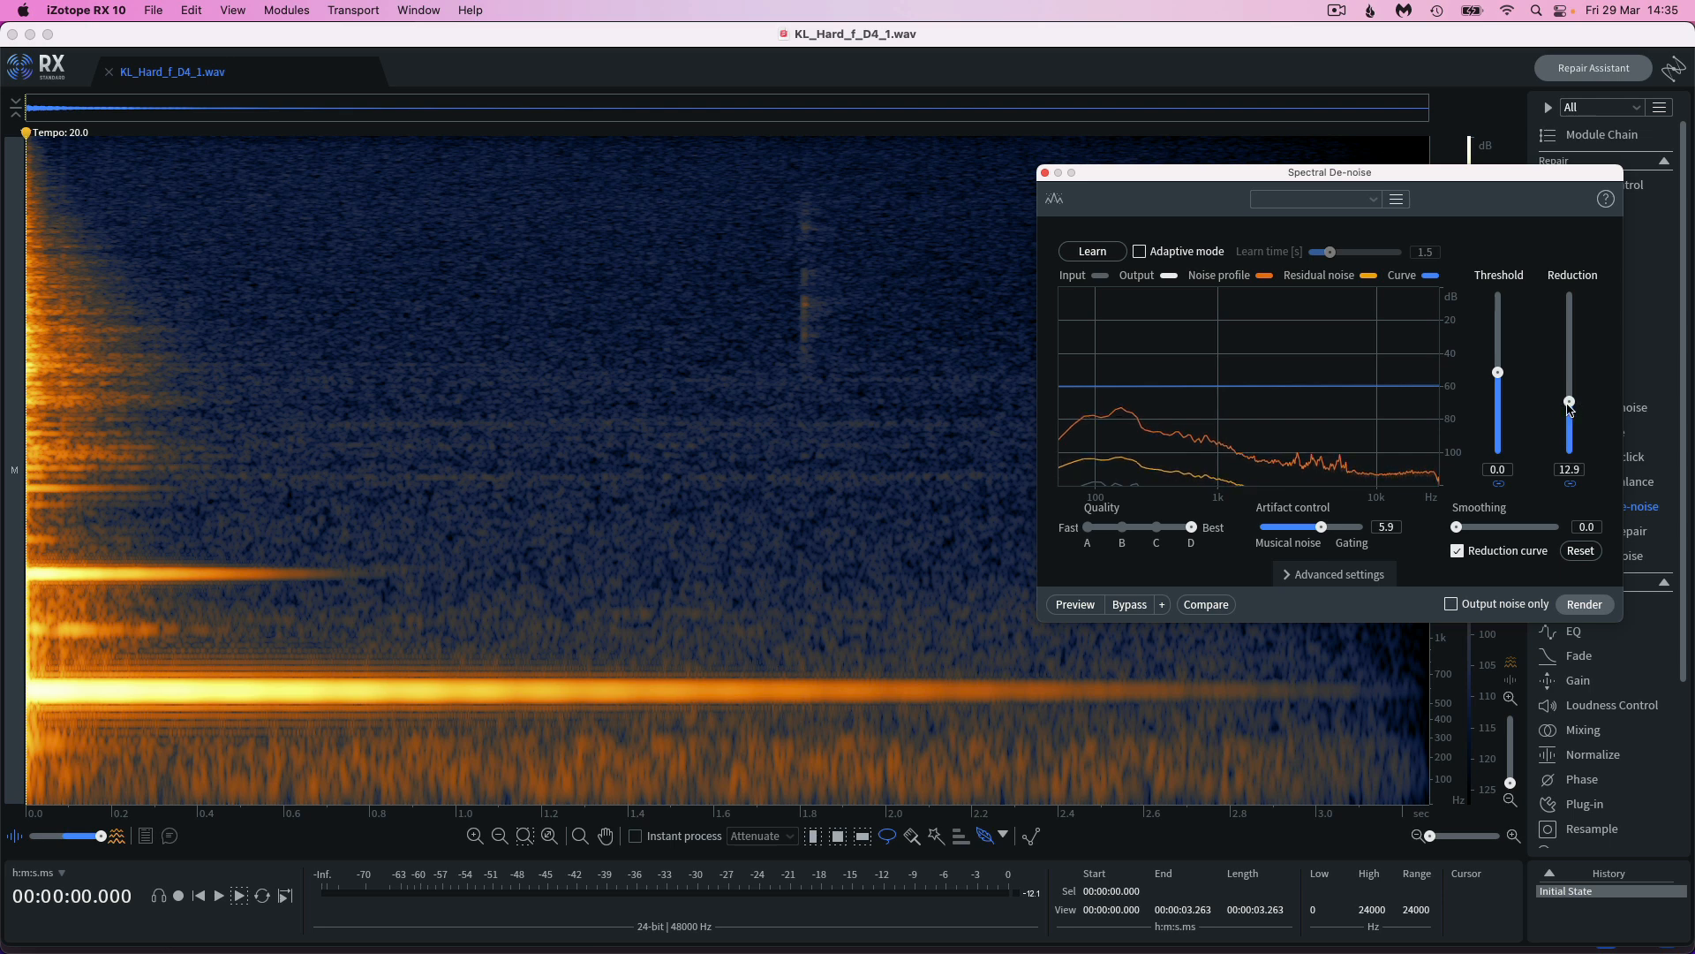
pyautogui.moveTo(1572, 406); pyautogui.dragTo(1575, 400)
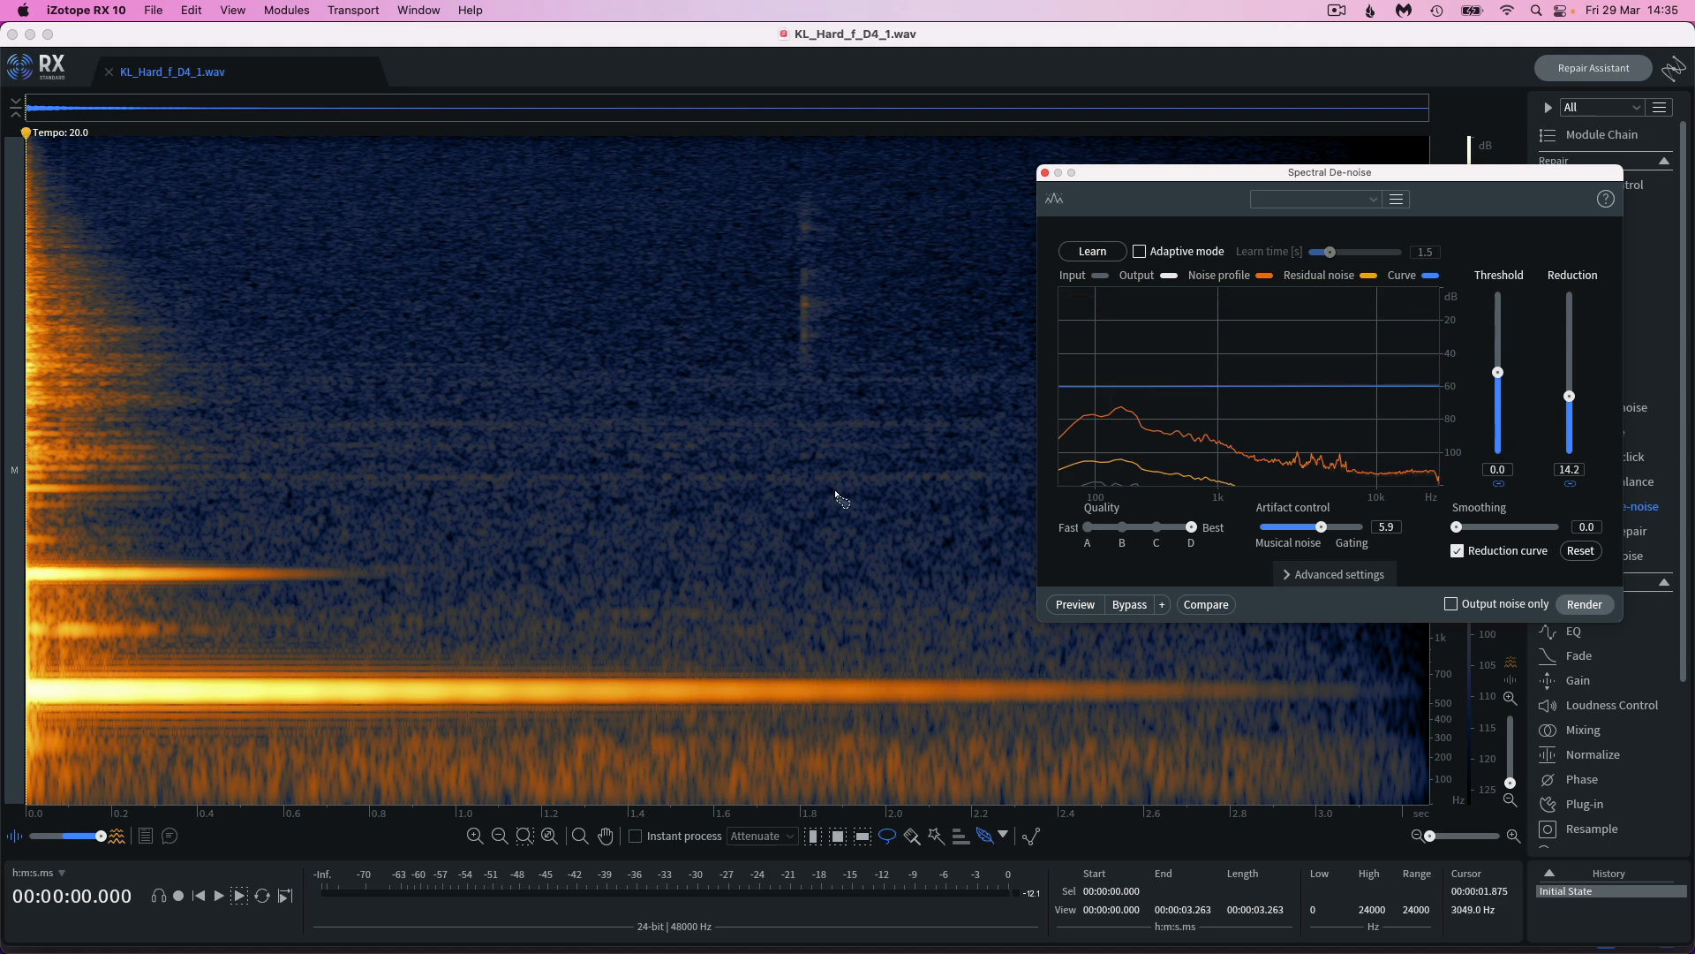
# Compare playback of the original KL_Hard_f_D4_1.wav with the Spectral De-noise preview
pyautogui.press('space')
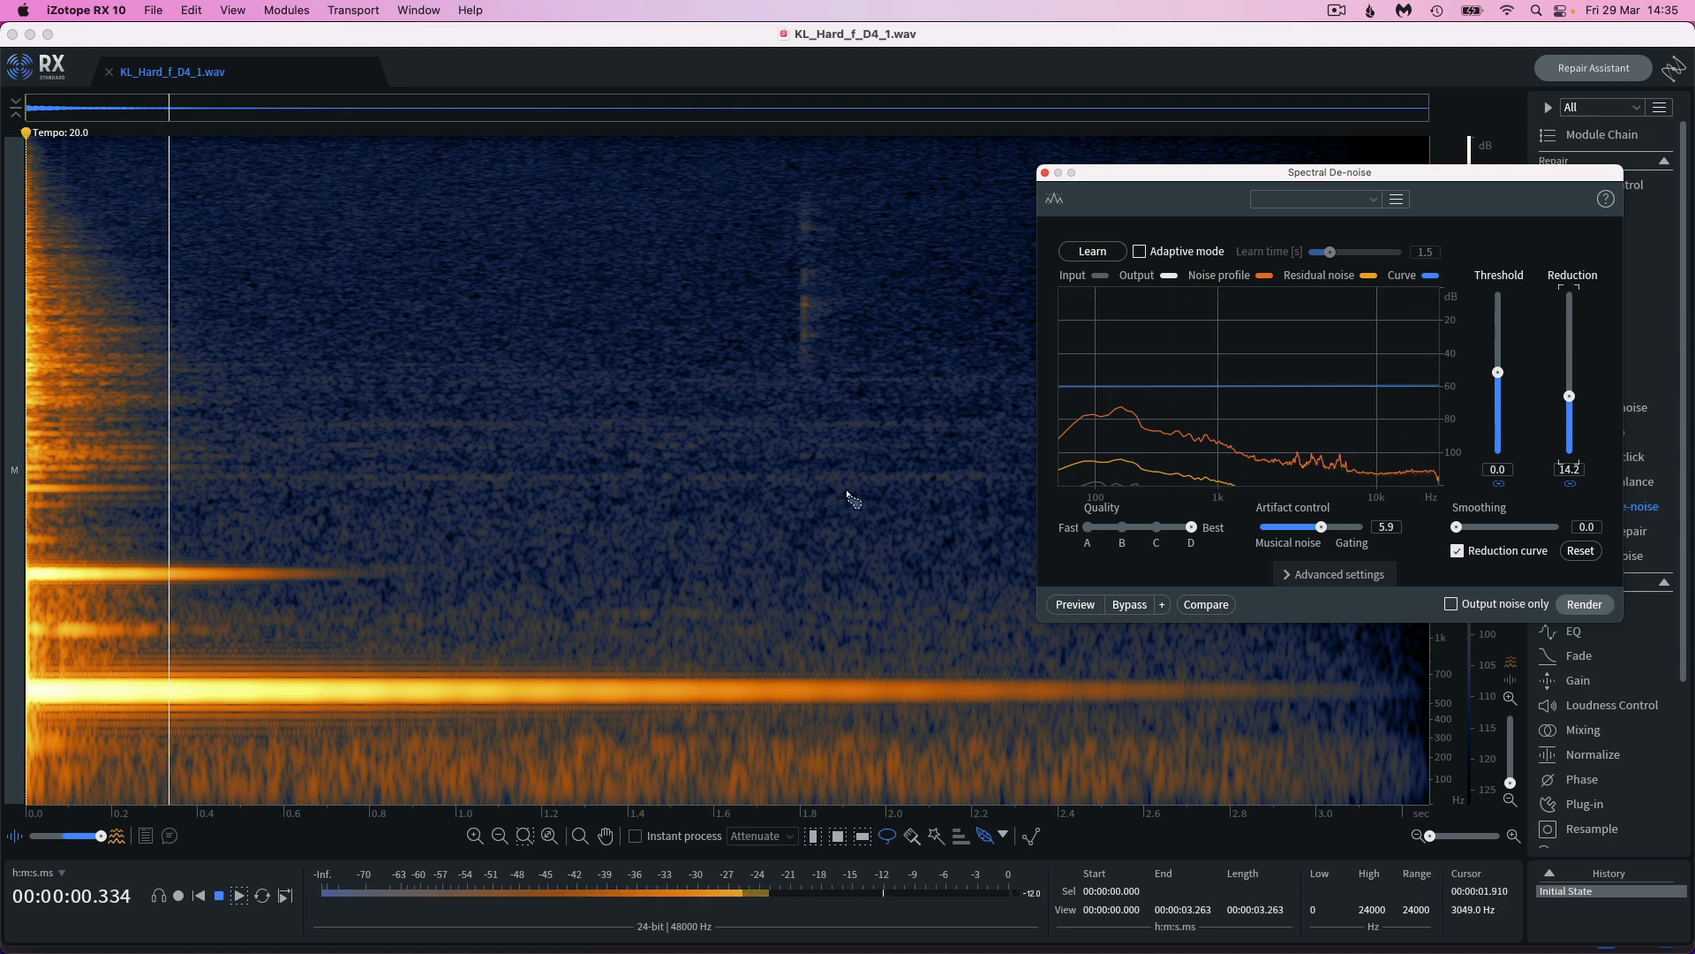
pyautogui.press('space')
pyautogui.click(1075, 604)
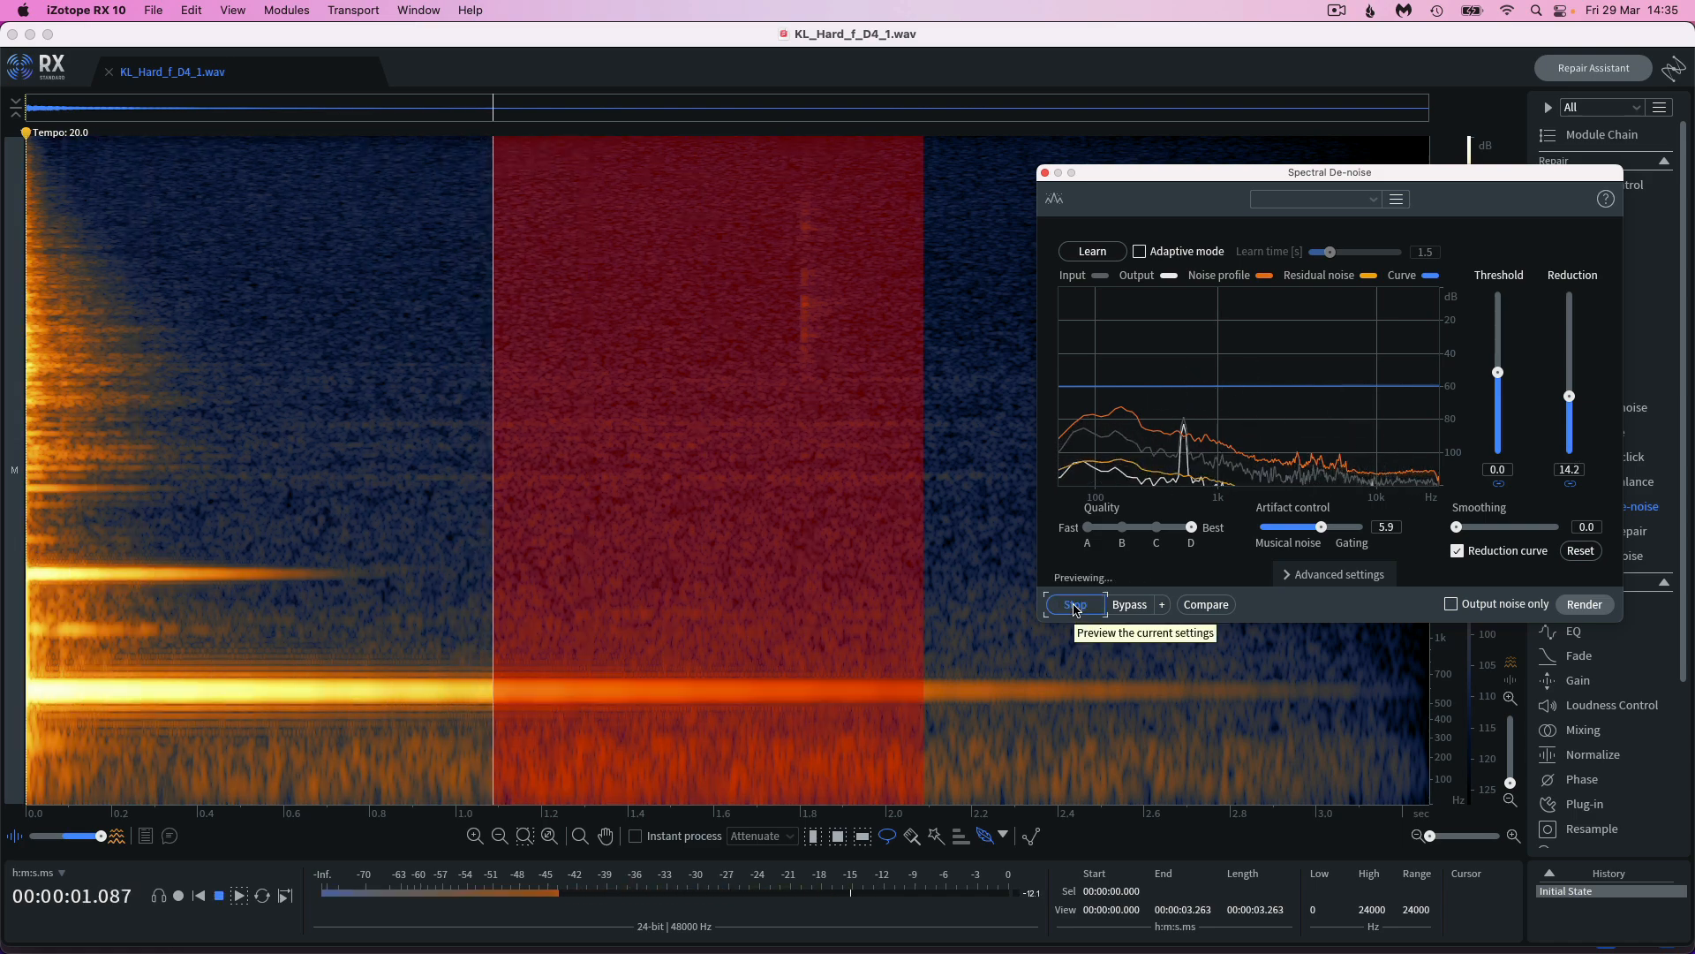
pyautogui.click(1076, 608)
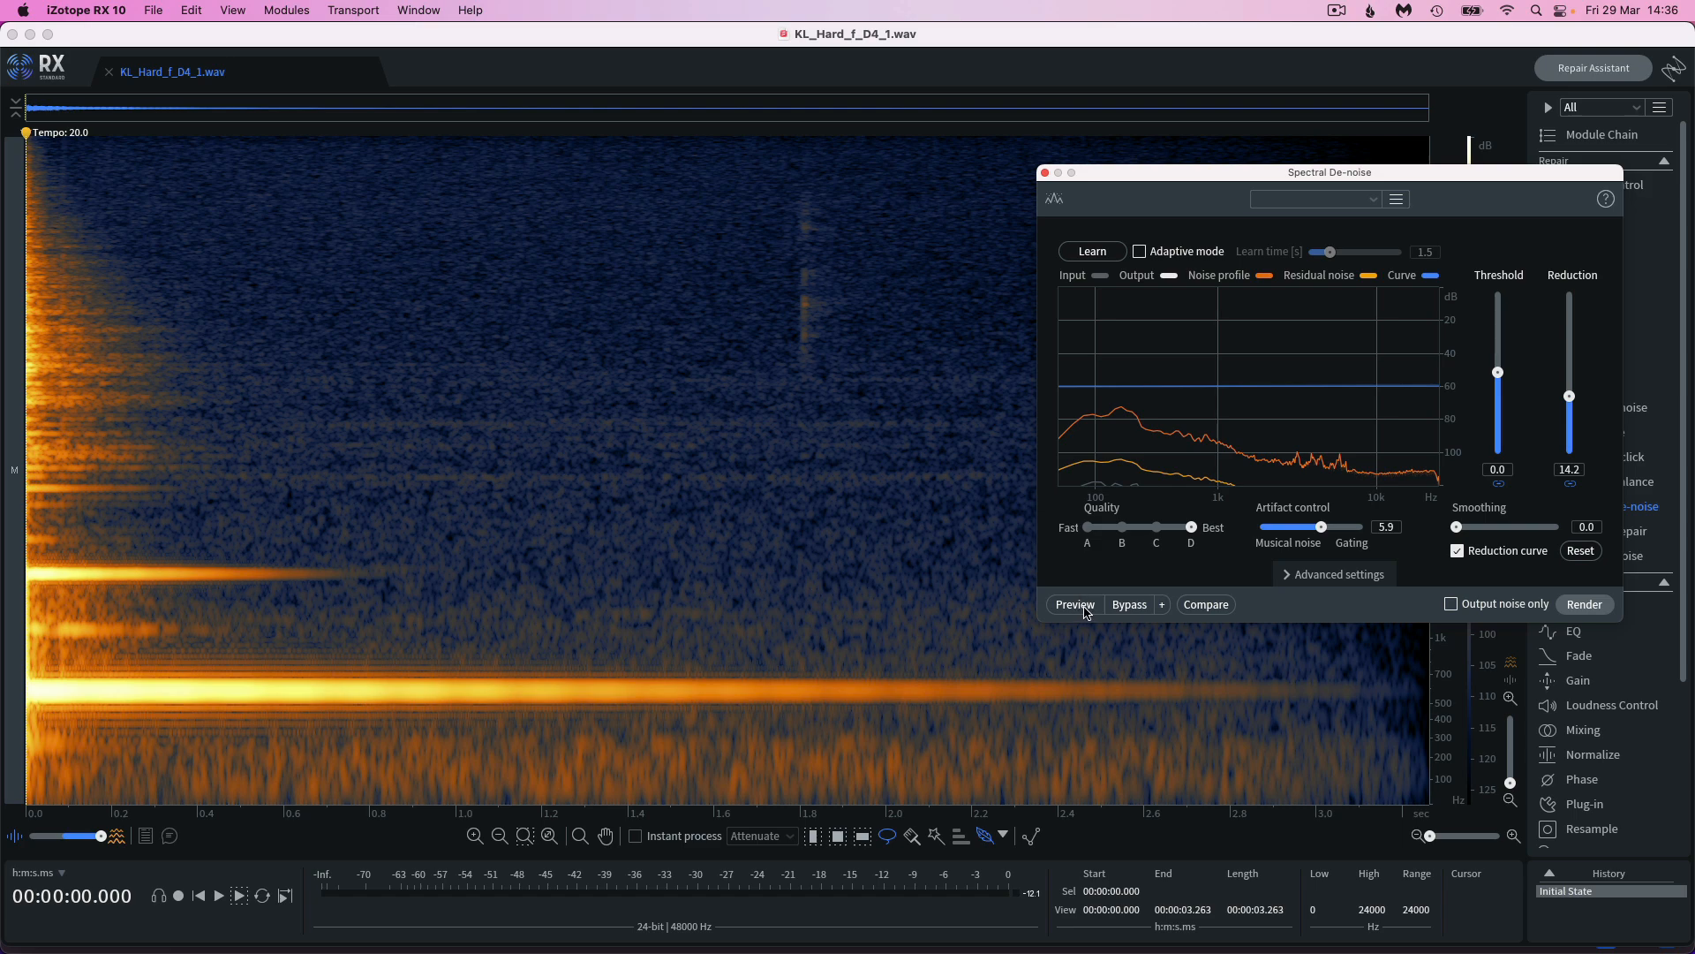
pyautogui.click(1085, 612)
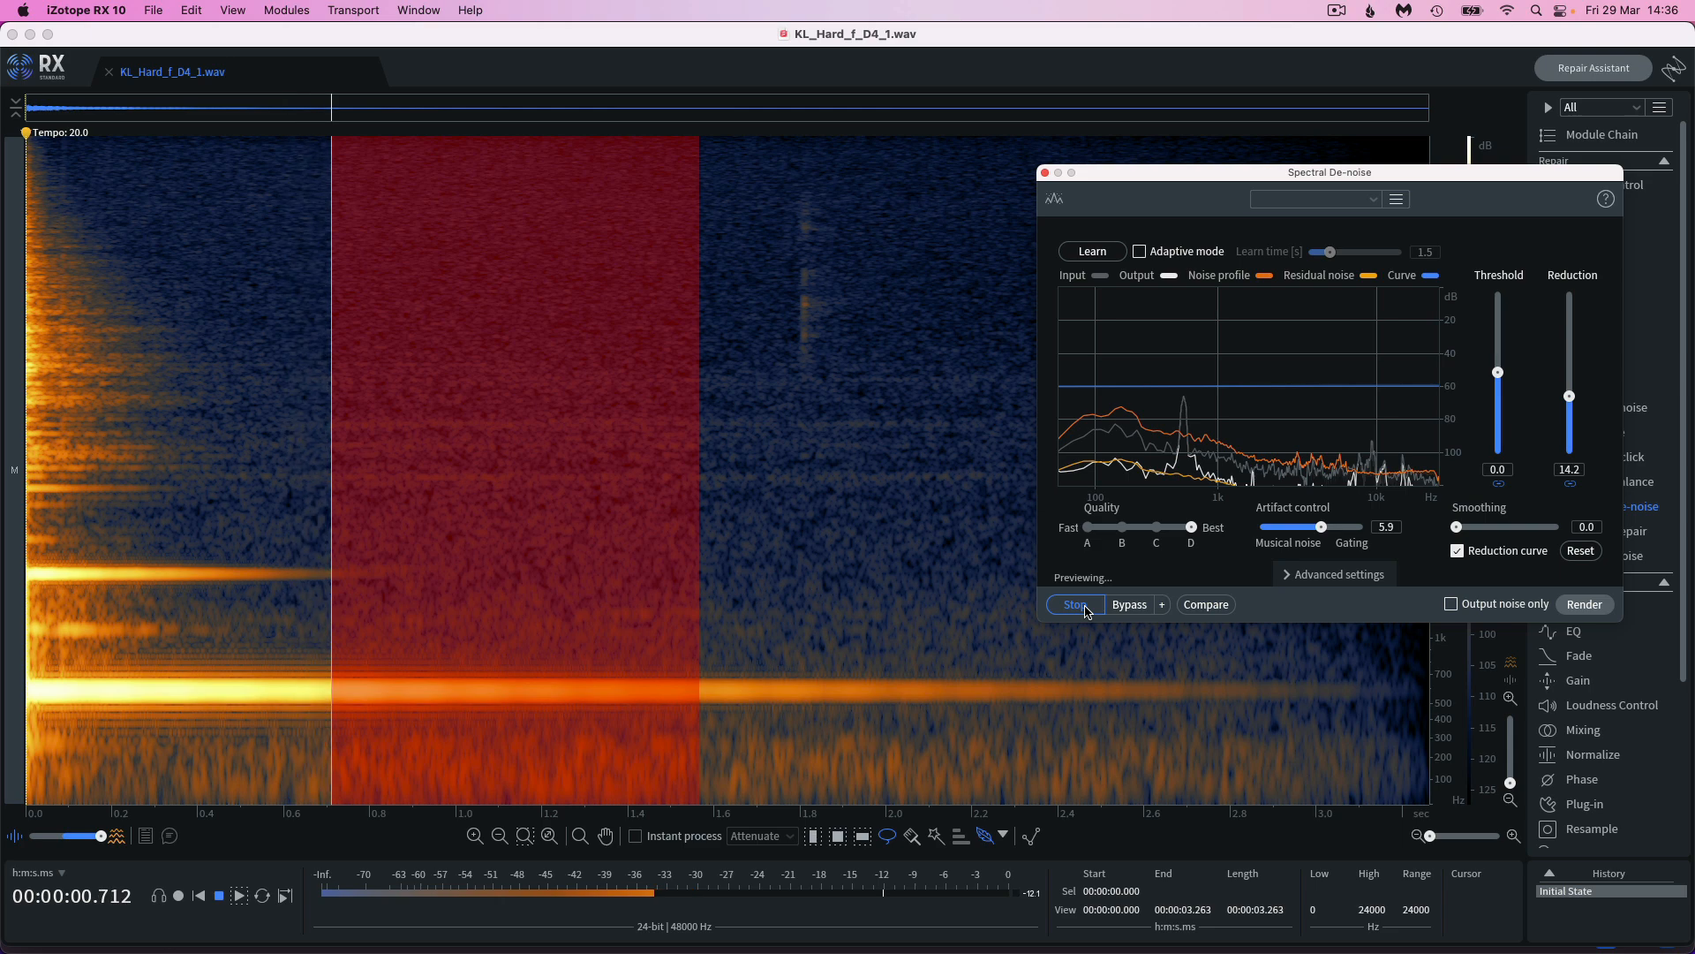
pyautogui.click(1076, 605)
pyautogui.press('space')
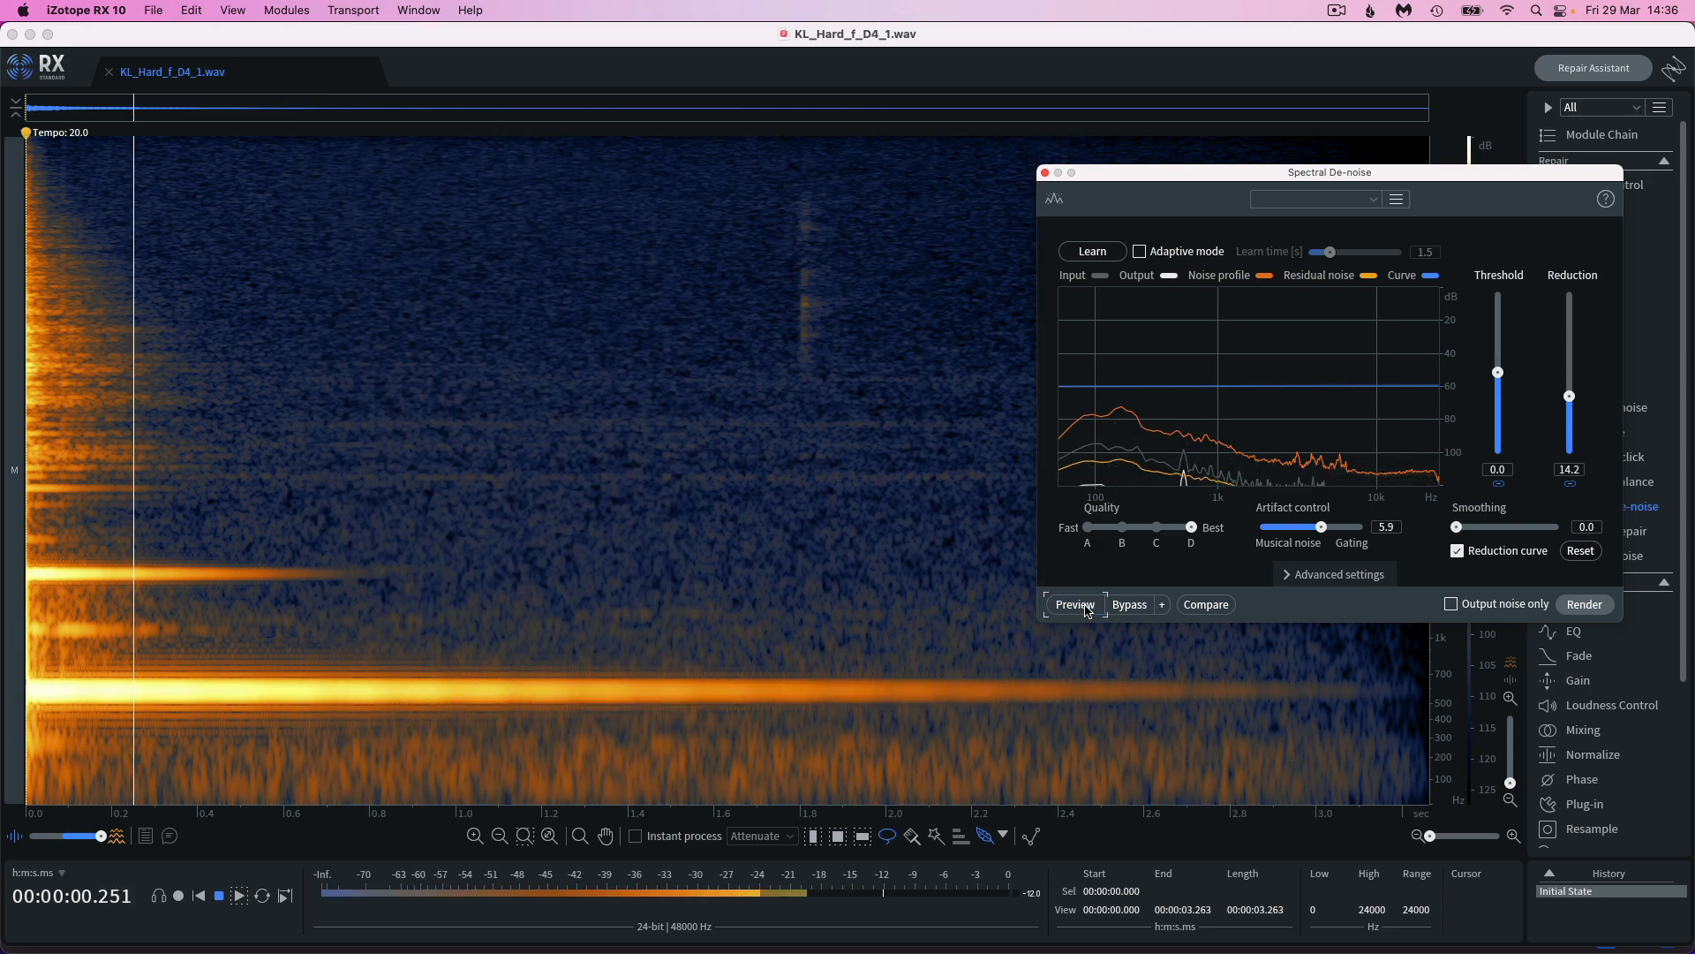
pyautogui.press('space')
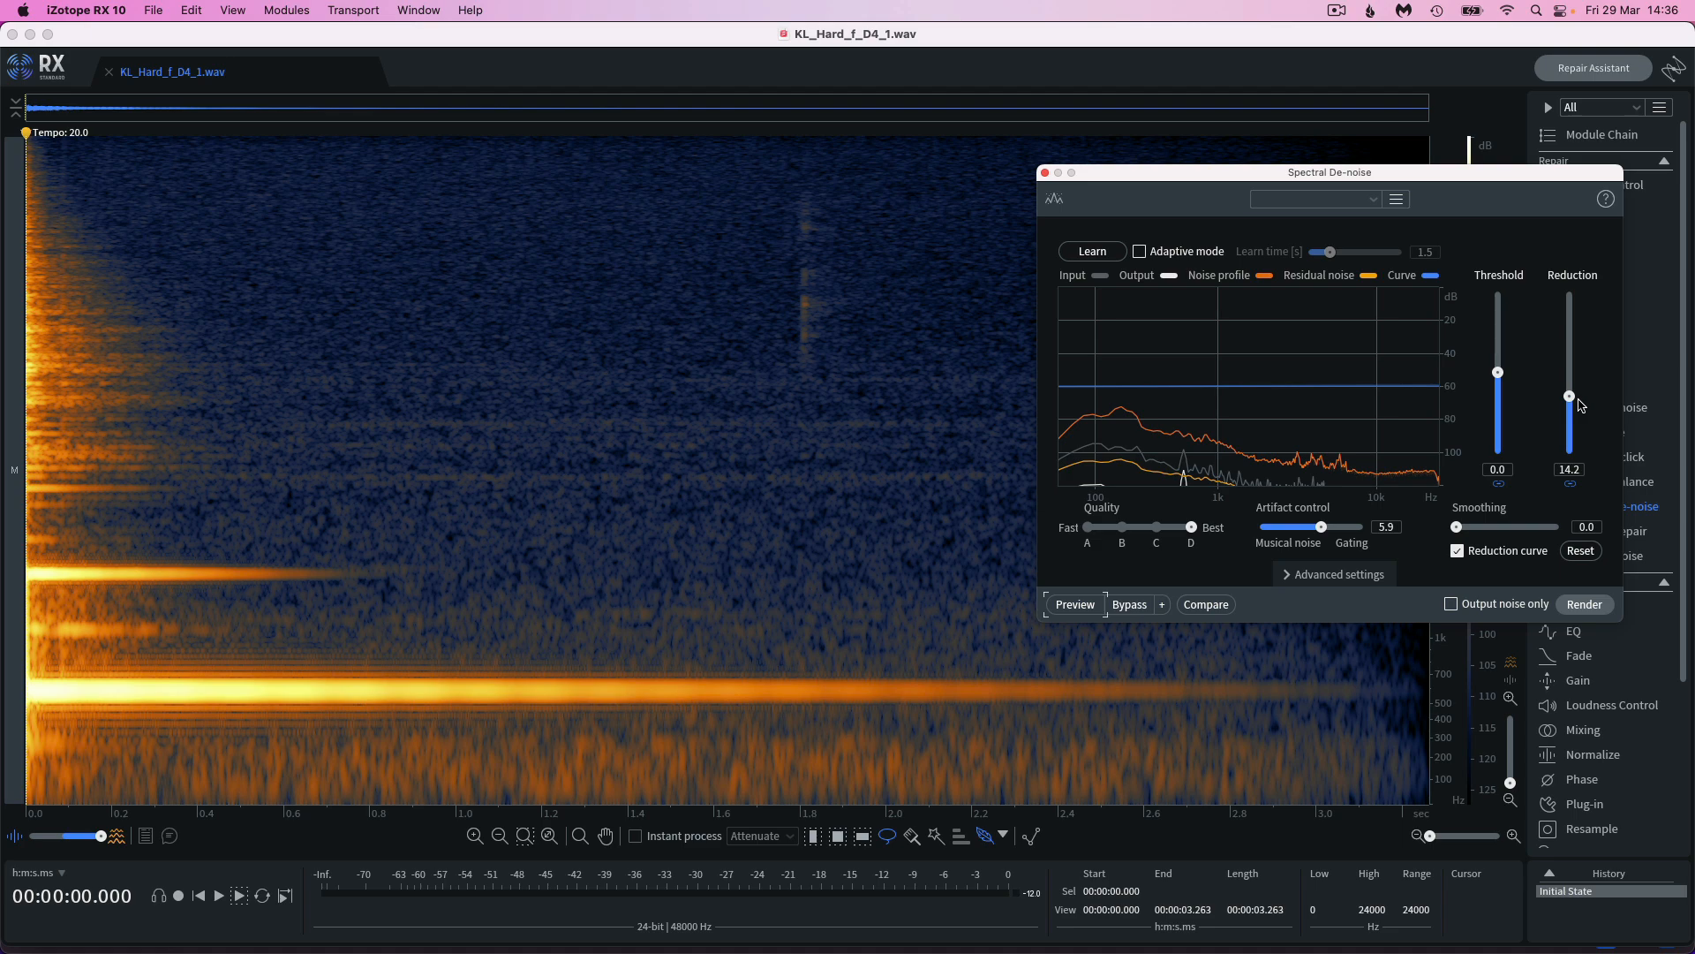
# Close KL_Hard_f_D4_1.wav and open the Batch Processor
pyautogui.click(109, 74)
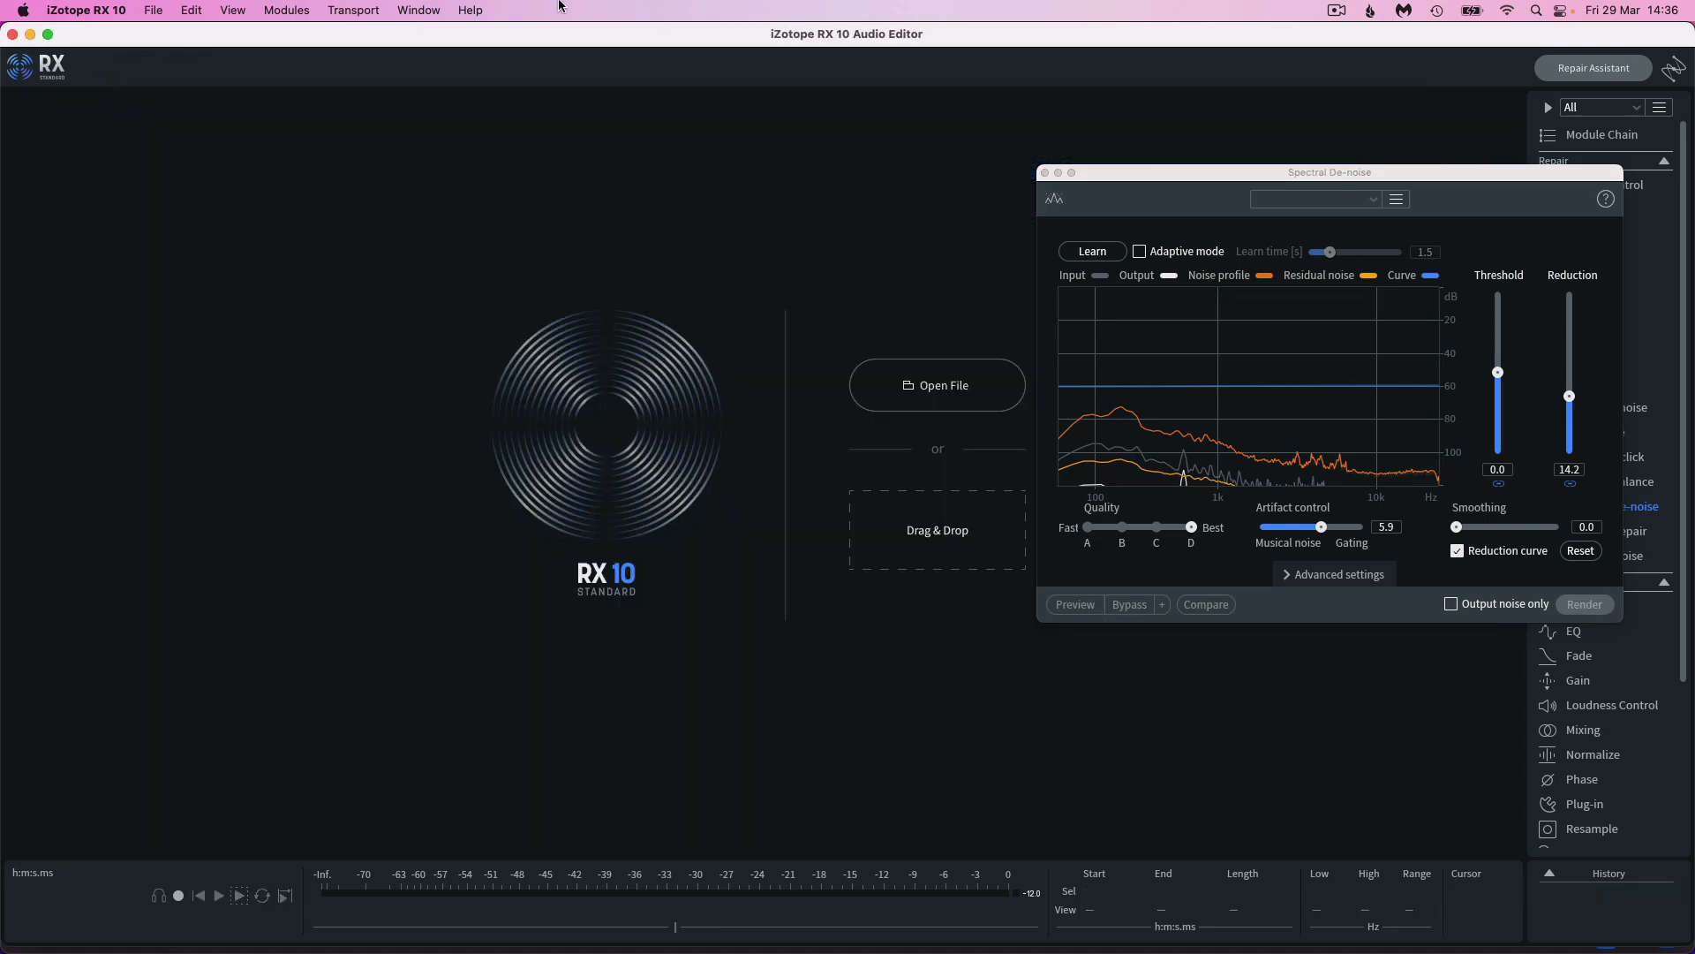
pyautogui.click(364, 9)
pyautogui.moveTo(402, 7)
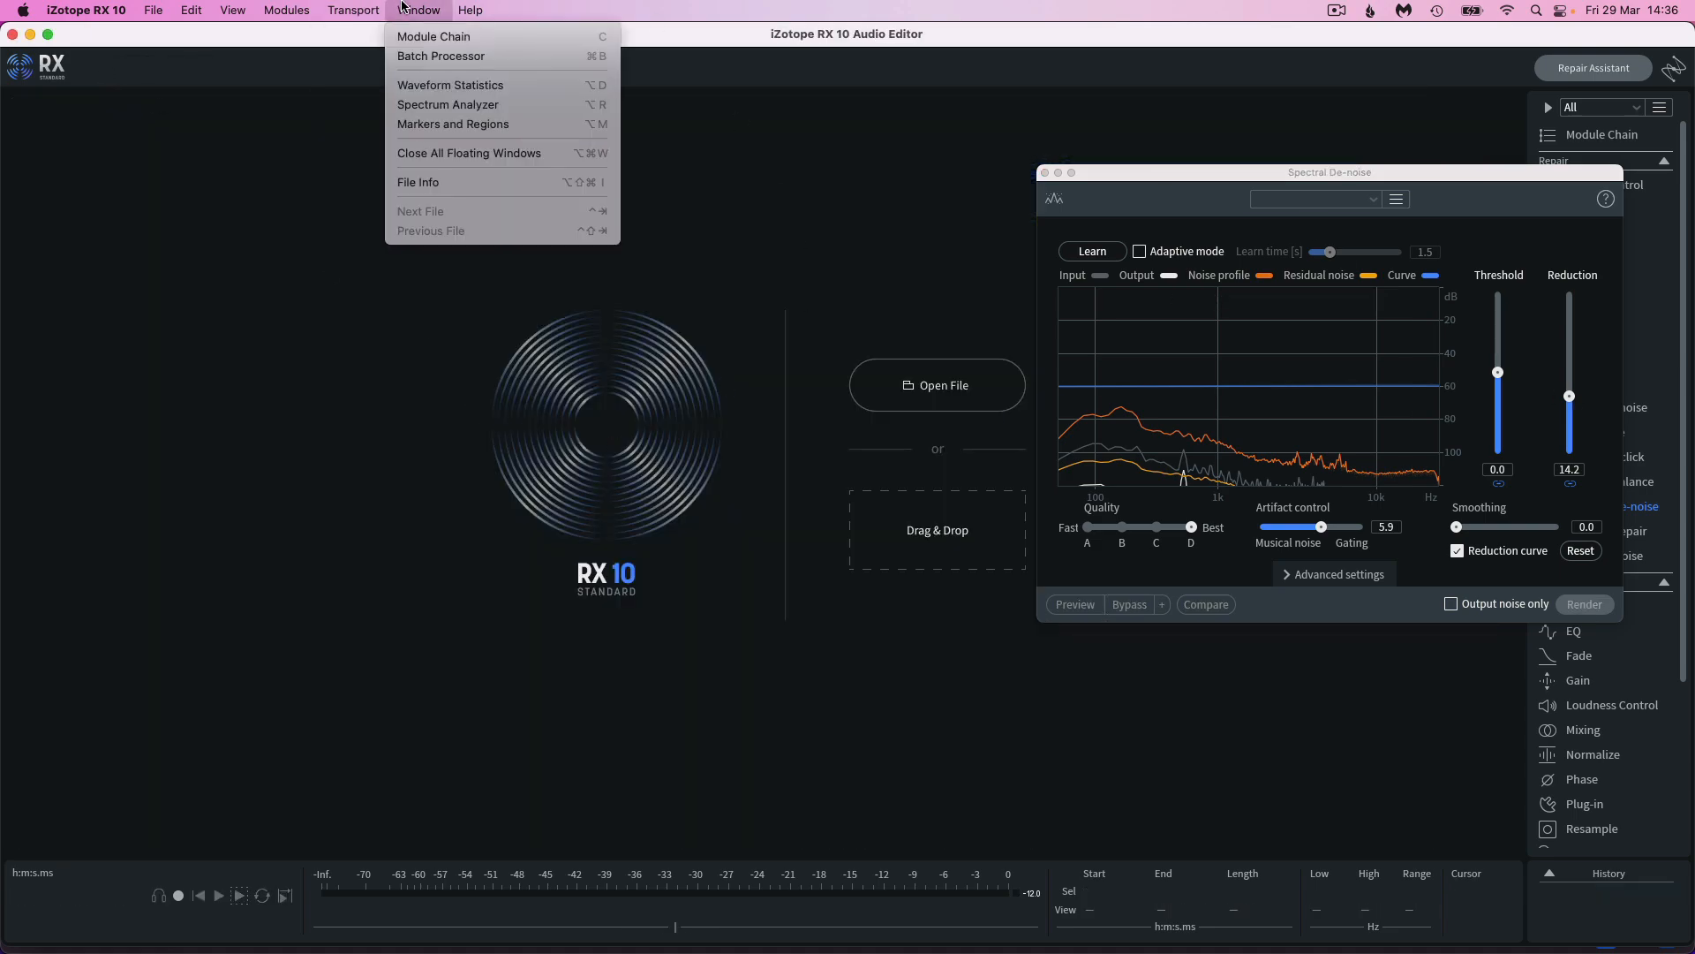
pyautogui.click(436, 57)
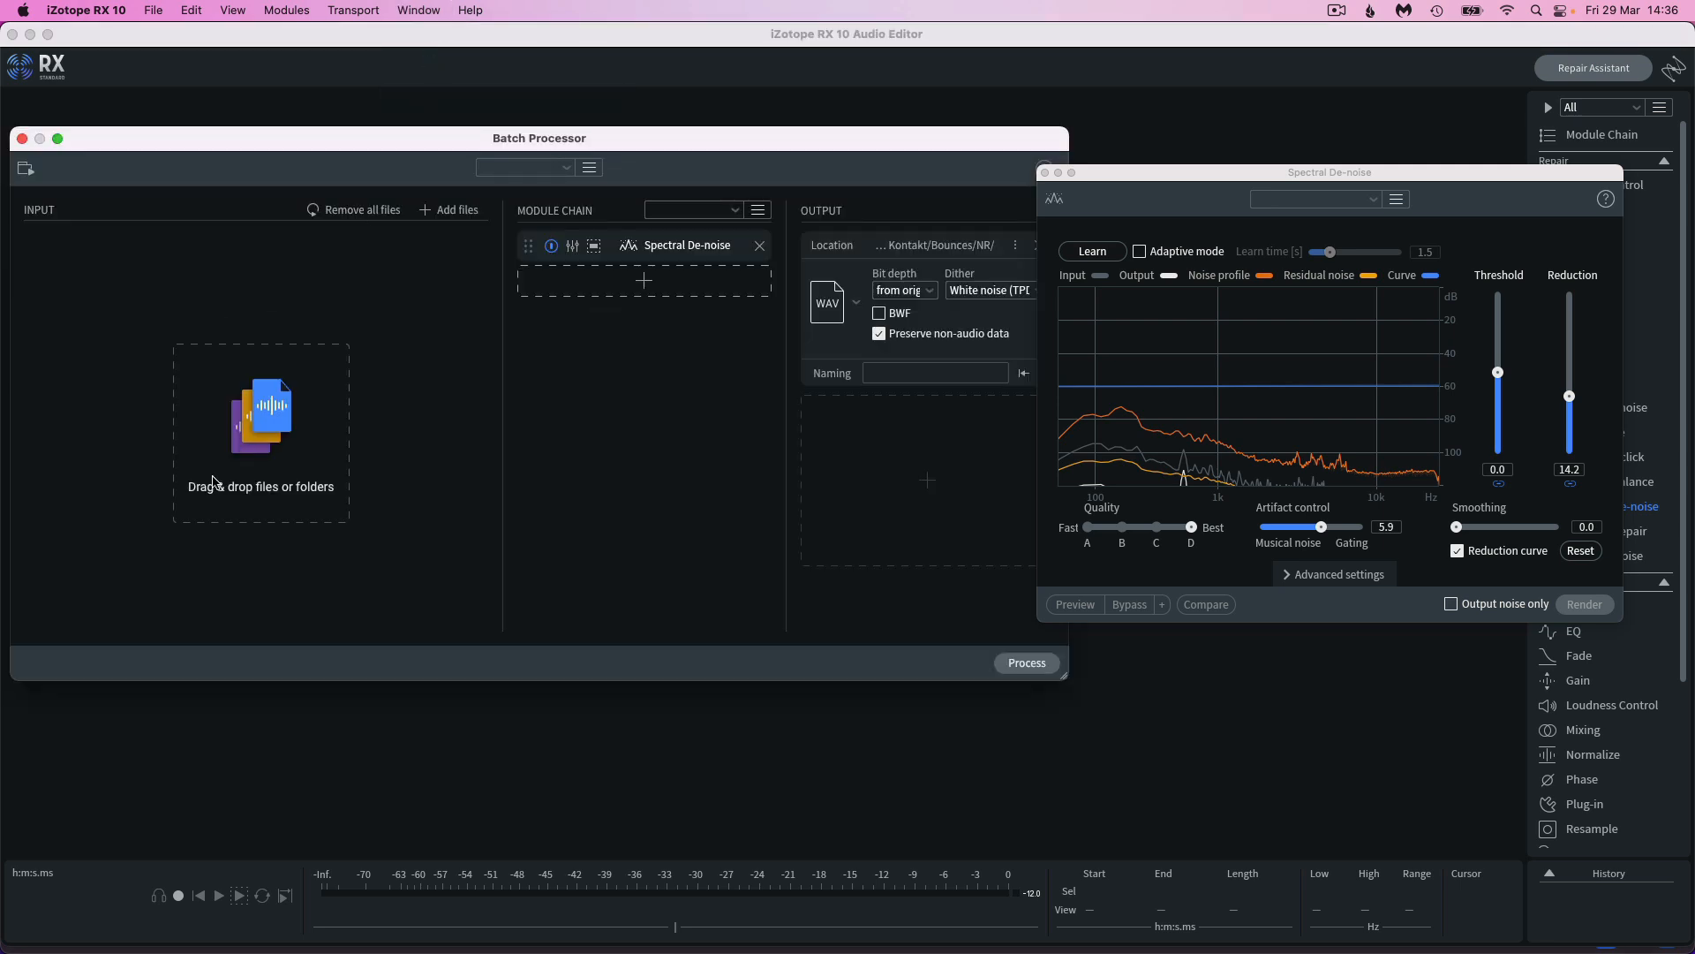
# Select all the D4 WAV files in Finder's Bounces search results and add them as Batch Processor input
pyautogui.click(67, 934)
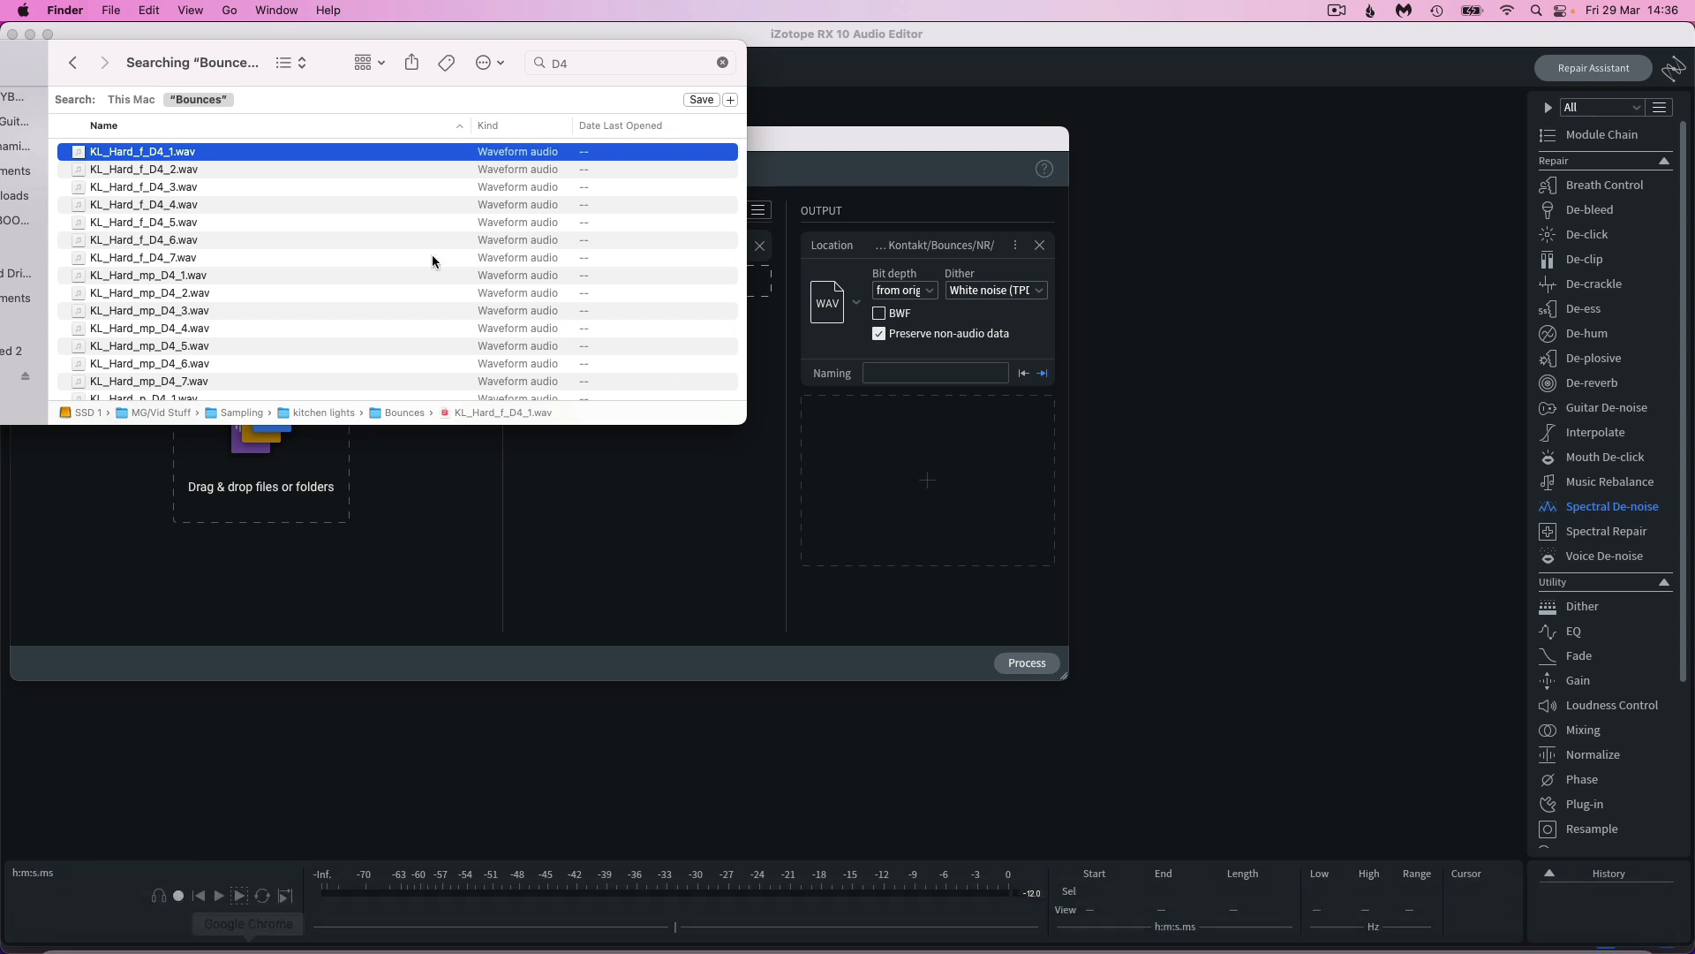
pyautogui.scroll(-15, 202, 161)
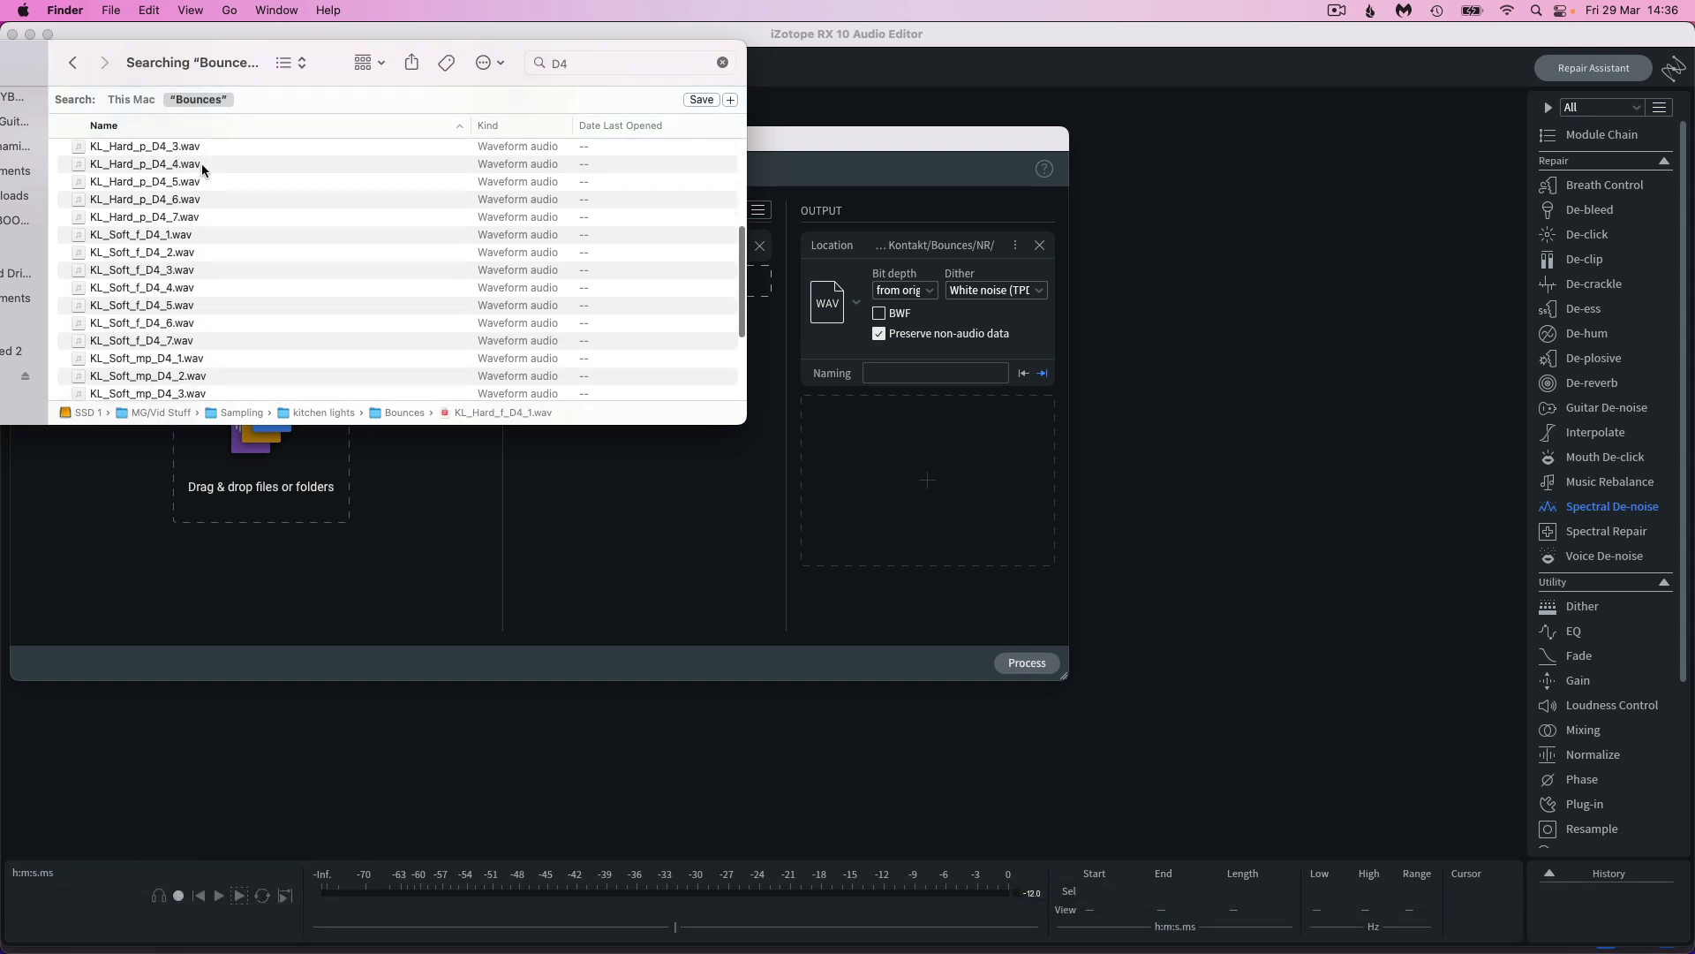
pyautogui.keyDown('shift'); pyautogui.click(194, 382); pyautogui.keyUp('shift')
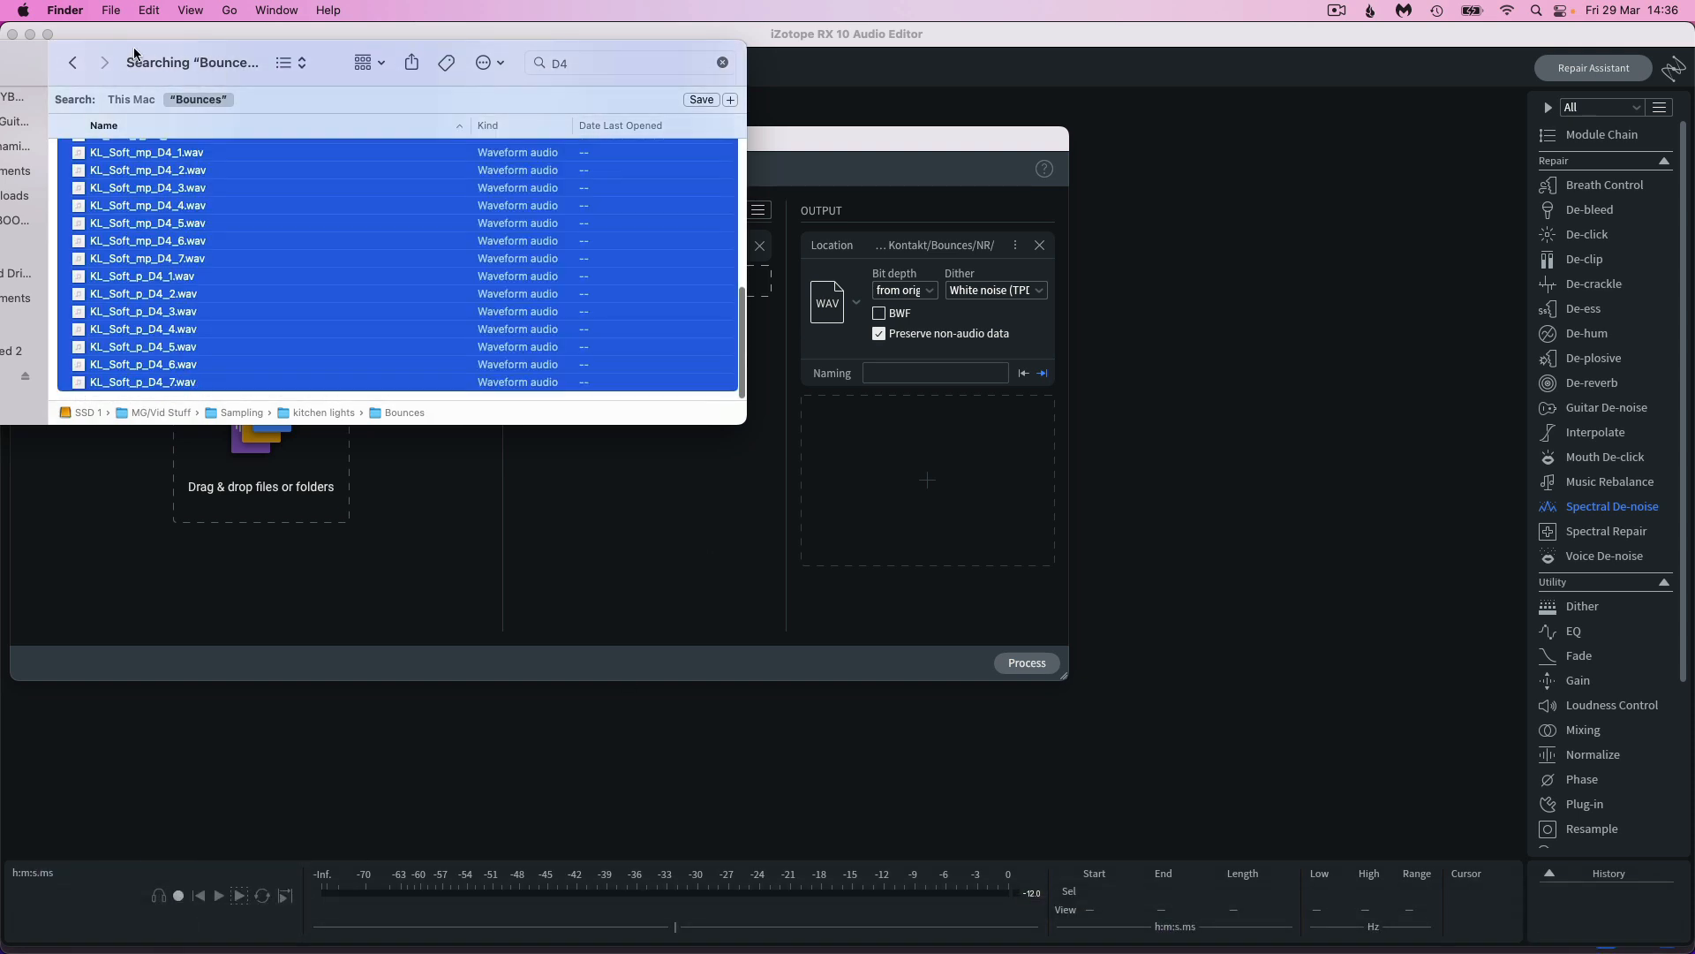
pyautogui.moveTo(146, 57); pyautogui.dragTo(835, 48)
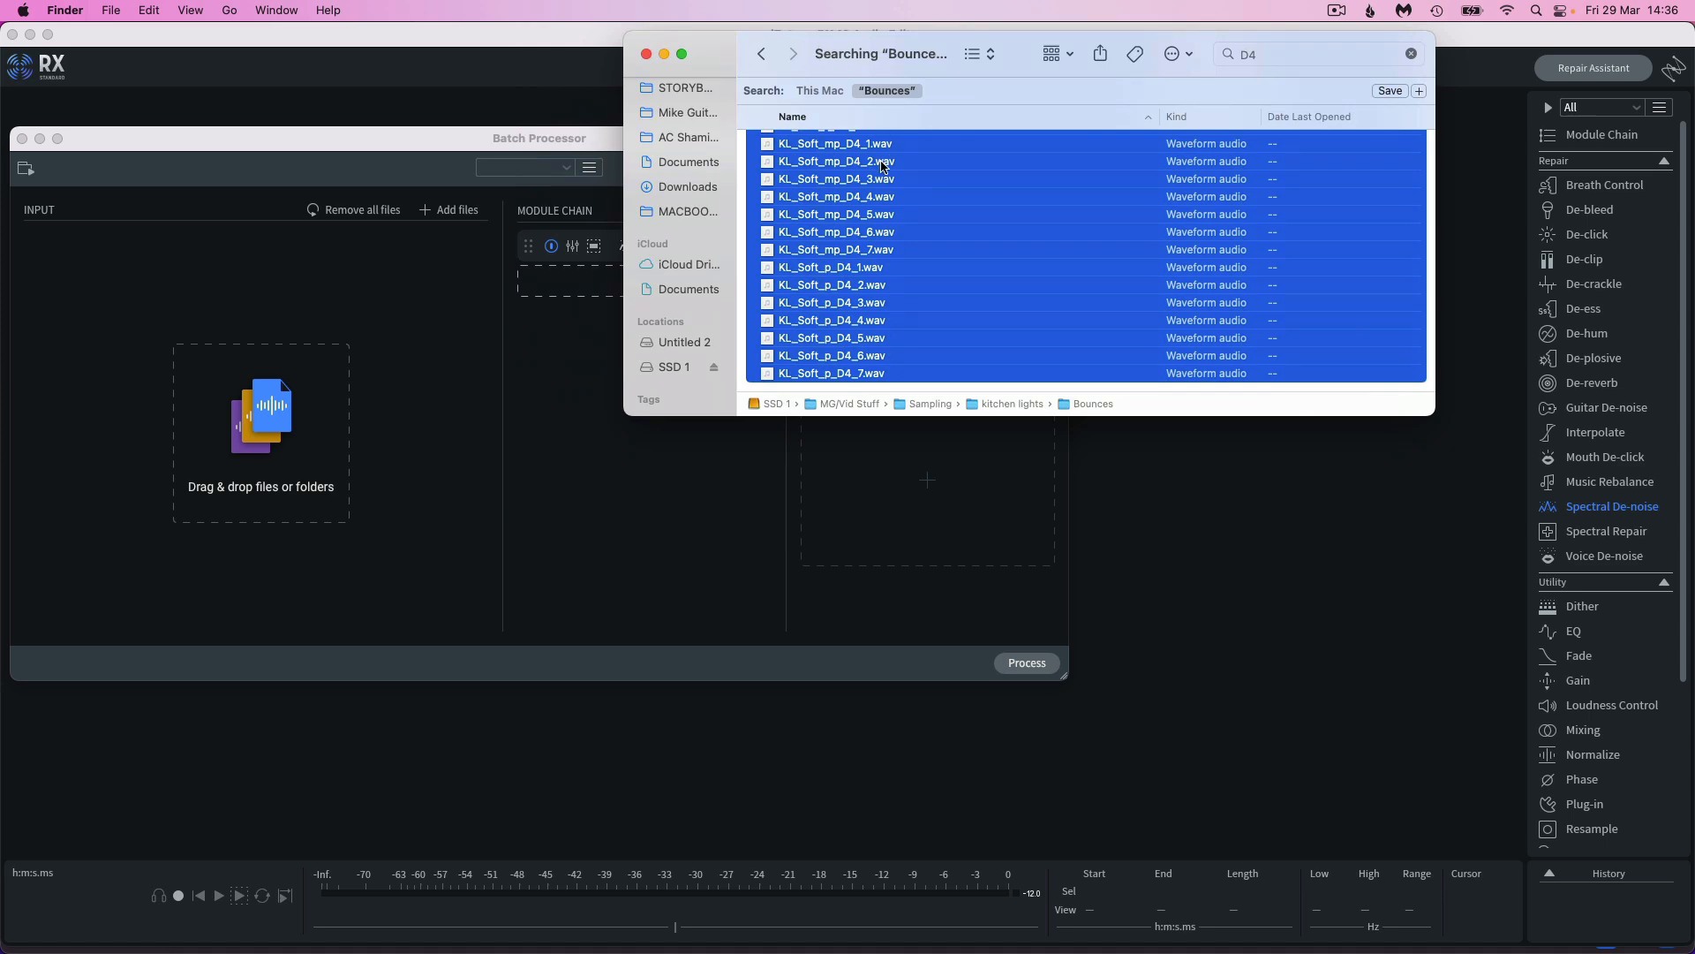
pyautogui.moveTo(881, 165); pyautogui.dragTo(253, 480)
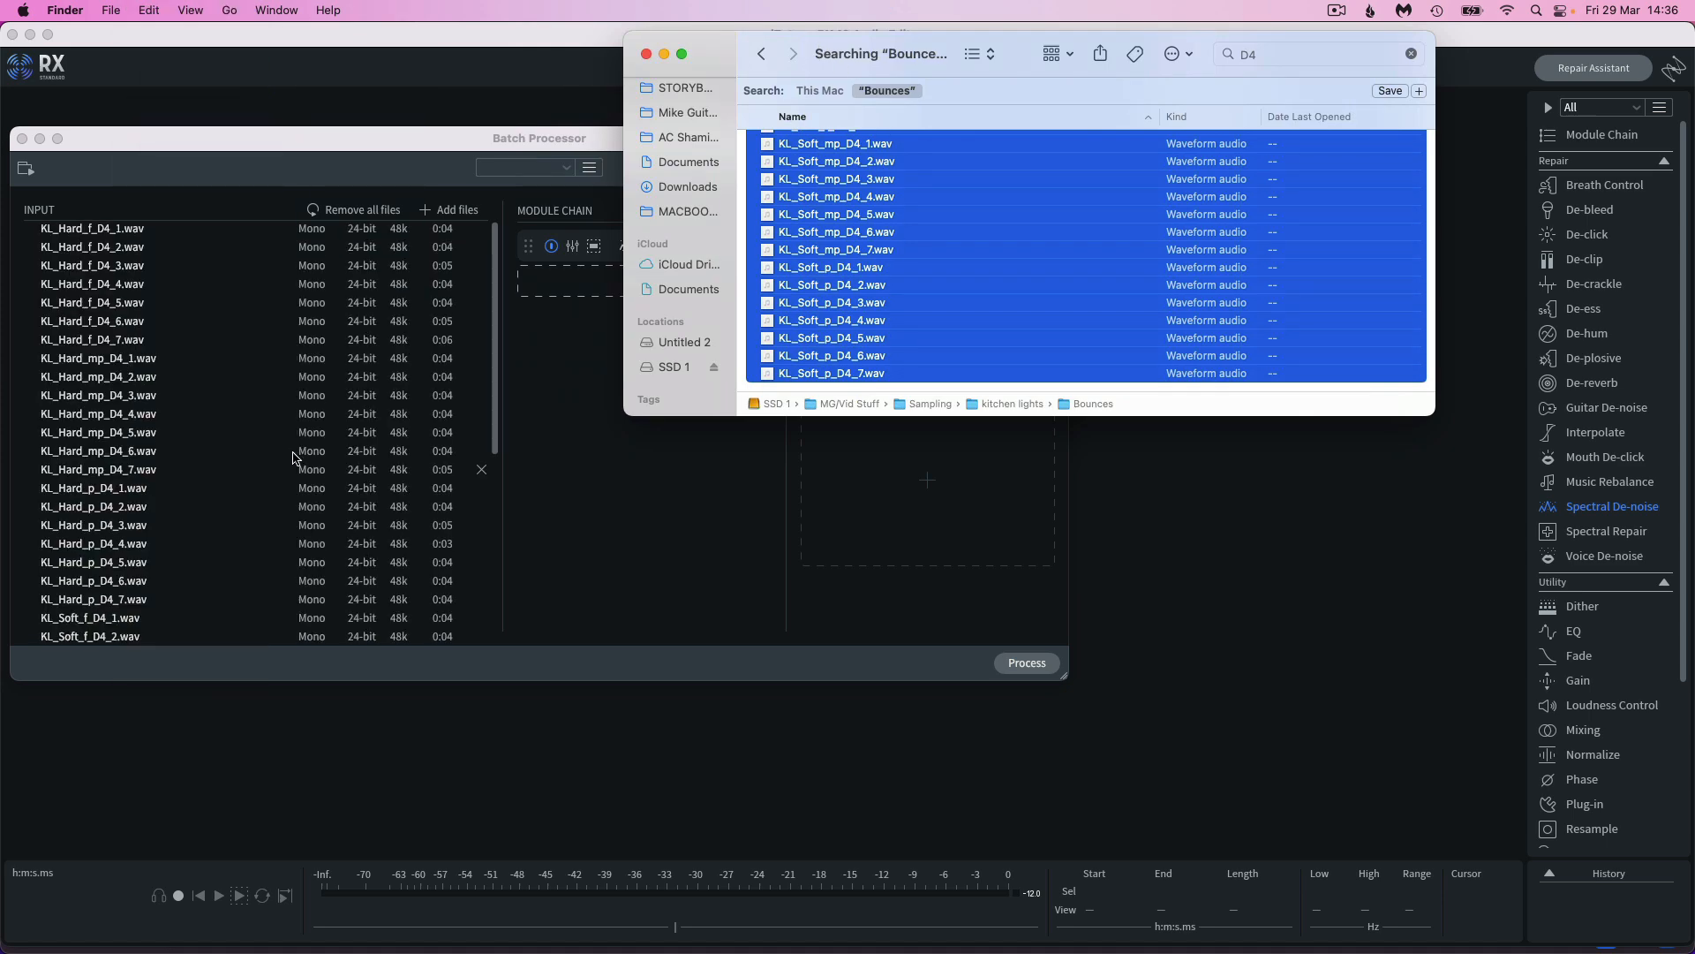
pyautogui.click(429, 155)
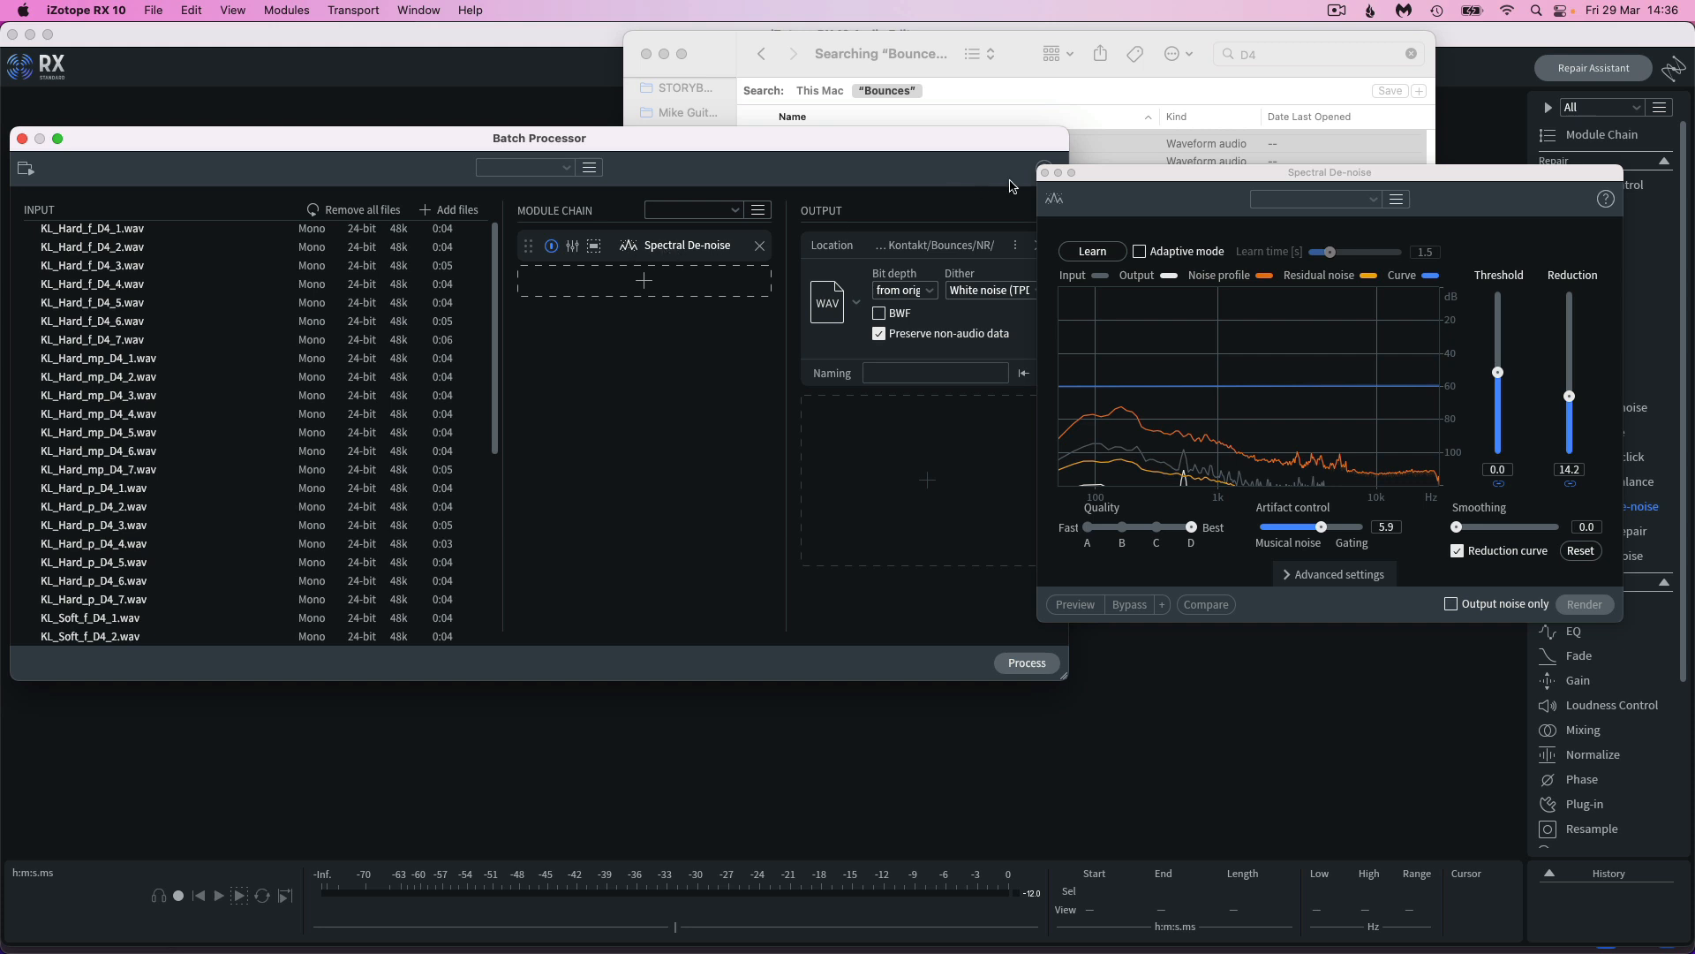
# Close the Spectral De-noise and Finder windows and process the batch with the Spectral De-noise module chain
pyautogui.click(1045, 174)
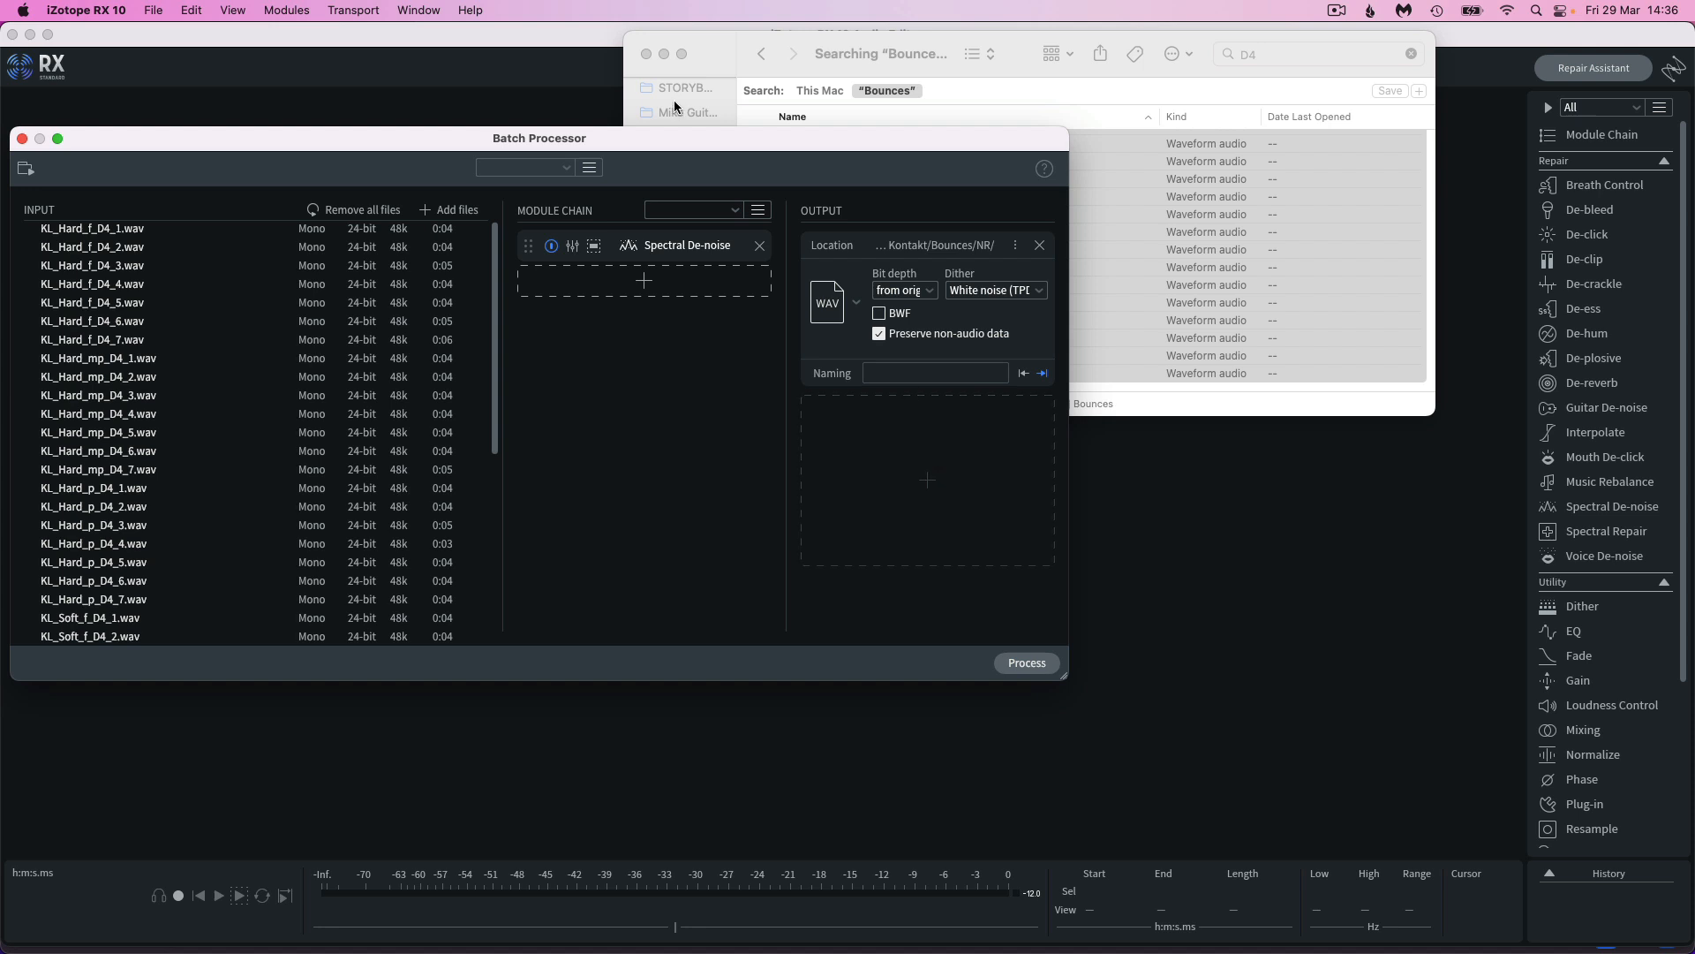
pyautogui.click(646, 54)
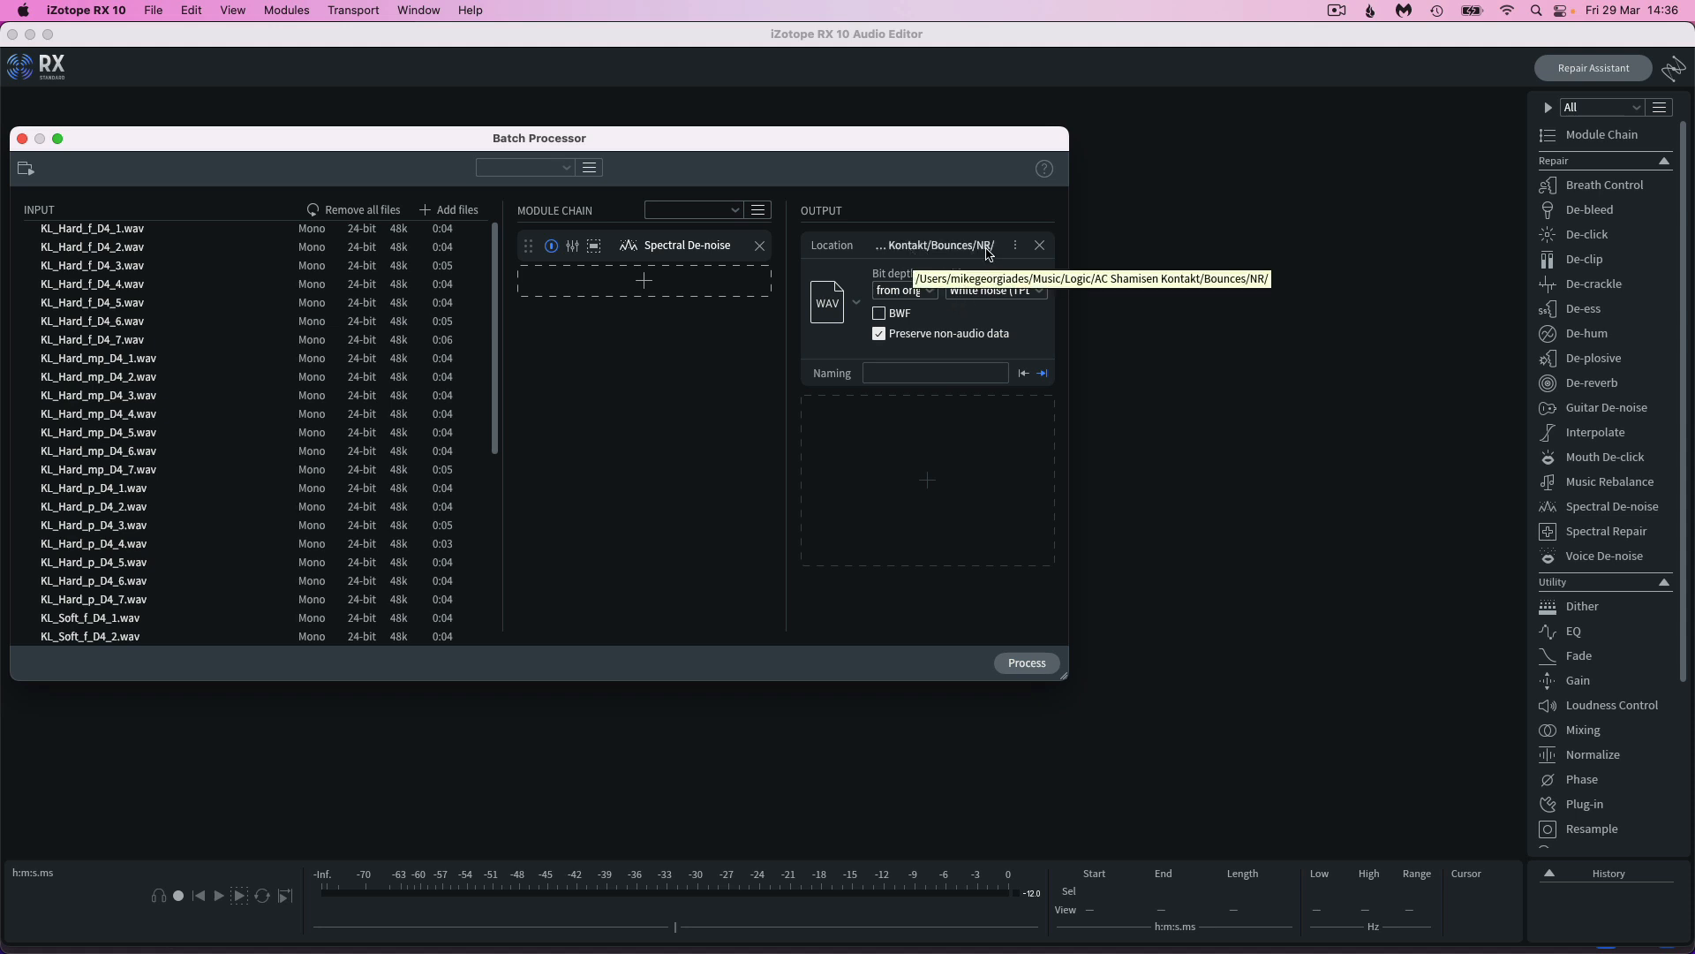
pyautogui.click(1025, 663)
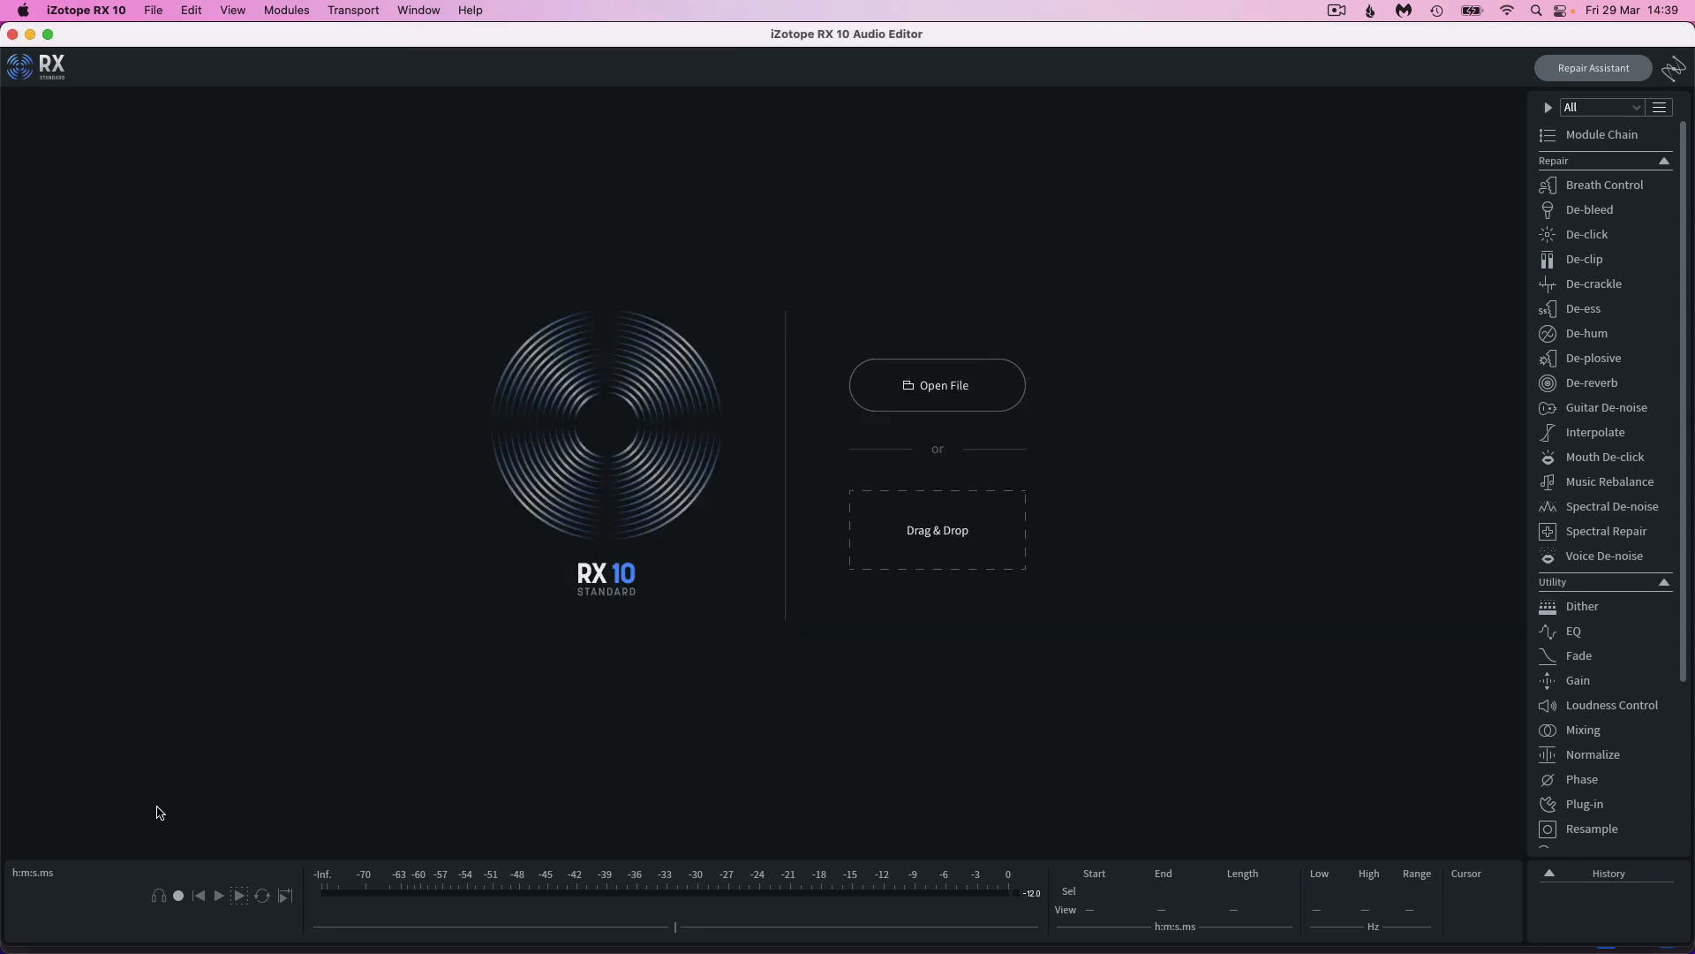
# Switch to Finder and examine the batch-processed WAV files in the NR folder inside Bounces
pyautogui.click(73, 925)
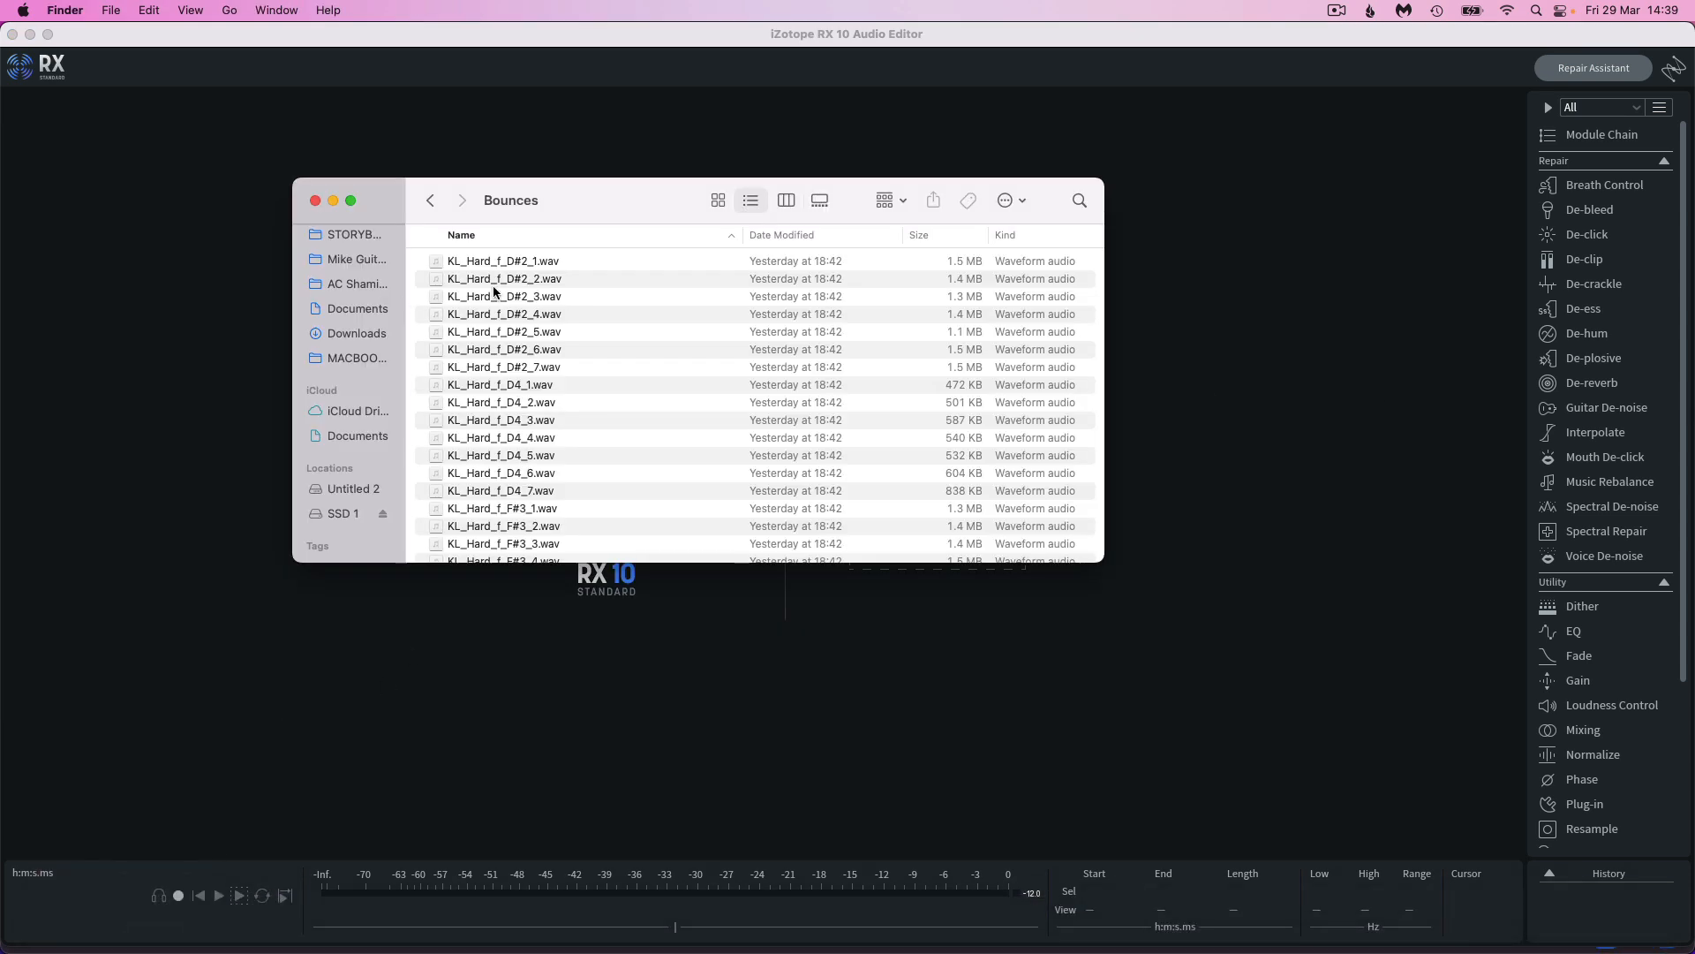
pyautogui.scroll(-5, 496, 302)
pyautogui.scroll(-15, 496, 302)
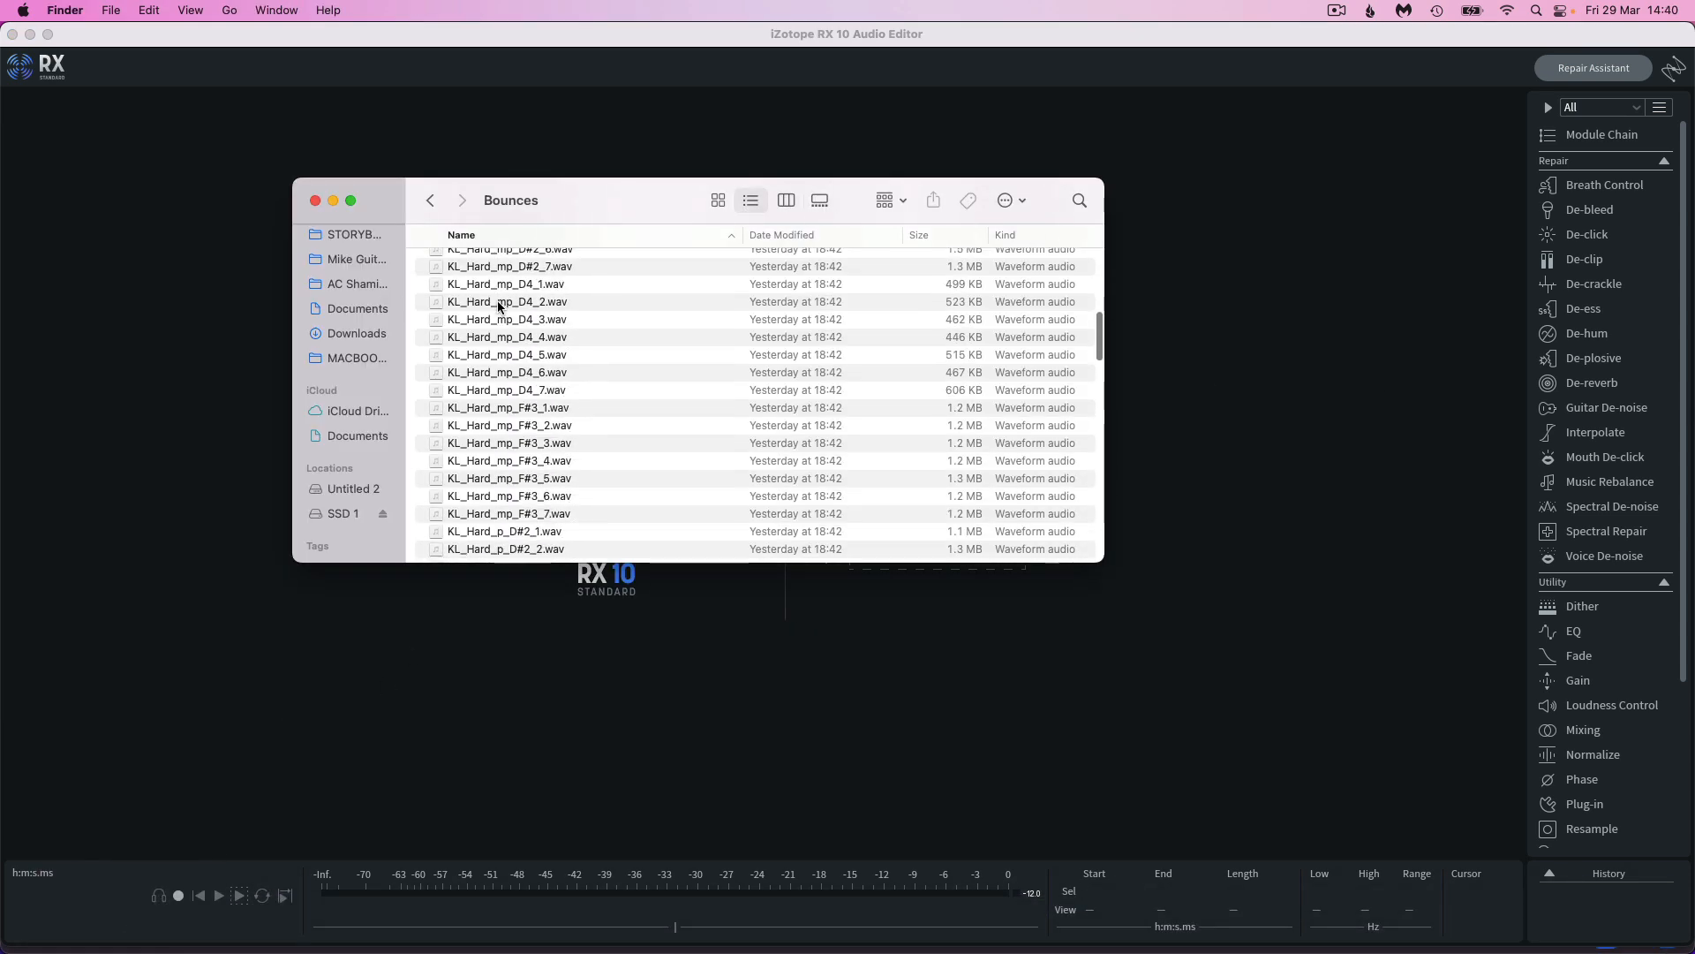
pyautogui.scroll(-10, 501, 308)
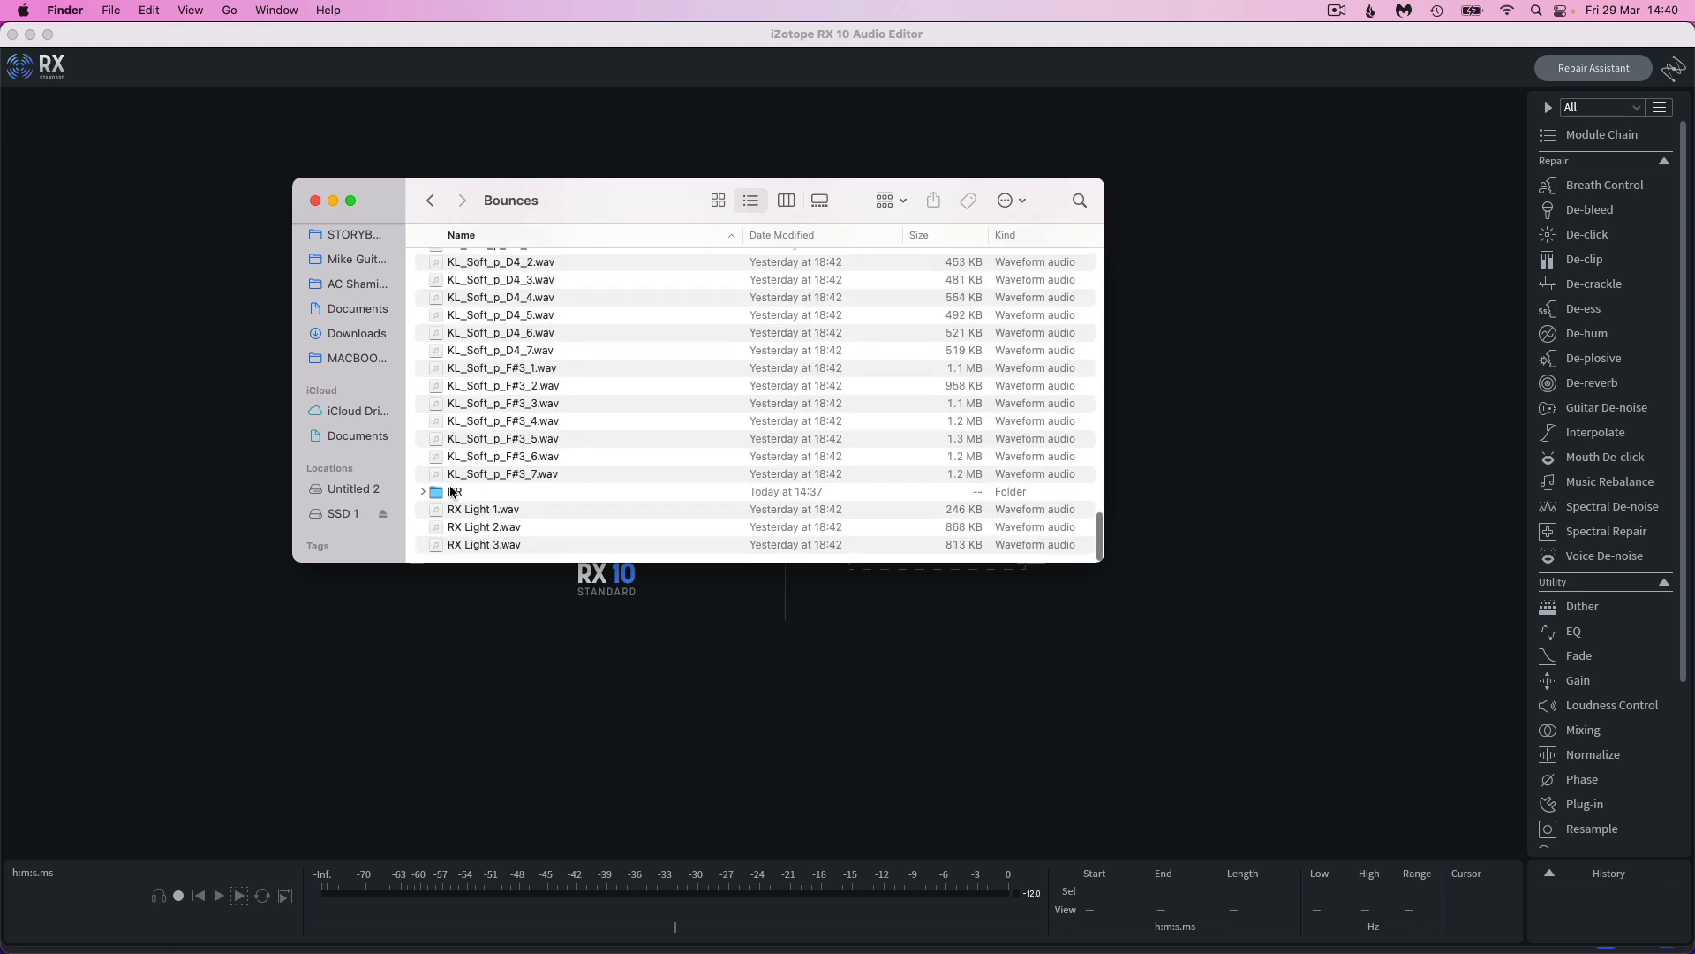
pyautogui.doubleClick(457, 493)
pyautogui.scroll(-5, 503, 454)
pyautogui.scroll(4, 505, 451)
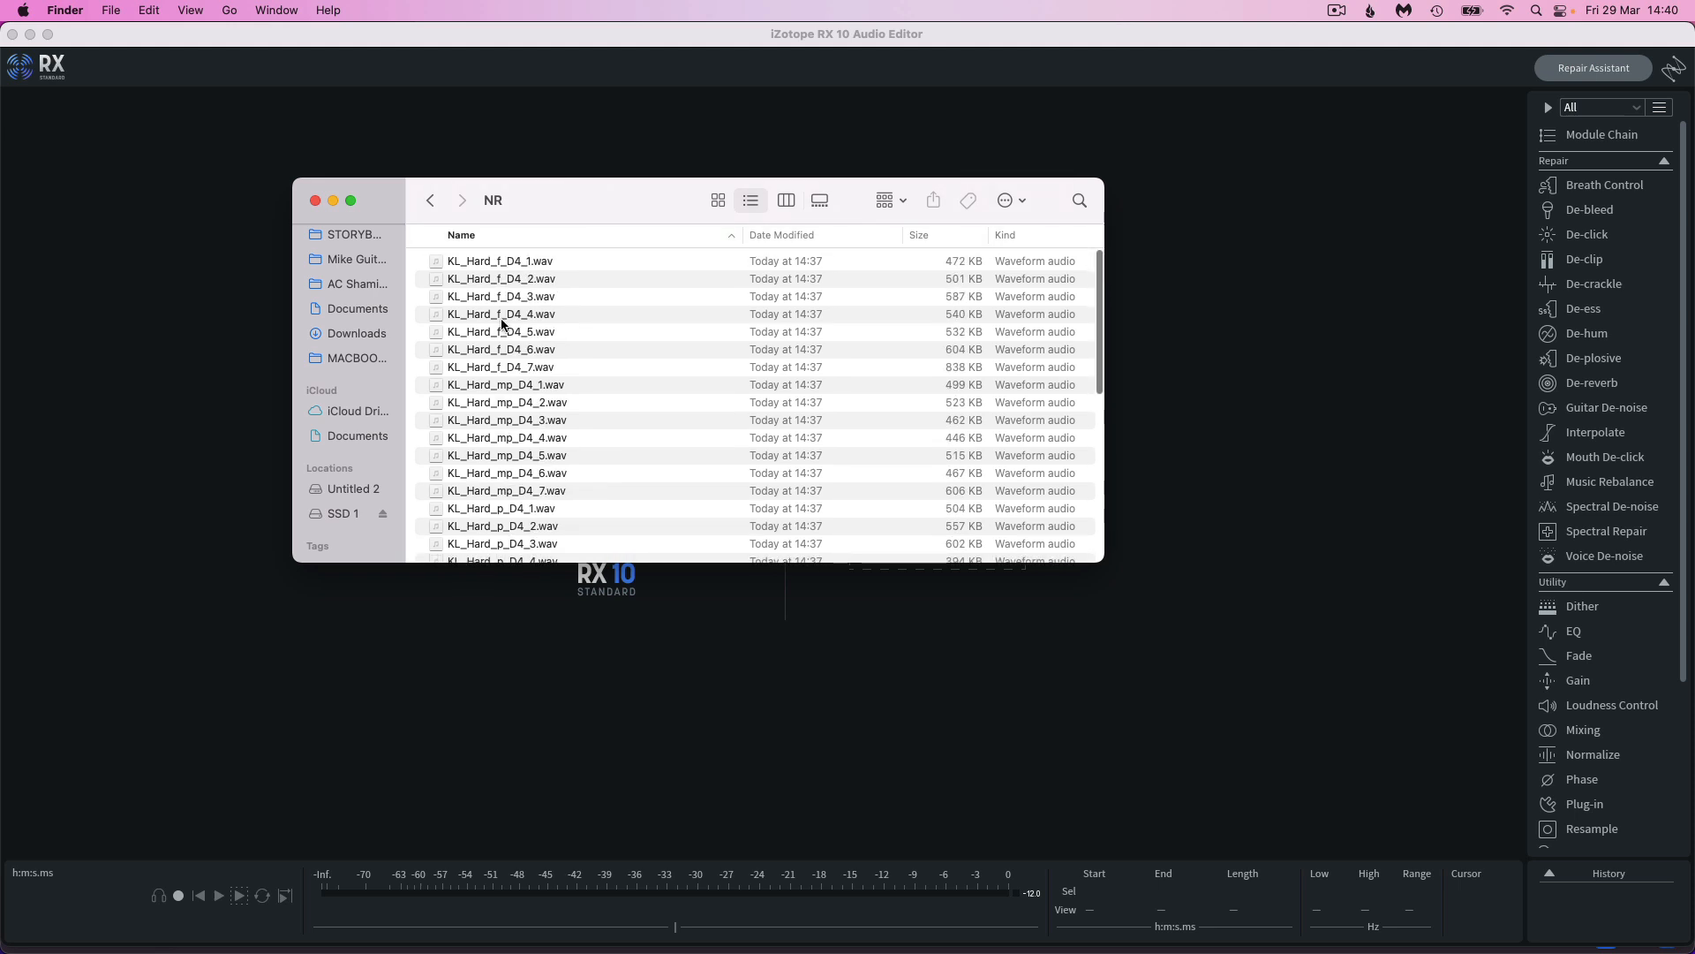
pyautogui.scroll(-2, 518, 322)
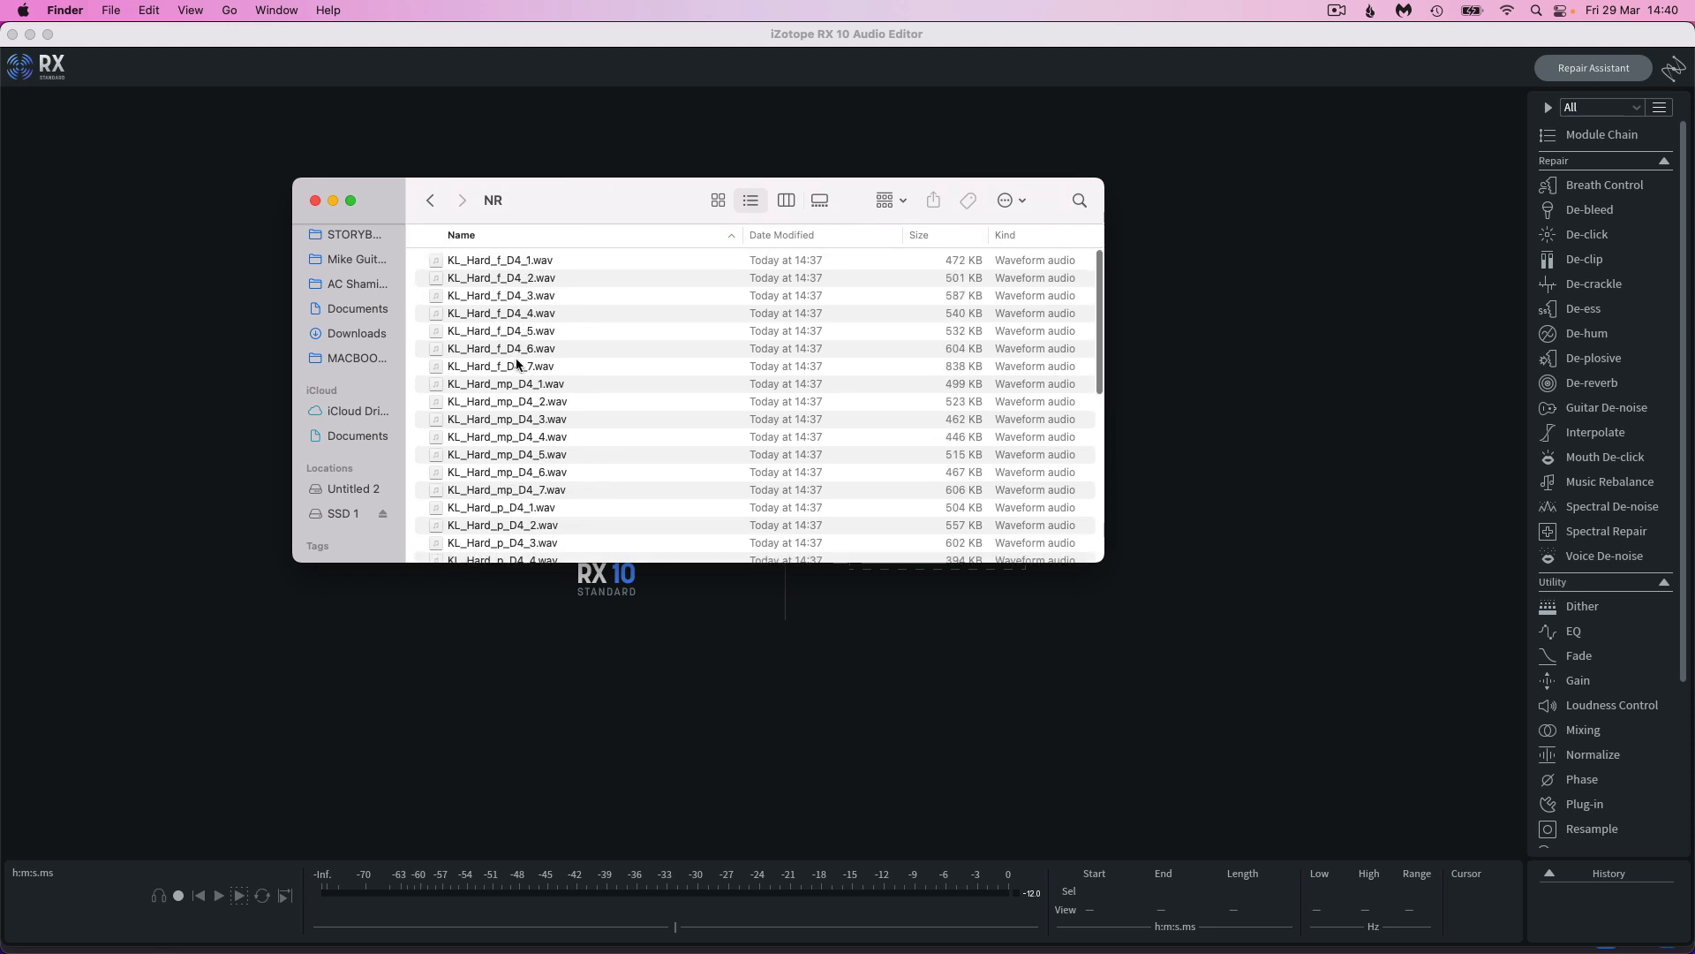
pyautogui.scroll(-2, 496, 424)
pyautogui.scroll(5, 500, 416)
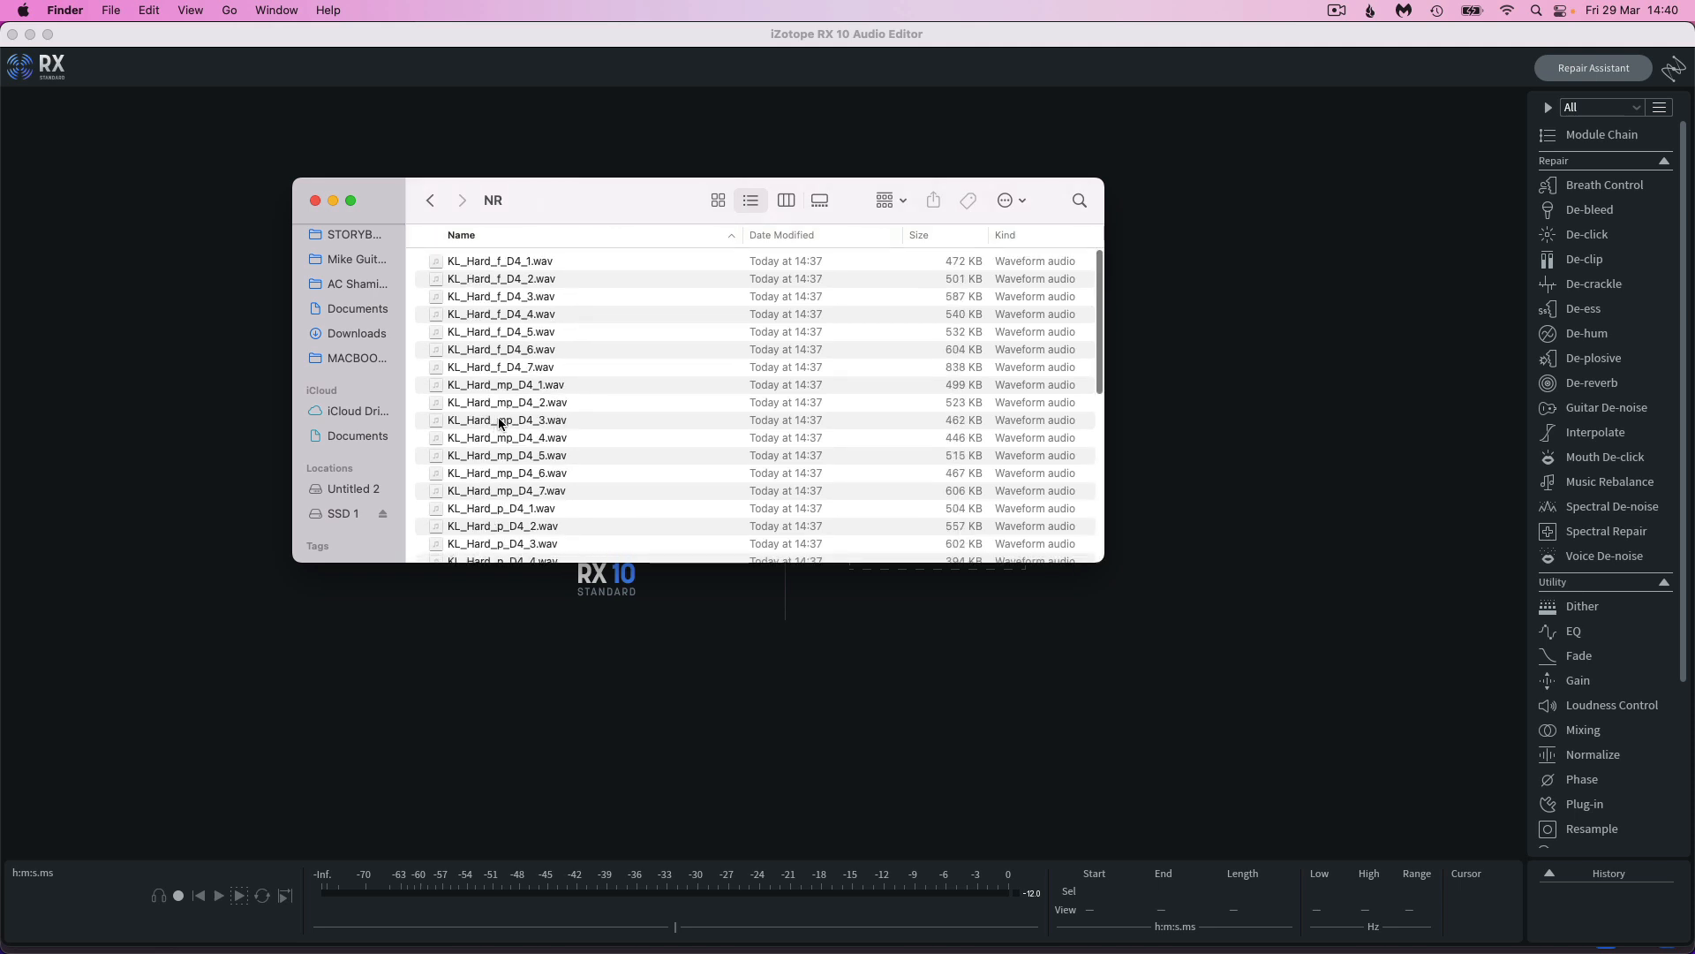
pyautogui.click(433, 201)
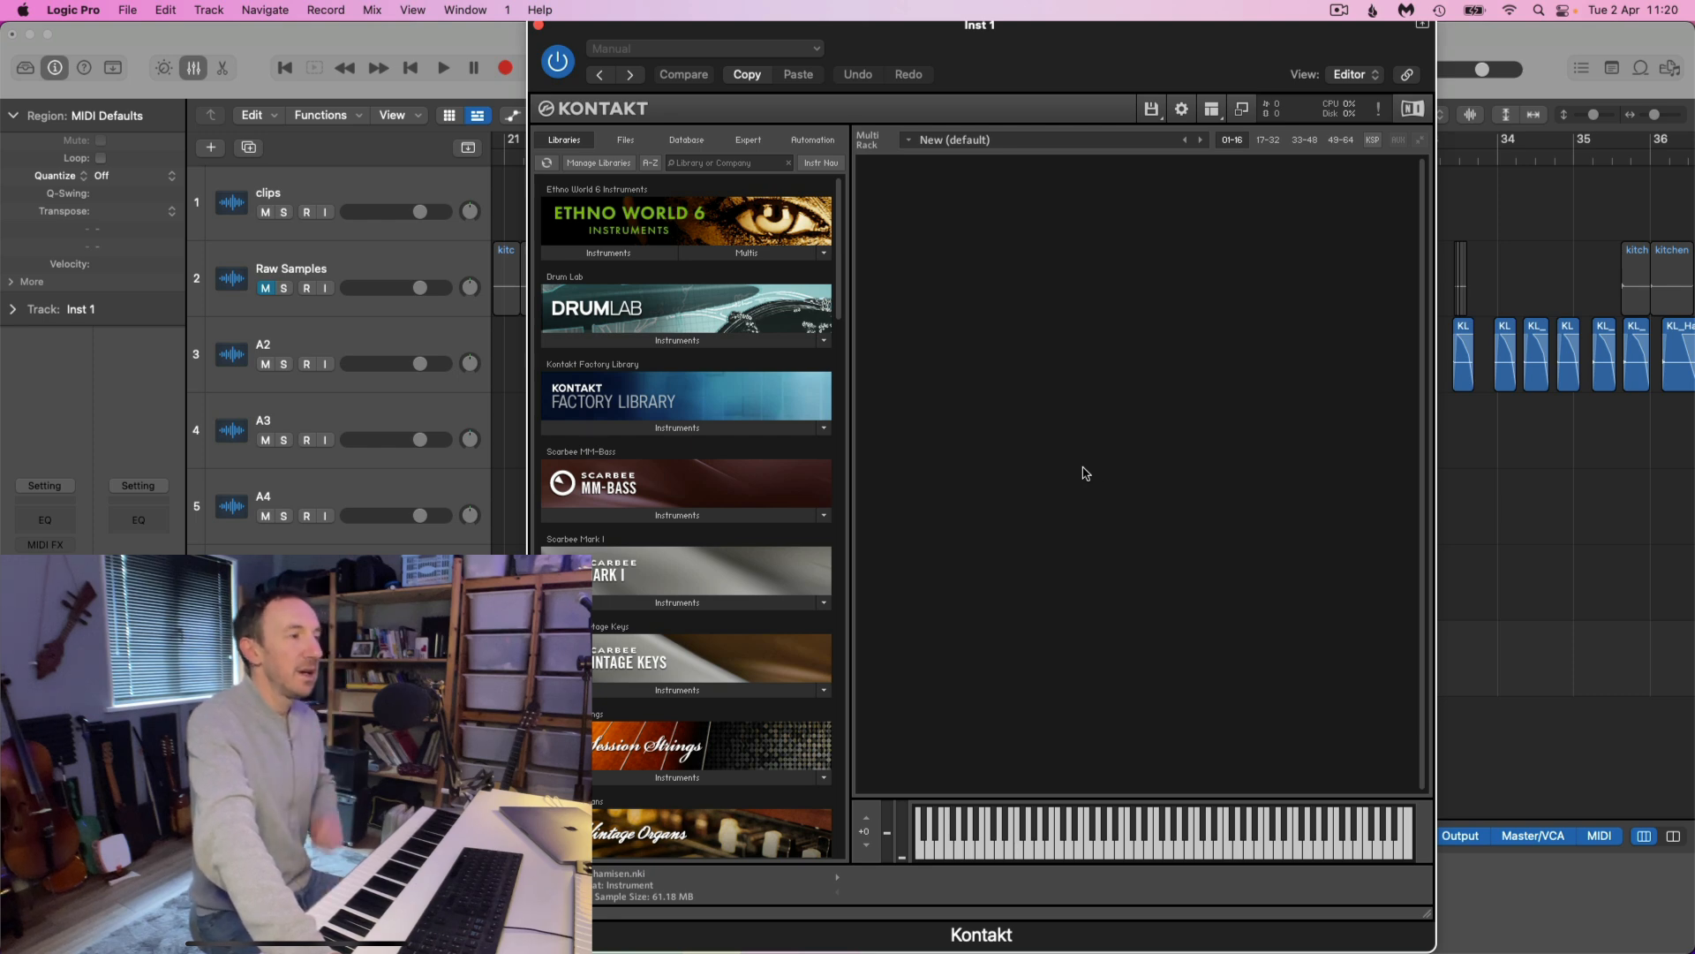
# Create a new empty instrument in the Kontakt plug-in within Logic Pro
pyautogui.click(1150, 112)
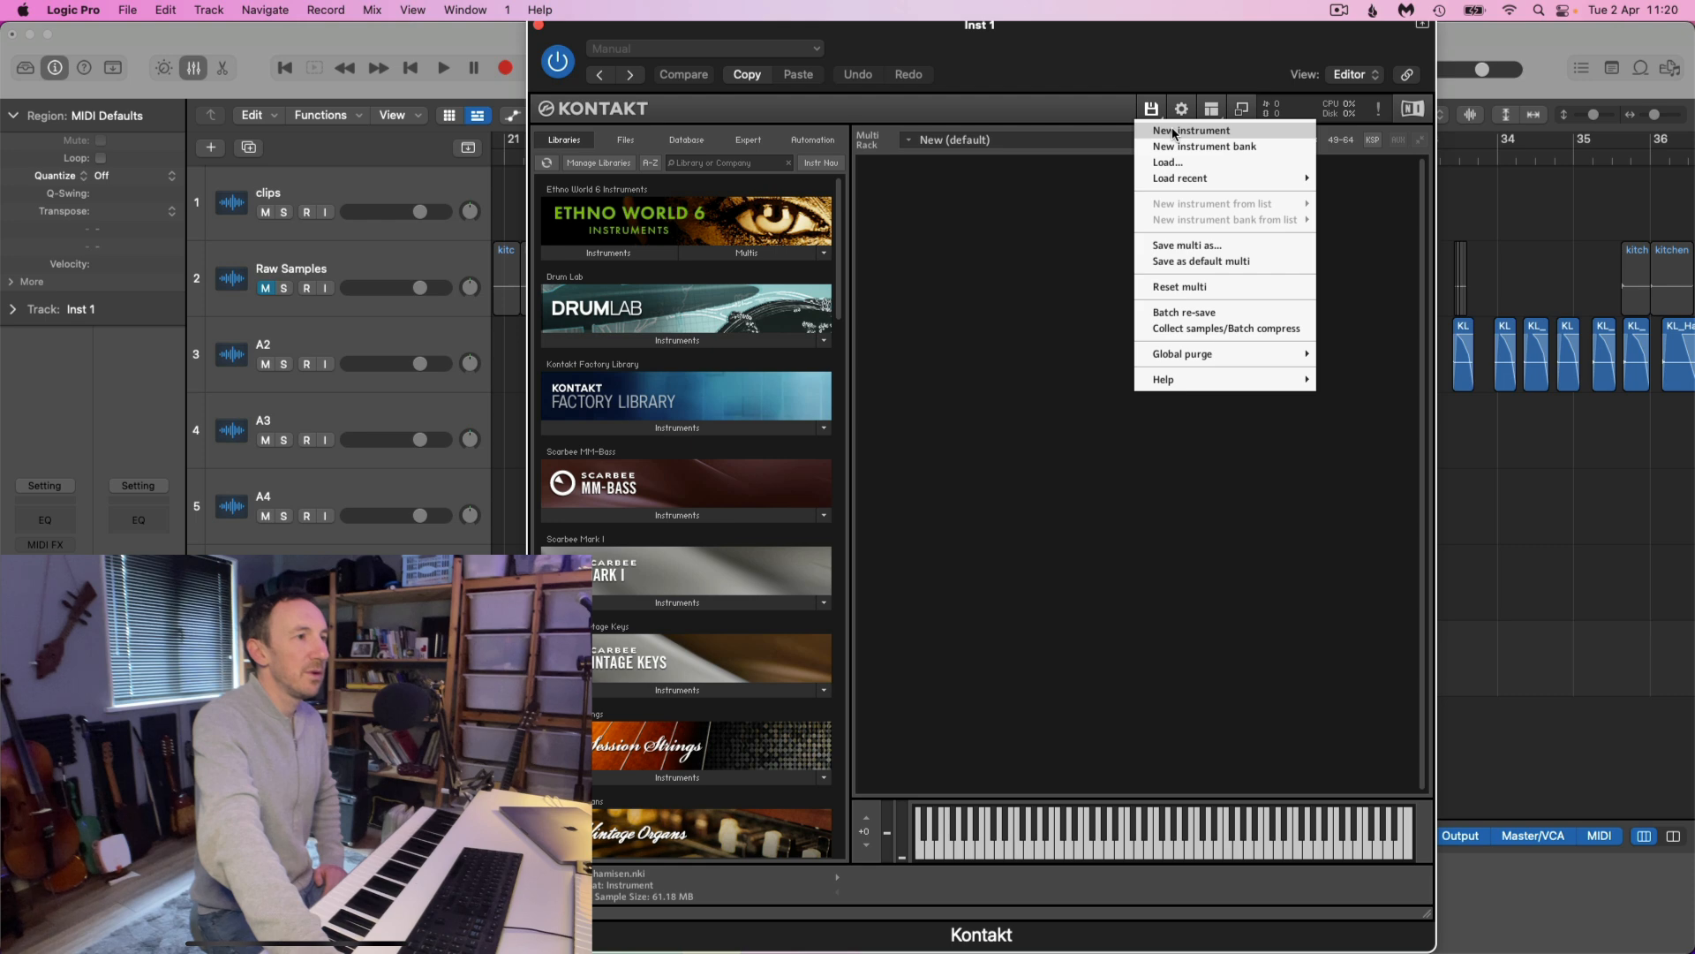
pyautogui.click(1173, 132)
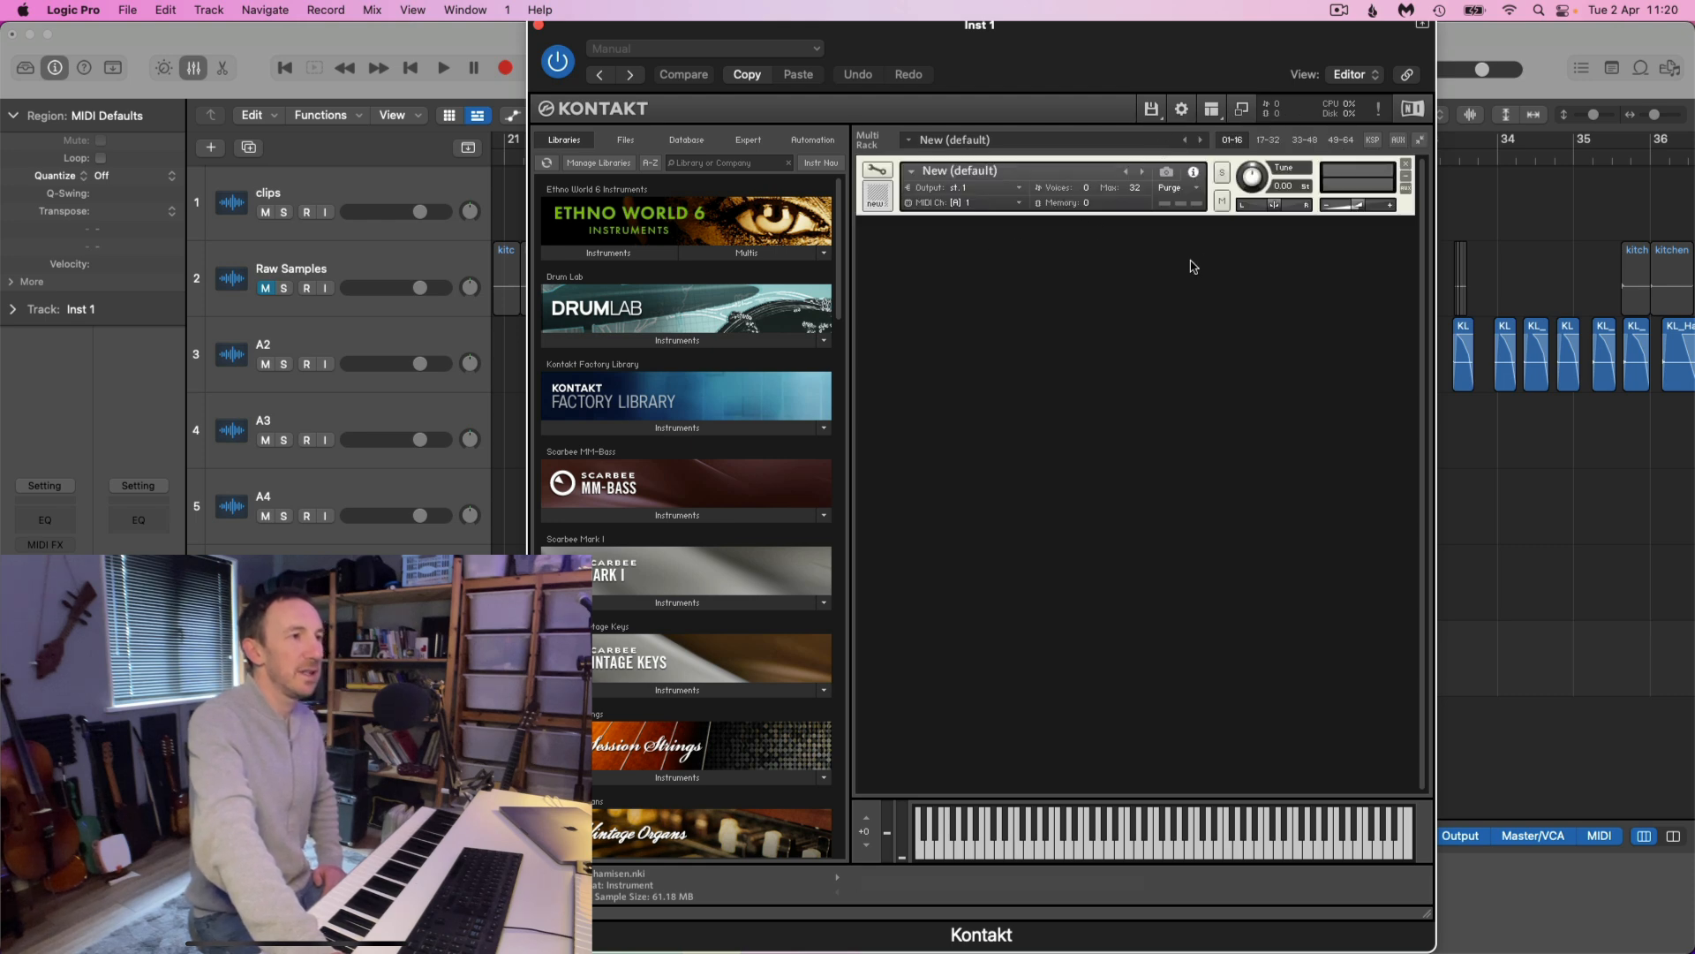
# Open the new instrument for editing, show the Group Editor and rename its only group as Soft RR1
pyautogui.click(878, 170)
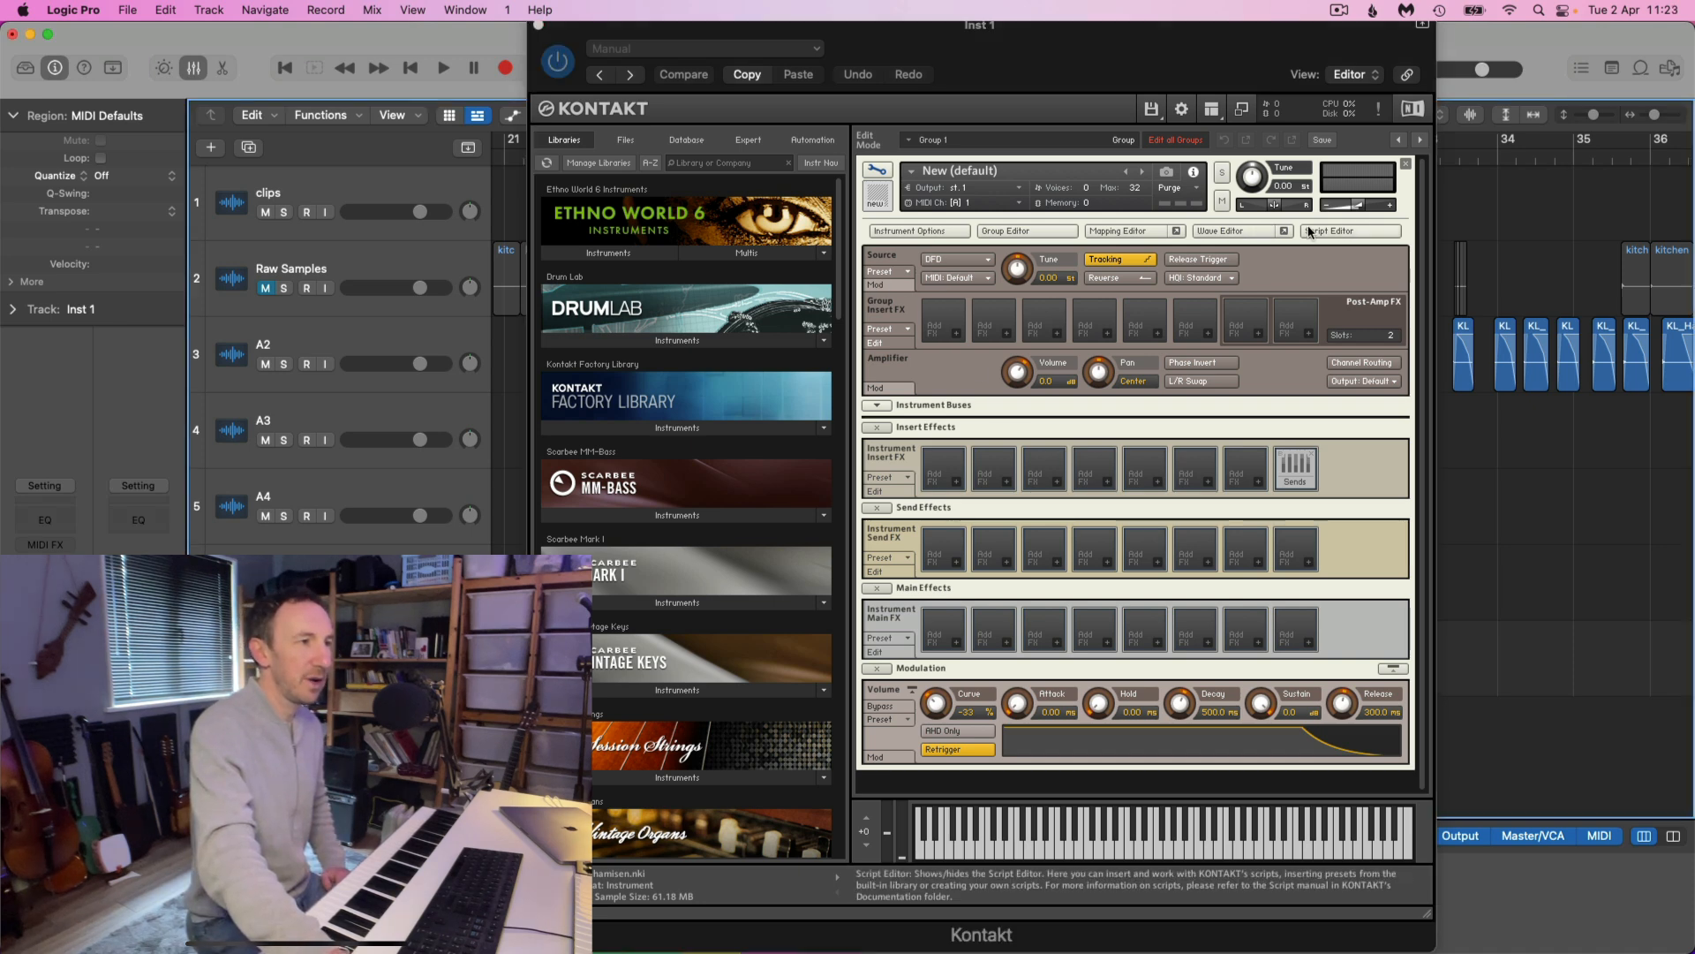
pyautogui.click(1032, 232)
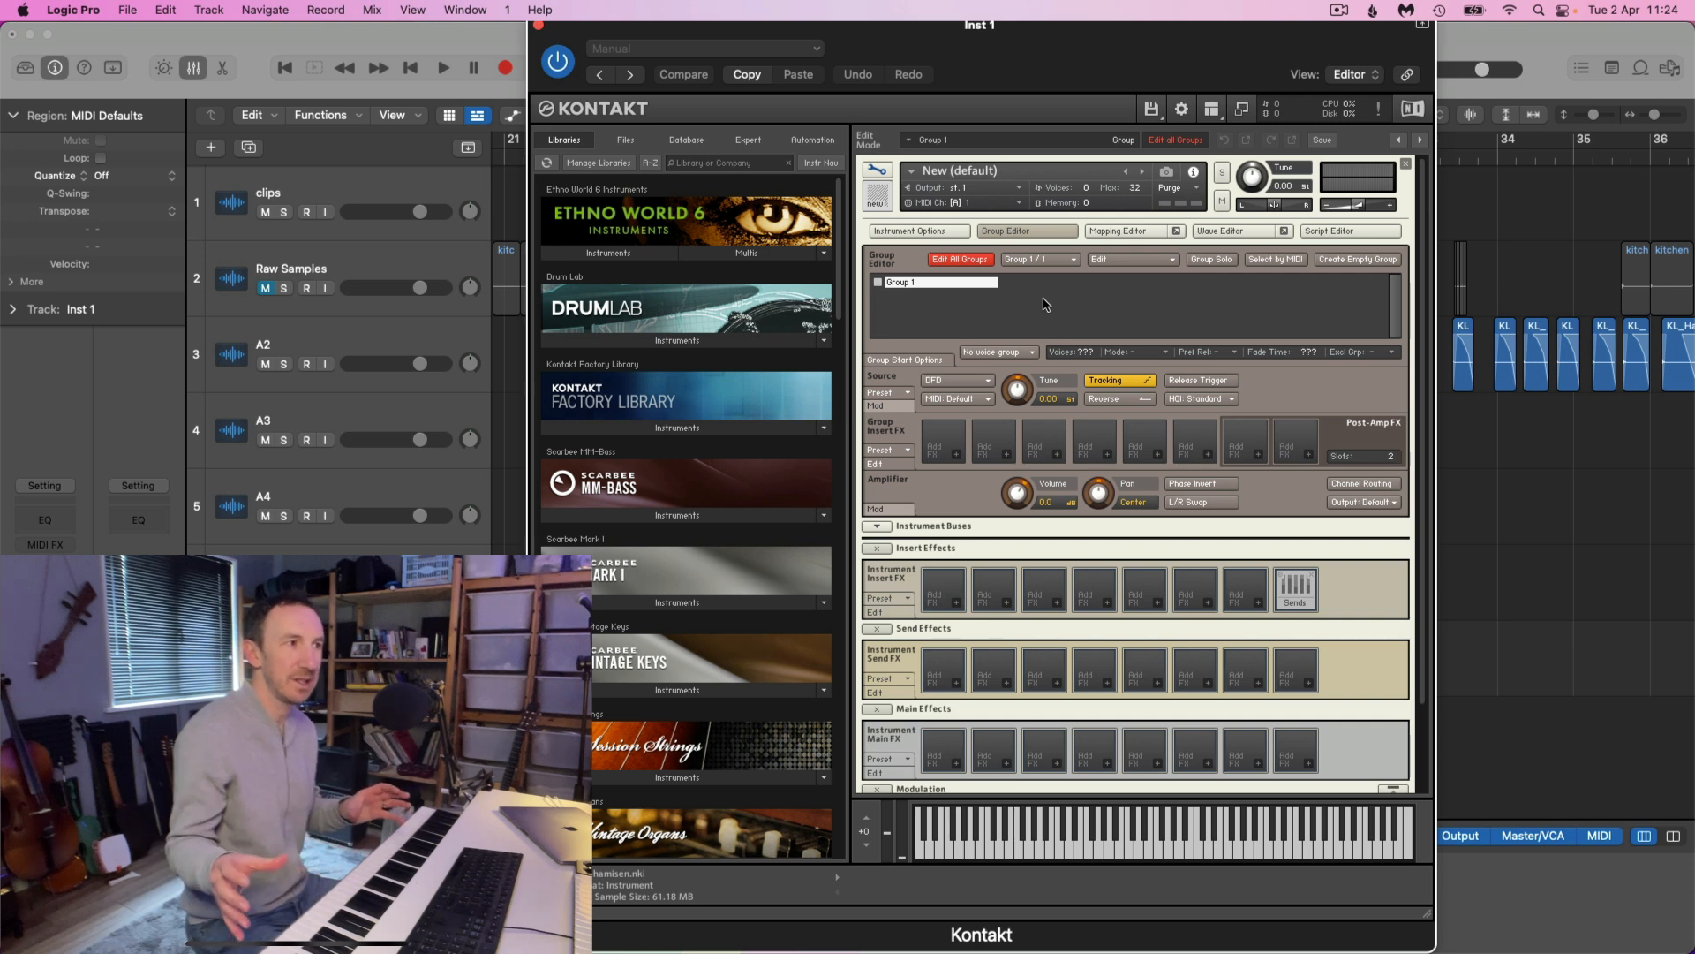
pyautogui.doubleClick(922, 283)
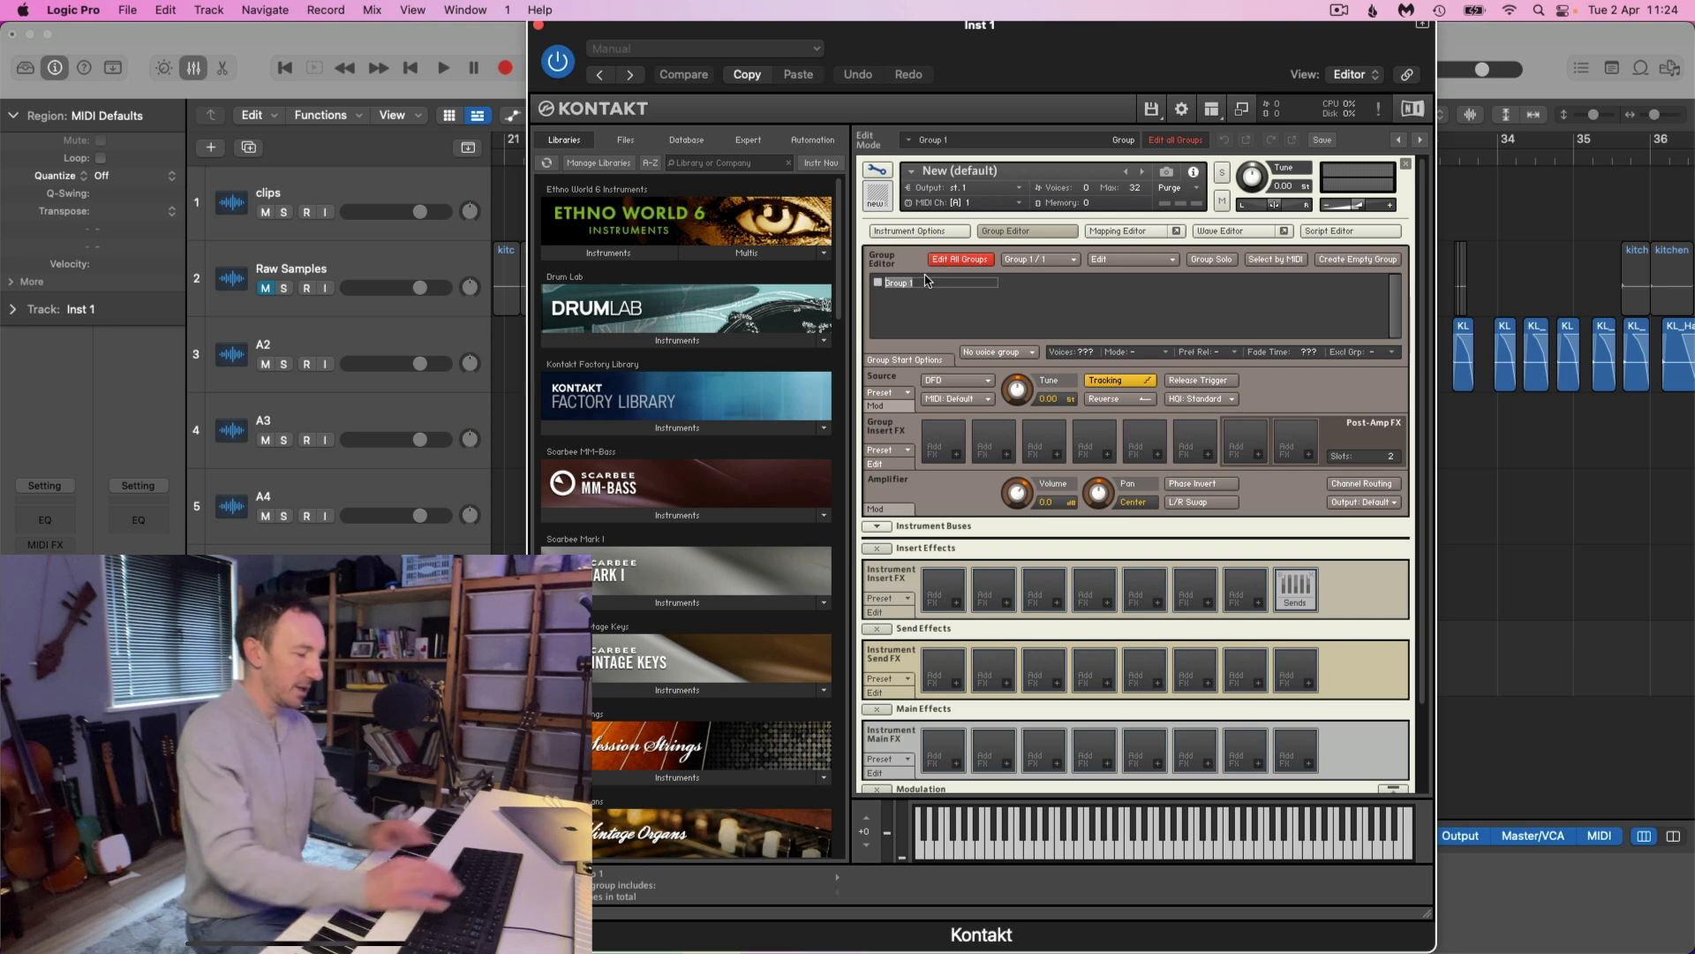
pyautogui.write('RR')
pyautogui.press('BackSpace')
pyautogui.press('BackSpace')
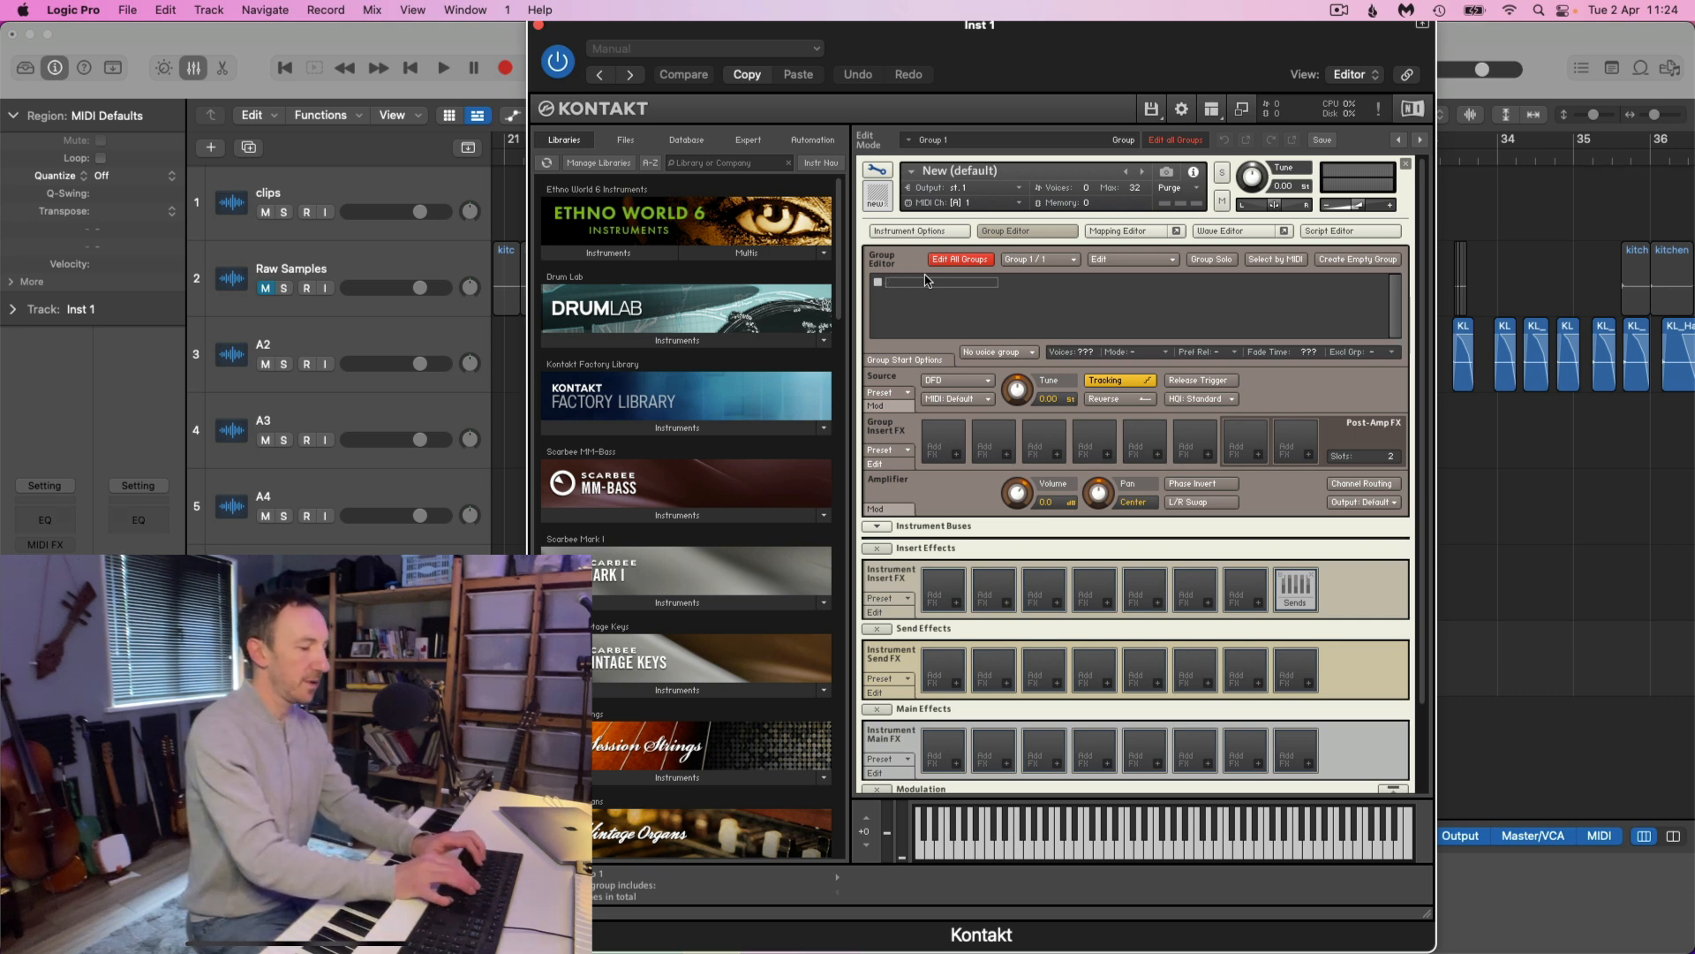
pyautogui.write('S')
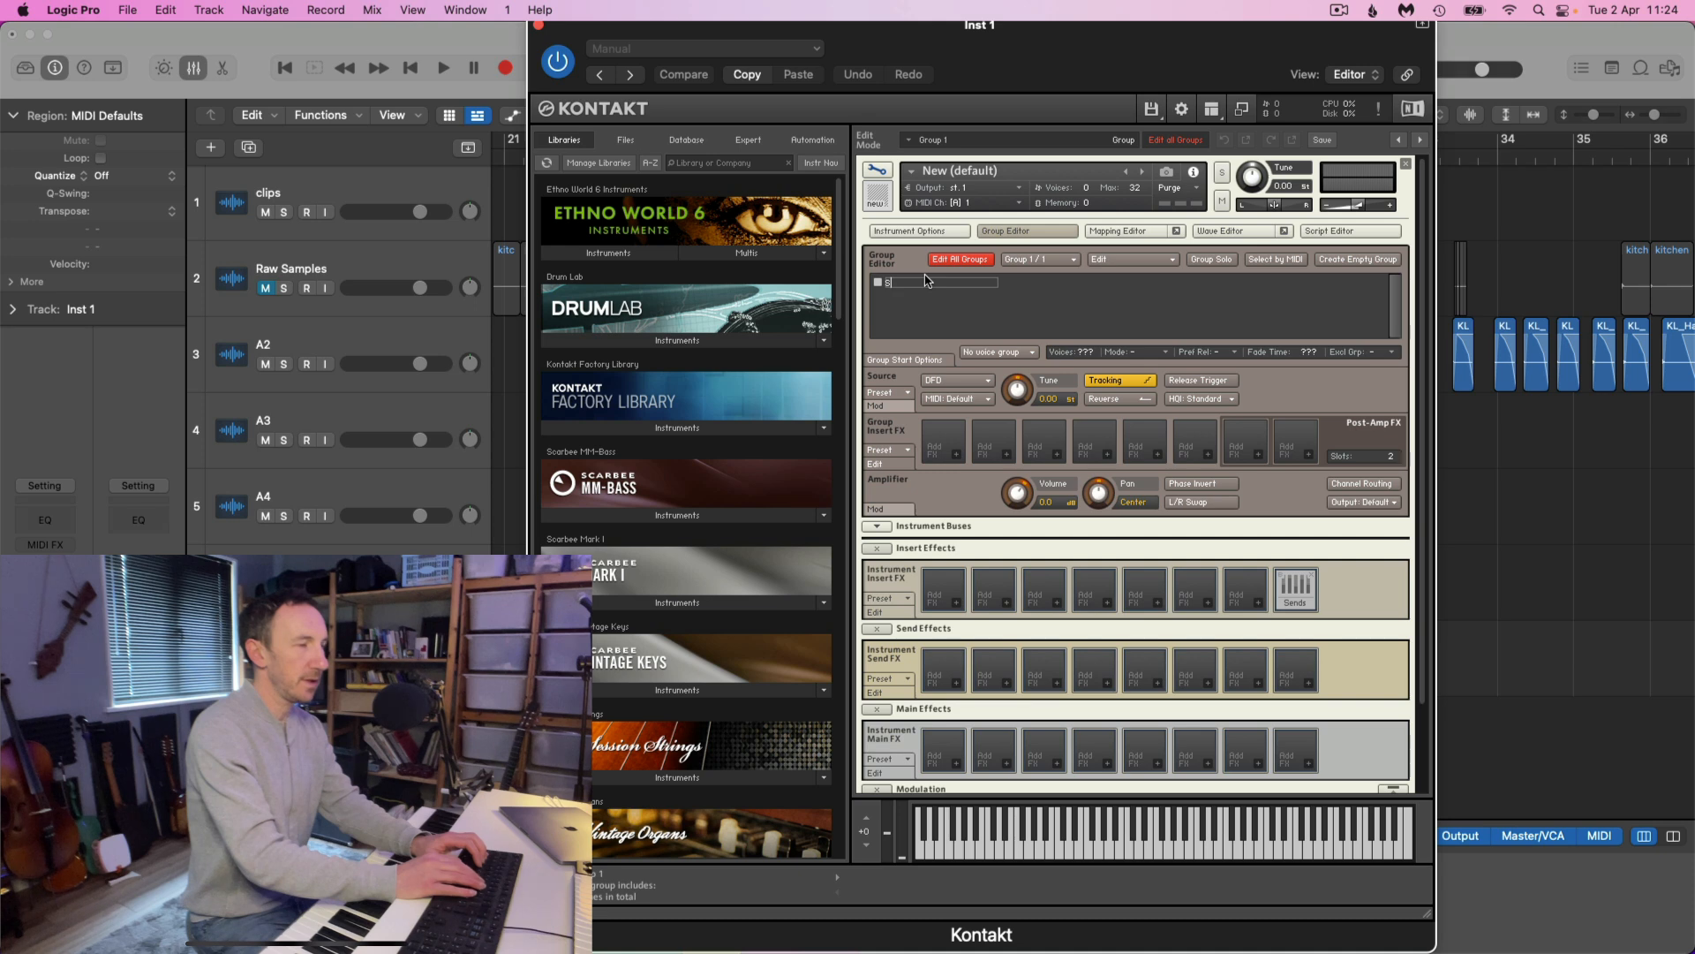
pyautogui.write('oft RR')
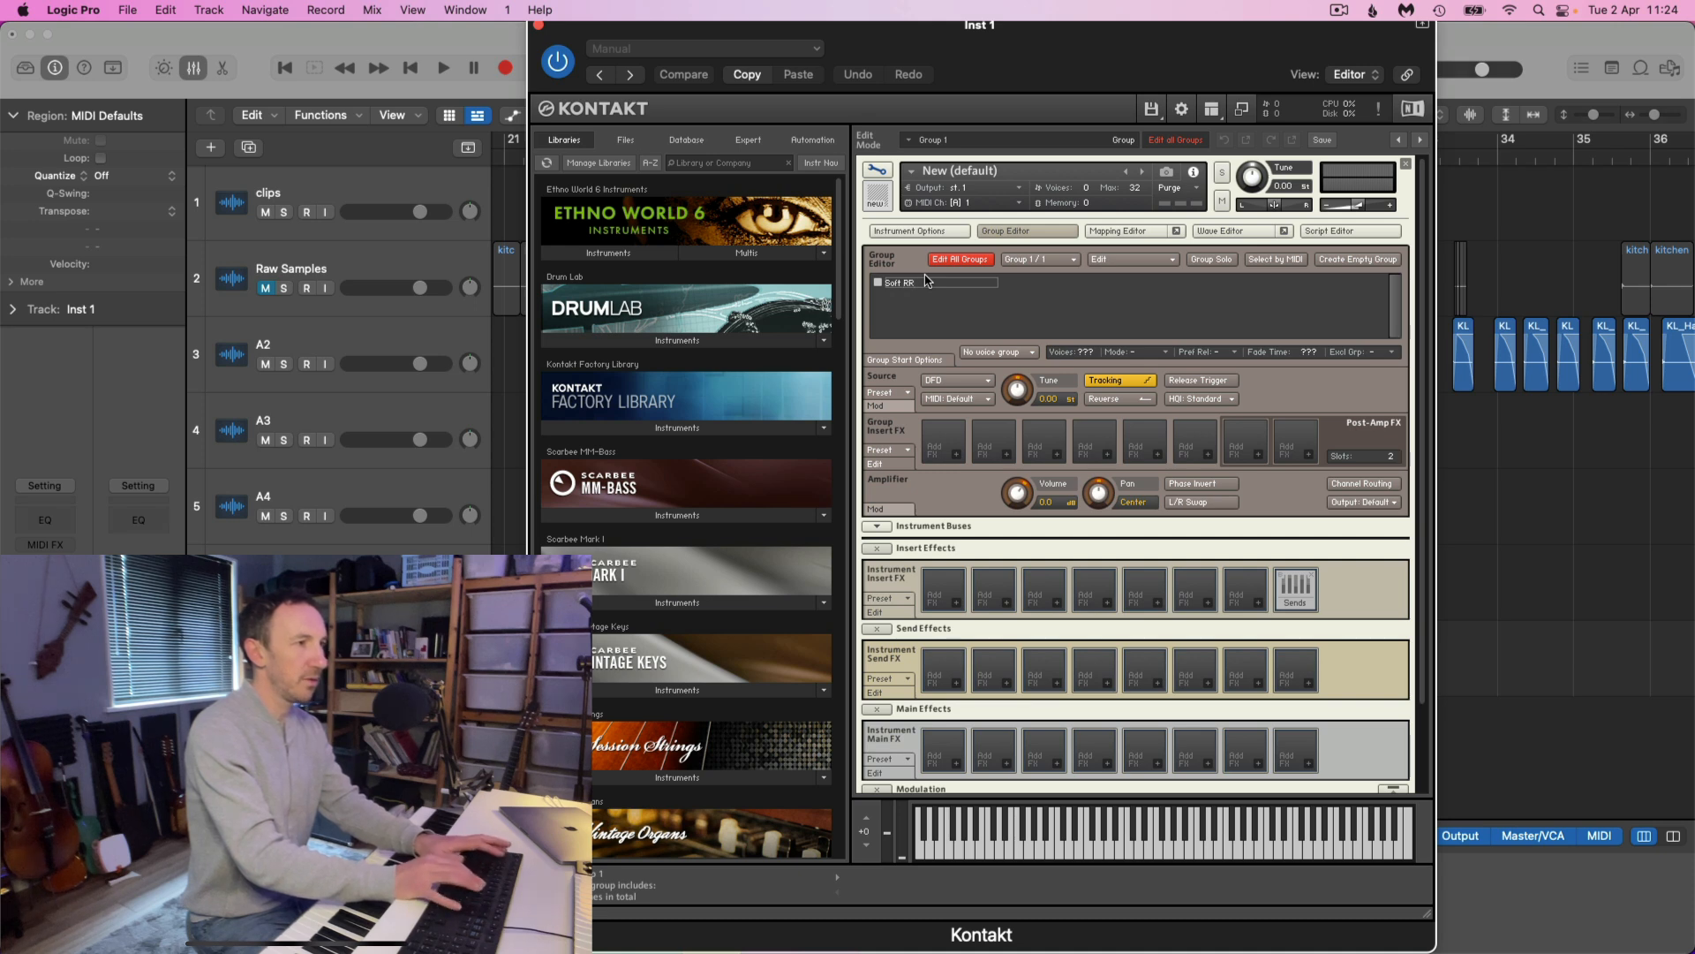
pyautogui.write('1')
pyautogui.press('Return')
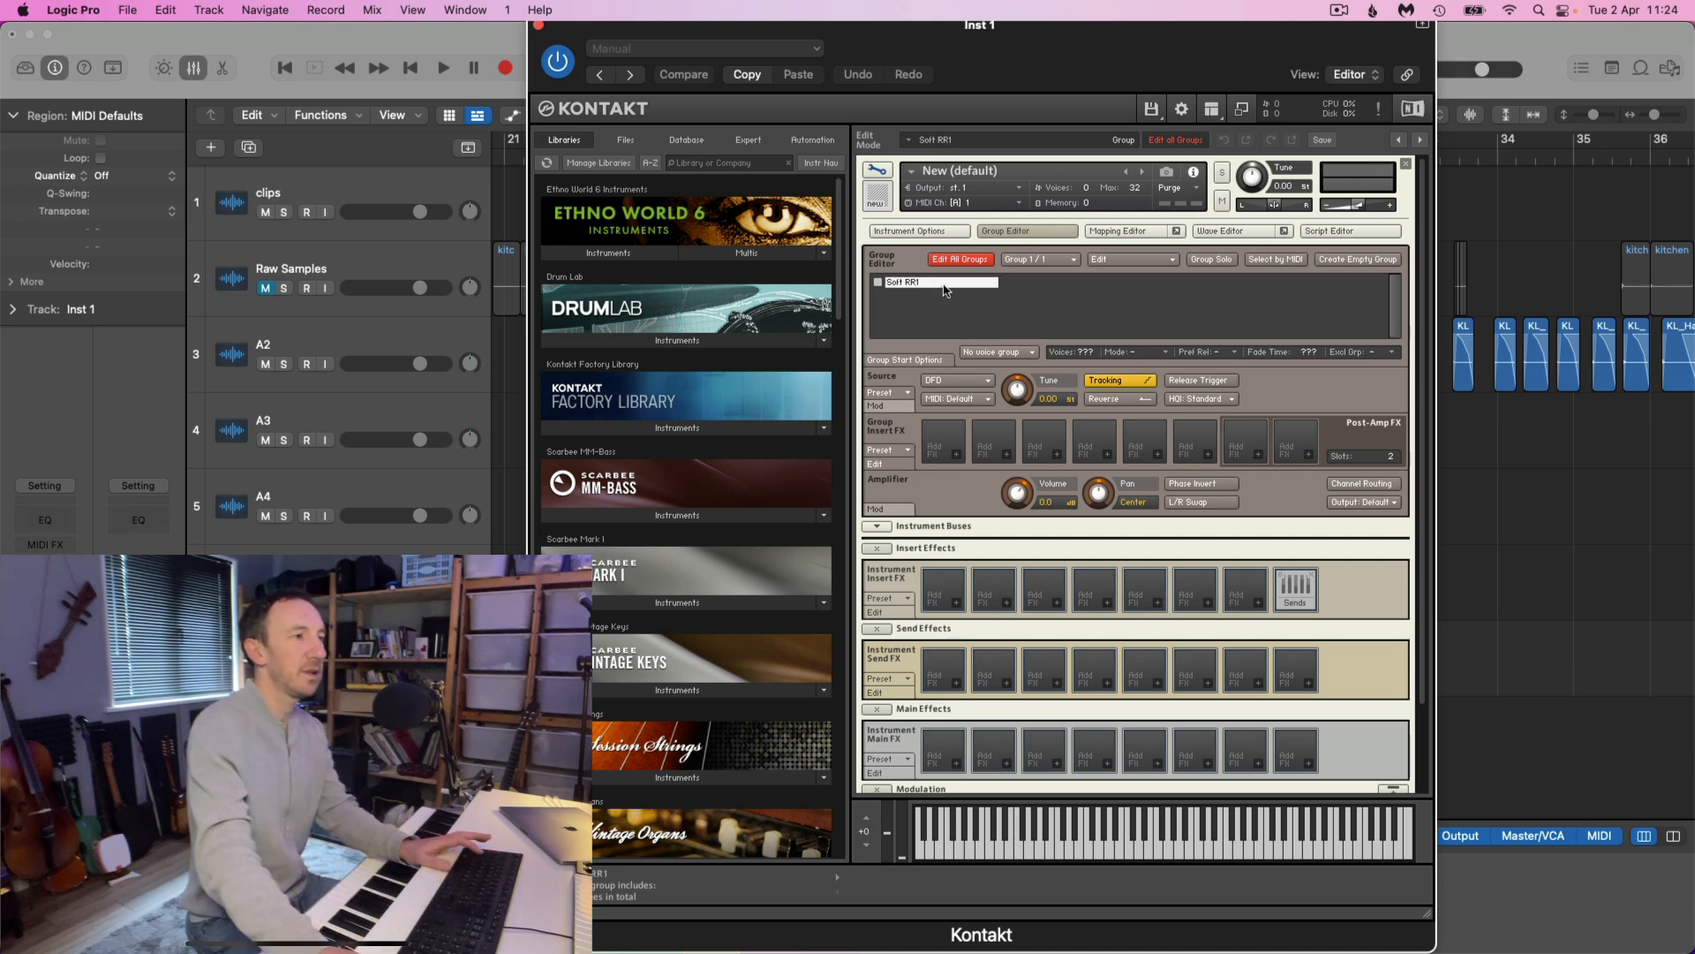
# Duplicate the Soft RR1 group and rename the copy as Soft RR2
pyautogui.rightClick(945, 290)
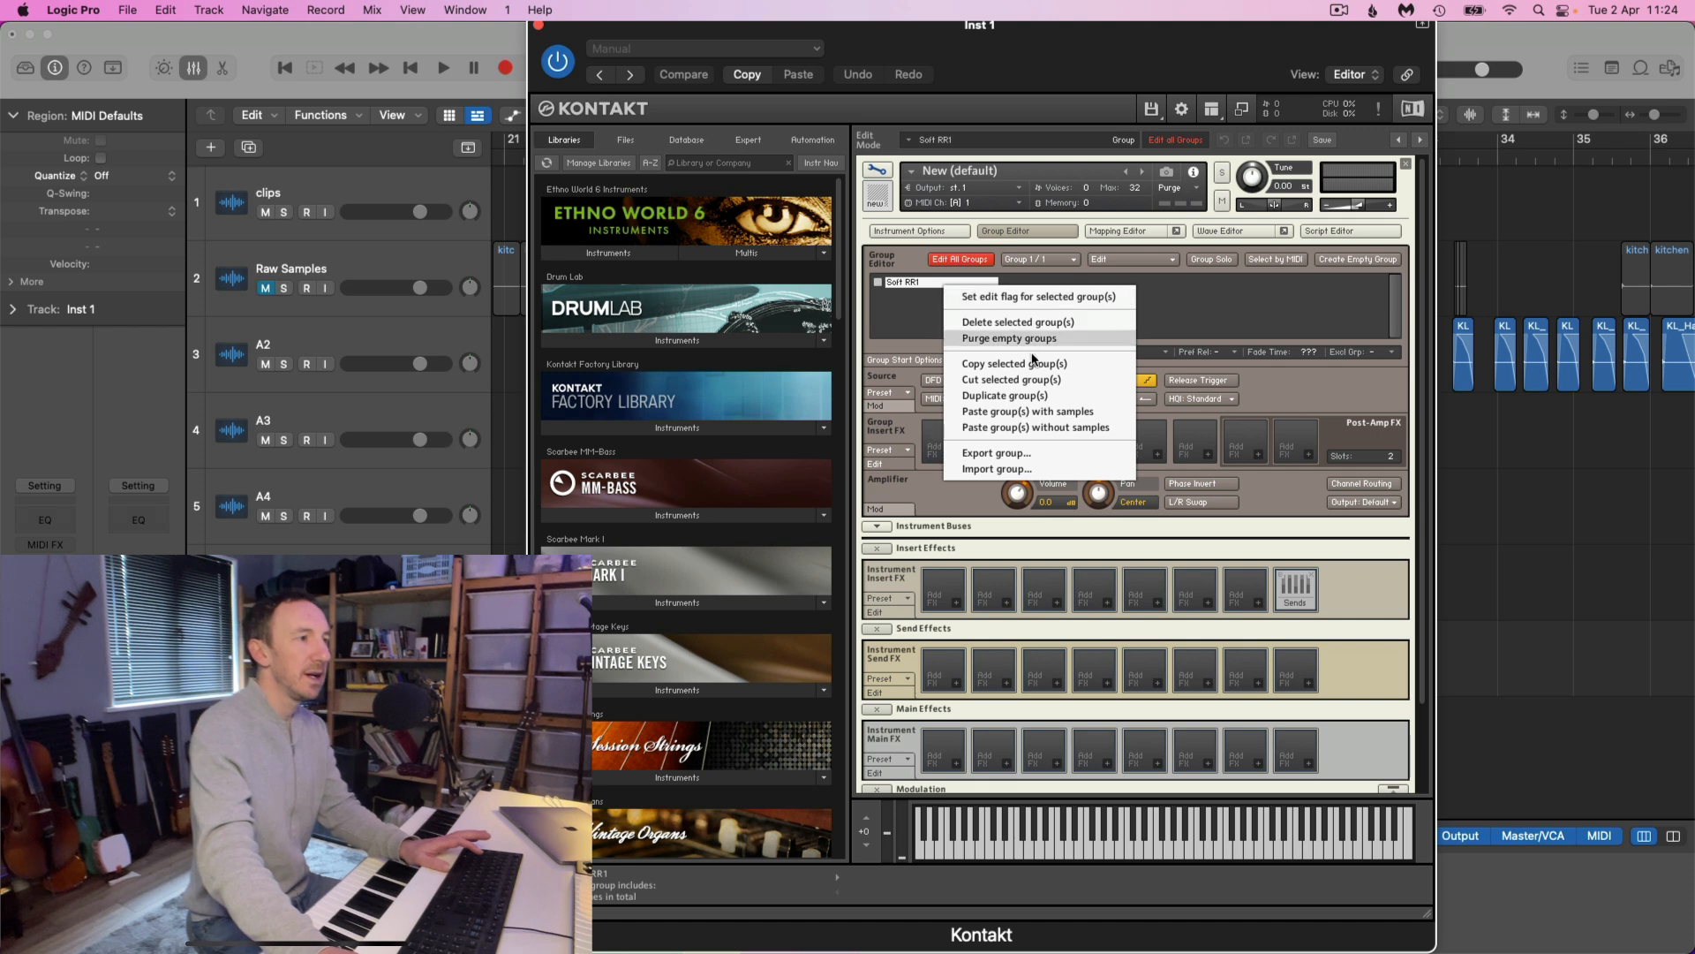
pyautogui.click(1022, 403)
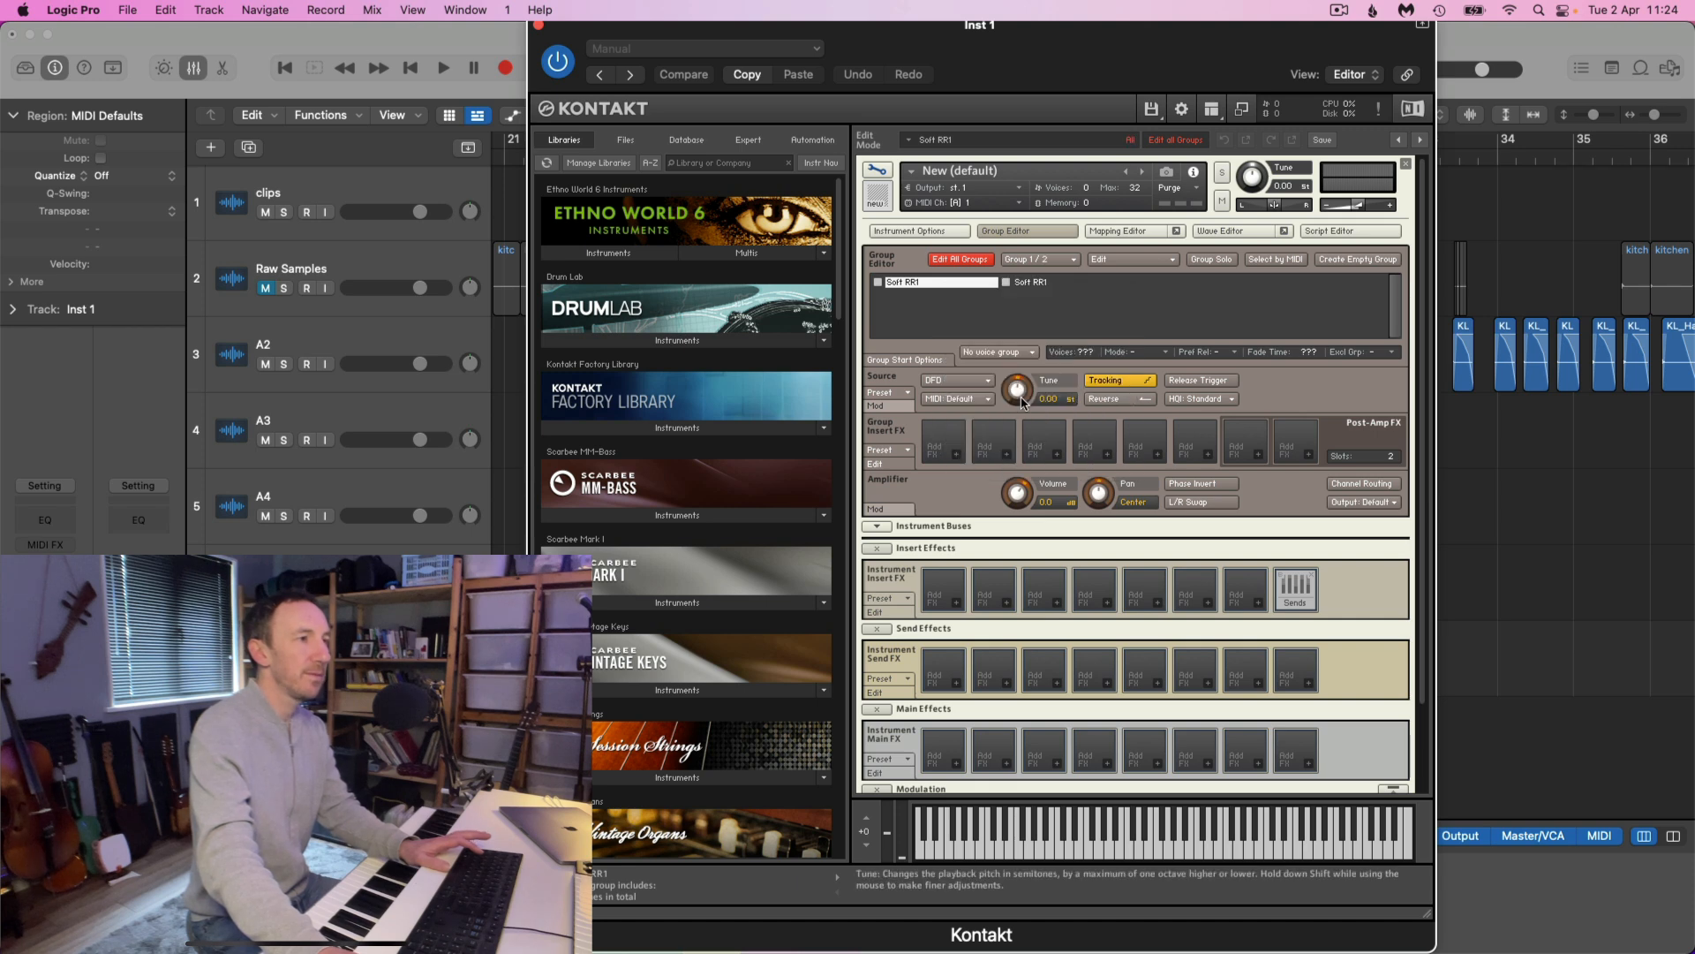
pyautogui.doubleClick(1042, 284)
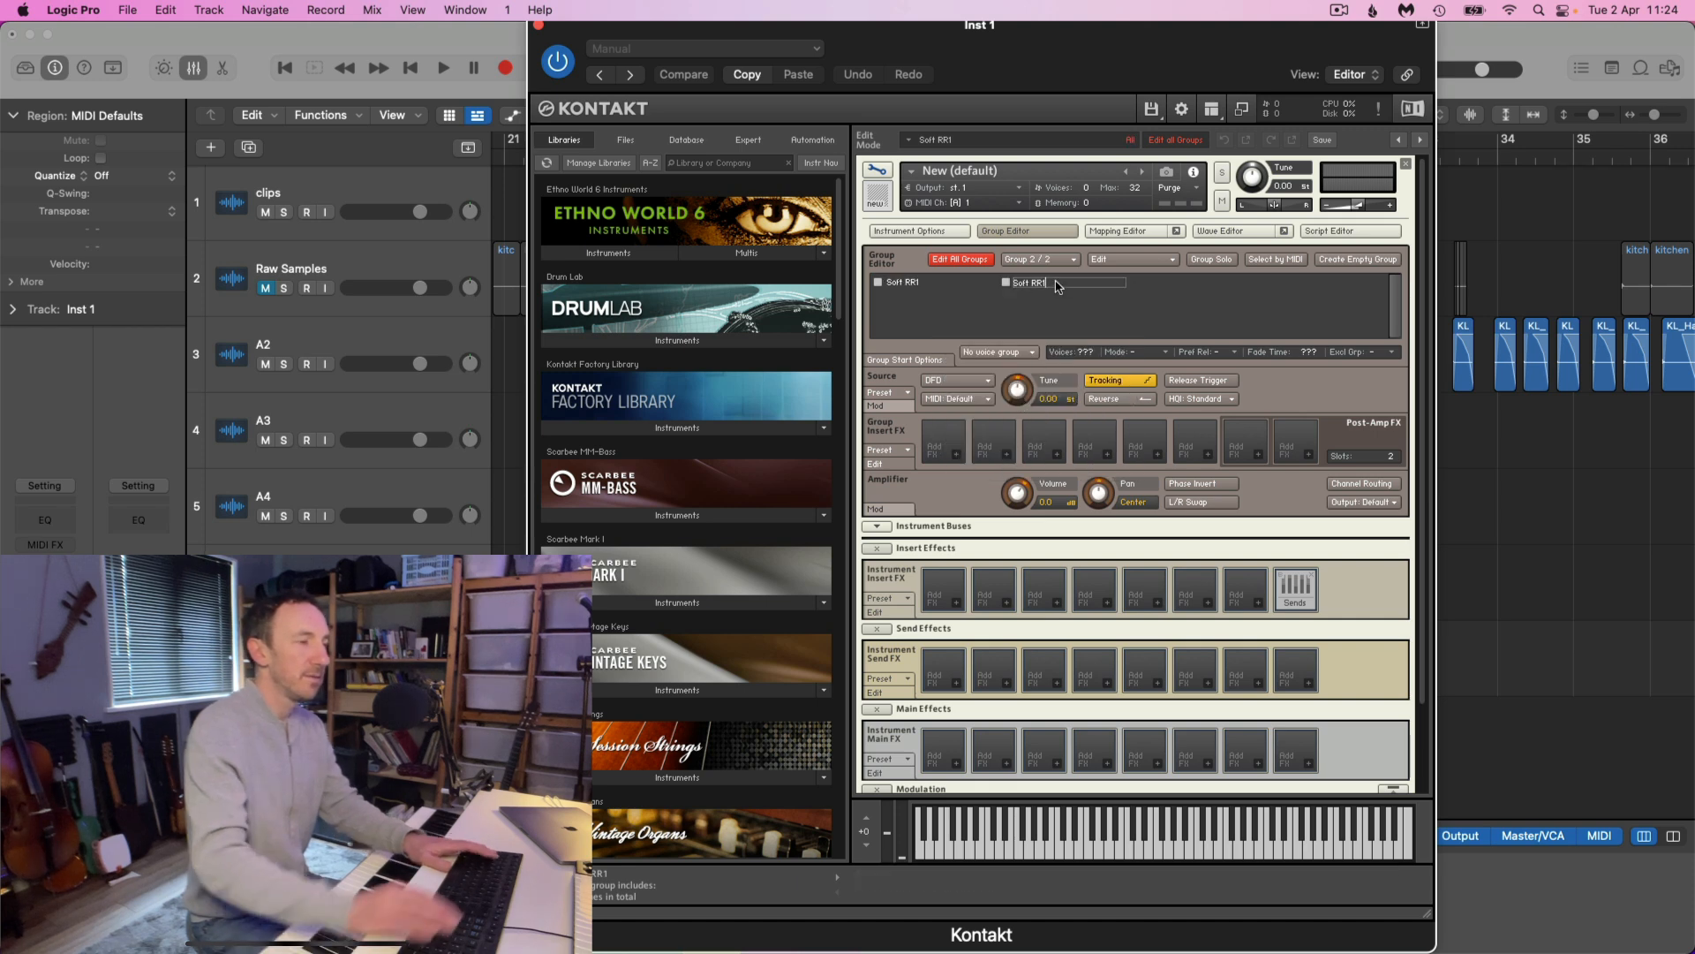
pyautogui.press('BackSpace')
pyautogui.write('2')
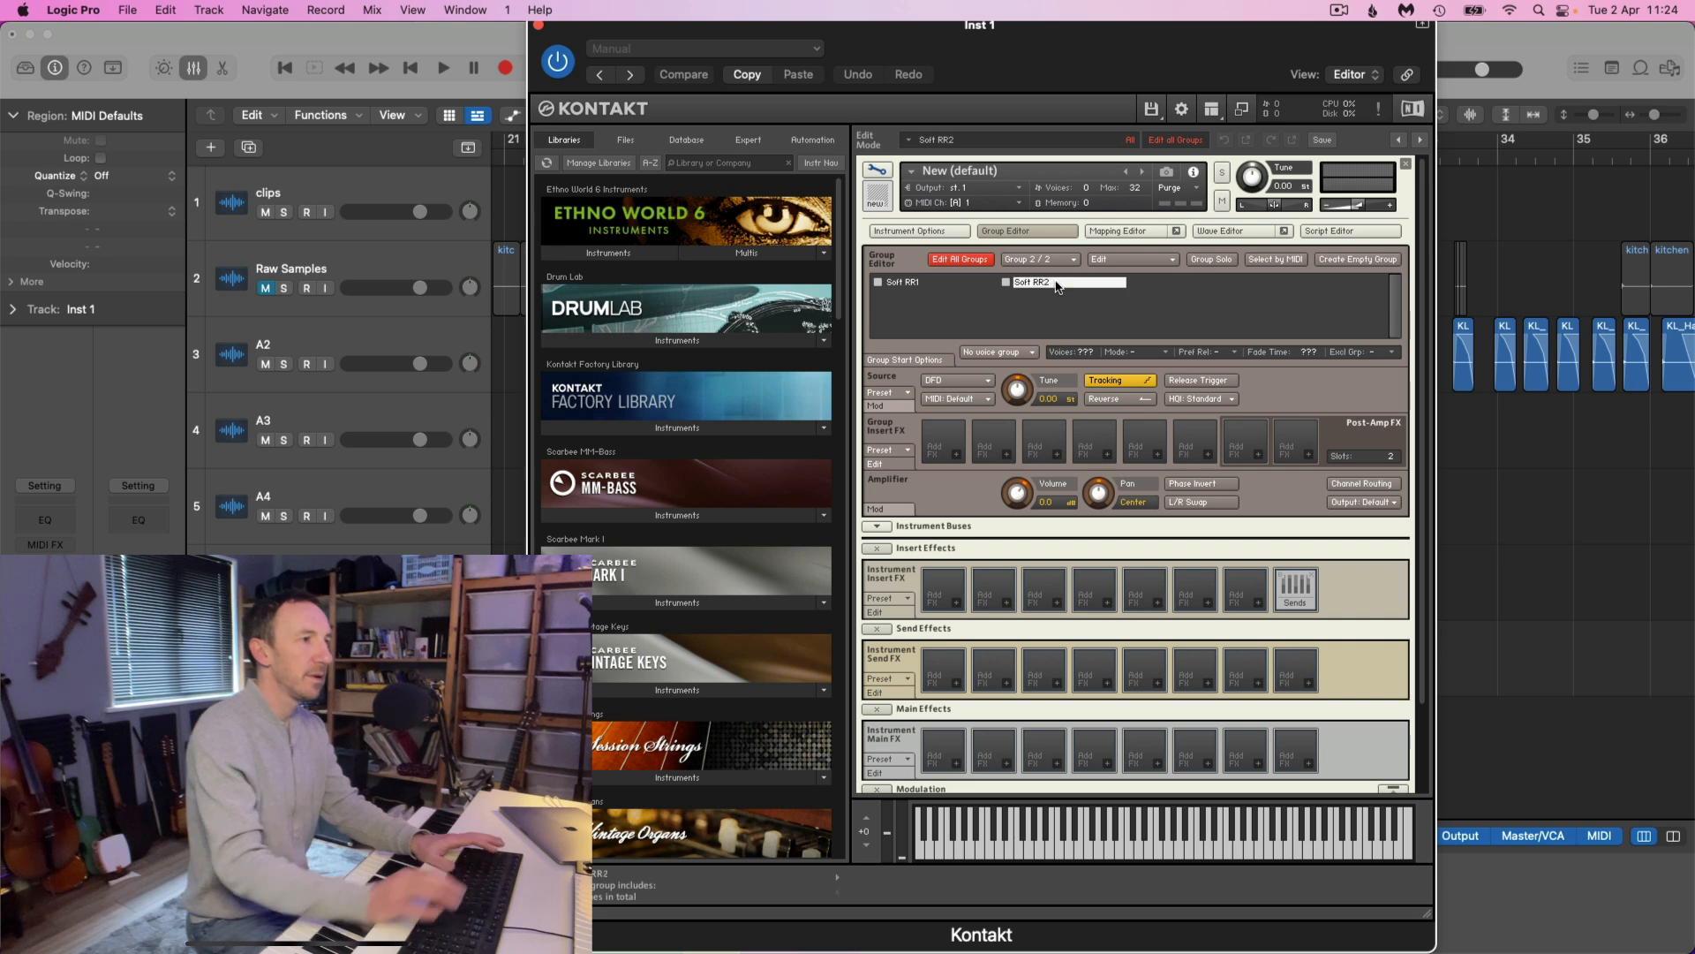
# Duplicate the Soft RR2 group five times to make seven groups in total
pyautogui.rightClick(1057, 285)
pyautogui.click(1104, 392)
pyautogui.rightClick(1168, 283)
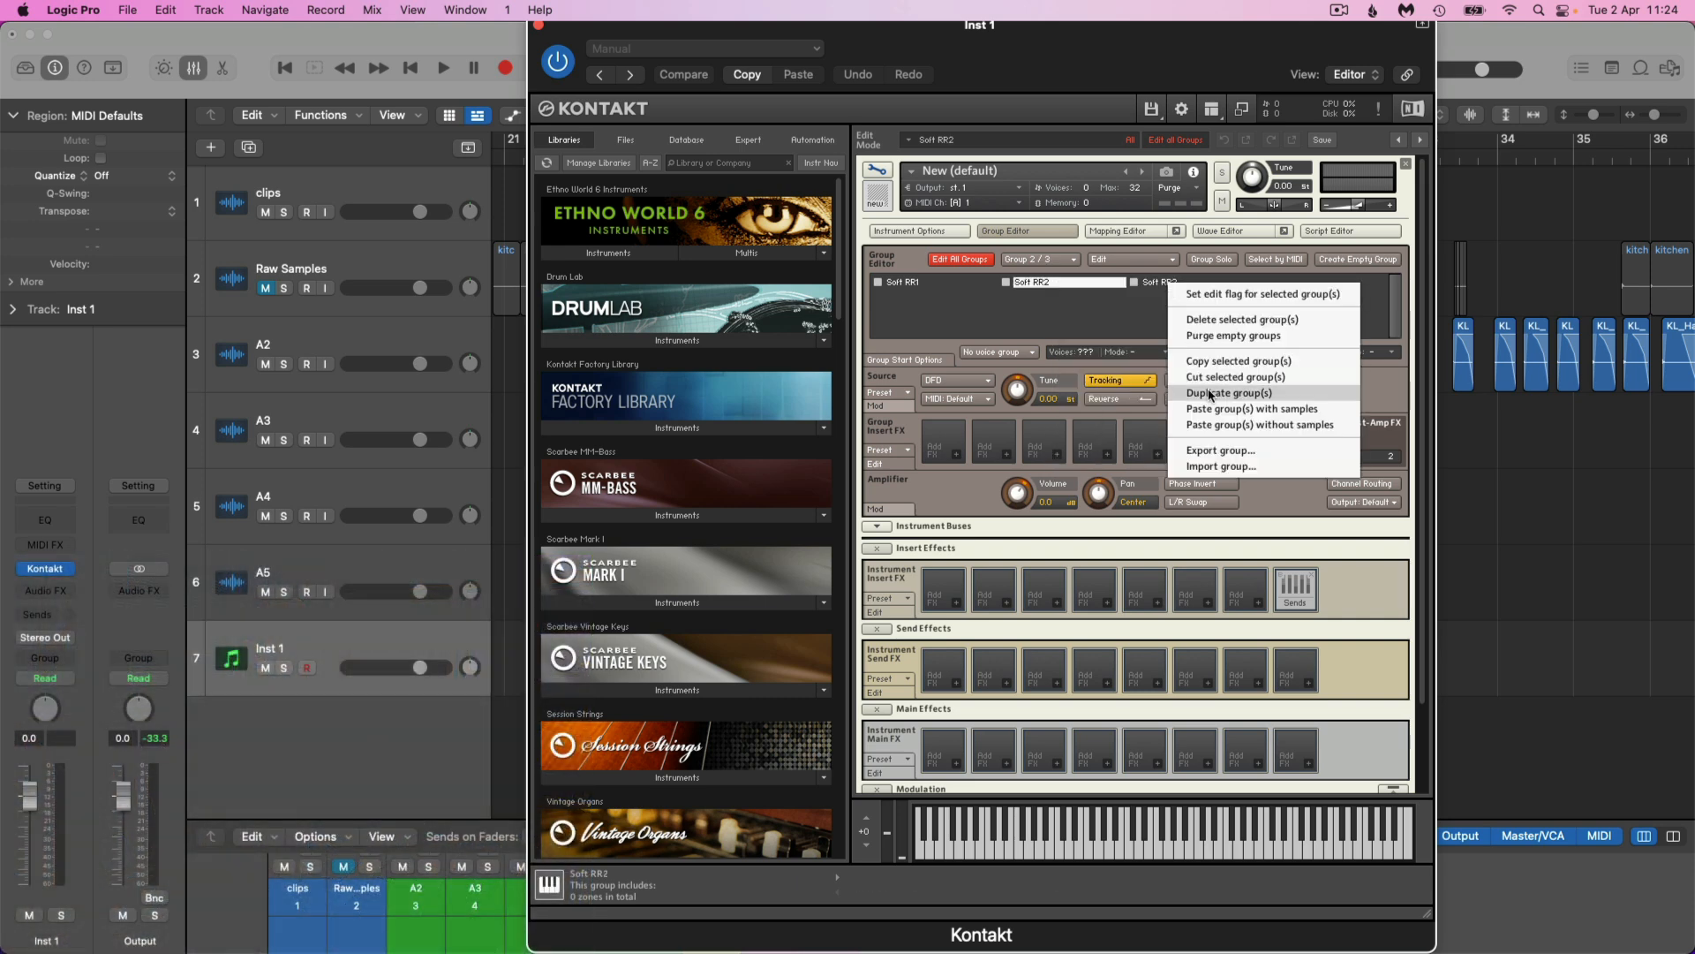
pyautogui.click(1219, 392)
pyautogui.rightClick(1240, 283)
pyautogui.click(1290, 393)
pyautogui.rightClick(909, 299)
pyautogui.click(958, 408)
pyautogui.rightClick(1033, 295)
pyautogui.click(1084, 405)
# Rename the five duplicated groups in order as Soft RR3, Soft RR4, Soft RR5, Soft RR6 and Soft RR7
pyautogui.doubleClick(1181, 285)
pyautogui.write('3')
pyautogui.doubleClick(1313, 286)
pyautogui.write('4')
pyautogui.doubleClick(943, 299)
pyautogui.write('5')
pyautogui.doubleClick(1070, 299)
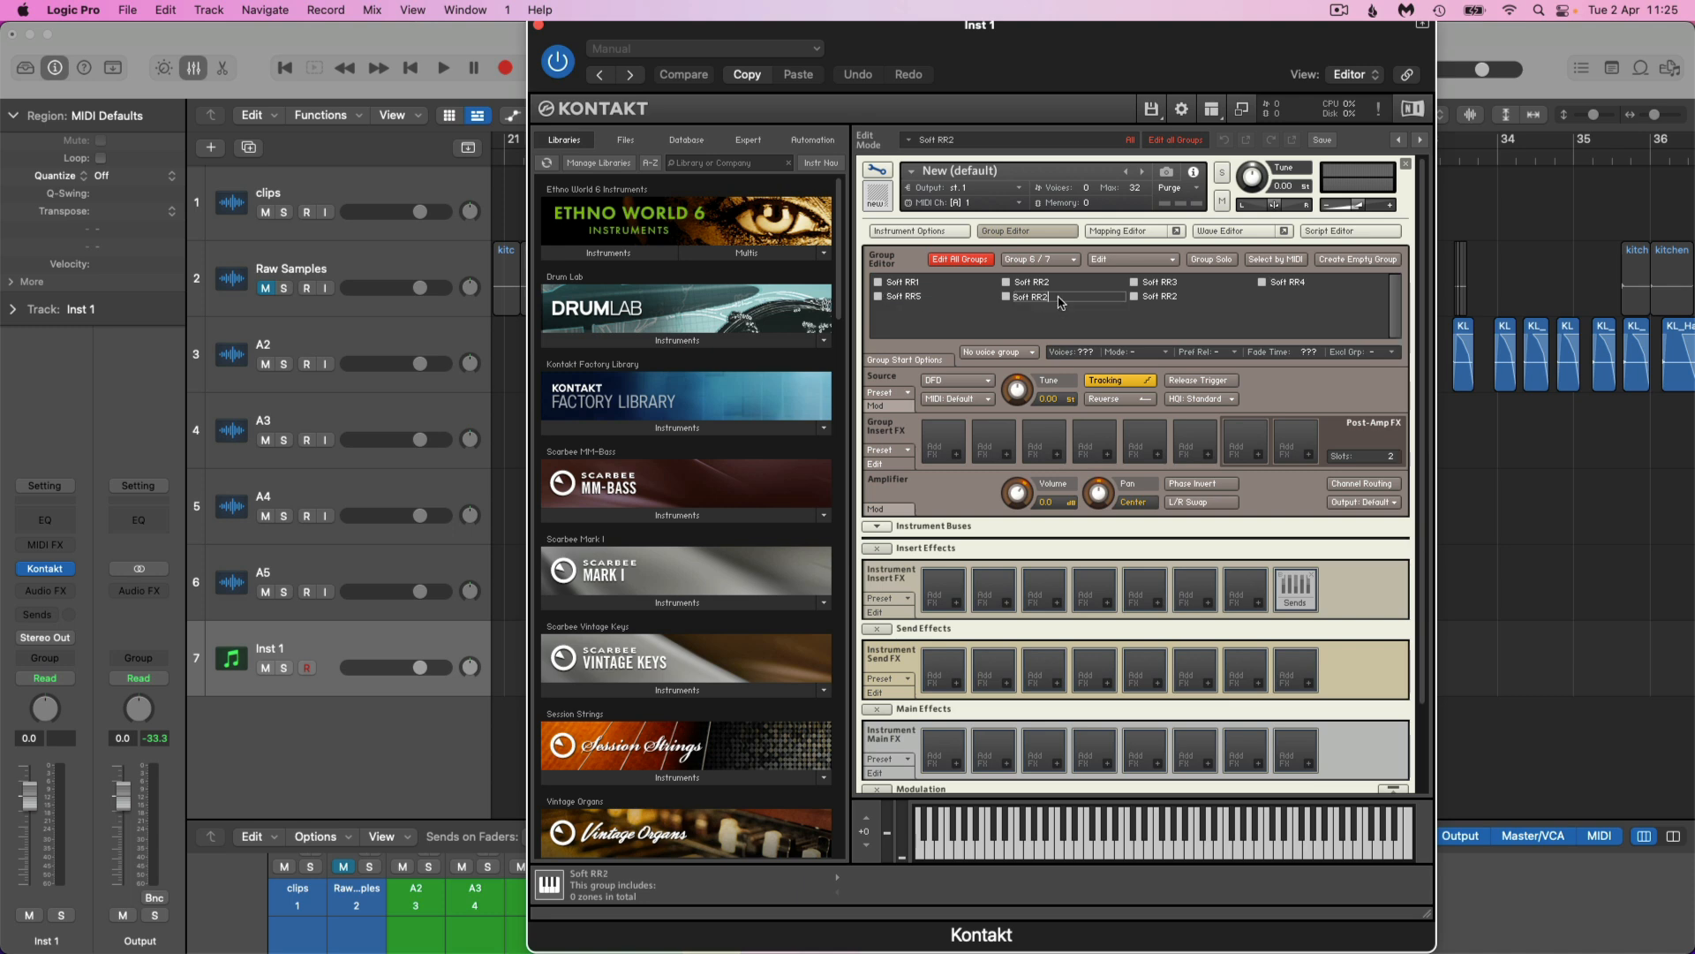
pyautogui.write('6')
pyautogui.doubleClick(1189, 300)
pyautogui.write('7')
# Turn off Edit All Groups with the Soft RR1 group selected, and show the Mapping Editor
pyautogui.click(927, 285)
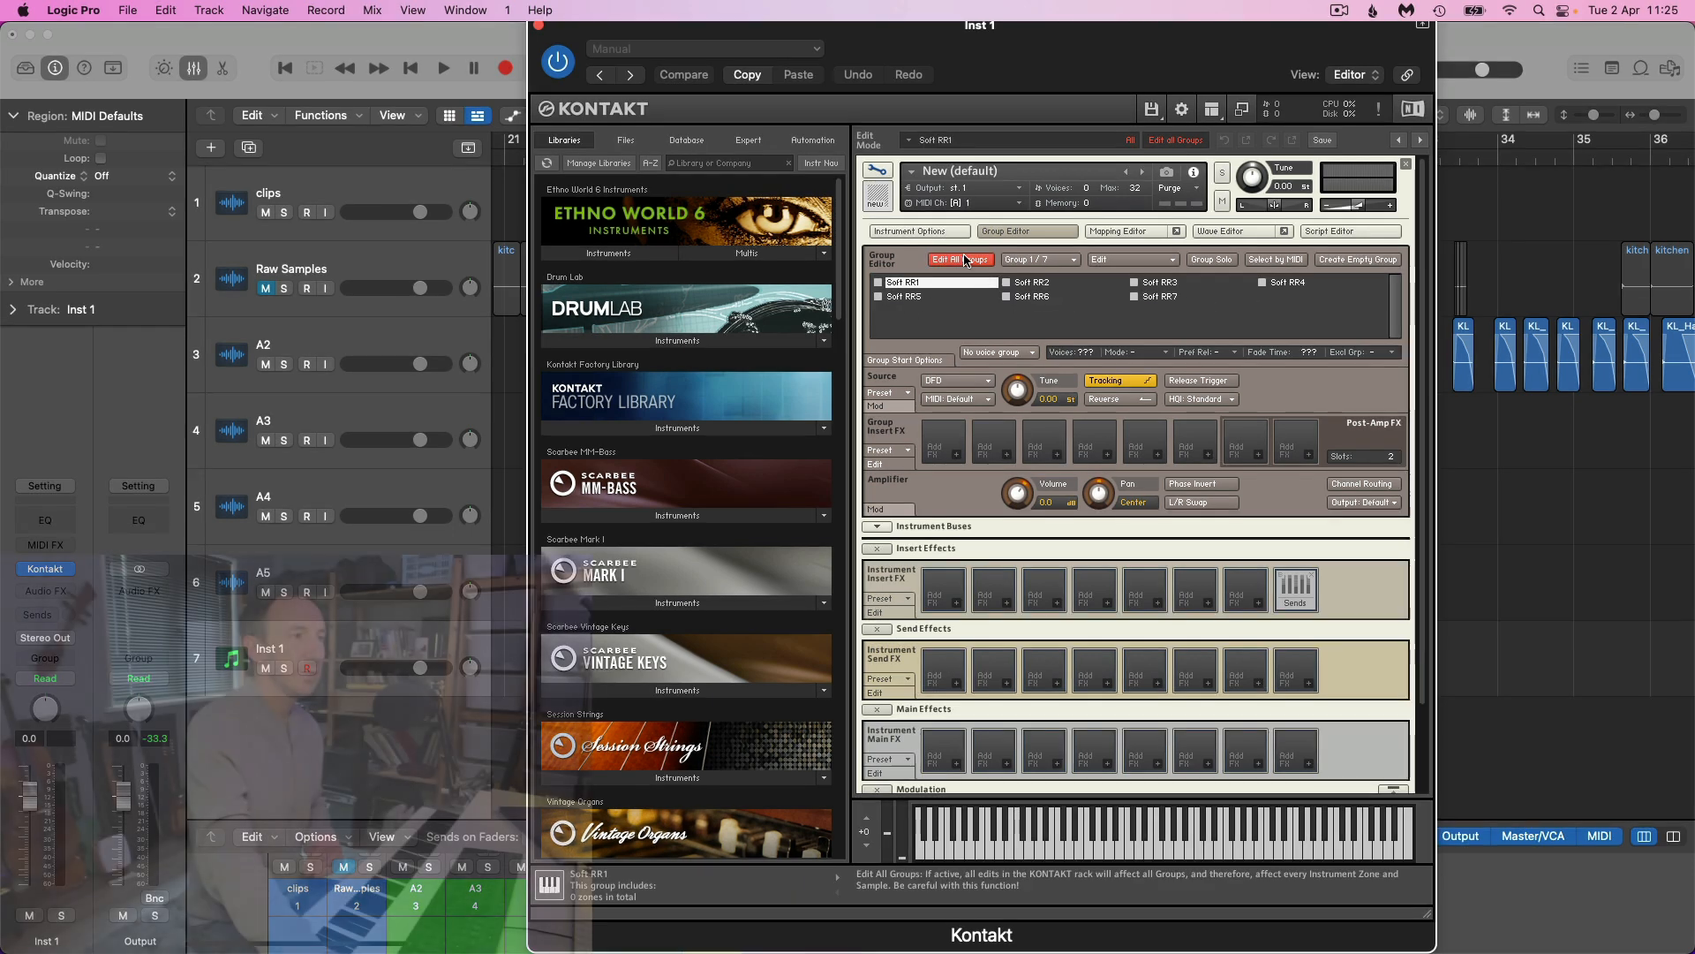
pyautogui.click(982, 261)
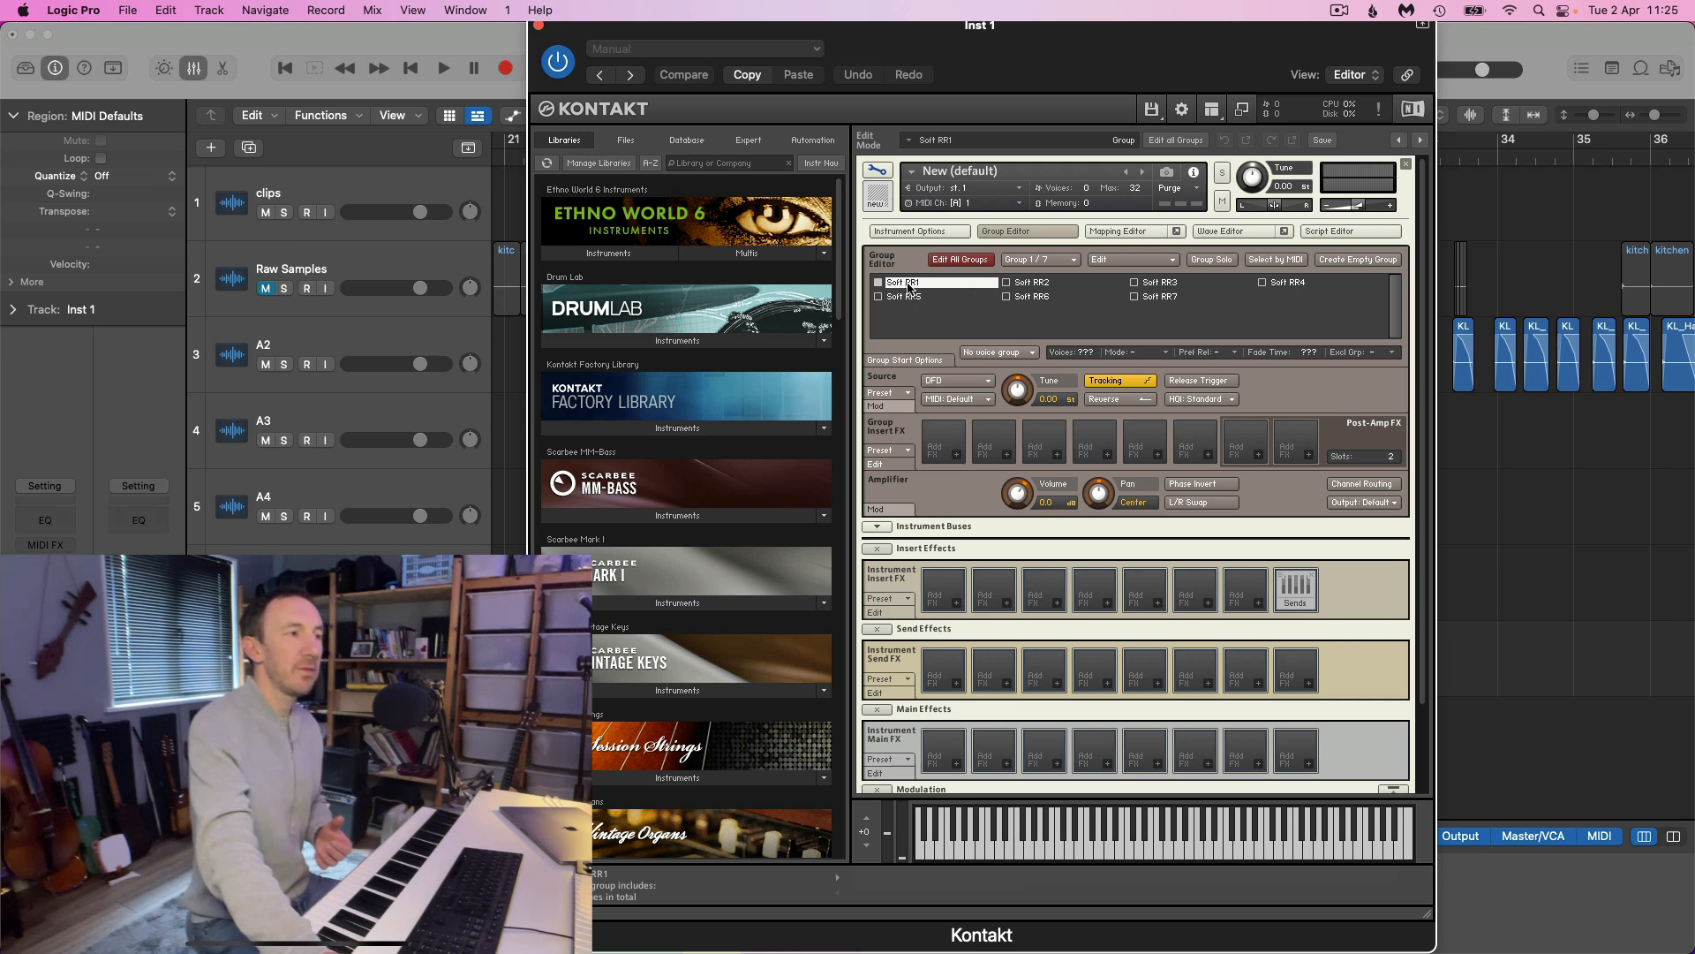
pyautogui.click(1115, 231)
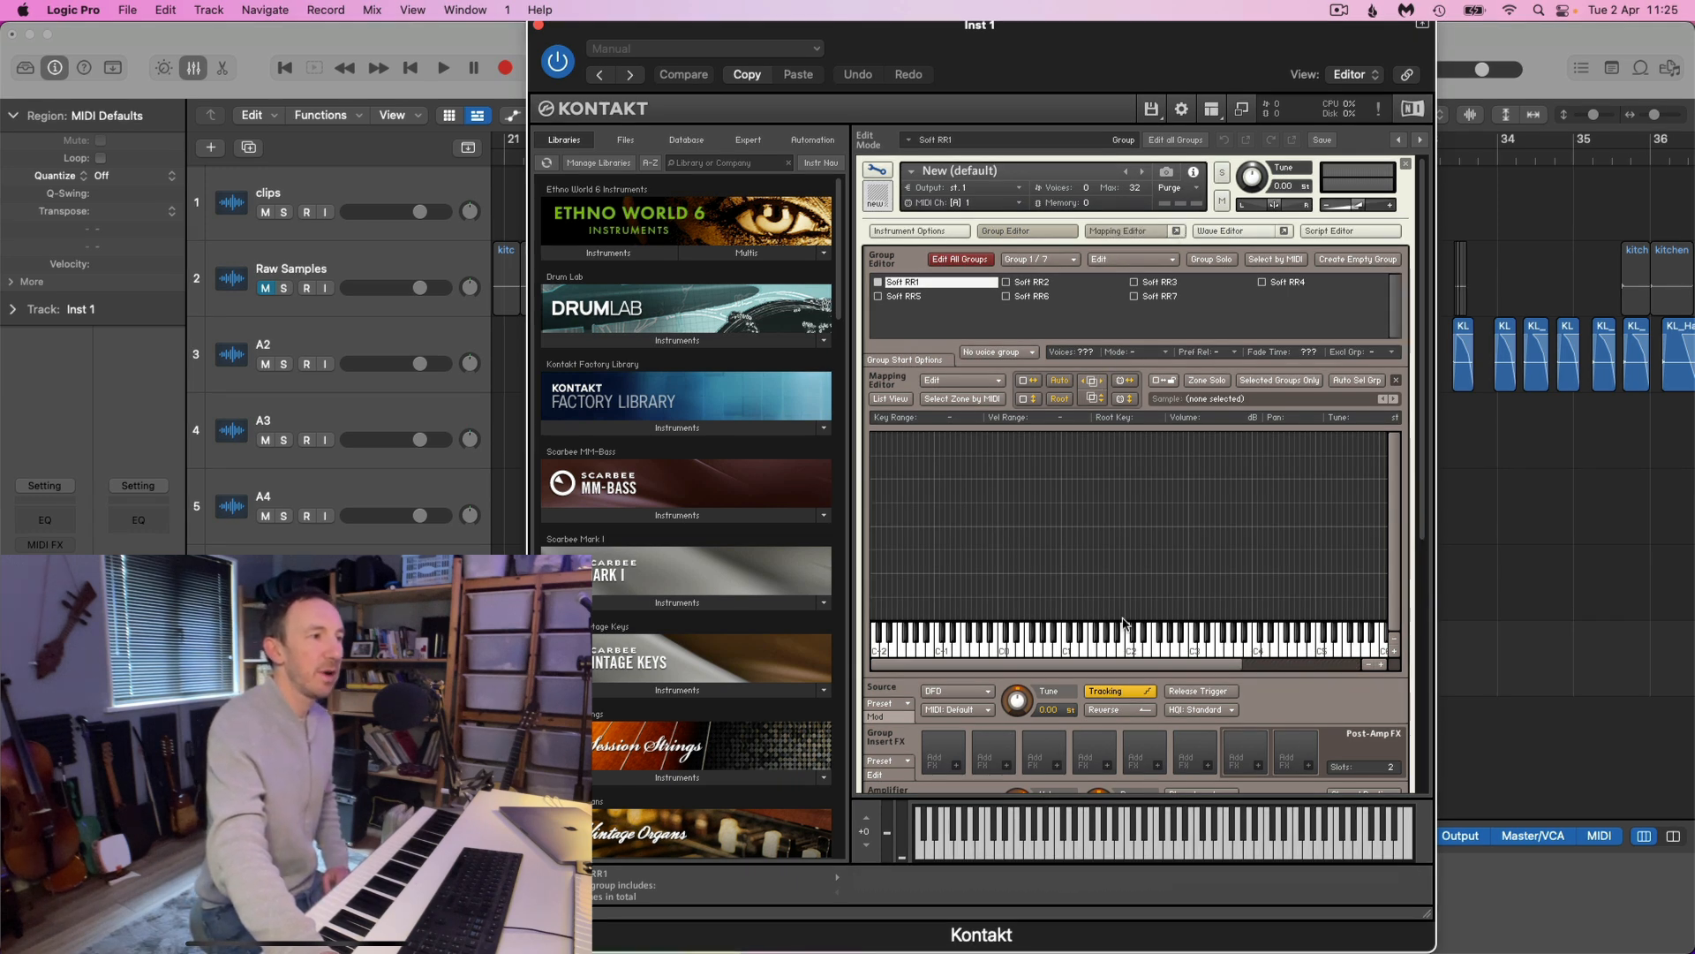
# Examine the Wave Editor and the Script Editor with its code area
pyautogui.click(1239, 230)
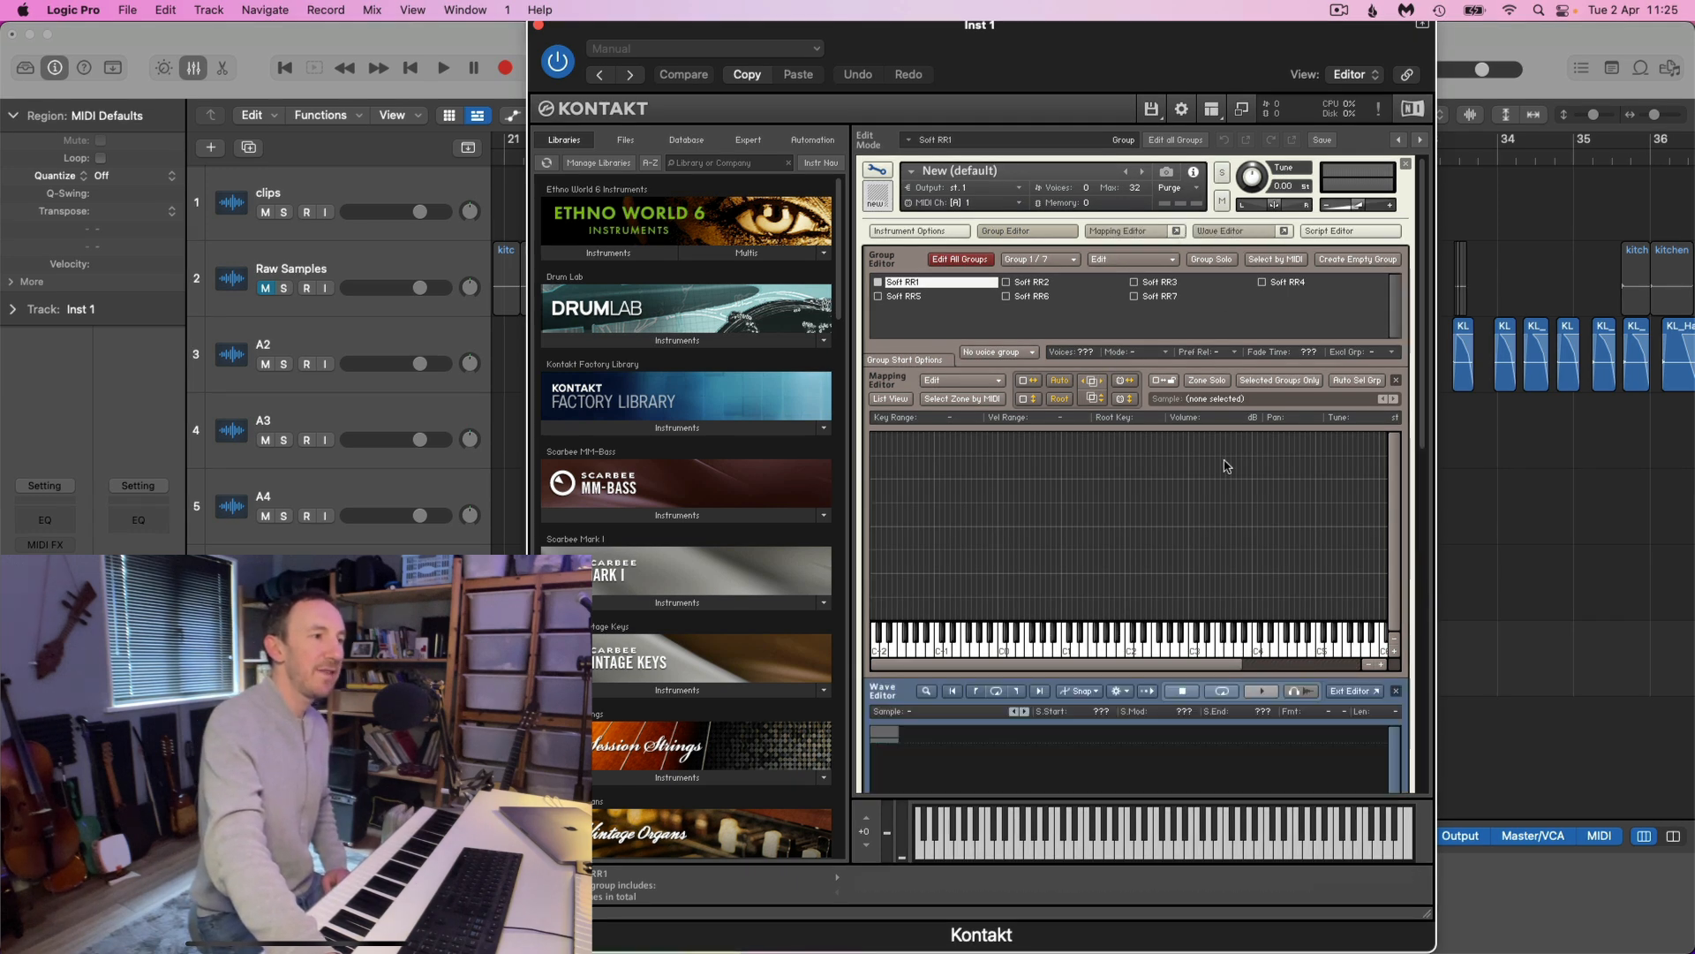
pyautogui.scroll(-3, 1220, 534)
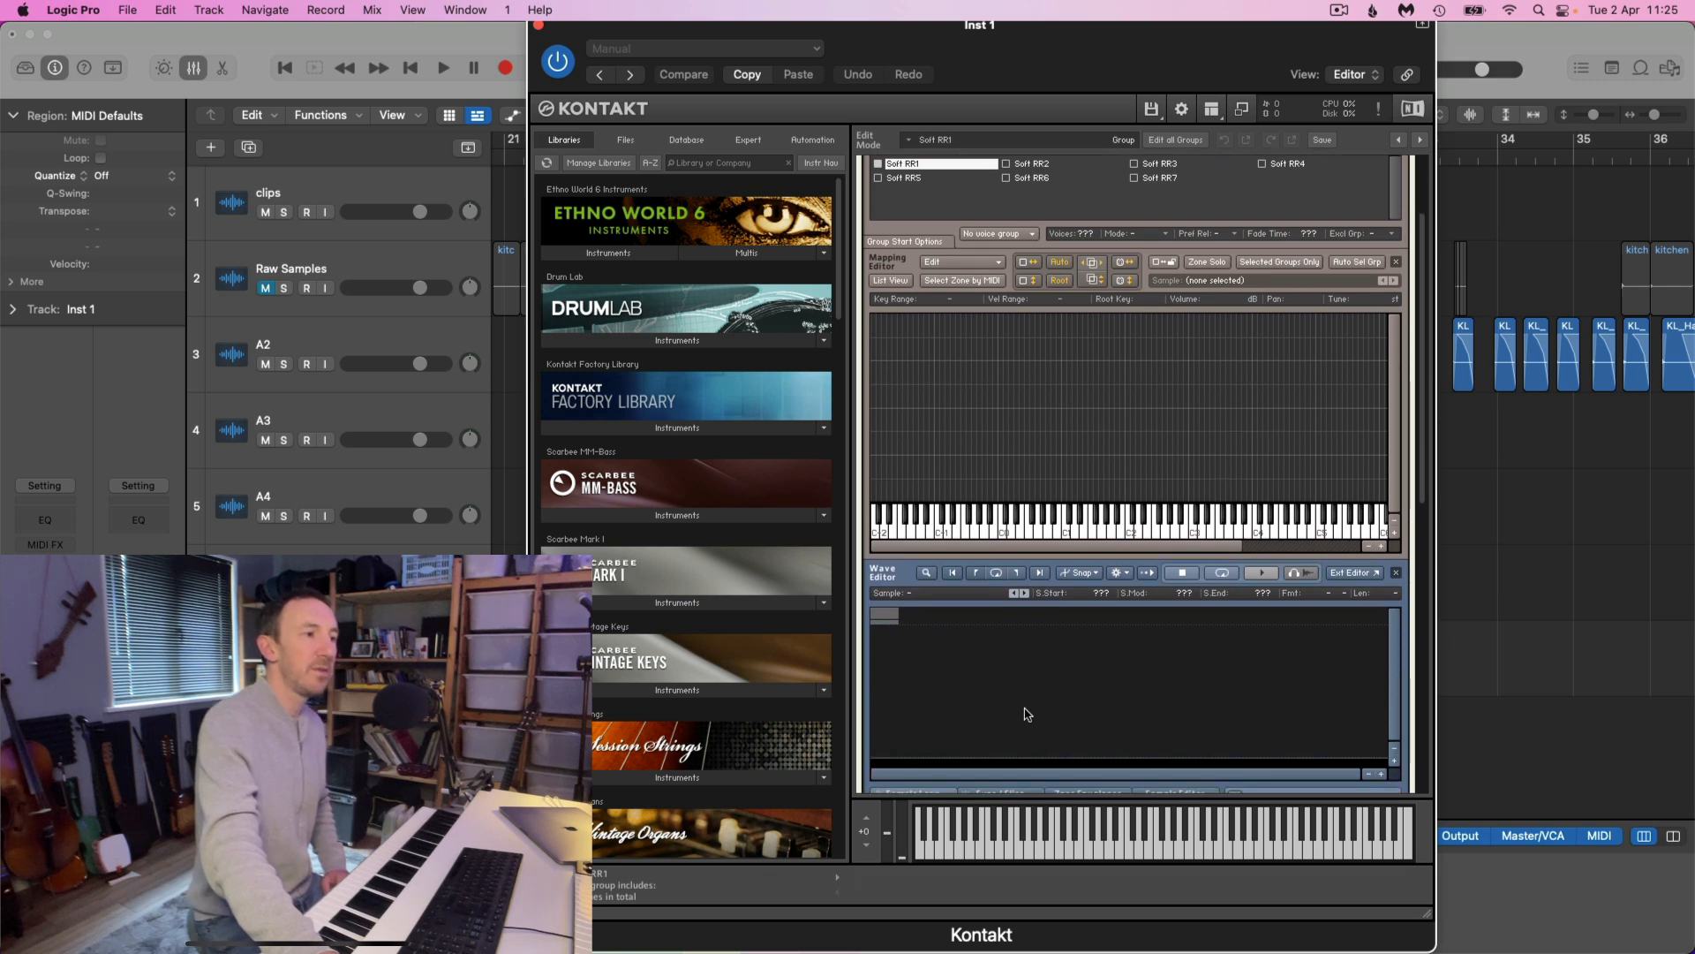
pyautogui.scroll(3, 1184, 530)
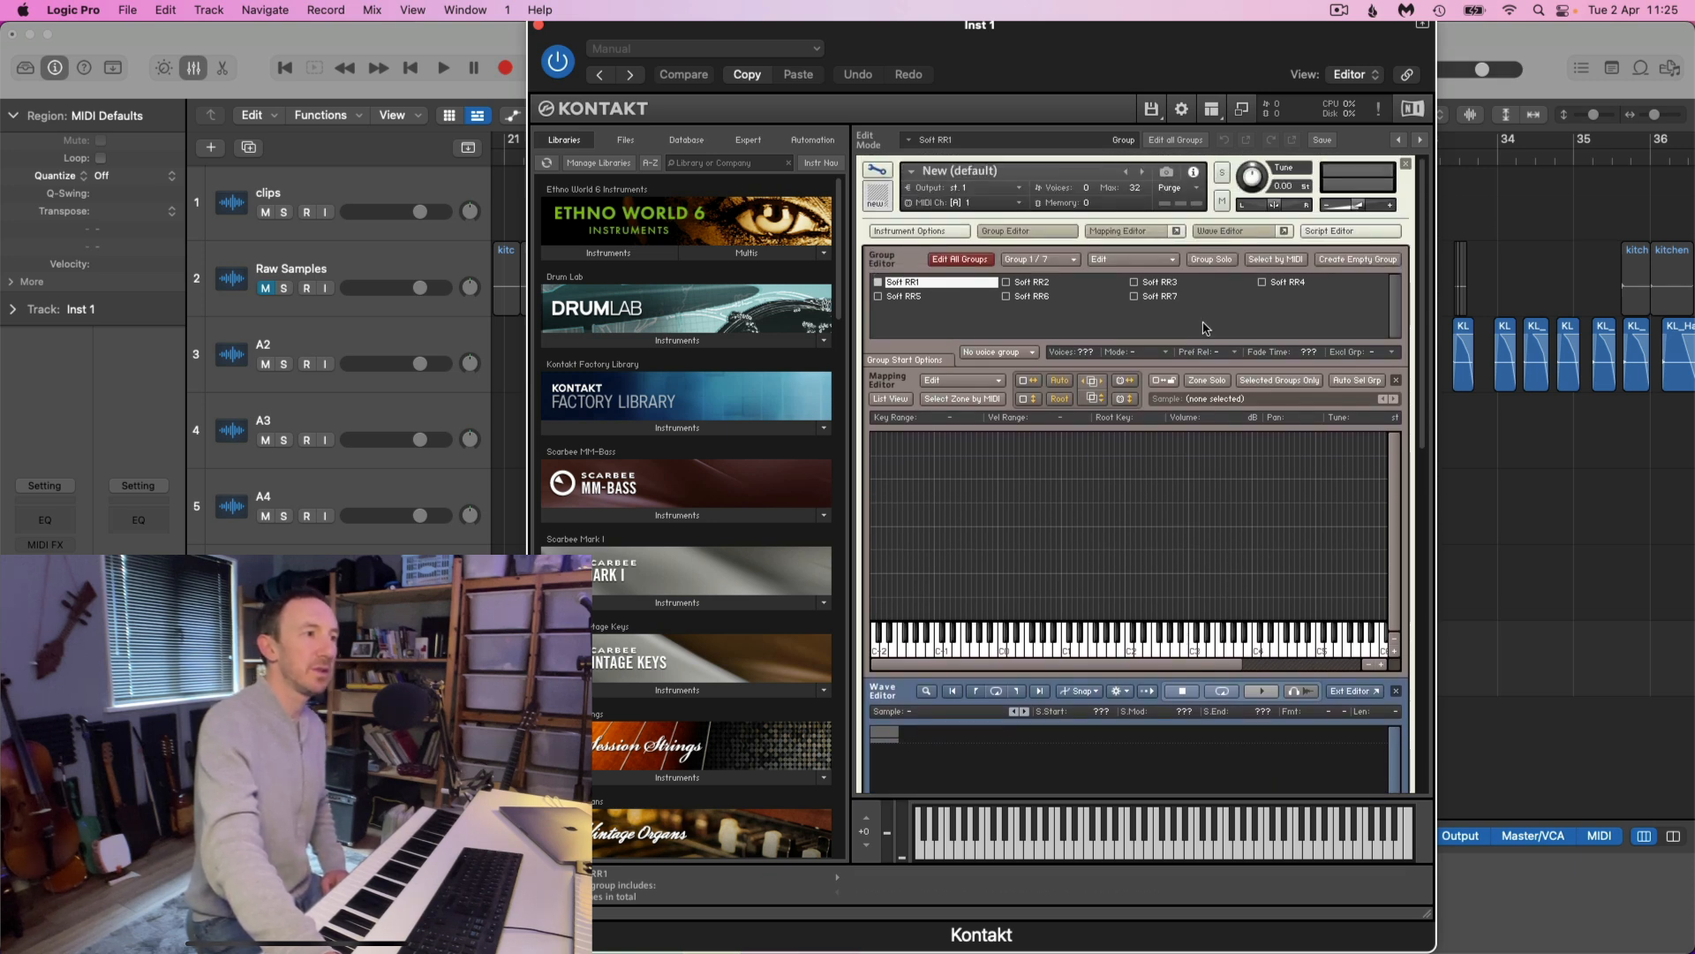
pyautogui.click(1236, 231)
pyautogui.click(1351, 232)
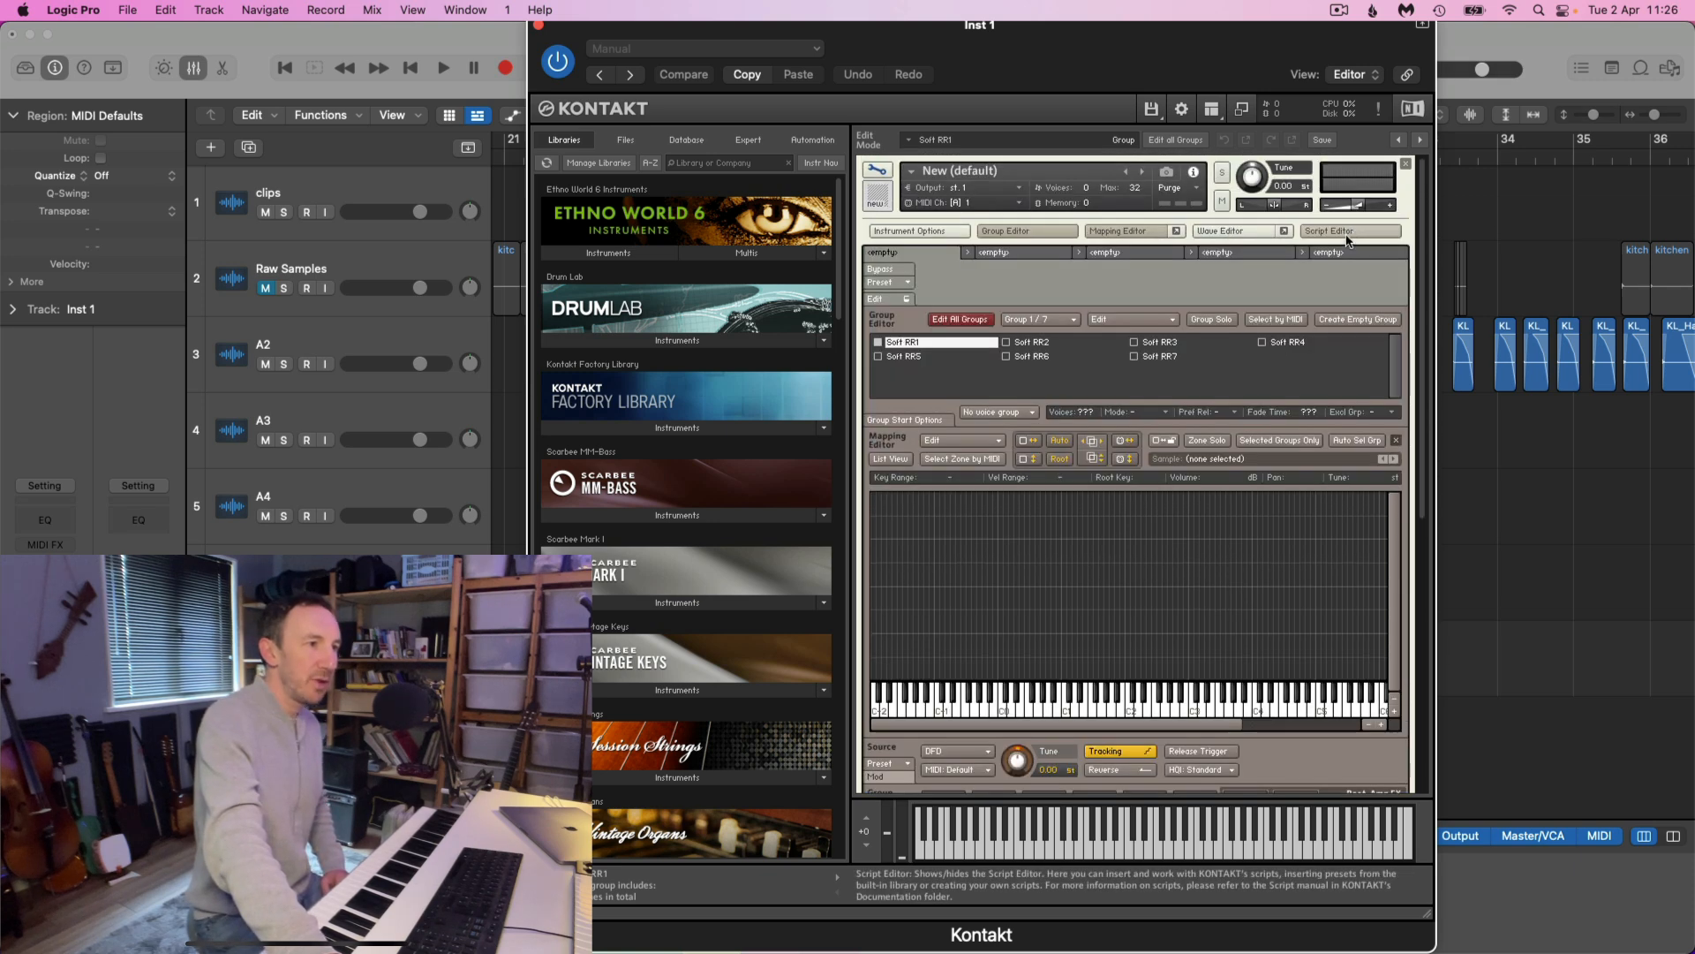
pyautogui.click(907, 300)
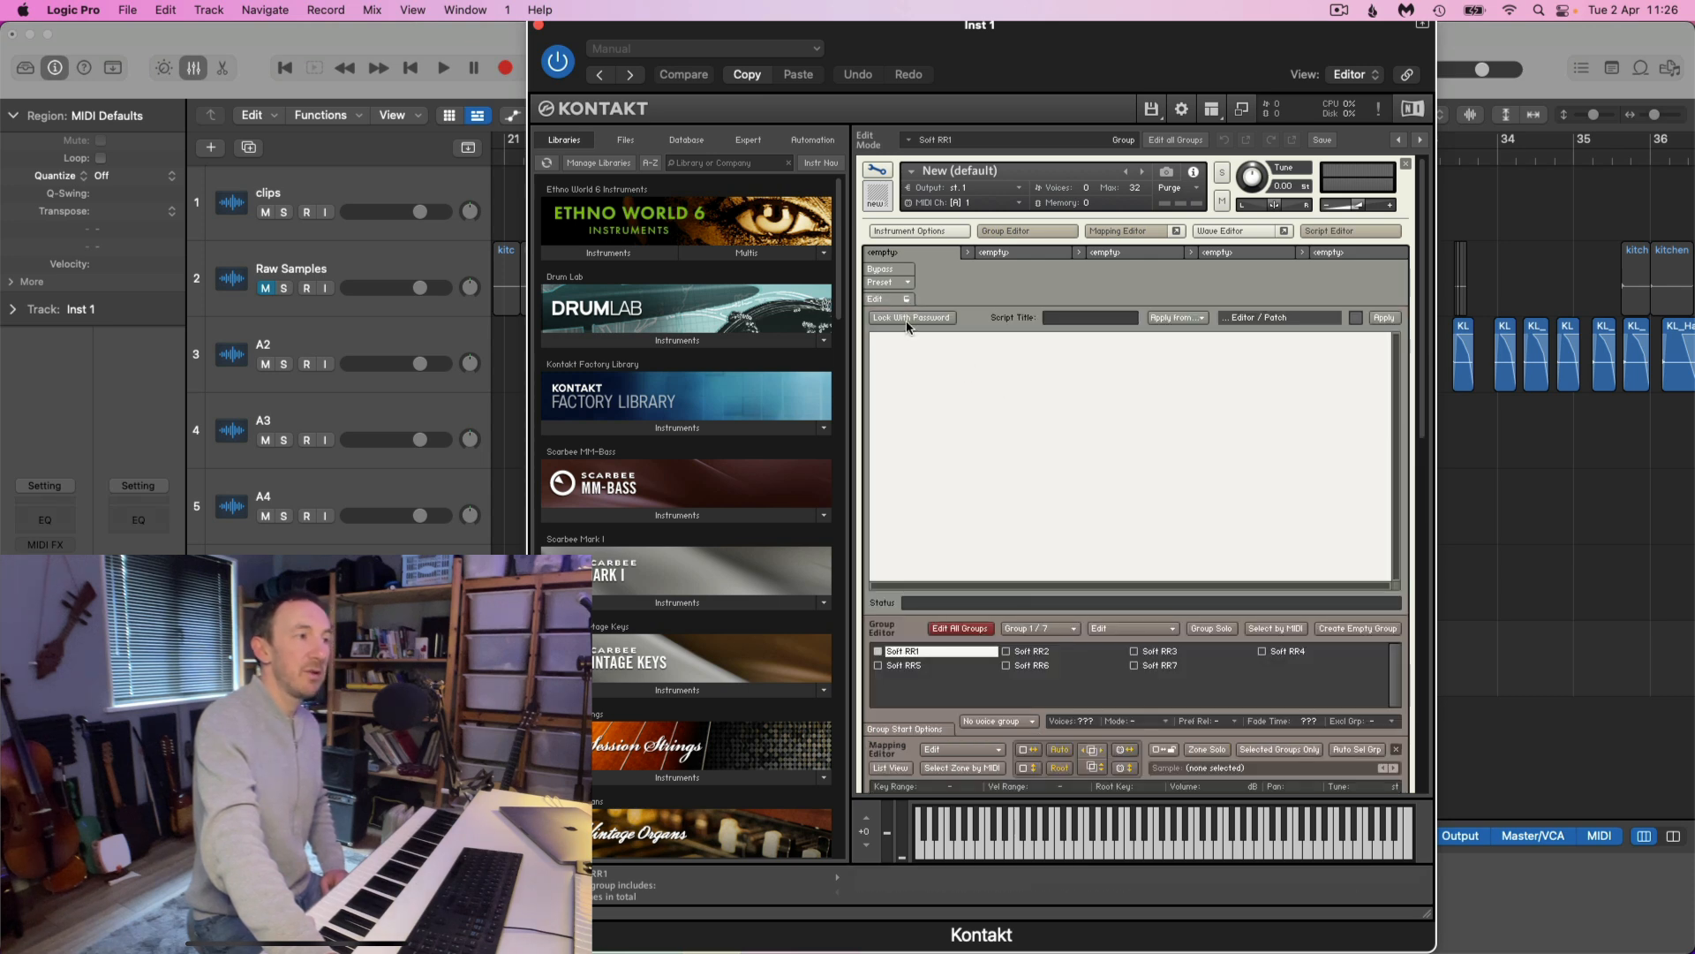
pyautogui.click(906, 299)
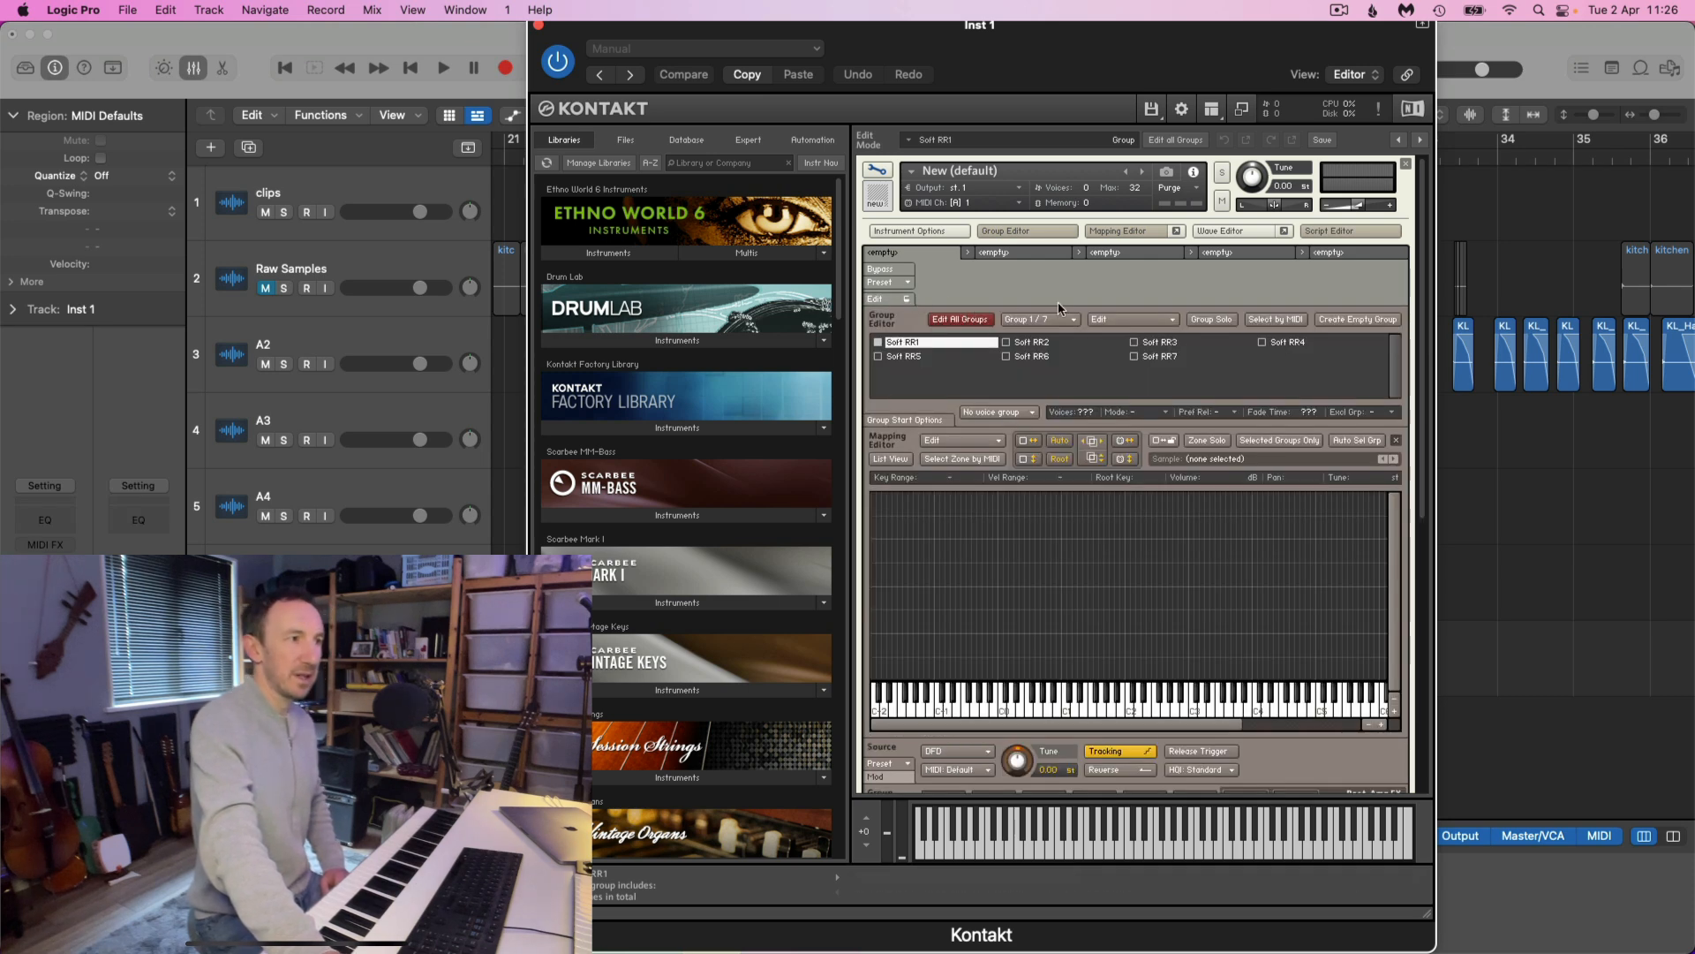
# Hide the Group Editor and enlarge the keyboard range shown in the Mapping Editor
pyautogui.click(1024, 233)
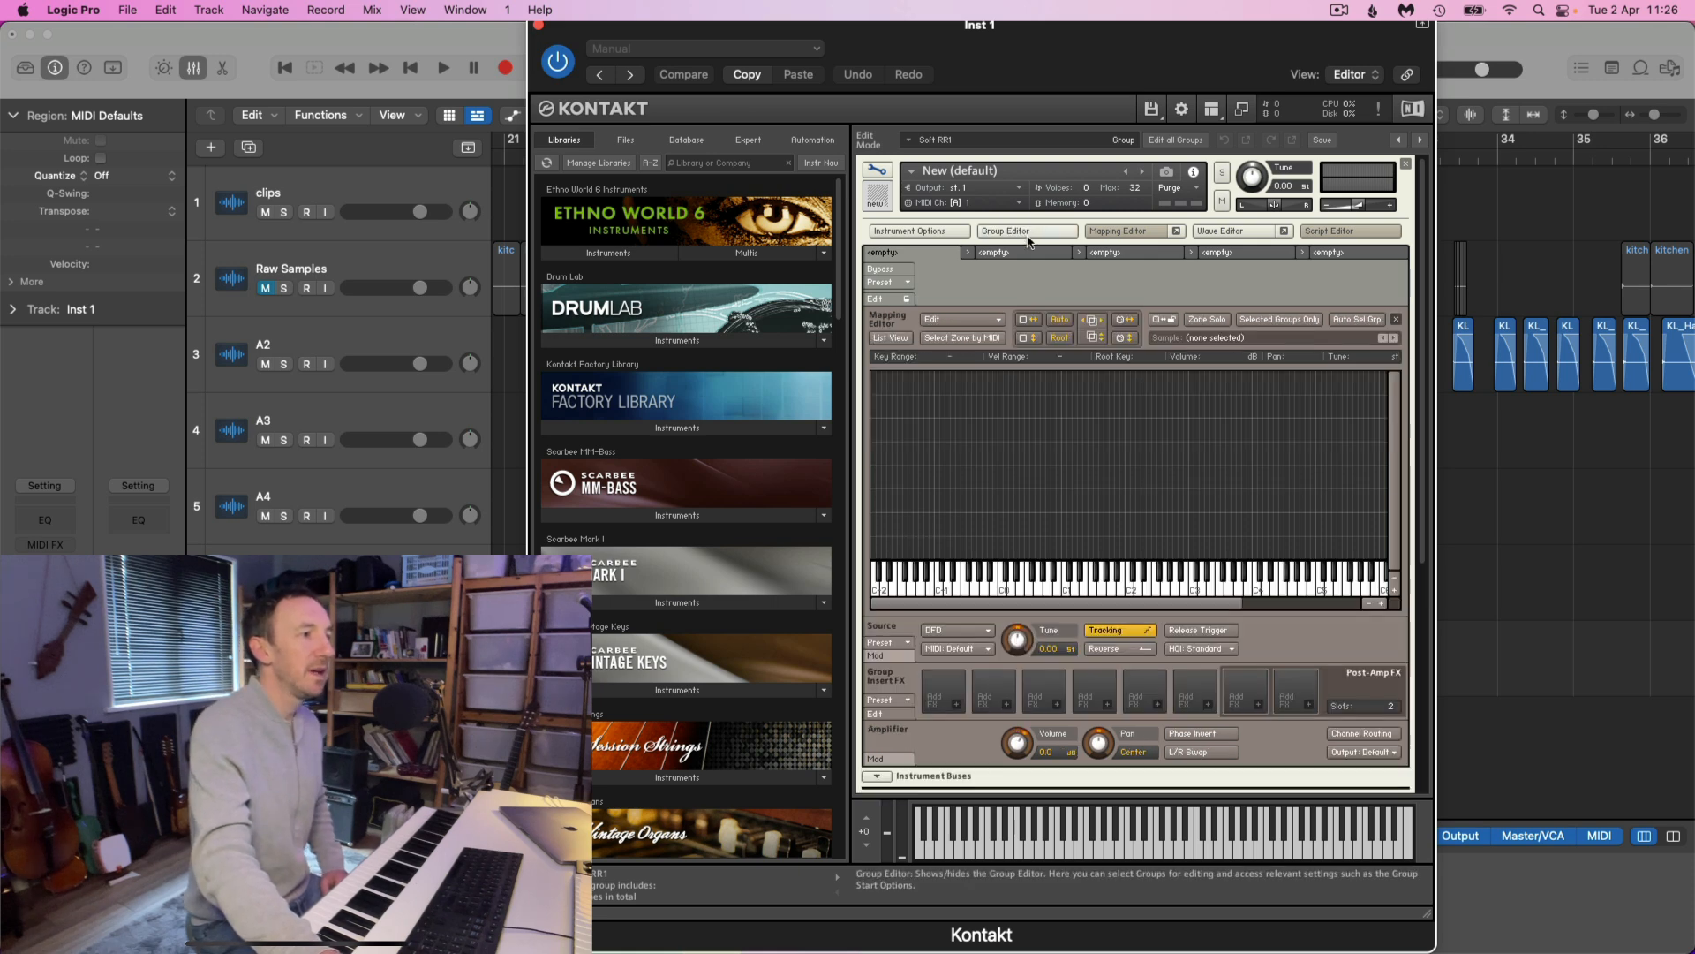
pyautogui.click(1383, 605)
pyautogui.moveTo(1030, 606); pyautogui.dragTo(1065, 606)
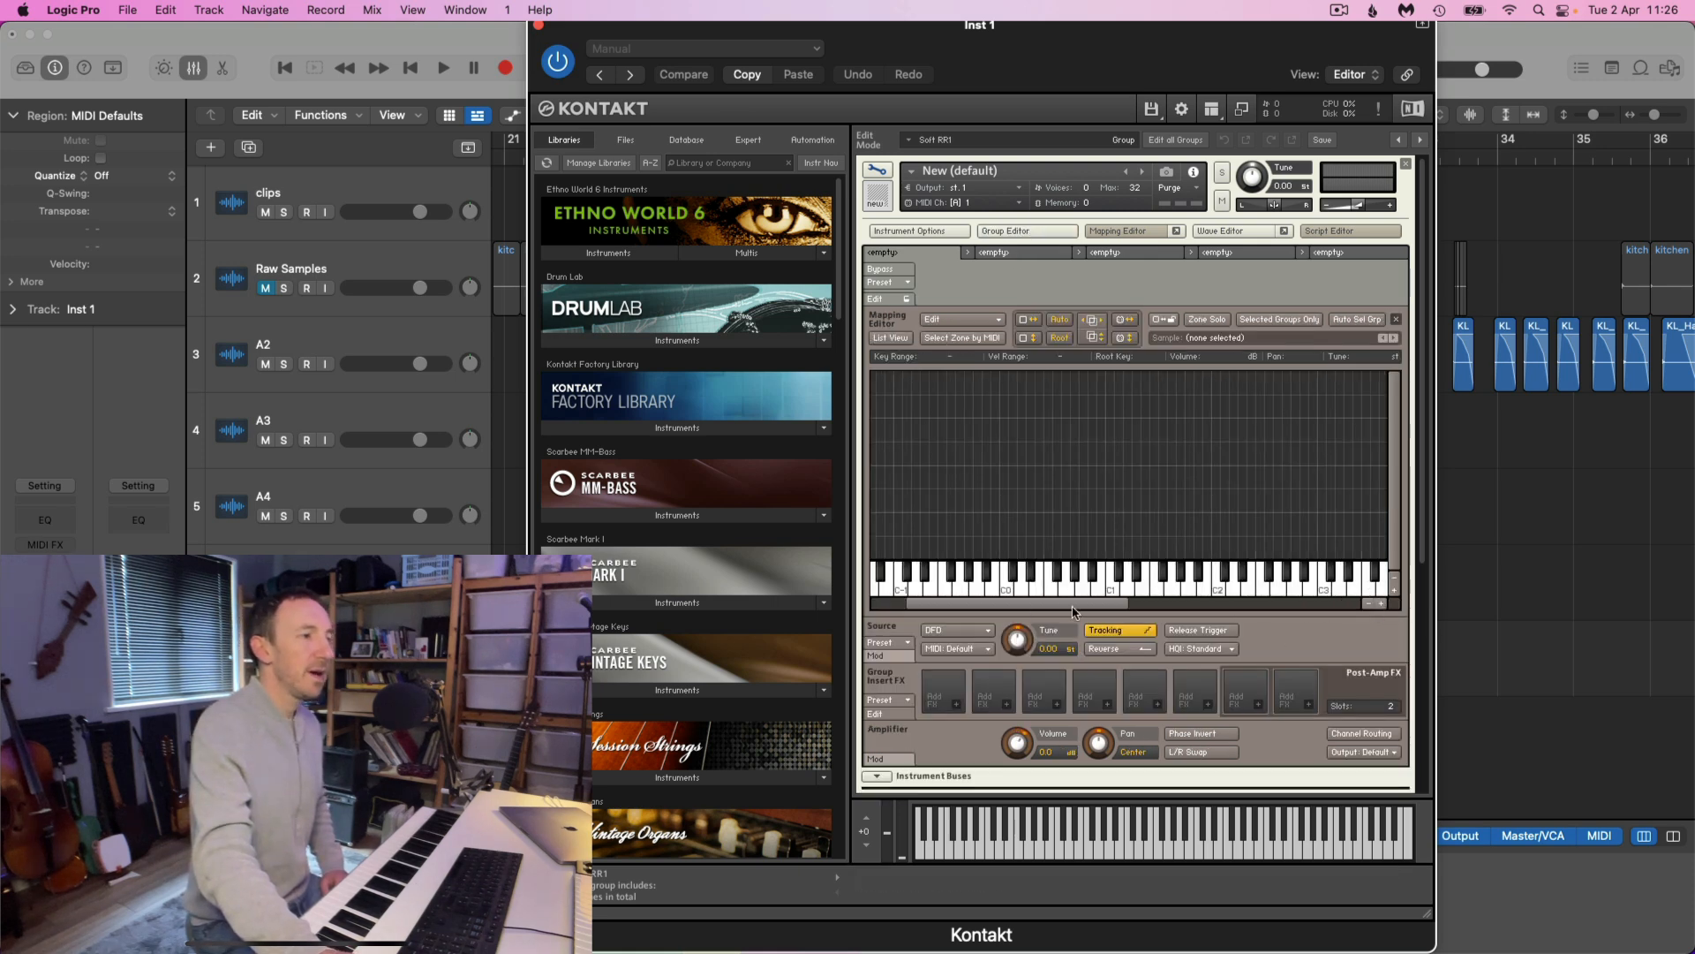
# Switch to Finder, open the NR folder inside Bounces and place its window beside the Kontakt Mapping Editor
pyautogui.moveTo(547, 951)
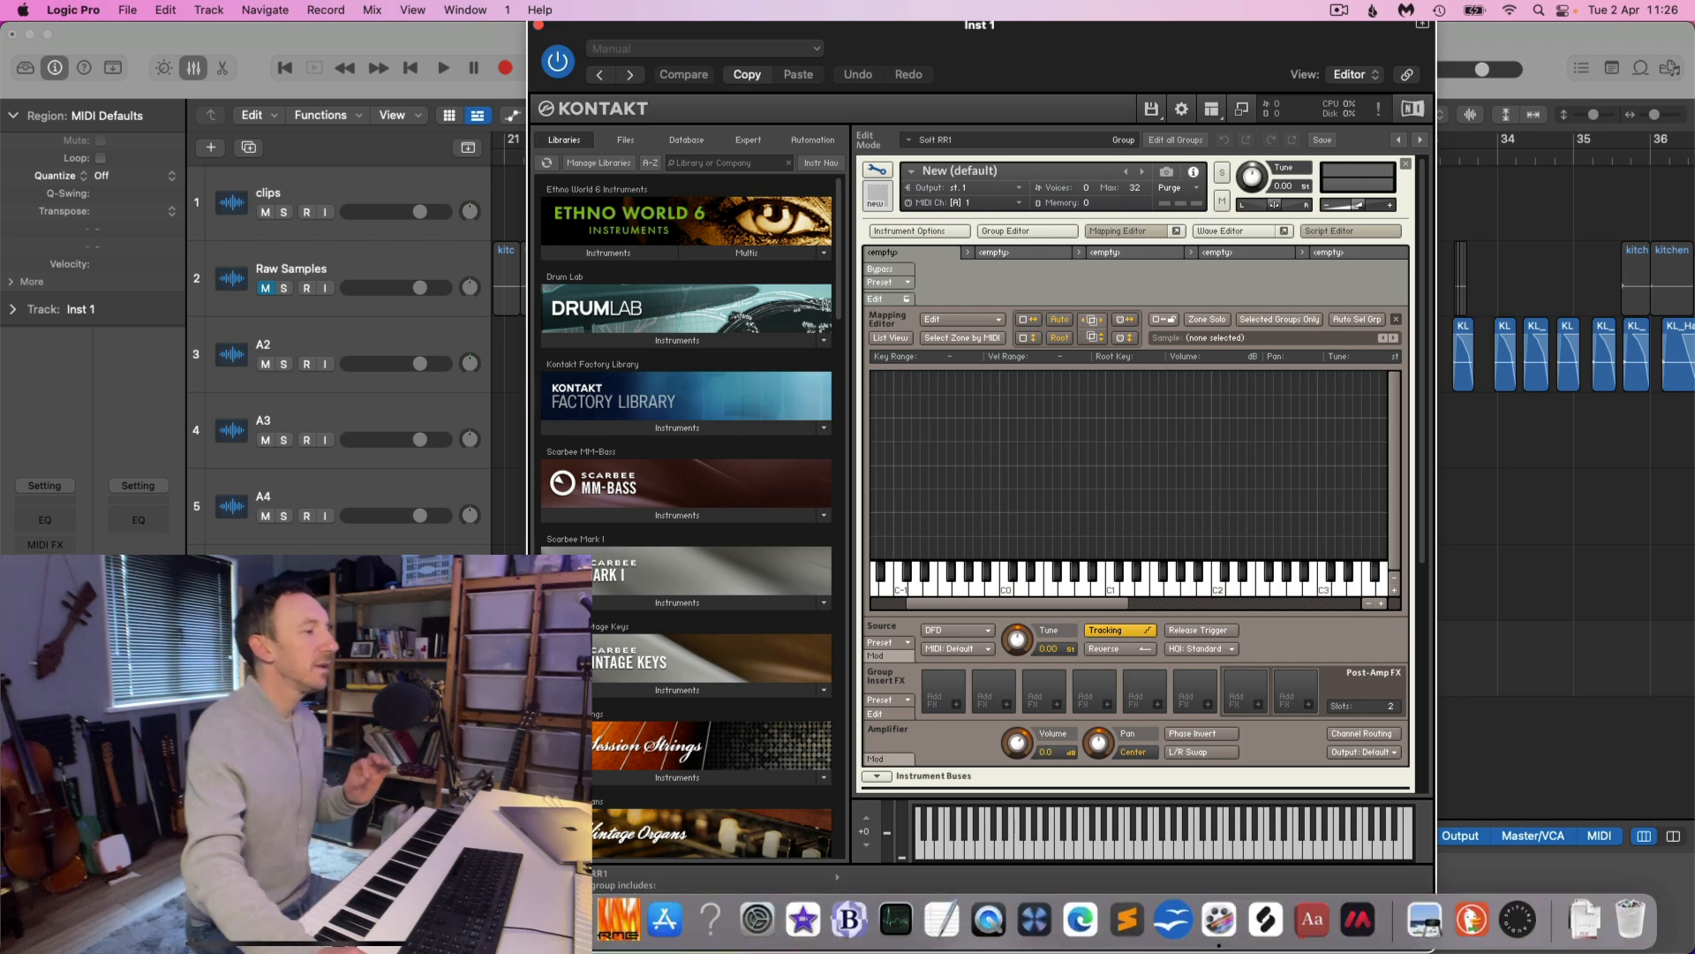
pyautogui.click(66, 919)
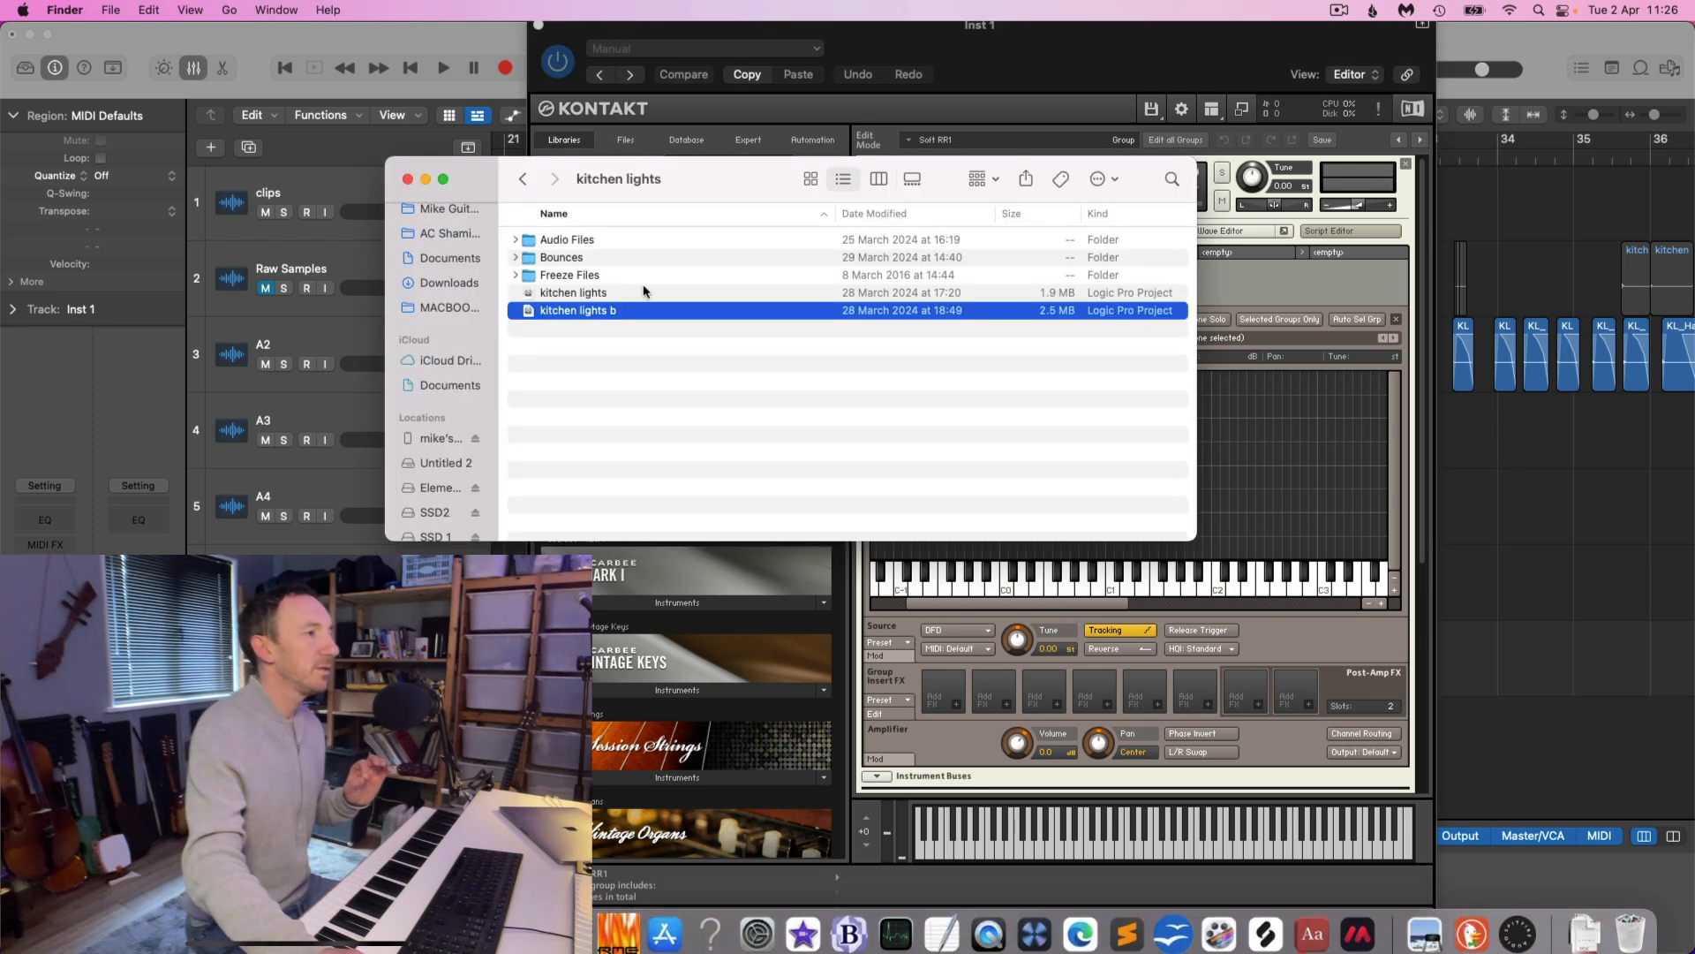
pyautogui.doubleClick(557, 258)
pyautogui.scroll(-5, 549, 441)
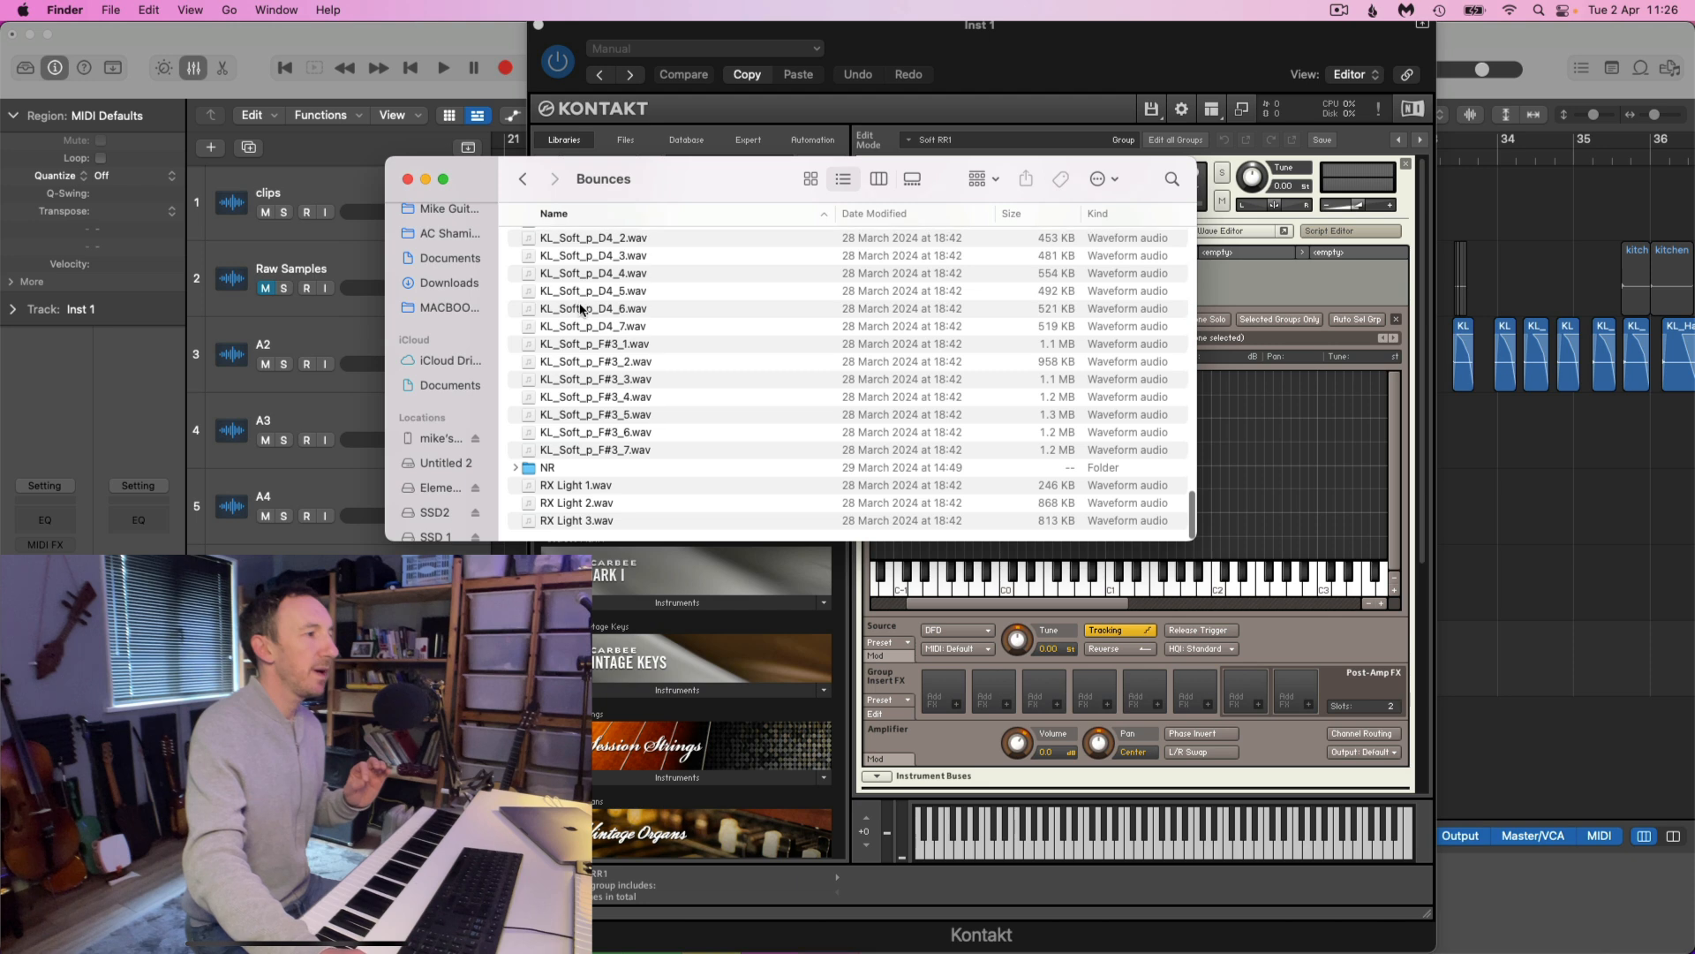
pyautogui.doubleClick(549, 468)
pyautogui.scroll(2, 656, 377)
pyautogui.moveTo(729, 175); pyautogui.dragTo(473, 137)
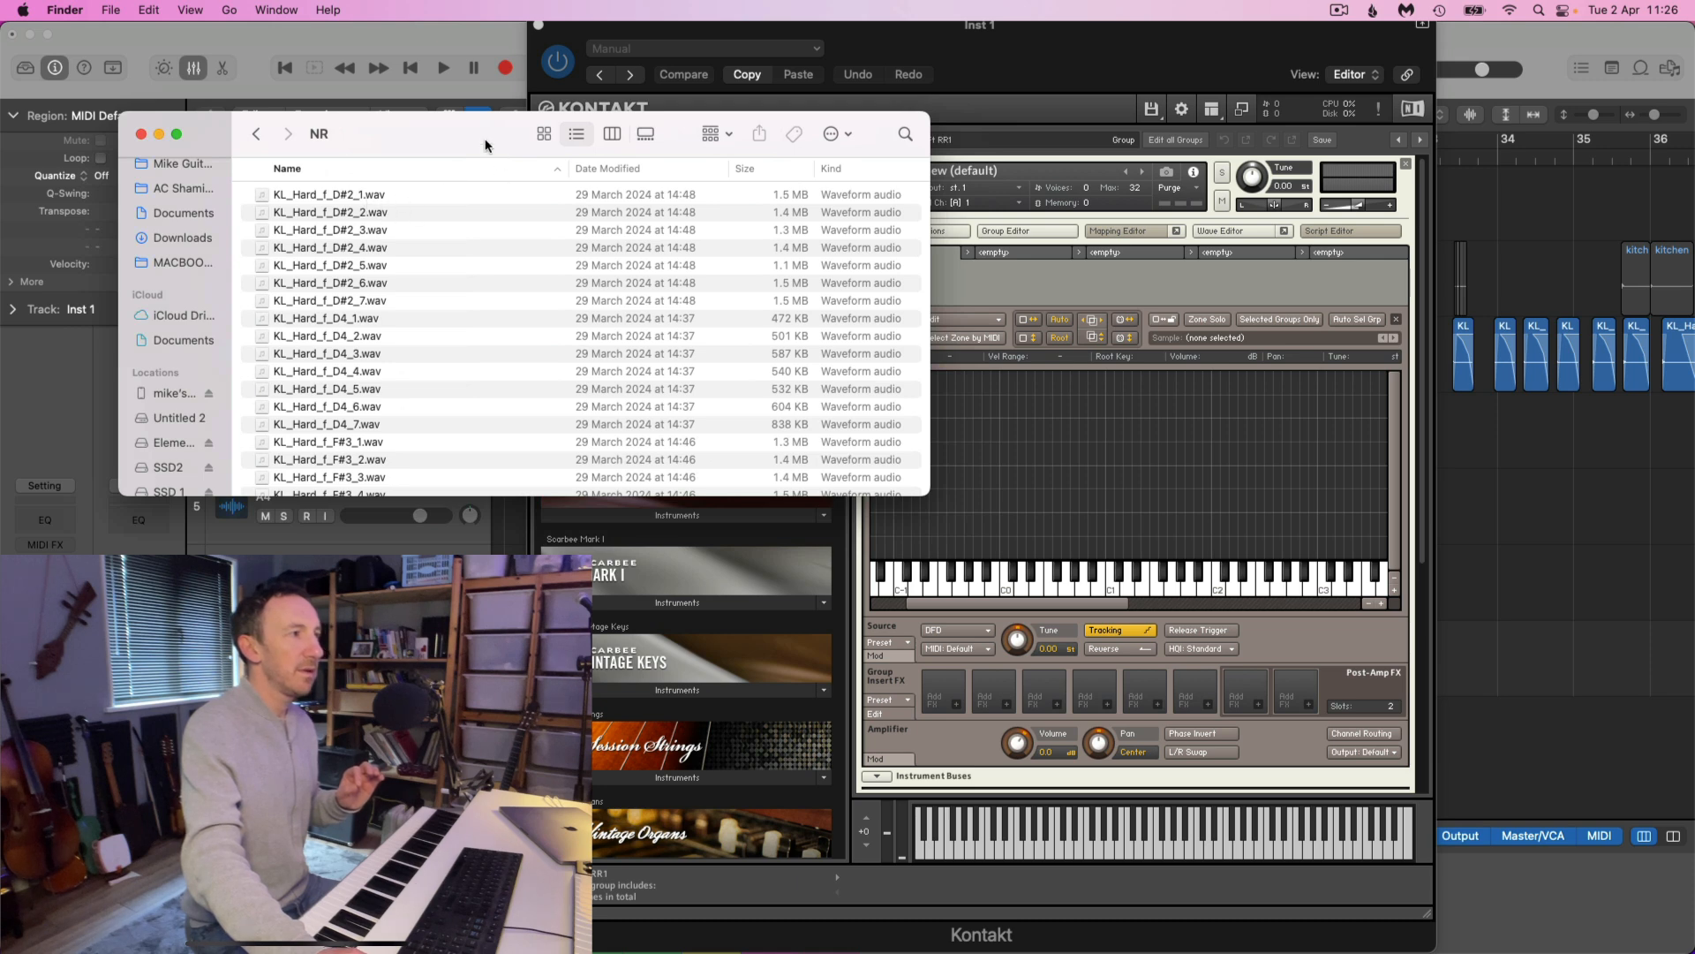
pyautogui.moveTo(484, 146); pyautogui.dragTo(375, 327)
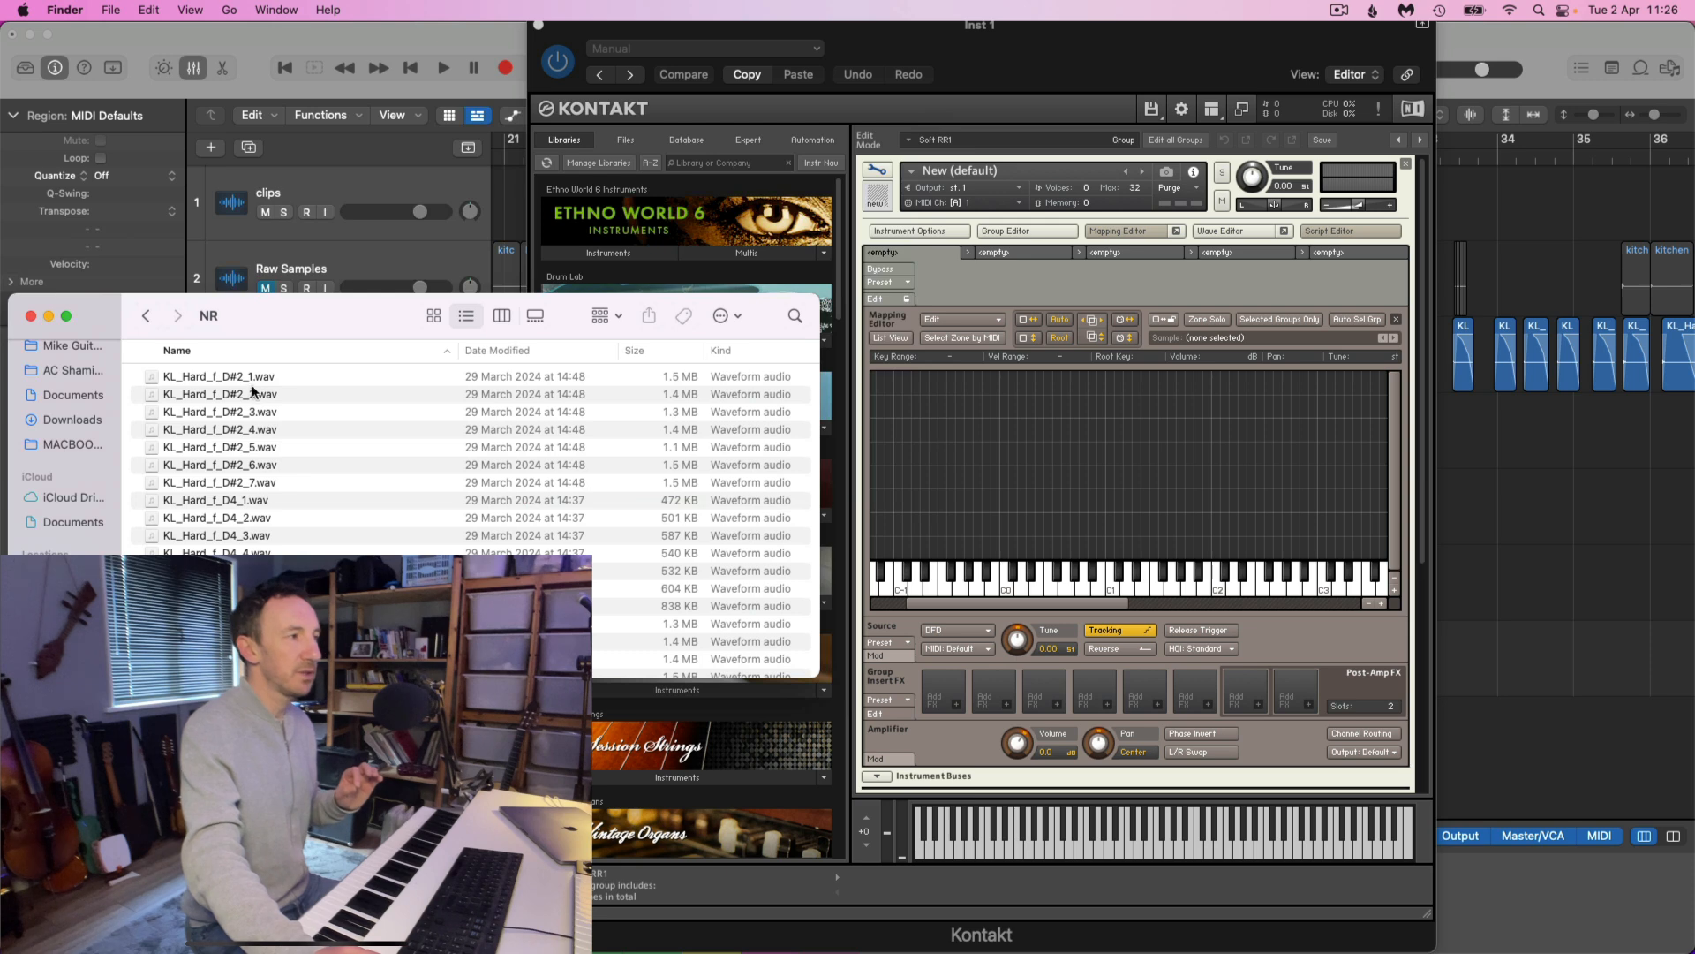
# Search the NR folder for "_1" and look through the matching samples
pyautogui.click(795, 316)
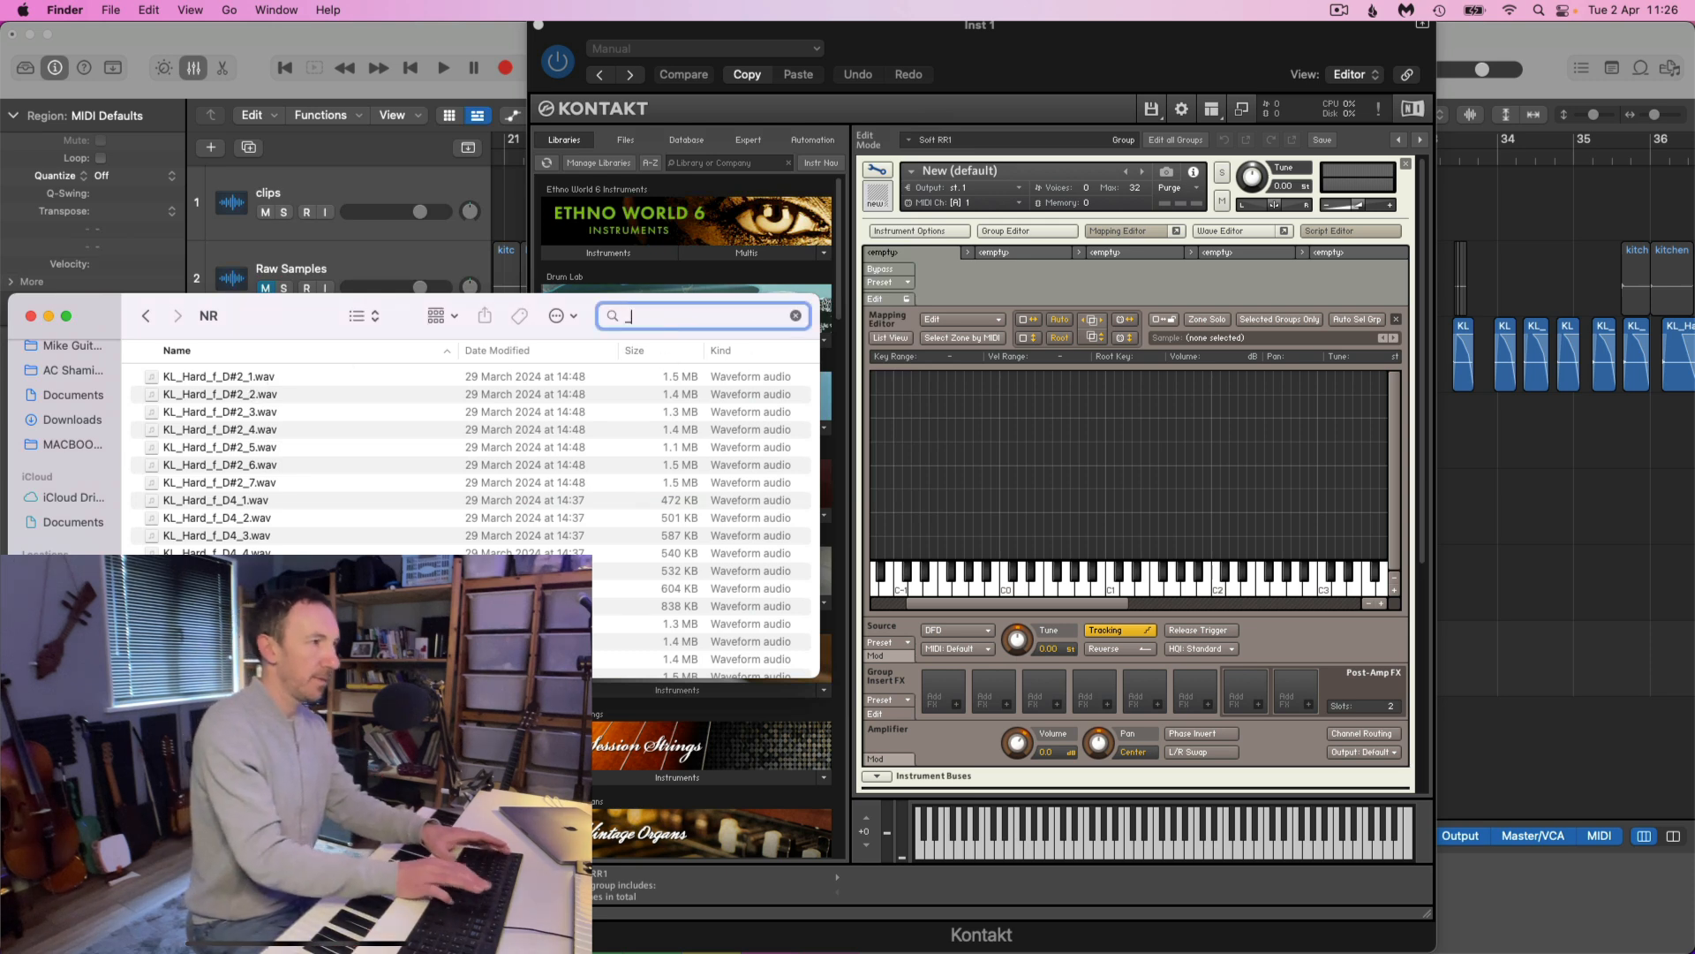
pyautogui.write('_1')
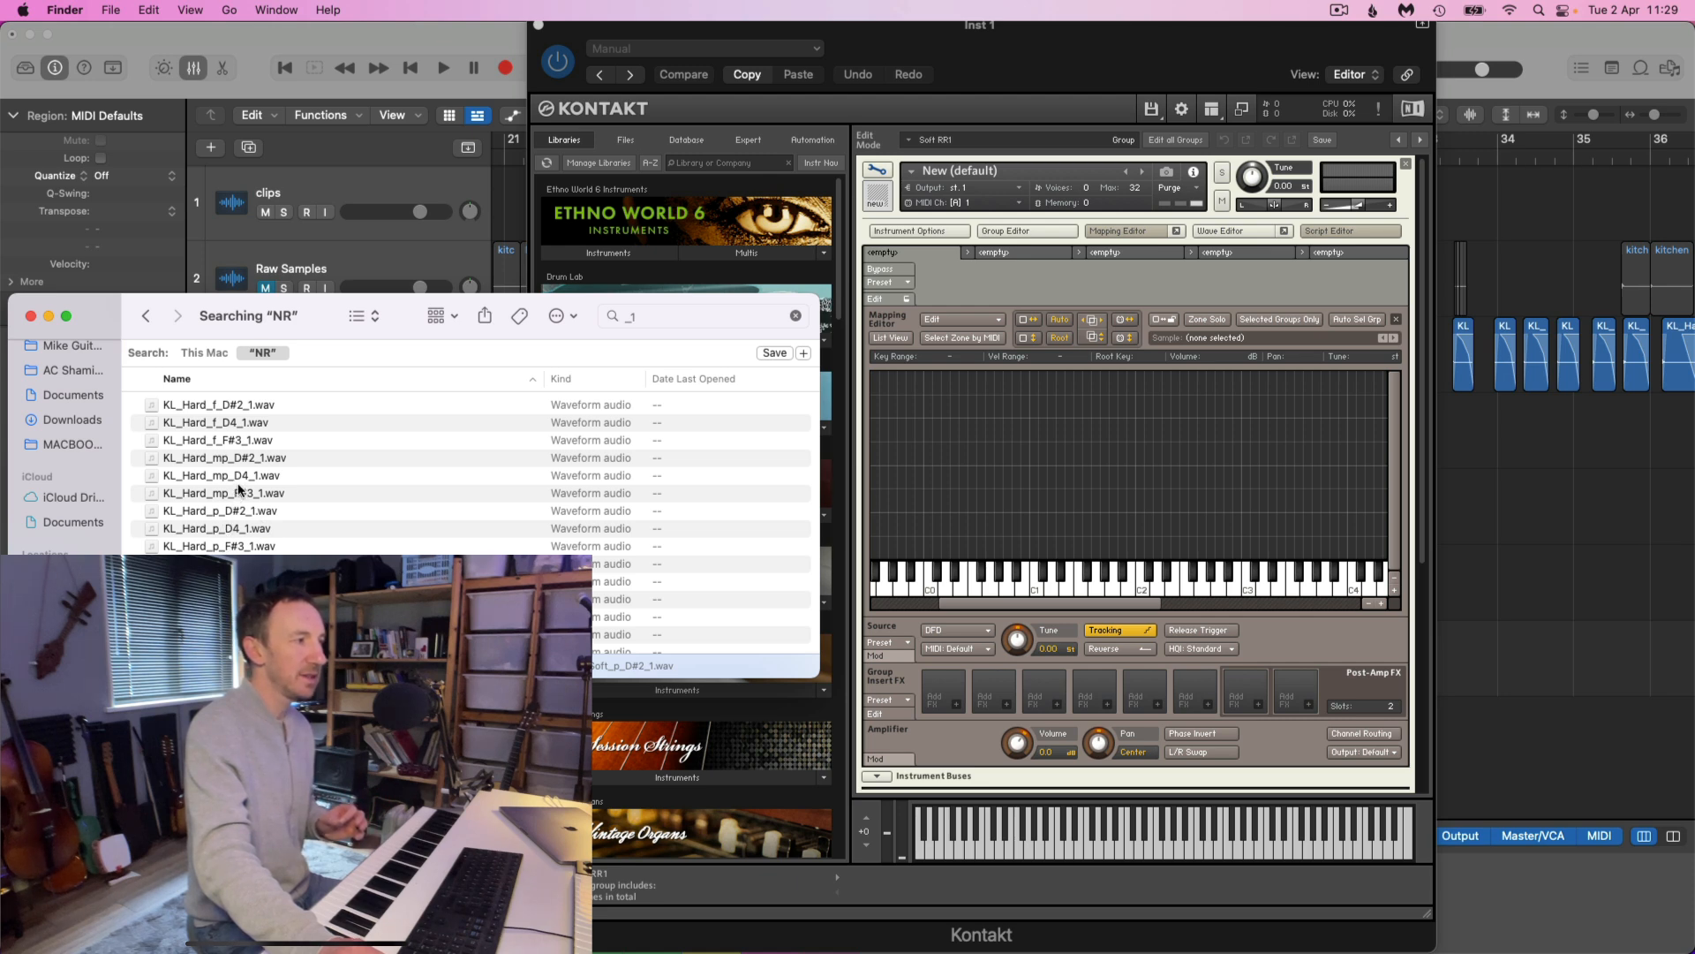
pyautogui.scroll(-3, 239, 488)
pyautogui.scroll(-1, 224, 530)
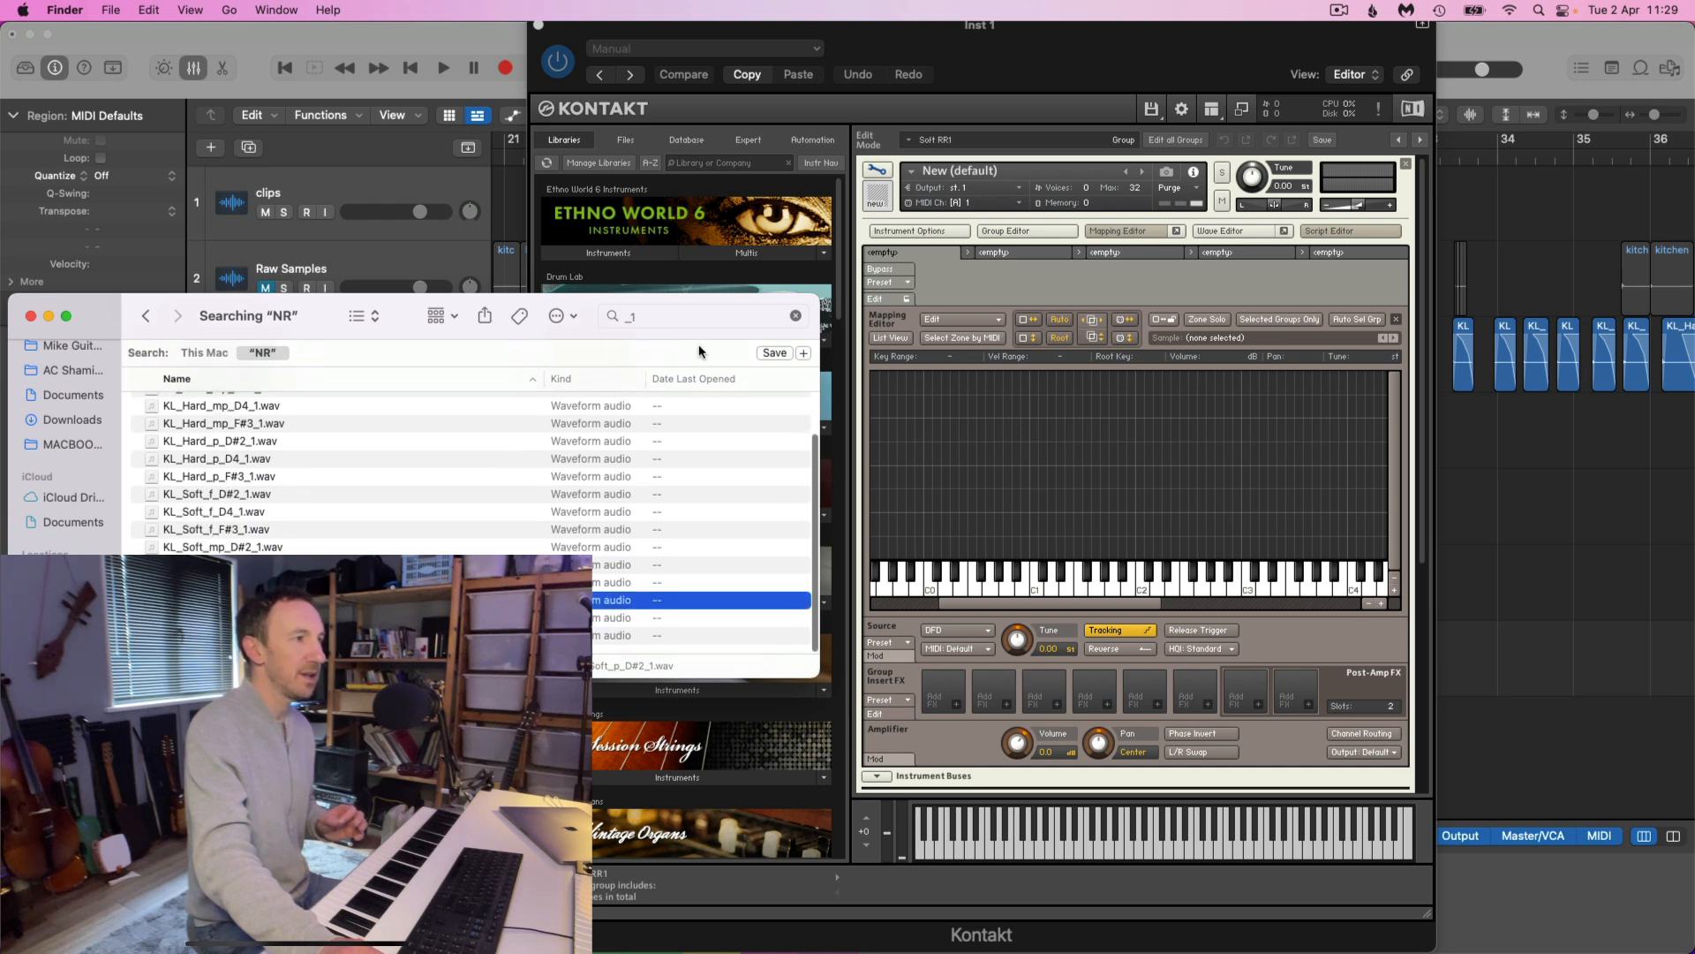
# Narrow the NR folder search for "_1" with a criterion requiring the file name to contain "Soft"
pyautogui.click(711, 319)
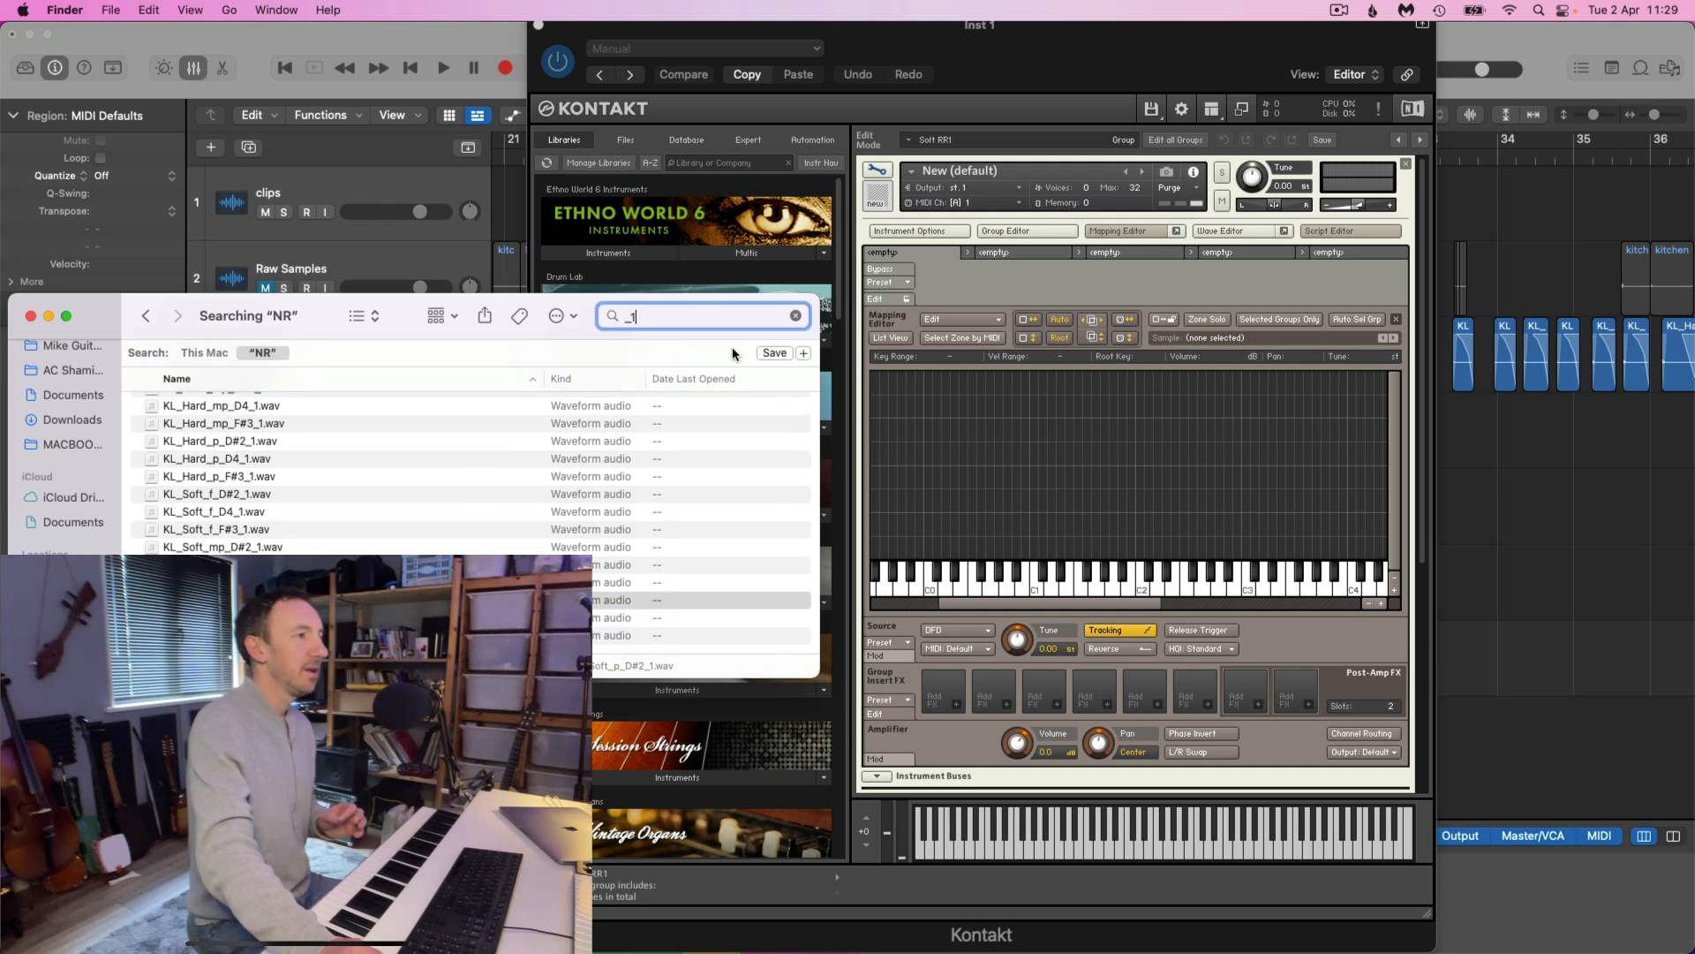
pyautogui.click(804, 353)
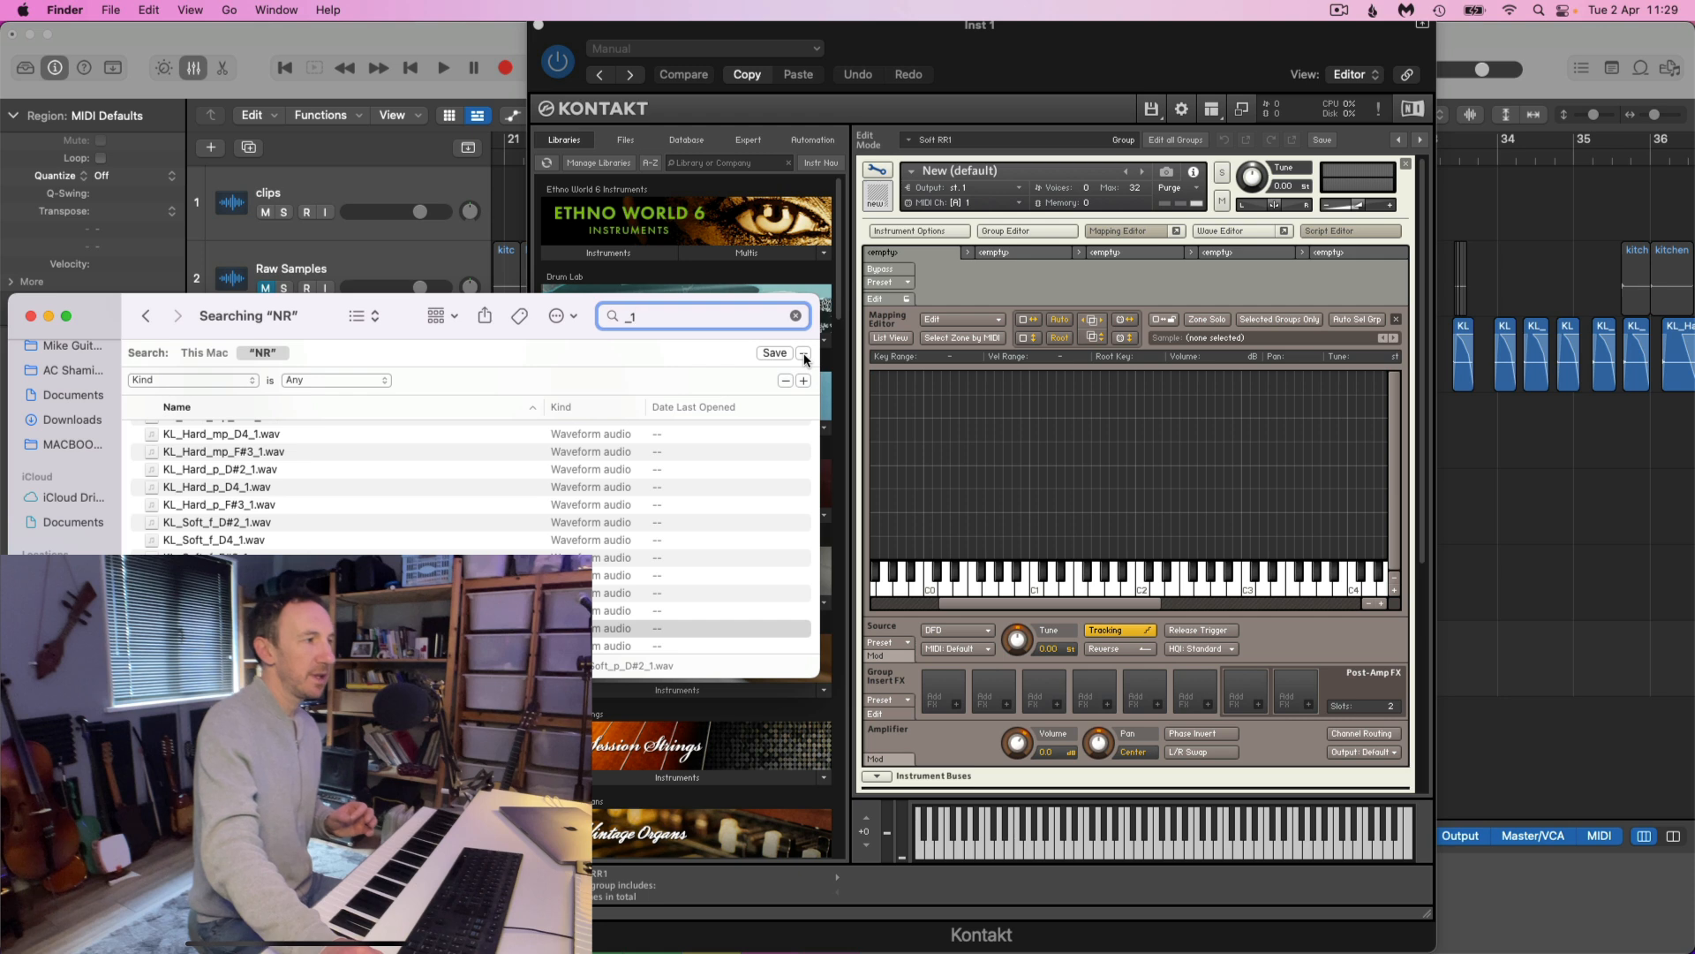
pyautogui.click(237, 382)
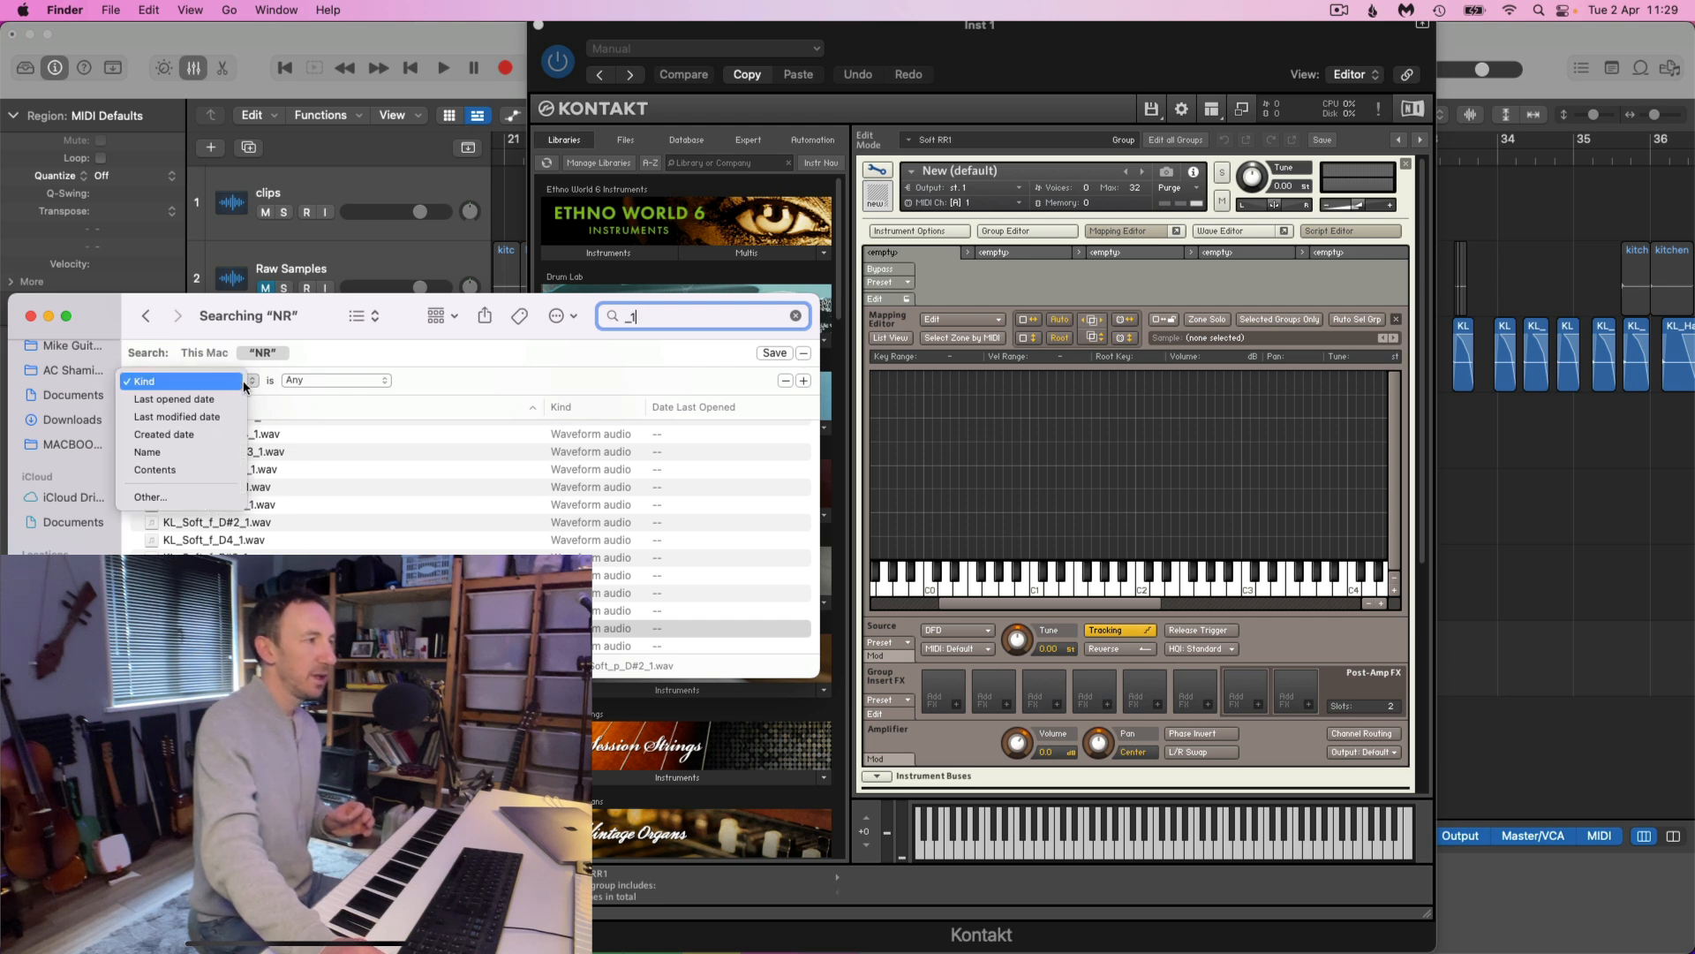
pyautogui.click(200, 451)
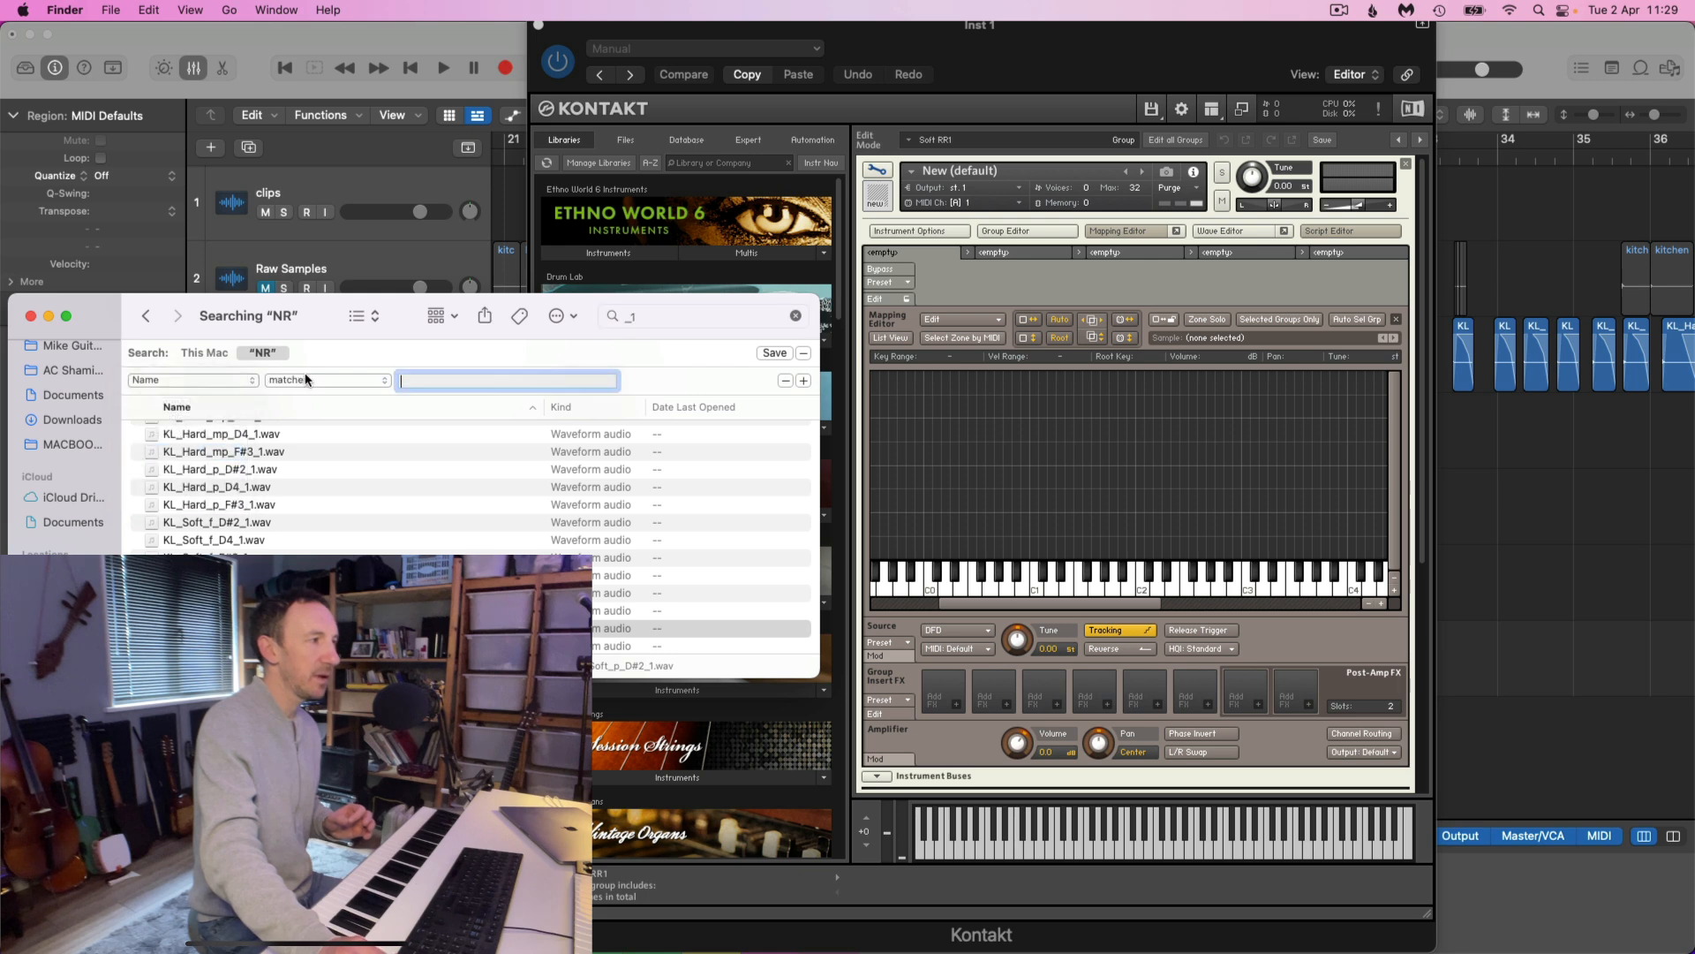
pyautogui.click(330, 382)
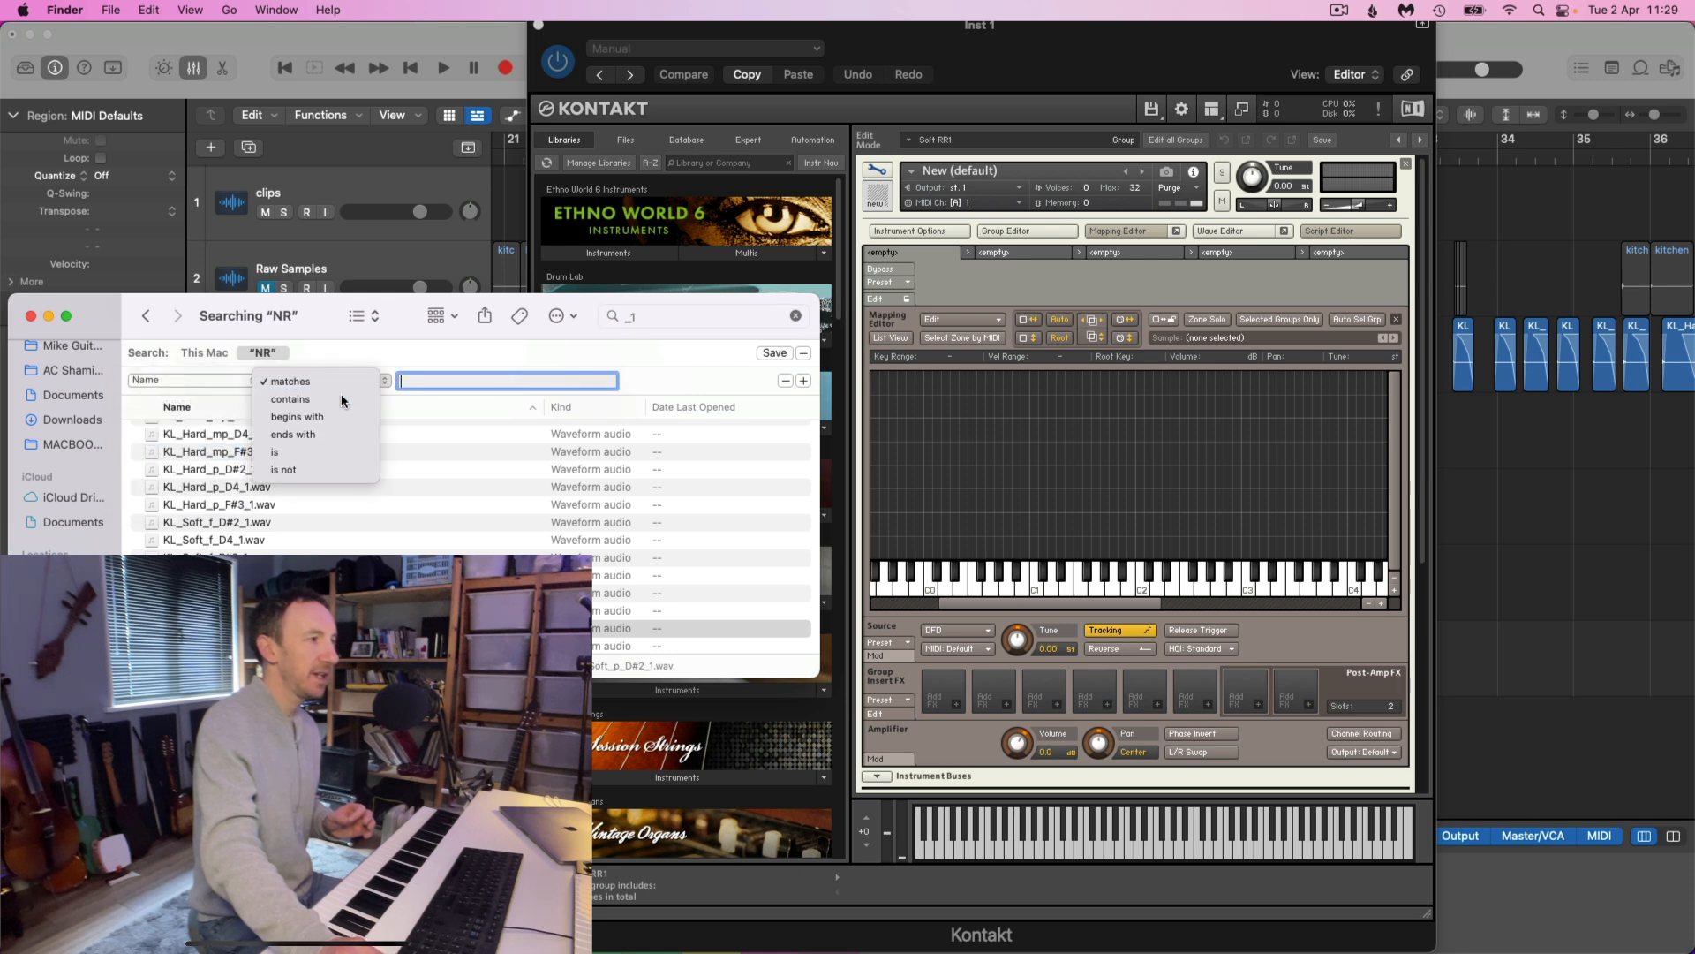
pyautogui.click(341, 398)
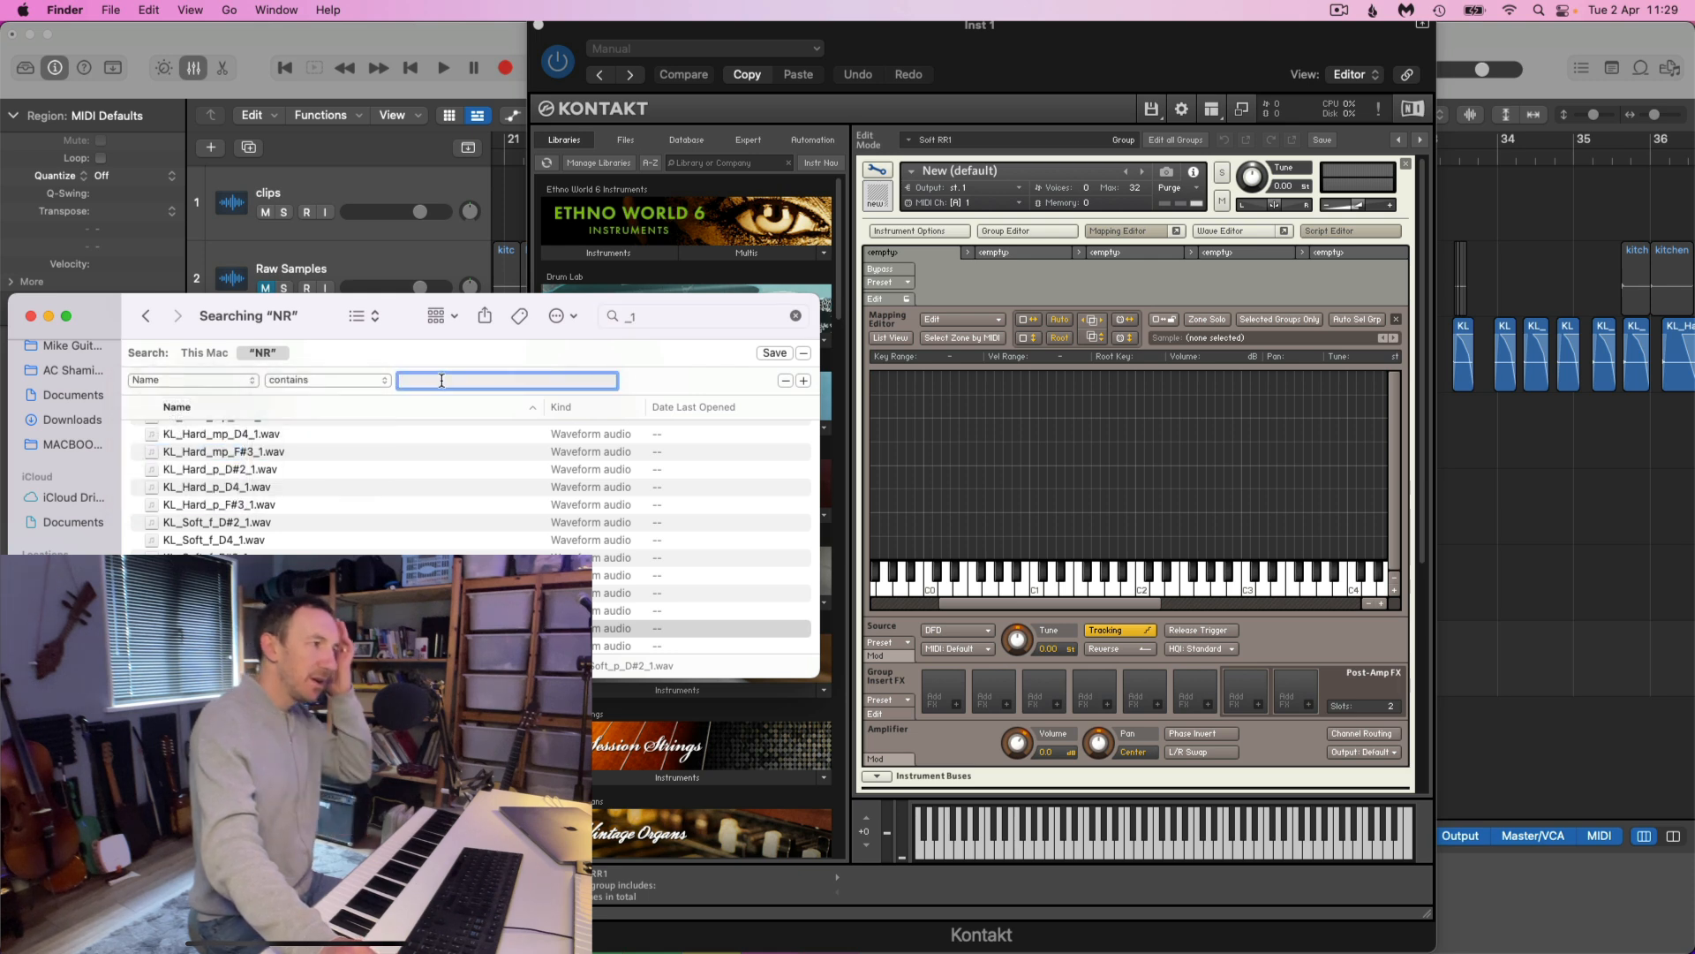
pyautogui.write('Soft')
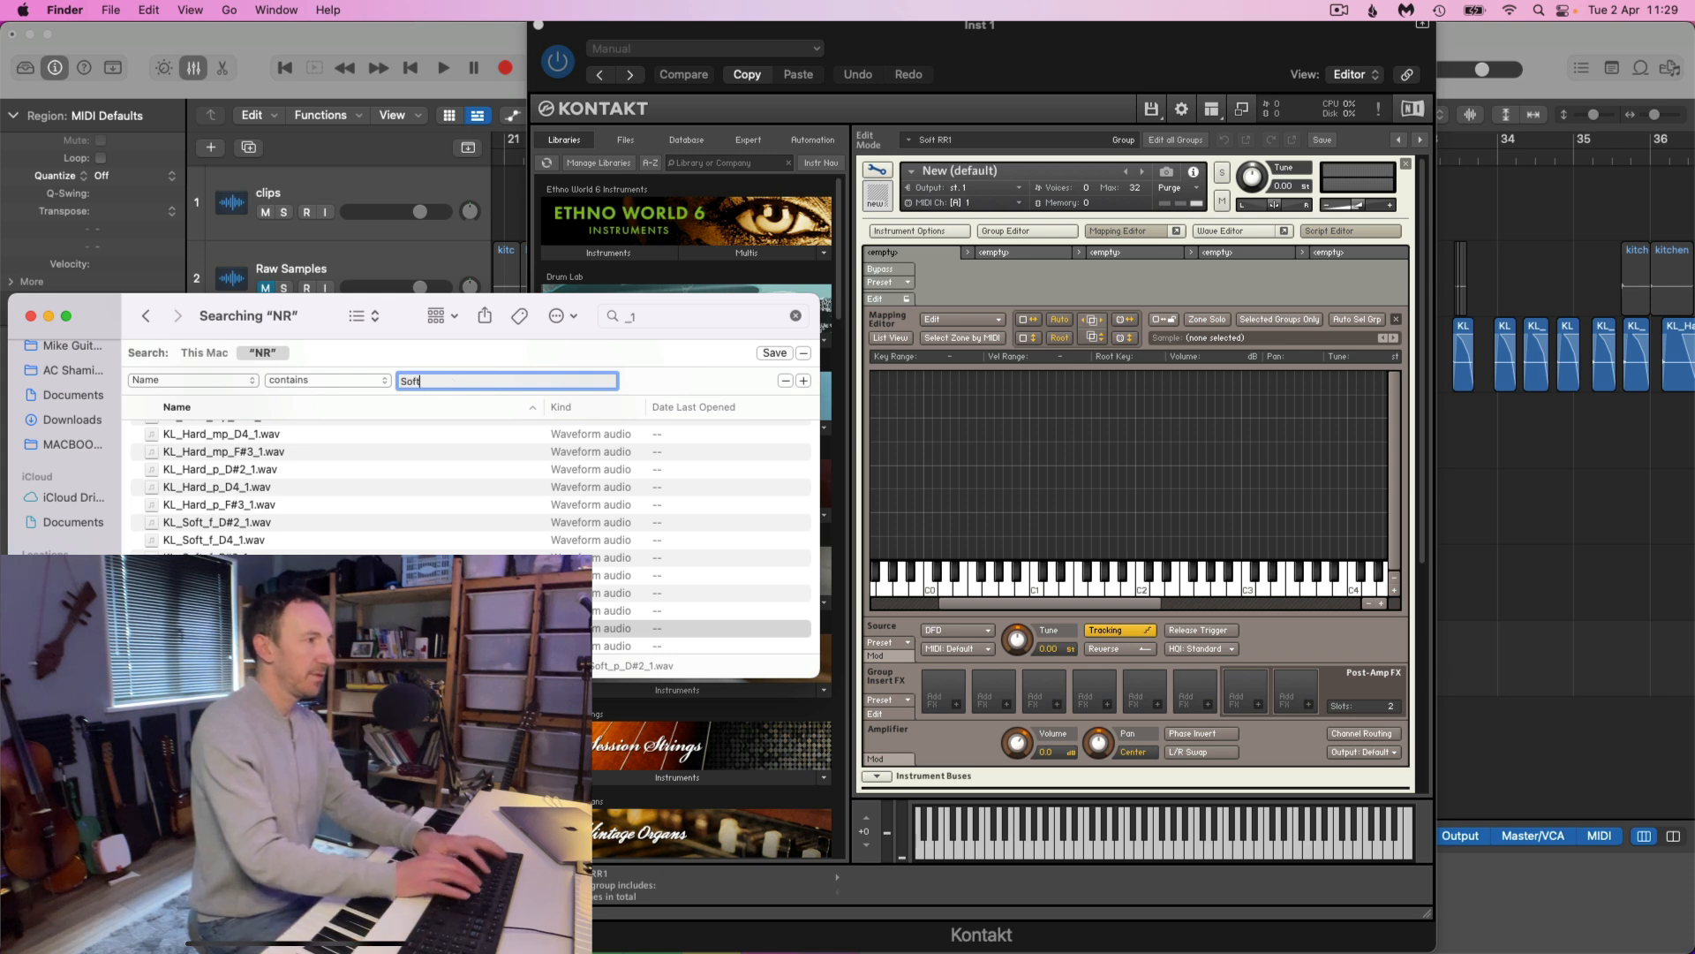
pyautogui.click(803, 380)
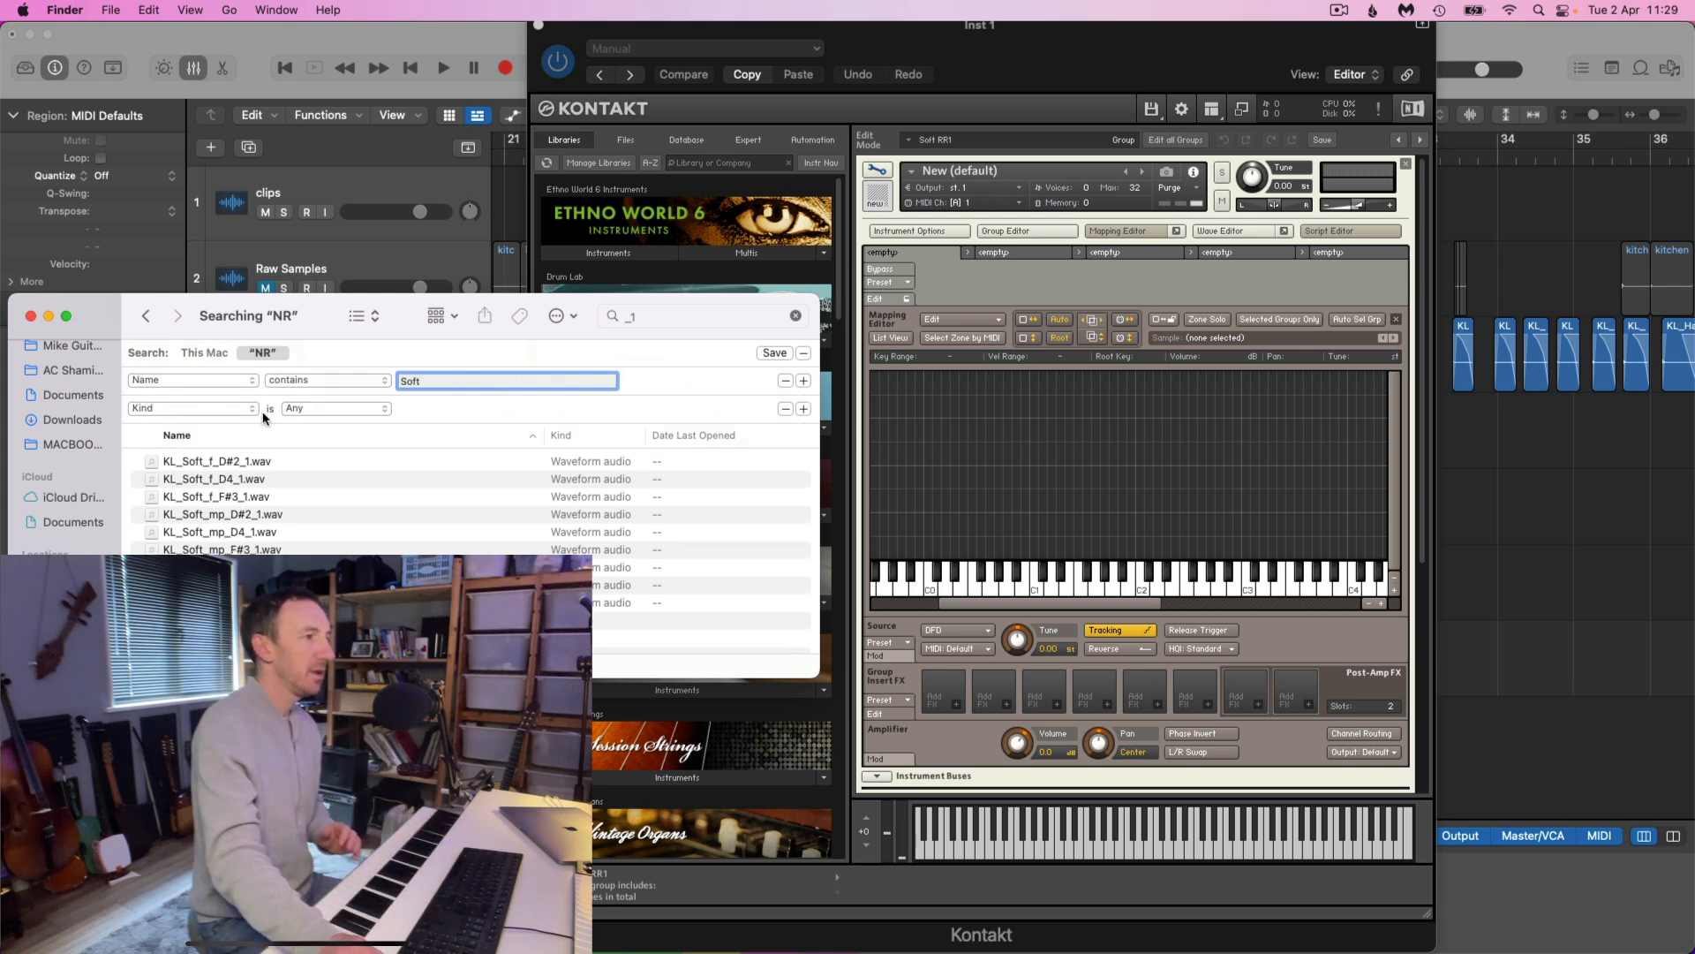
pyautogui.click(785, 408)
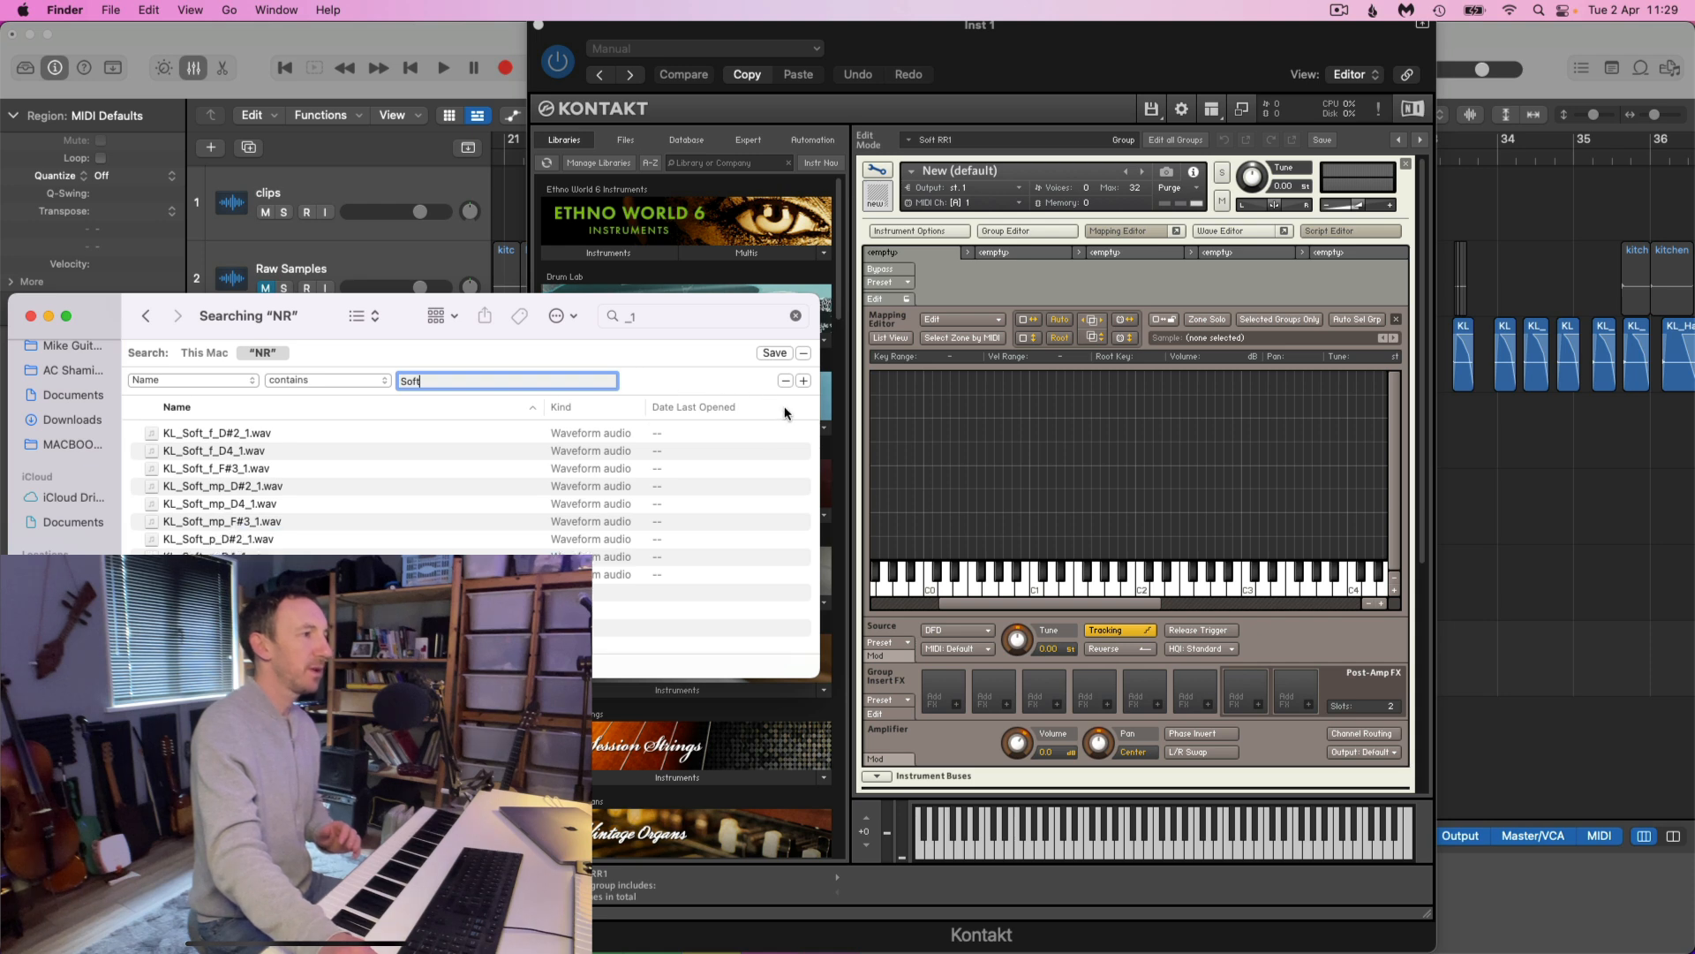
# Add the three soft p samples, KL_Soft_p_D#2_1.wav through KL_Soft_p_F#3_1.wav, to Kontakt's Mapping Editor as adjacent zones just above C1
pyautogui.click(314, 468)
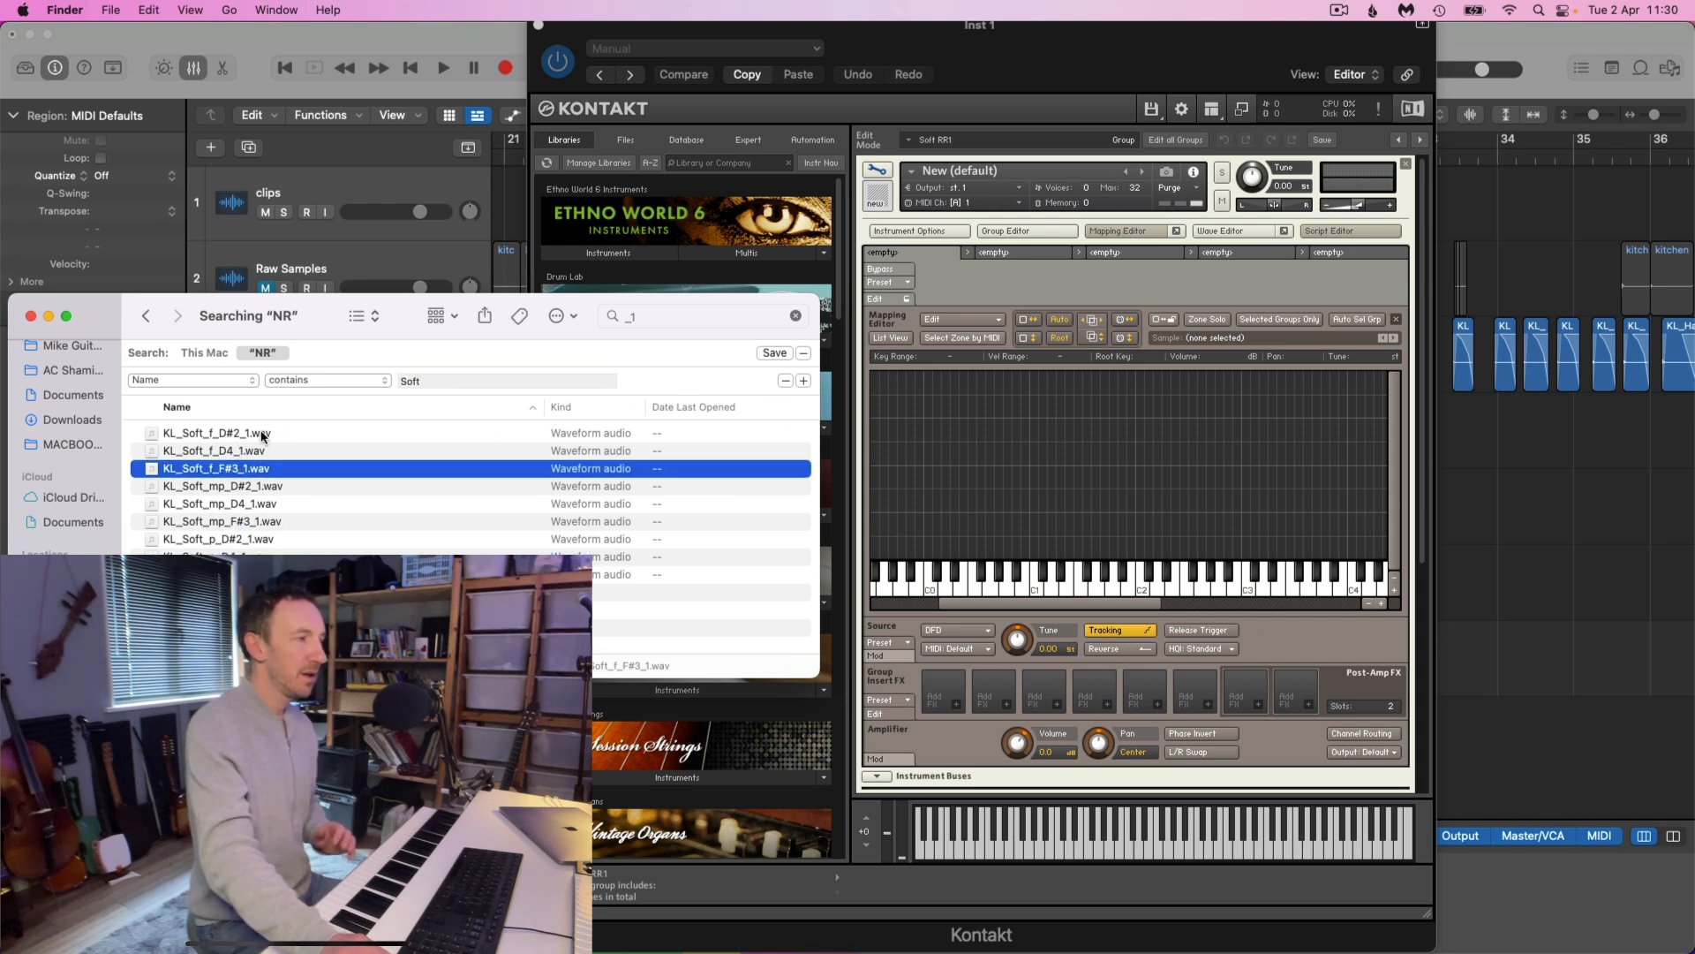
pyautogui.click(231, 540)
pyautogui.hotkey('shift', 'Down')
pyautogui.hotkey('shift', 'Down')
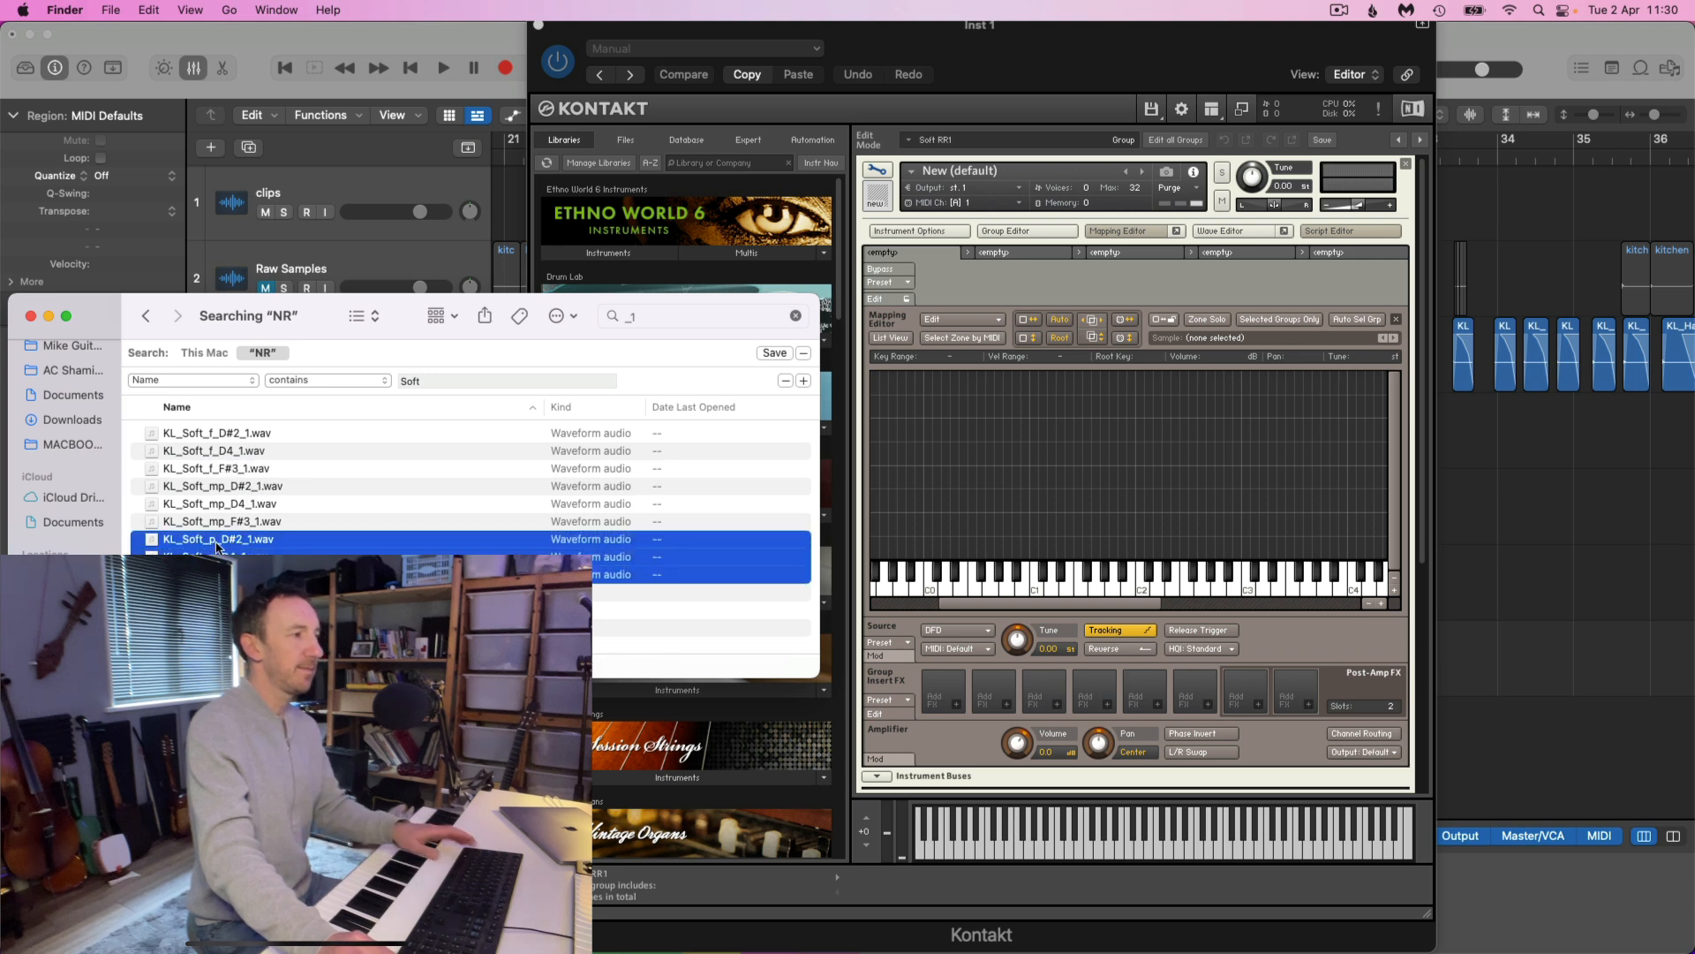
pyautogui.moveTo(209, 541); pyautogui.dragTo(1053, 552)
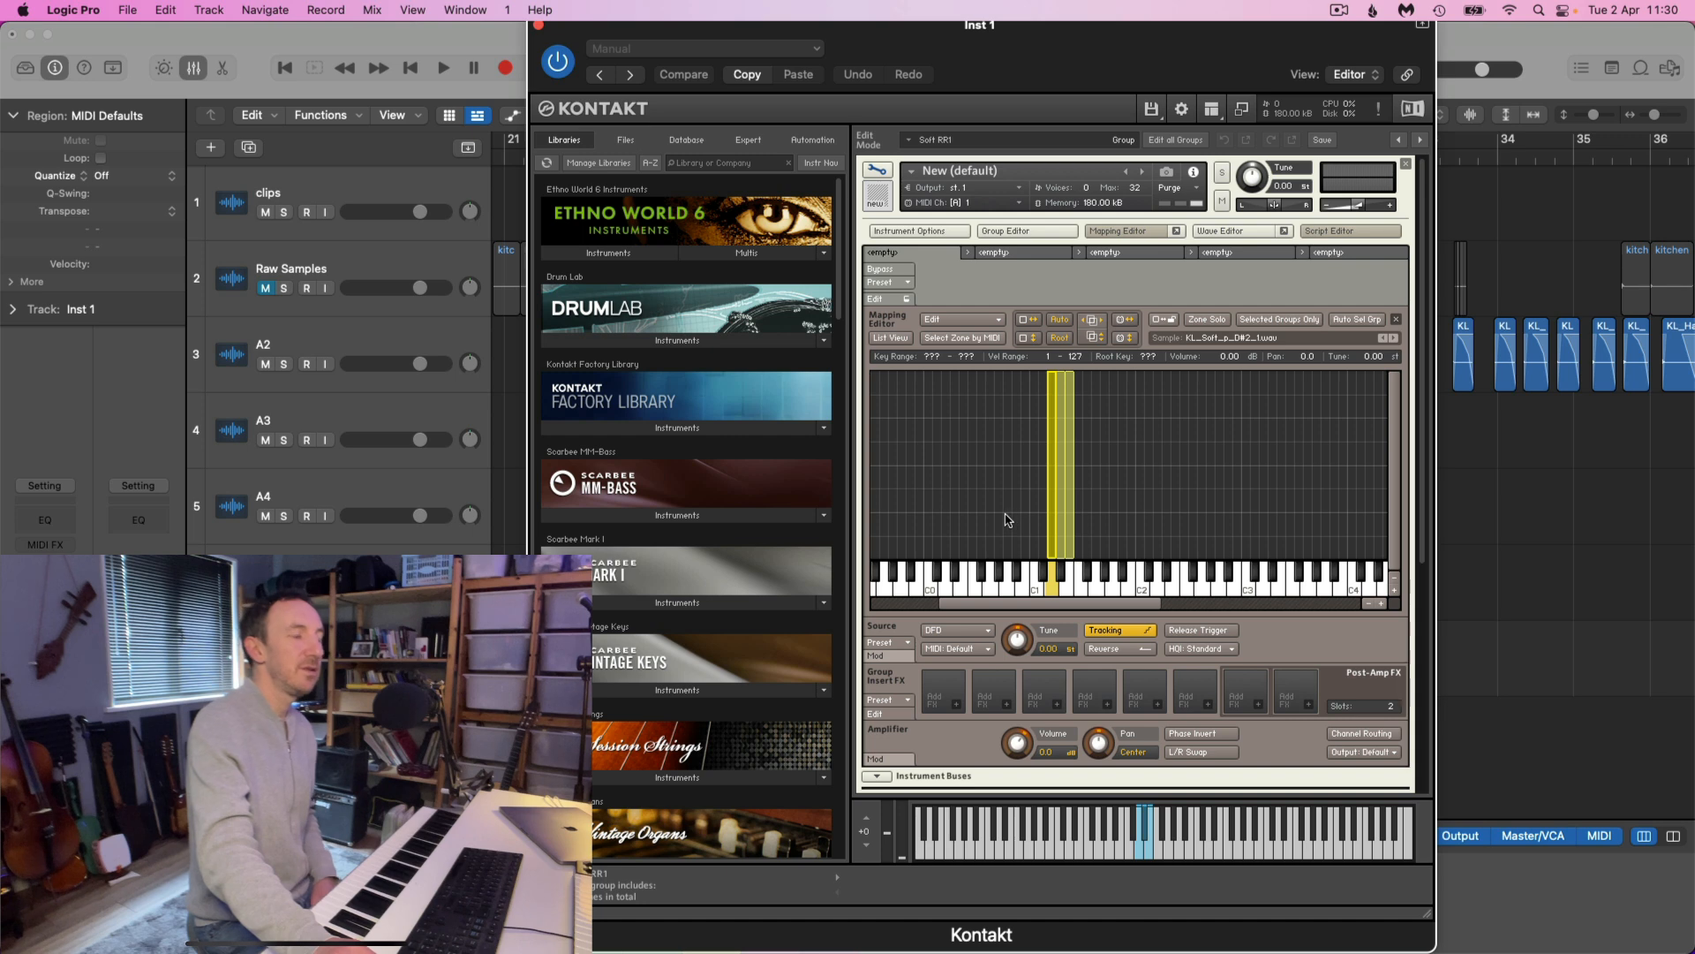
# Select all three new sample zones in the Mapping Editor and bring up their zone commands
pyautogui.moveTo(991, 502); pyautogui.dragTo(1089, 513)
pyautogui.rightClick(1057, 534)
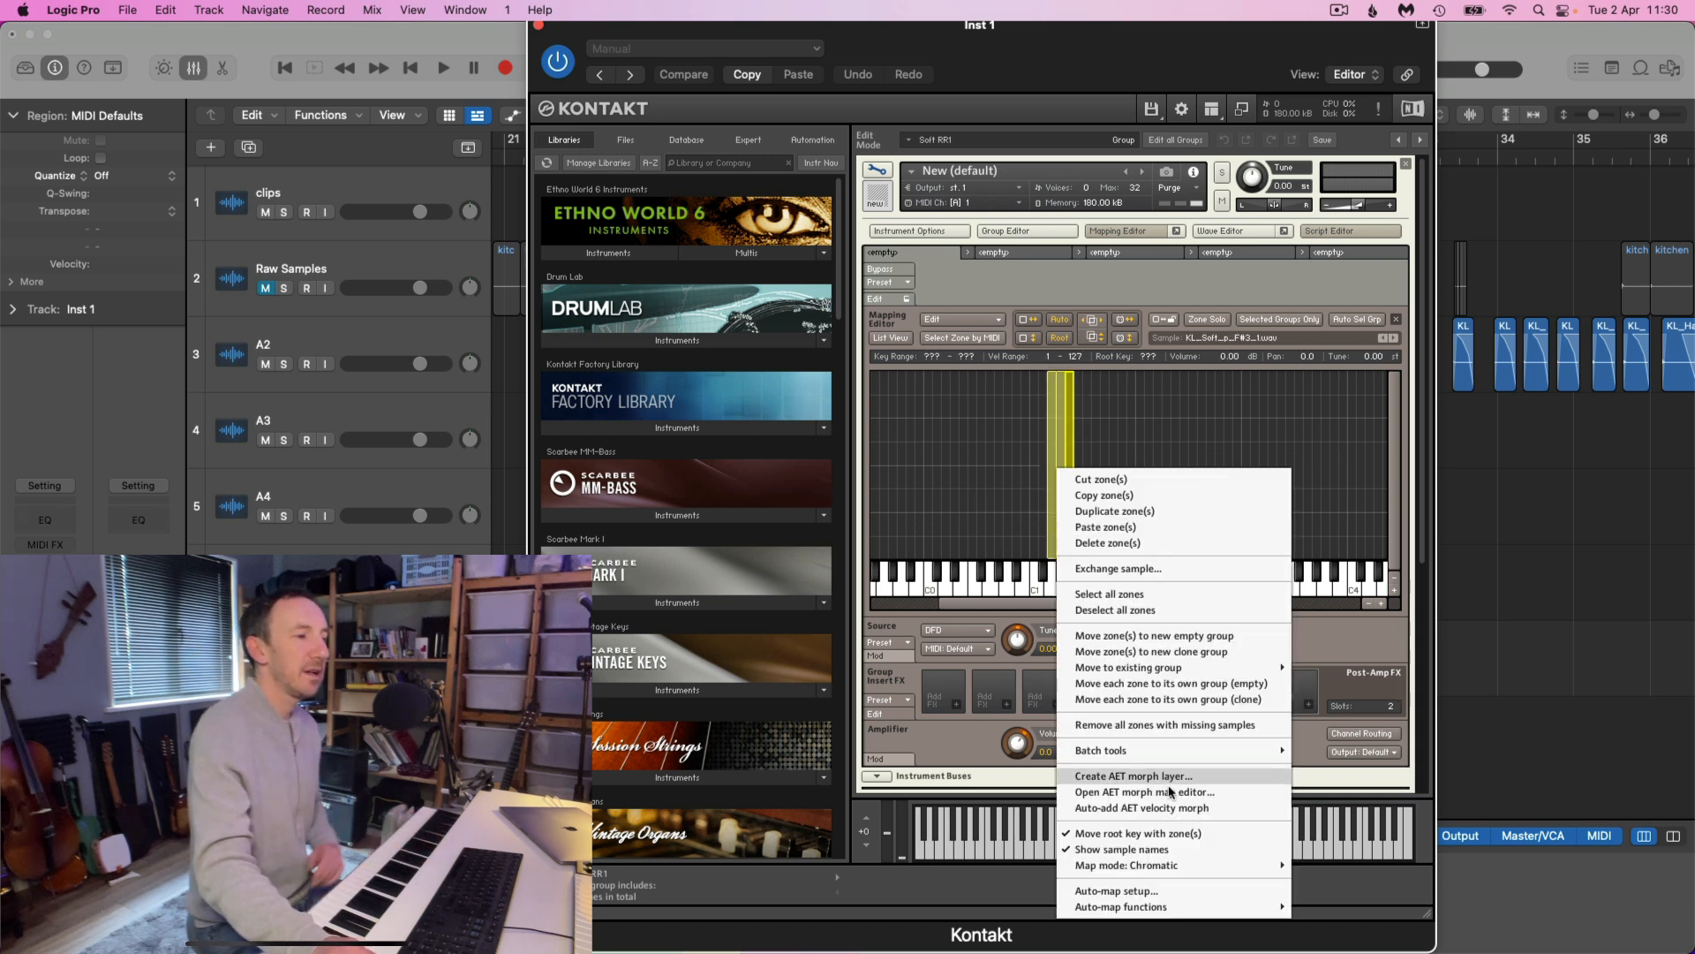
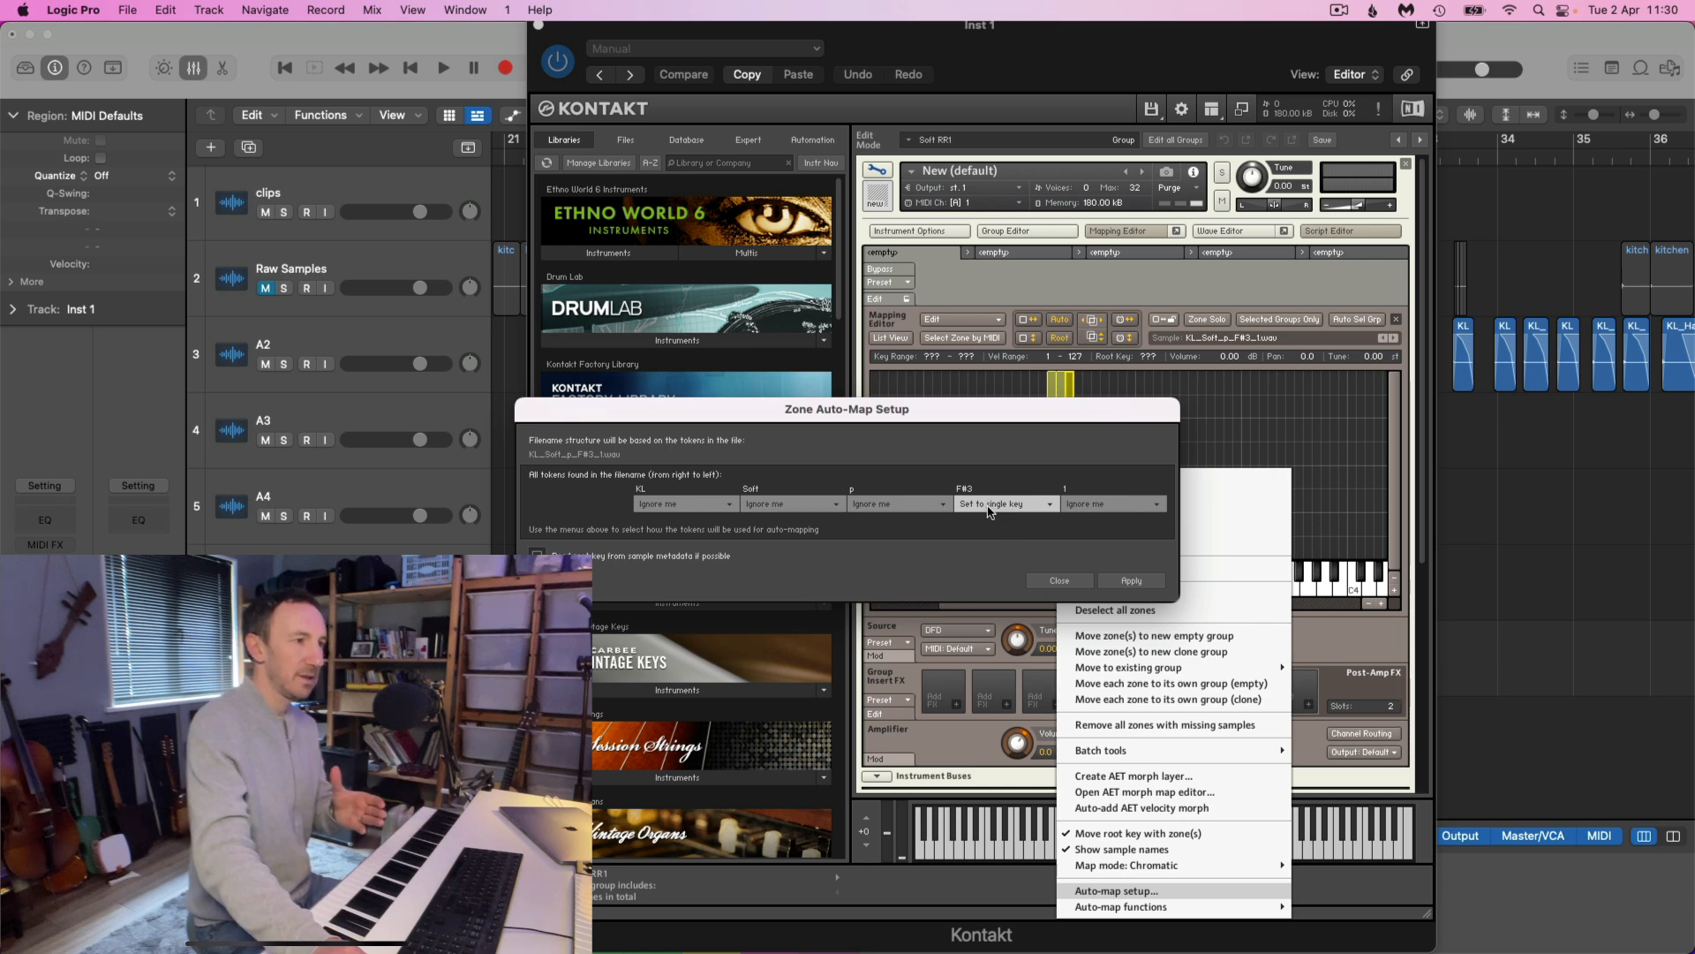
# Auto-map the three p zones with the note-name token (F#3) set to single key and all other file-name tokens ignored
pyautogui.click(1029, 510)
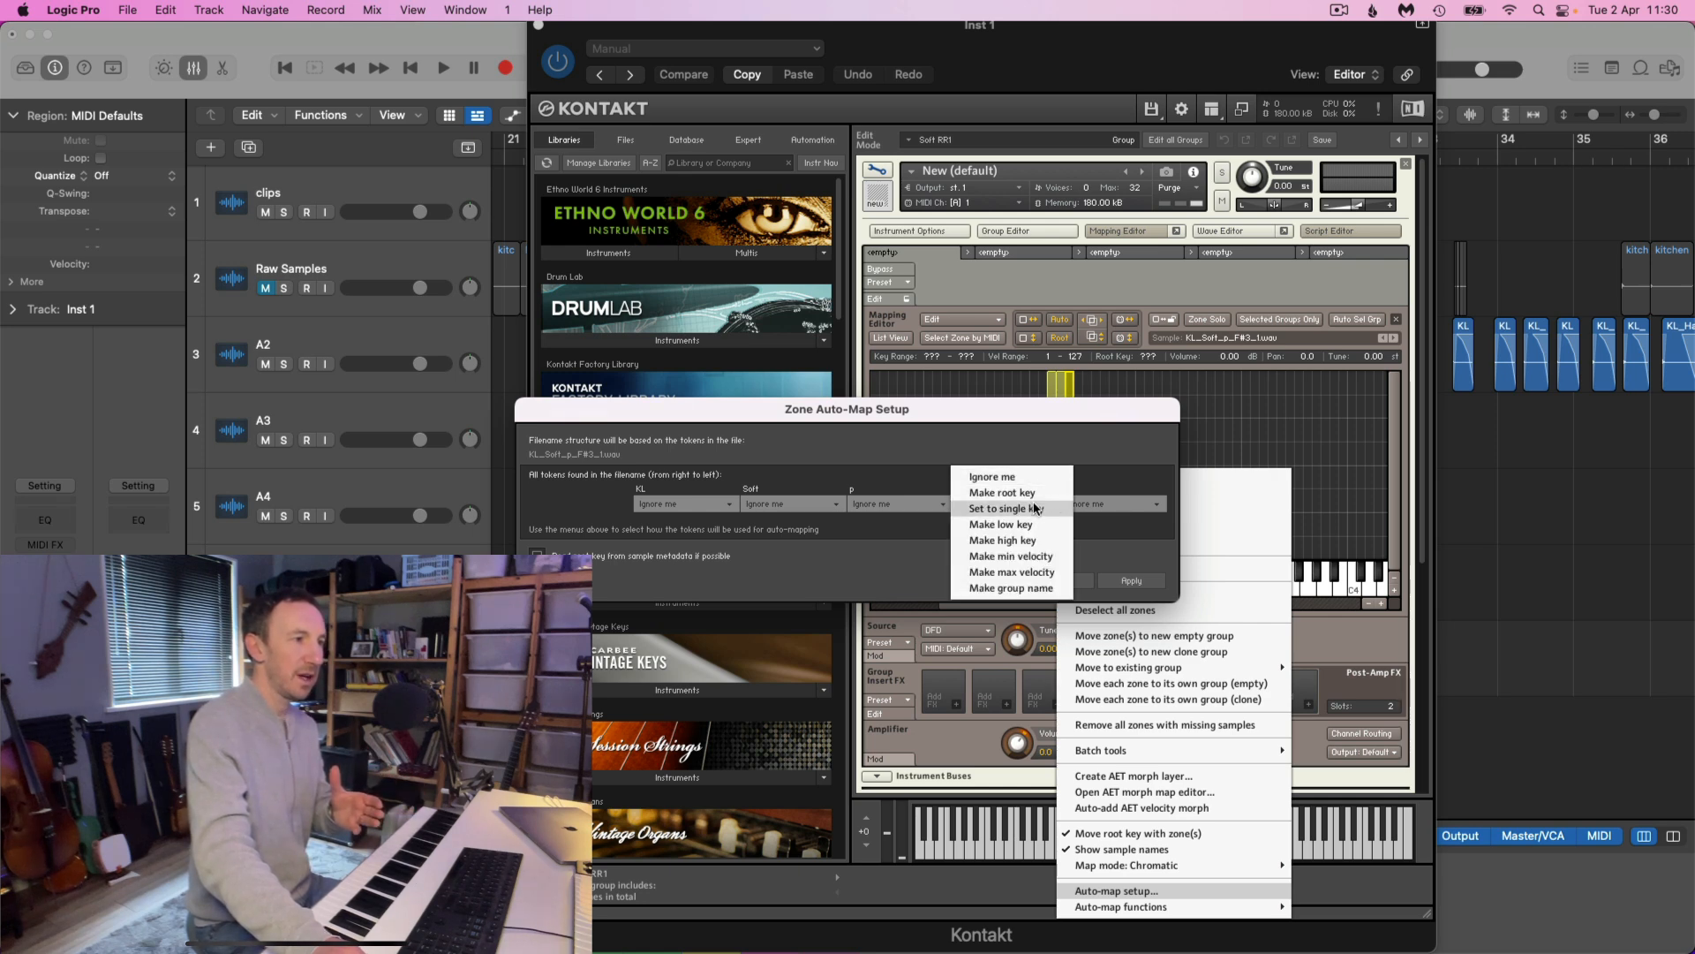
pyautogui.click(1030, 510)
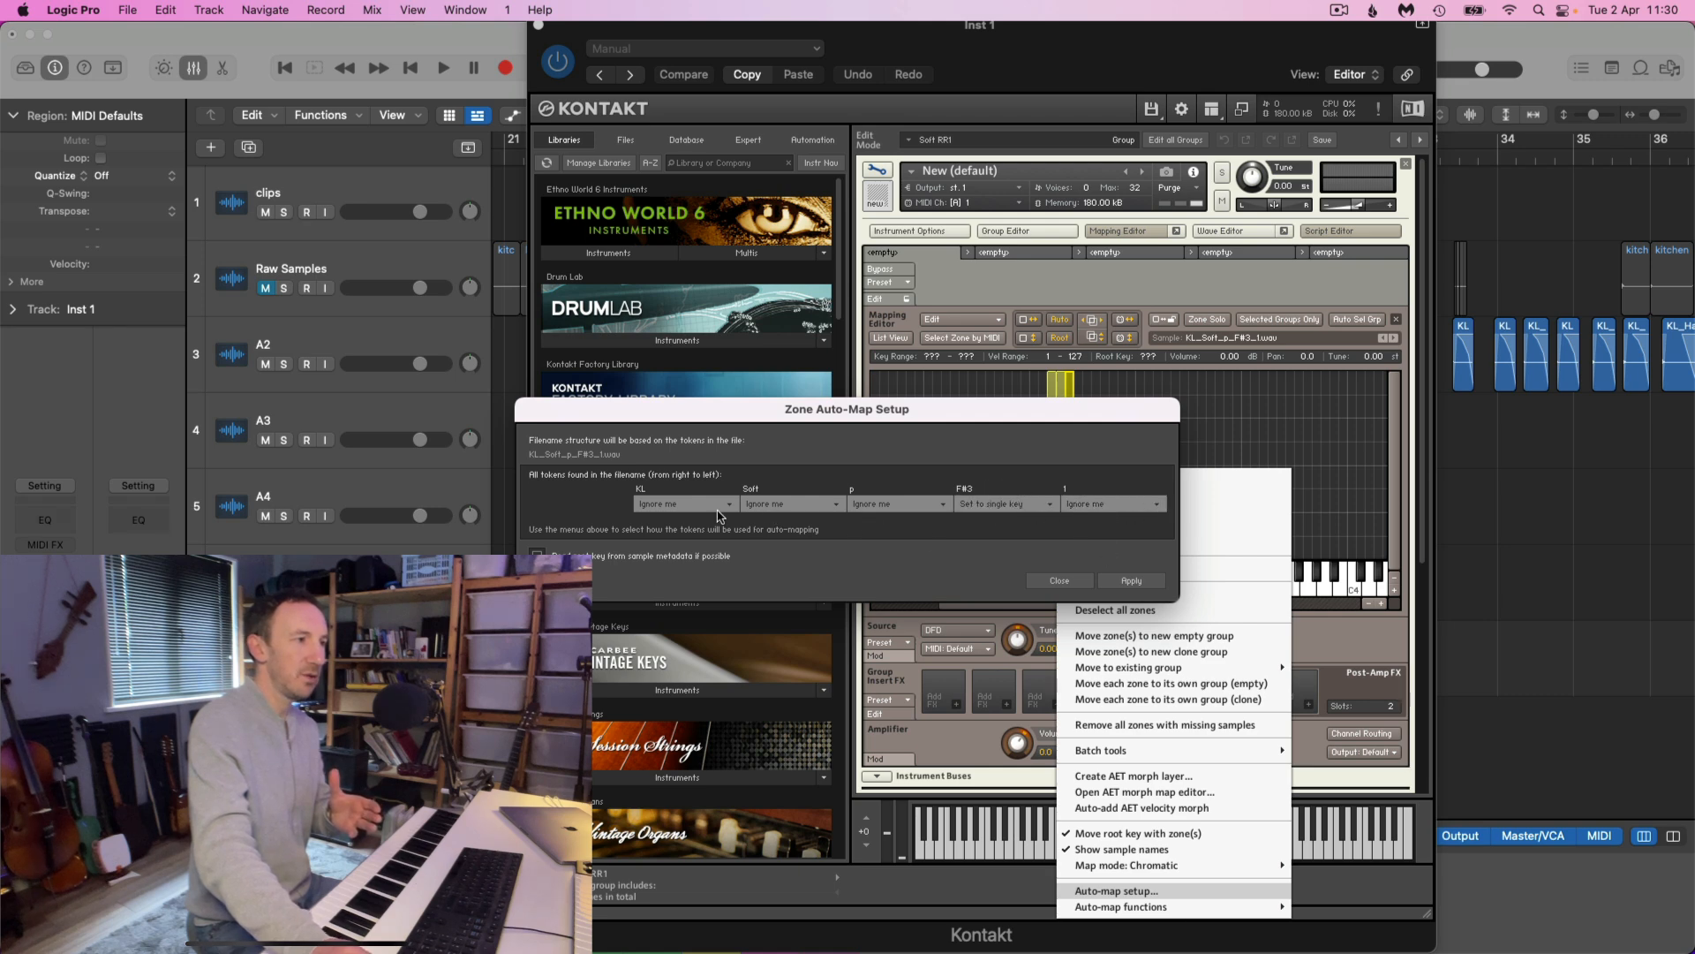
pyautogui.click(1141, 584)
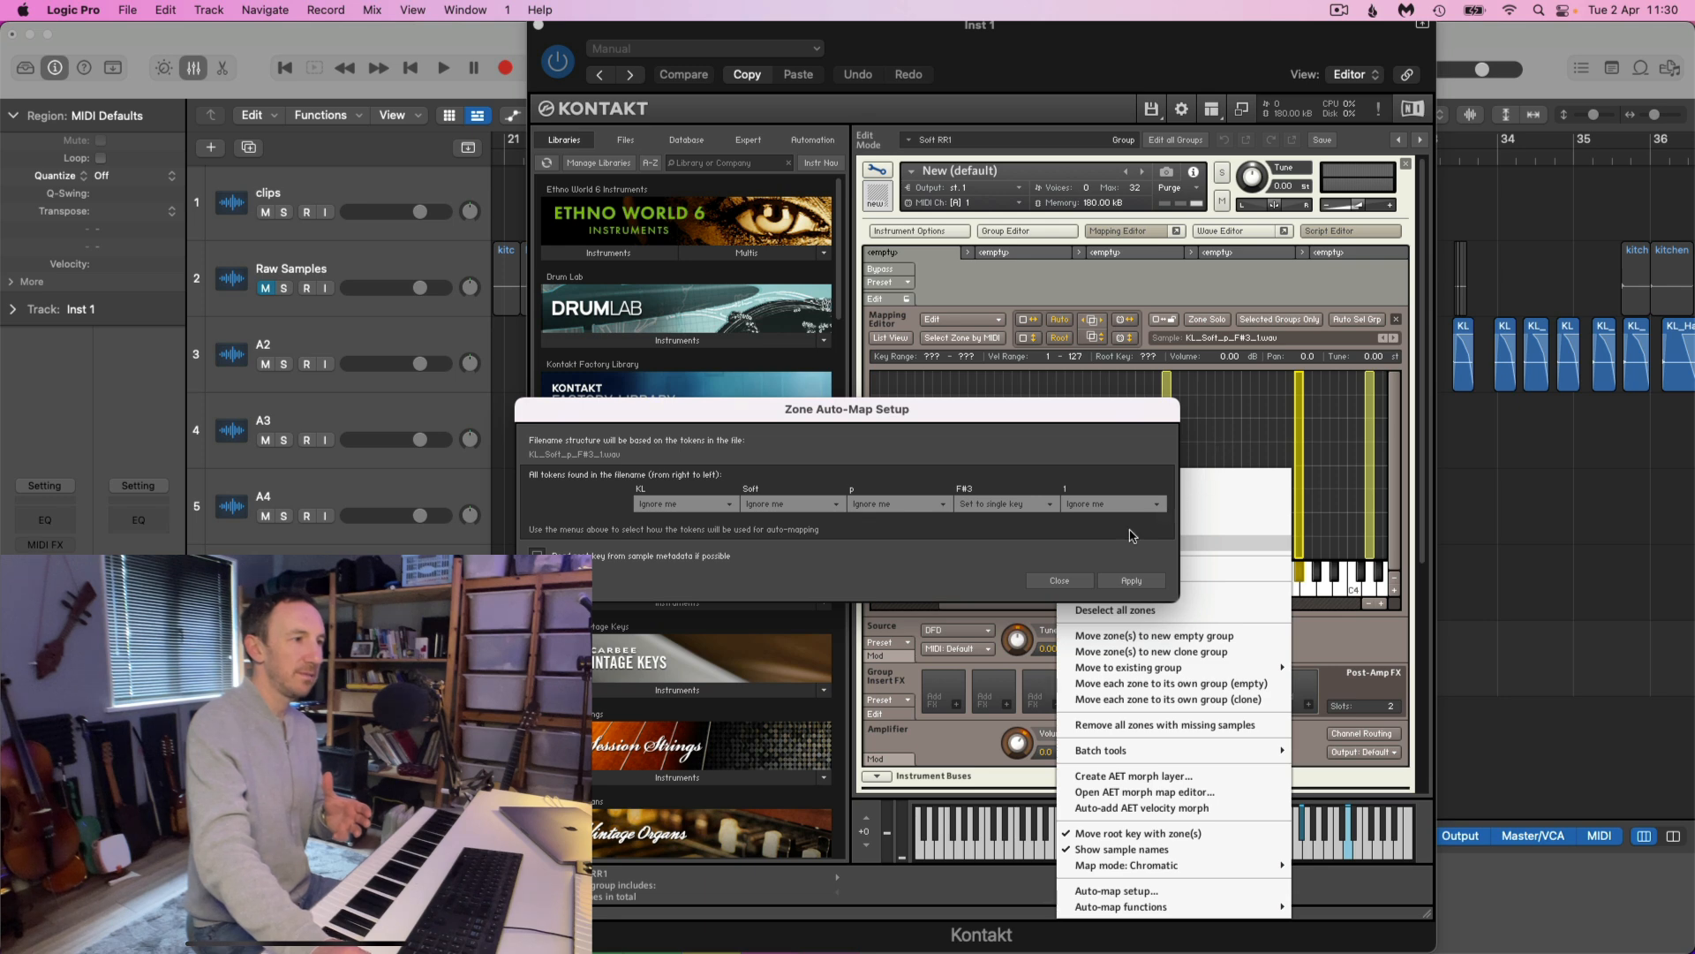
pyautogui.click(1073, 583)
pyautogui.hscroll(5, 1053, 499)
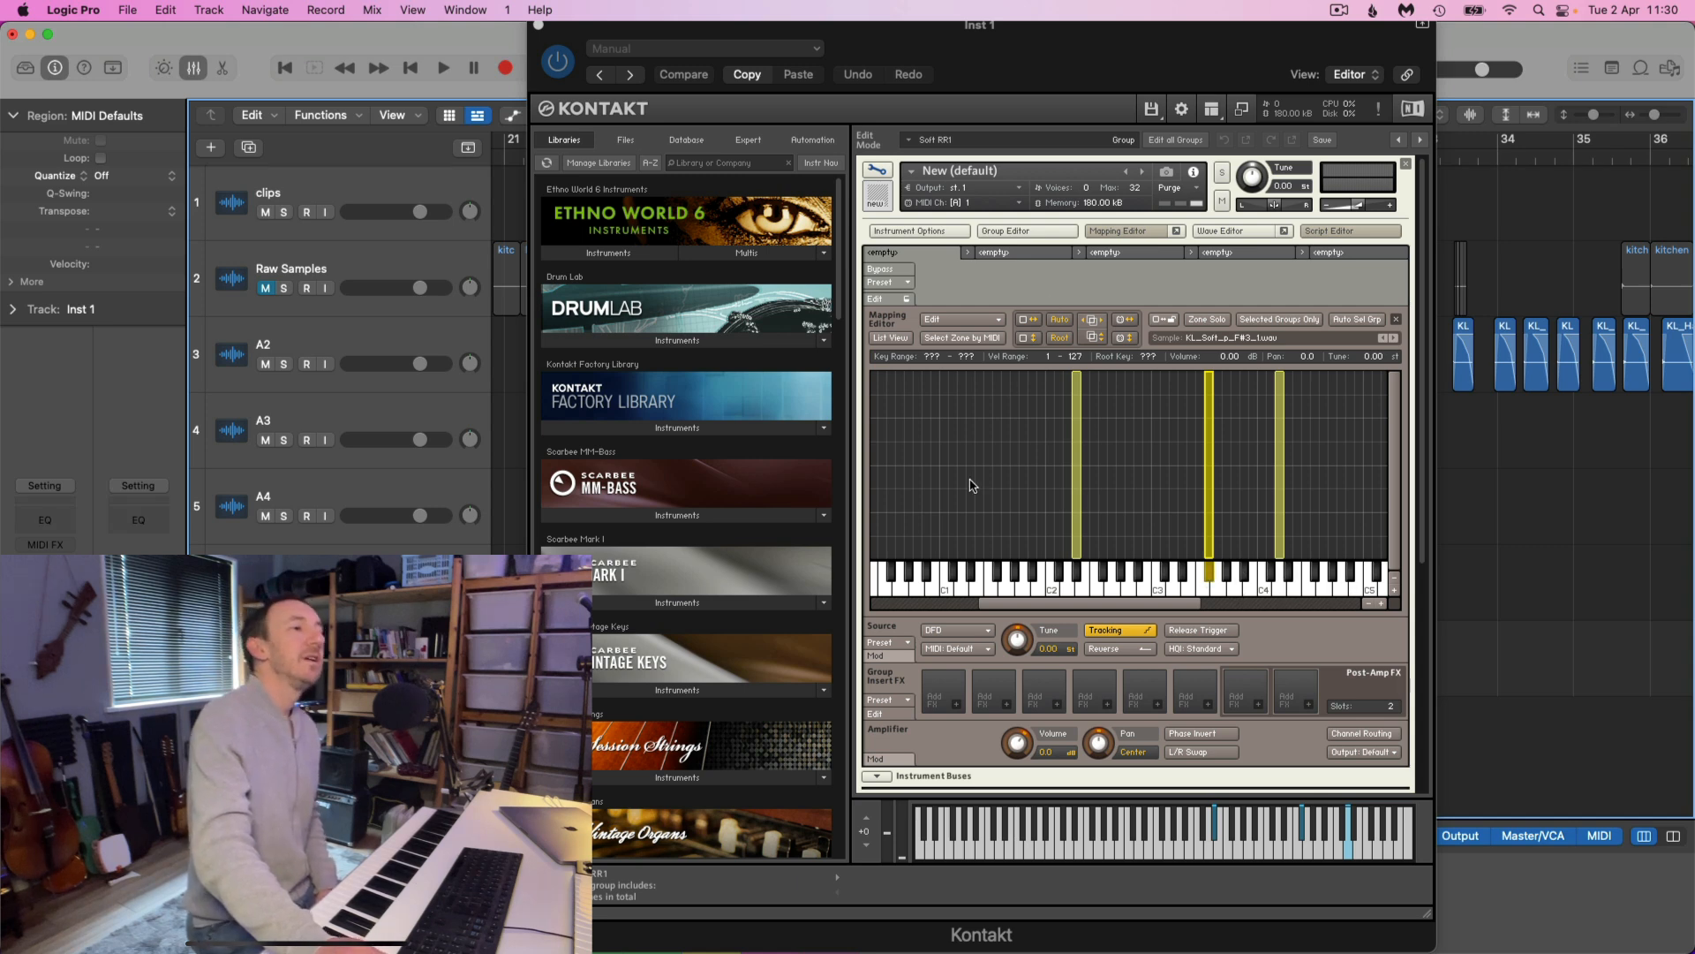
# Select the three p zones together and set their upper velocity limit to 47
pyautogui.moveTo(968, 452); pyautogui.dragTo(1304, 454)
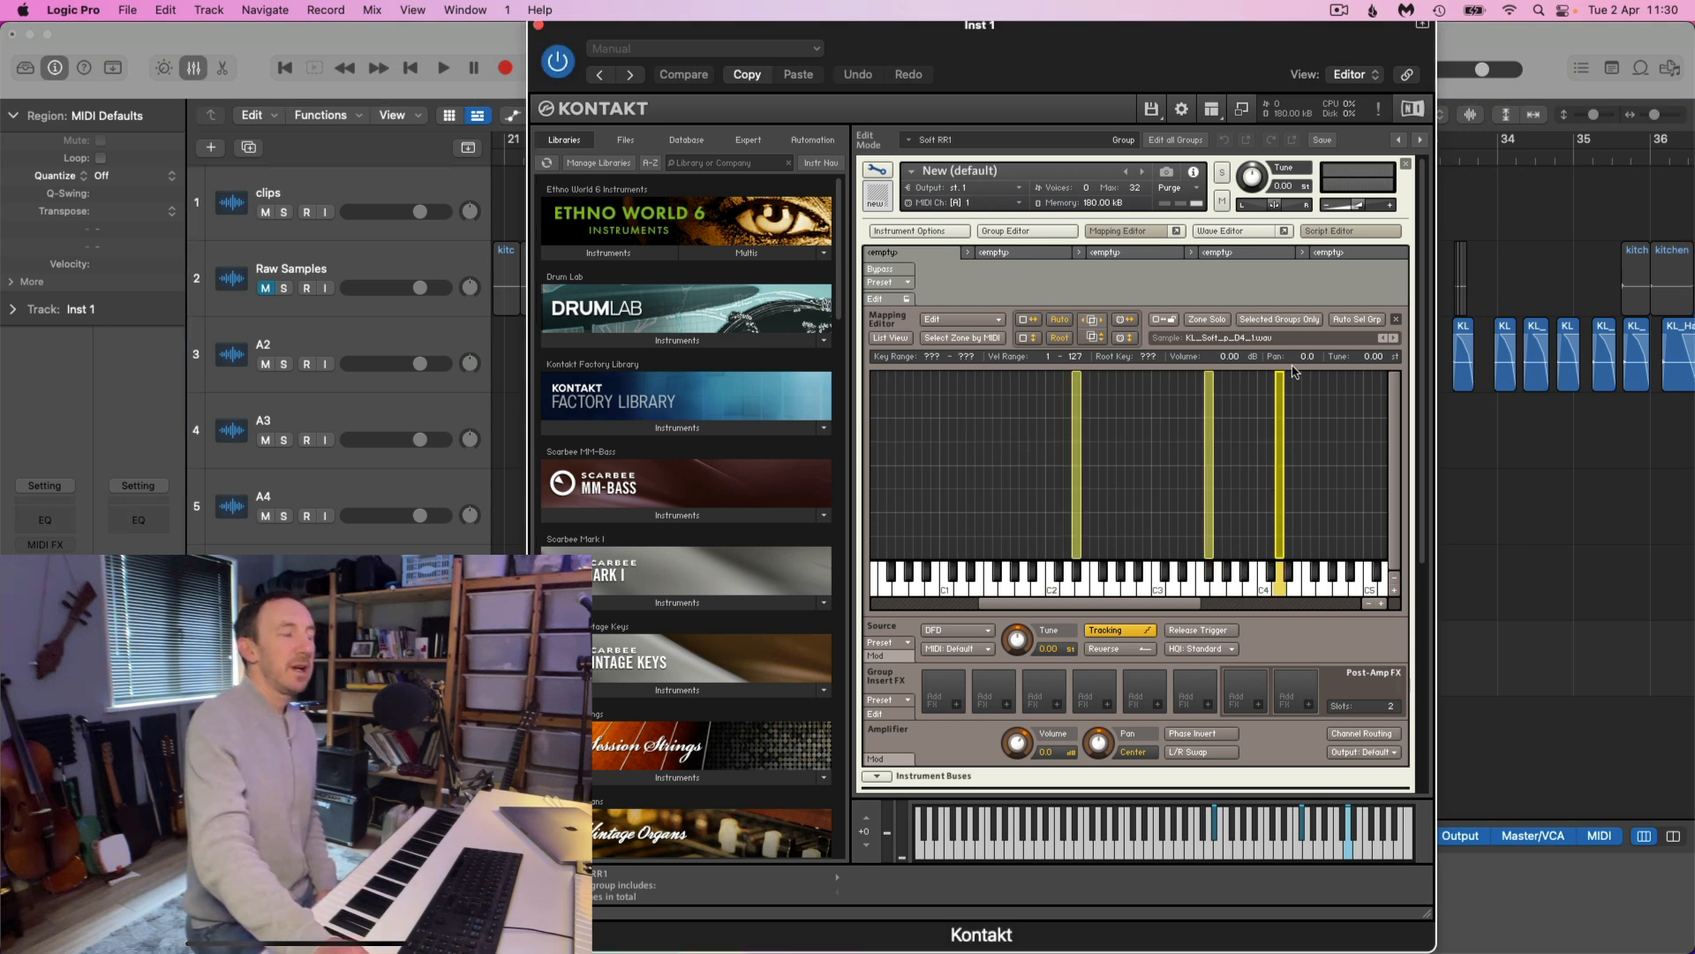
pyautogui.moveTo(1278, 378); pyautogui.dragTo(1319, 505)
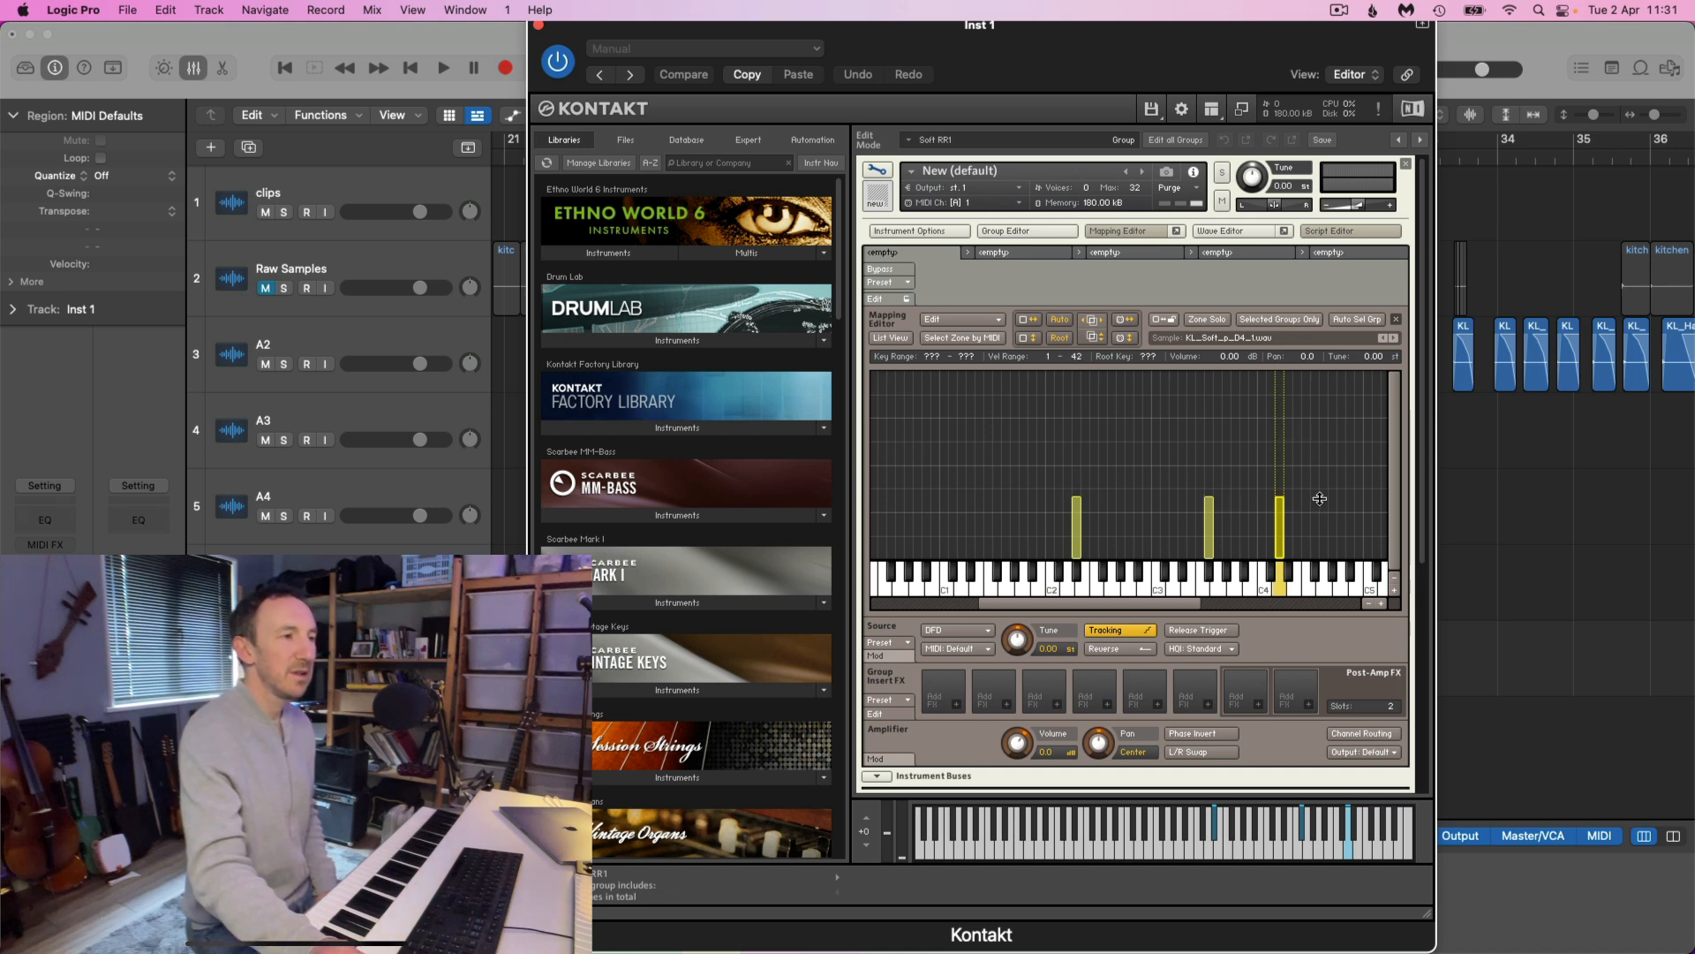
pyautogui.moveTo(1320, 496); pyautogui.dragTo(1317, 496)
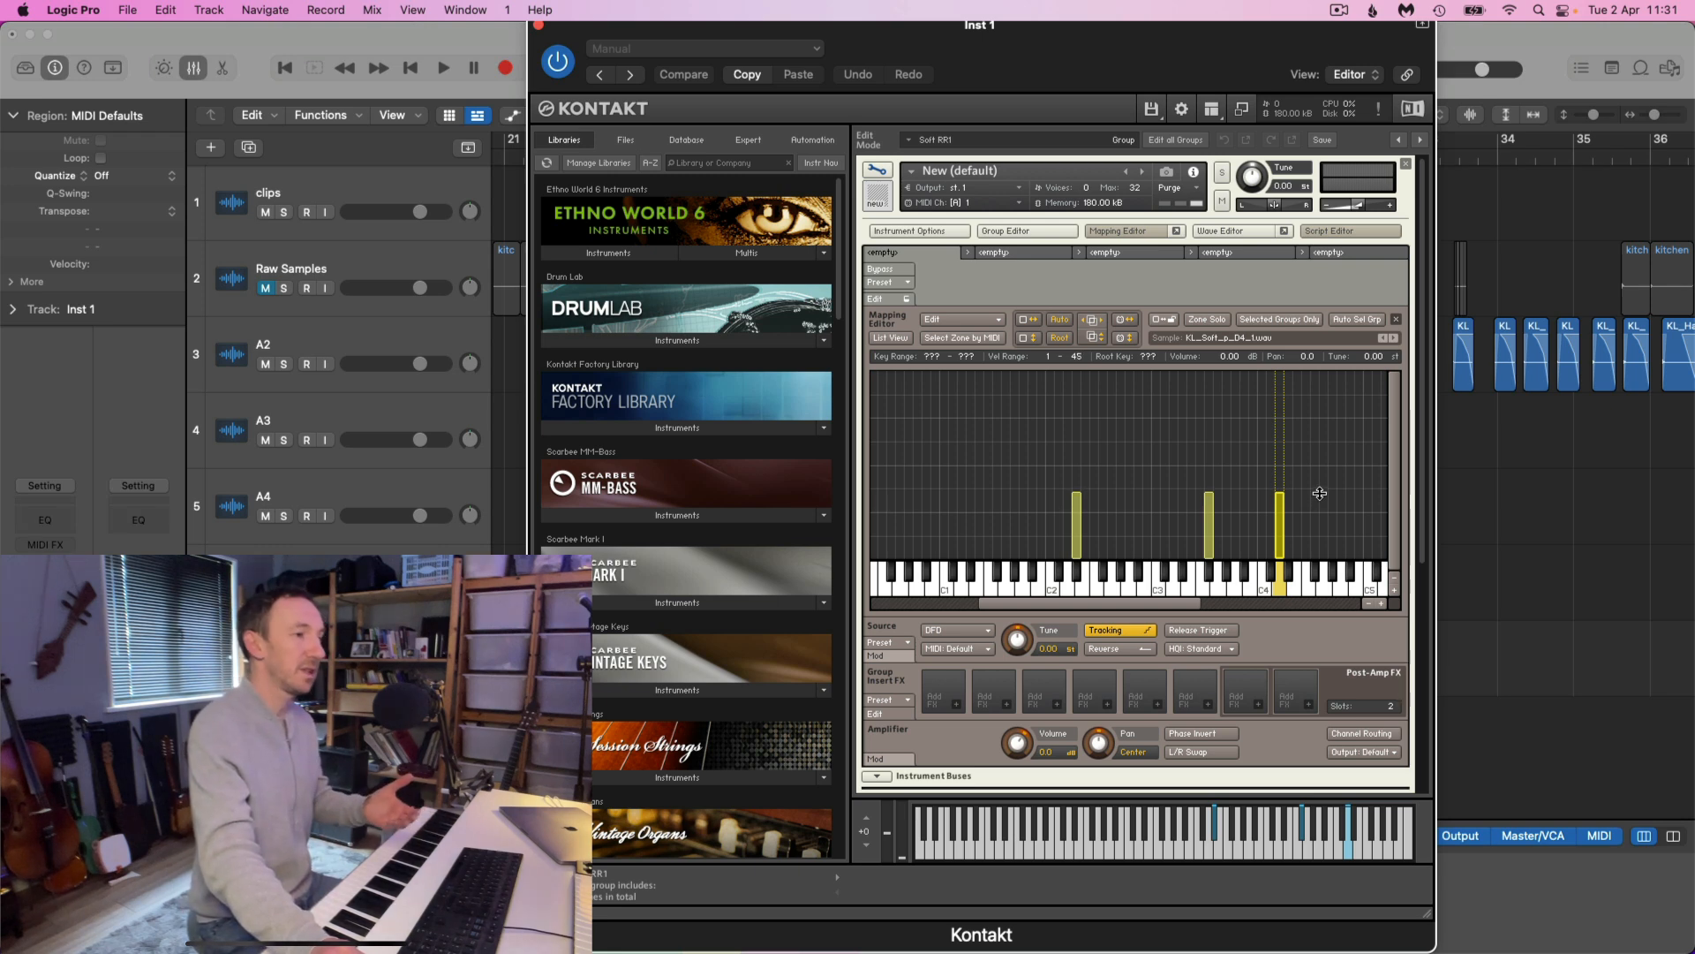
pyautogui.moveTo(1320, 495); pyautogui.dragTo(1320, 494)
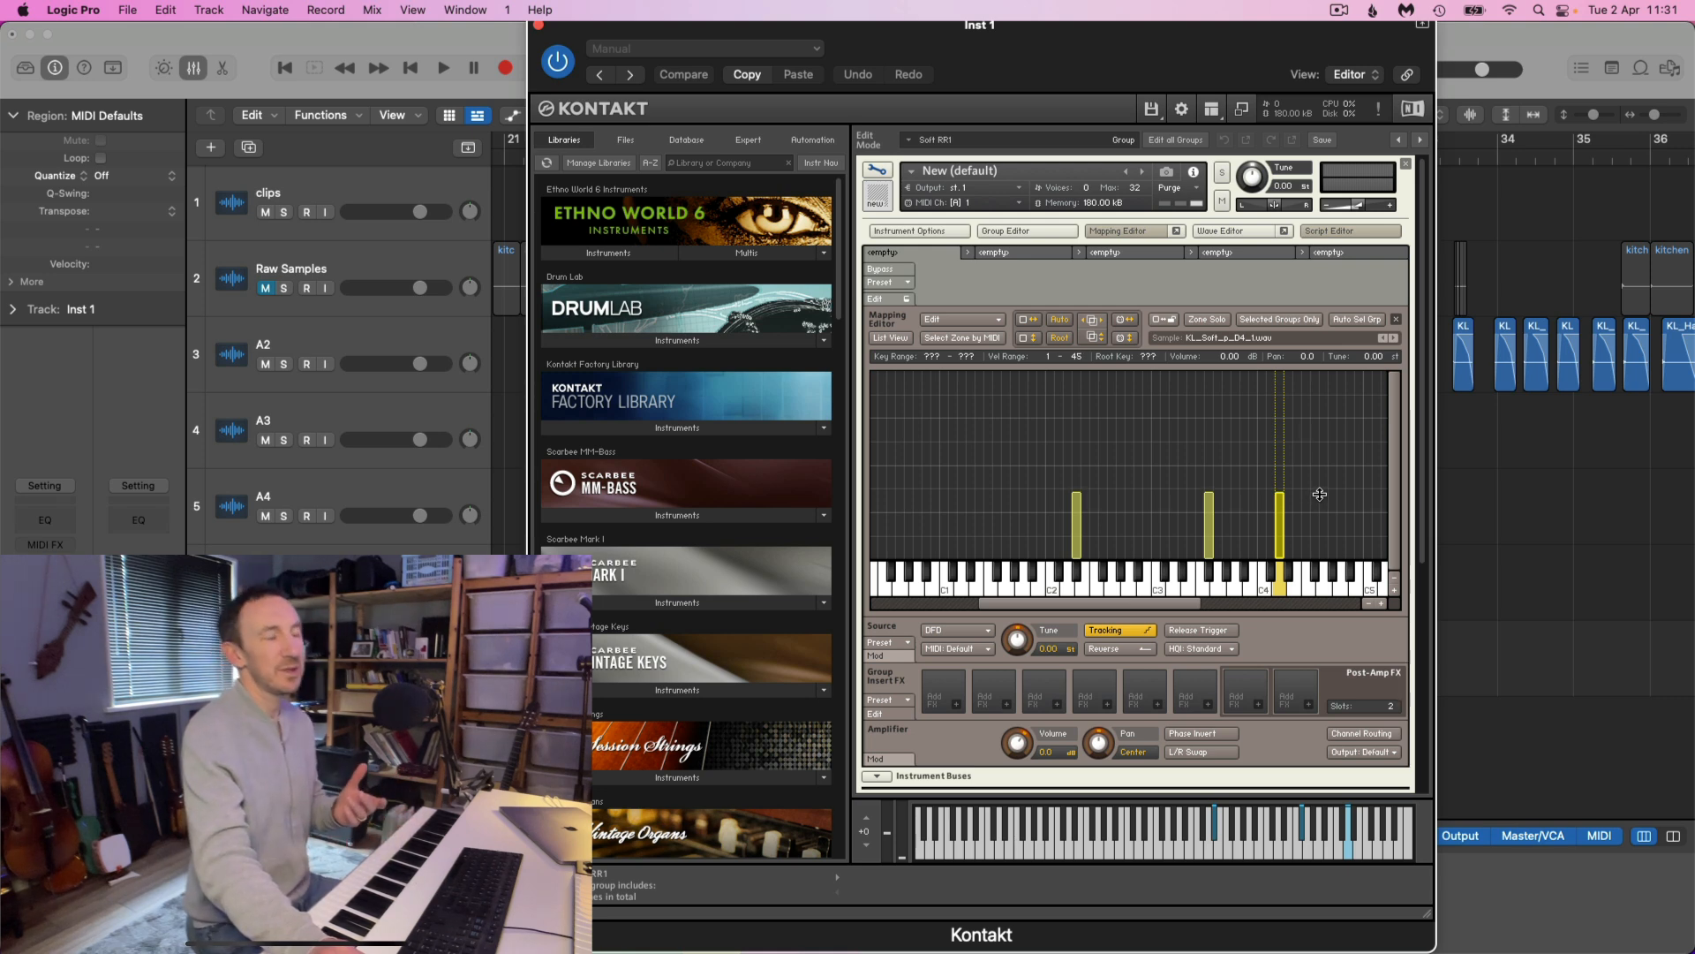
pyautogui.moveTo(1324, 488); pyautogui.dragTo(1322, 490)
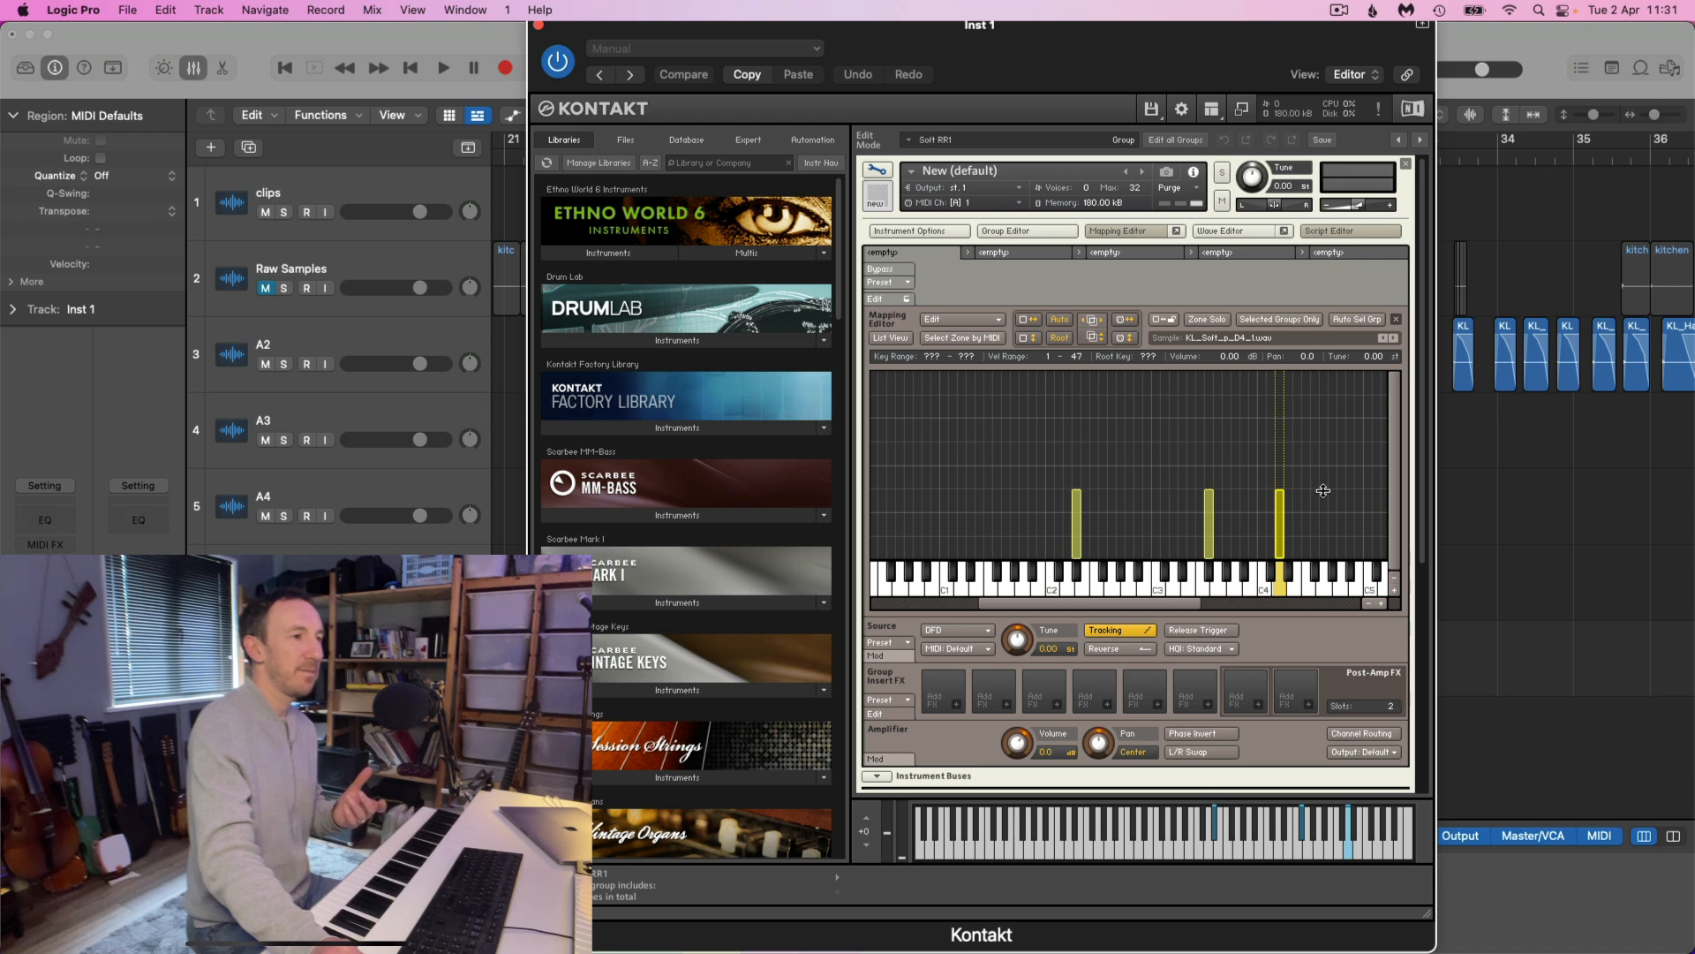
pyautogui.click(1325, 496)
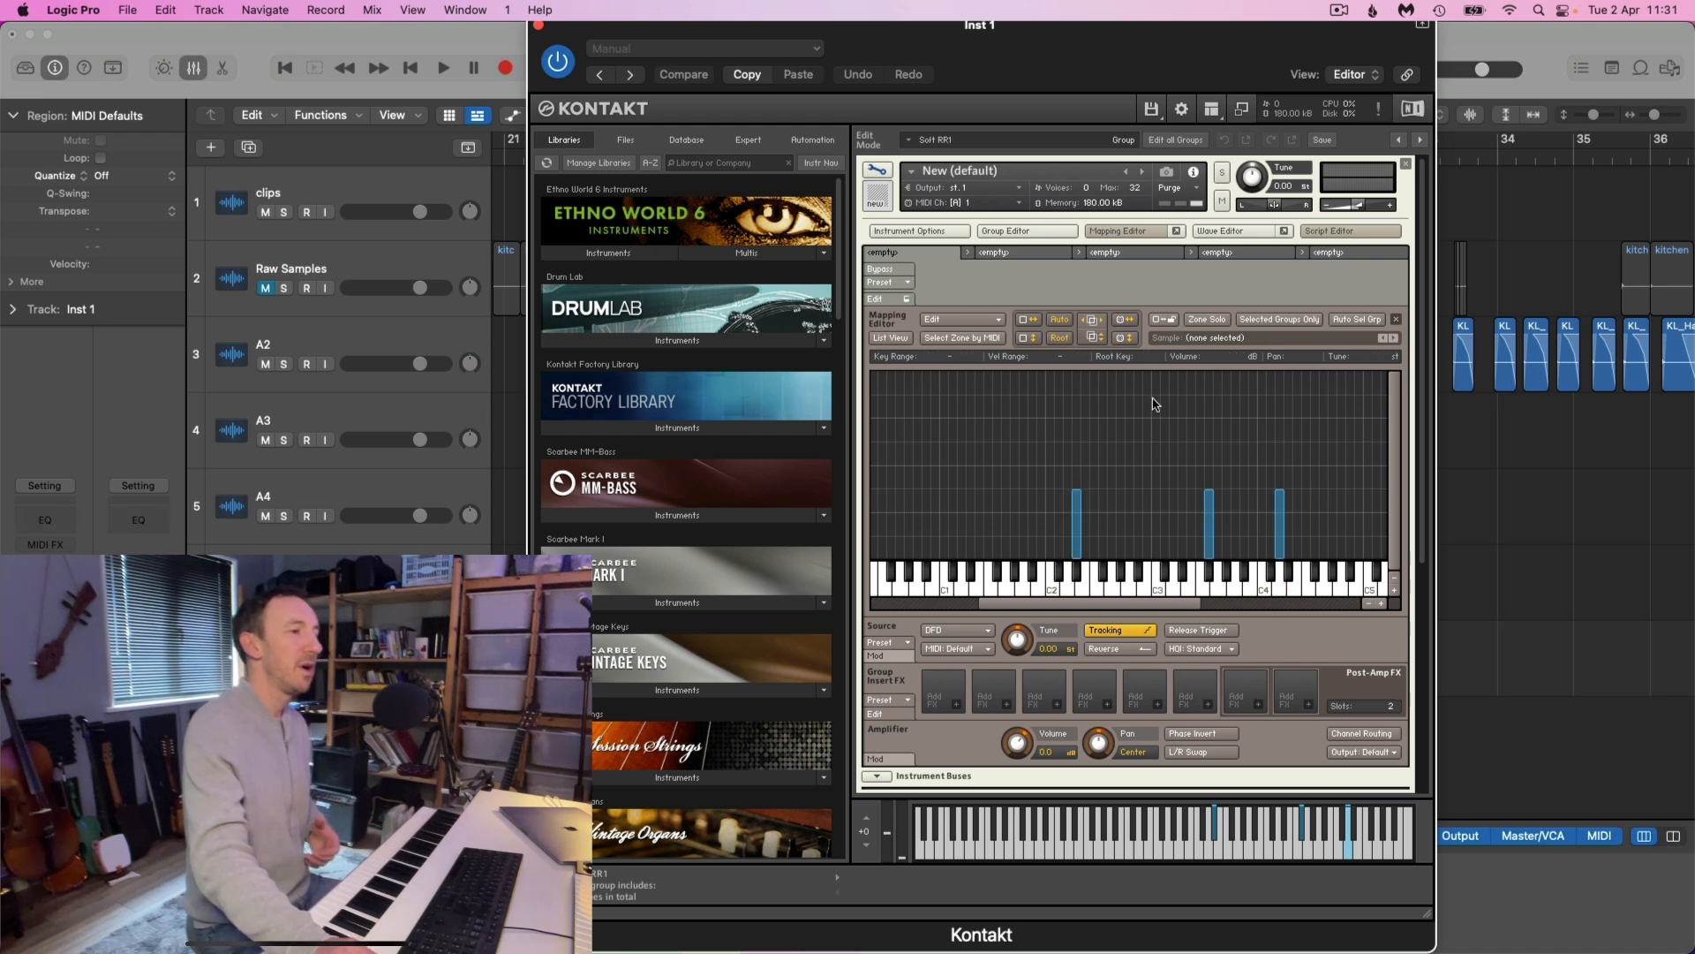
# Add the samples KL_Soft_mp_D#2_1.wav, KL_Soft_mp_D4_1.wav and KL_Soft_mp_F#3_1.wav from the NR folder to the Mapping Editor just above C1
pyautogui.moveTo(848, 953)
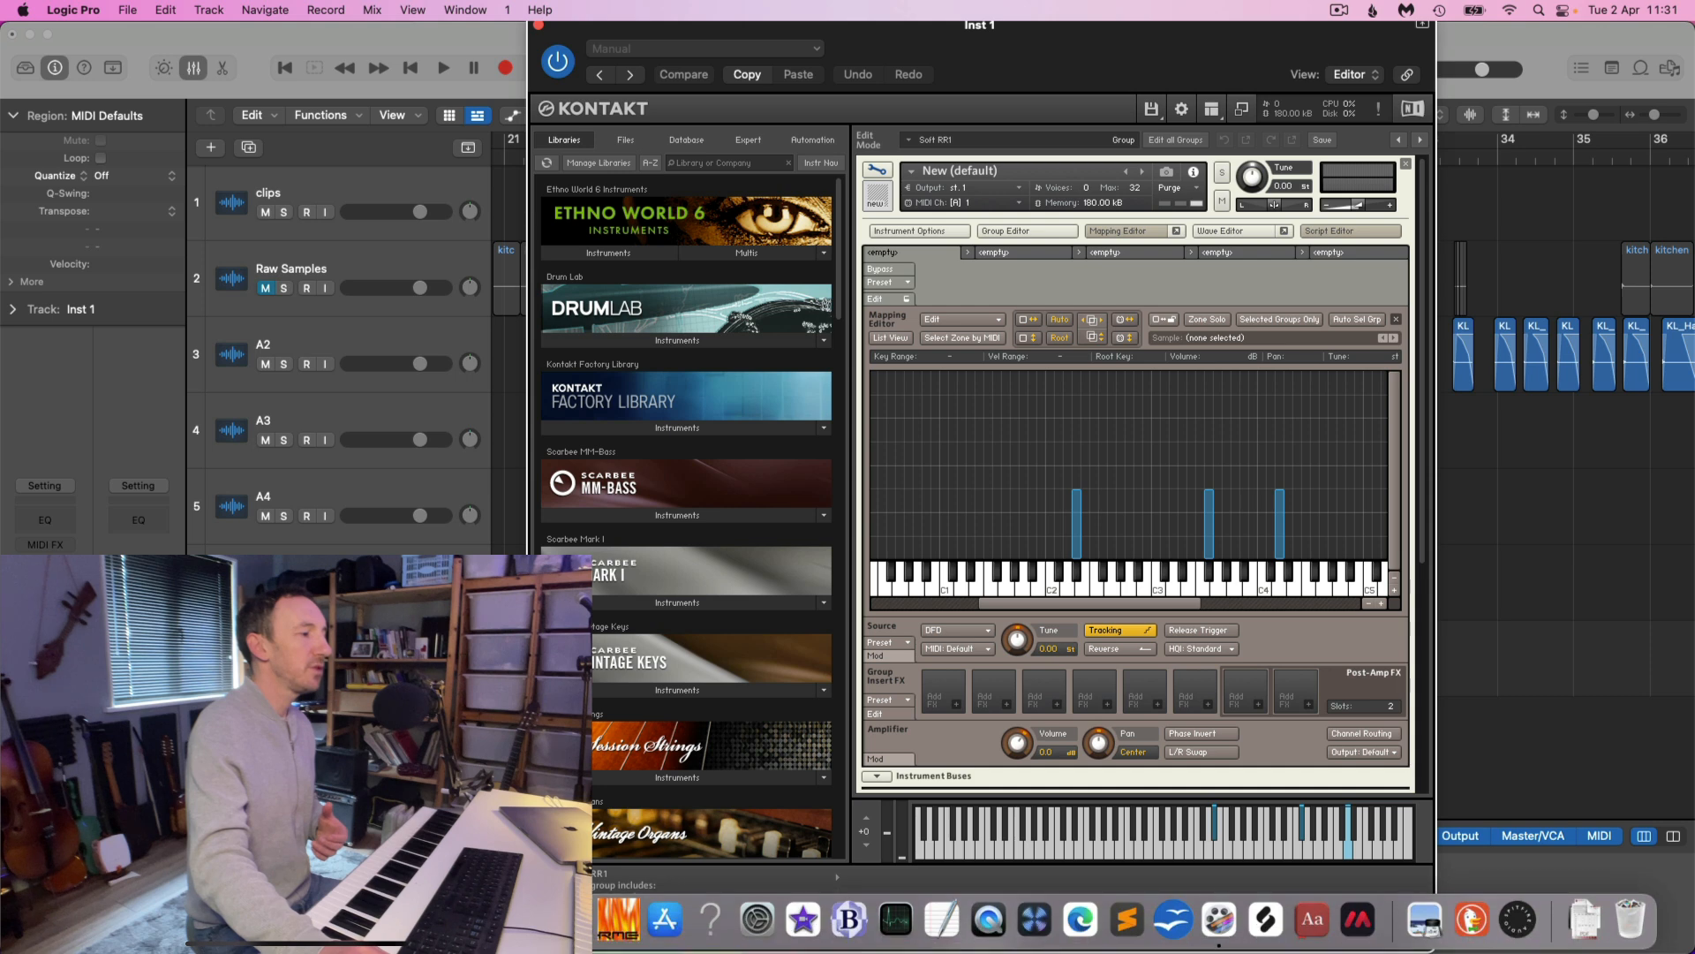
pyautogui.click(573, 919)
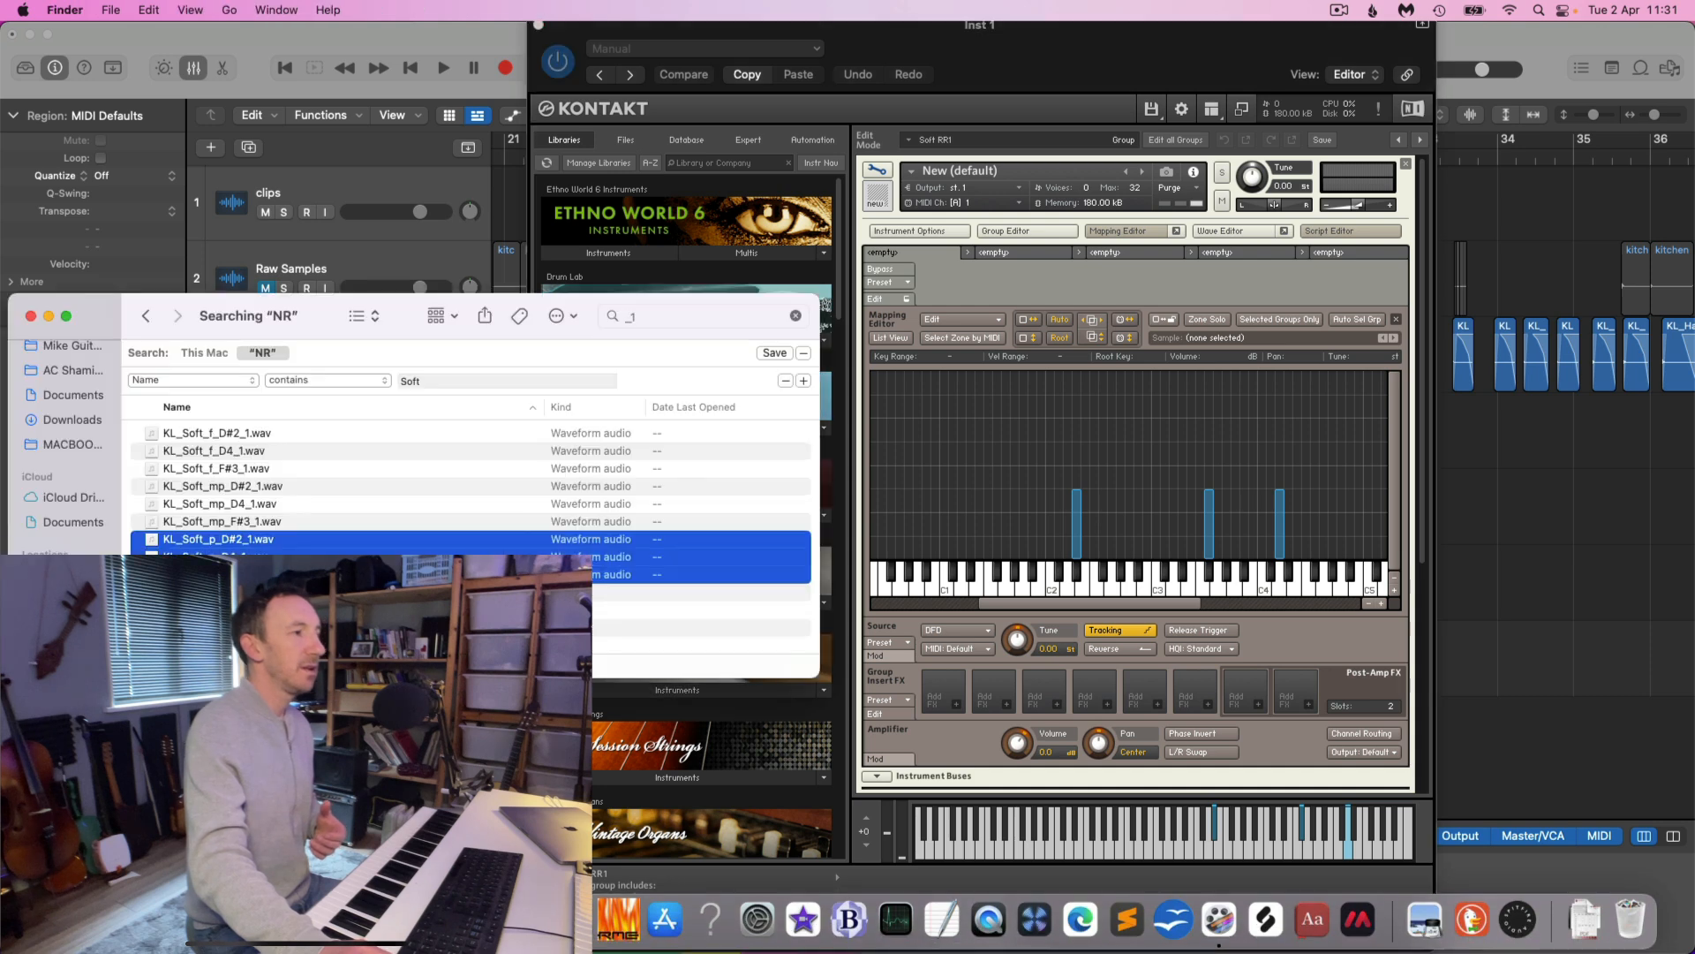
pyautogui.click(256, 522)
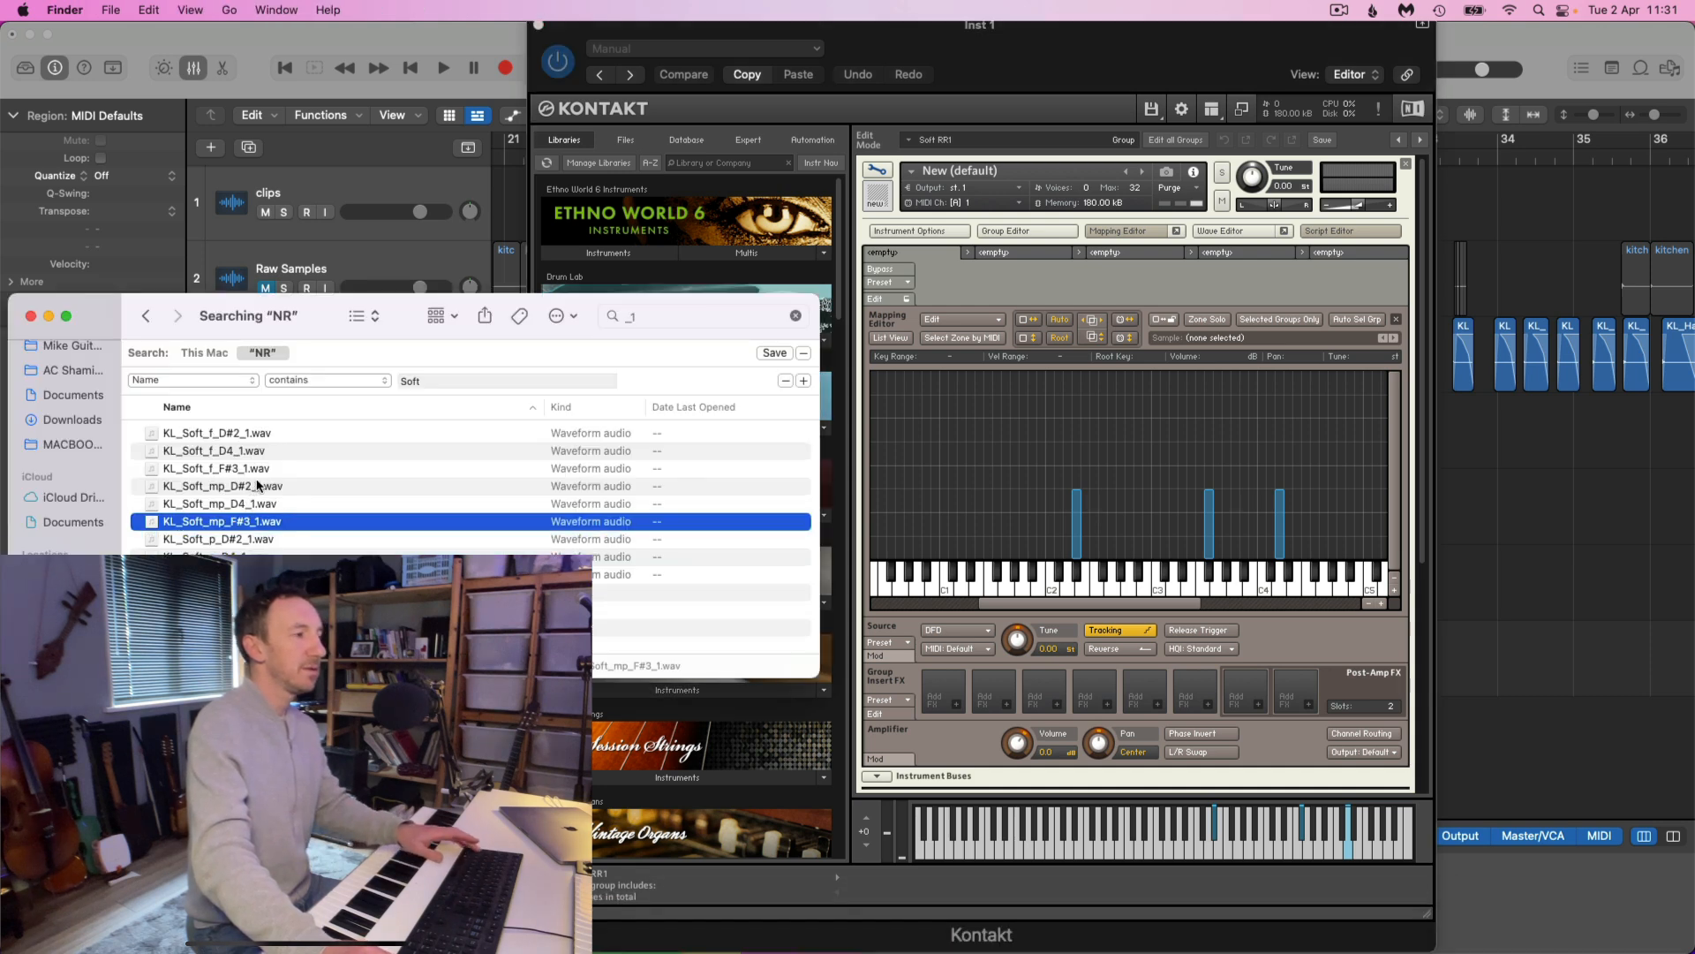
pyautogui.keyDown('shift'); pyautogui.click(258, 485); pyautogui.keyUp('shift')
pyautogui.moveTo(228, 488); pyautogui.dragTo(959, 543)
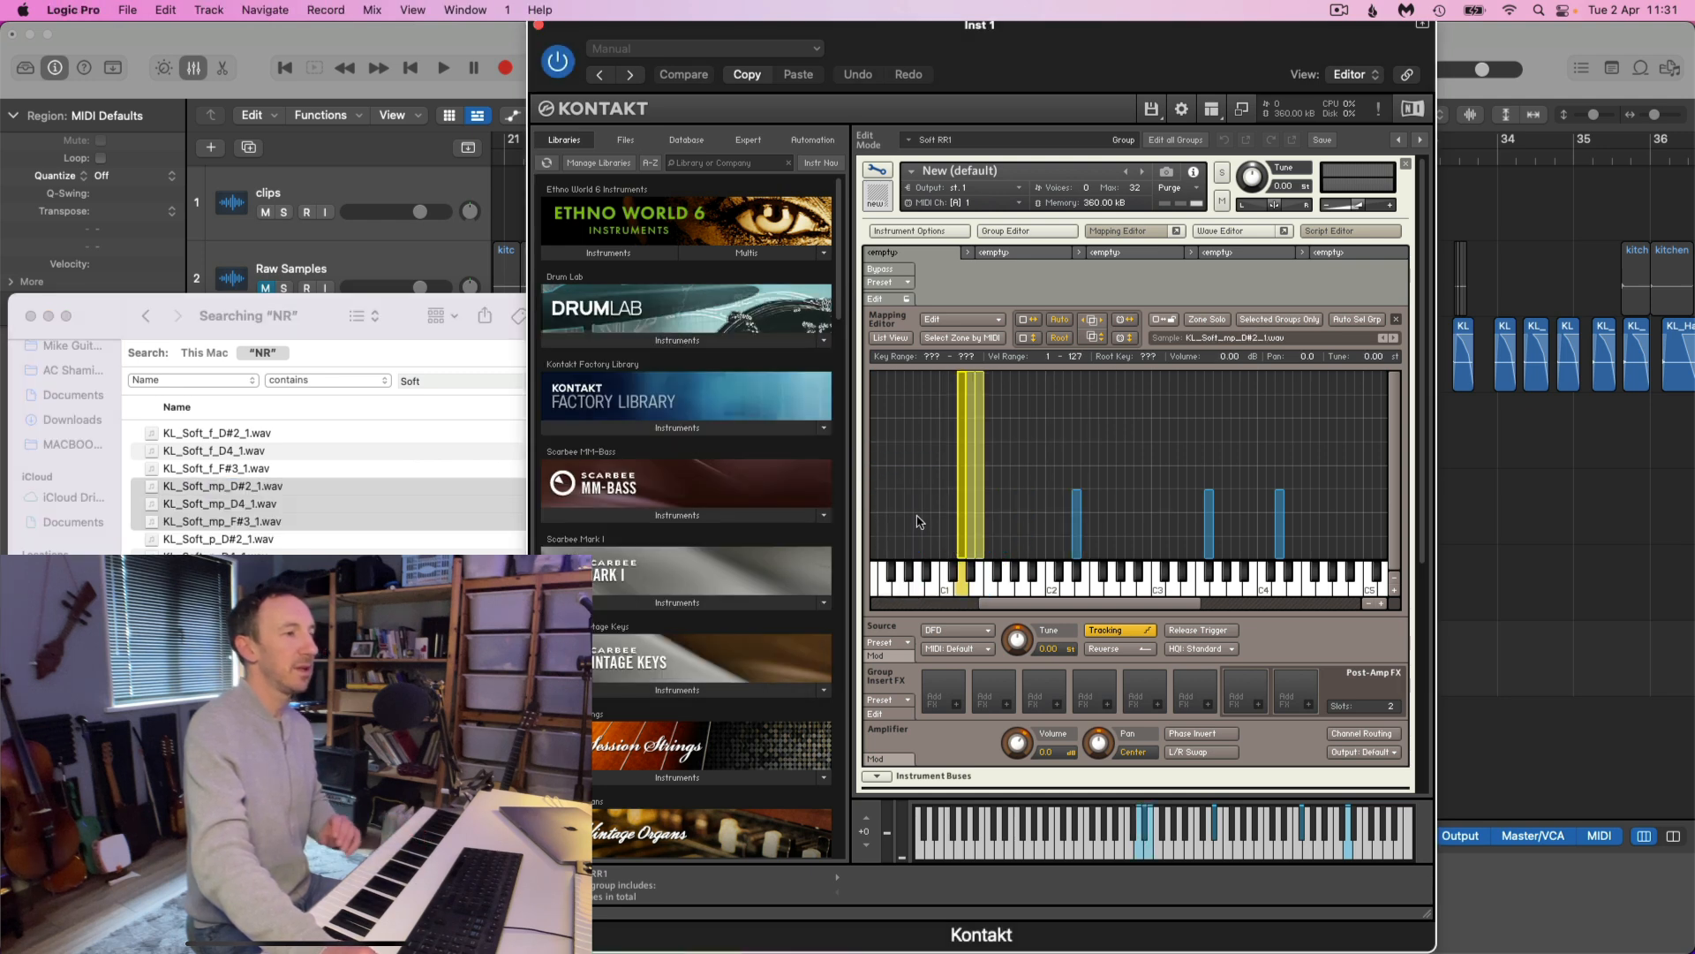
# Auto-map the three mp zones to their keys and set their velocity range to 49–96, above the p zones
pyautogui.click(1061, 323)
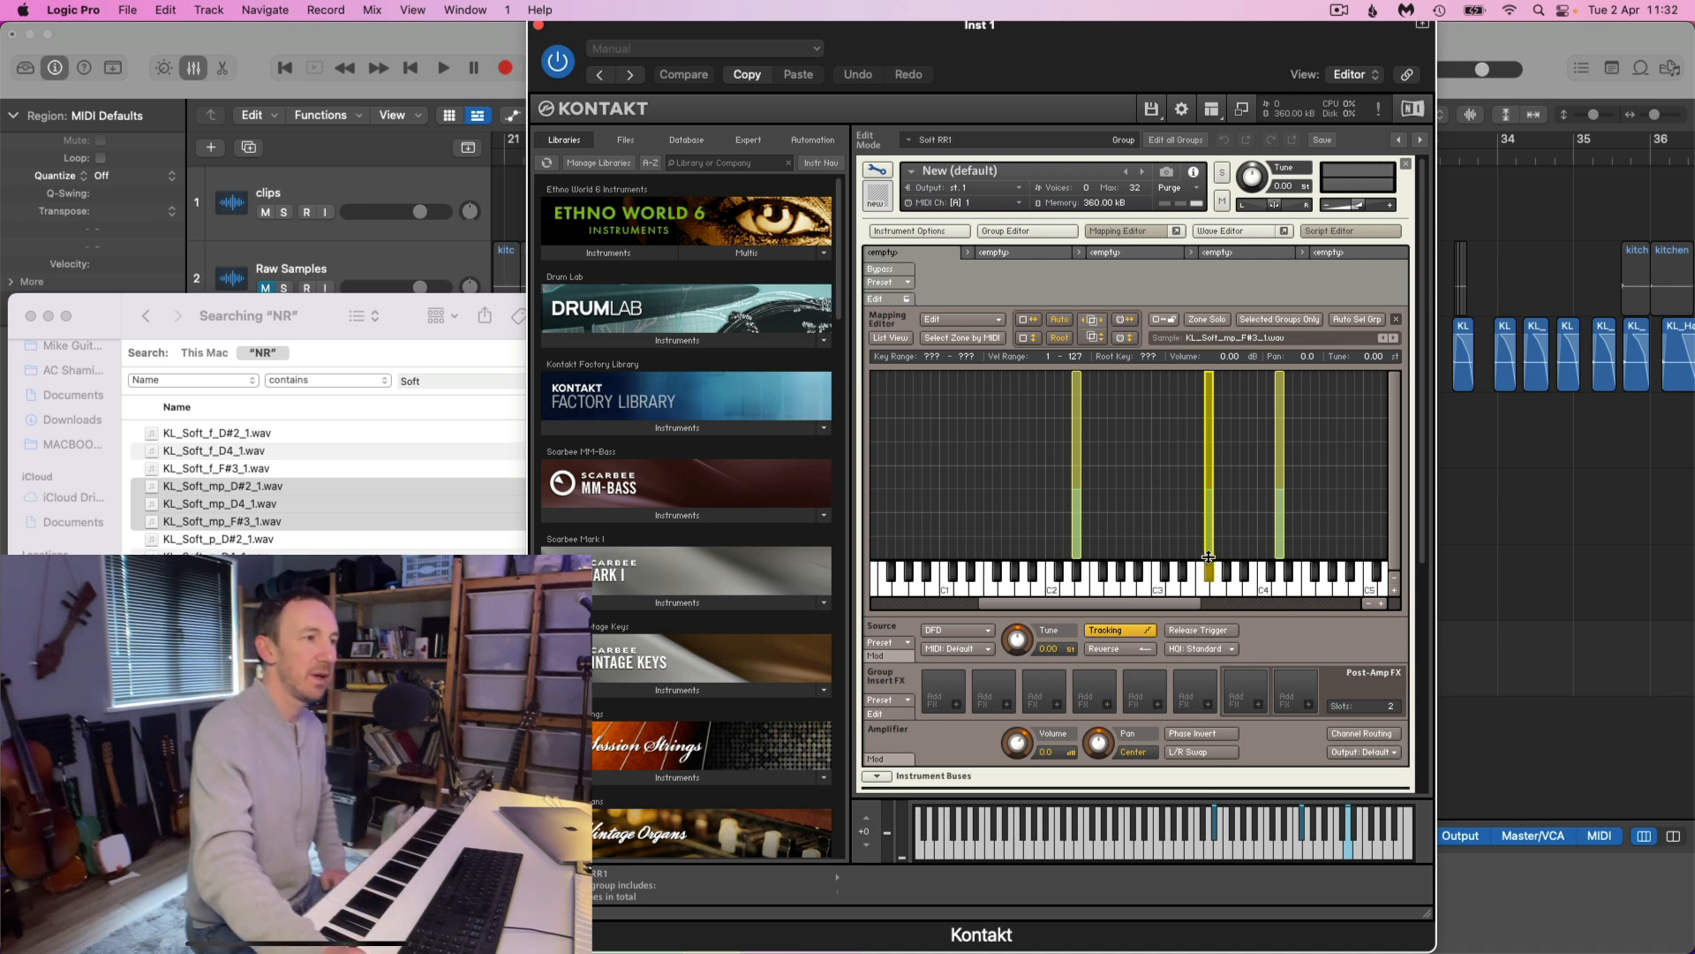
pyautogui.moveTo(1210, 556); pyautogui.dragTo(1216, 444)
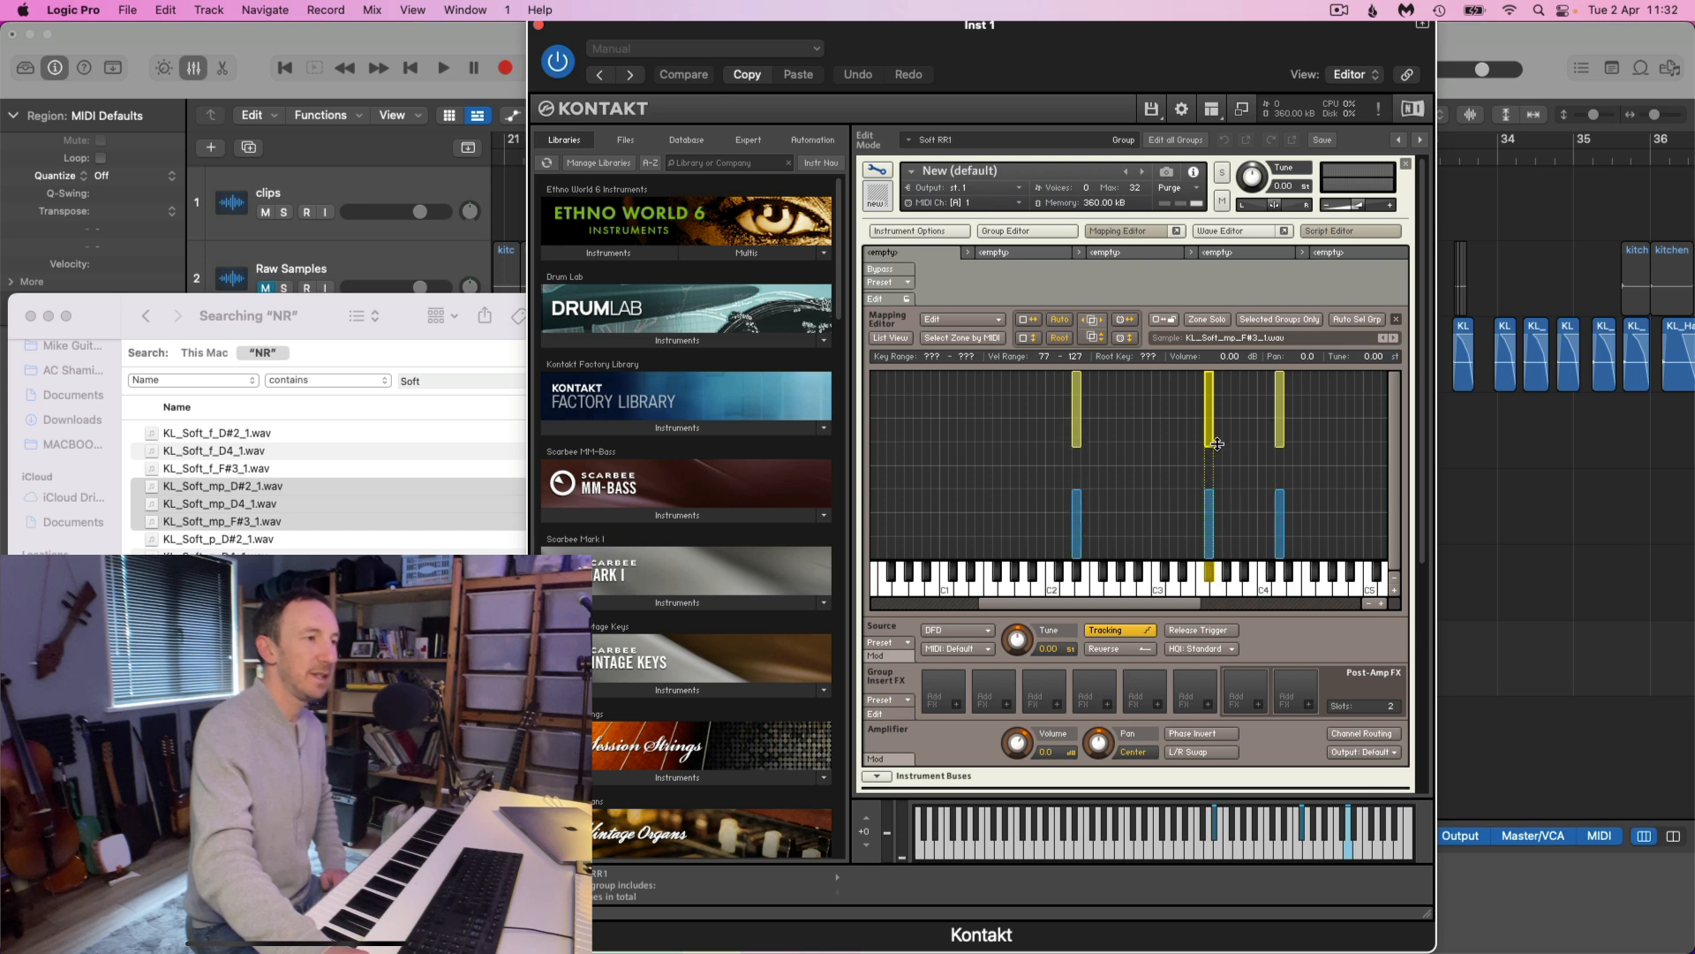
pyautogui.moveTo(1023, 394); pyautogui.dragTo(1277, 452)
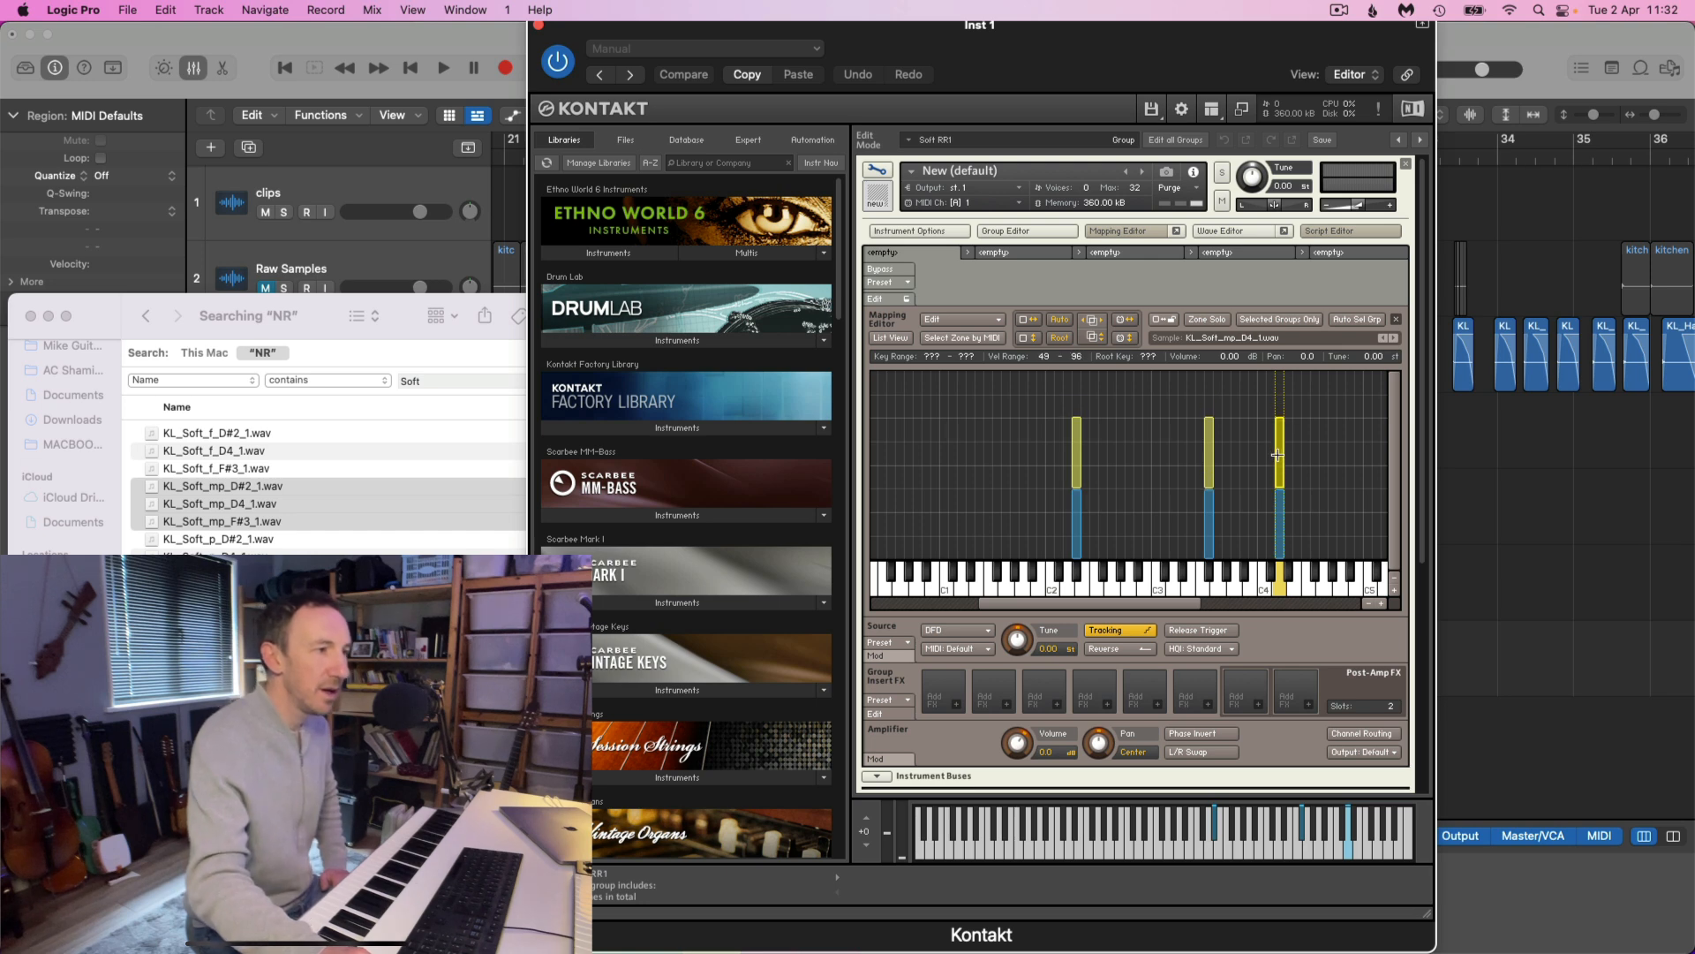
# Compare the p and mp velocity limits and extend the three mp zones down to a minimum velocity of 48
pyautogui.moveTo(1032, 519); pyautogui.dragTo(1391, 538)
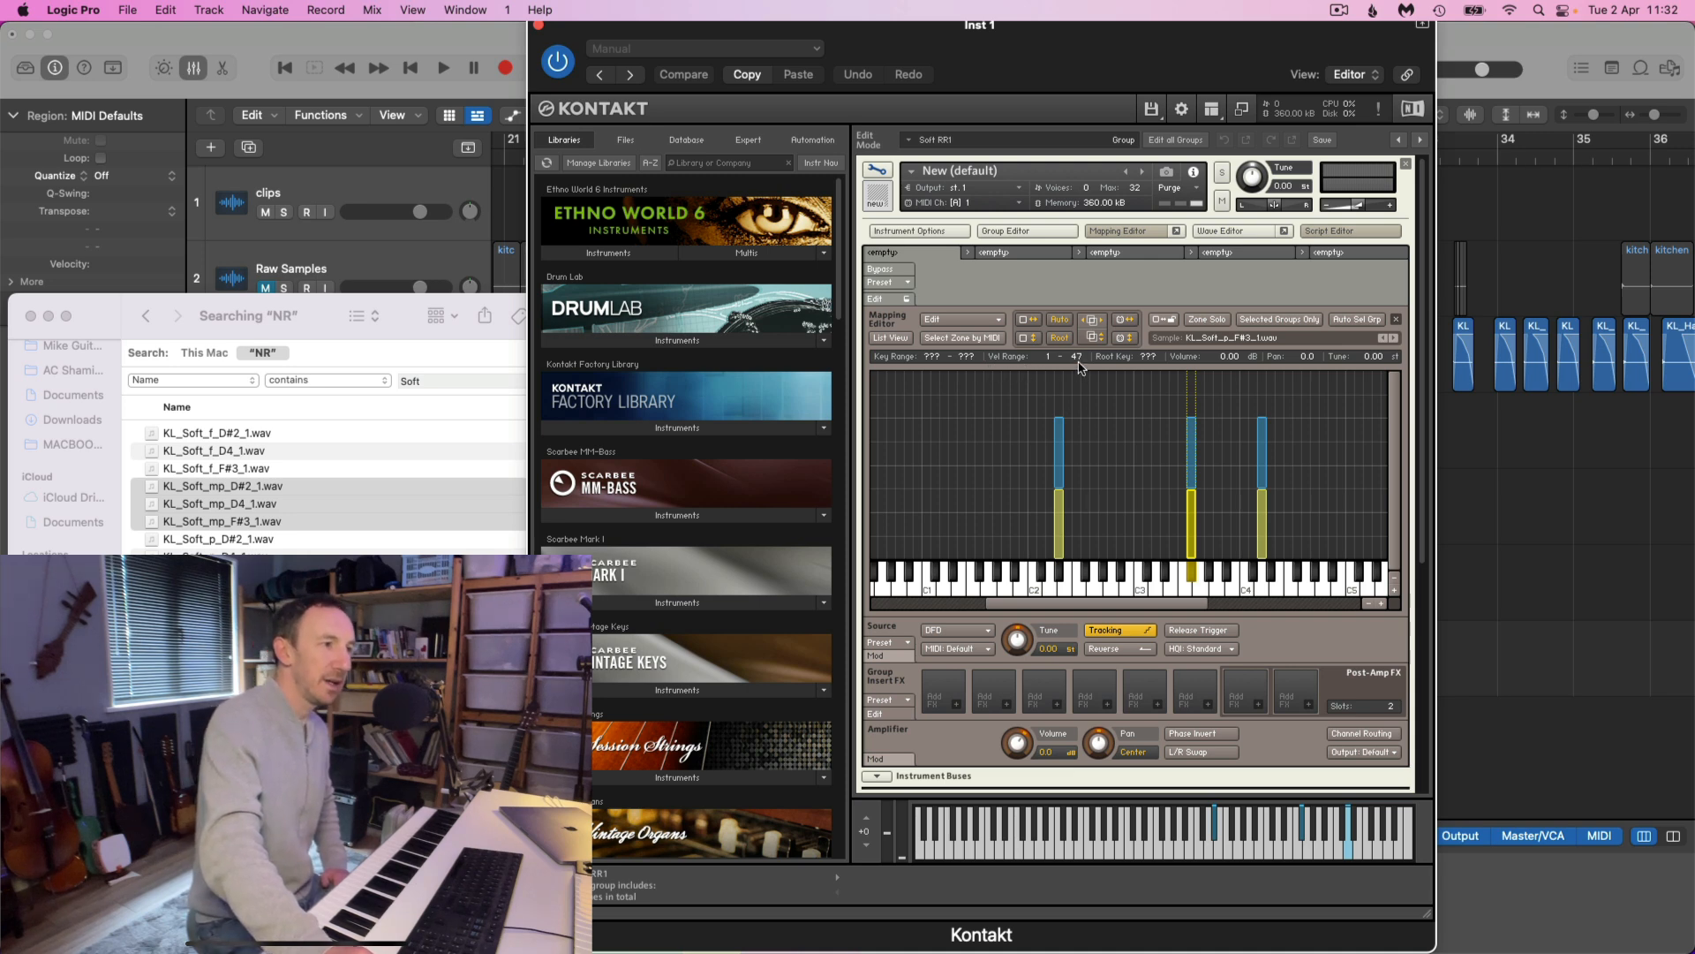
pyautogui.moveTo(1001, 422); pyautogui.dragTo(1302, 451)
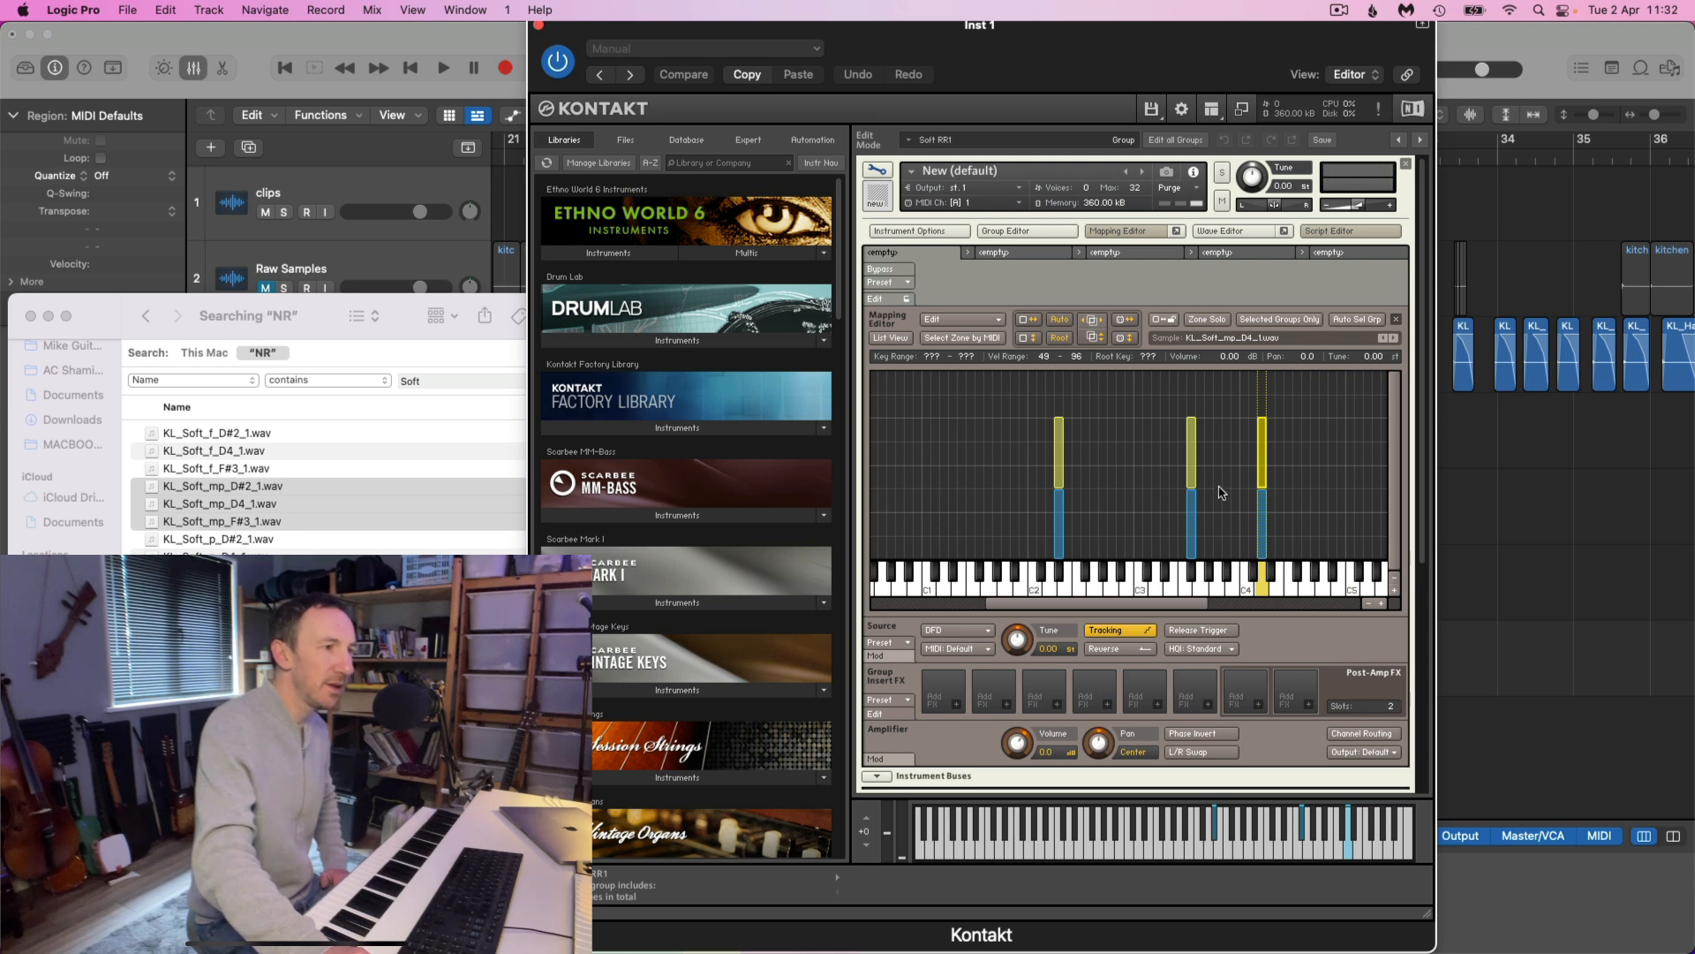
pyautogui.click(1394, 590)
pyautogui.scroll(-5, 1305, 480)
pyautogui.scroll(1, 1280, 436)
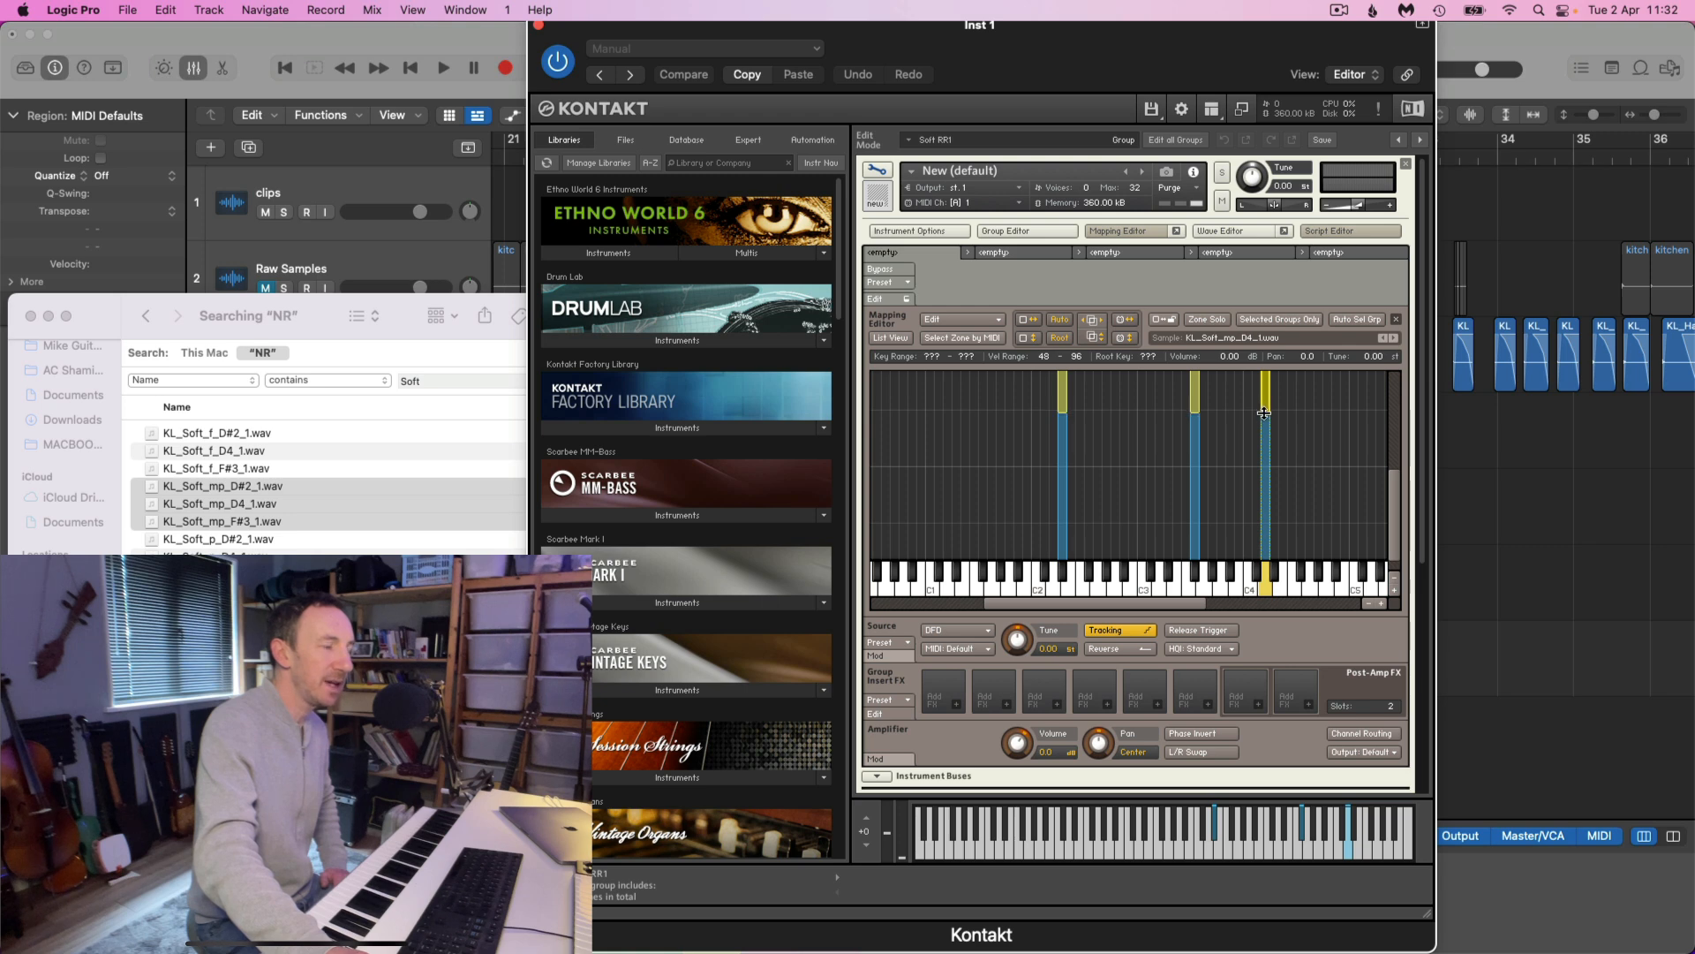
pyautogui.scroll(3, 1394, 515)
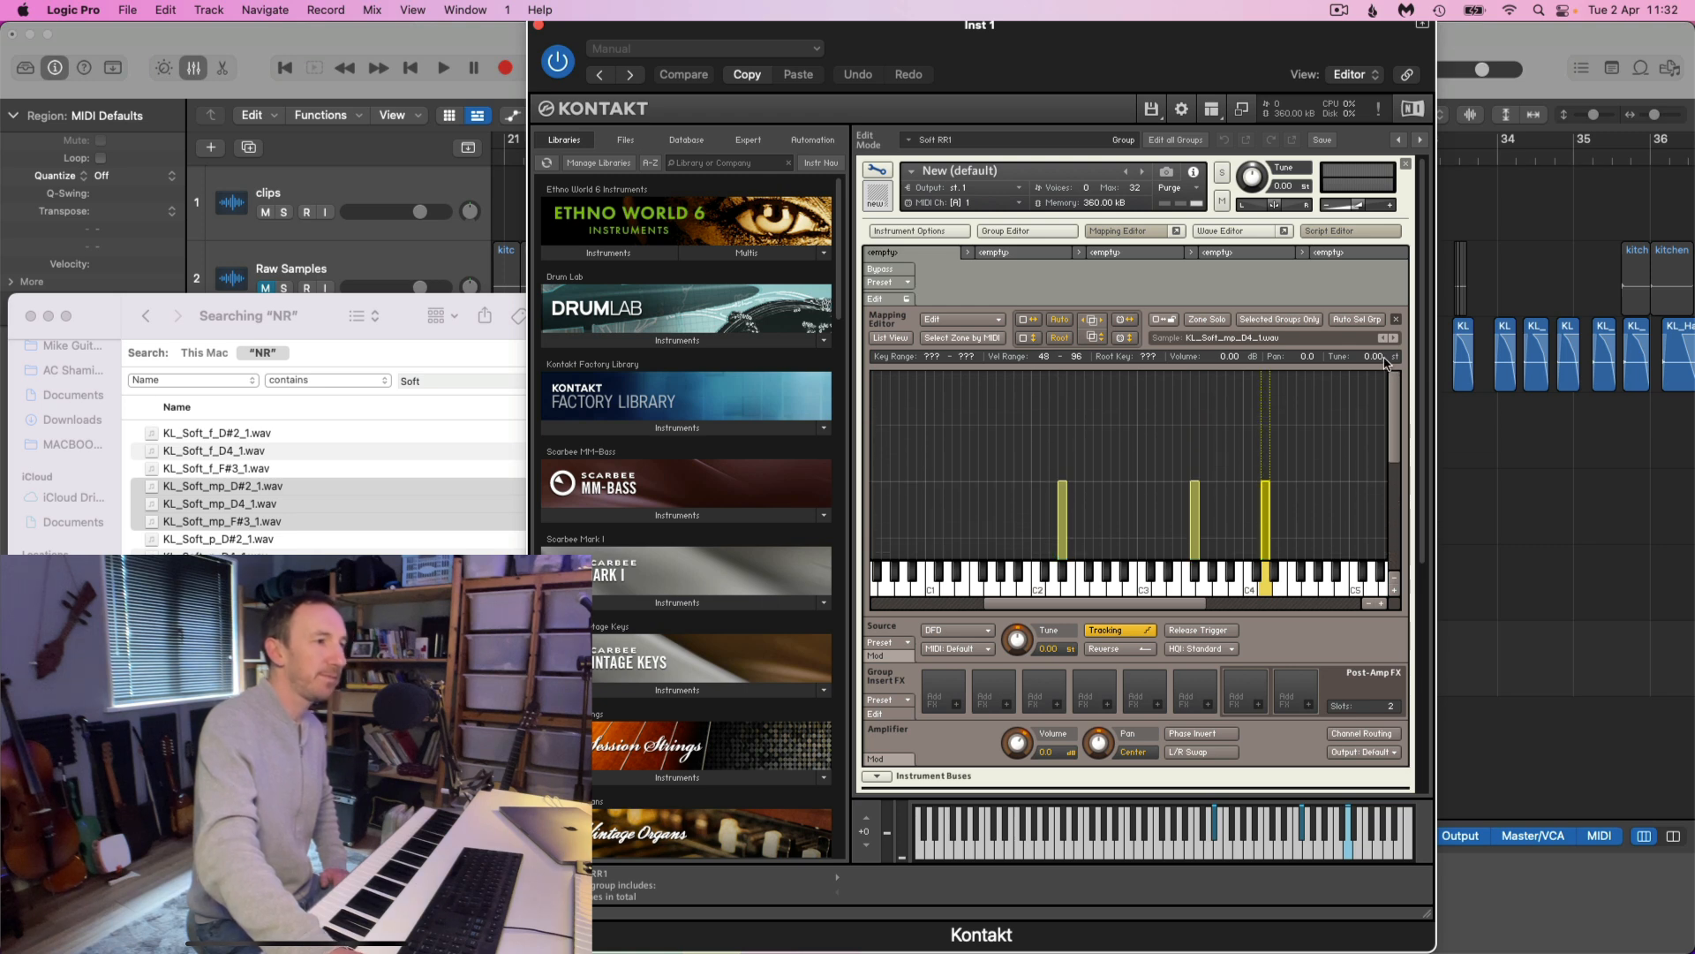
pyautogui.scroll(-1, 1349, 484)
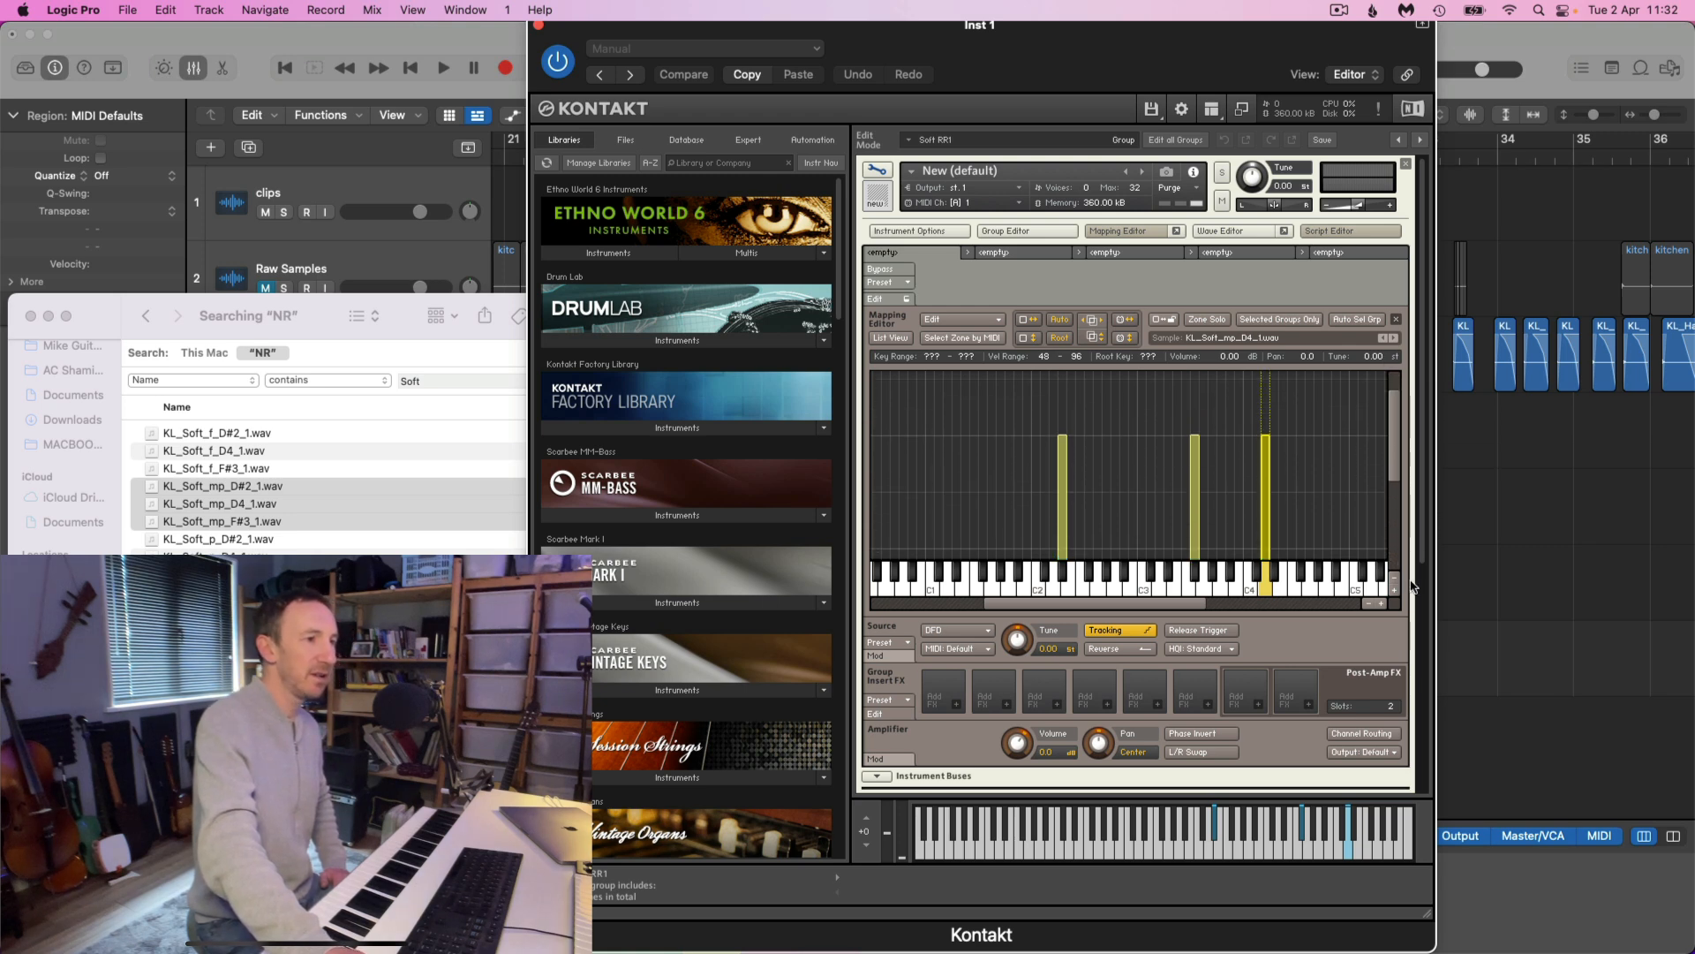
pyautogui.click(1365, 607)
pyautogui.click(1369, 605)
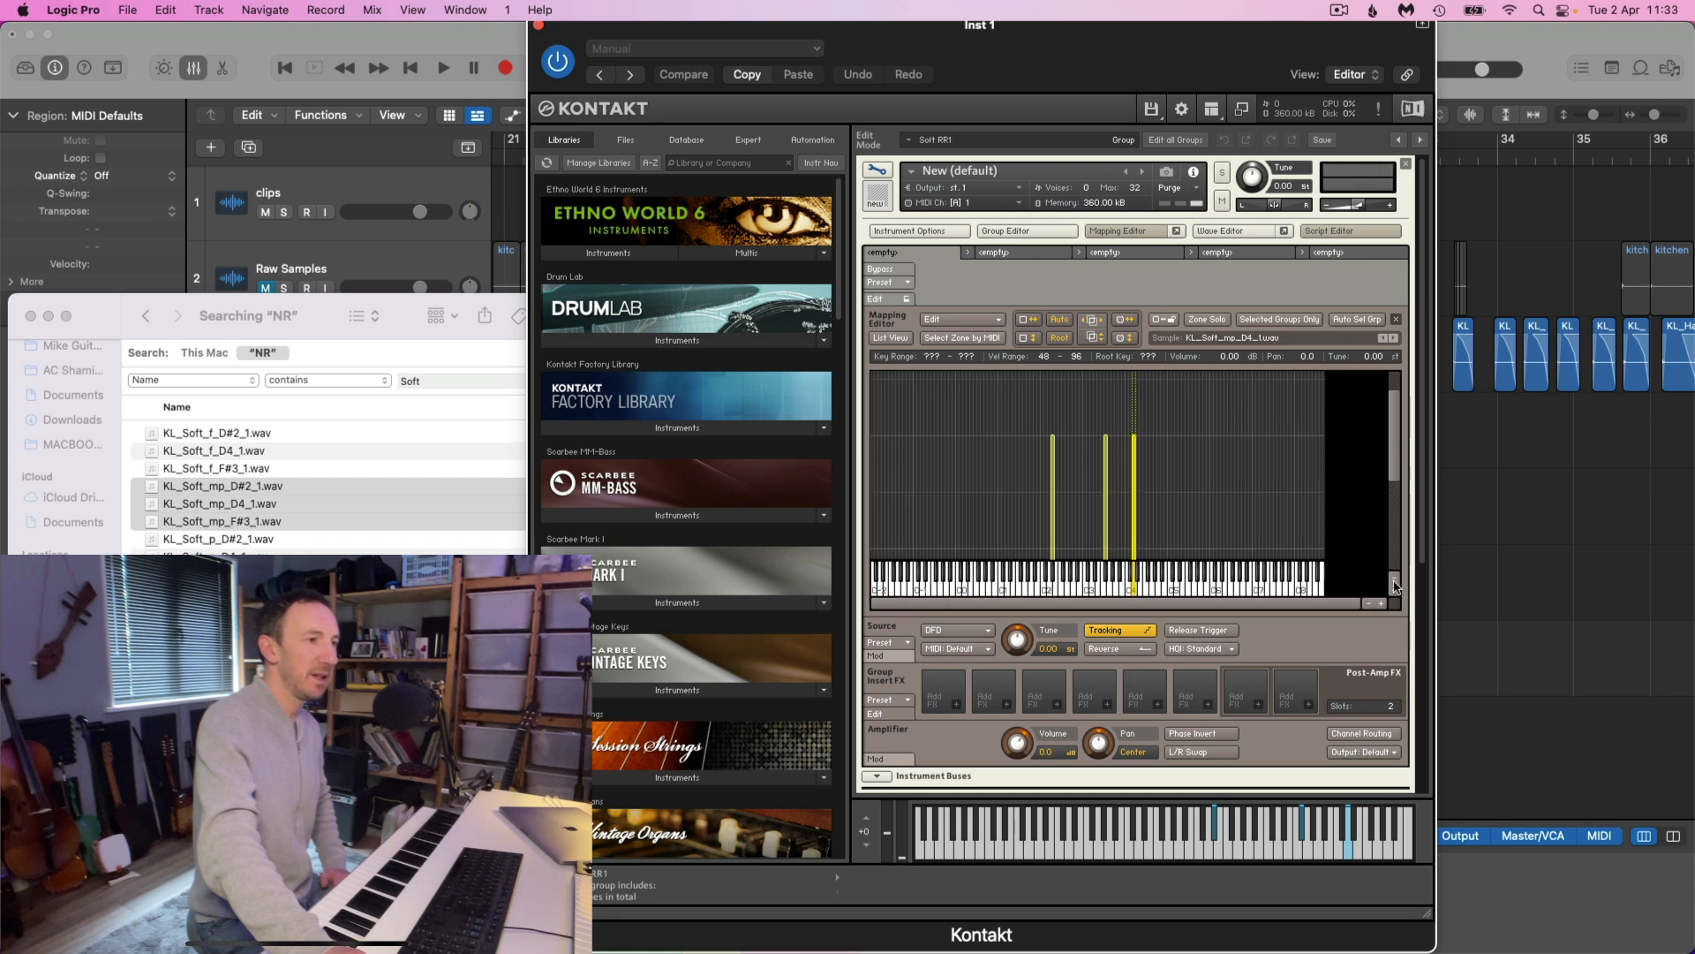
pyautogui.click(1395, 582)
pyautogui.scroll(-1, 1215, 468)
pyautogui.click(1173, 446)
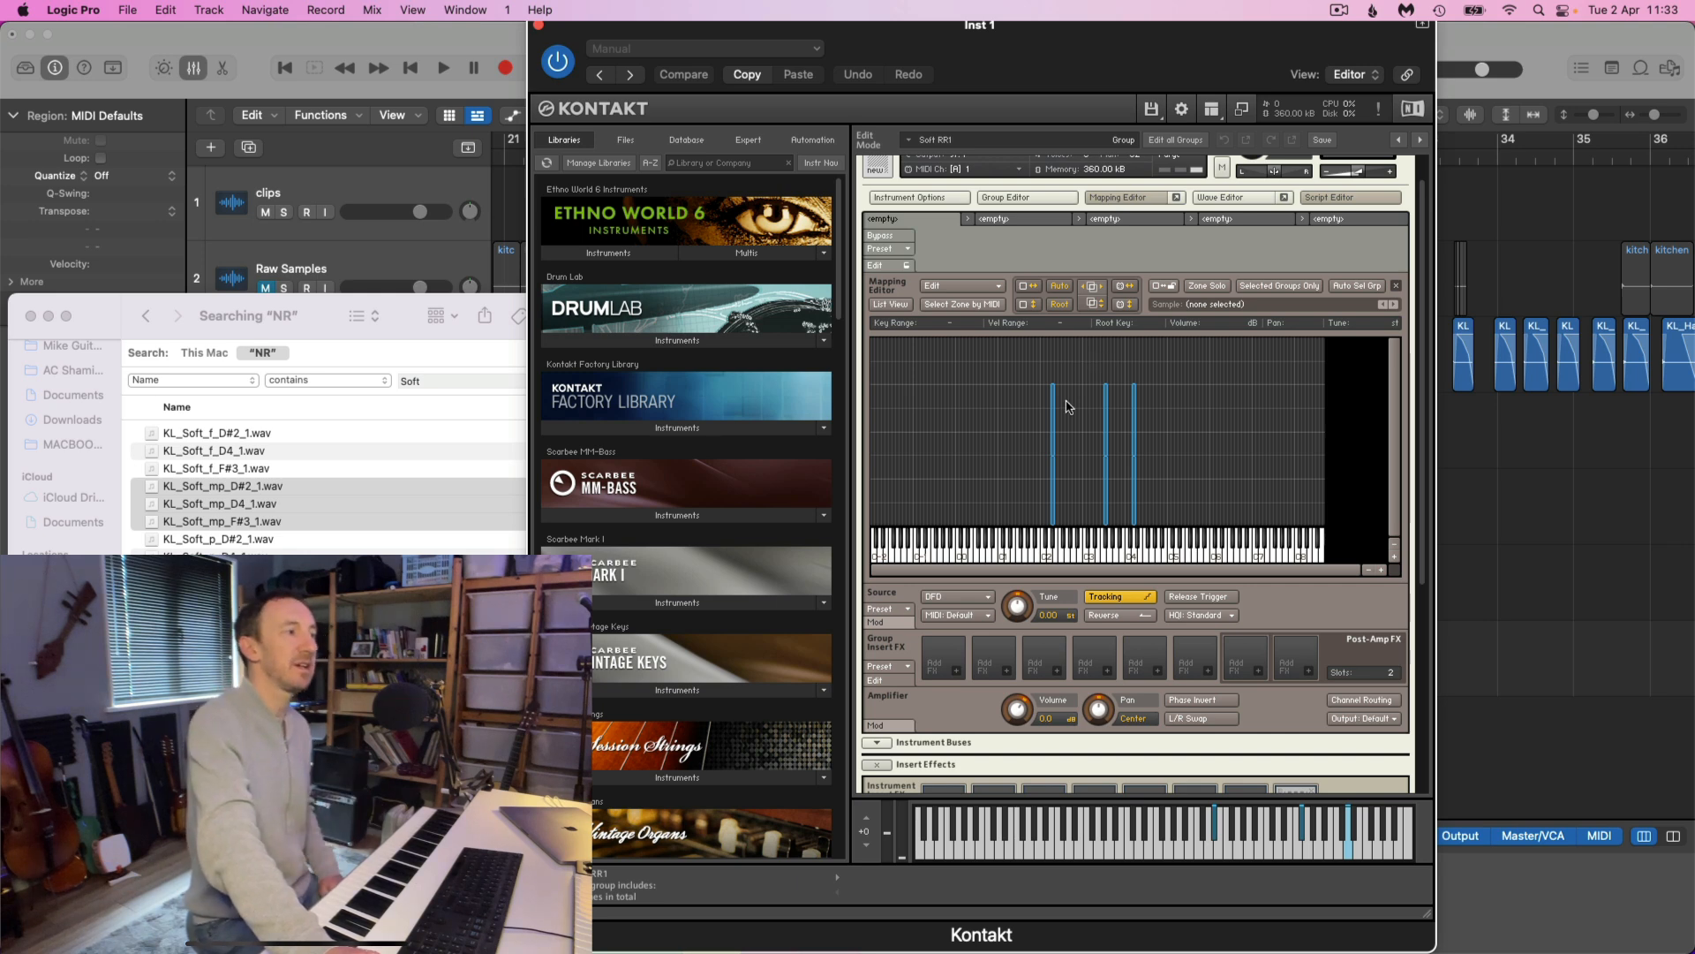
# Add the samples KL_Soft_f_D#2_1.wav, KL_Soft_f_D4_1.wav and KL_Soft_f_F#3_1.wav to the Mapping Editor as the top velocity layer
pyautogui.click(263, 547)
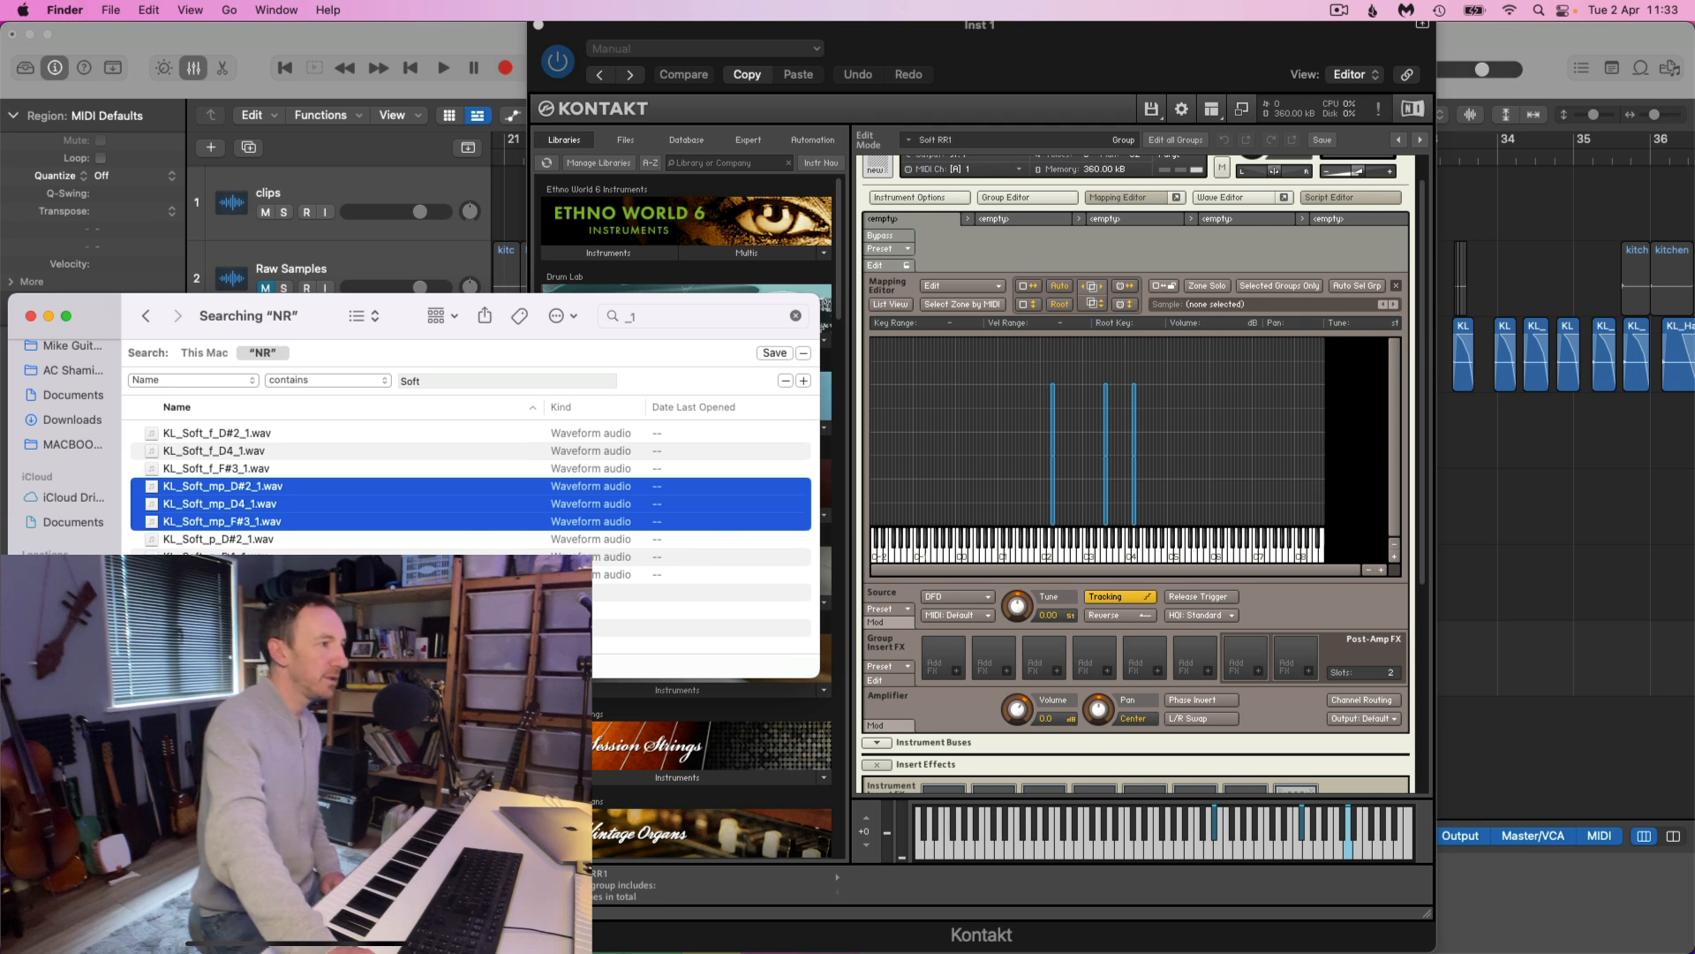
pyautogui.click(256, 433)
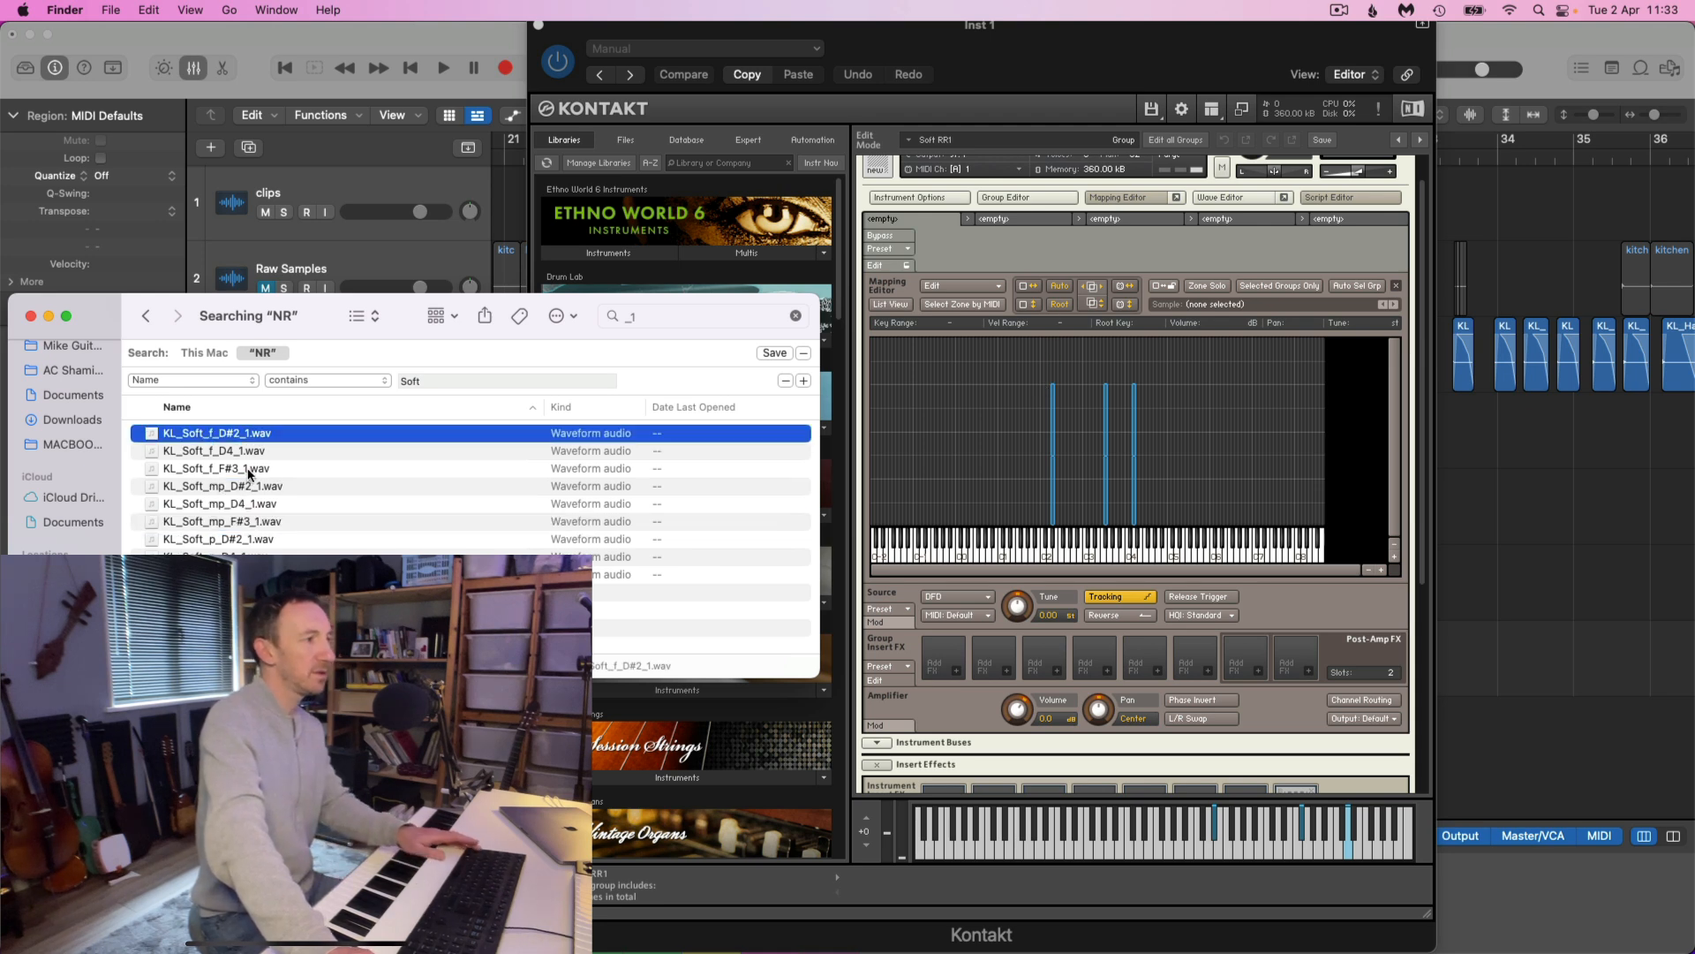
pyautogui.keyDown('shift'); pyautogui.click(246, 471); pyautogui.keyUp('shift')
pyautogui.moveTo(231, 471); pyautogui.dragTo(1266, 371)
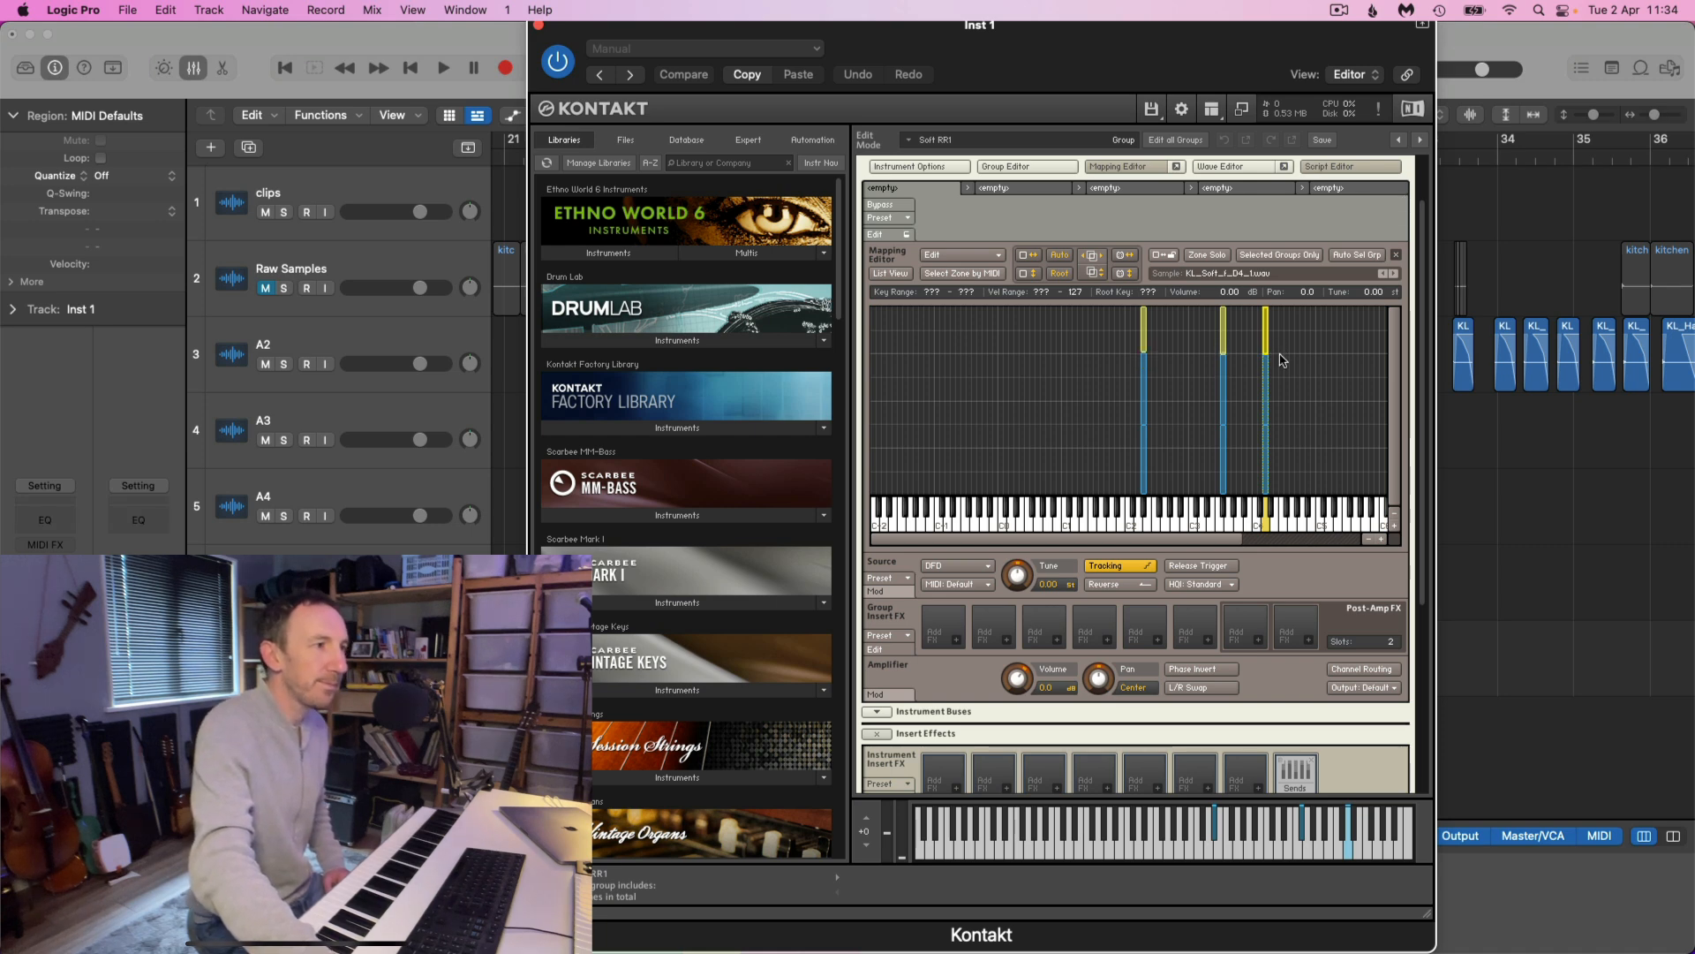
# Review the key and velocity ranges of the stacked p, mp and f zones in group Soft RR1
pyautogui.moveTo(1327, 386); pyautogui.dragTo(1243, 400)
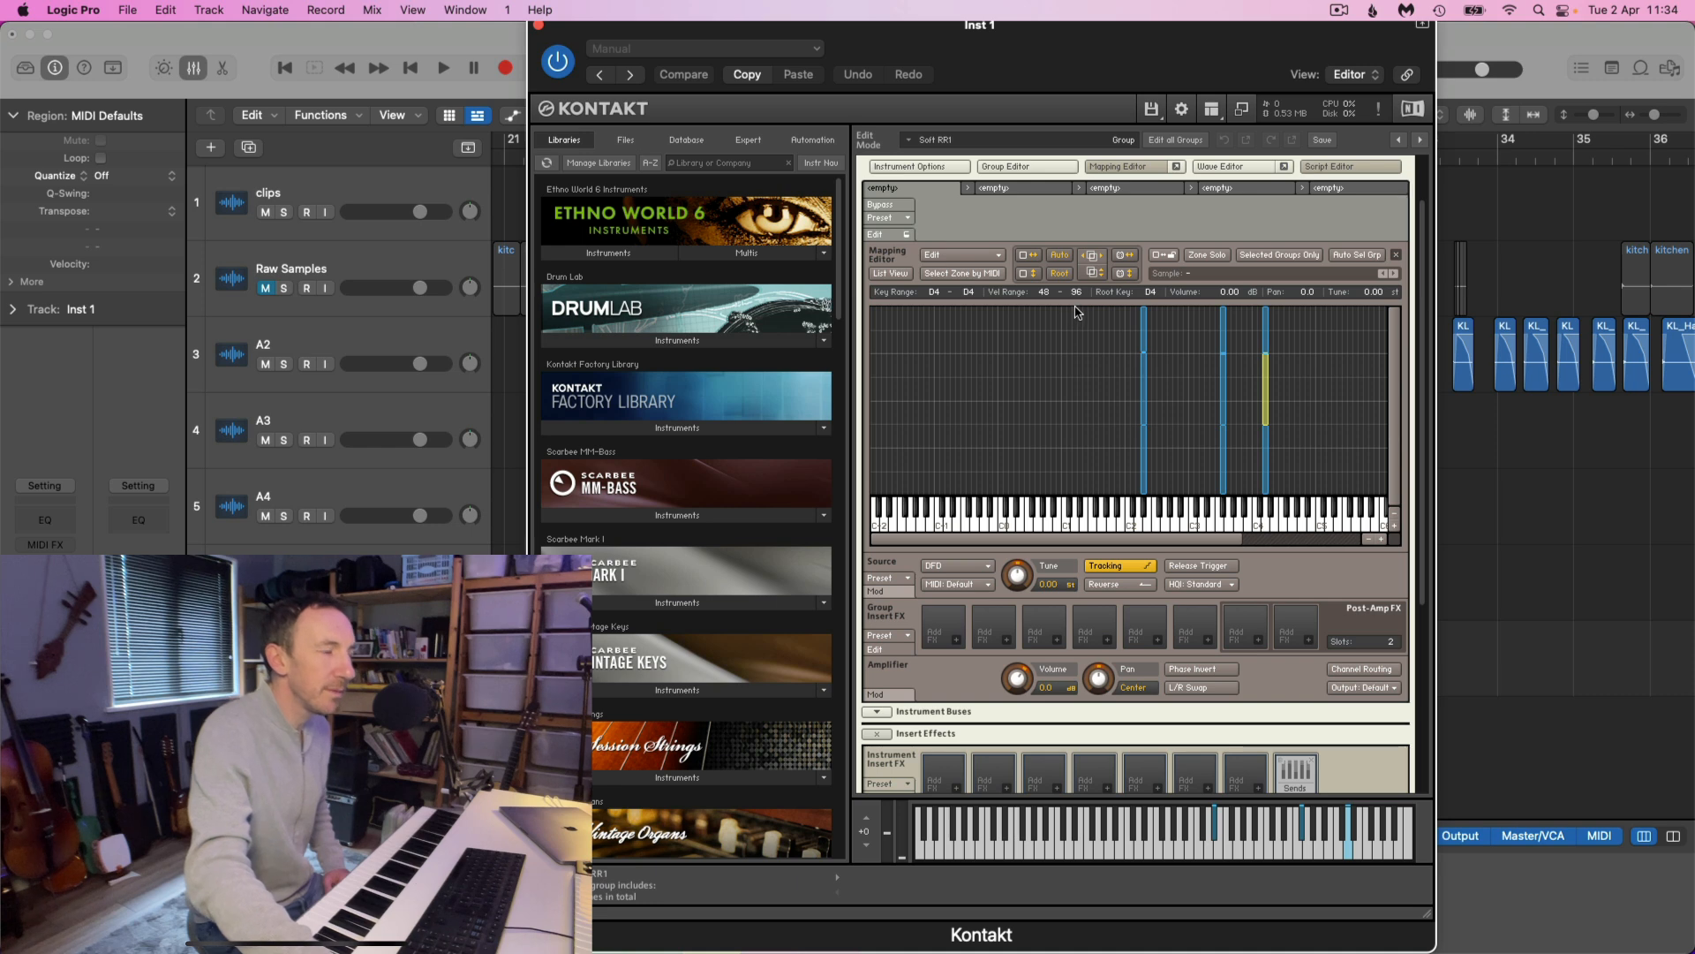
pyautogui.moveTo(1120, 330); pyautogui.dragTo(1351, 331)
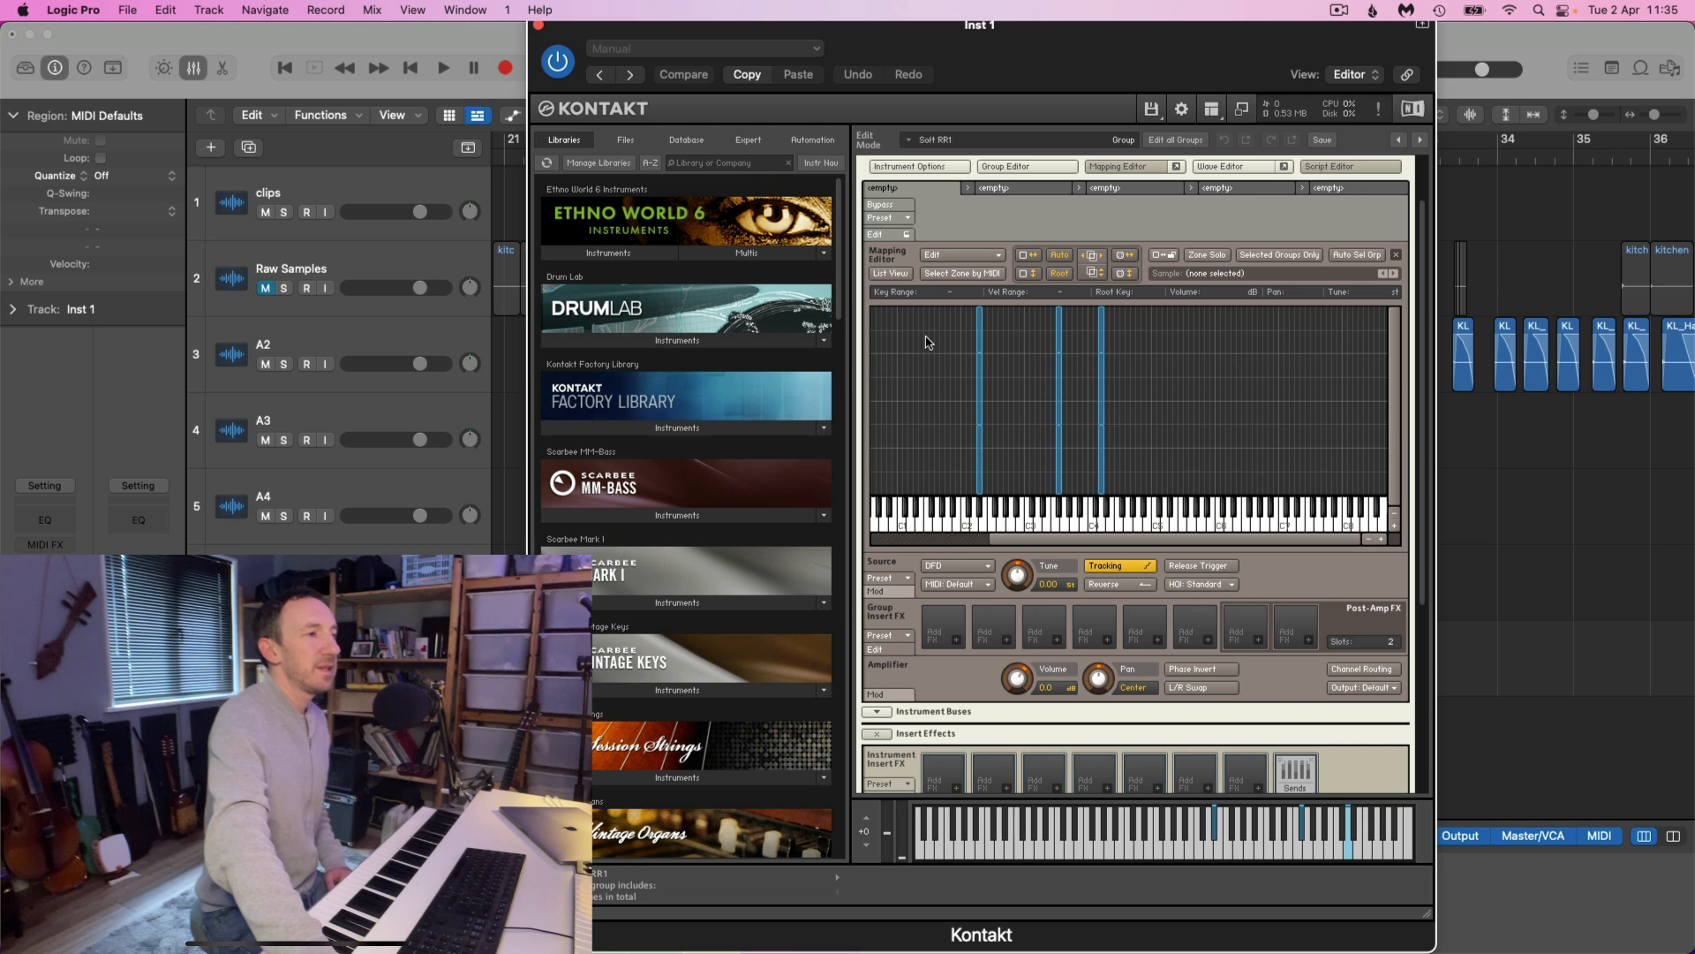
pyautogui.moveTo(1076, 544); pyautogui.dragTo(993, 542)
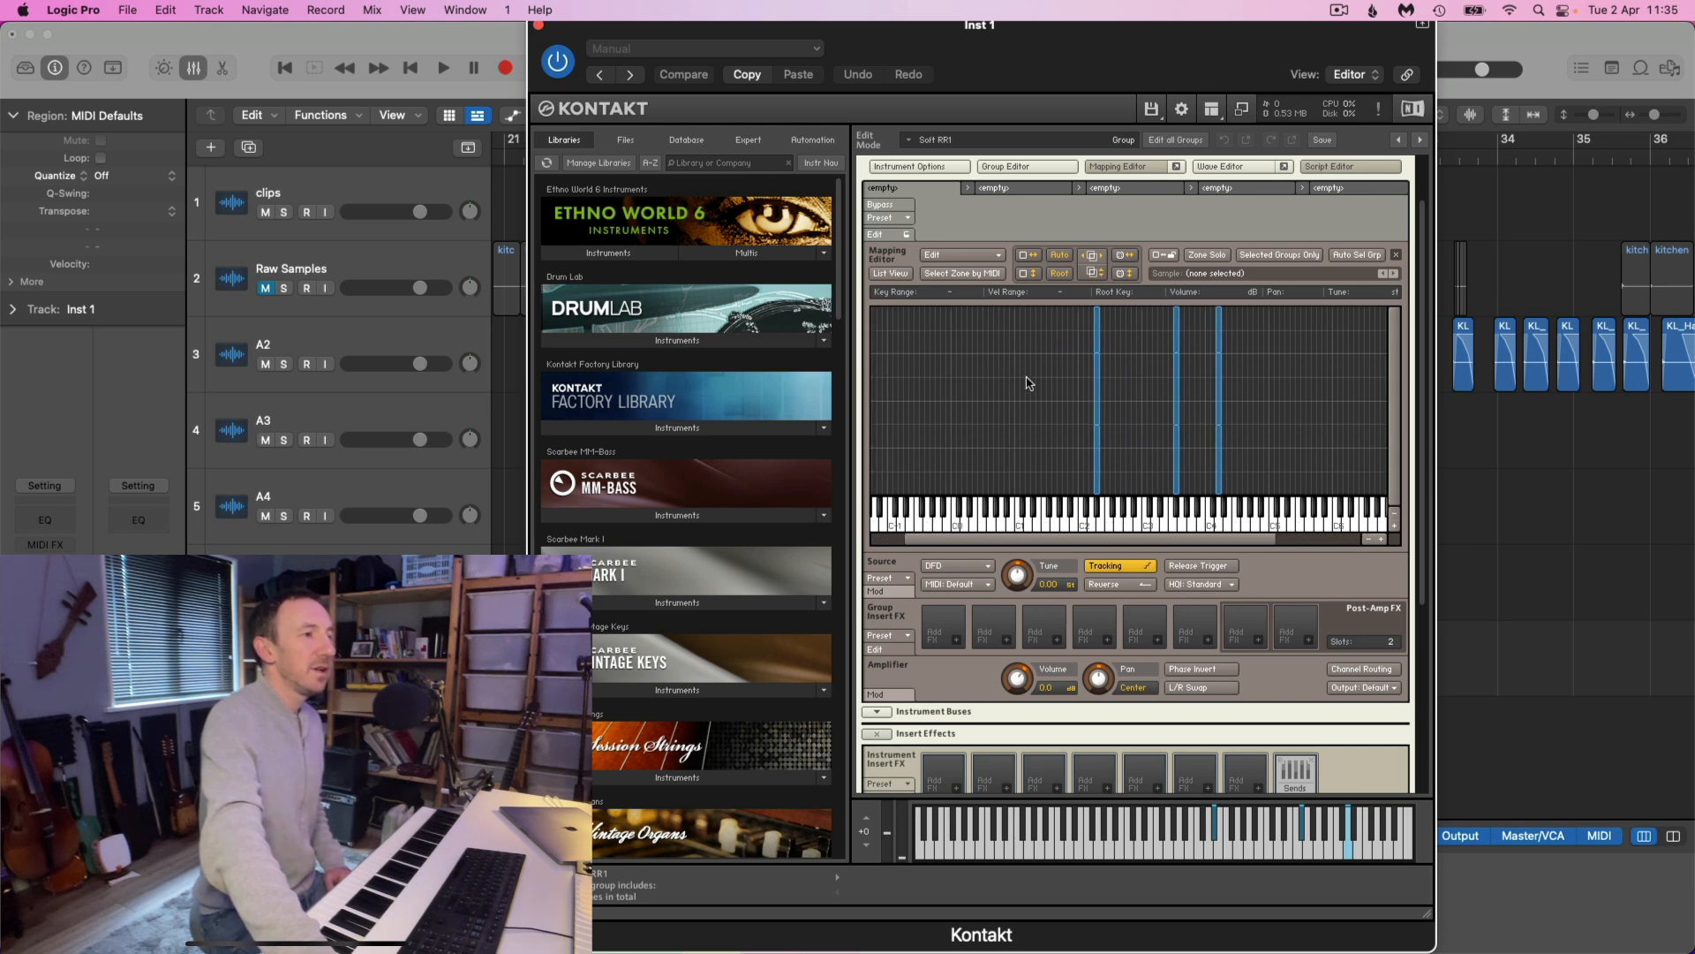
pyautogui.scroll(2, 1040, 433)
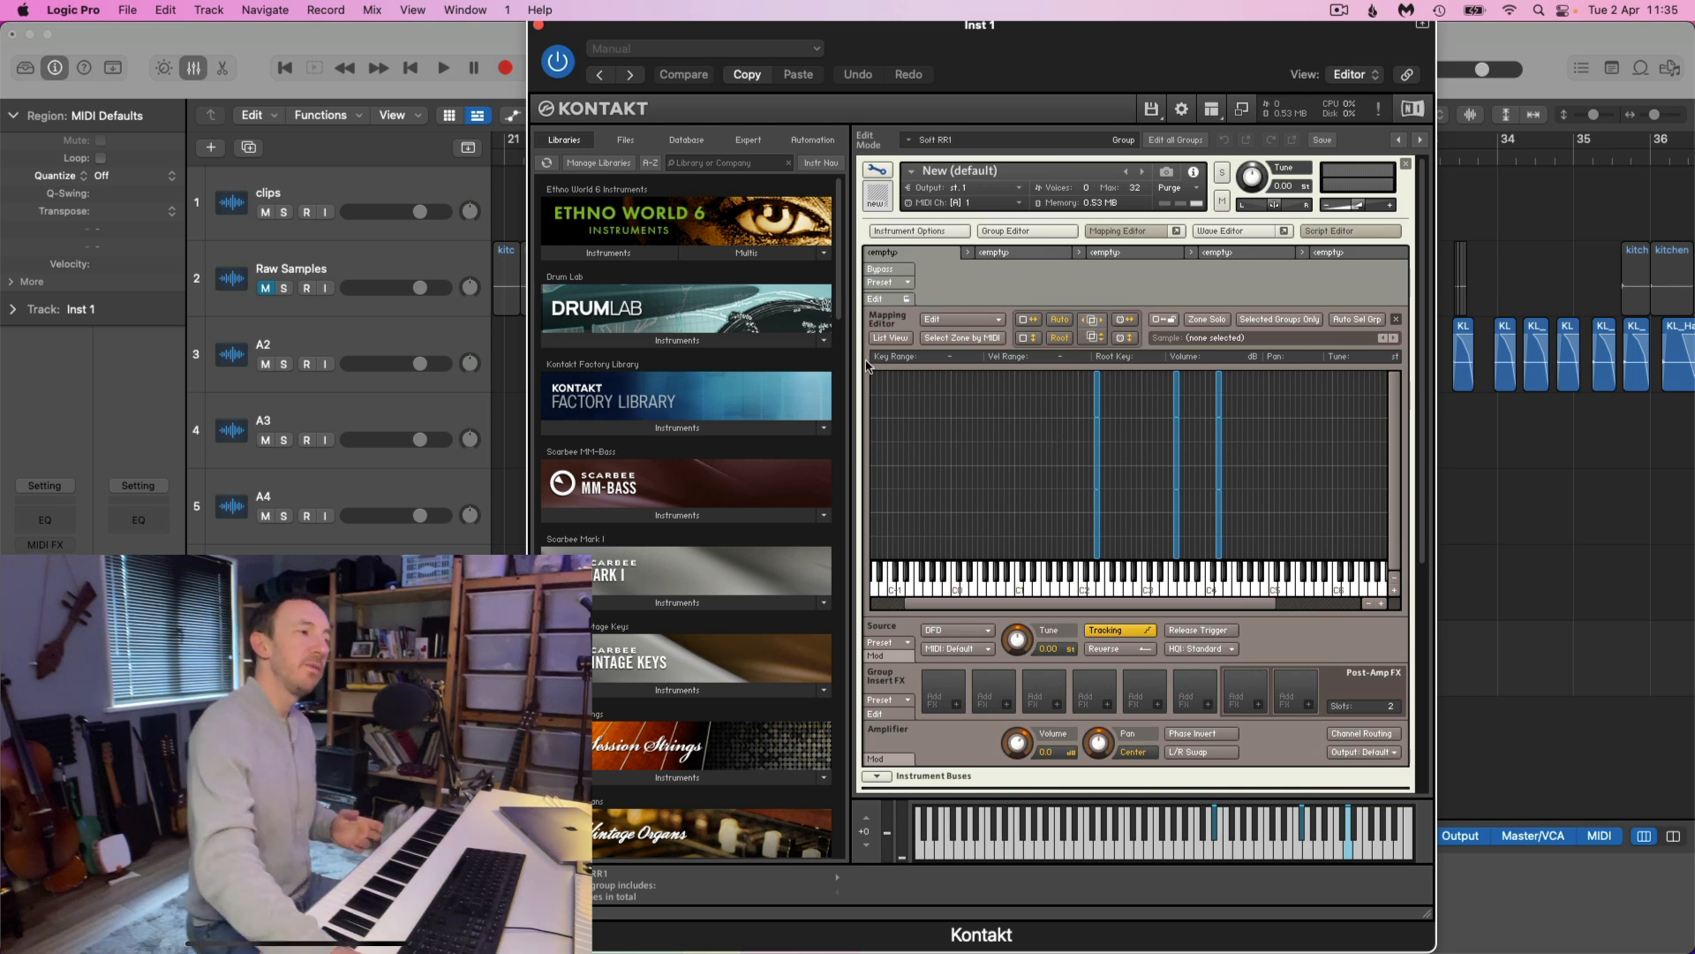
pyautogui.moveTo(1026, 407); pyautogui.dragTo(1116, 543)
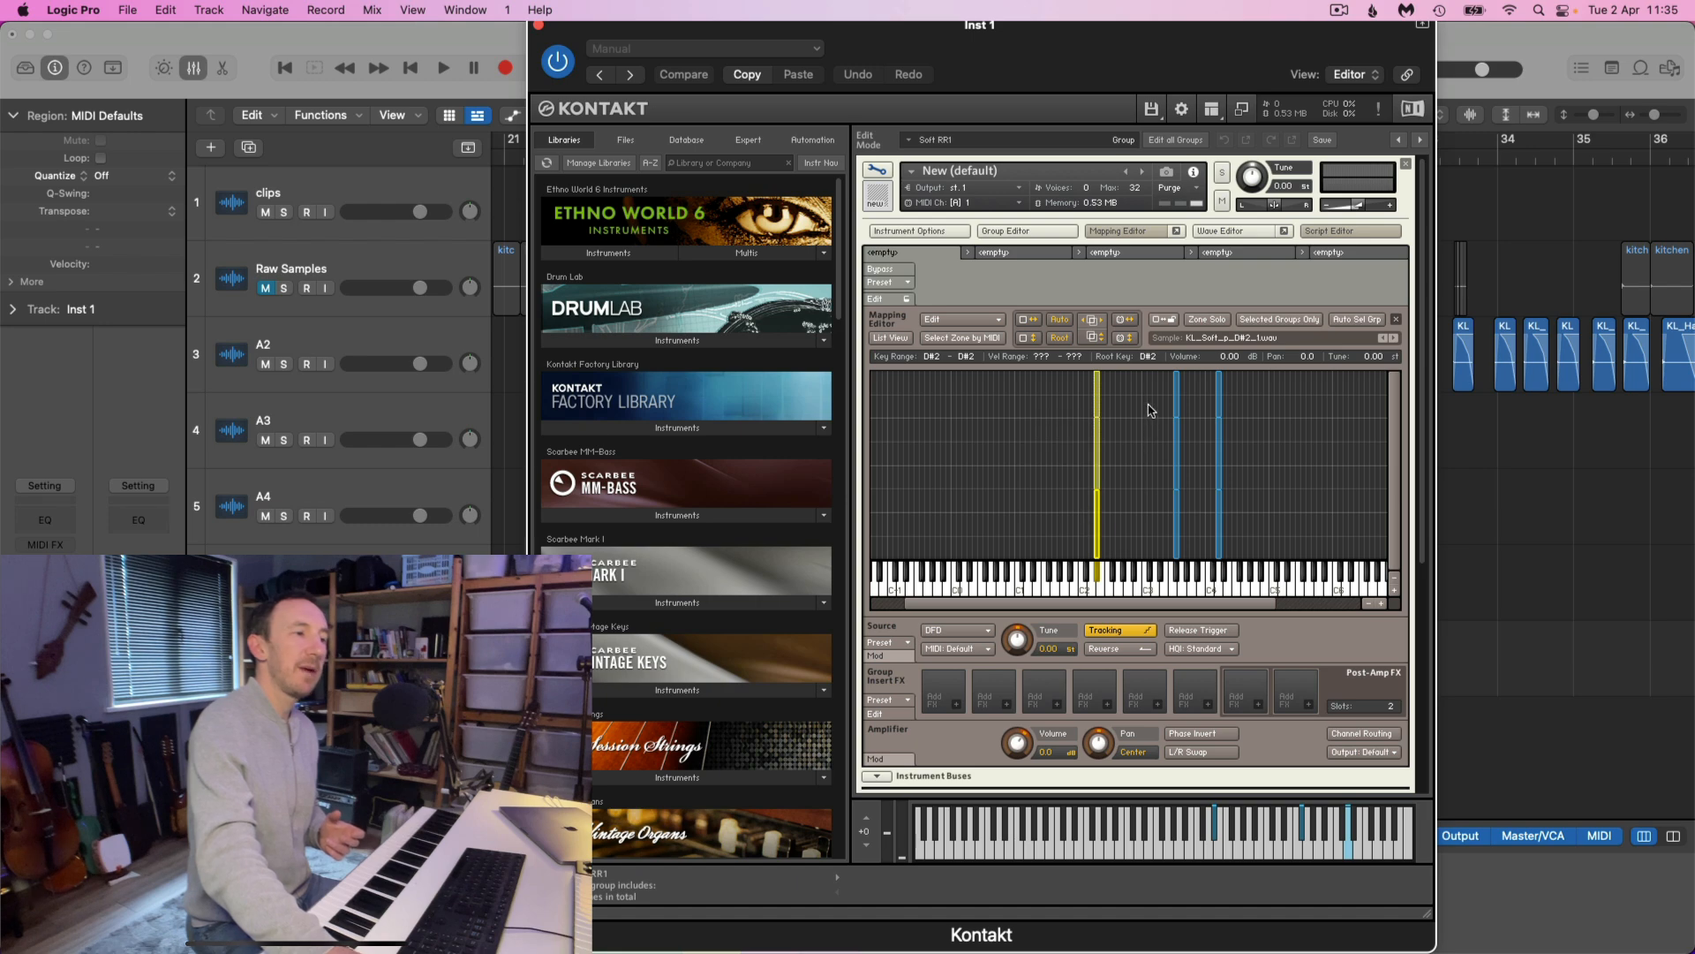
pyautogui.click(1148, 410)
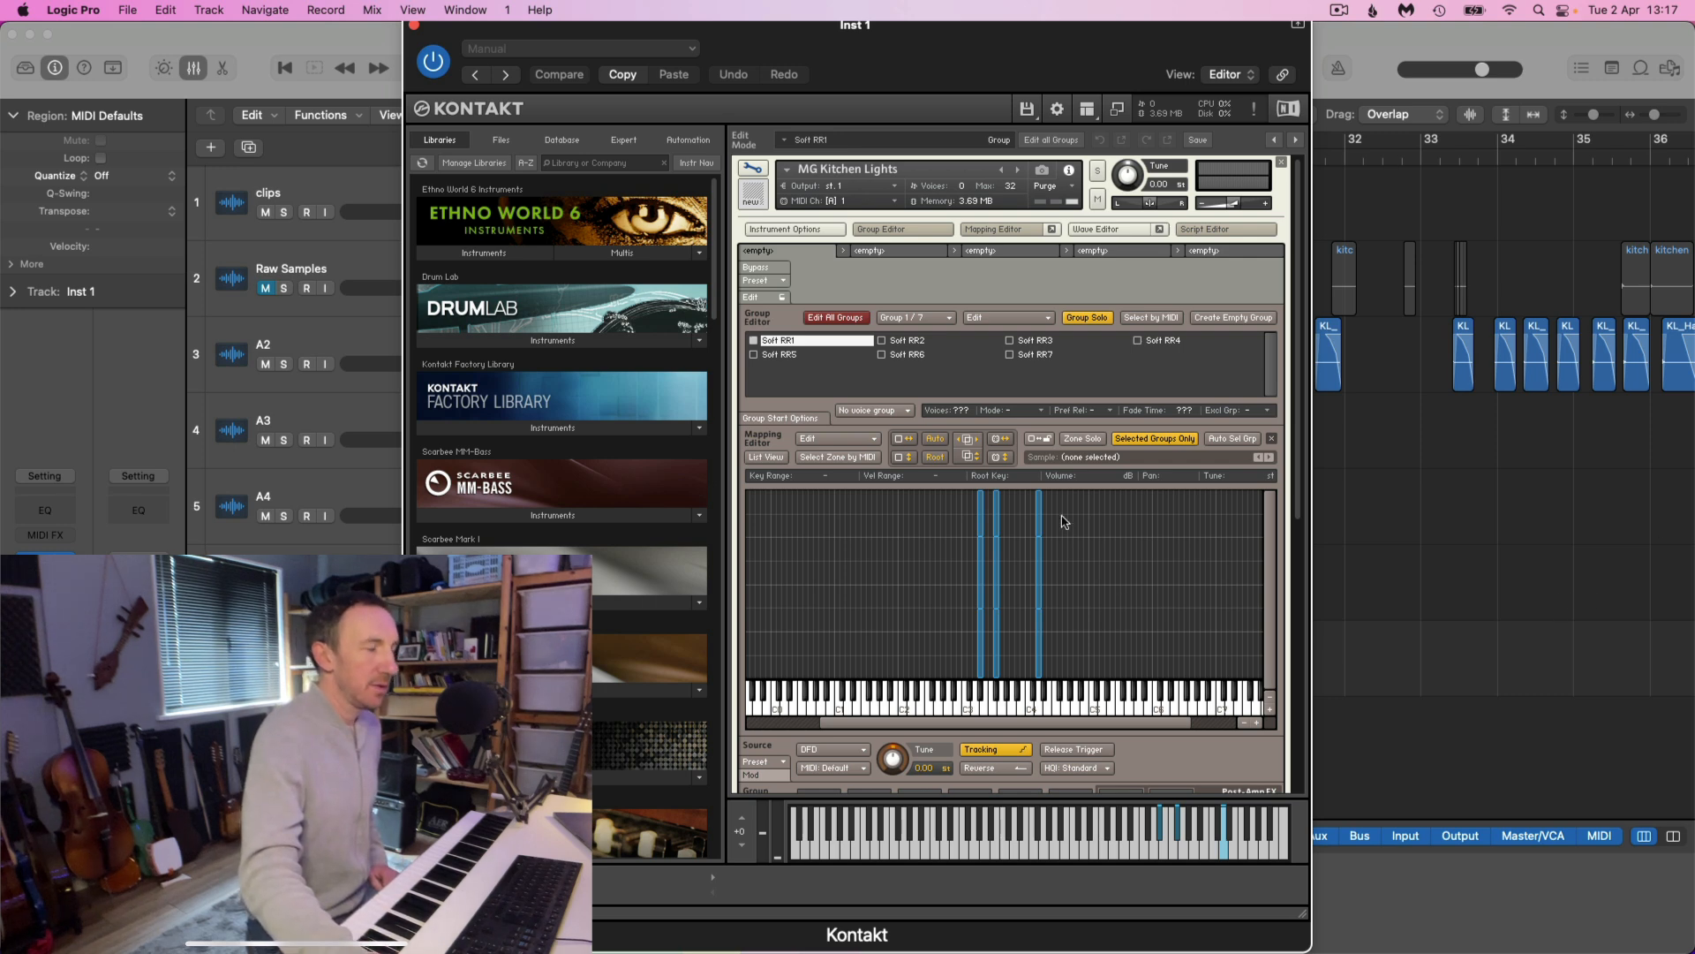
# In the MG Kitchen Lights instrument, inspect the zones of group Soft RR1, then the D#3 f zone of group Soft RR5
pyautogui.moveTo(968, 518); pyautogui.dragTo(1029, 647)
pyautogui.moveTo(1013, 517); pyautogui.dragTo(991, 637)
pyautogui.moveTo(953, 514); pyautogui.dragTo(982, 520)
pyautogui.click(962, 527)
pyautogui.click(780, 356)
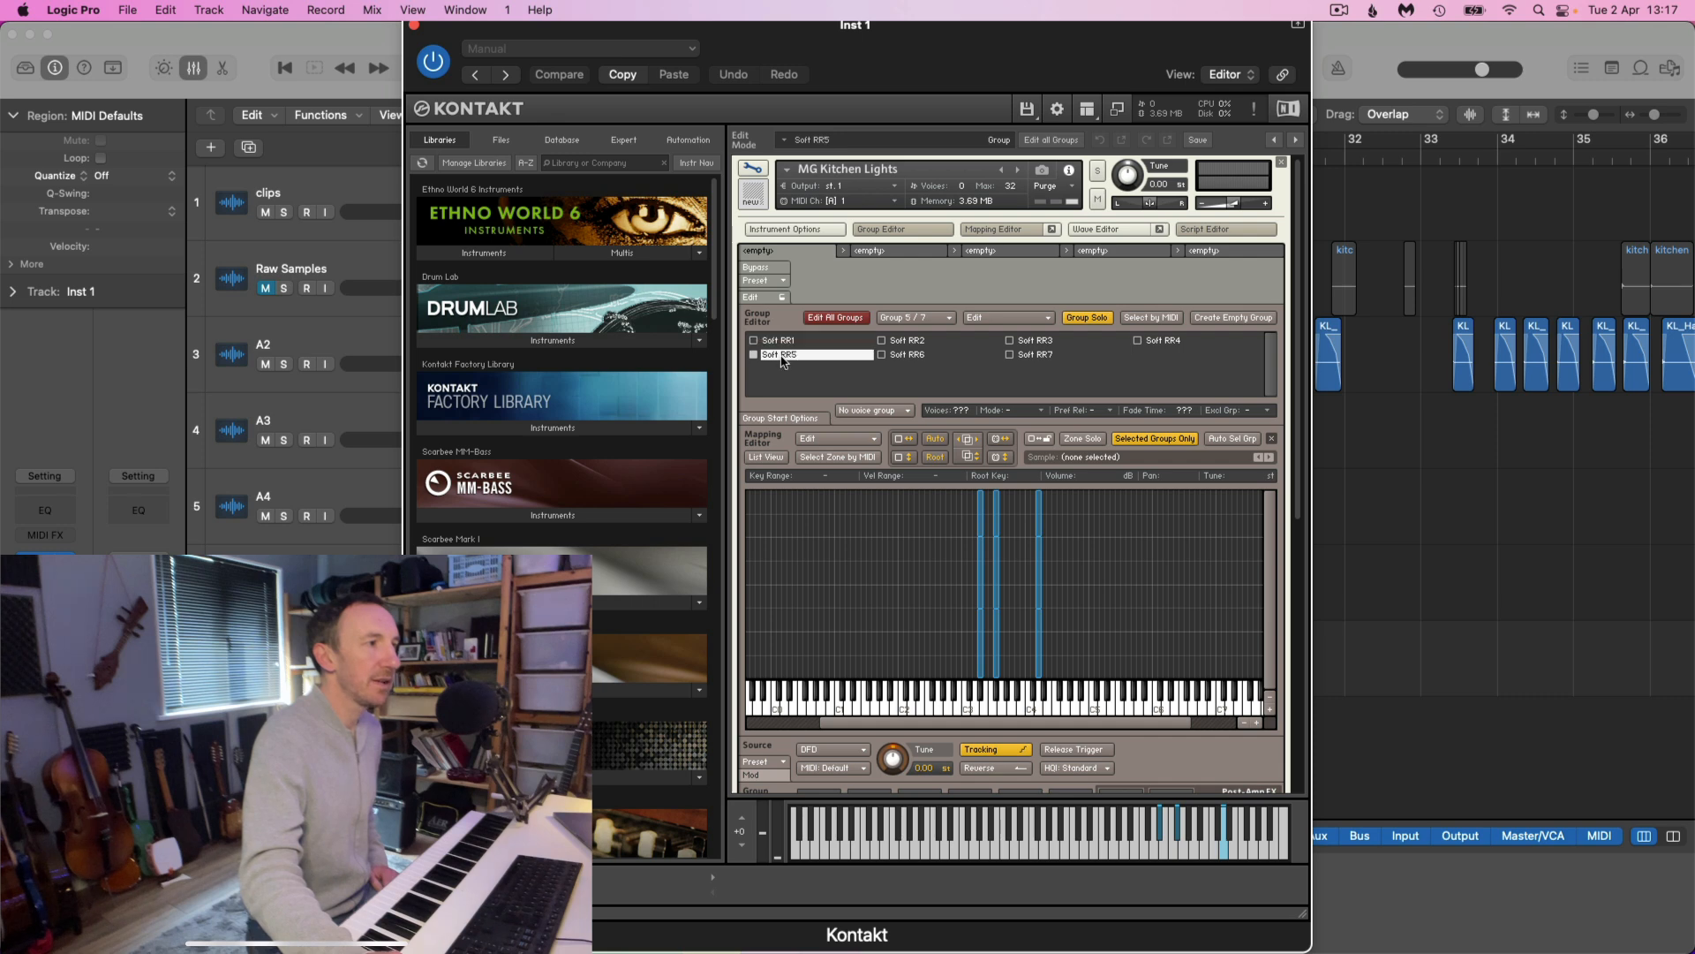
pyautogui.click(982, 528)
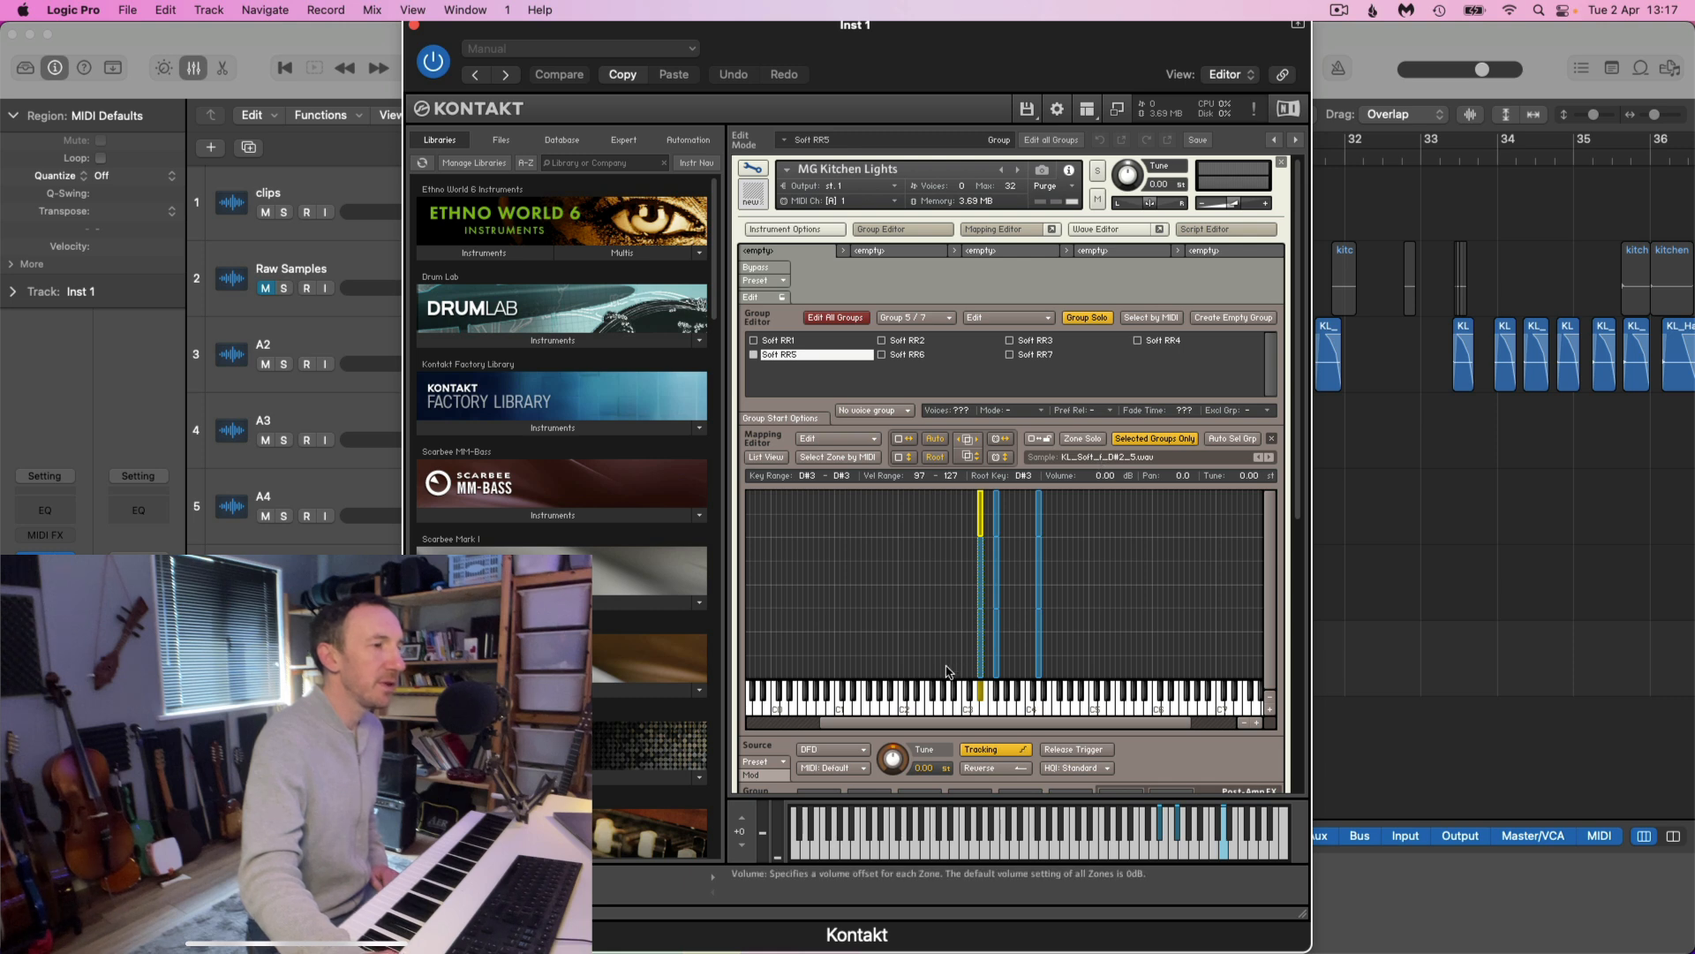
# Inspect the stacked D#3 zones of group Soft RR5 in the Mapping Editor, checking the velocity layers from top to bottom
pyautogui.click(943, 516)
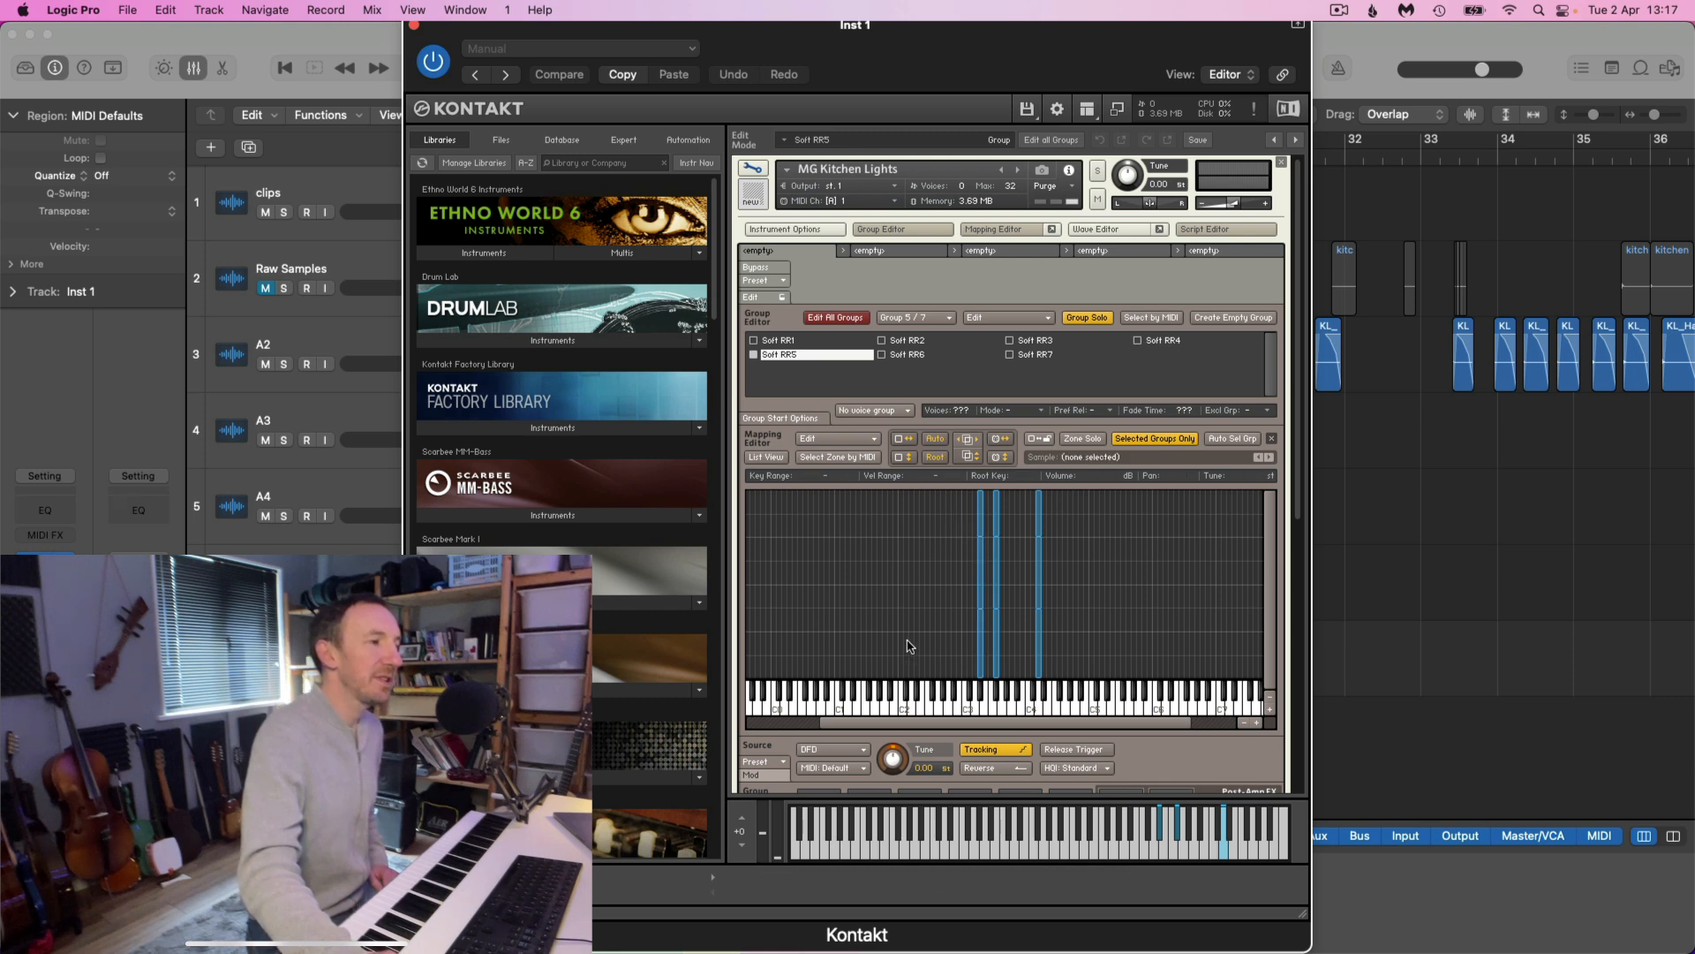
pyautogui.moveTo(957, 502); pyautogui.dragTo(986, 628)
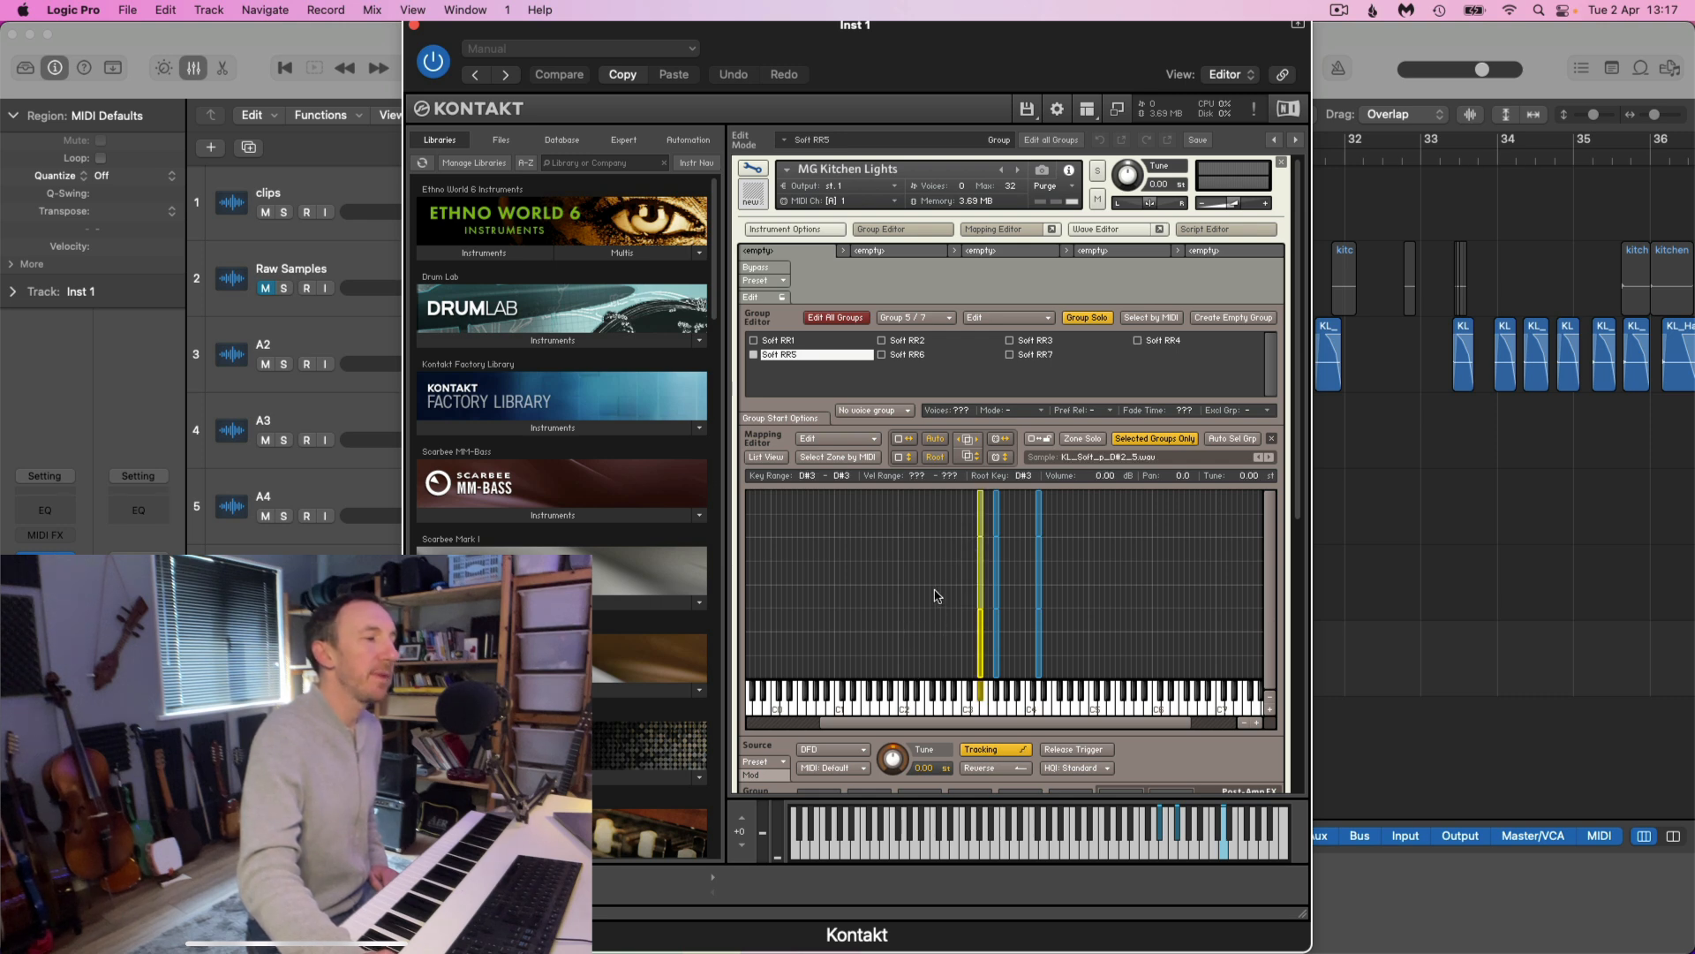
pyautogui.click(965, 529)
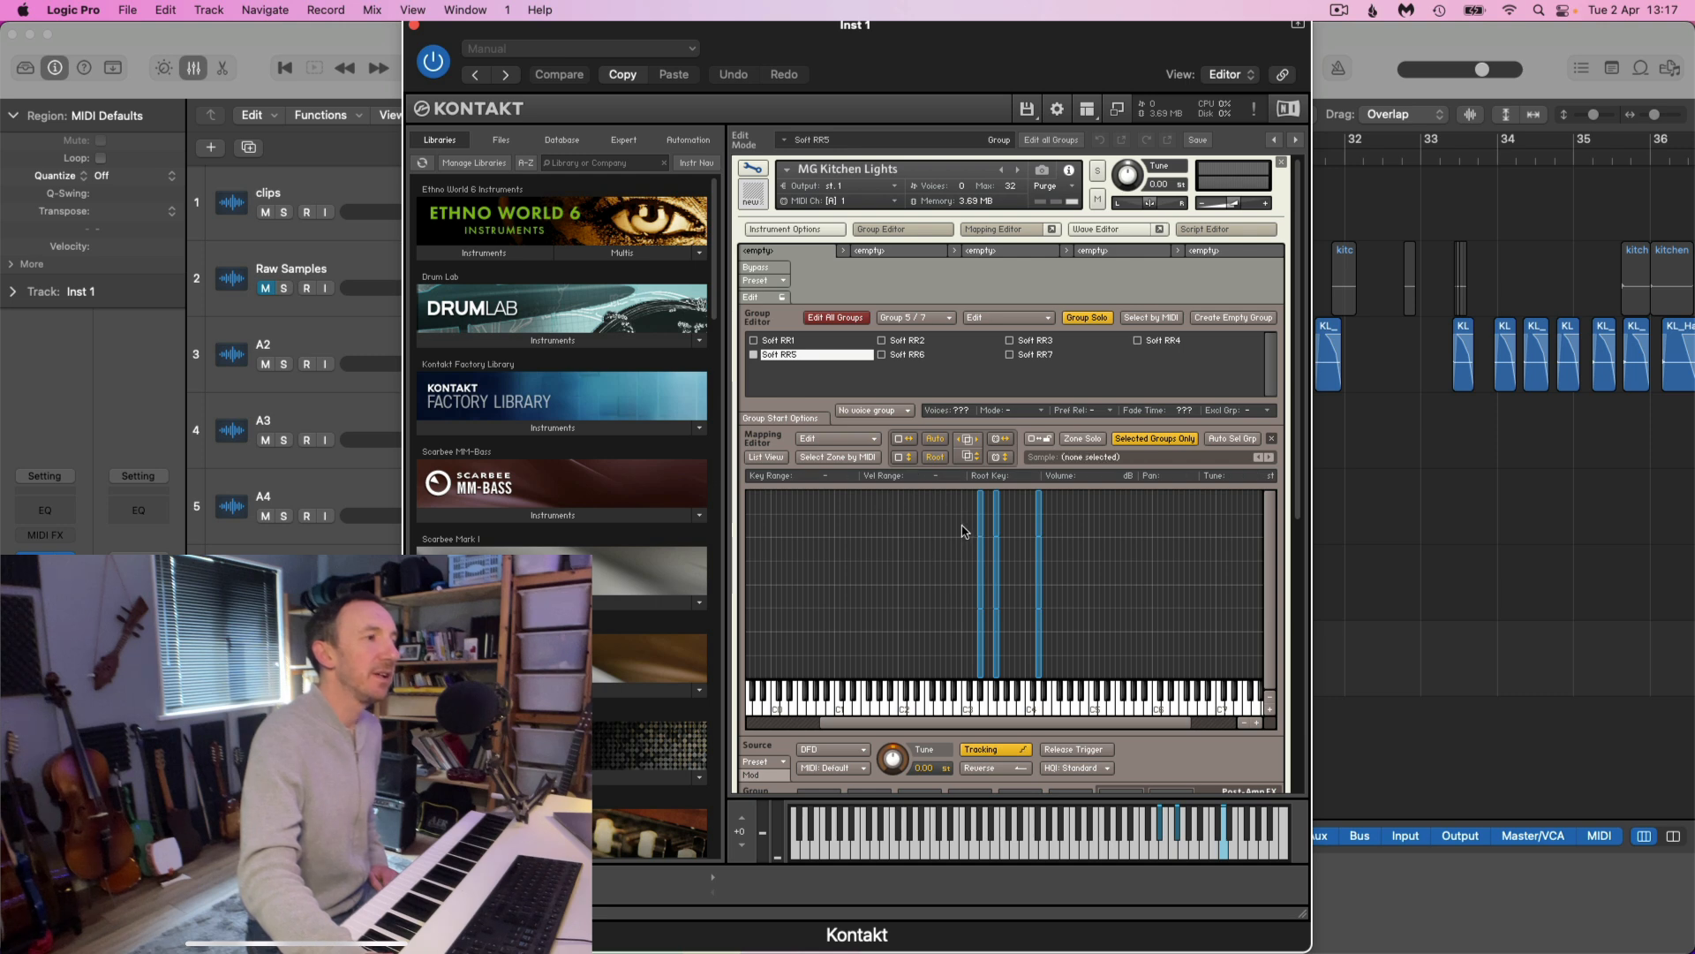
pyautogui.moveTo(945, 590); pyautogui.dragTo(980, 659)
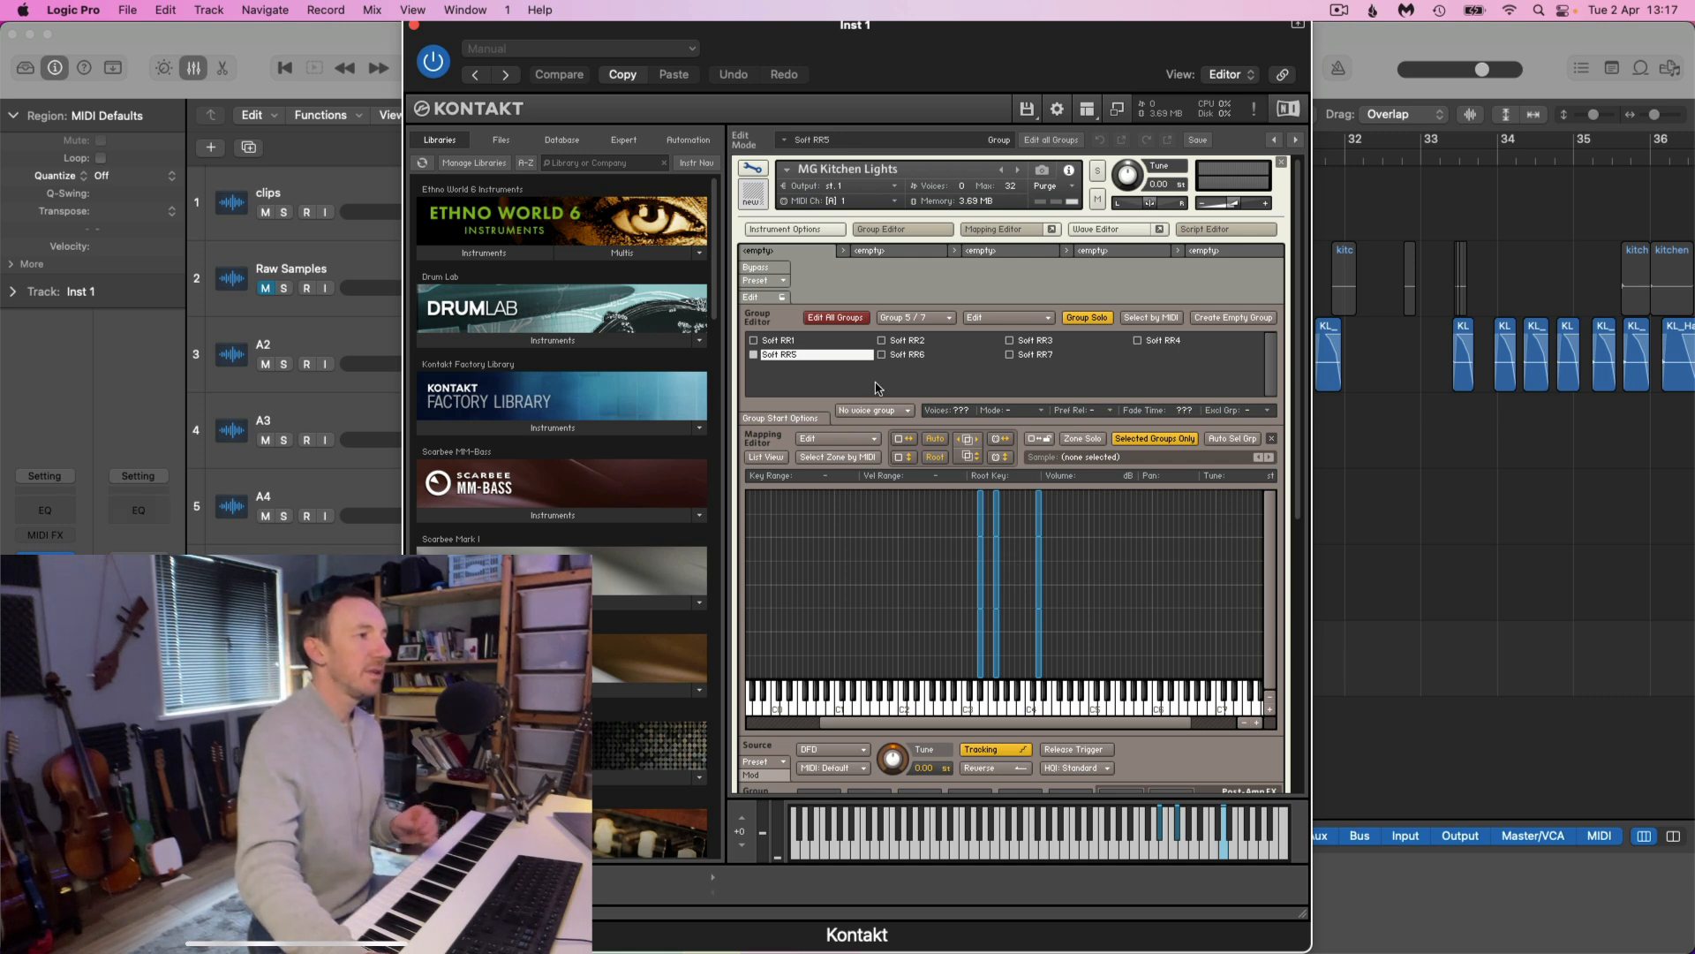
# Select all seven Soft RR groups and widen every F#3 zone in all velocity layers to the key range E3 to G#3
pyautogui.click(792, 341)
pyautogui.click(909, 341)
pyautogui.click(925, 354)
pyautogui.click(1026, 355)
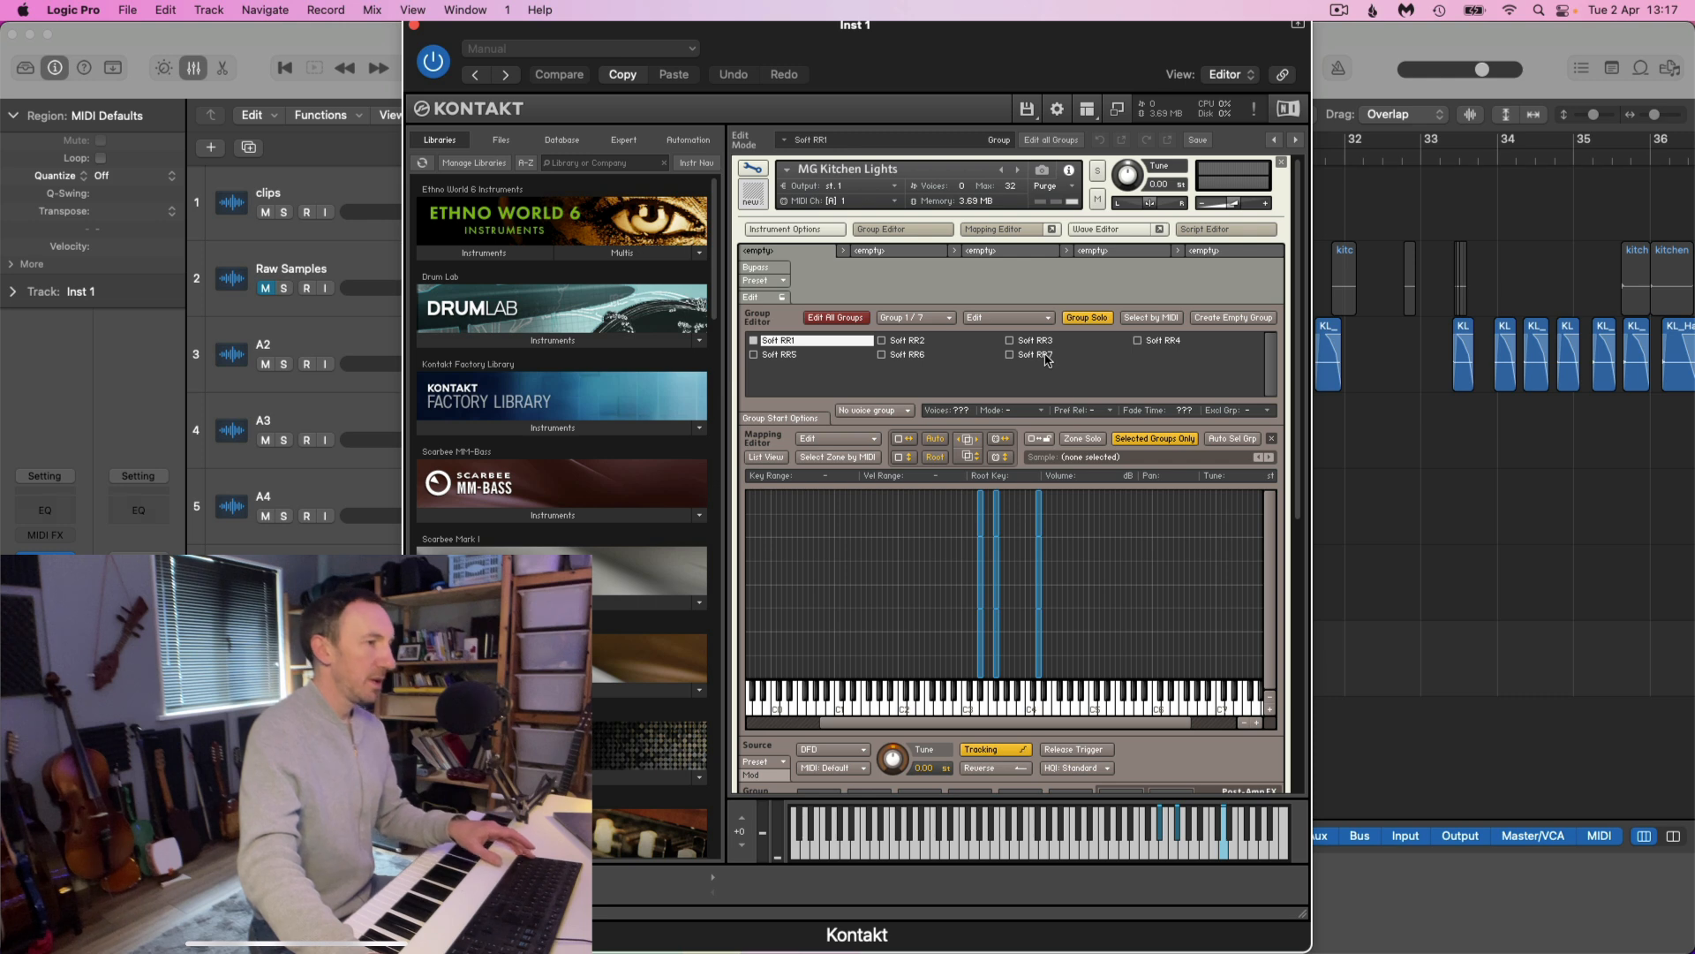
pyautogui.press('super+a')
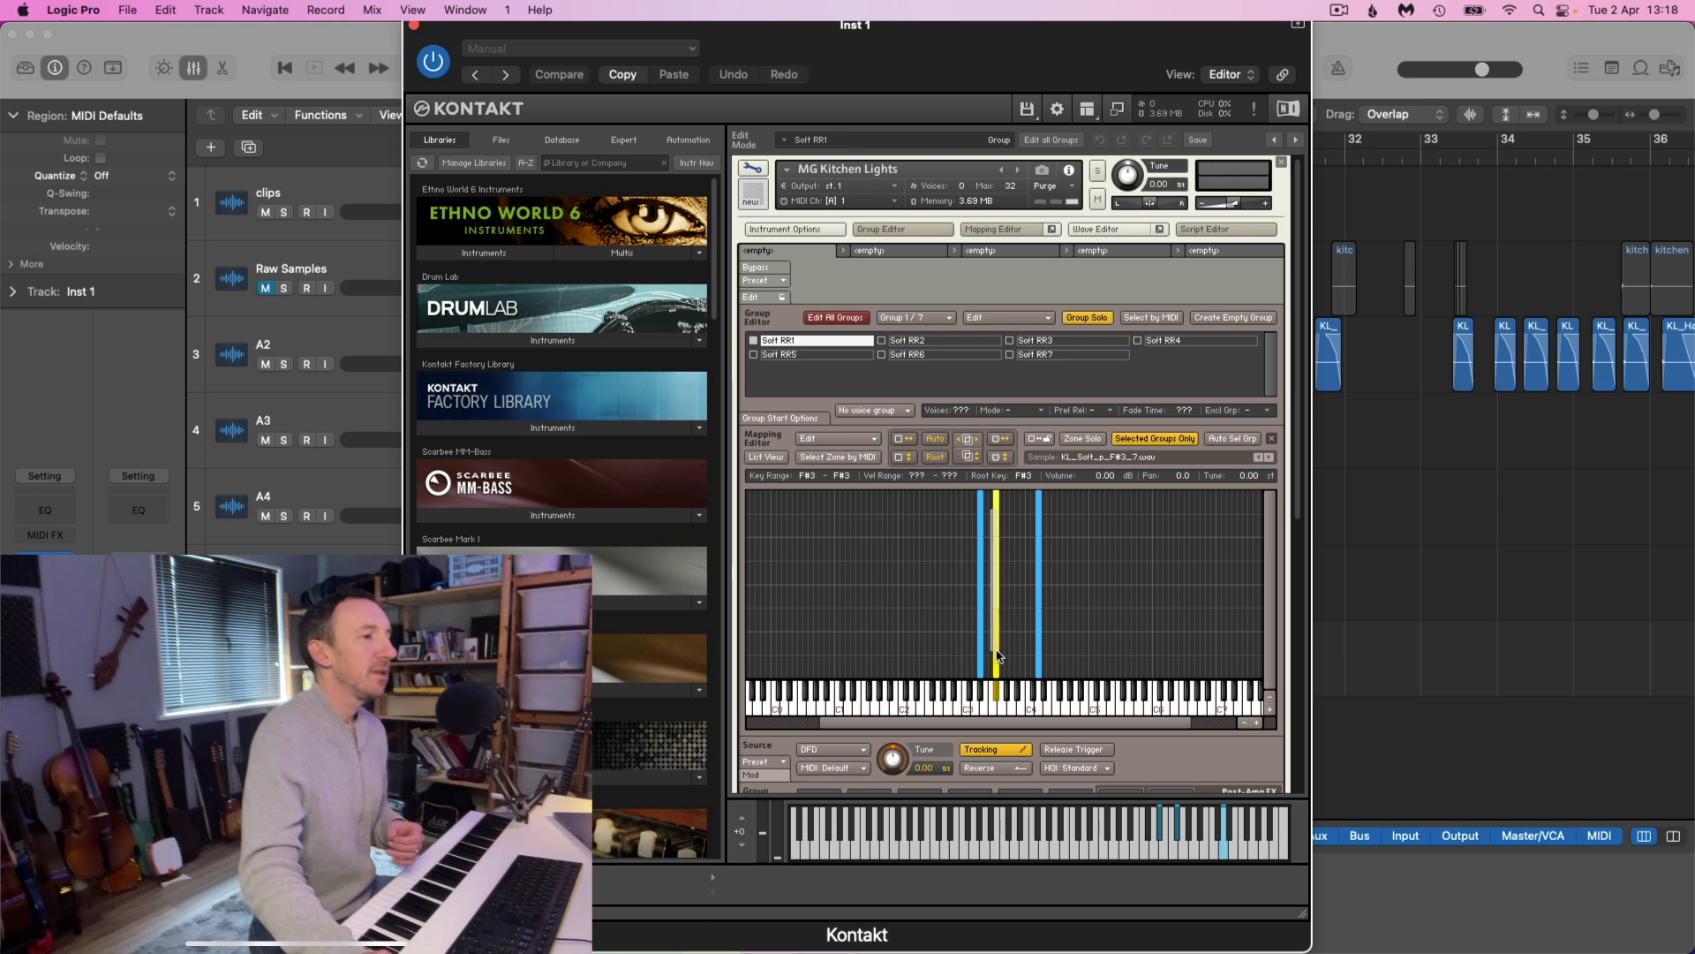
pyautogui.click(992, 522)
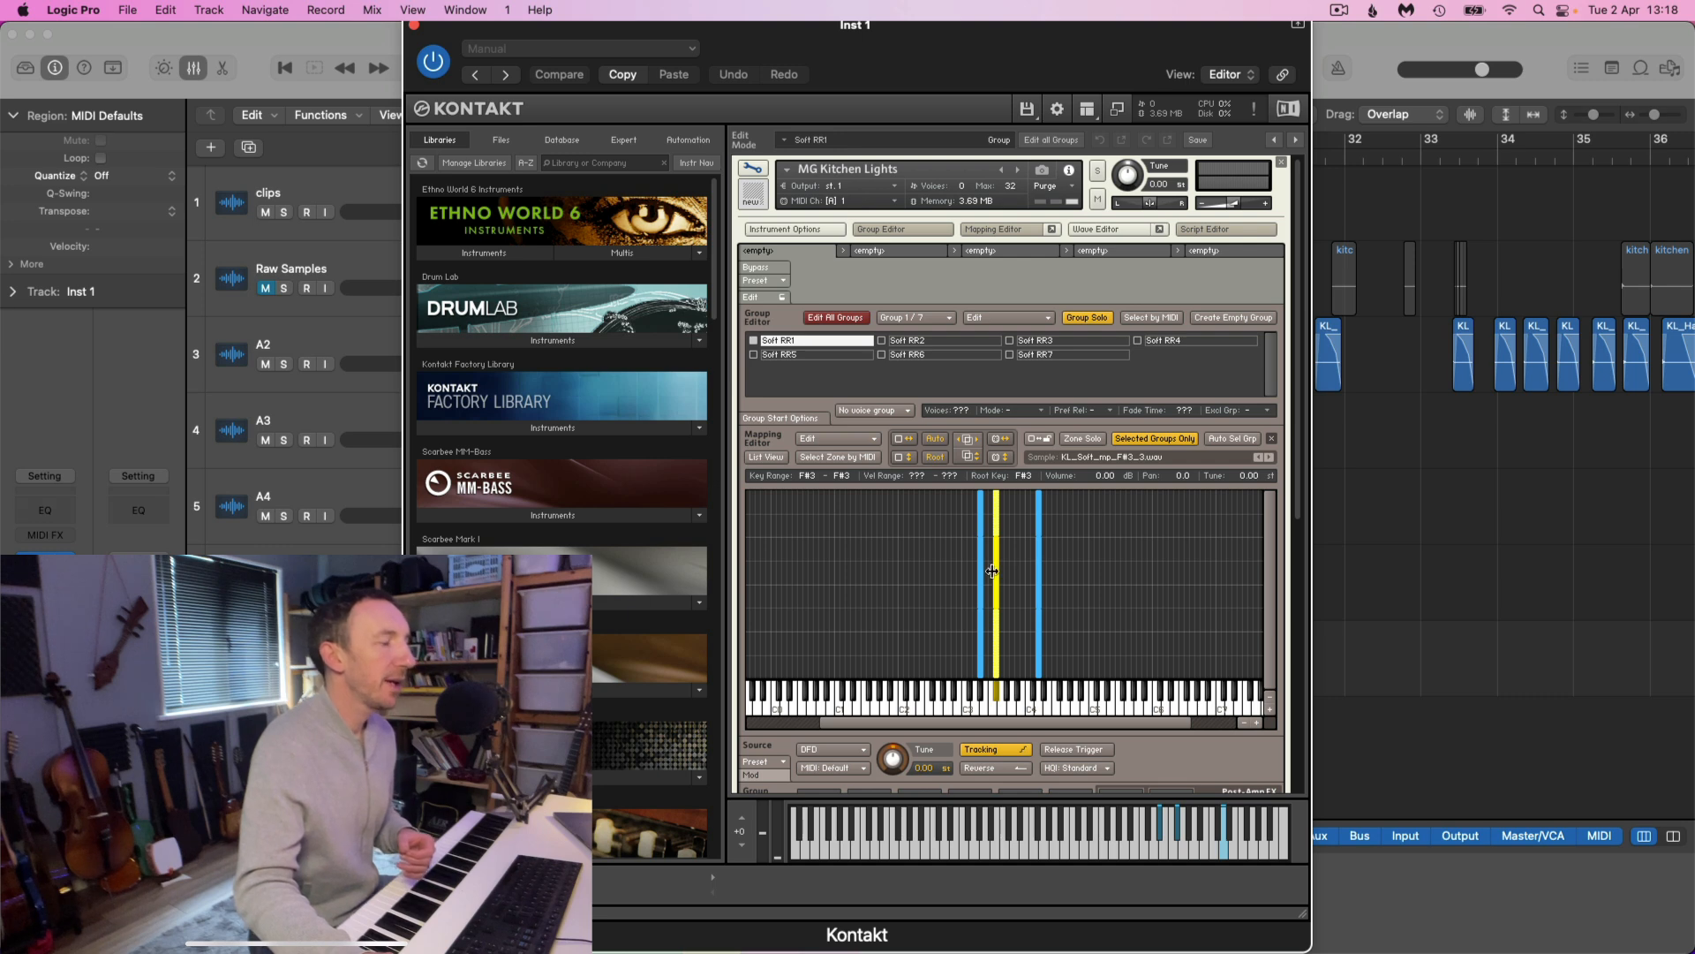
pyautogui.moveTo(989, 572); pyautogui.dragTo(976, 574)
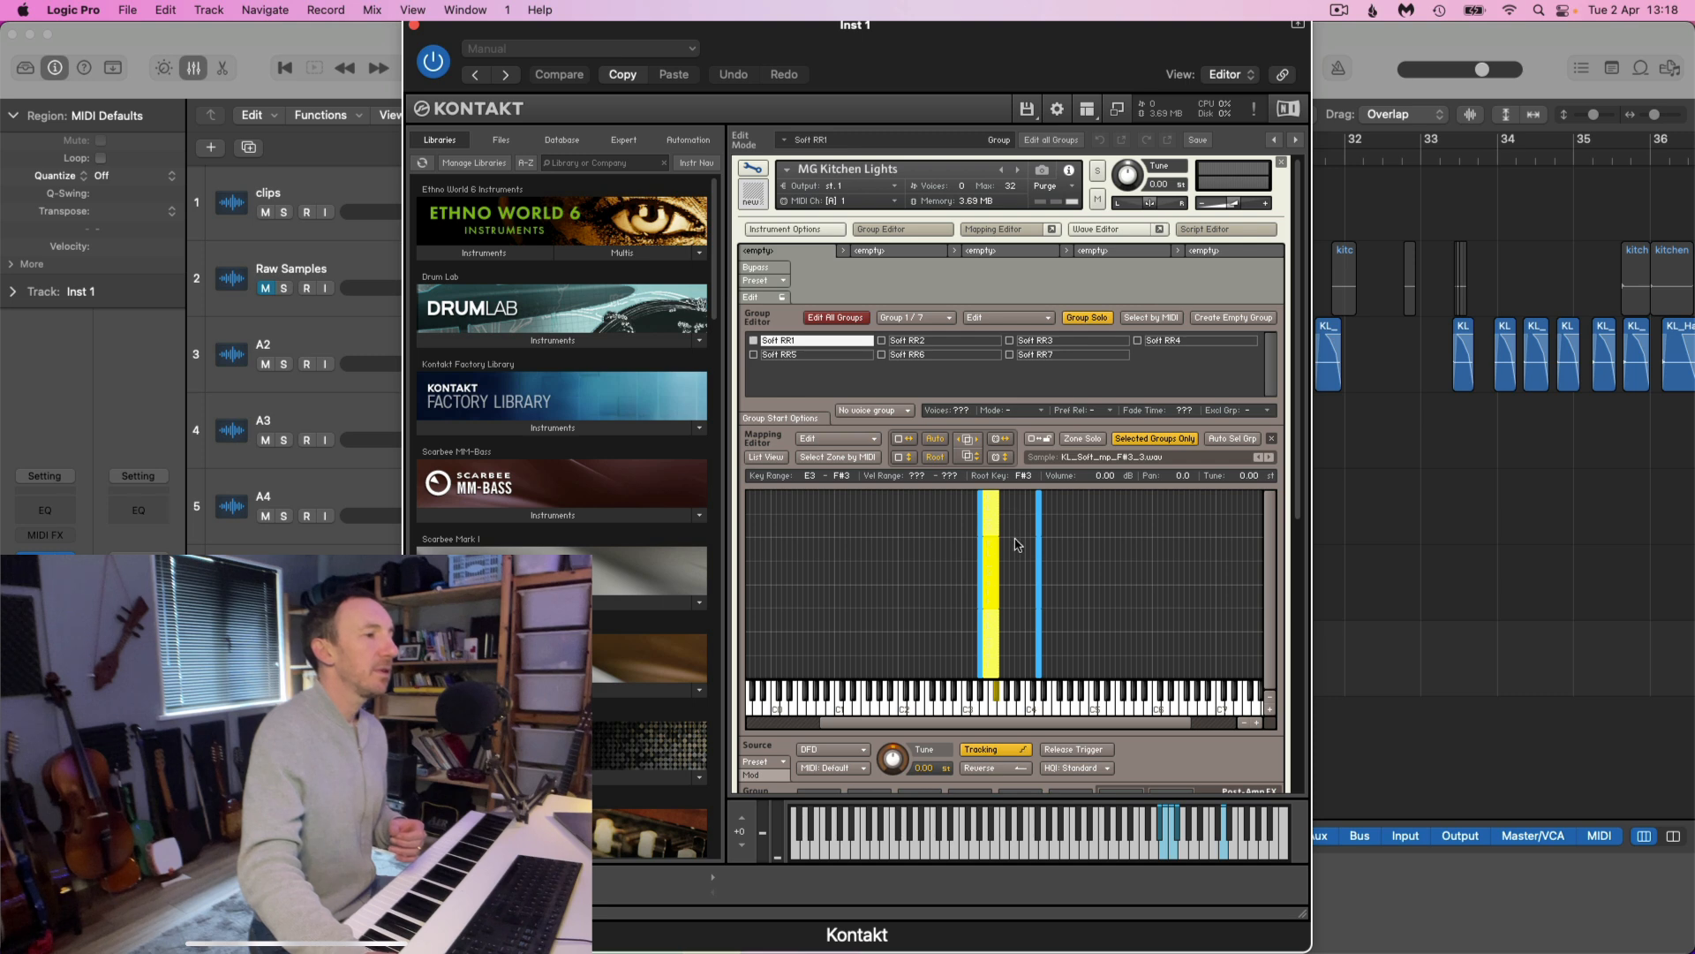
pyautogui.moveTo(998, 563); pyautogui.dragTo(1011, 563)
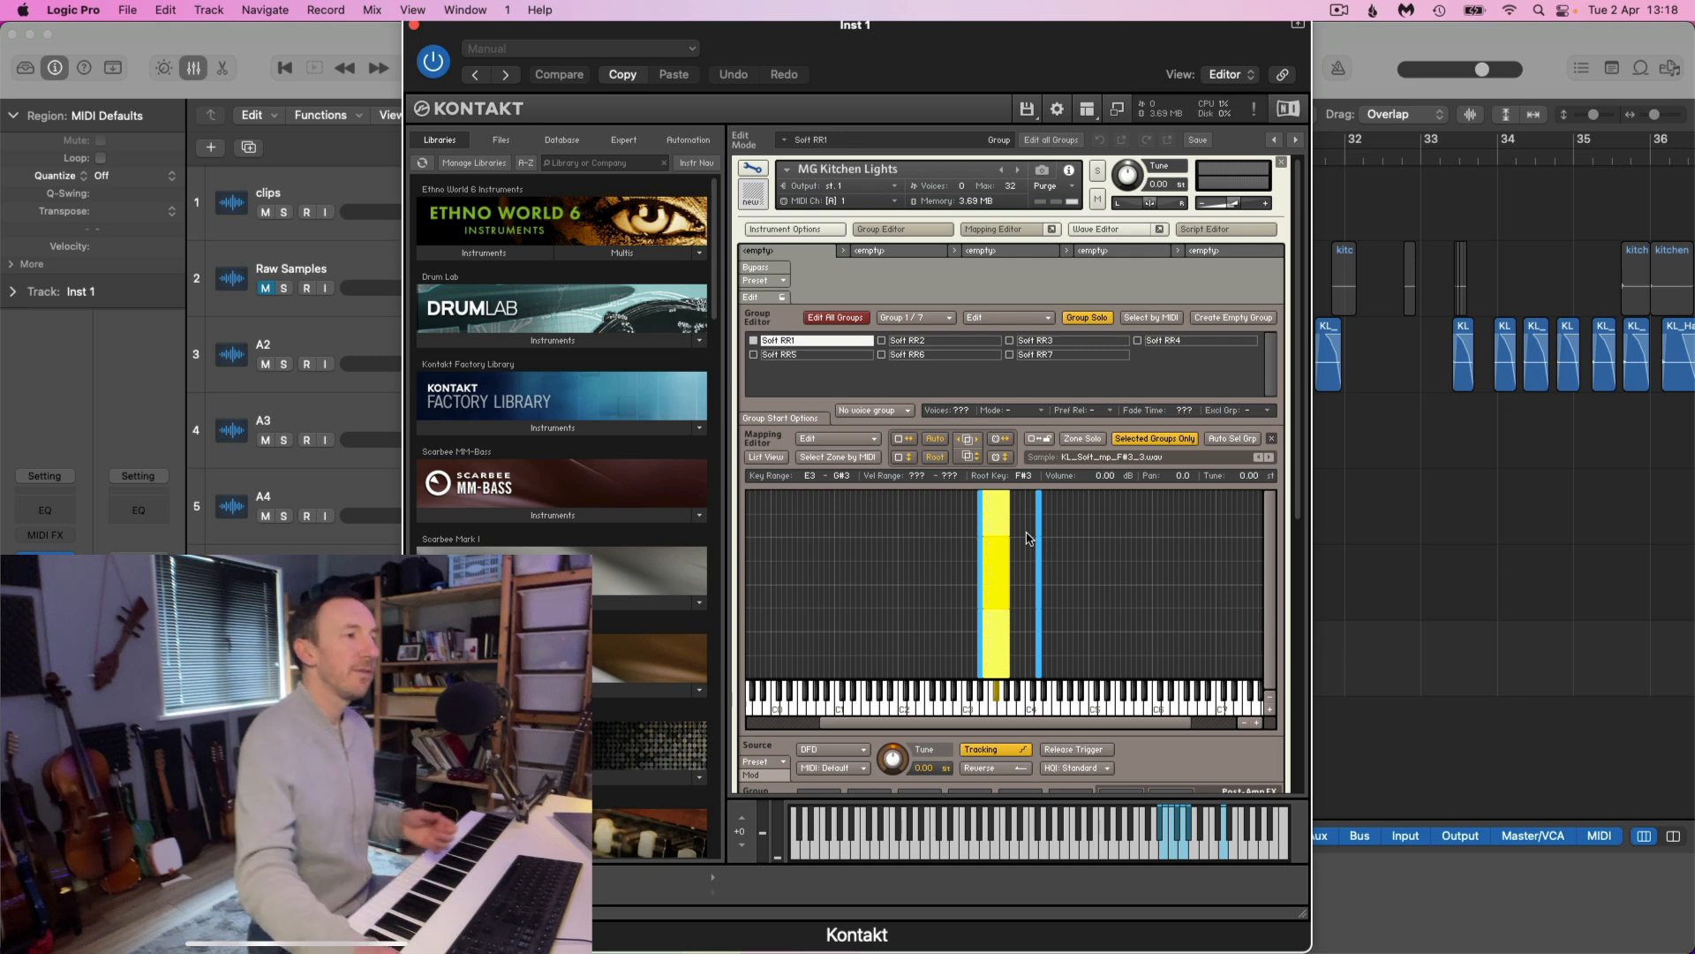
# Across all groups, extend the D#3 zones down to D2 and stretch the D4 zones to the key range A3 to D5
pyautogui.moveTo(959, 502); pyautogui.dragTo(933, 644)
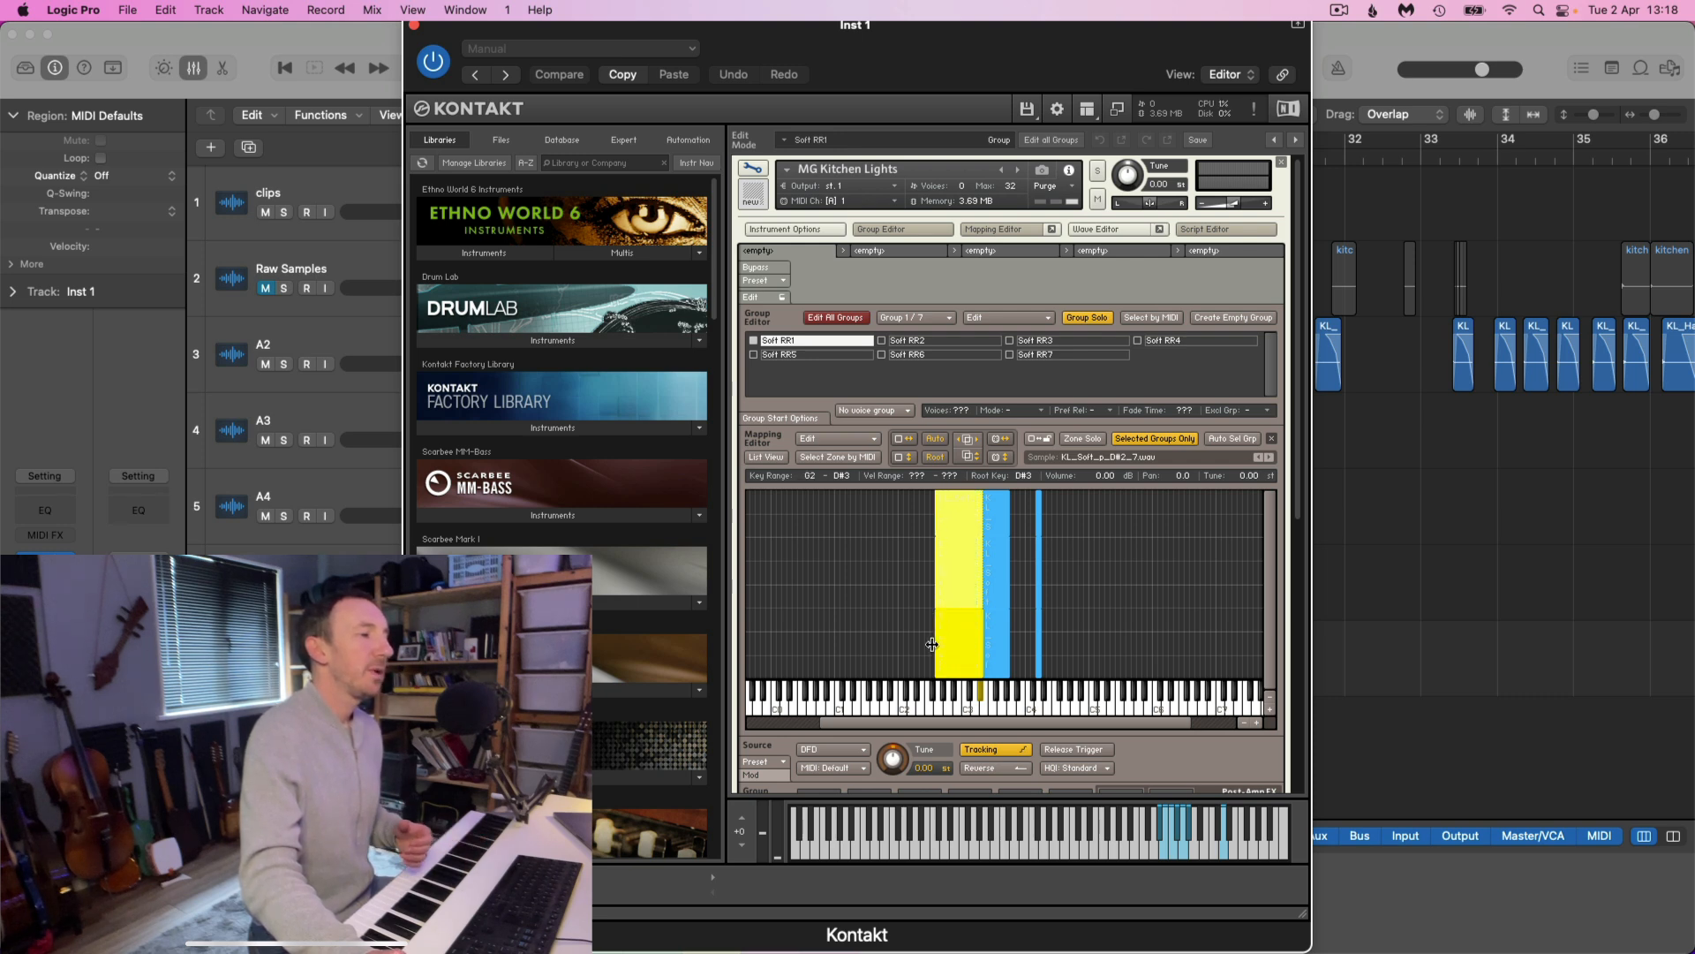
pyautogui.moveTo(933, 644); pyautogui.dragTo(907, 643)
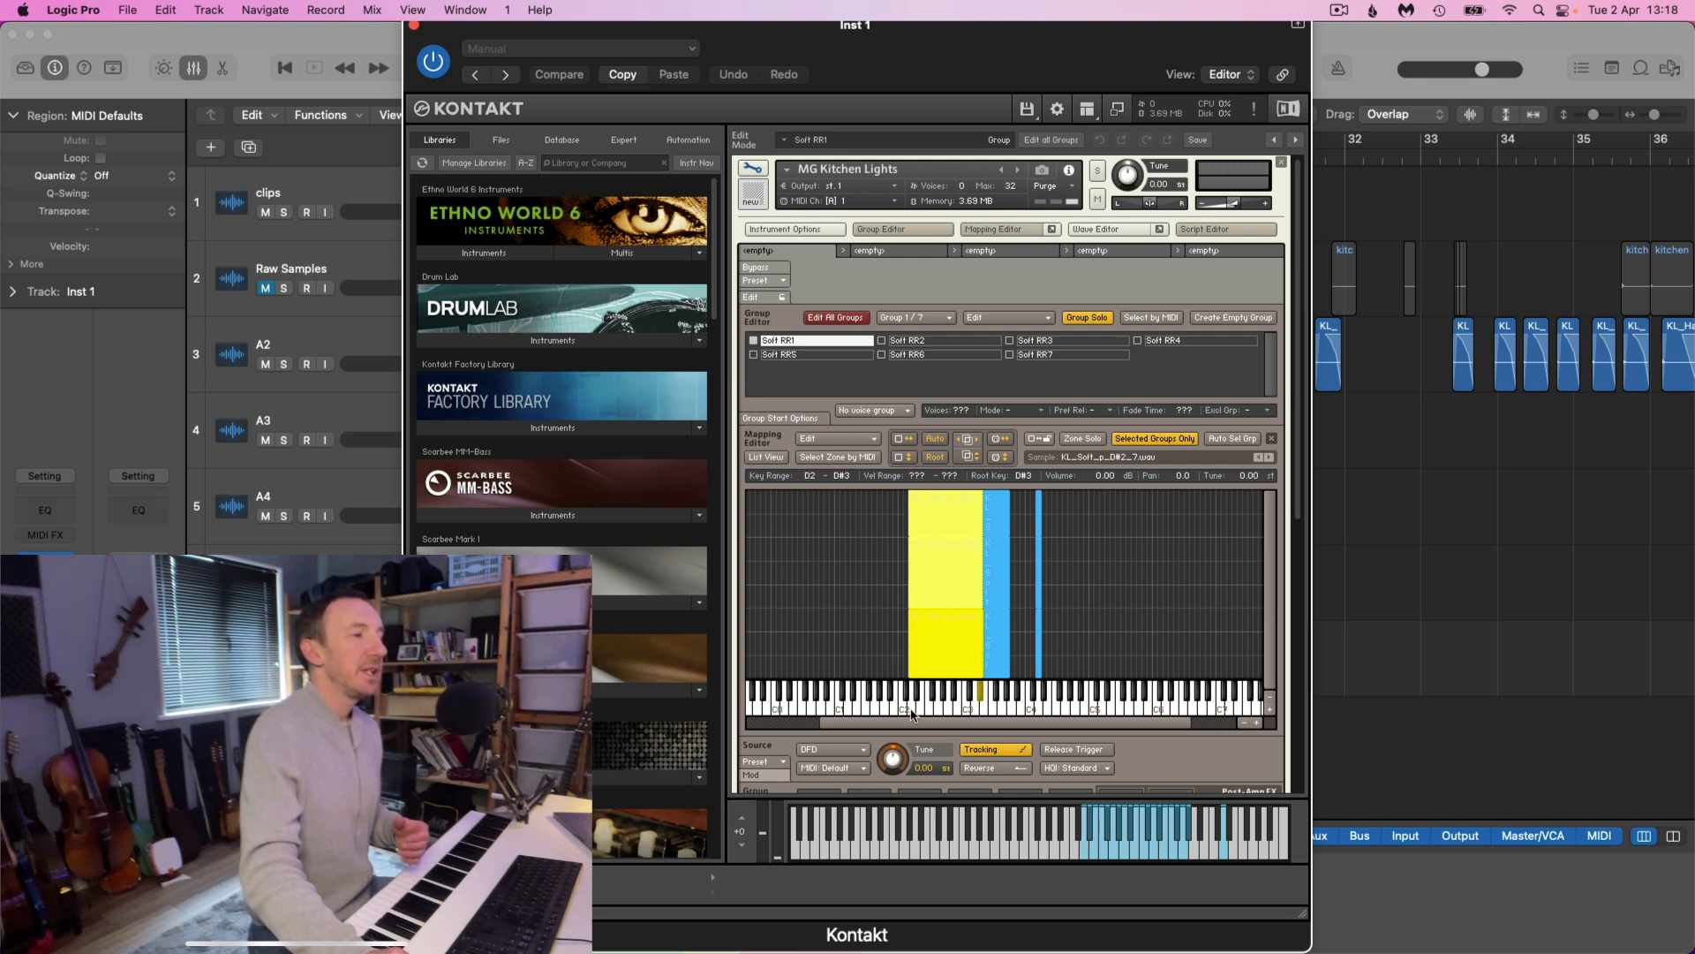
pyautogui.click(1023, 516)
pyautogui.moveTo(1021, 510); pyautogui.dragTo(1106, 651)
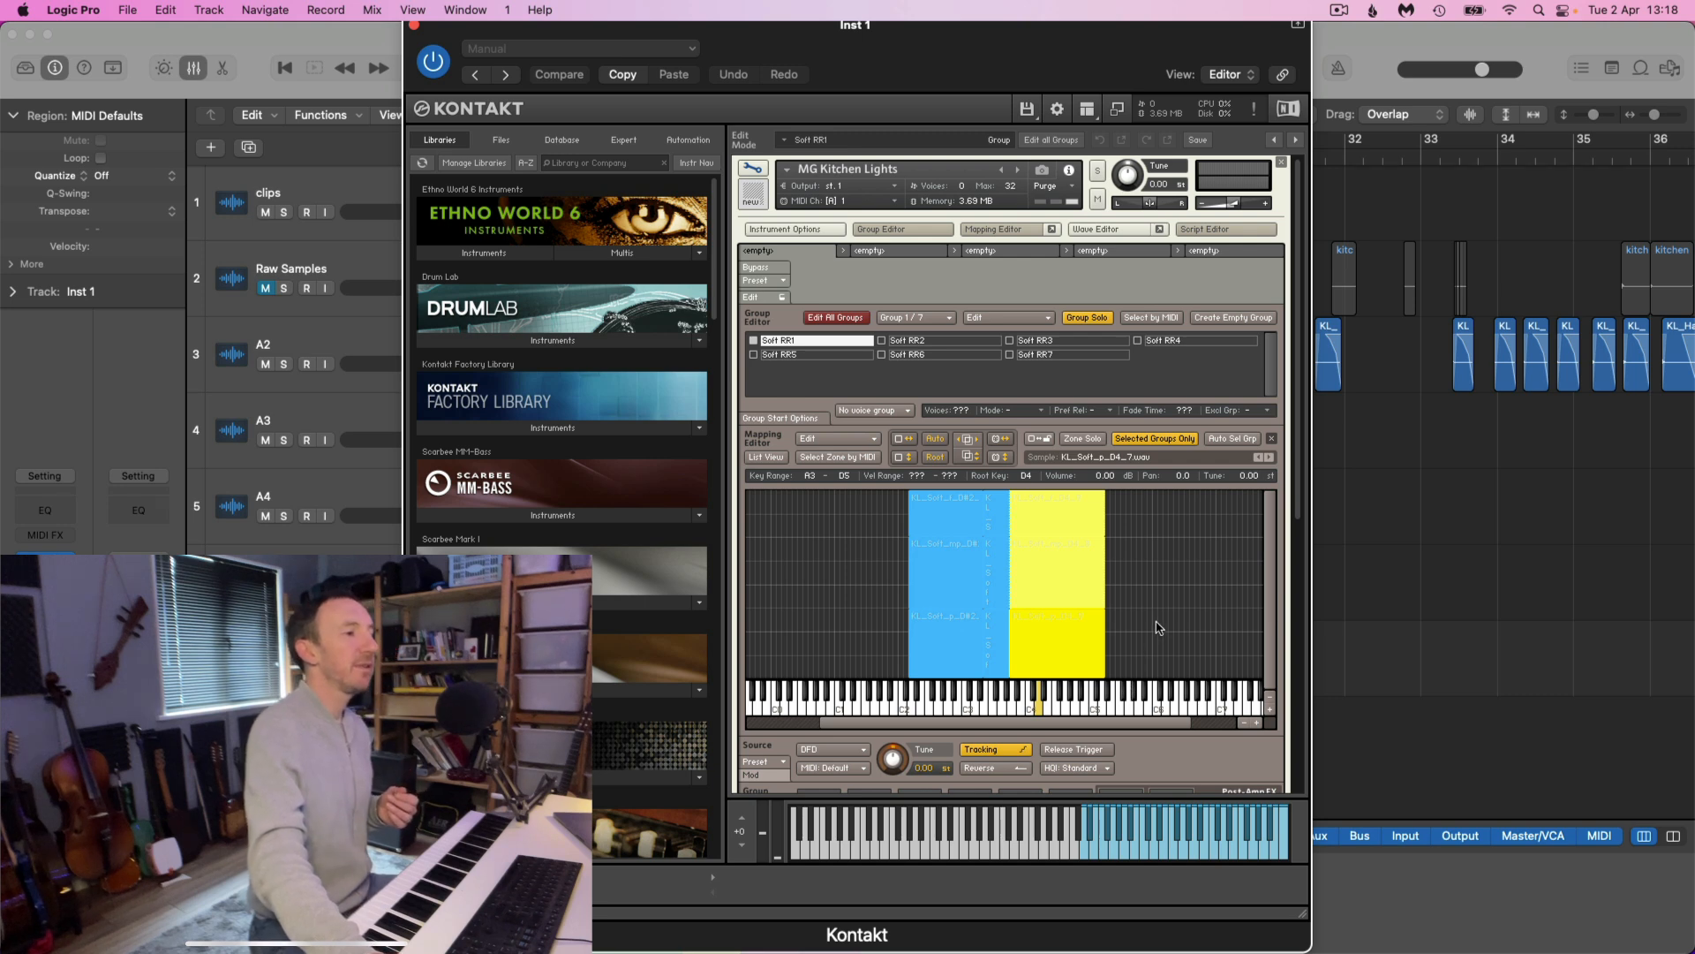
pyautogui.click(1153, 653)
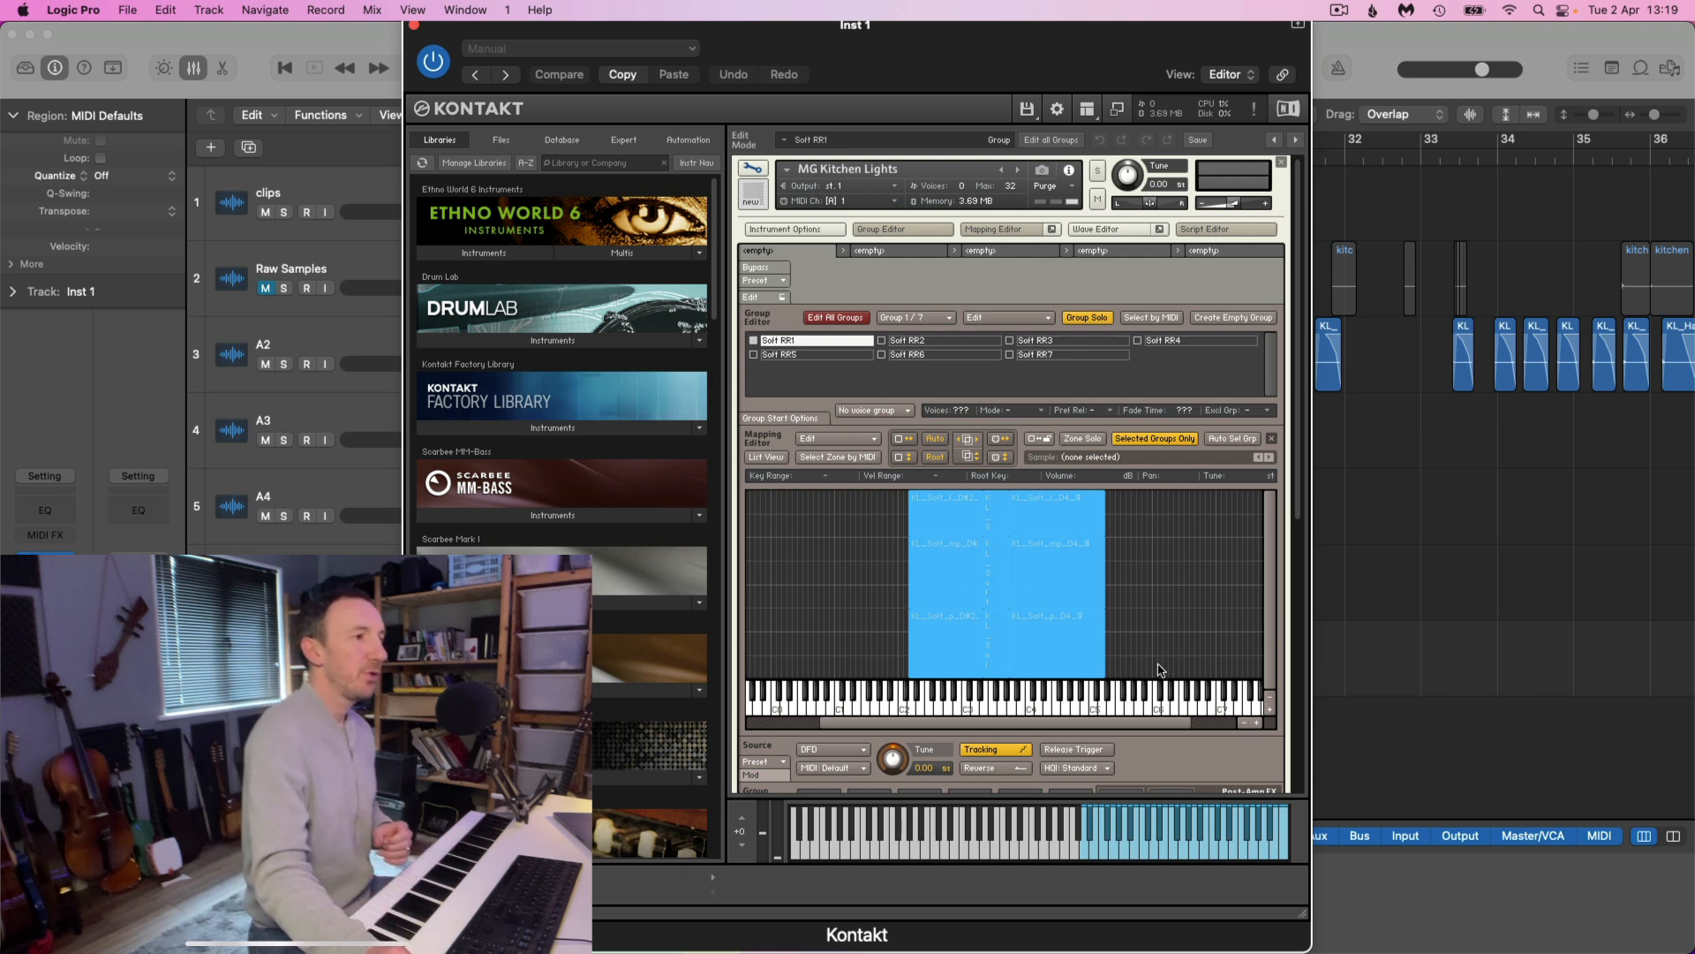
# Check the zones of groups Soft RR1, RR2 and RR6, comparing the mapping with the Selected Groups Only view off and on
pyautogui.click(786, 342)
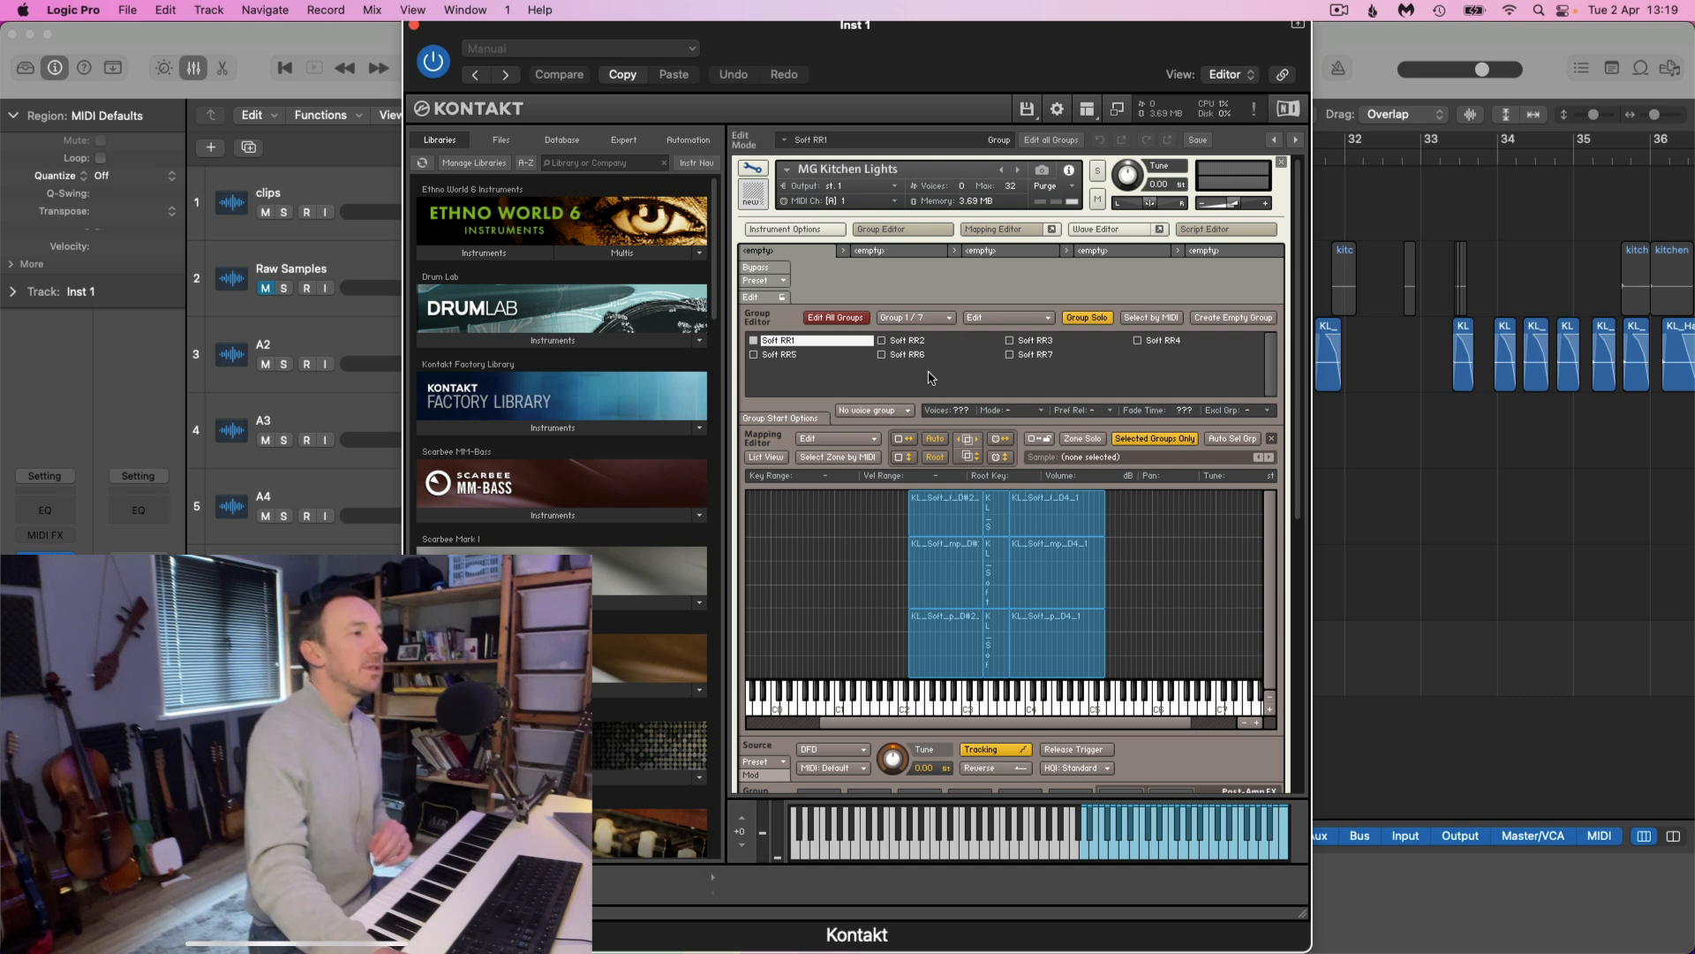
pyautogui.click(910, 343)
pyautogui.click(827, 344)
pyautogui.click(914, 355)
pyautogui.click(1162, 442)
pyautogui.click(1162, 439)
pyautogui.click(1162, 439)
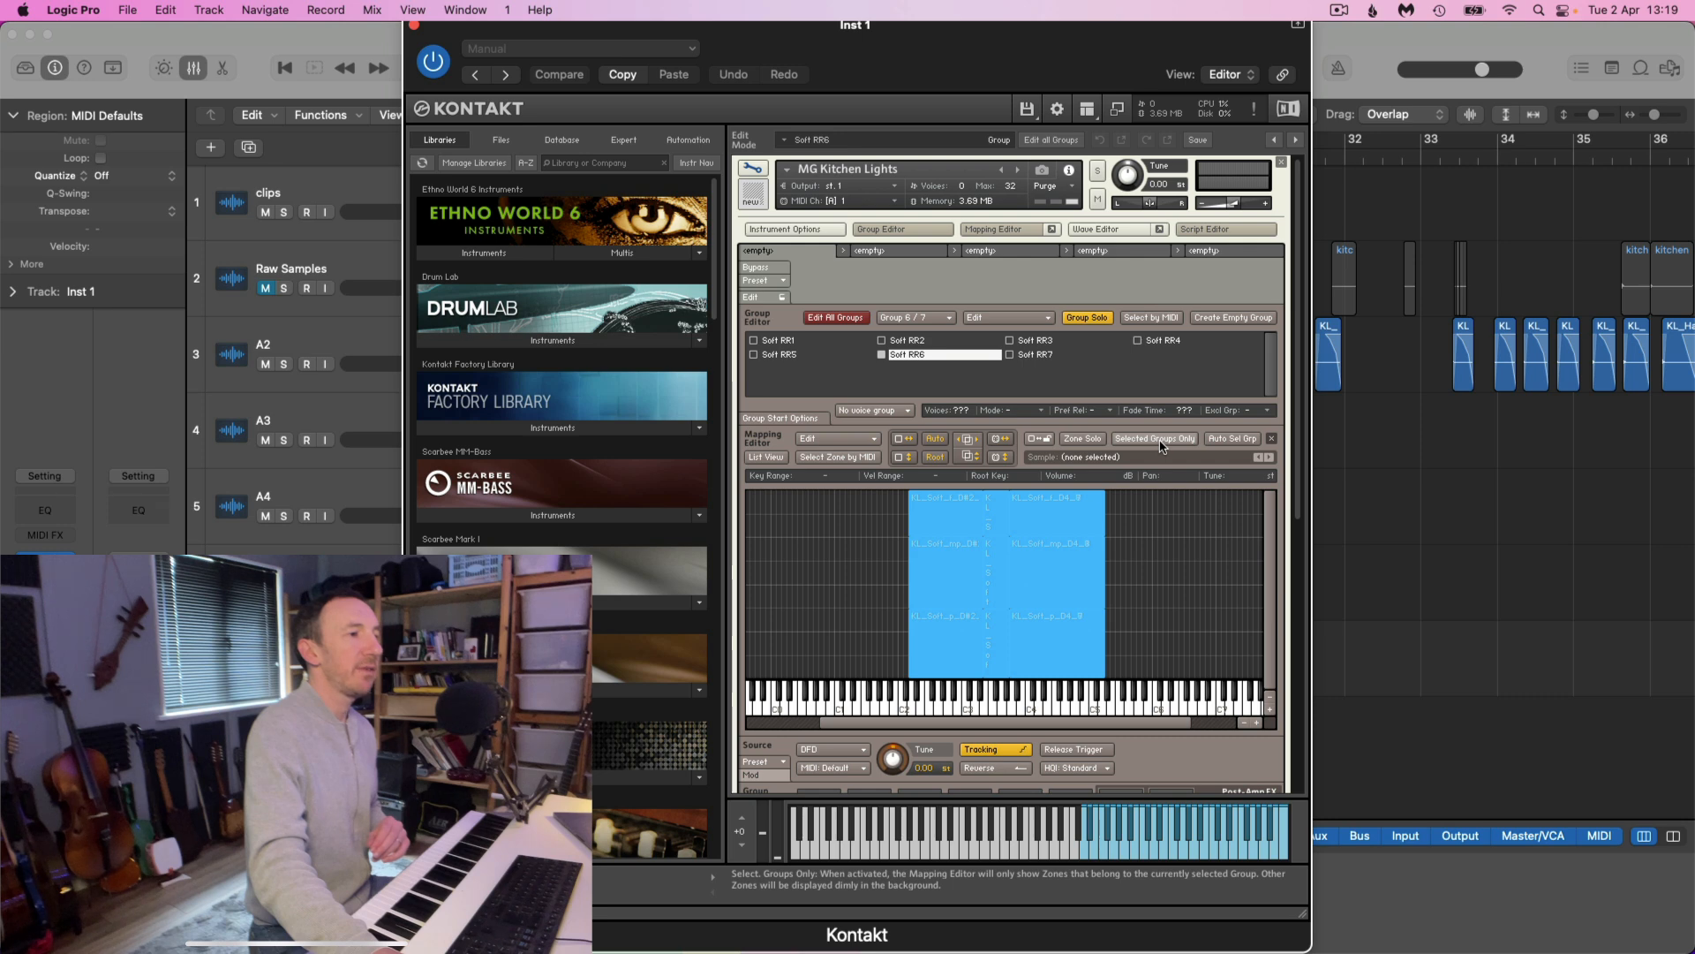
pyautogui.click(1162, 442)
# Go through the groups Soft RR1 to Soft RR7 one at a time to check that each holds its matching sample zones
pyautogui.click(786, 344)
pyautogui.click(915, 344)
pyautogui.click(1051, 342)
pyautogui.click(1052, 357)
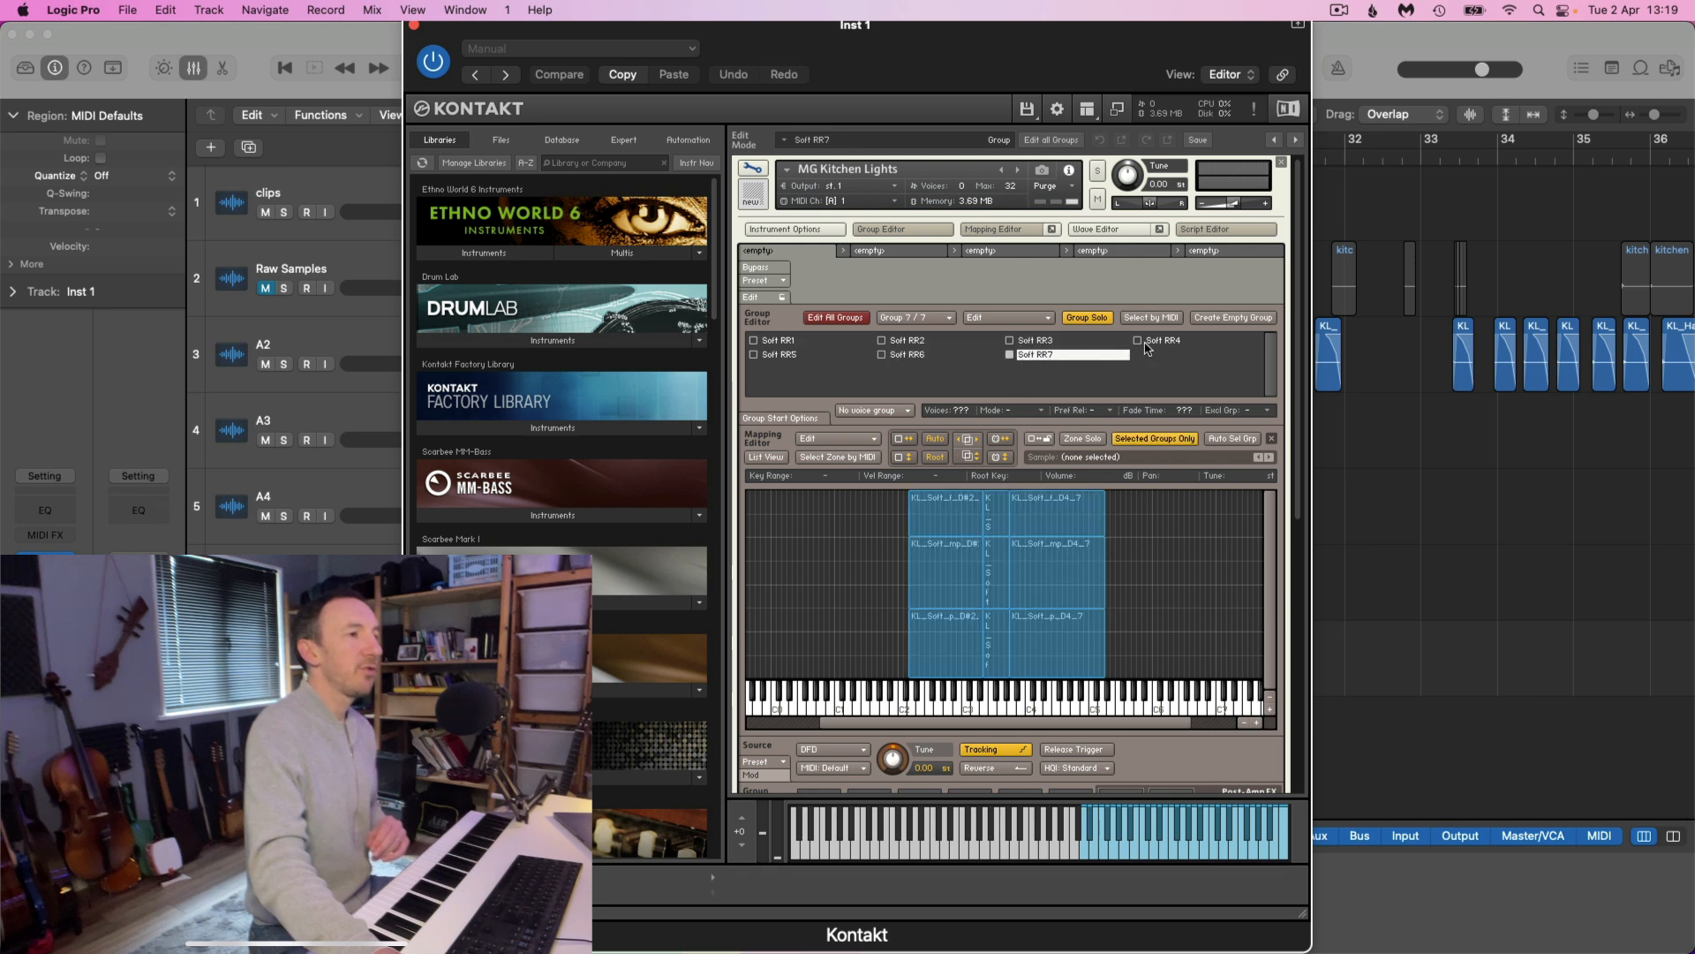
pyautogui.click(1145, 343)
pyautogui.click(909, 354)
pyautogui.click(786, 354)
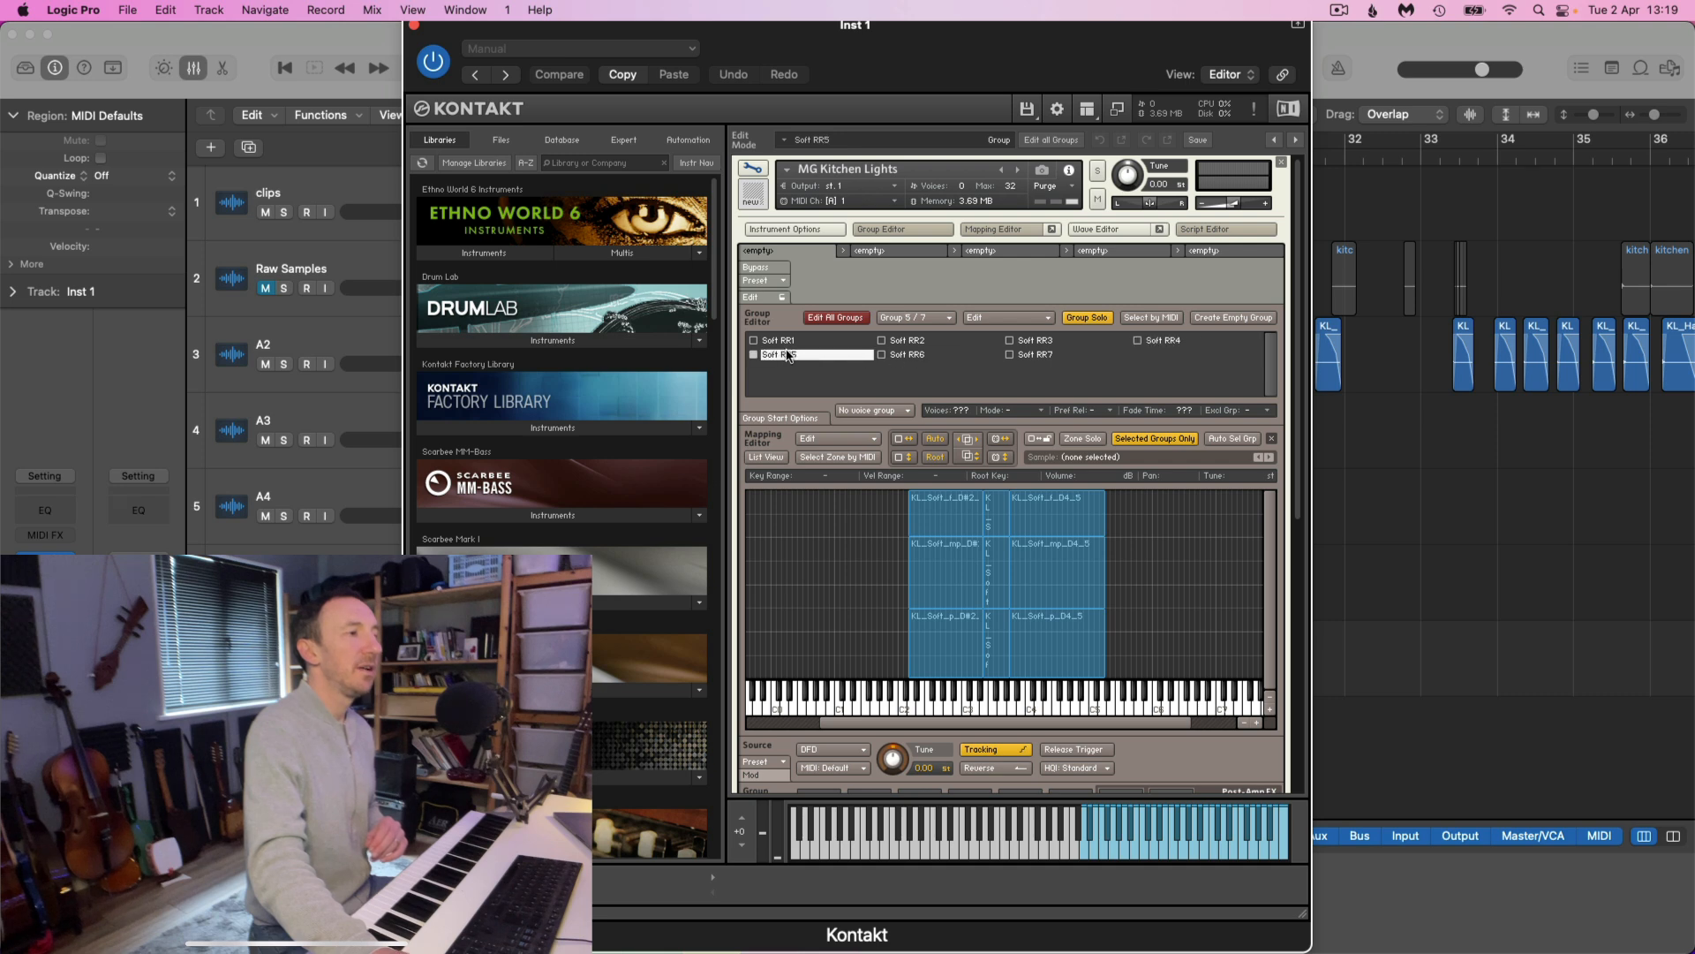
pyautogui.click(788, 343)
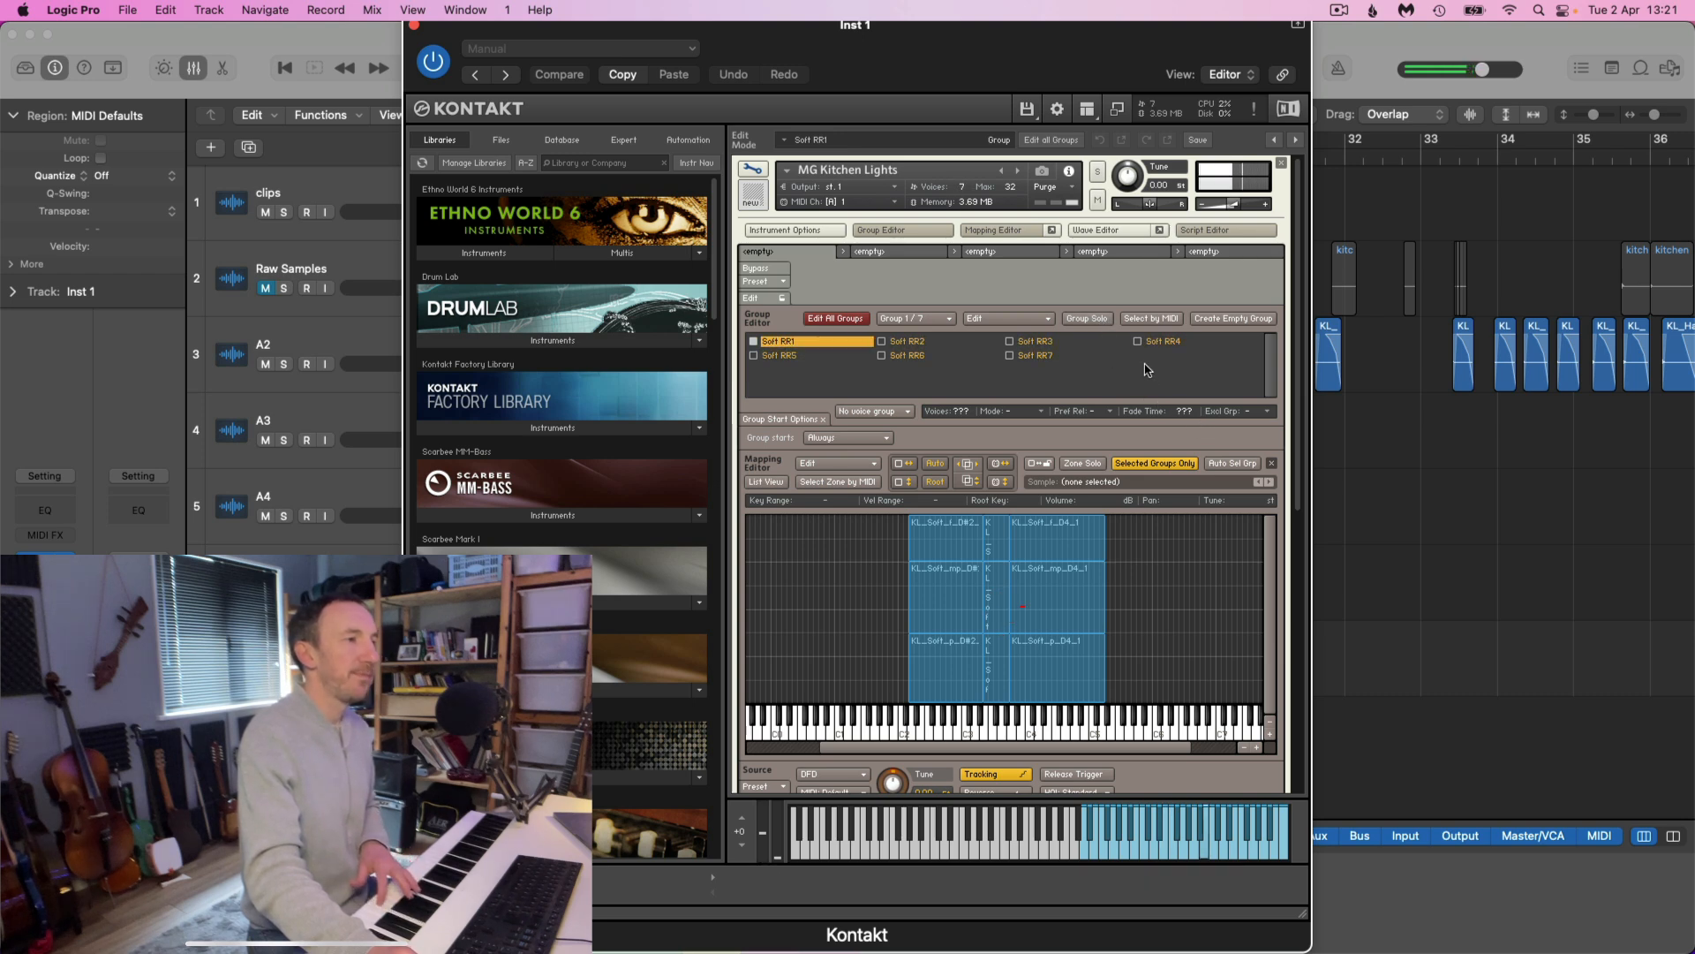
# Turn on Group Solo and audition the round-robin groups individually, including Soft RR3, RR2, RR6, RR7 and RR4
pyautogui.click(1085, 319)
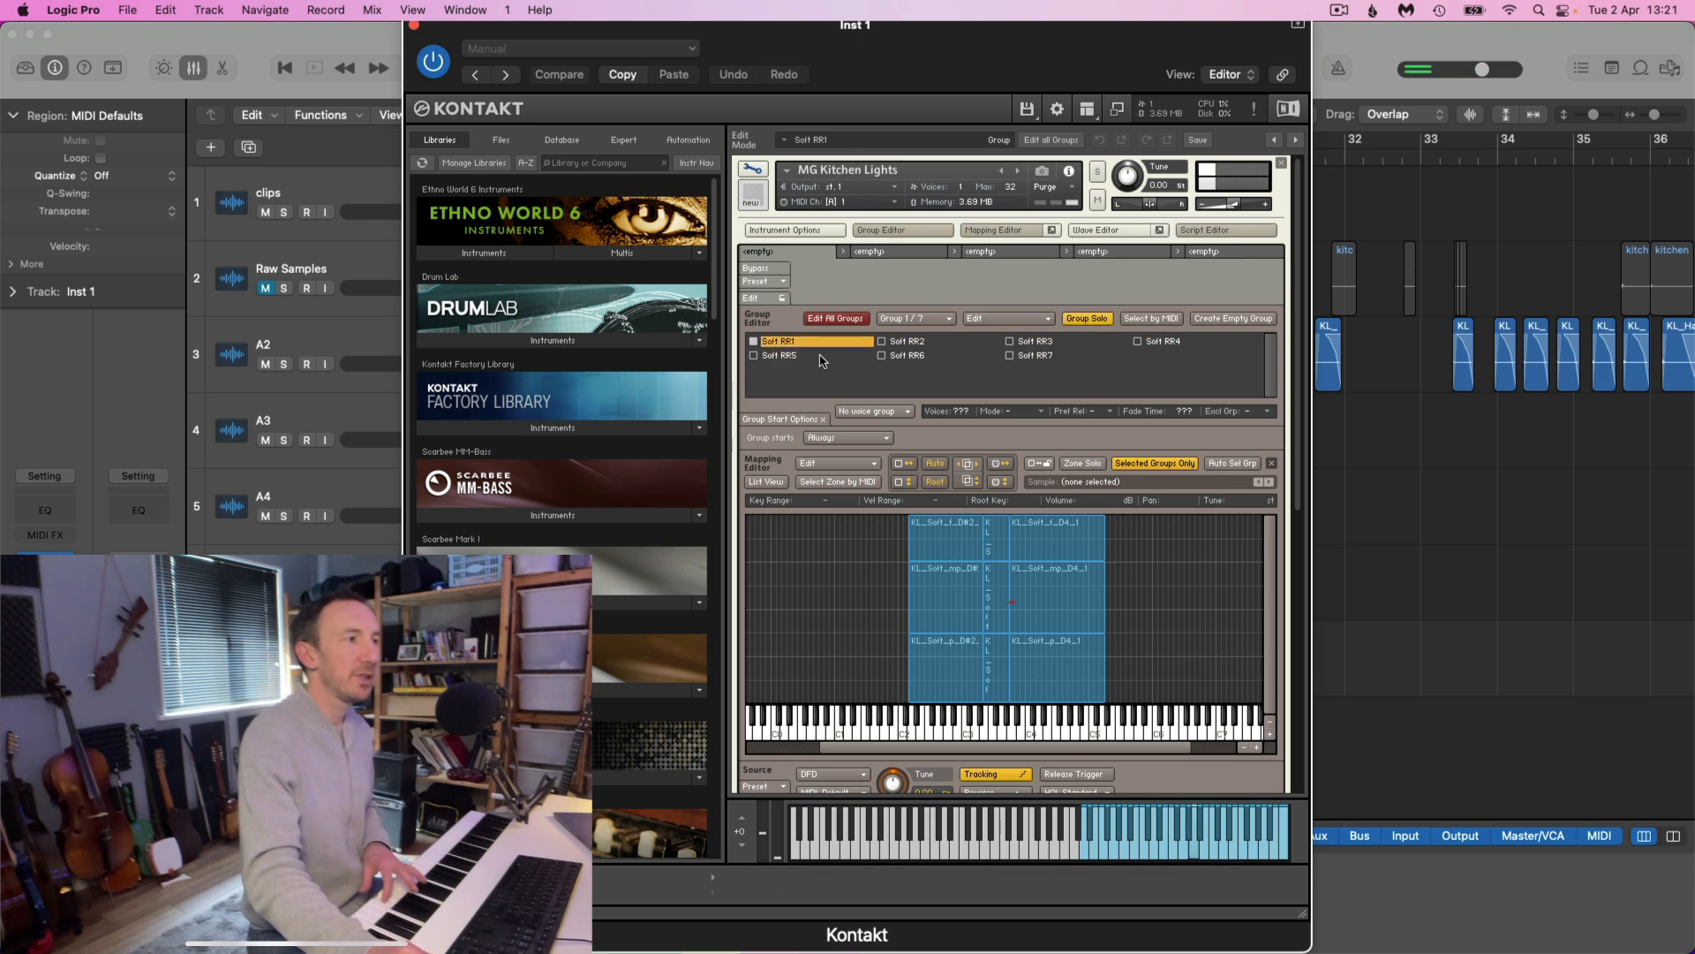
pyautogui.click(1056, 345)
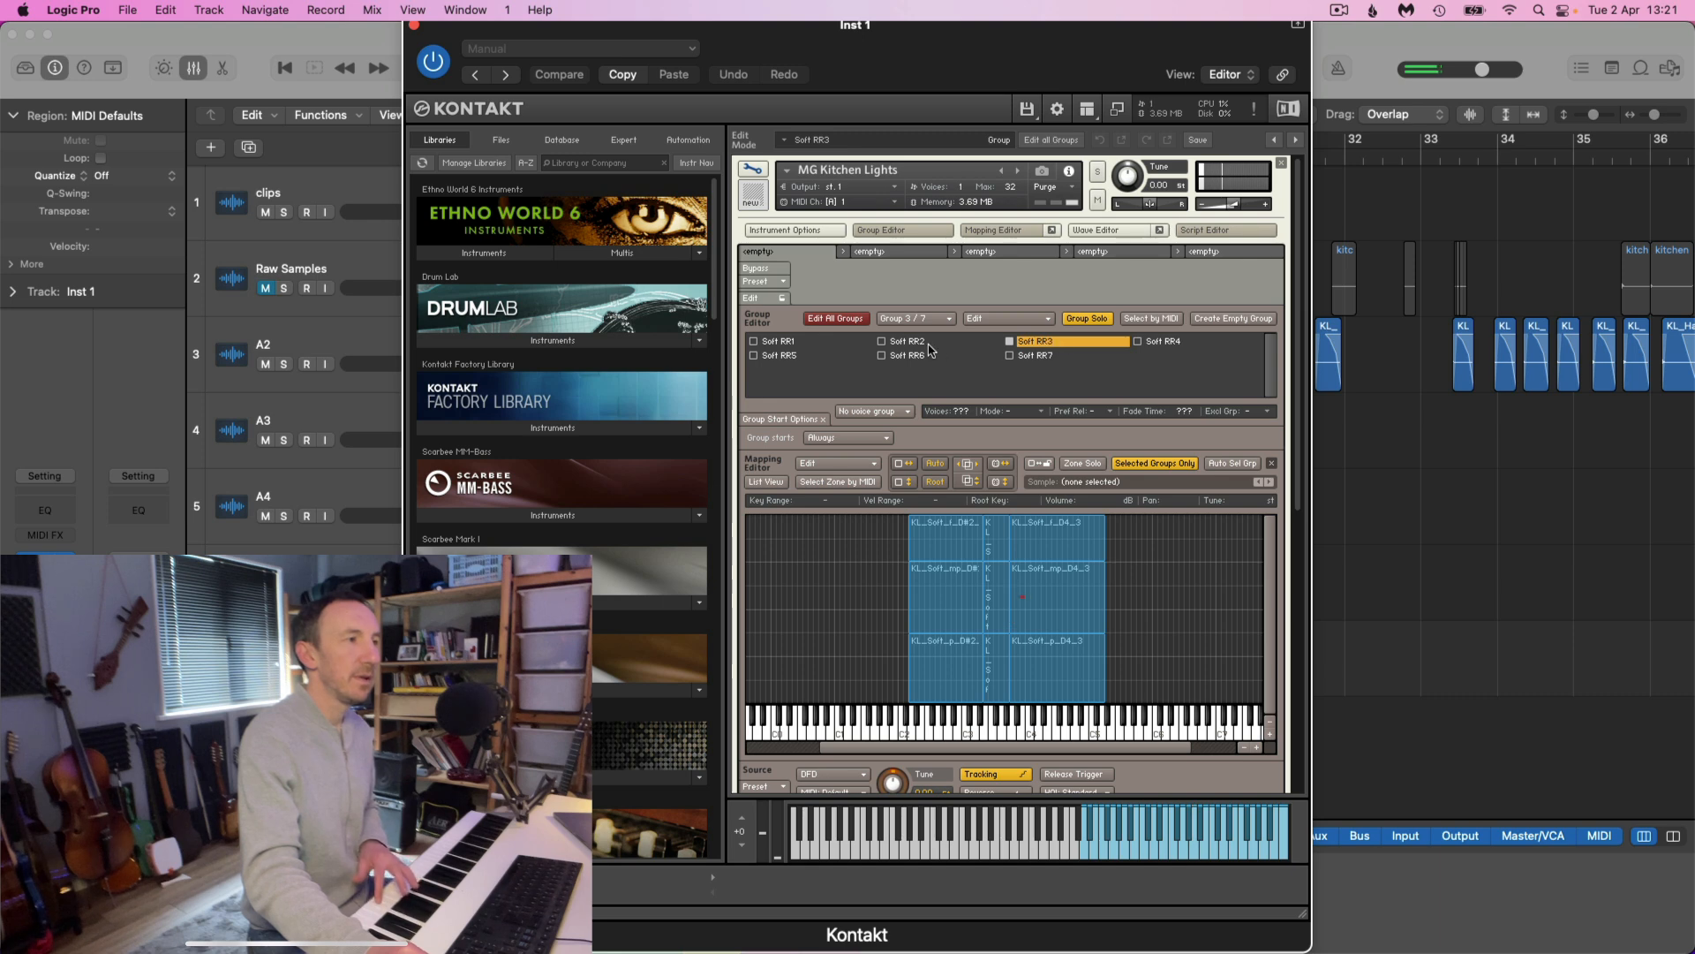
pyautogui.click(916, 344)
pyautogui.click(915, 357)
pyautogui.click(1033, 355)
pyautogui.click(1174, 344)
pyautogui.click(1175, 344)
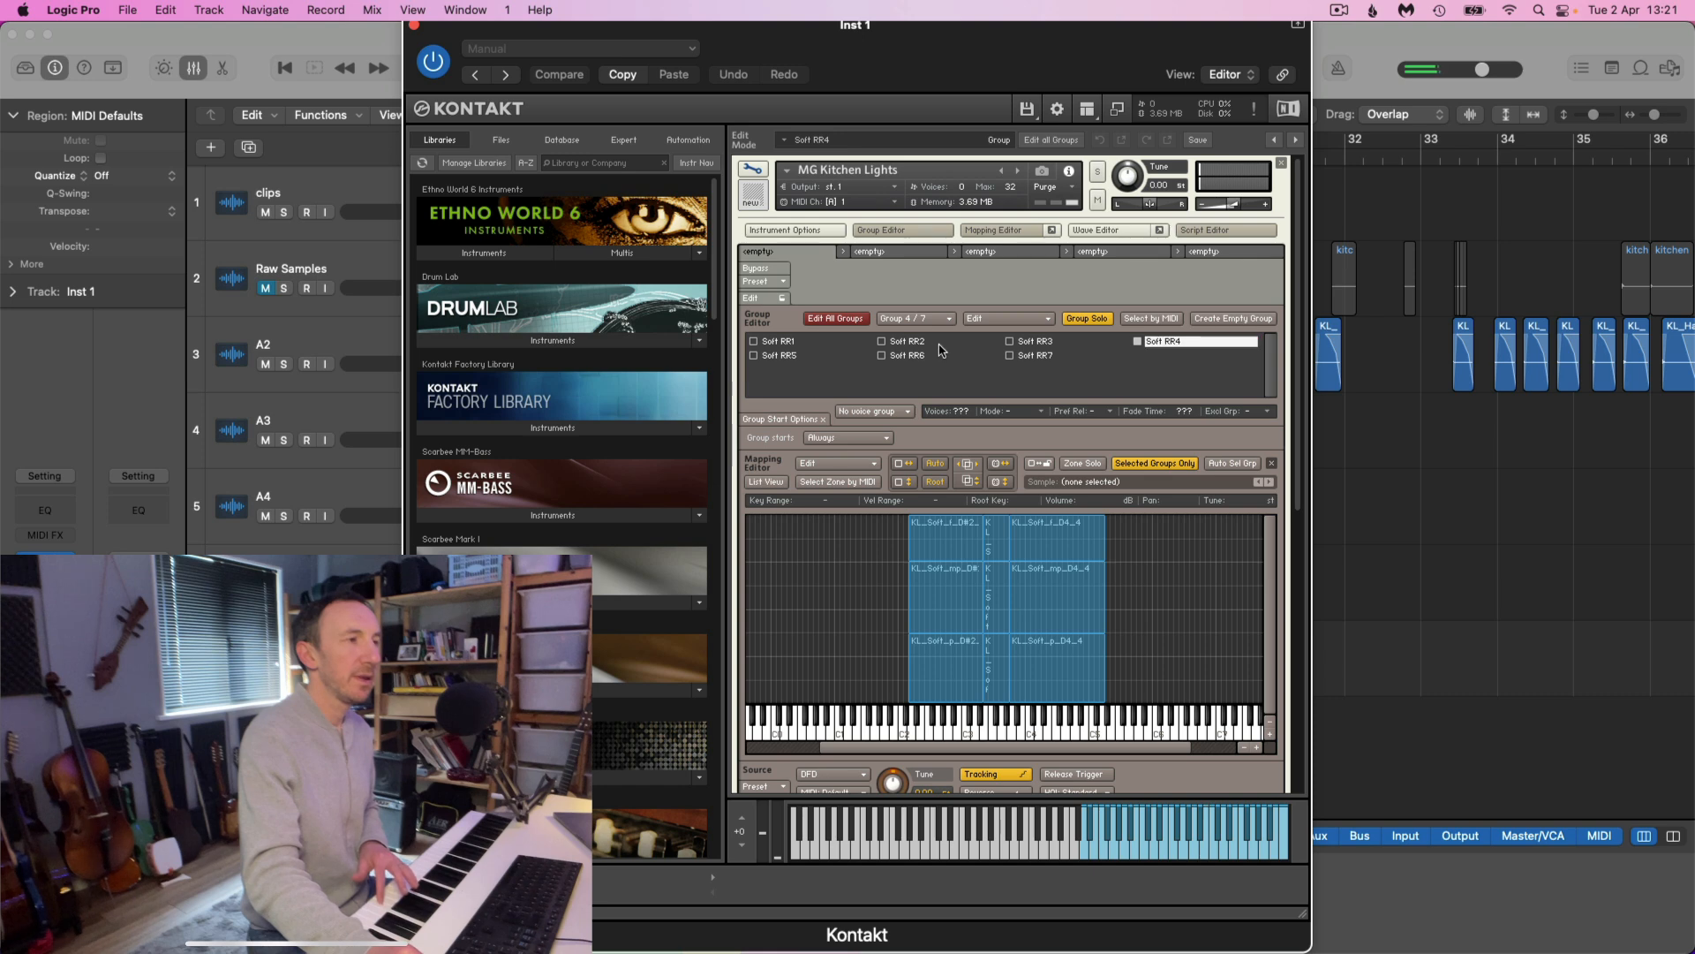
# Set the group start option of Soft RR1 and Soft RR2 to Cycle Round Robin, with Soft RR1 at chain position 1
pyautogui.doubleClick(788, 343)
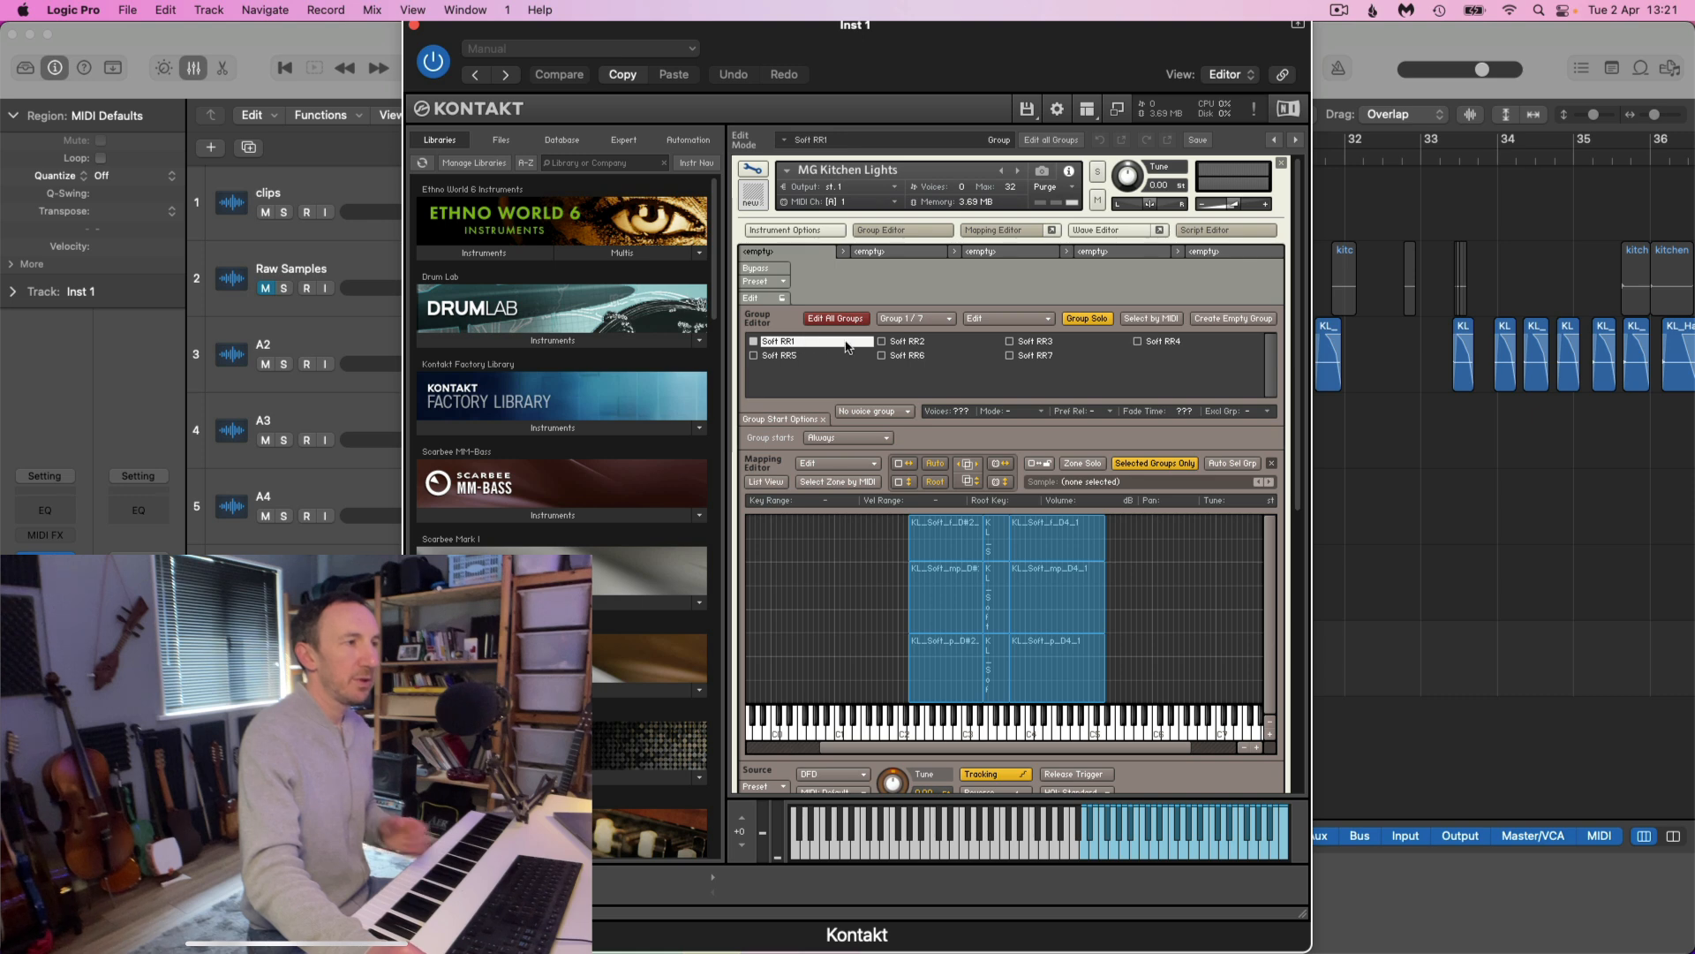
pyautogui.click(885, 439)
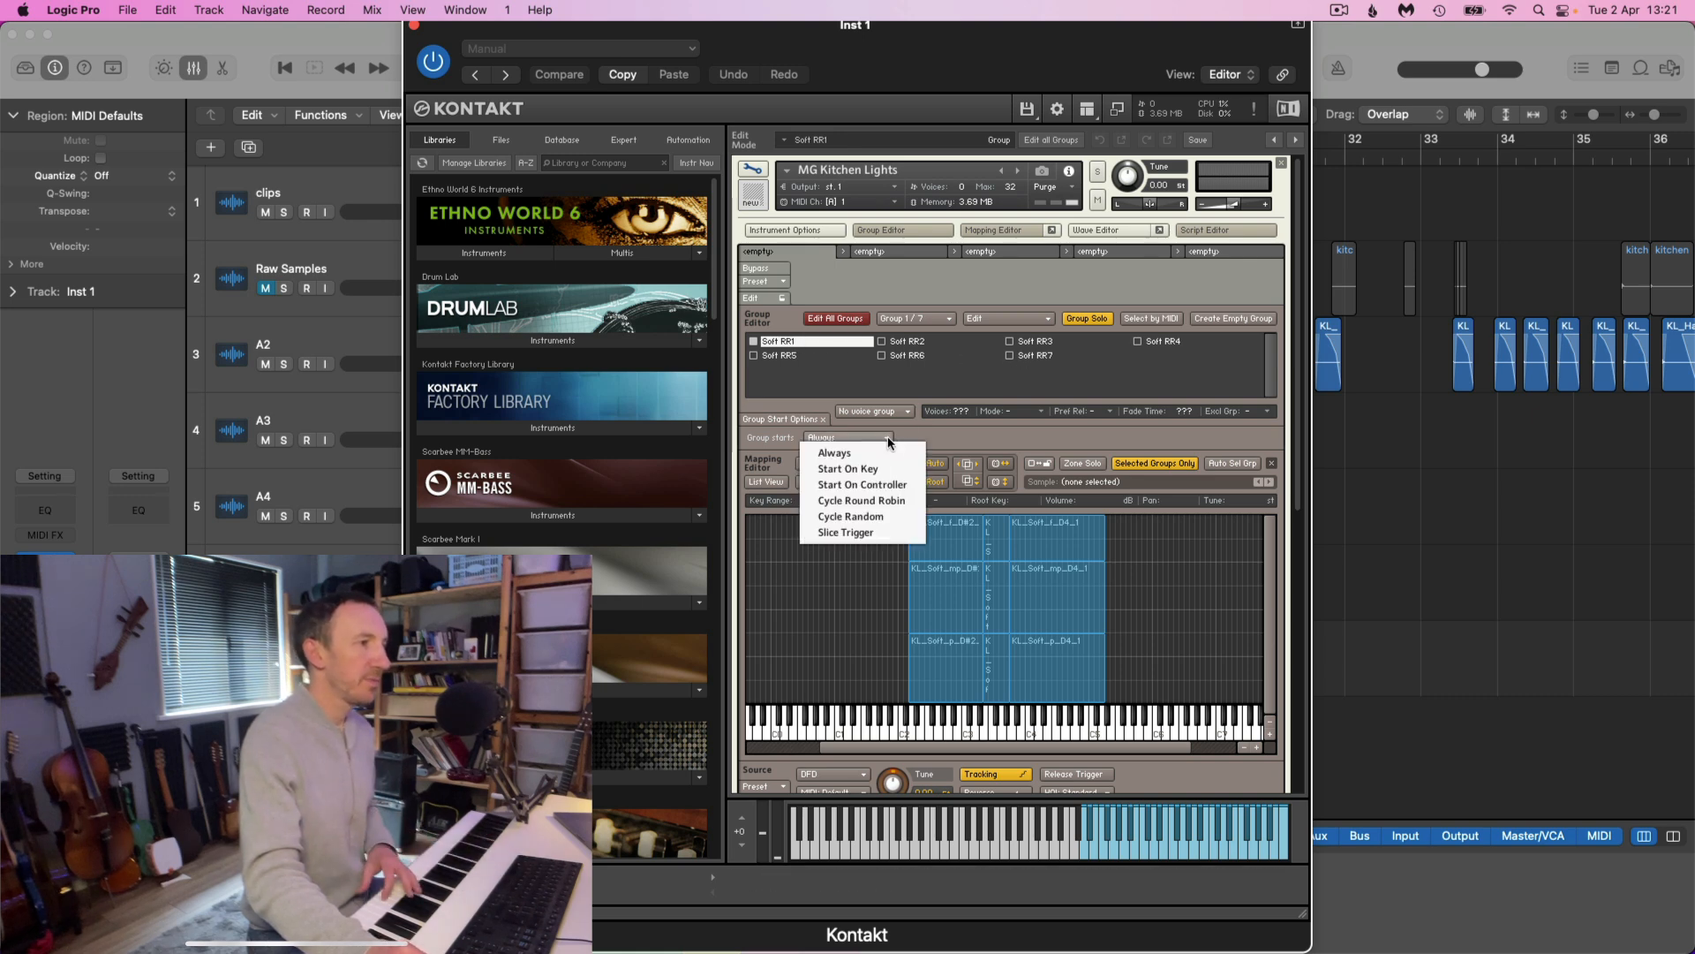
pyautogui.click(876, 501)
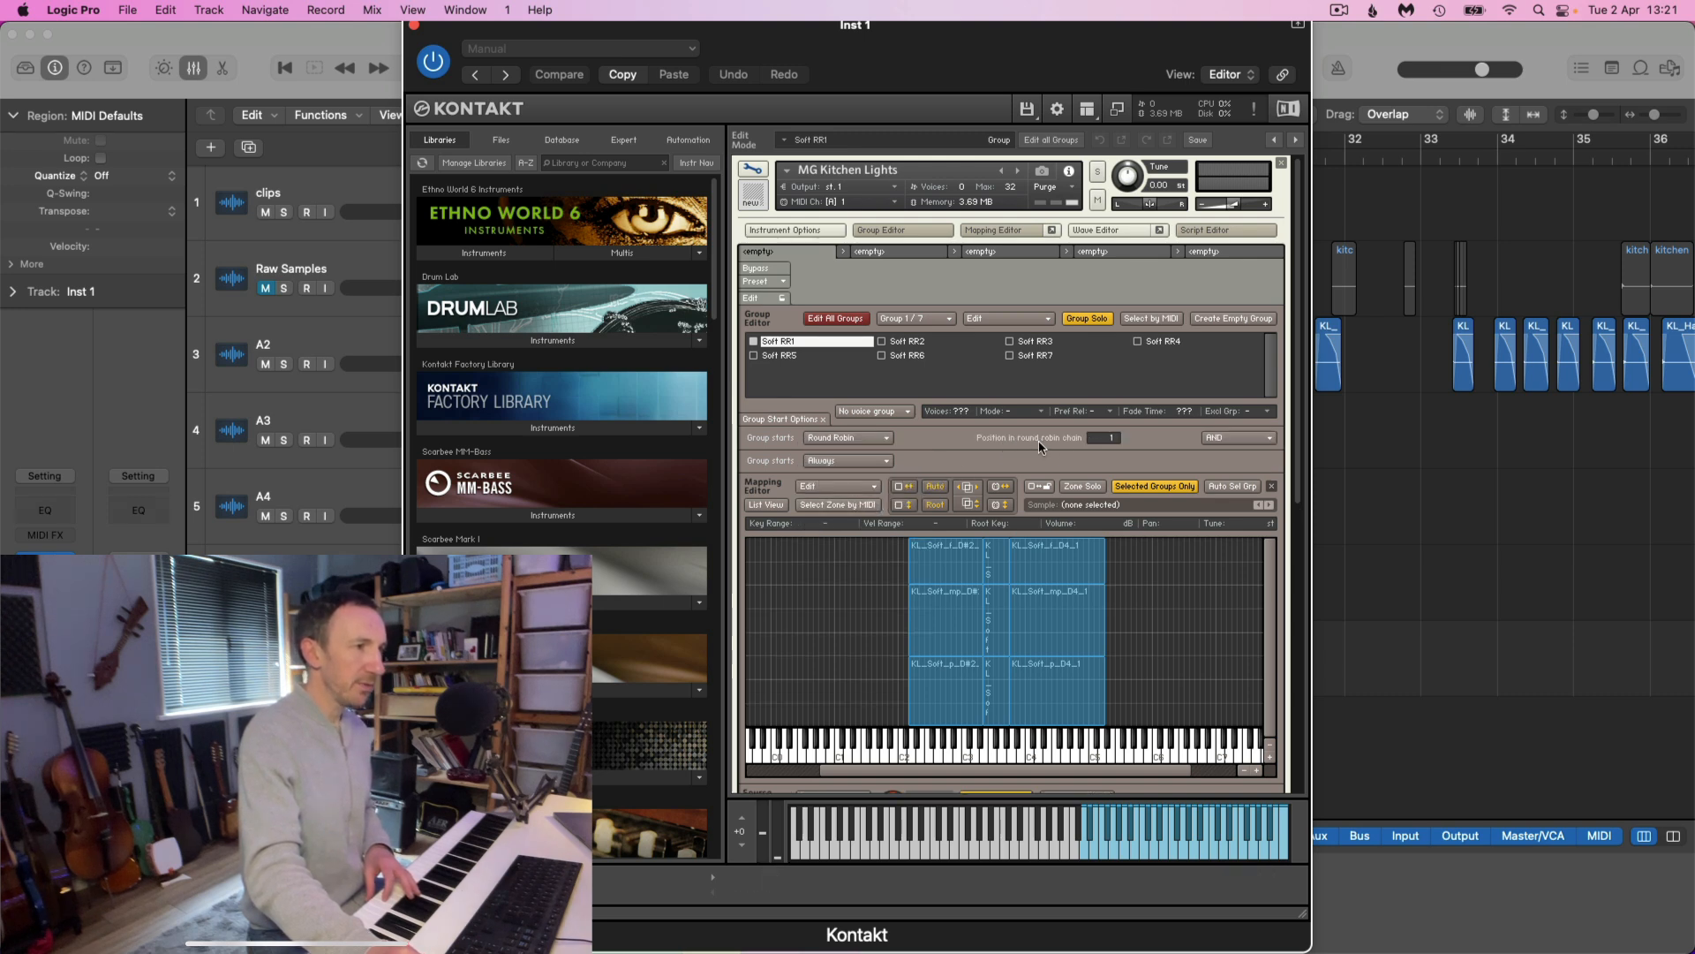
pyautogui.click(909, 341)
pyautogui.click(877, 438)
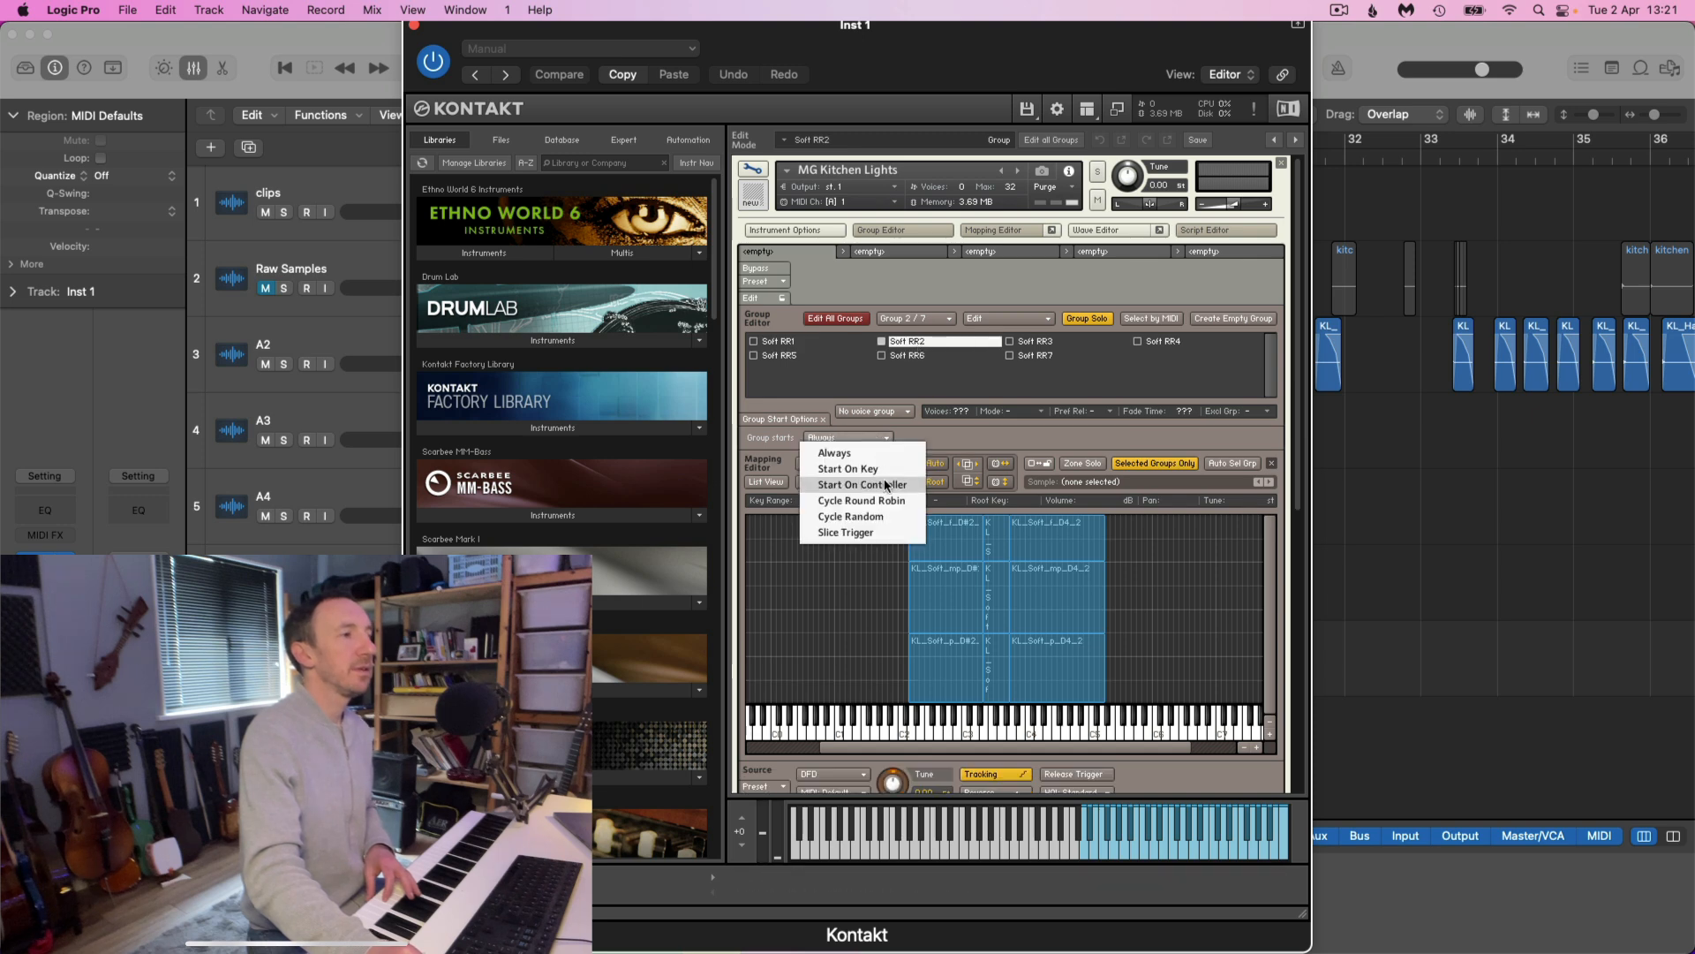
pyautogui.click(861, 501)
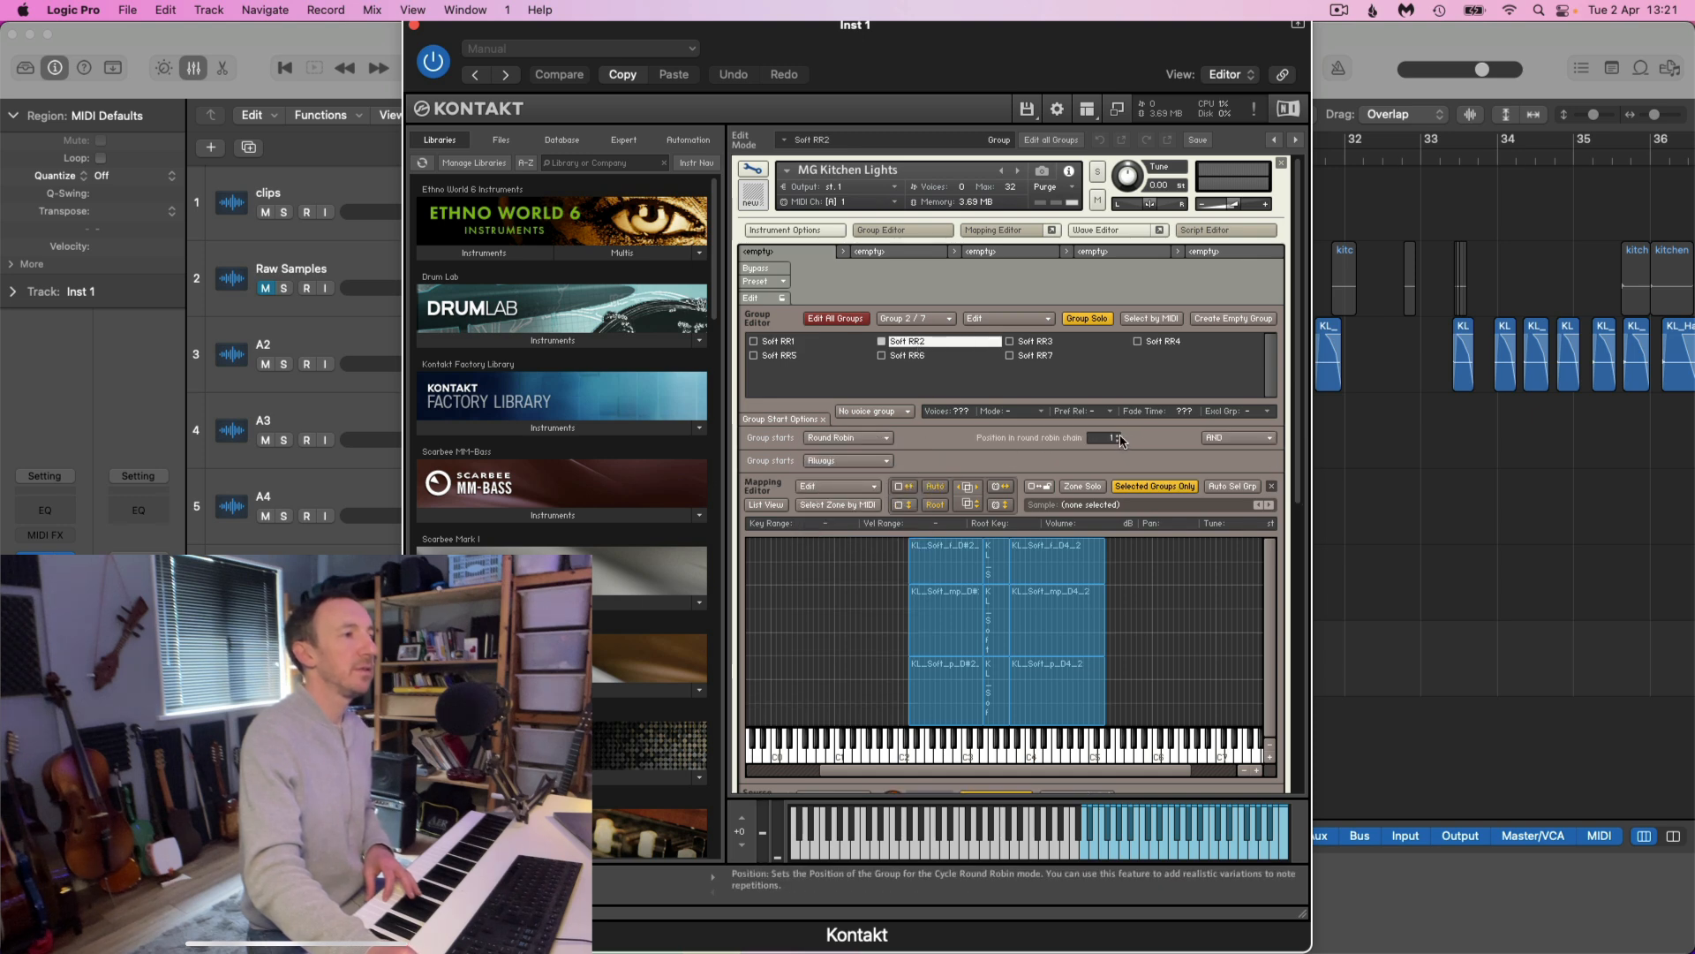
# Set groups Soft RR3, Soft RR4 and Soft RR5 to start with Cycle Round Robin, placing Soft RR5 at chain position 5
pyautogui.click(1042, 342)
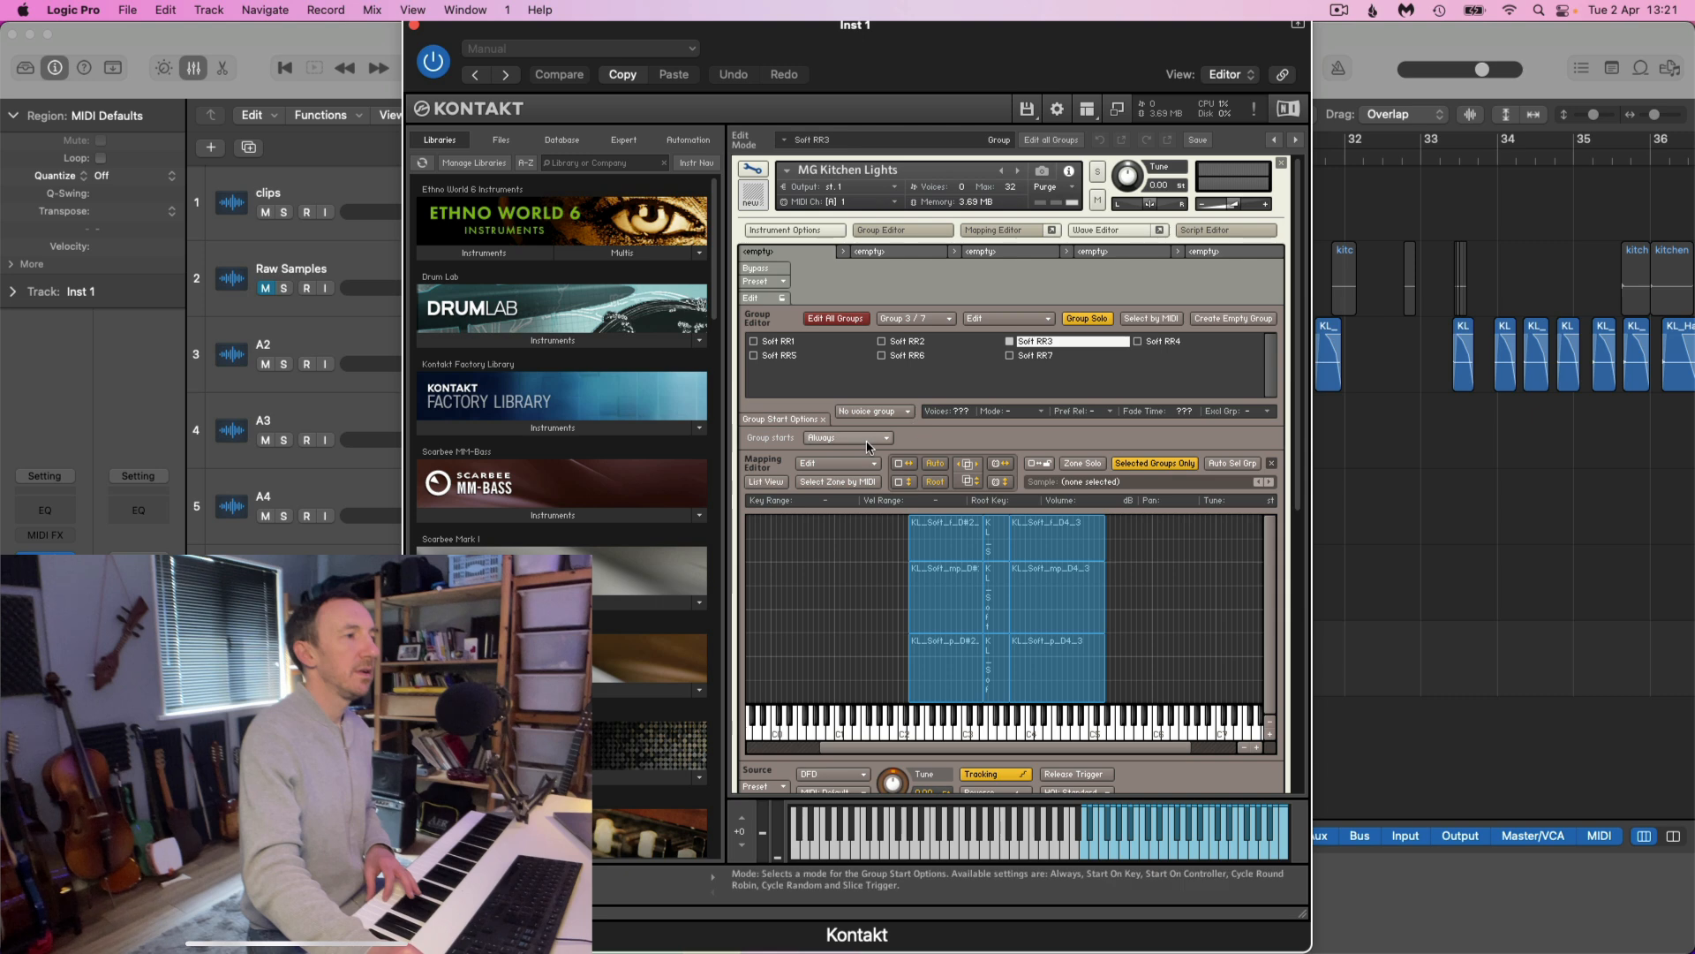
pyautogui.click(865, 439)
pyautogui.click(886, 500)
pyautogui.click(1117, 436)
pyautogui.click(1117, 435)
pyautogui.click(1161, 340)
pyautogui.click(883, 438)
pyautogui.click(910, 501)
# Set Soft RR6 and Soft RR7 to Cycle Round Robin, with Soft RR7 at chain position 7, and turn off Group Solo
pyautogui.click(907, 355)
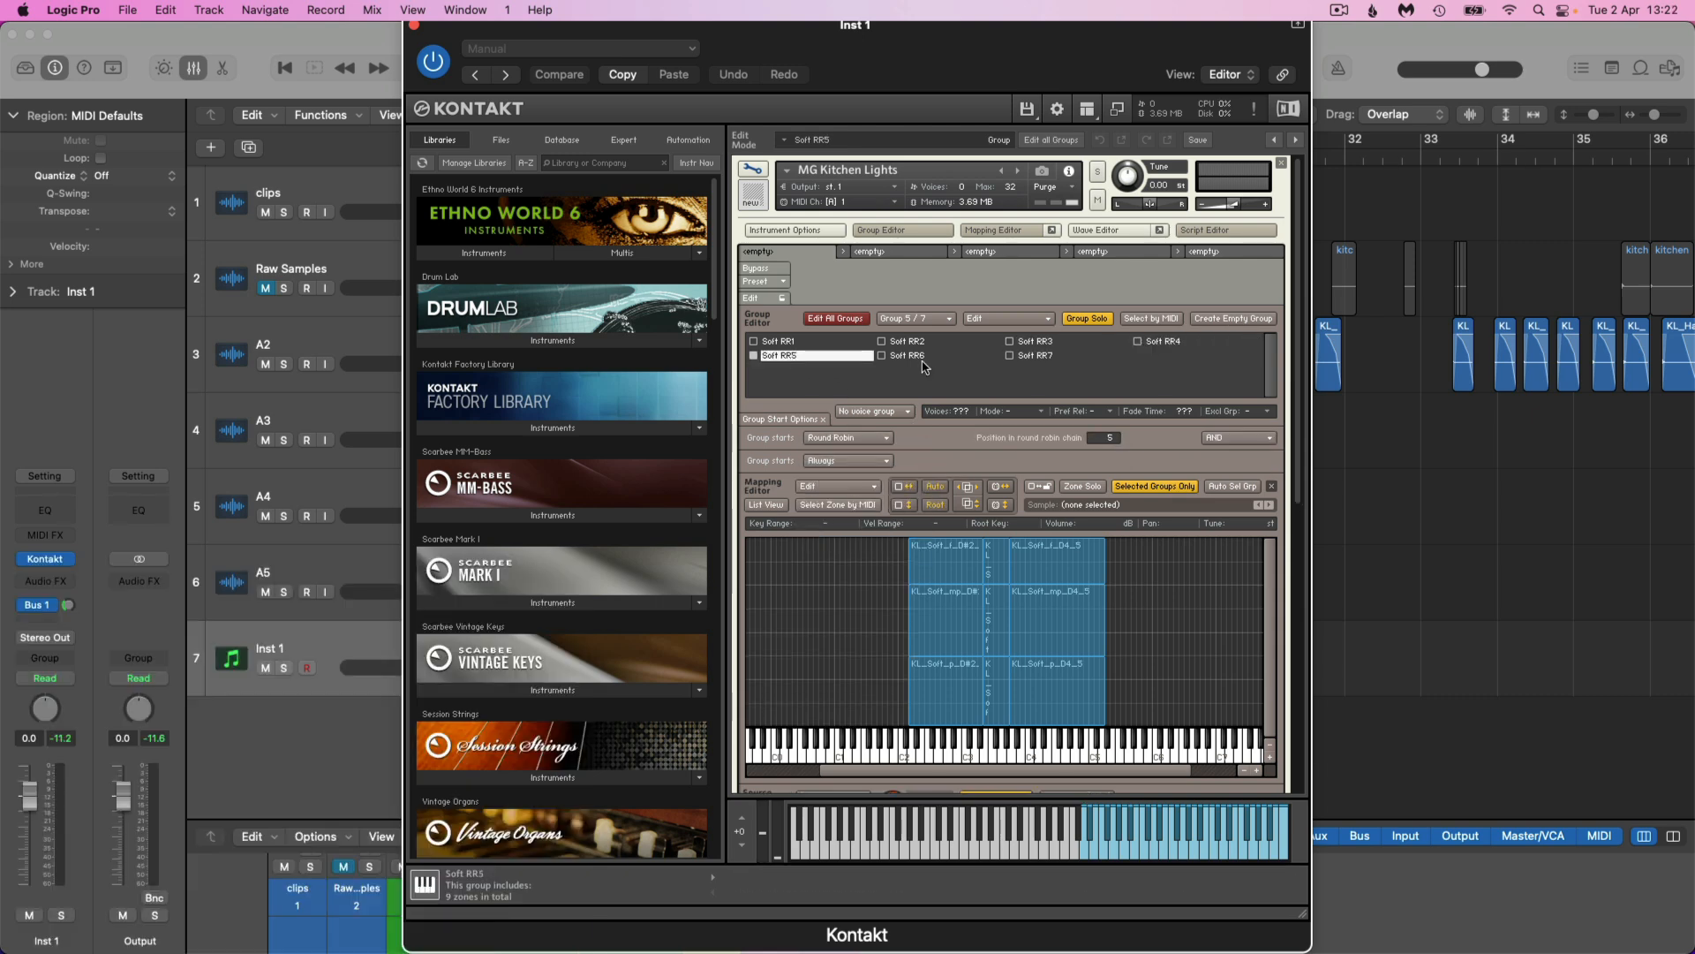
pyautogui.click(847, 438)
pyautogui.click(910, 500)
pyautogui.moveTo(1118, 443); pyautogui.dragTo(1116, 433)
pyautogui.click(1038, 355)
pyautogui.click(867, 439)
pyautogui.click(892, 500)
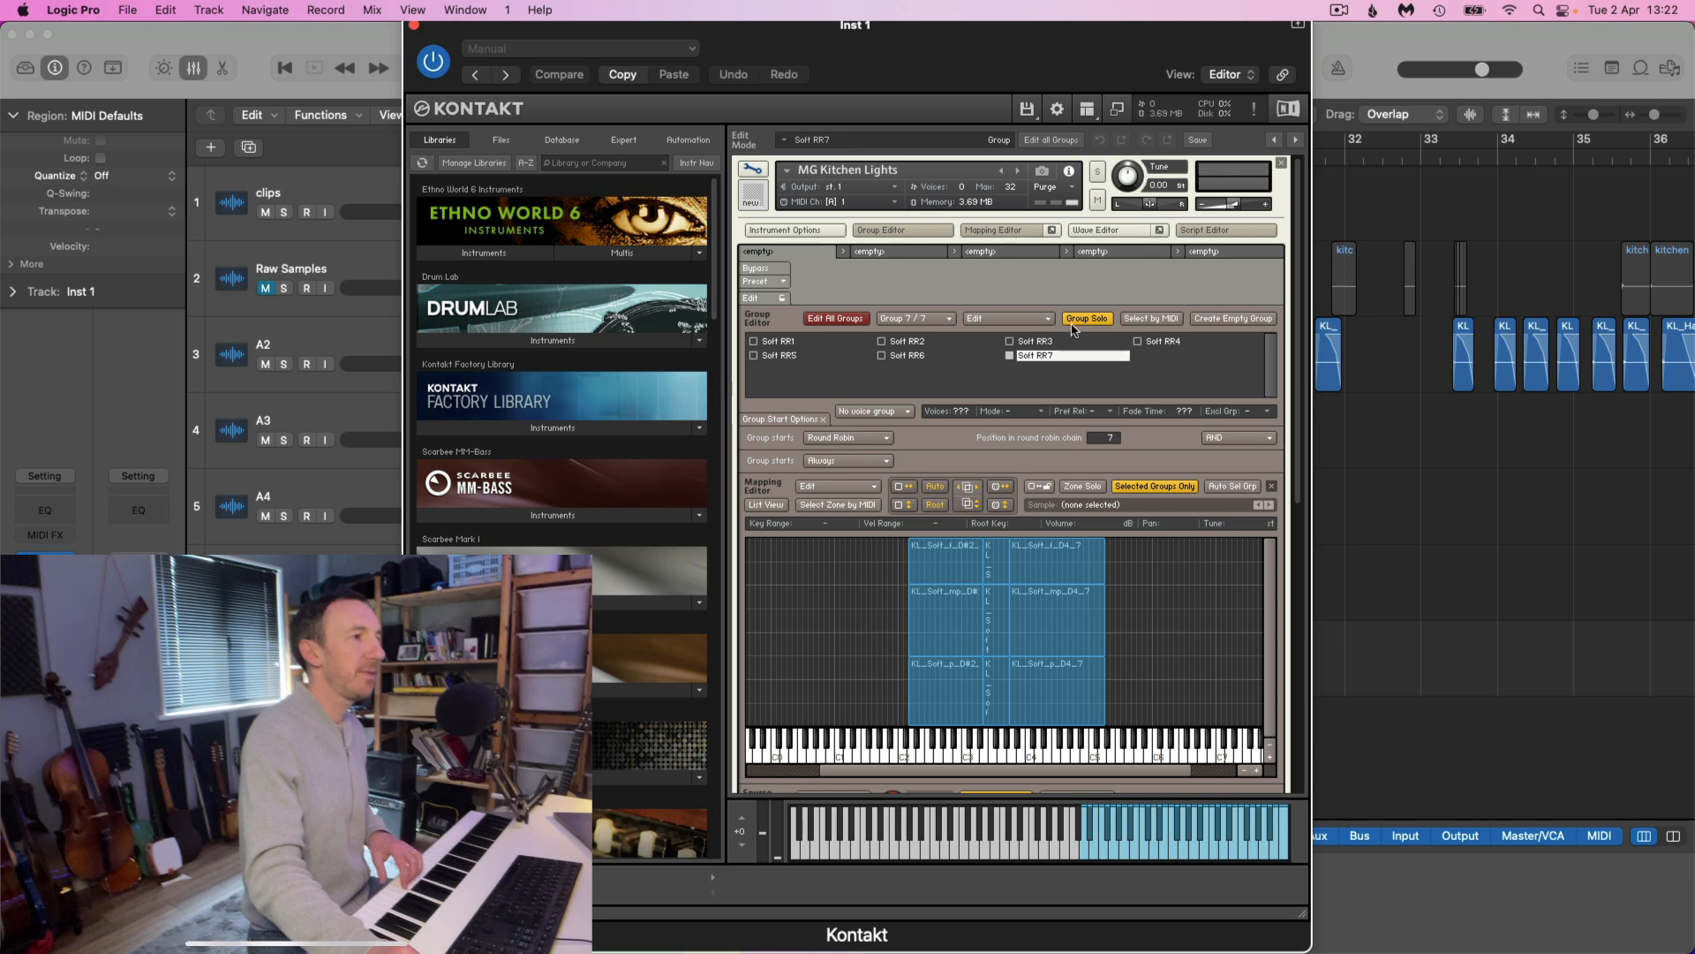
pyautogui.click(1098, 321)
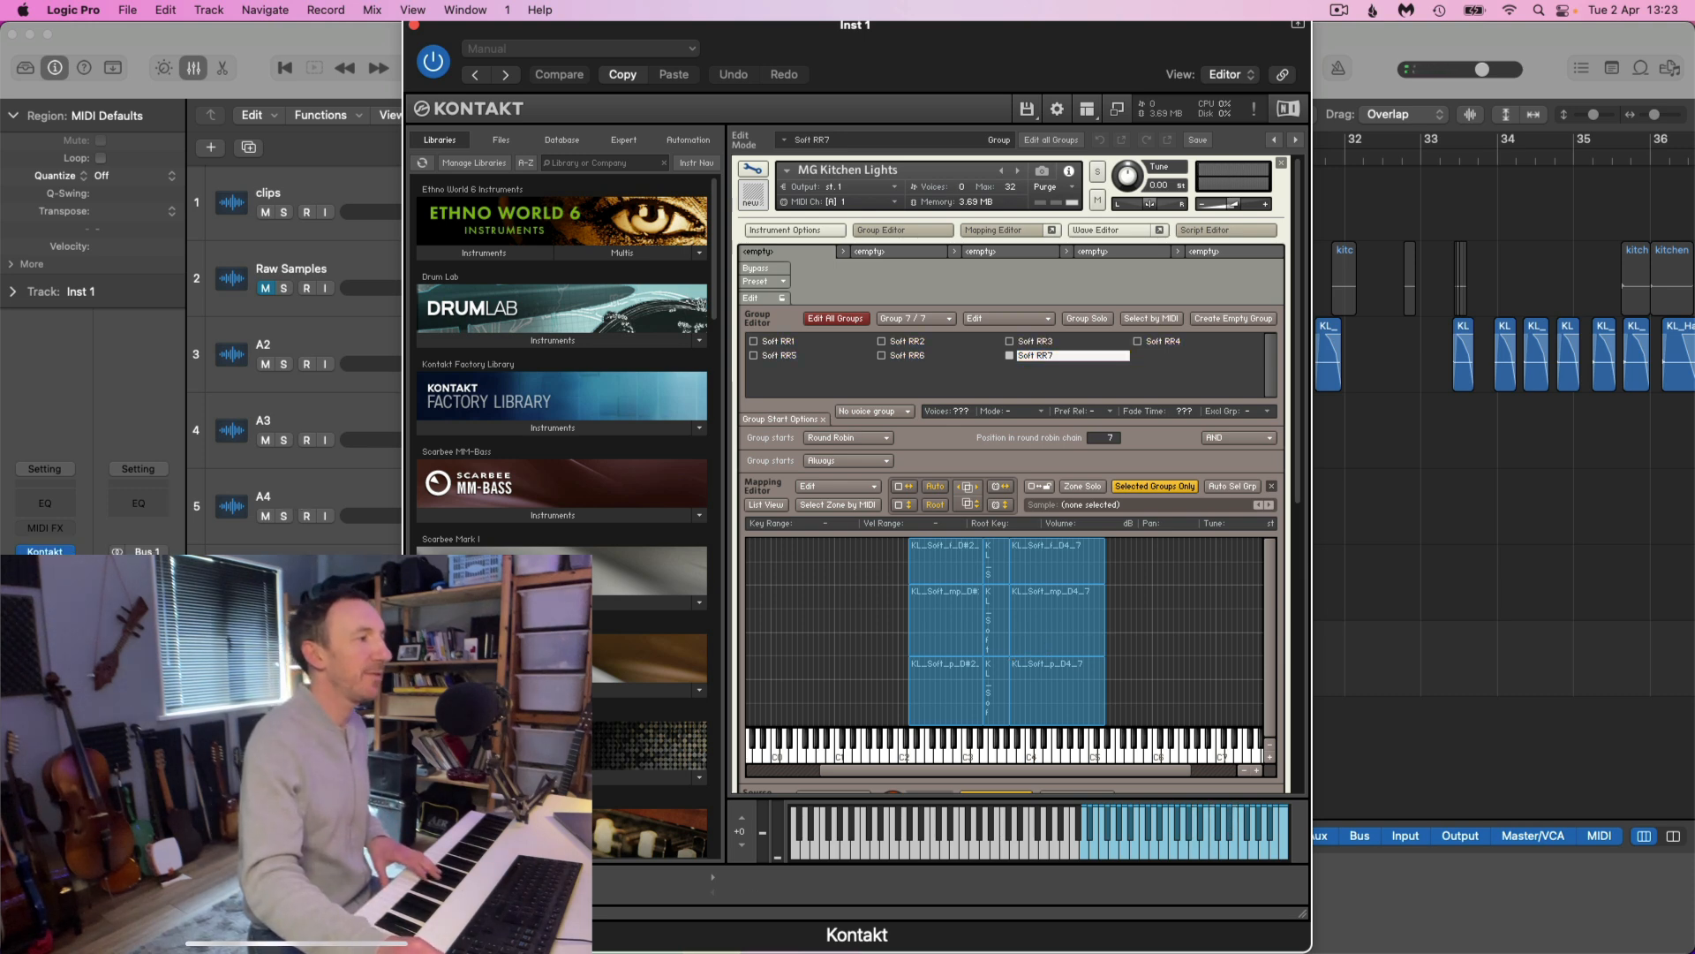
# View the settings of the ValhallaVintageVerb reverb on the Aux 1 channel and close the plug-in
pyautogui.click(137, 575)
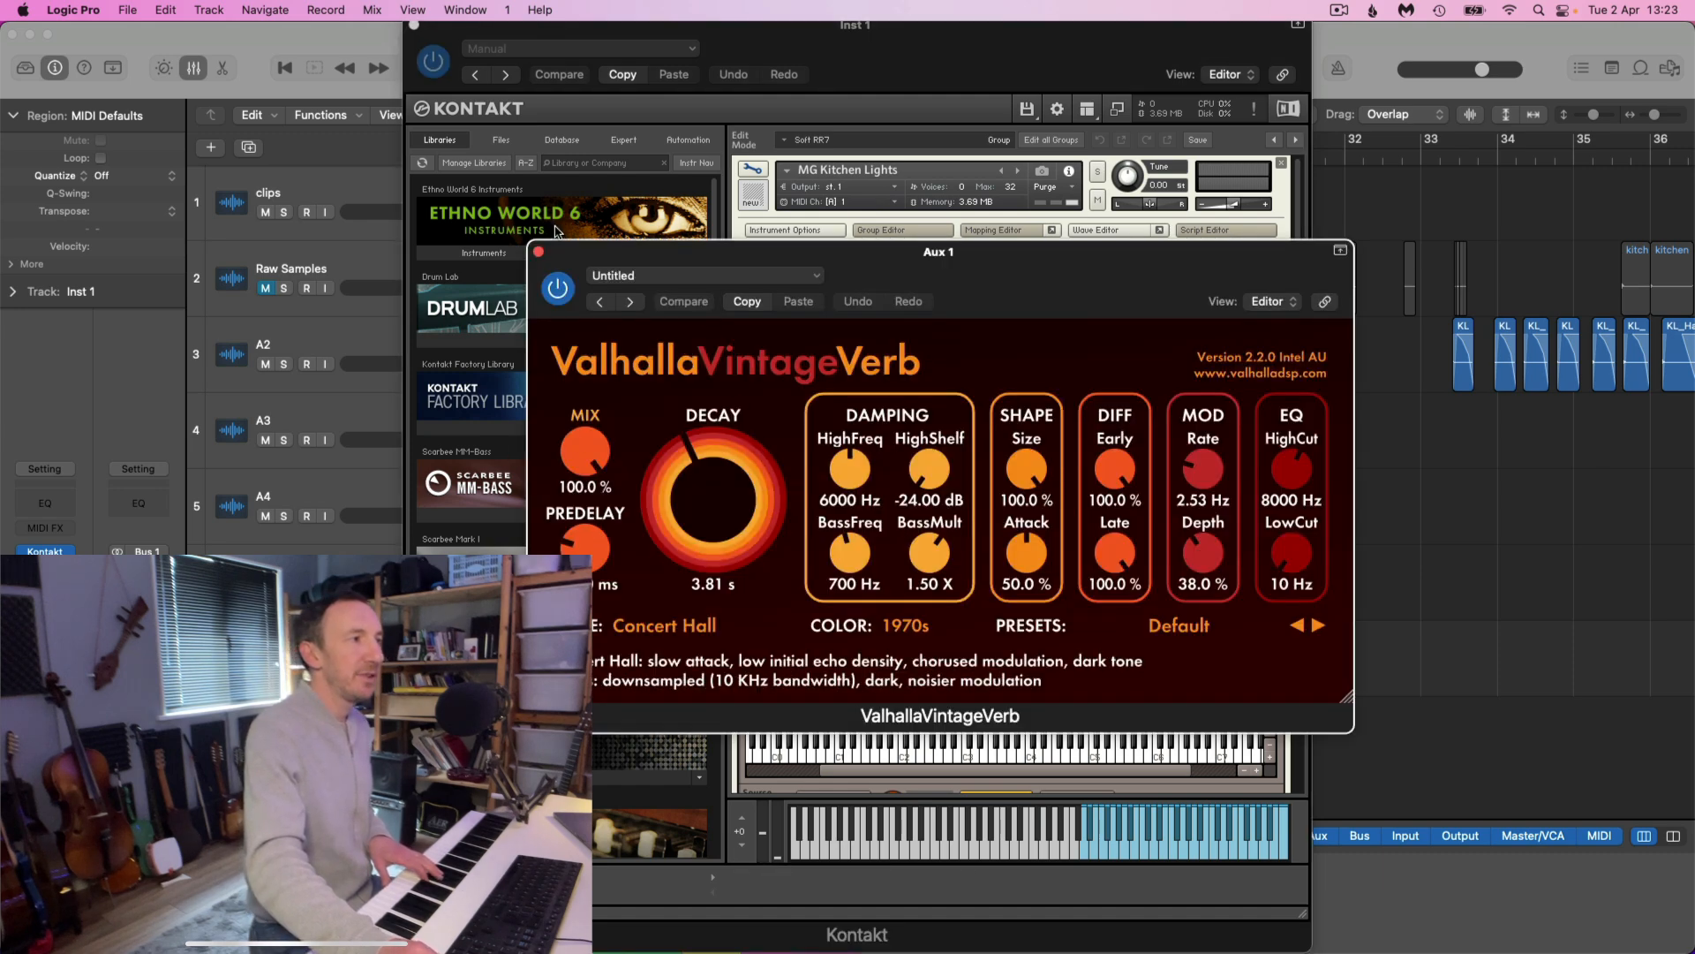
pyautogui.click(539, 253)
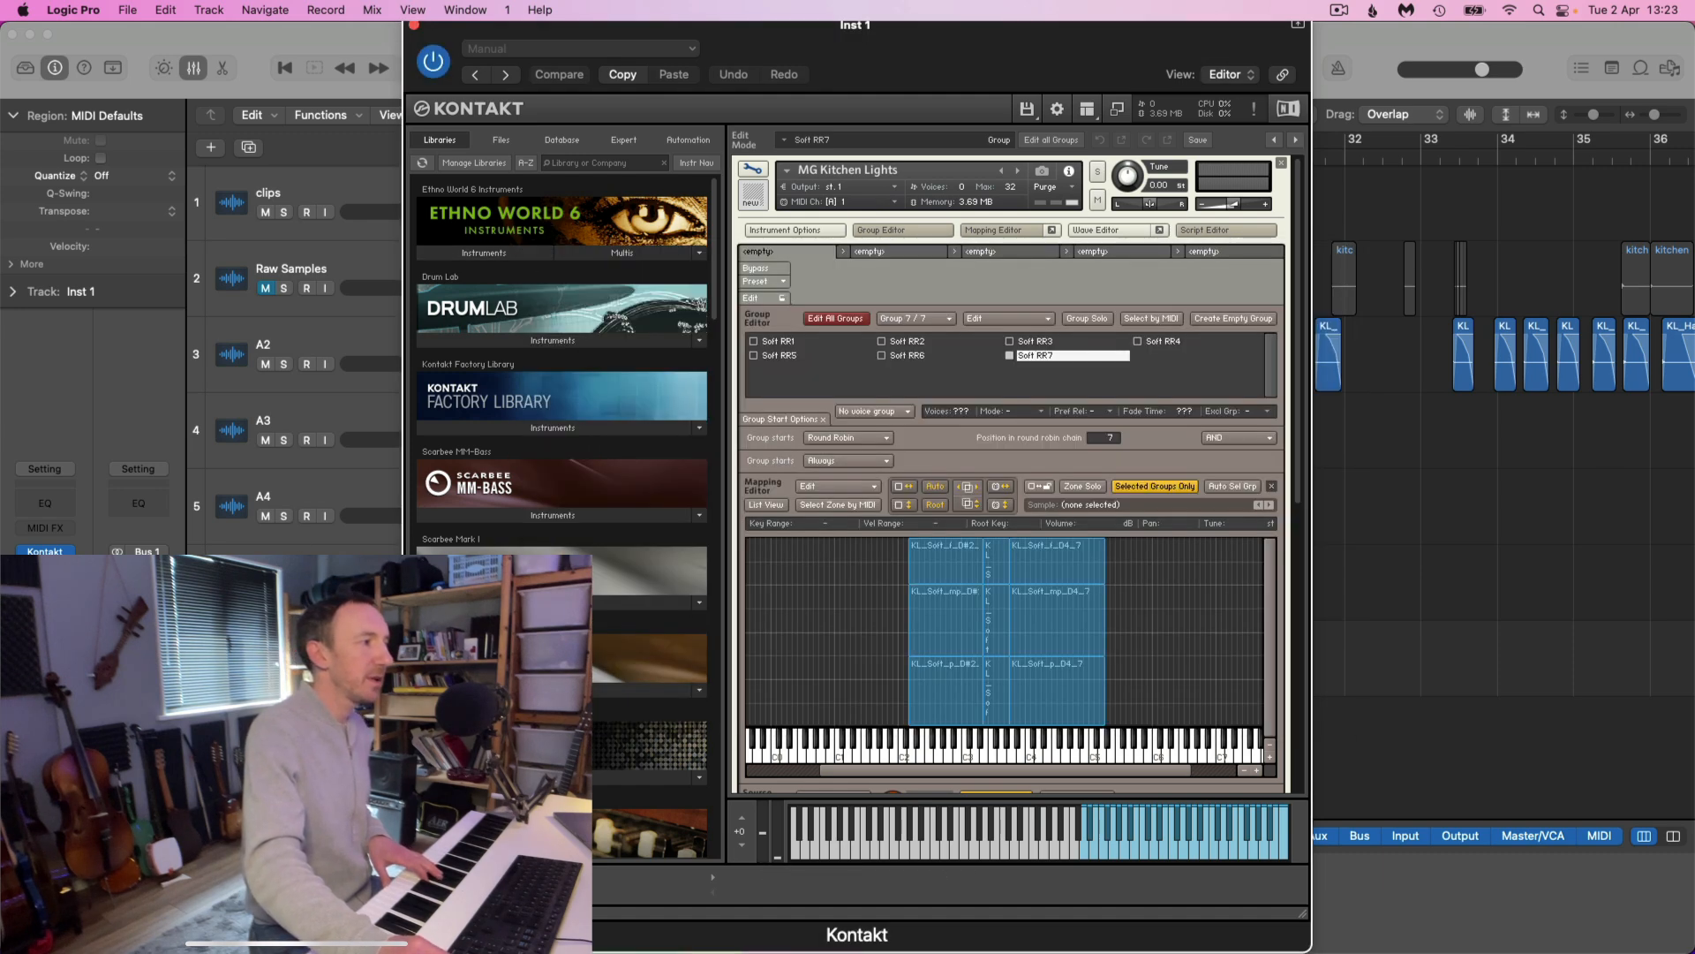
pyautogui.click(282, 657)
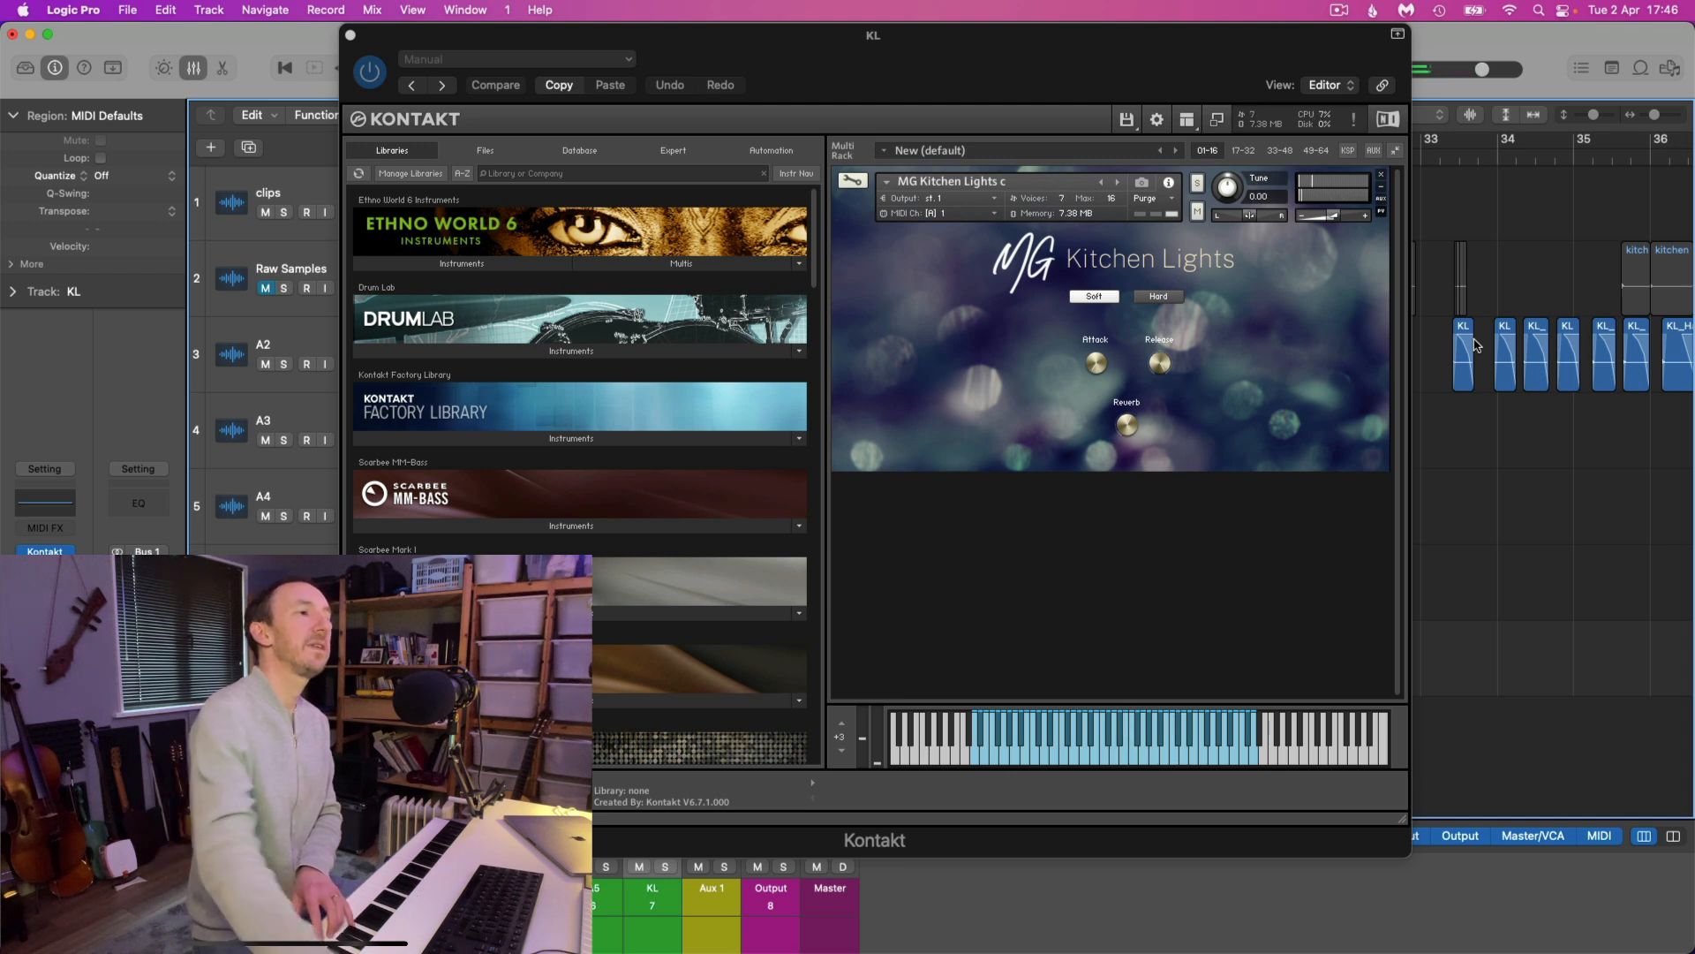
# Switch the finished MG Kitchen Lights instrument to Hard and review the script behind its interface in edit mode
pyautogui.click(1164, 296)
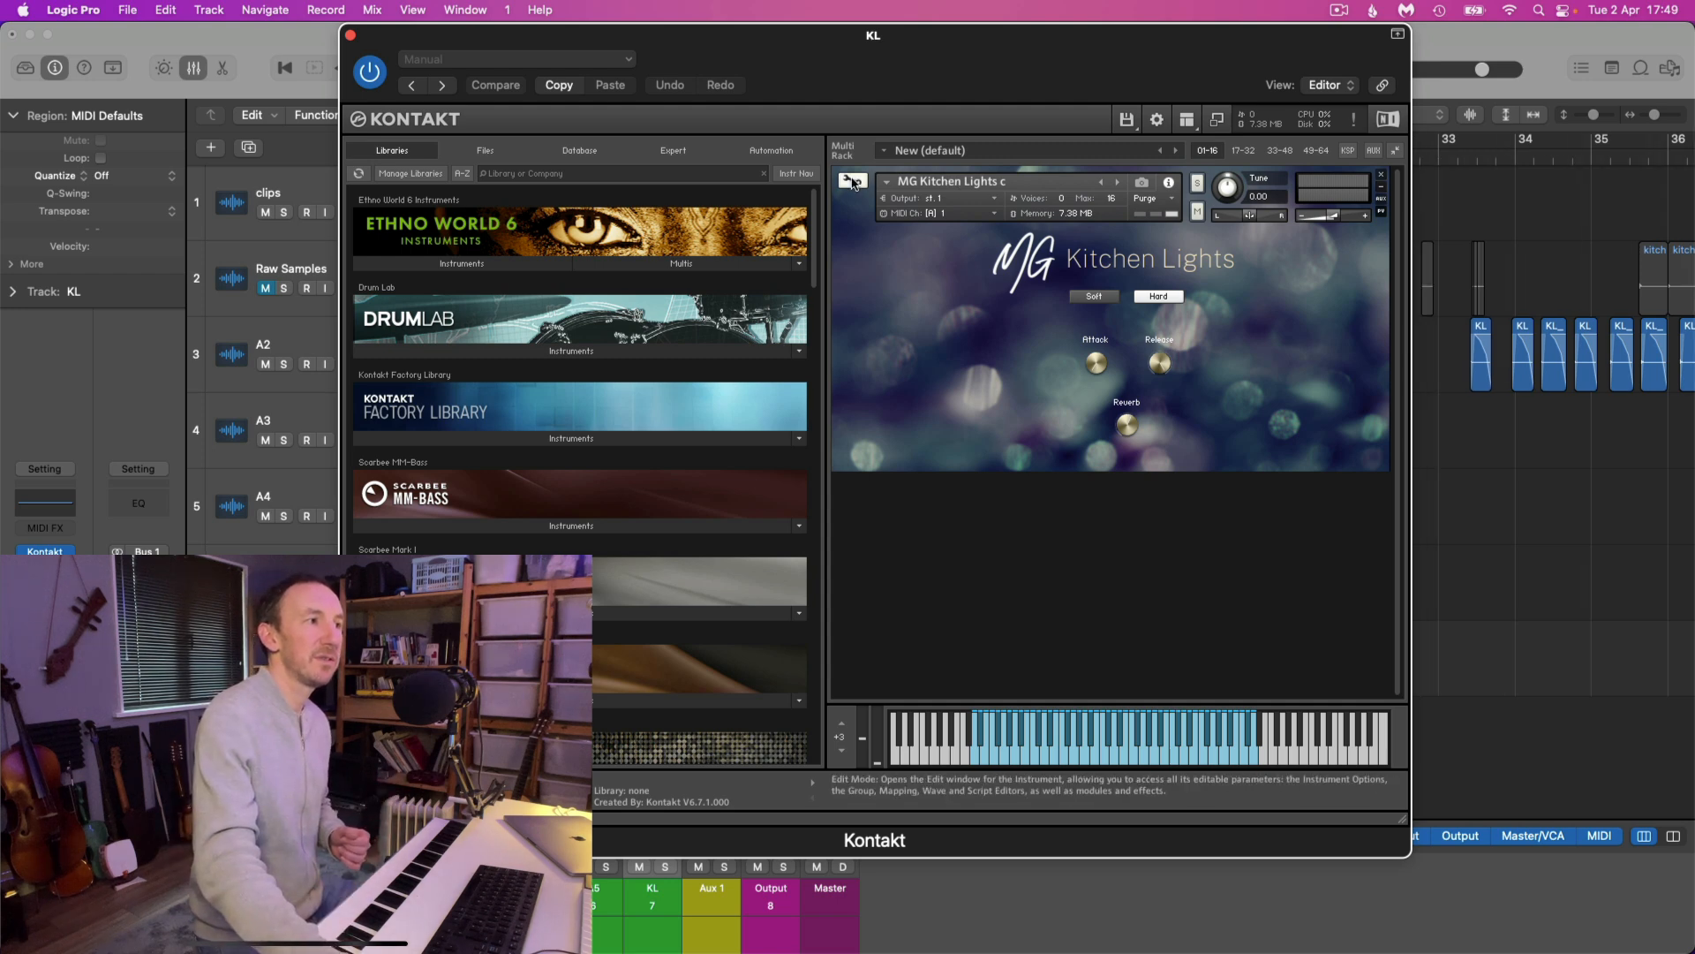
pyautogui.click(852, 180)
pyautogui.scroll(-2, 1164, 255)
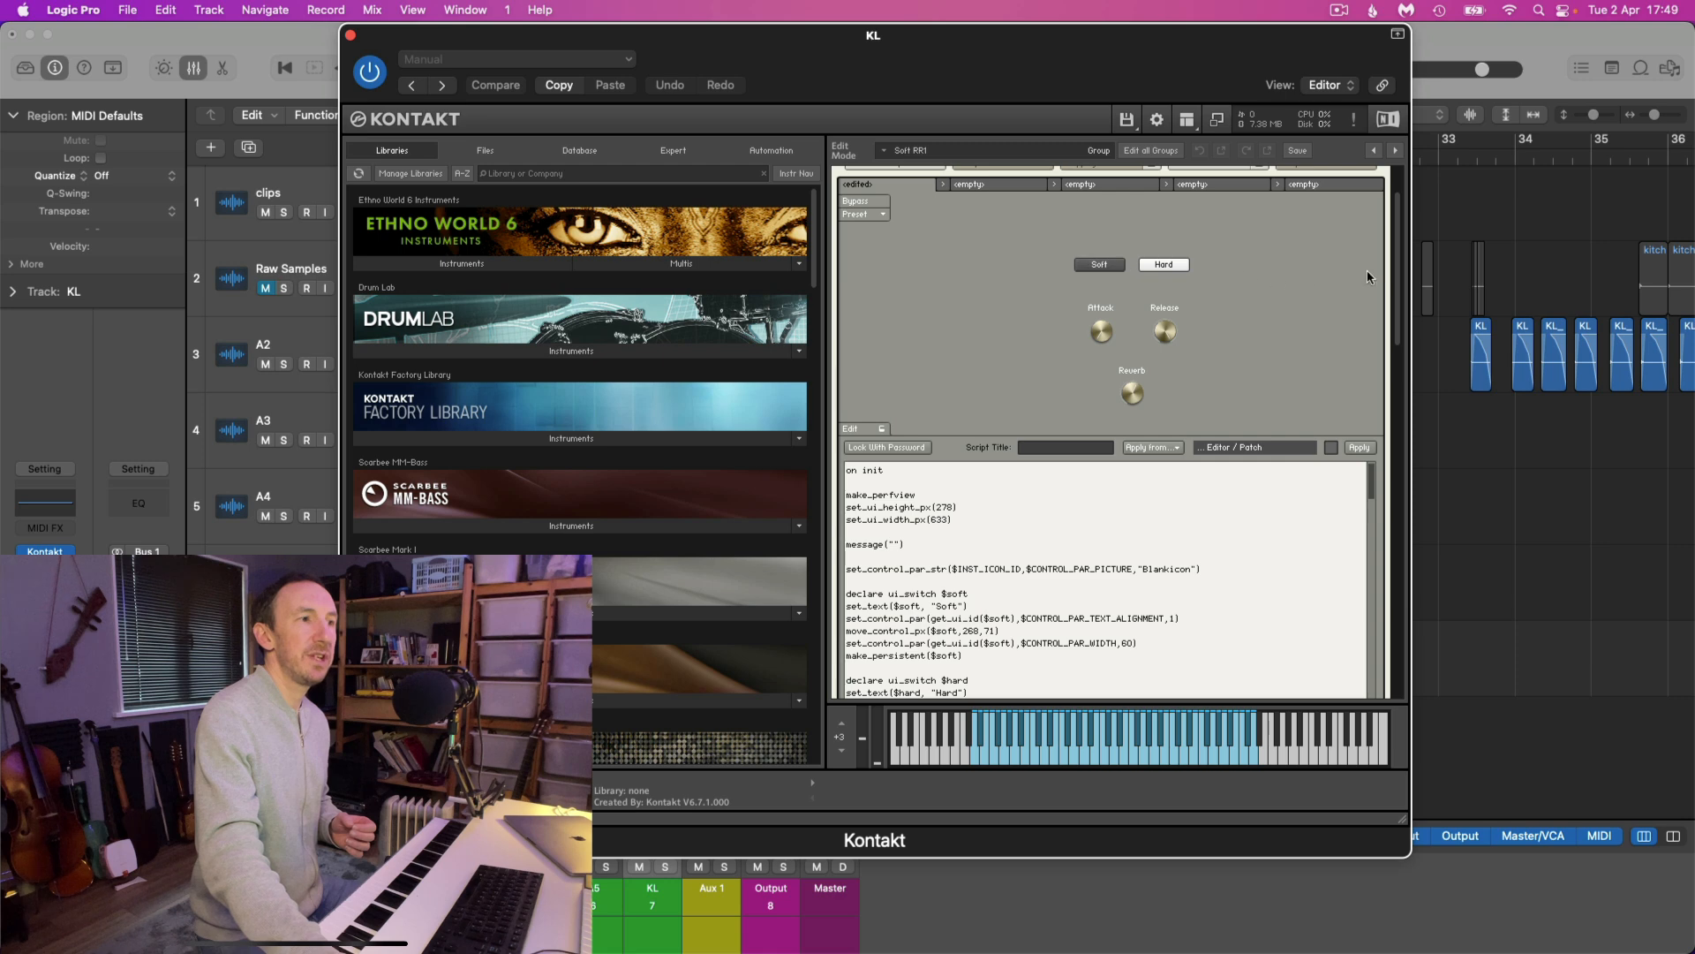
pyautogui.moveTo(1400, 276); pyautogui.dragTo(1397, 305)
pyautogui.moveTo(1371, 389); pyautogui.dragTo(1396, 190)
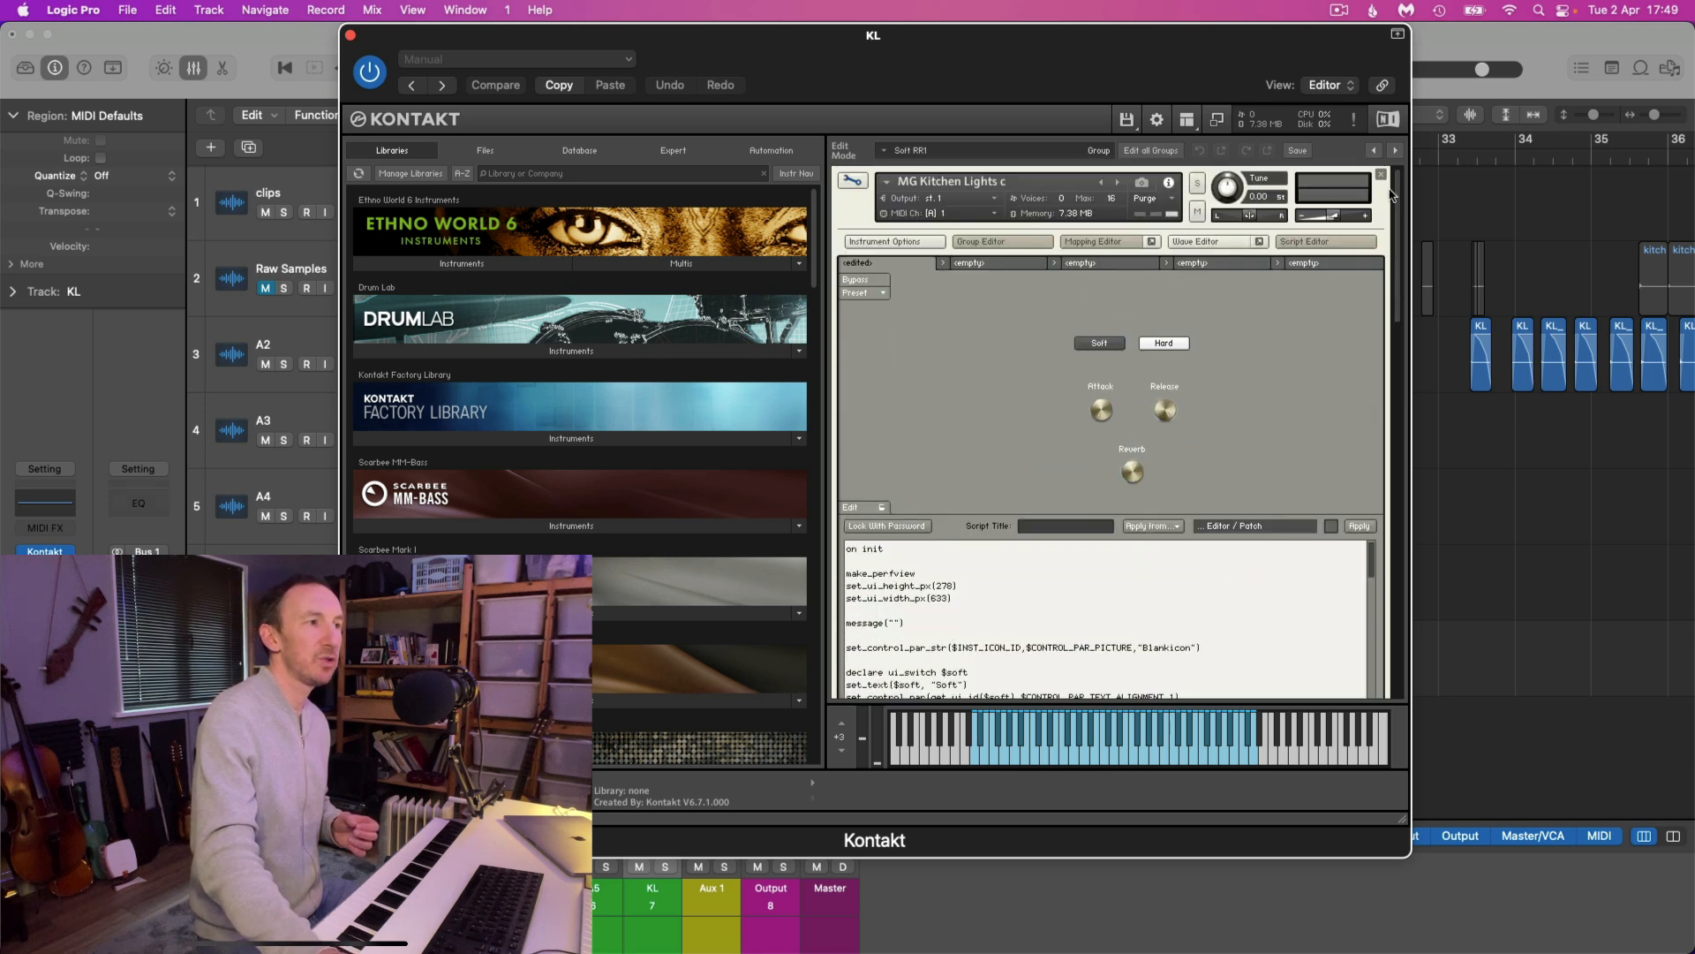
pyautogui.click(856, 180)
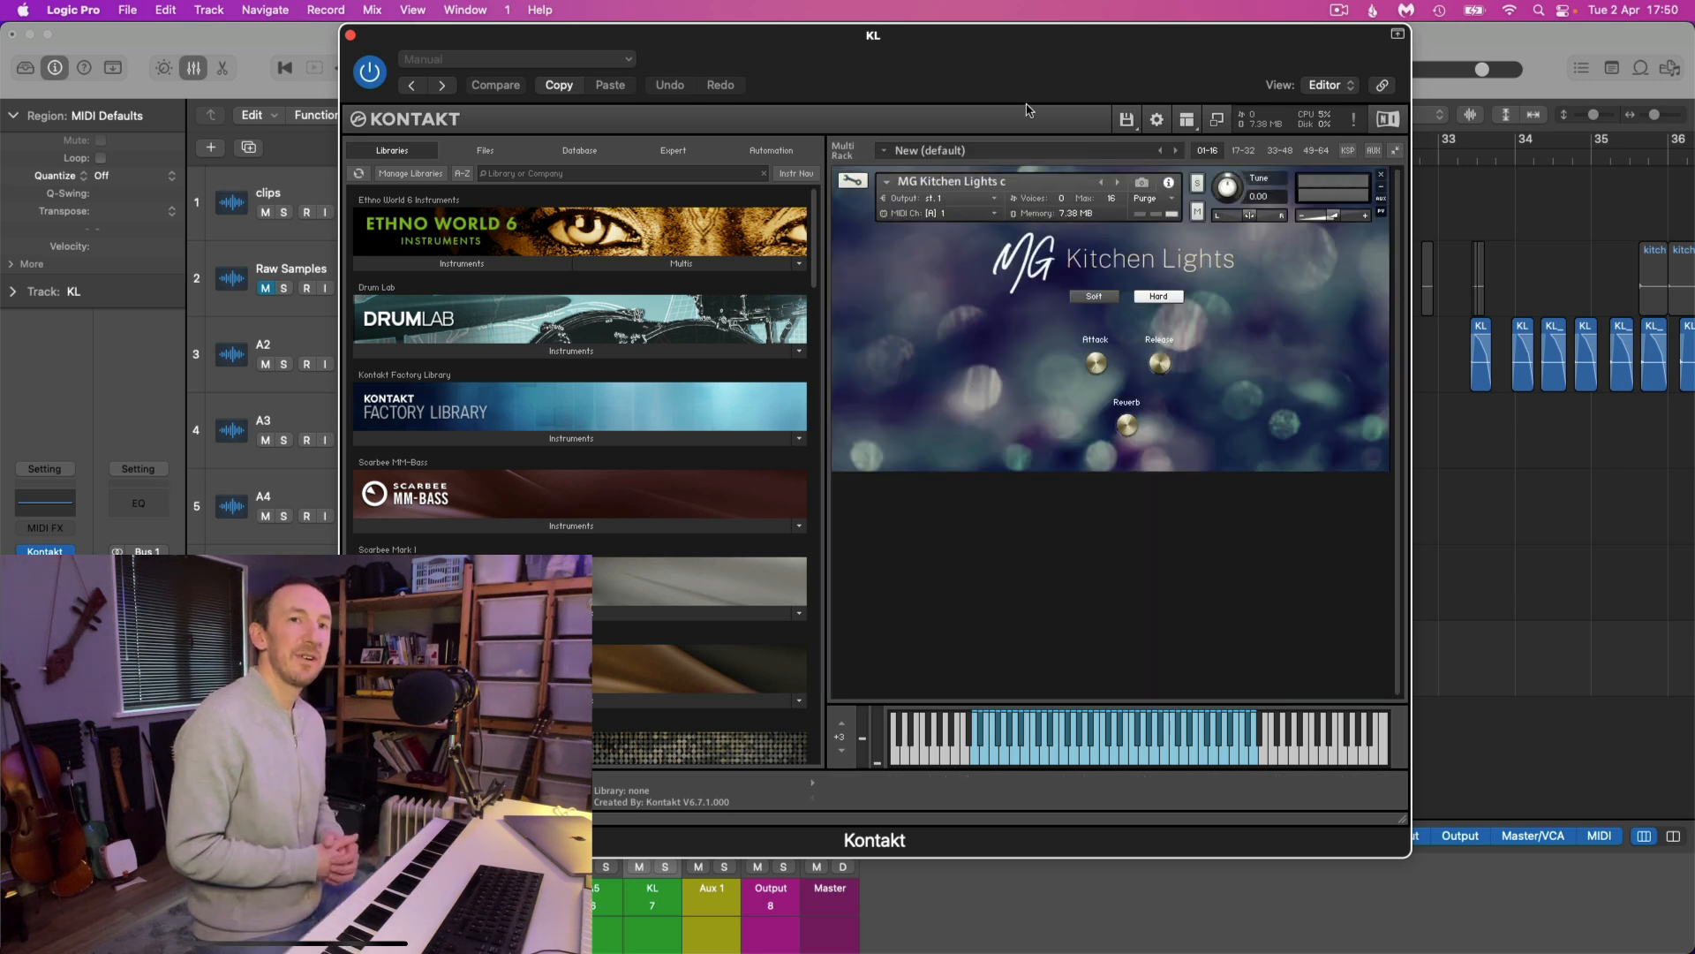